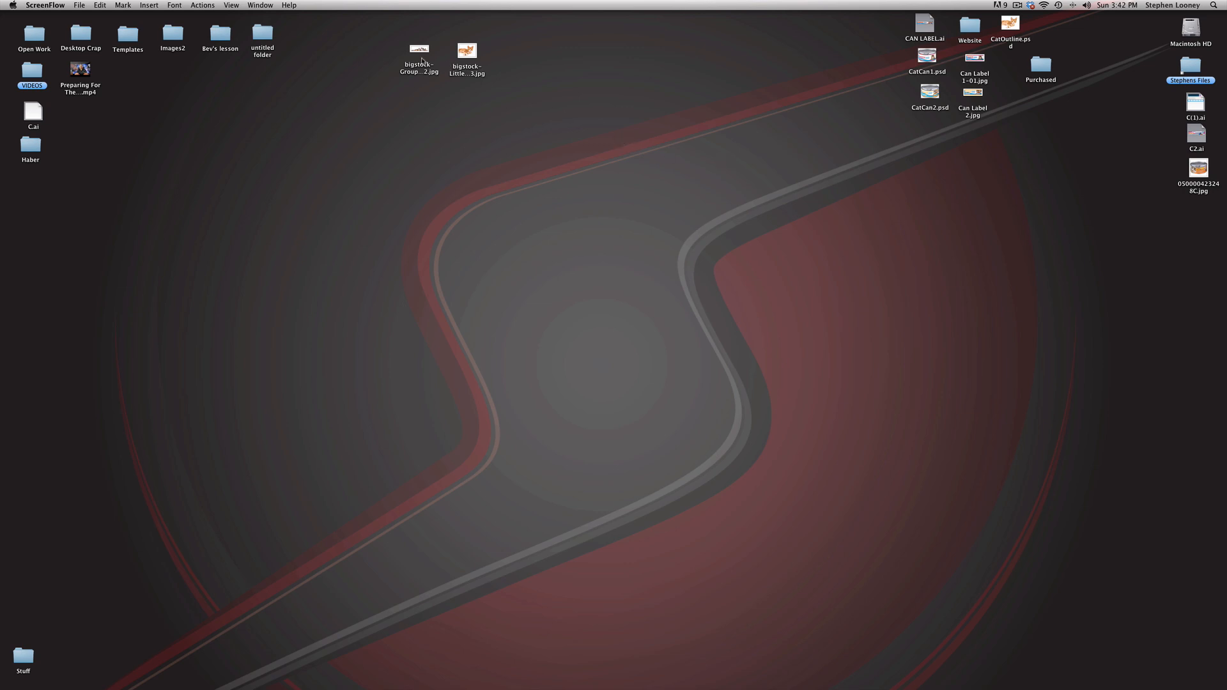
Step: View the cat group and red kitten stock photos from the desktop, and close both previews
{"action": "double_click", "coordinate": [419, 53]}
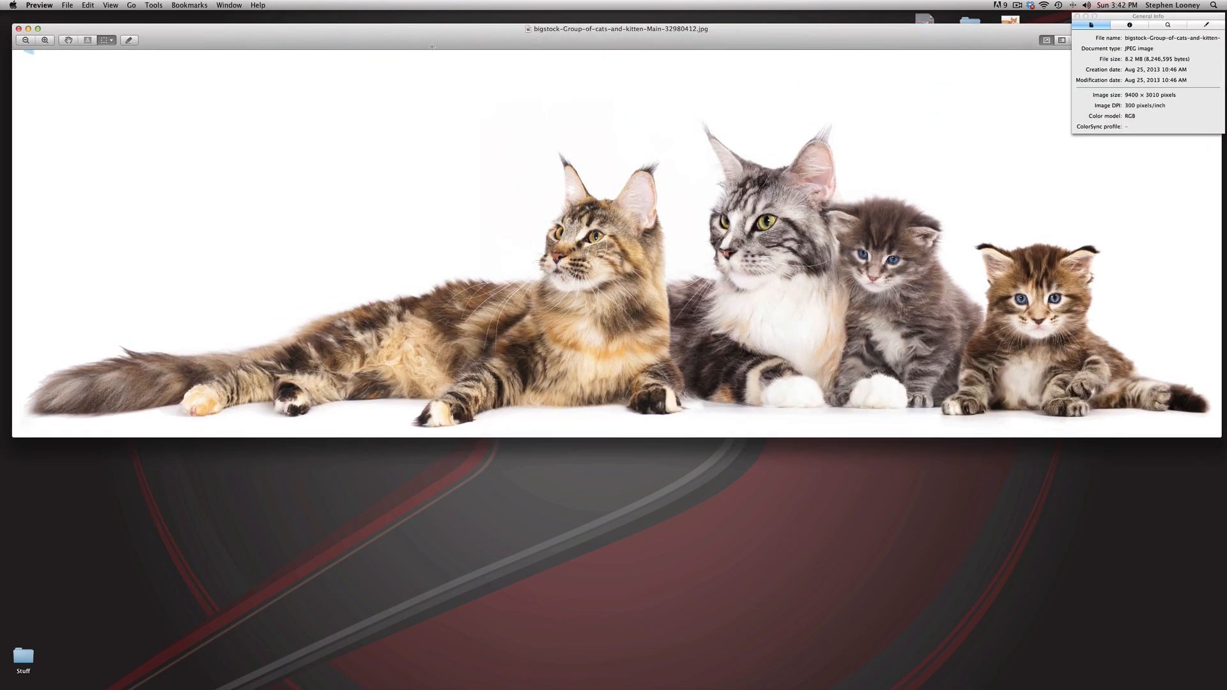
{"action": "left_click_drag", "start_coordinate": [466, 36], "coordinate": [475, 181]}
{"action": "double_click", "coordinate": [470, 58]}
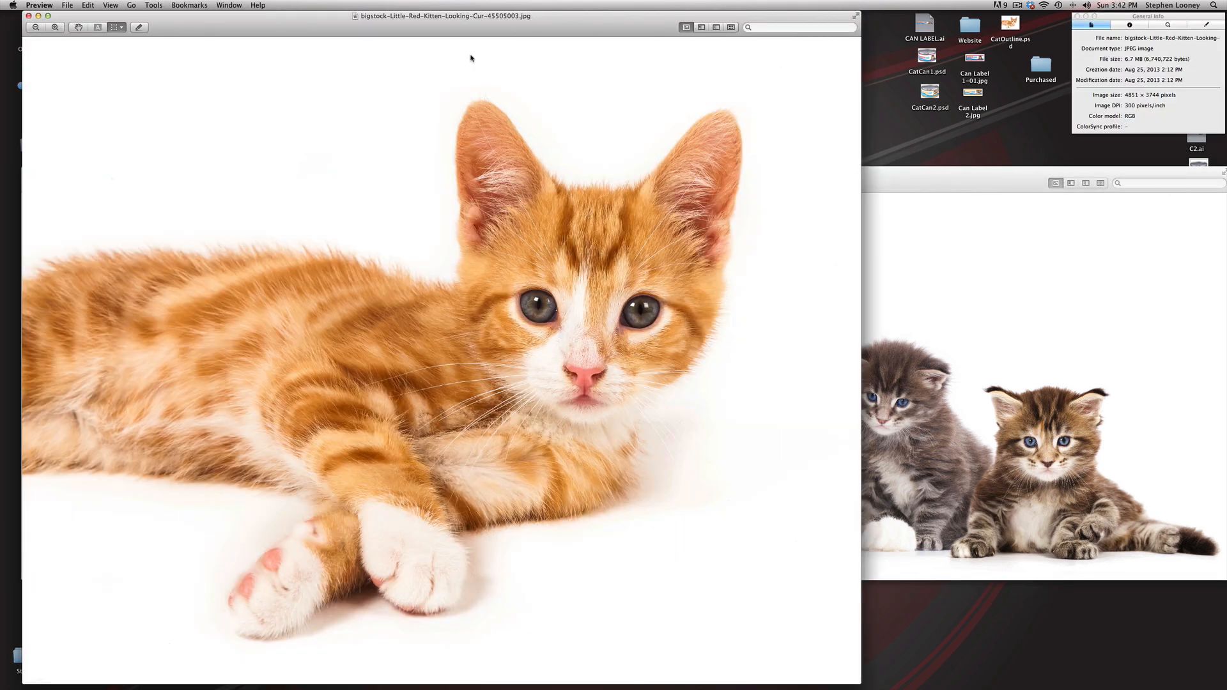
{"action": "key", "text": "super+w"}
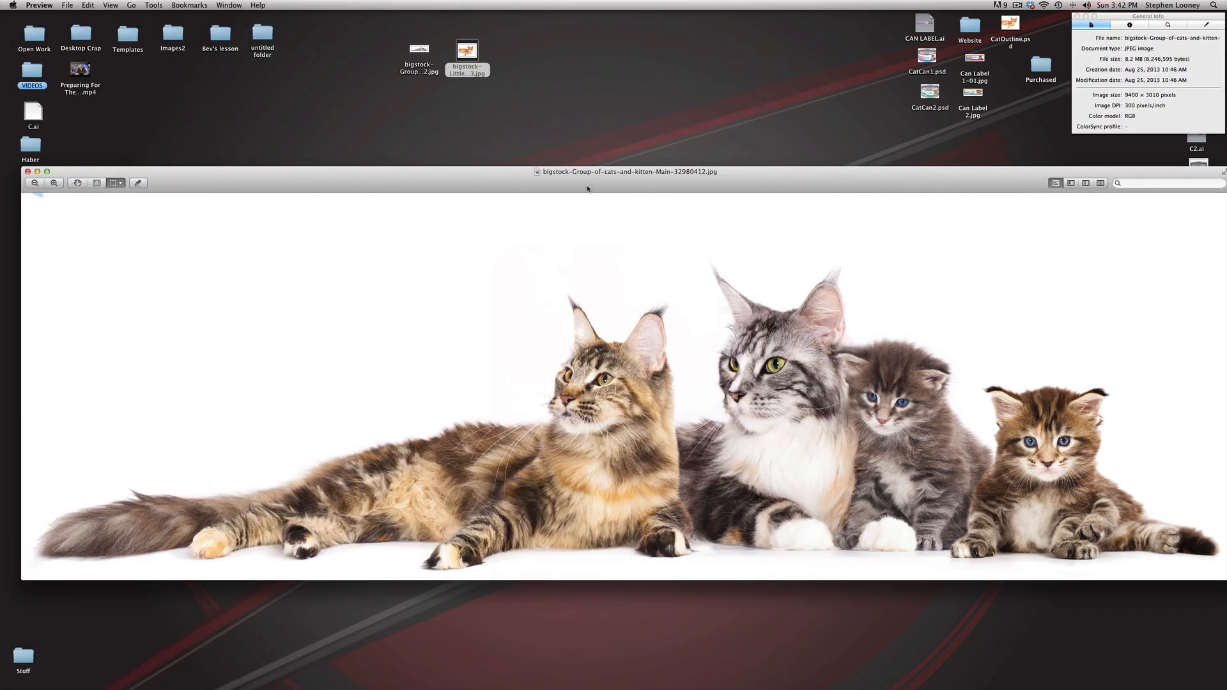
{"action": "key", "text": "super+w"}
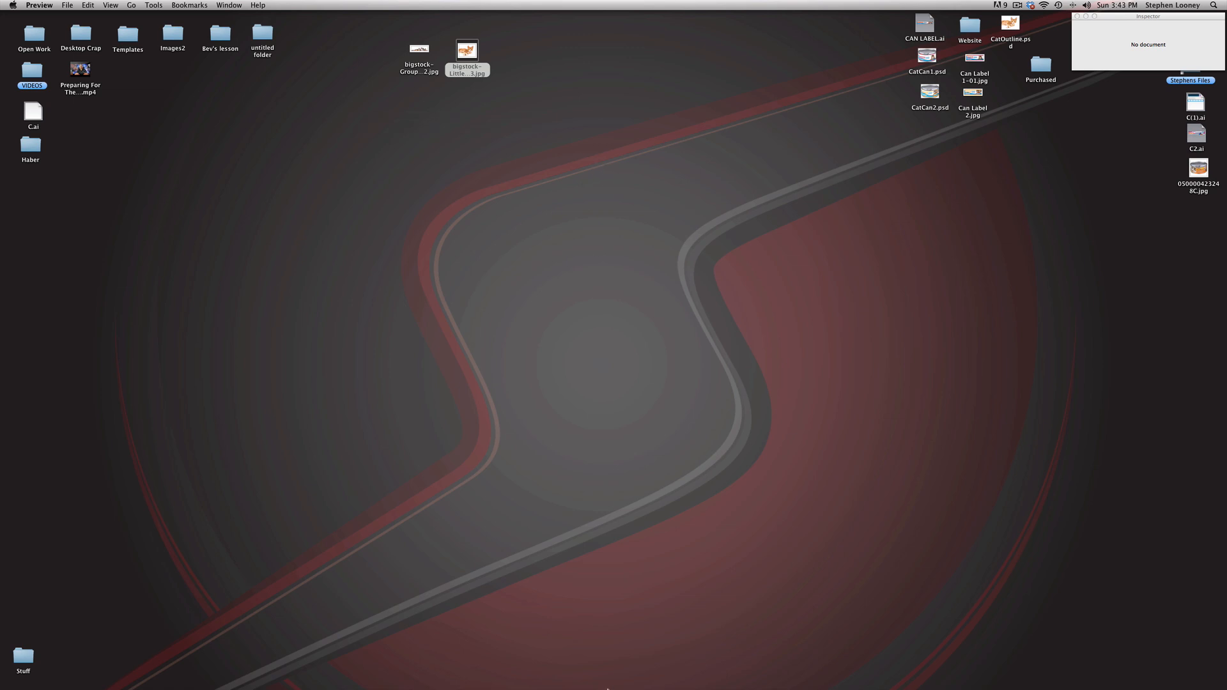
Step: Switch to Photoshop and convert the locked Background of the red kitten image into a regular layer
{"action": "left_click", "coordinate": [658, 677]}
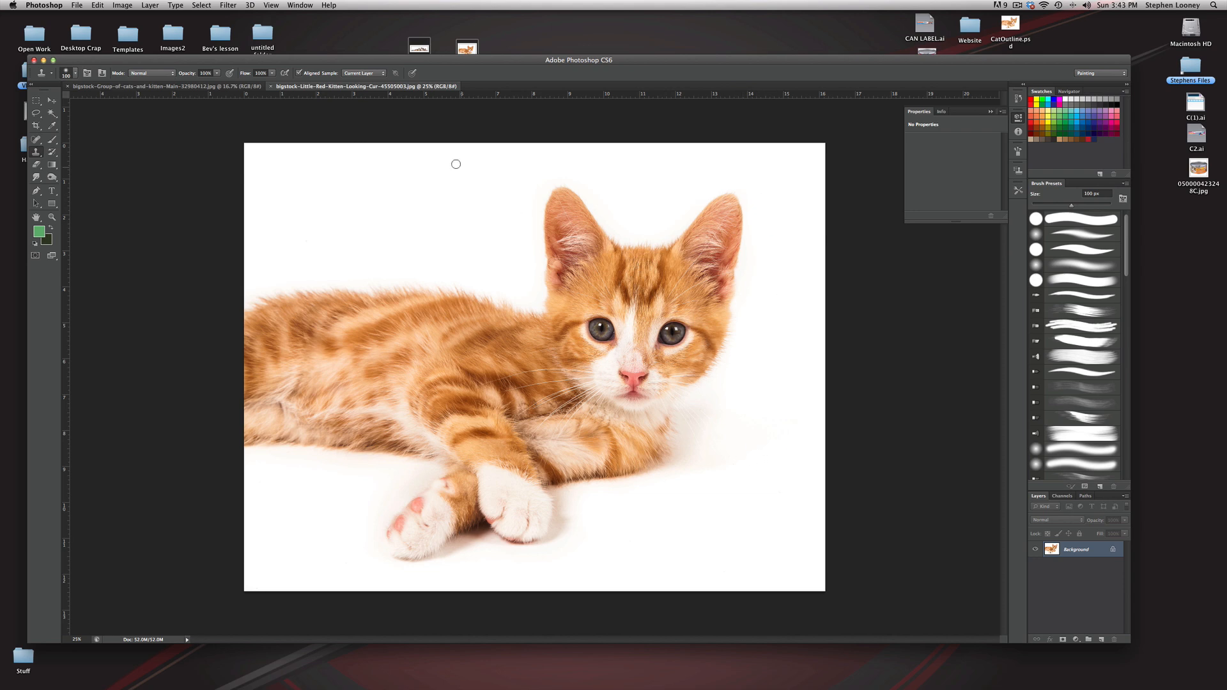
{"action": "left_click", "coordinate": [217, 87]}
{"action": "left_click", "coordinate": [346, 87]}
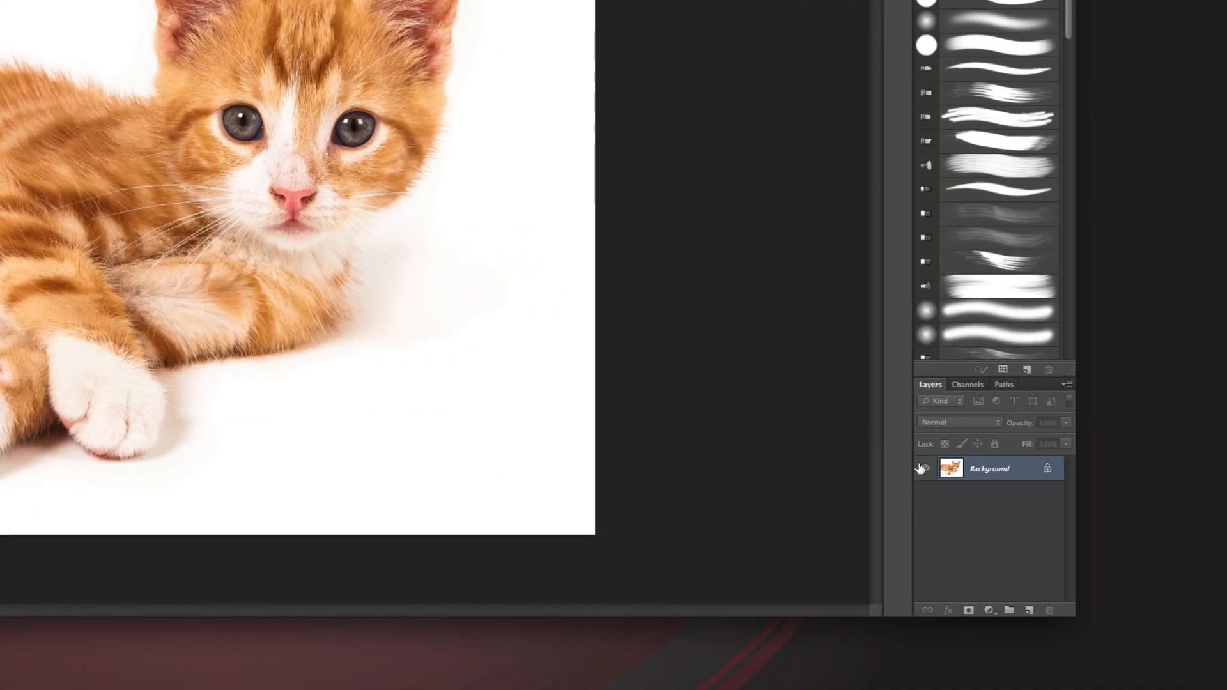
{"action": "double_click", "coordinate": [954, 471]}
{"action": "left_click", "coordinate": [389, 86]}
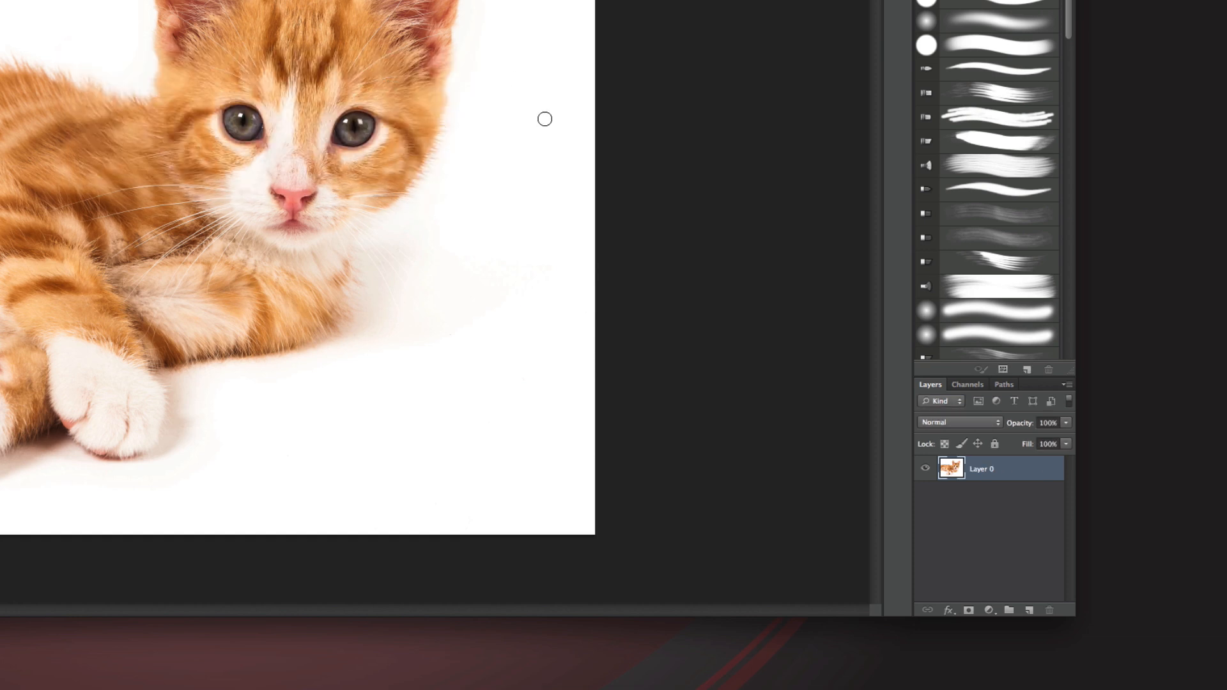
Step: Compare the red, green and blue channels of the kitten image for contrast against the background
{"action": "left_click", "coordinate": [965, 385]}
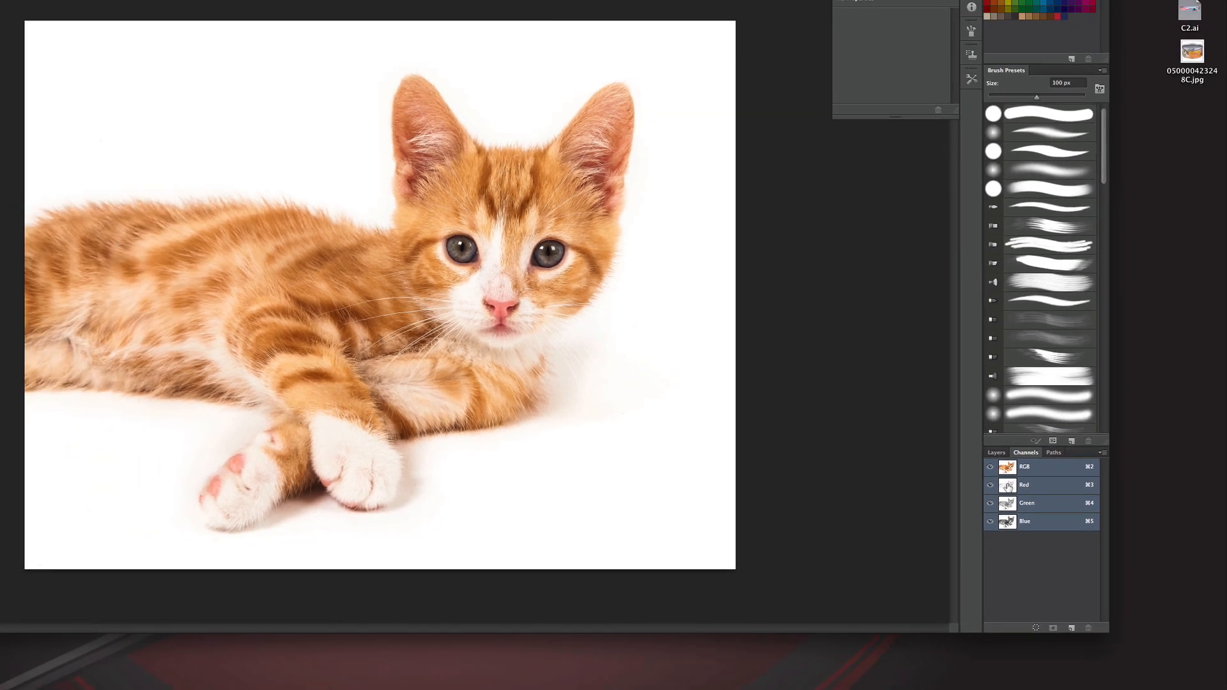
{"action": "left_click", "coordinate": [1008, 488]}
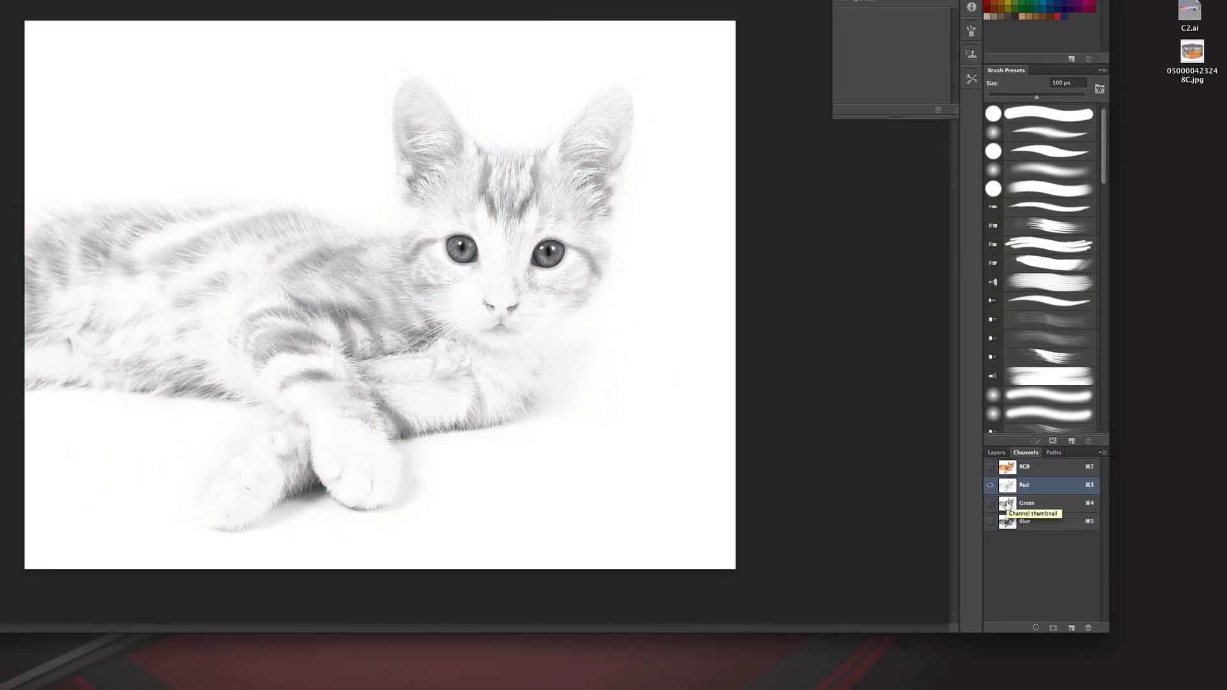
{"action": "left_click", "coordinate": [1006, 504]}
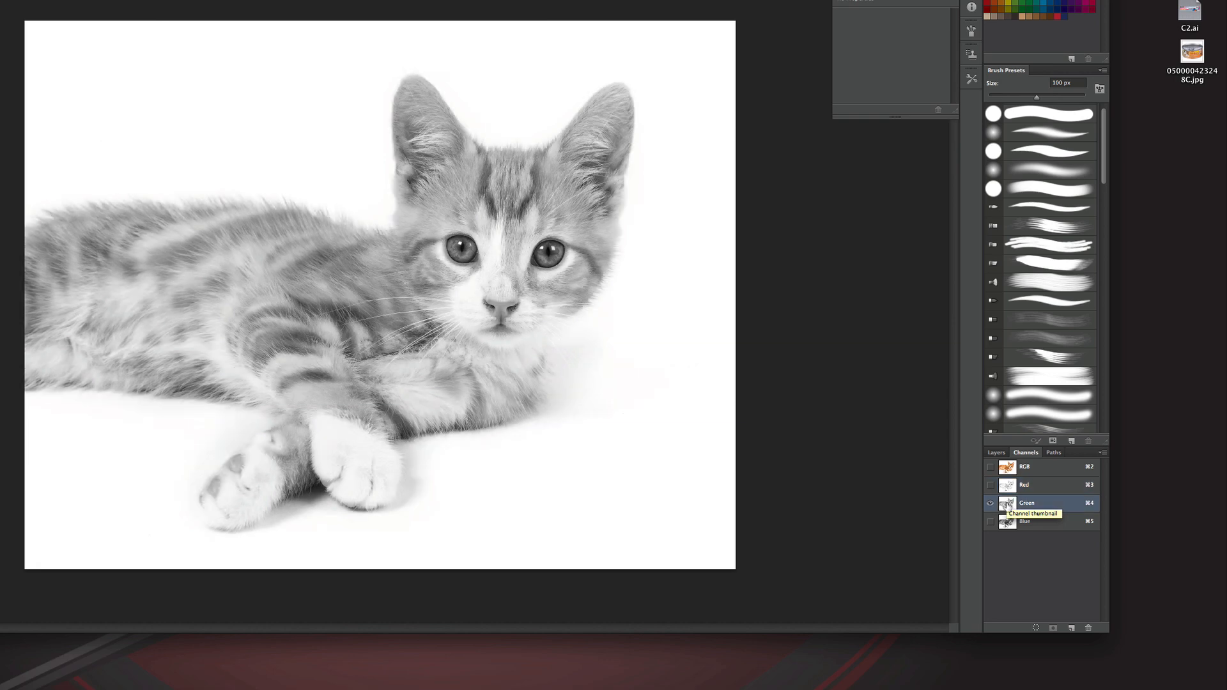
{"action": "left_click", "coordinate": [1005, 522]}
{"action": "left_click", "coordinate": [1006, 487]}
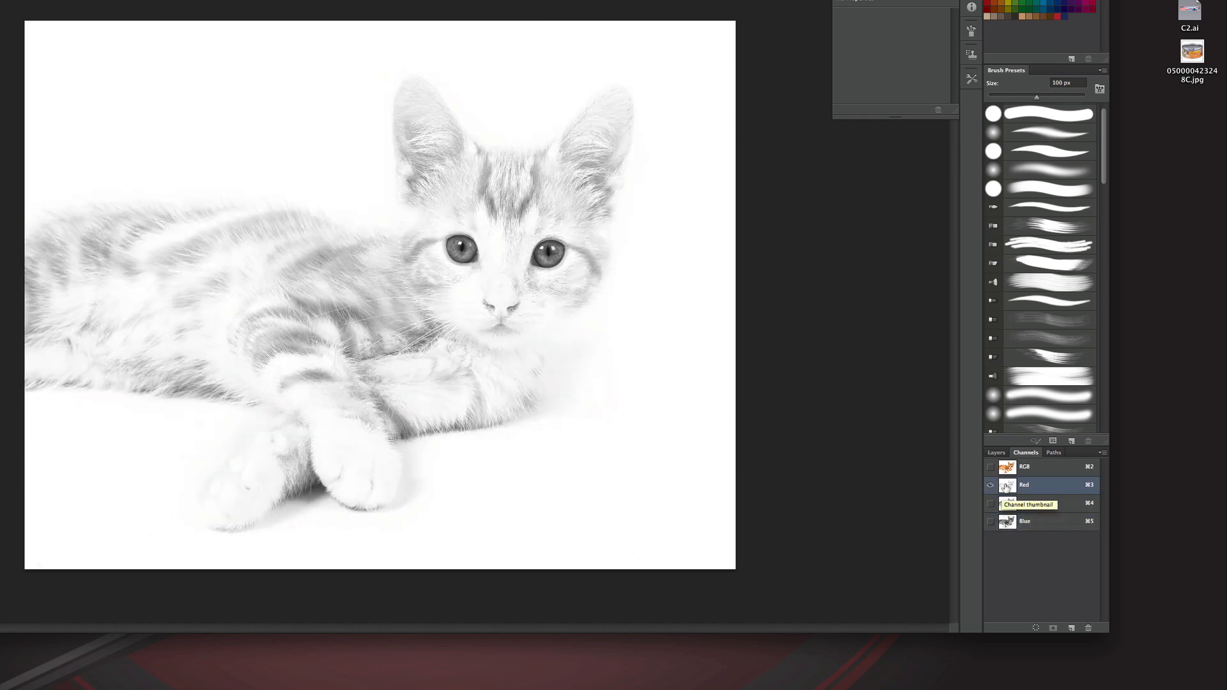
{"action": "left_click", "coordinate": [1009, 505]}
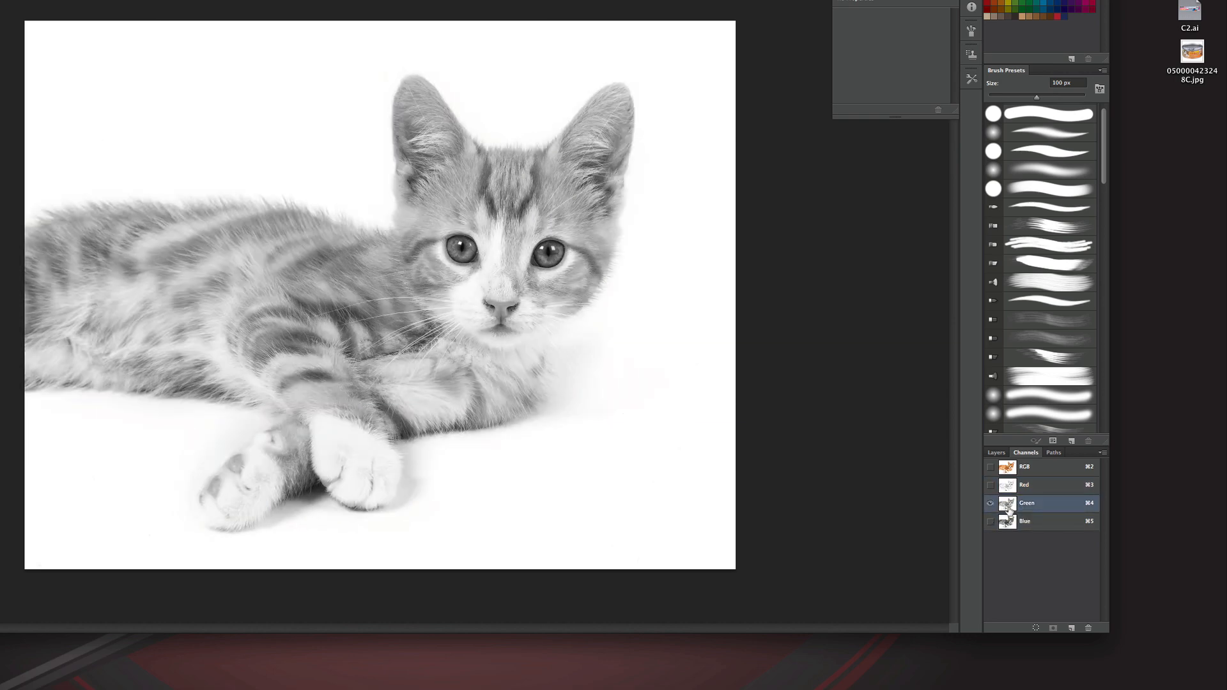
{"action": "left_click", "coordinate": [1006, 522]}
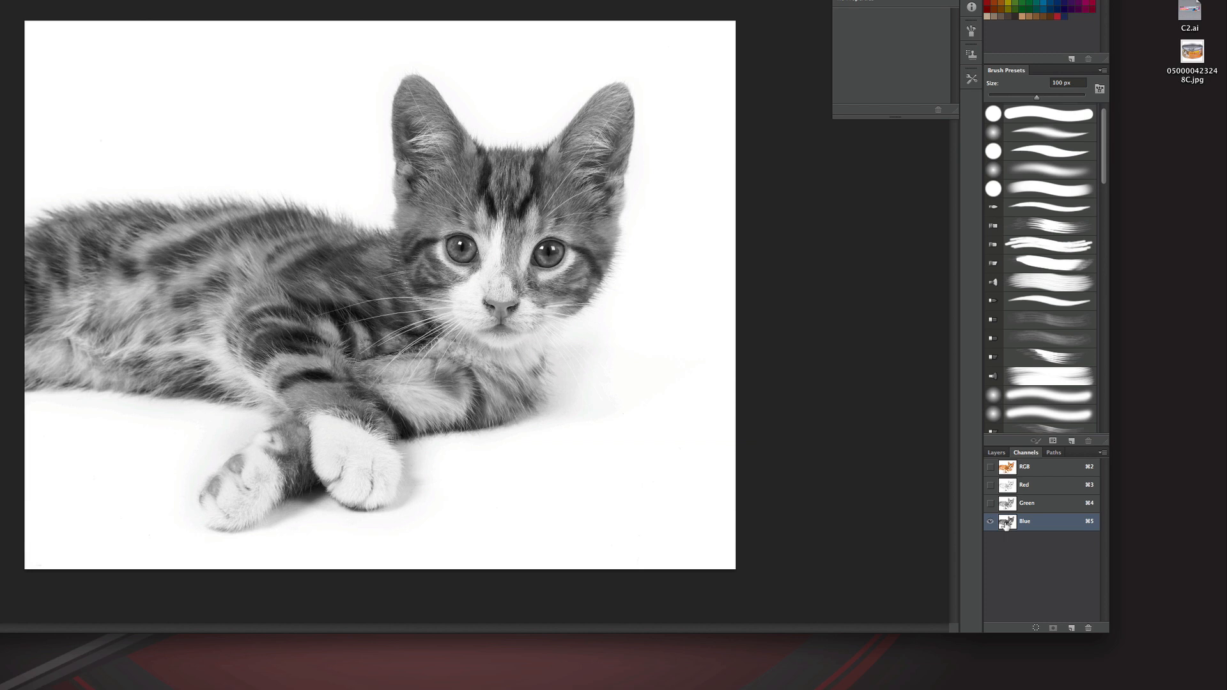
Step: Duplicate the Blue channel and apply Levels to the copy with input values 125, 0.23 and 201
{"action": "left_click_drag", "start_coordinate": [1007, 521], "coordinate": [1072, 629]}
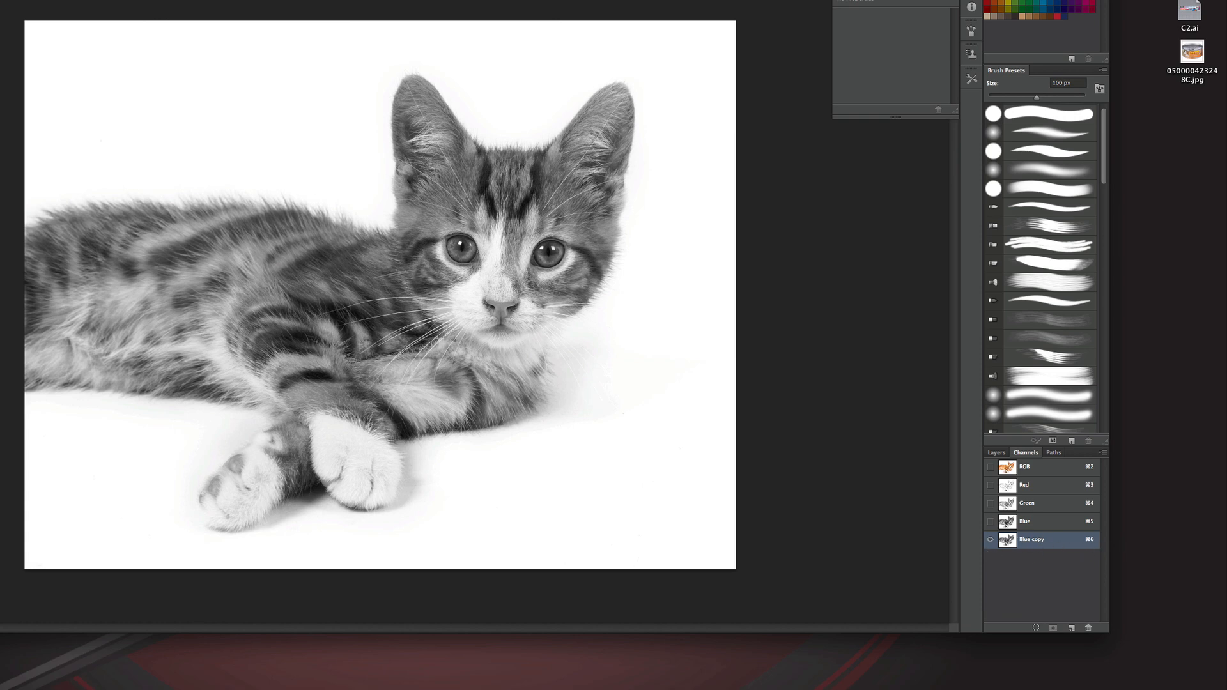
{"action": "left_click", "coordinate": [151, 6]}
{"action": "mouse_move", "coordinate": [122, 6]}
{"action": "mouse_move", "coordinate": [128, 38]}
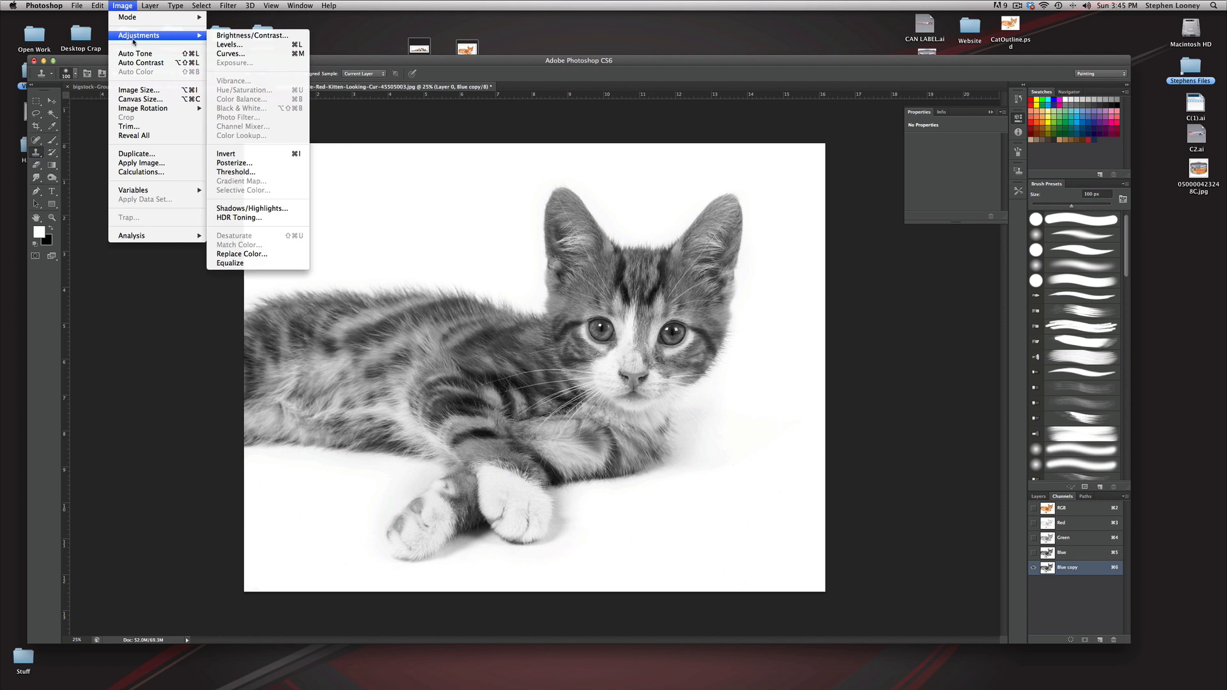
{"action": "left_click", "coordinate": [230, 44]}
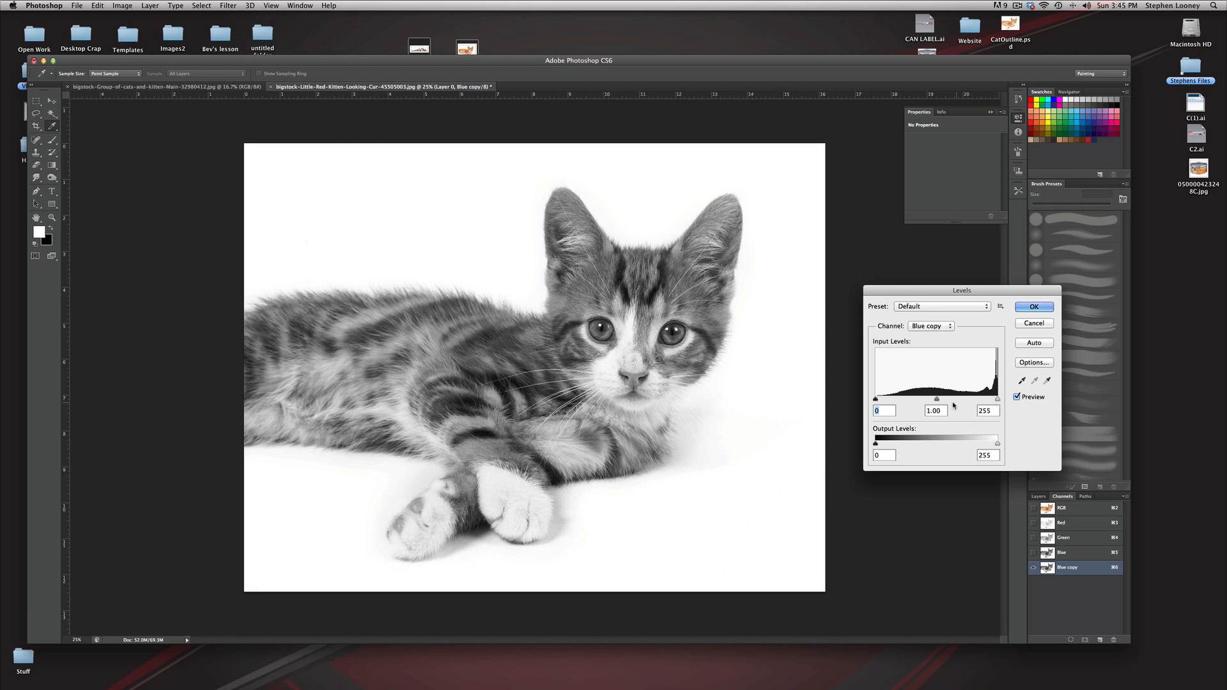
{"action": "left_click_drag", "start_coordinate": [875, 399], "coordinate": [965, 401]}
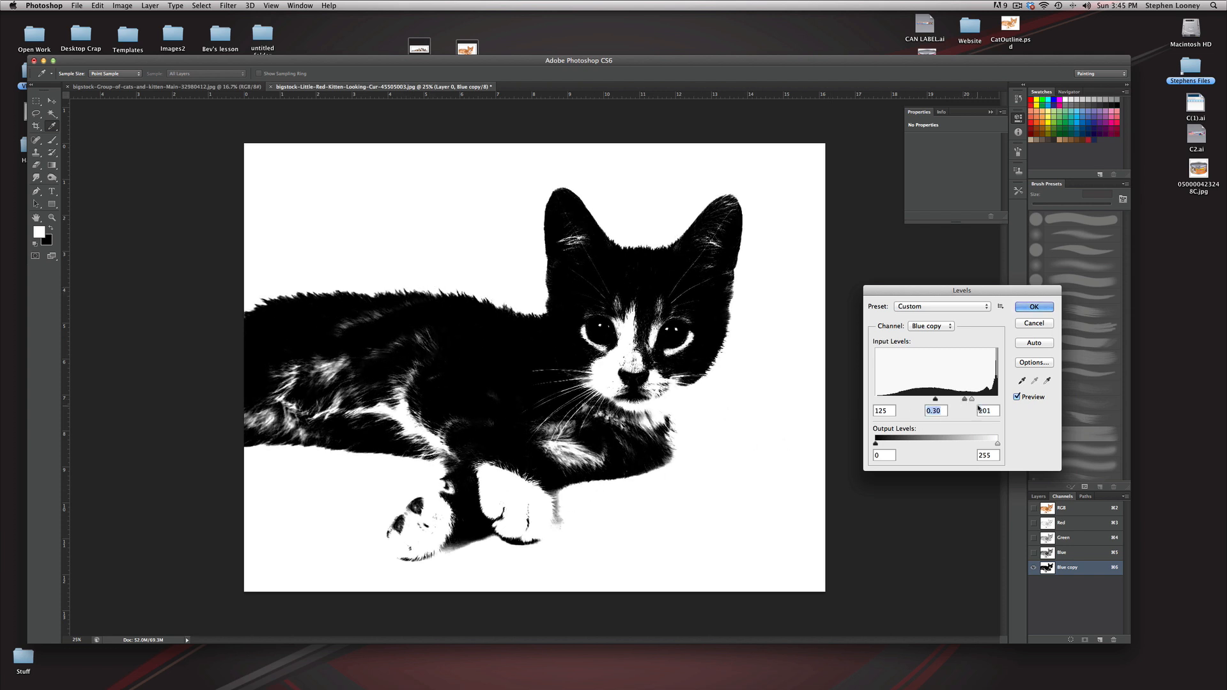
{"action": "left_click_drag", "start_coordinate": [964, 401], "coordinate": [966, 402]}
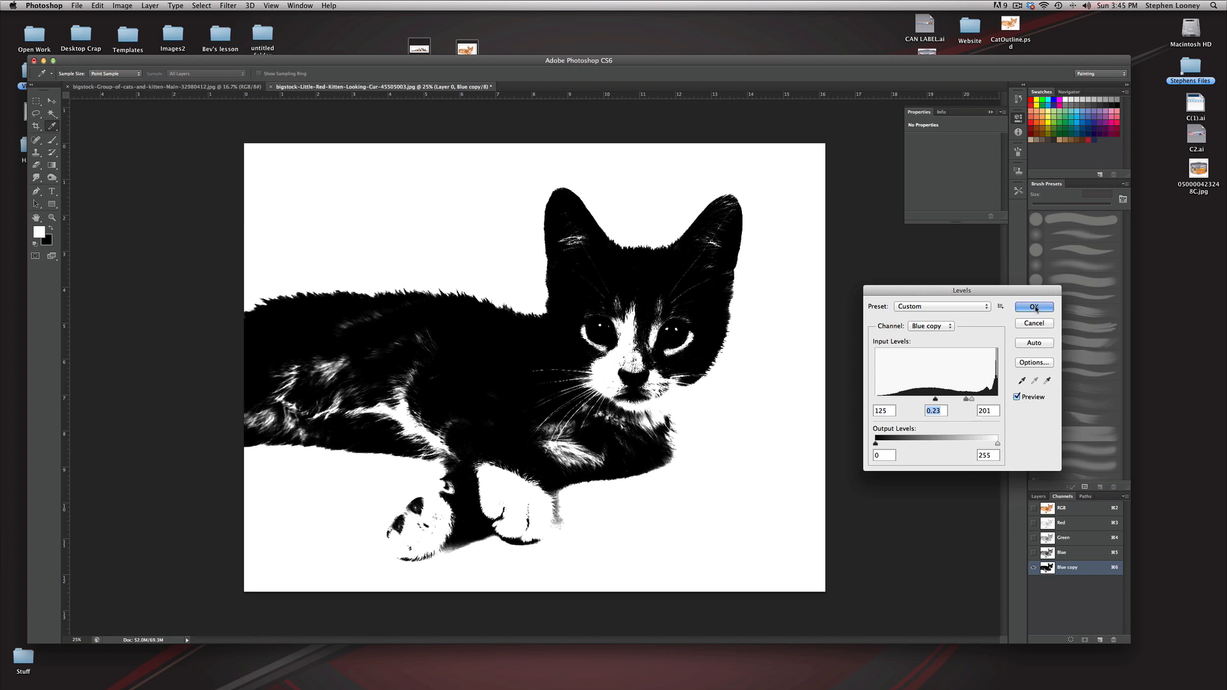
{"action": "left_click", "coordinate": [1035, 307]}
Step: Select the white background around the kitten with the Magic Wand and save the selection as a new channel named CAT1
{"action": "key", "text": "s"}
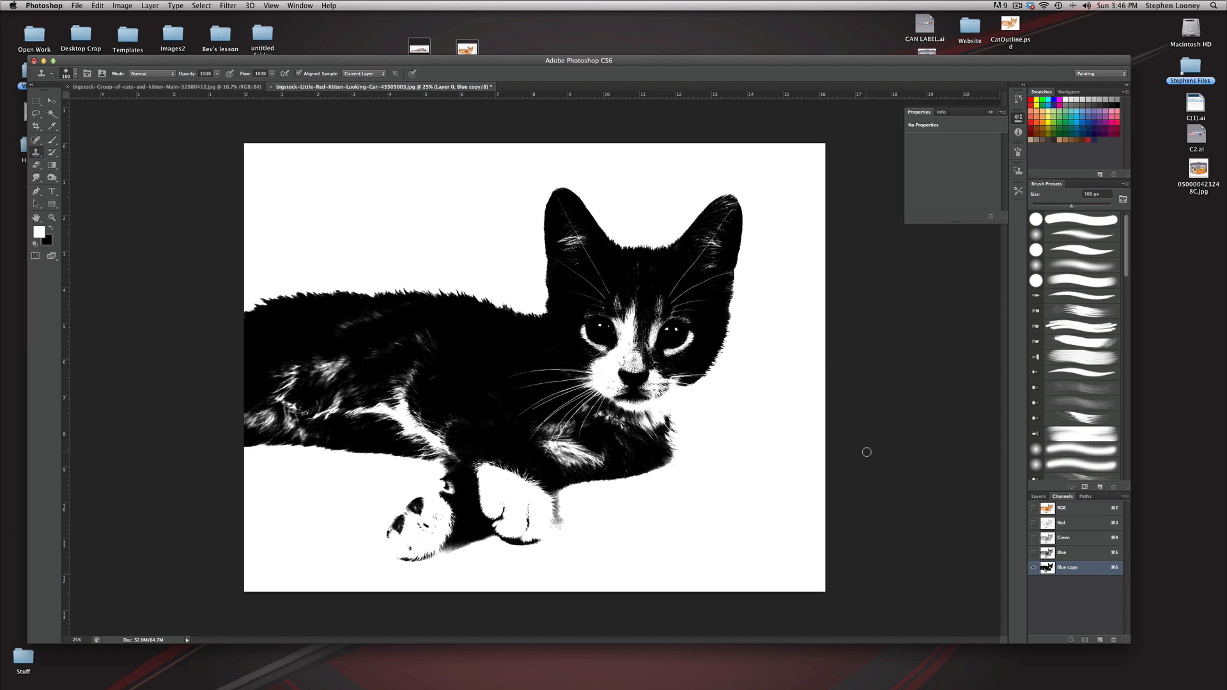
{"action": "left_click", "coordinate": [51, 115]}
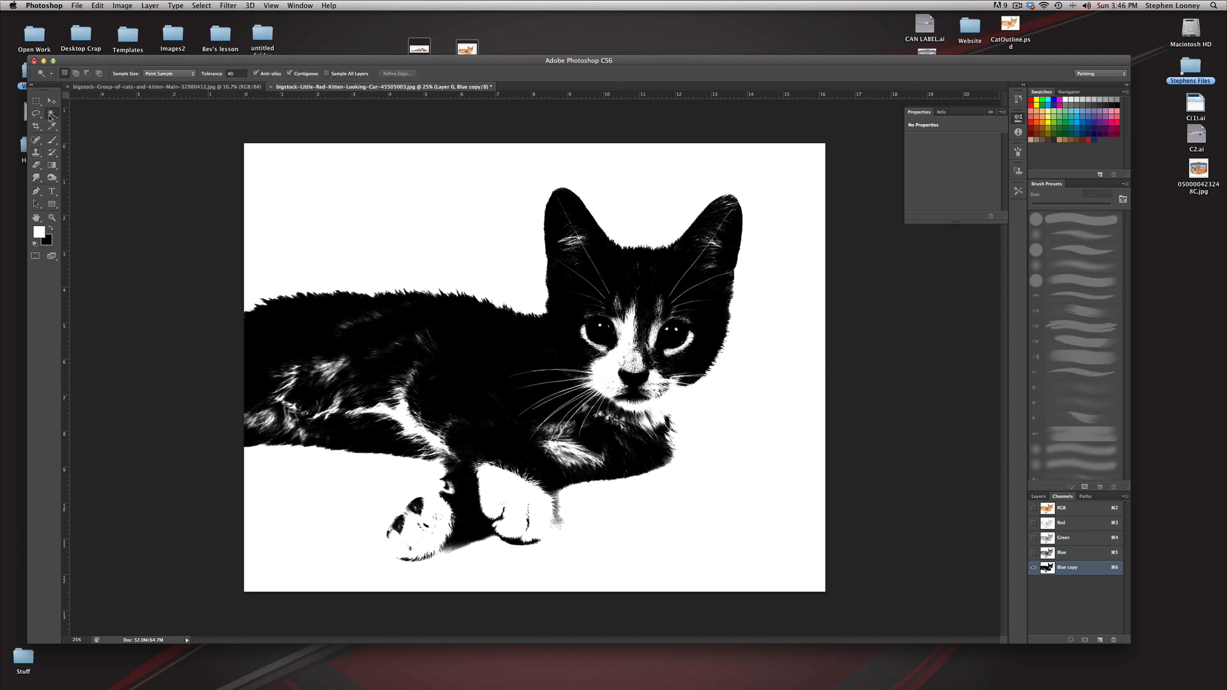
{"action": "left_click", "coordinate": [410, 266]}
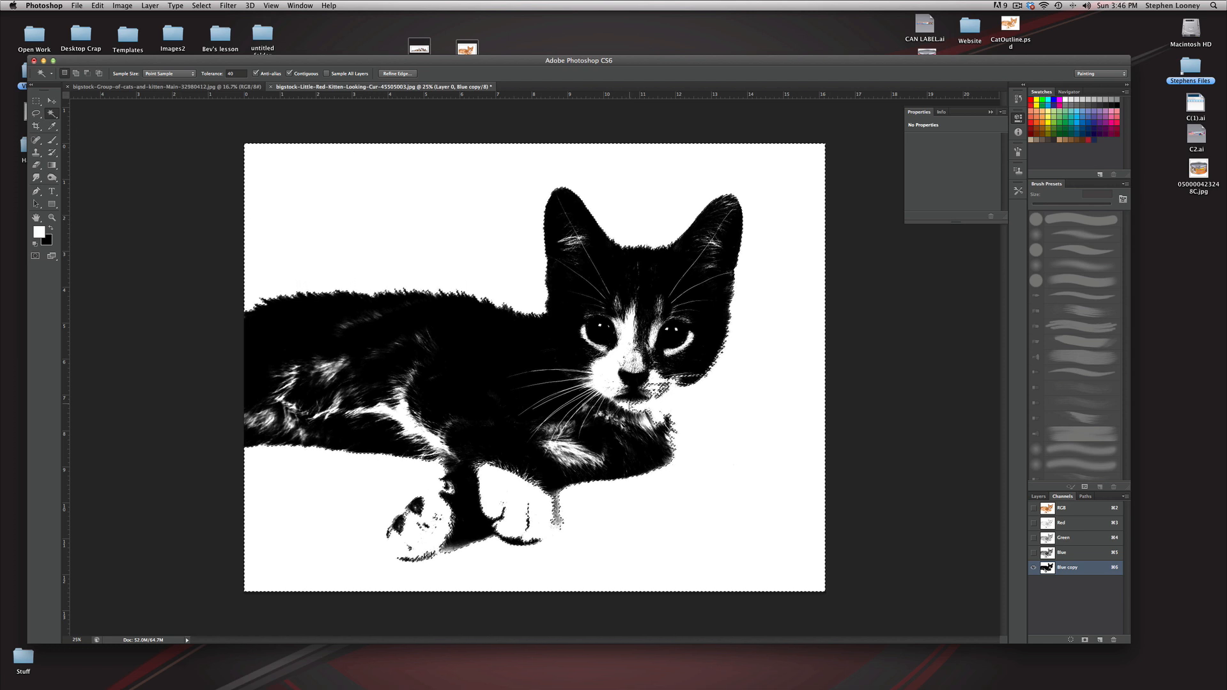
{"action": "left_click", "coordinate": [202, 5]}
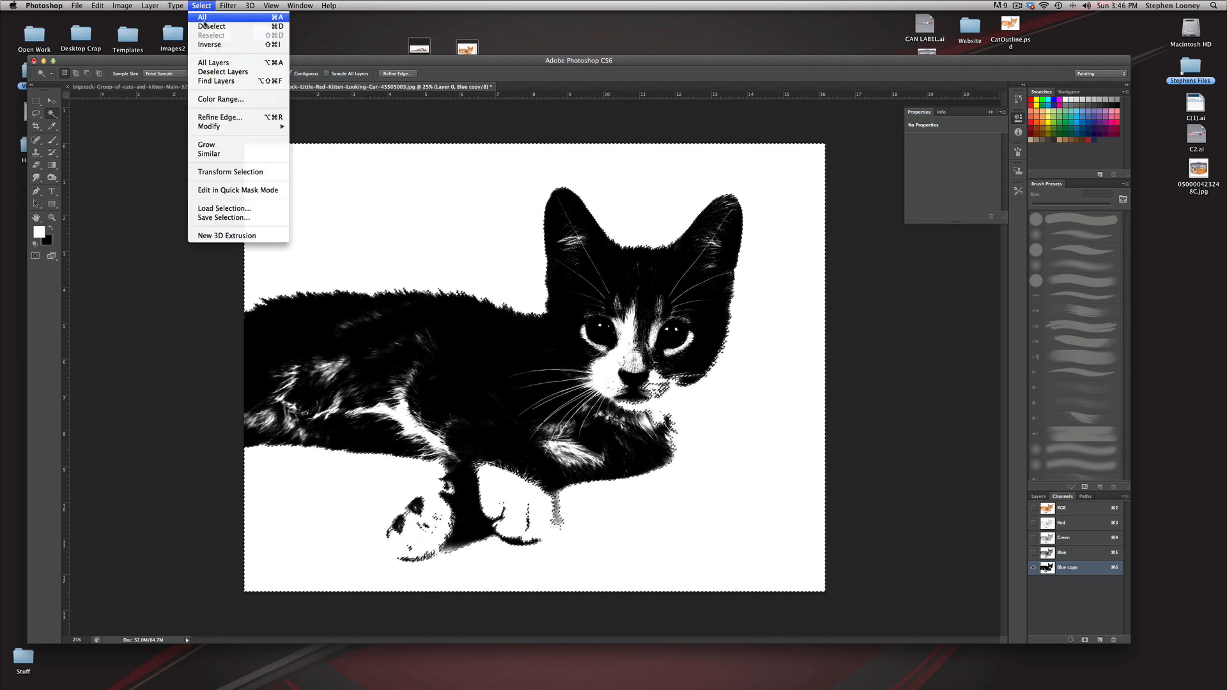
{"action": "left_click", "coordinate": [225, 219]}
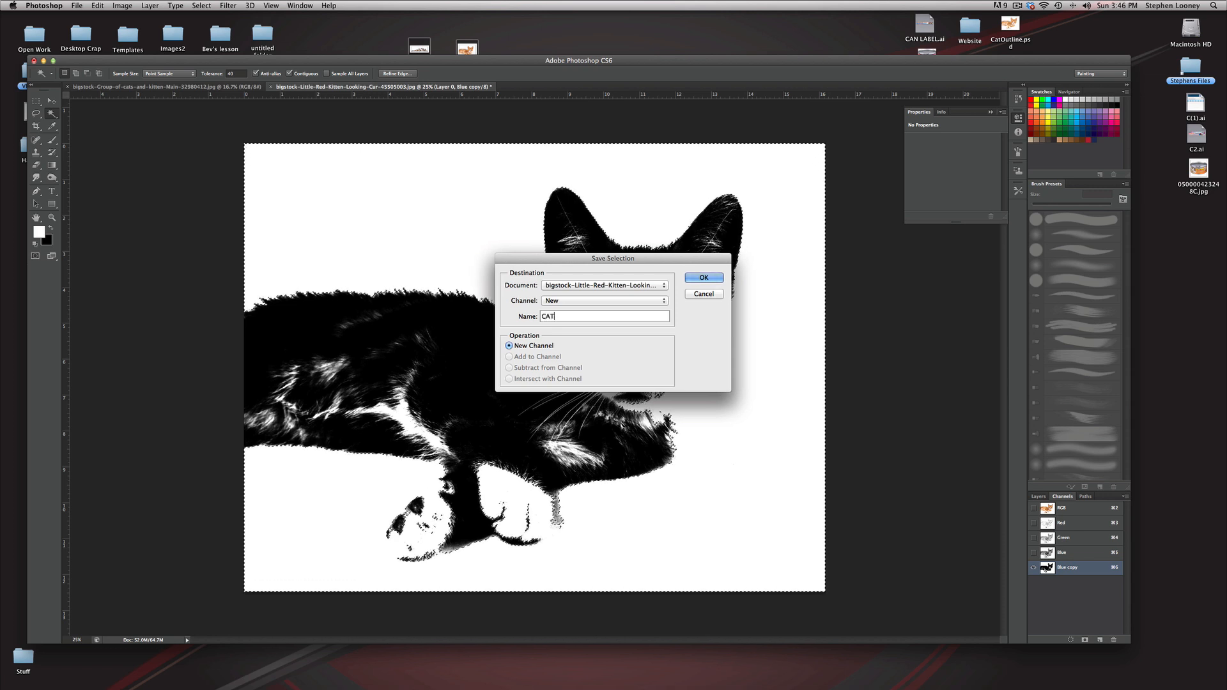
{"action": "key", "text": "Return"}
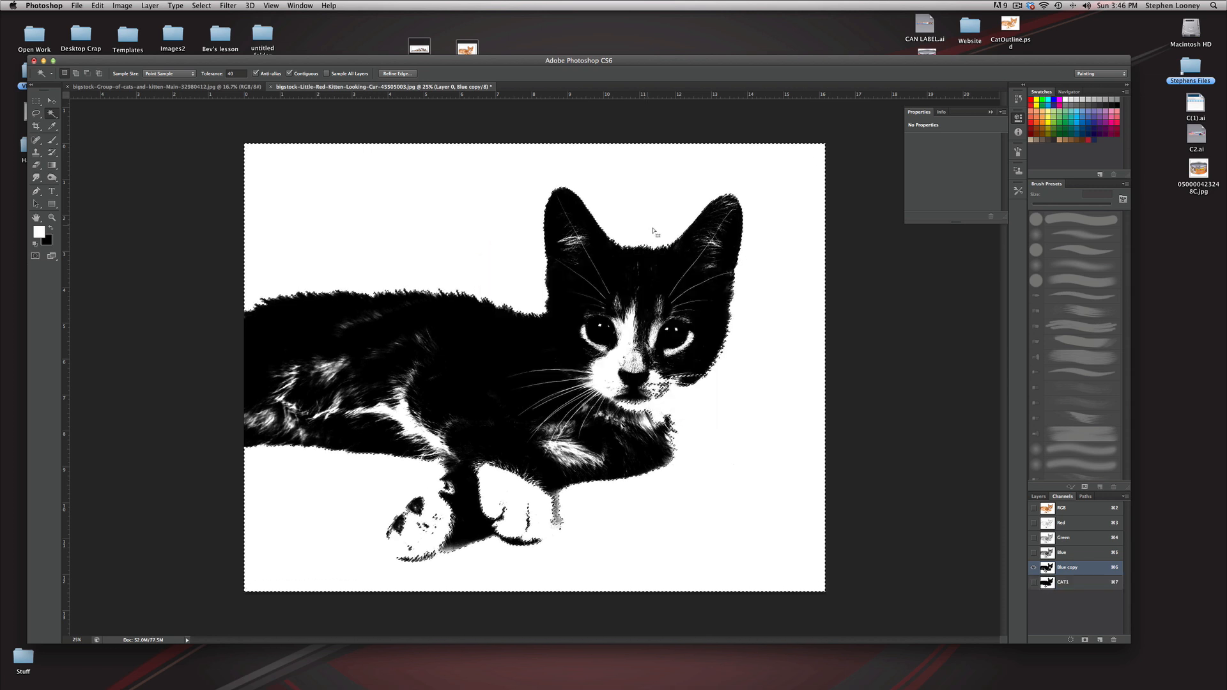
Step: Return to Layer 0 in full colour and subtract the kitten's muzzle and chin area from the background selection with the Lasso
{"action": "left_click", "coordinate": [1039, 497]}
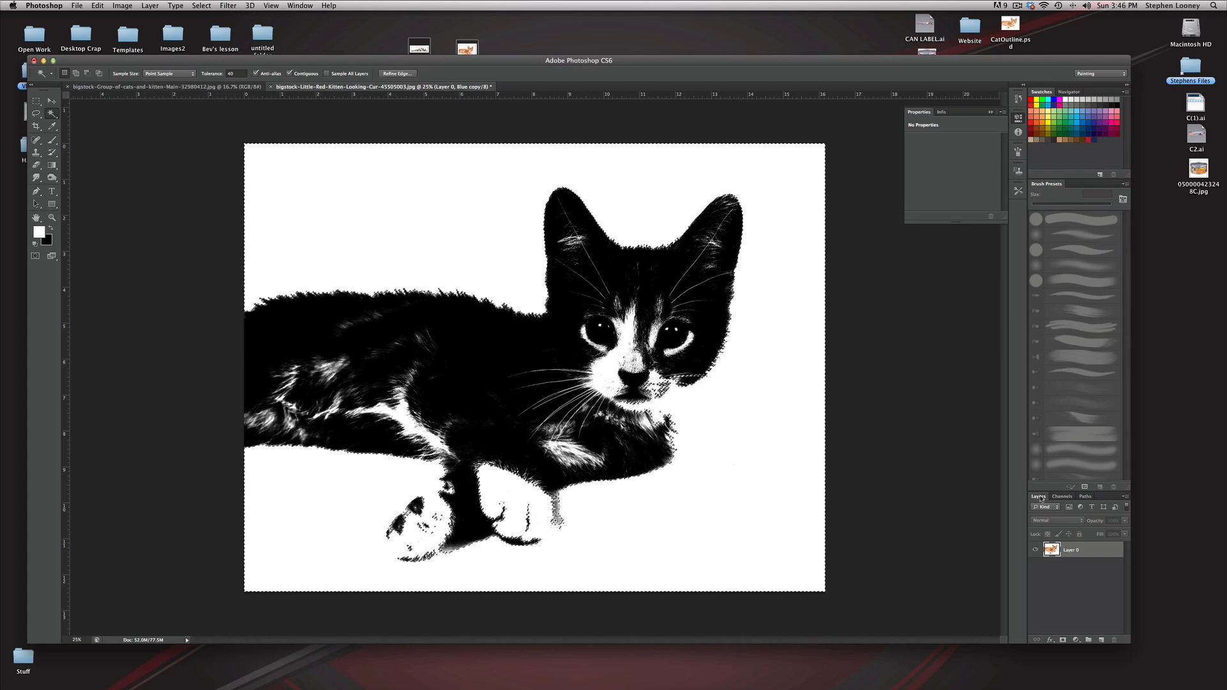
{"action": "left_click", "coordinate": [1055, 553]}
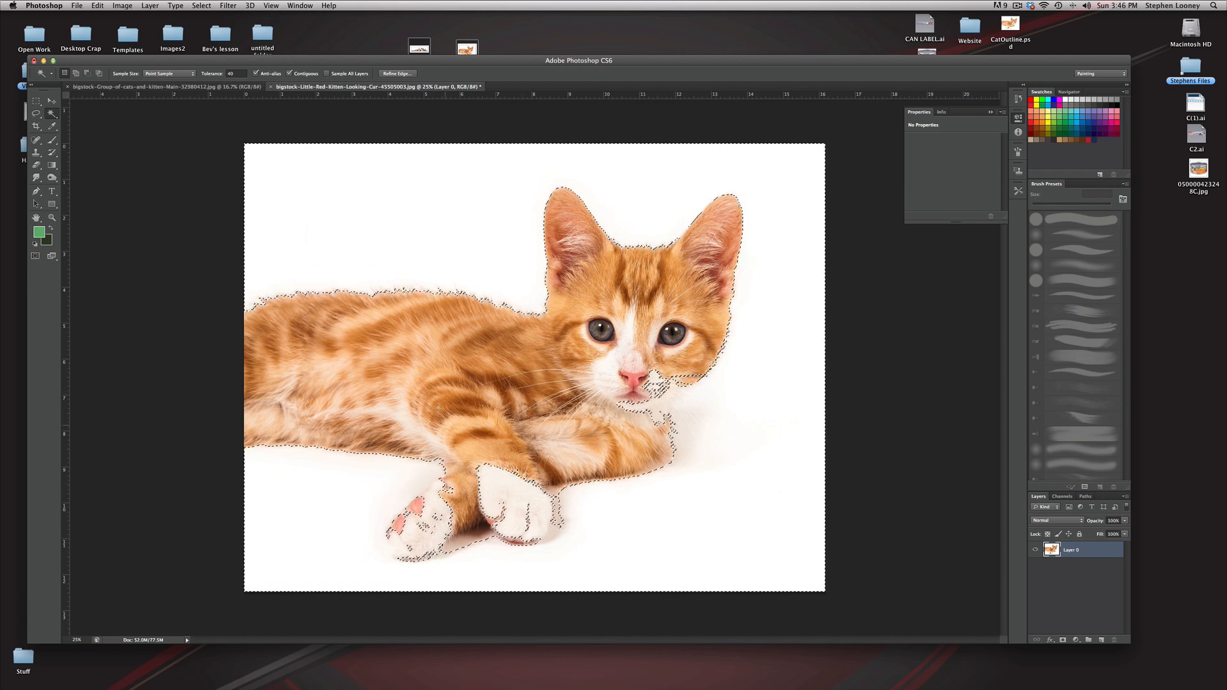
{"action": "left_click", "coordinate": [38, 114]}
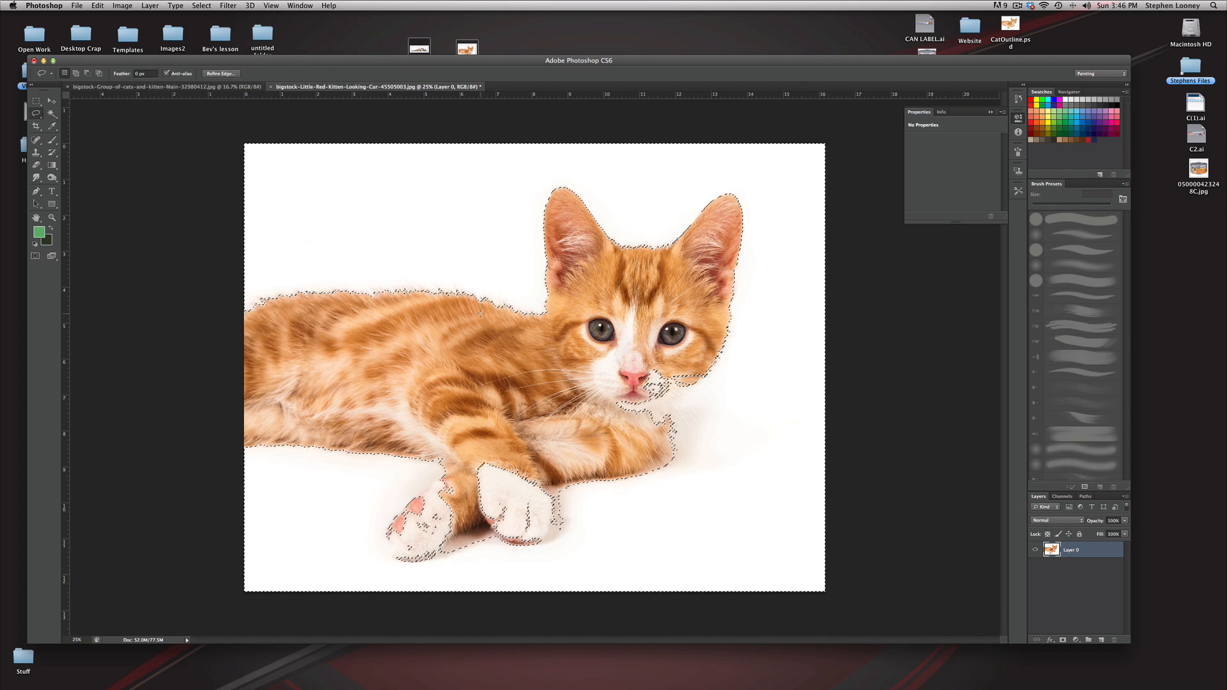
{"action": "key", "text": "shift"}
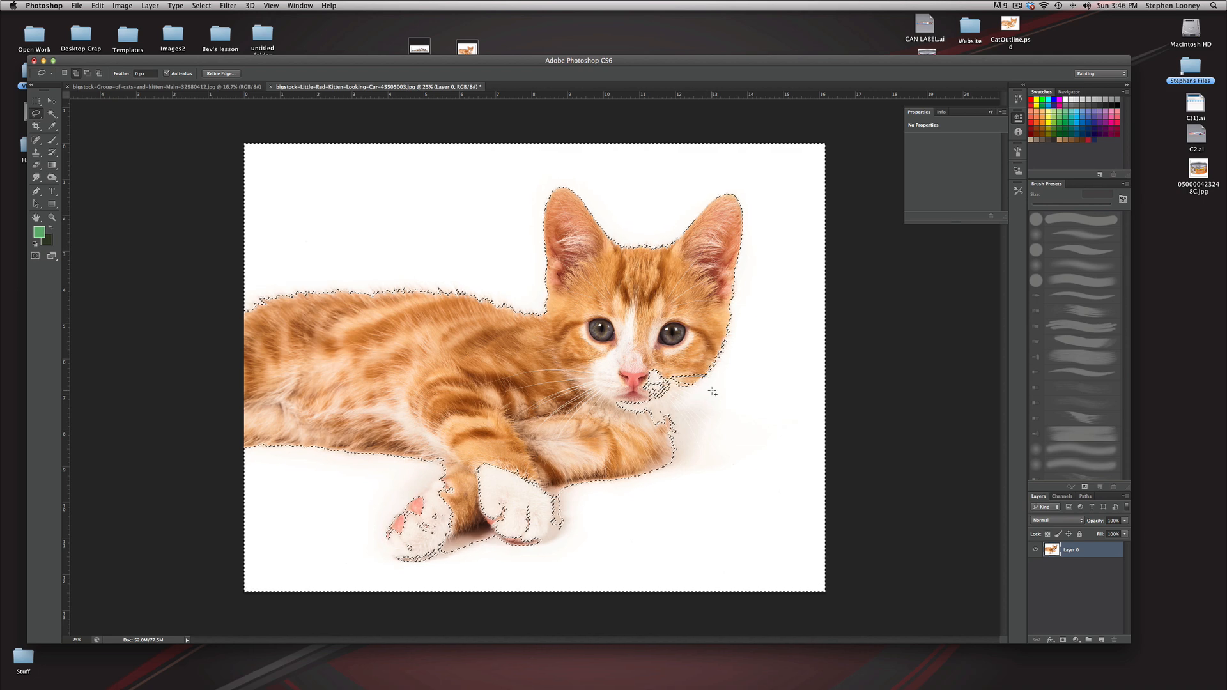
{"action": "key", "text": "alt"}
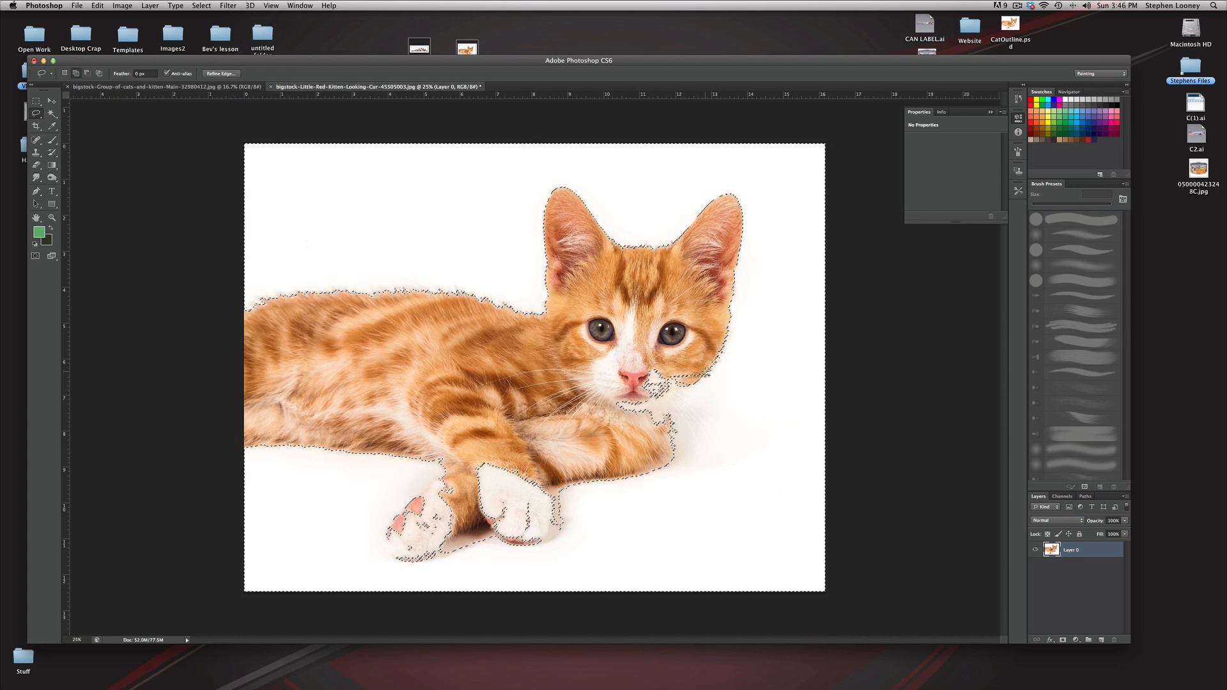
{"action": "key", "text": "super+z"}
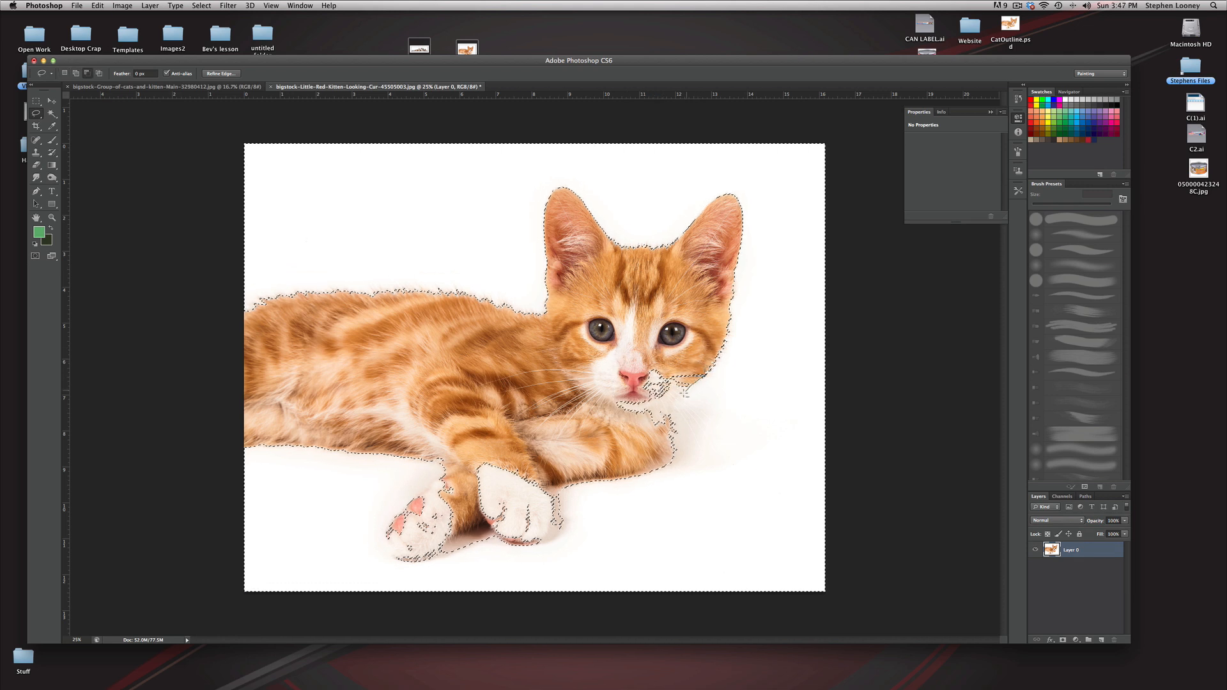
{"action": "mouse_move", "coordinate": [597, 400]}
{"action": "left_mouse_down"}
{"action": "mouse_move", "coordinate": [651, 326]}
{"action": "mouse_move", "coordinate": [706, 350]}
{"action": "left_mouse_up"}
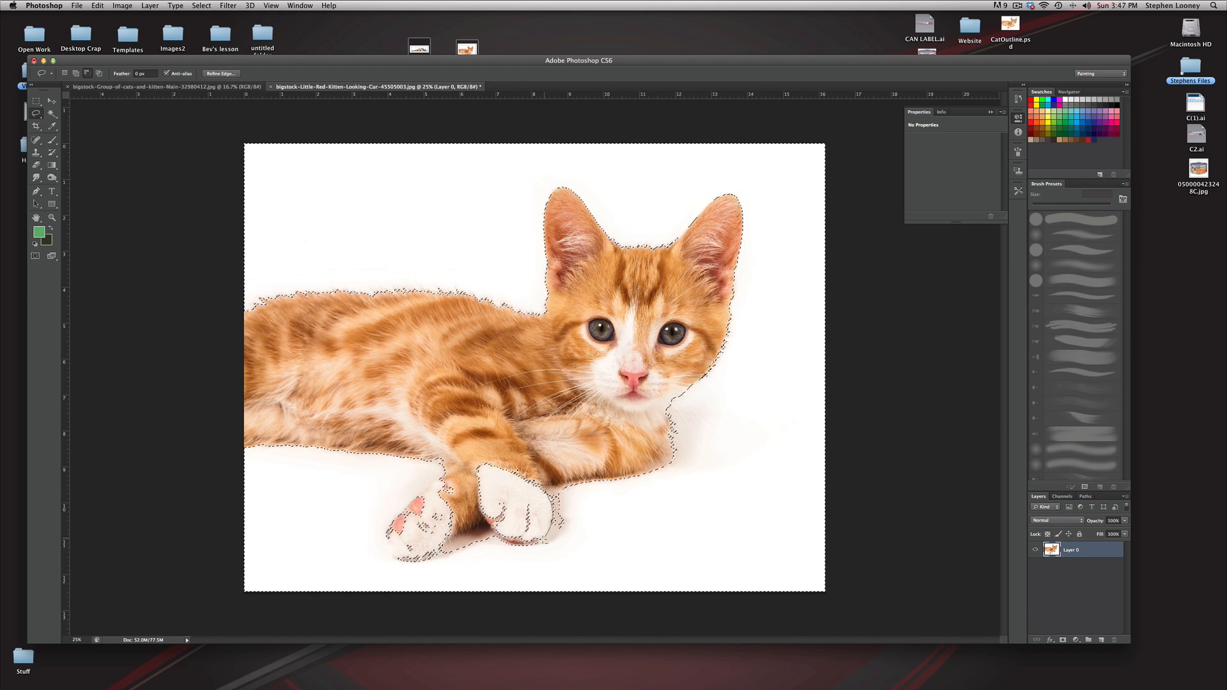
Step: Lasso the stray areas inside both front paws out of the background selection and add the shadow patches around the paws to it
{"action": "mouse_move", "coordinate": [478, 509]}
{"action": "left_mouse_down"}
{"action": "mouse_move", "coordinate": [477, 461]}
{"action": "mouse_move", "coordinate": [523, 451]}
{"action": "left_mouse_up"}
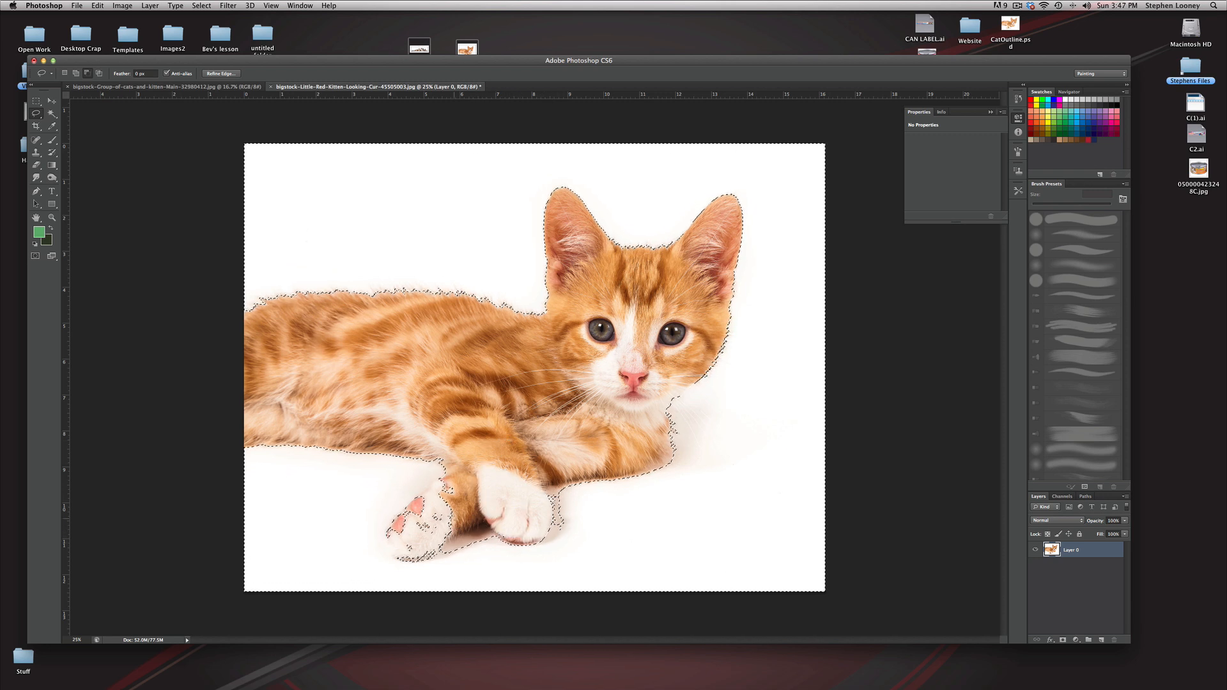
{"action": "mouse_move", "coordinate": [427, 559]}
{"action": "left_mouse_down"}
{"action": "mouse_move", "coordinate": [391, 551]}
{"action": "mouse_move", "coordinate": [384, 527]}
{"action": "mouse_move", "coordinate": [466, 470]}
{"action": "left_mouse_up"}
{"action": "left_click_drag", "start_coordinate": [432, 557], "coordinate": [467, 532]}
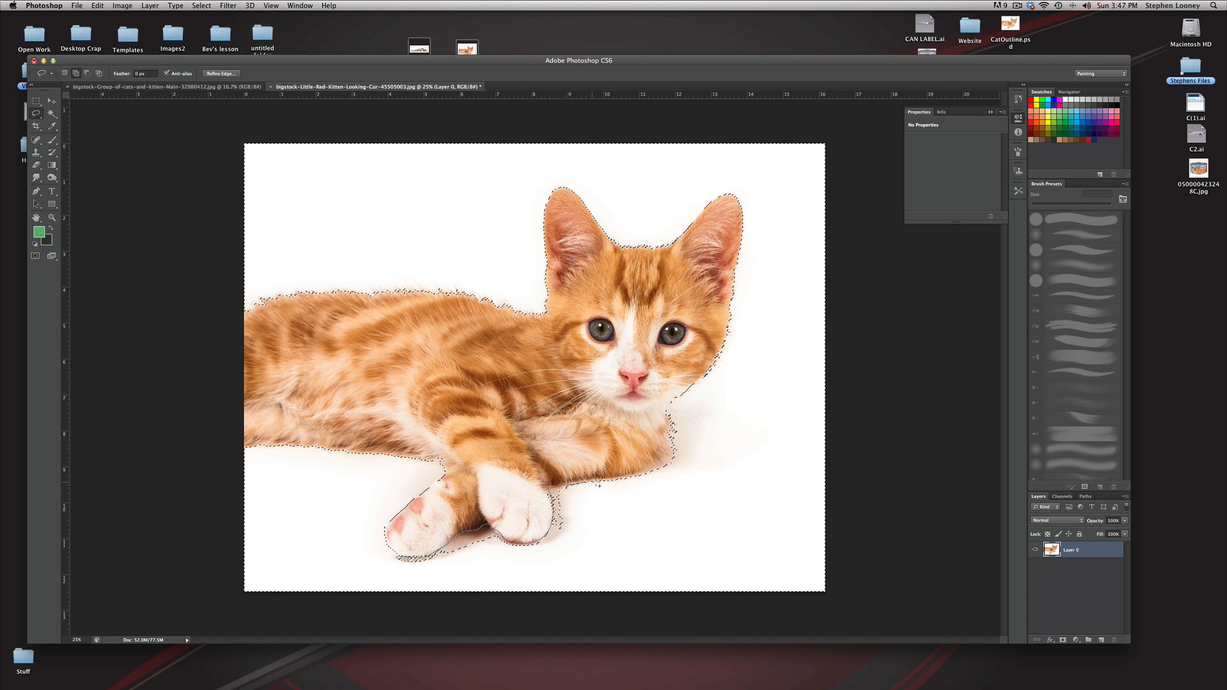
{"action": "mouse_move", "coordinate": [612, 508]}
{"action": "left_mouse_down"}
{"action": "mouse_move", "coordinate": [637, 550]}
{"action": "mouse_move", "coordinate": [585, 584]}
{"action": "left_mouse_up"}
{"action": "left_click_drag", "start_coordinate": [365, 570], "coordinate": [363, 570]}
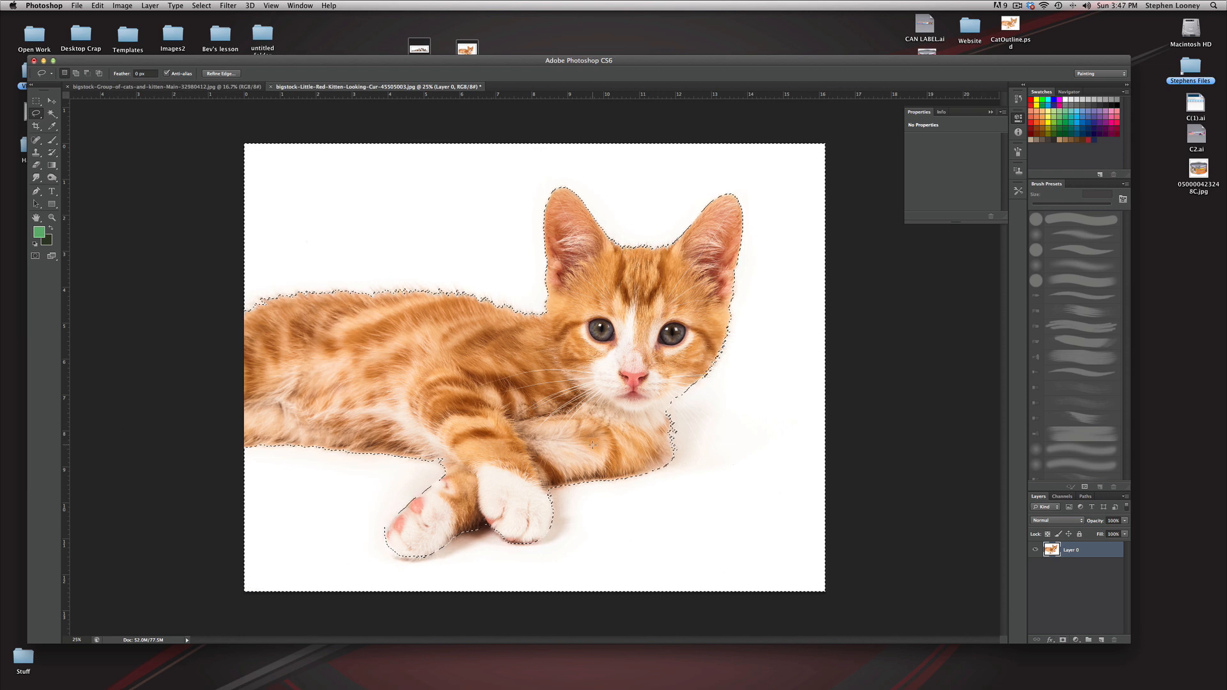
Step: Try adding a layer mask to Layer 0 from the current selection, and undo it
{"action": "left_click", "coordinate": [1063, 640]}
{"action": "key", "text": "super+z"}
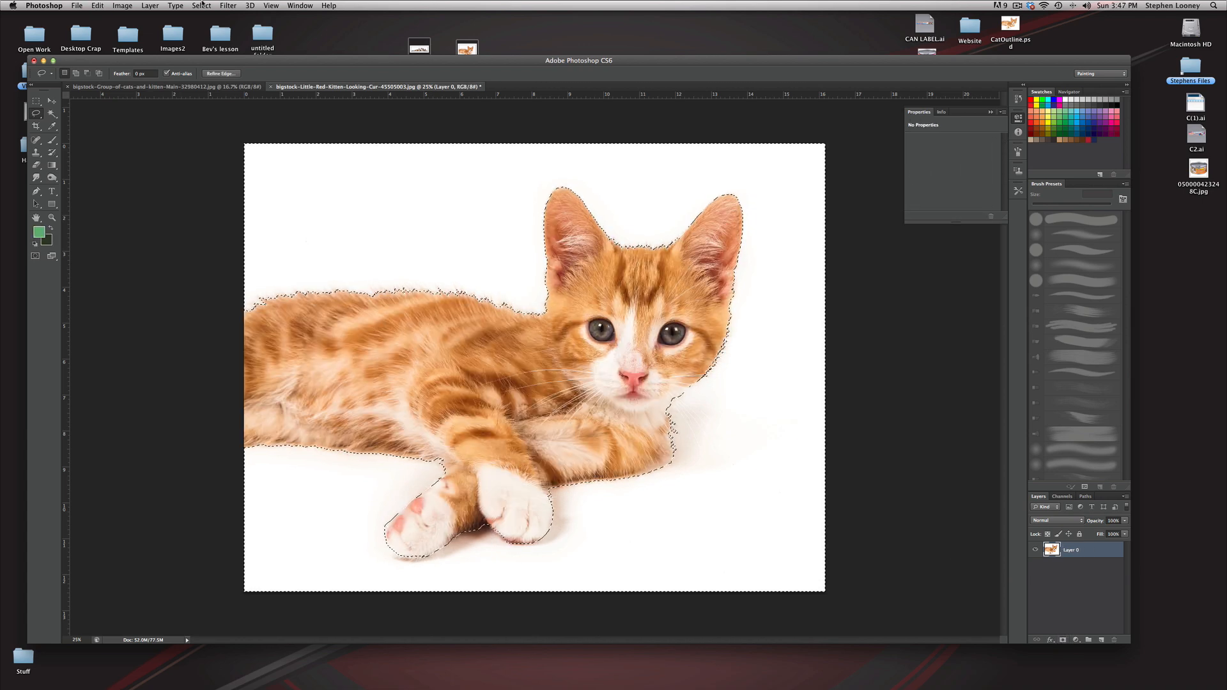
Step: Invert the background selection so the kitten is selected, and add a layer mask to Layer 0 from it
{"action": "left_click", "coordinate": [202, 5]}
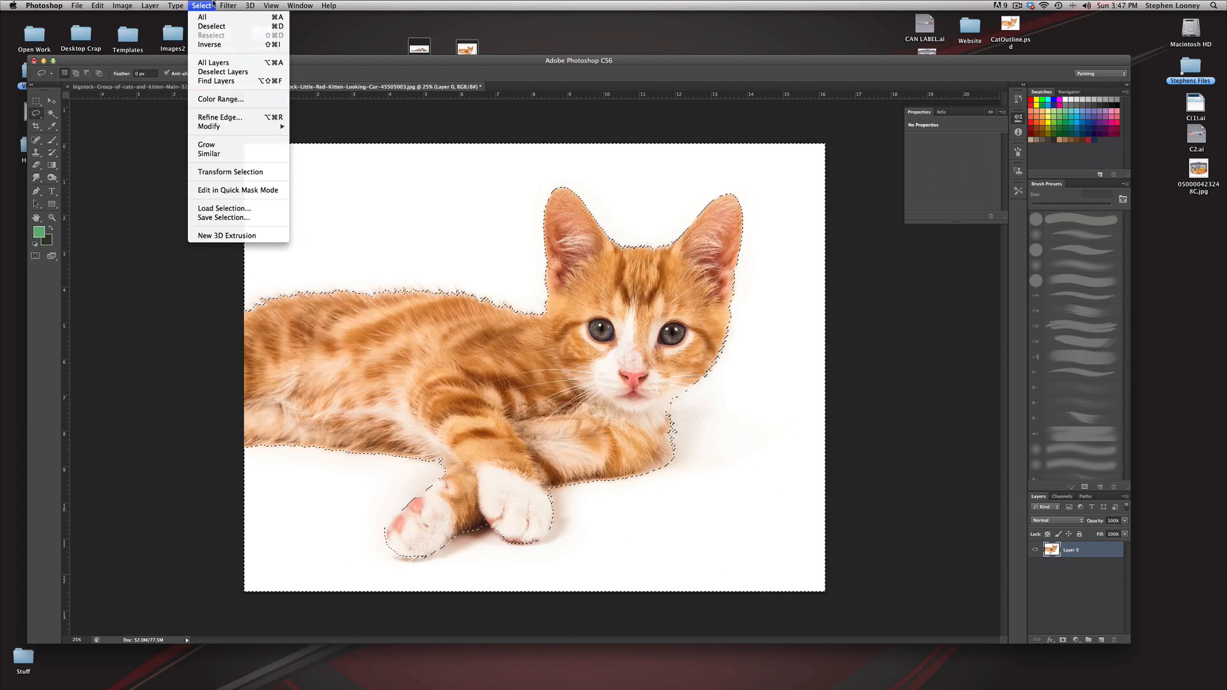
{"action": "left_click", "coordinate": [213, 45]}
{"action": "left_click", "coordinate": [1063, 640]}
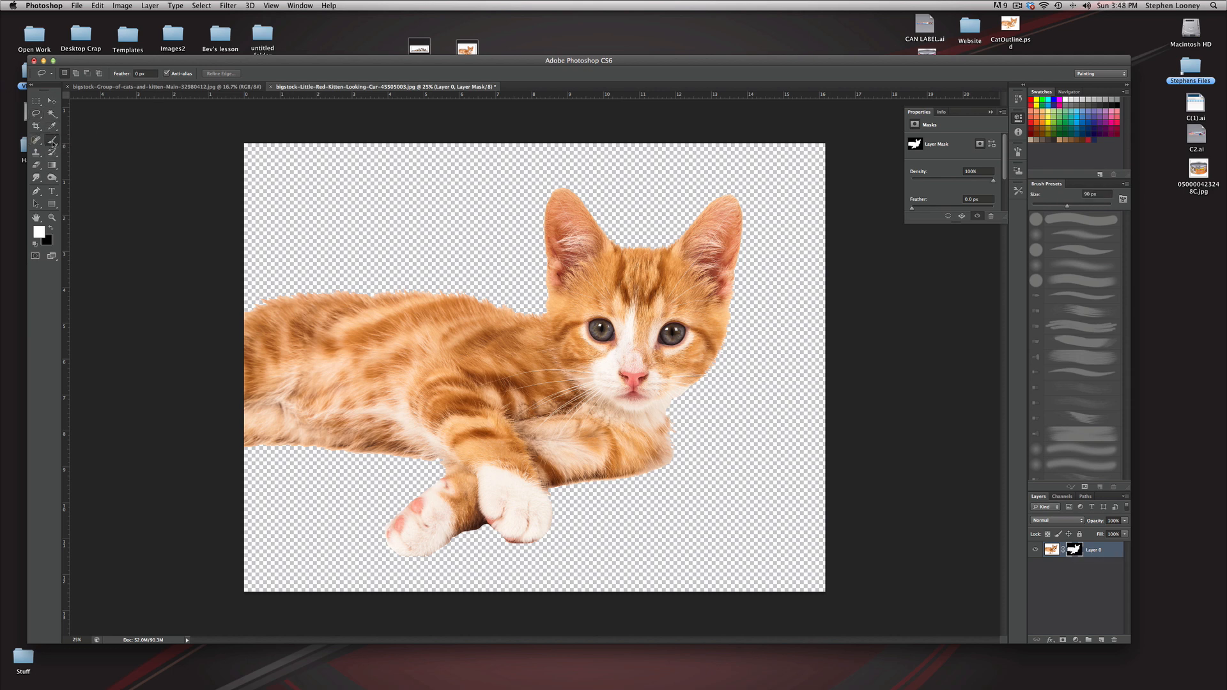
Step: Select the Brush tool with the textured 14 px preset tip and set its size to 26 px
{"action": "left_click", "coordinate": [52, 139]}
{"action": "left_click", "coordinate": [76, 75]}
{"action": "scroll", "coordinate": [115, 167], "scroll_direction": "down", "scroll_amount": 5}
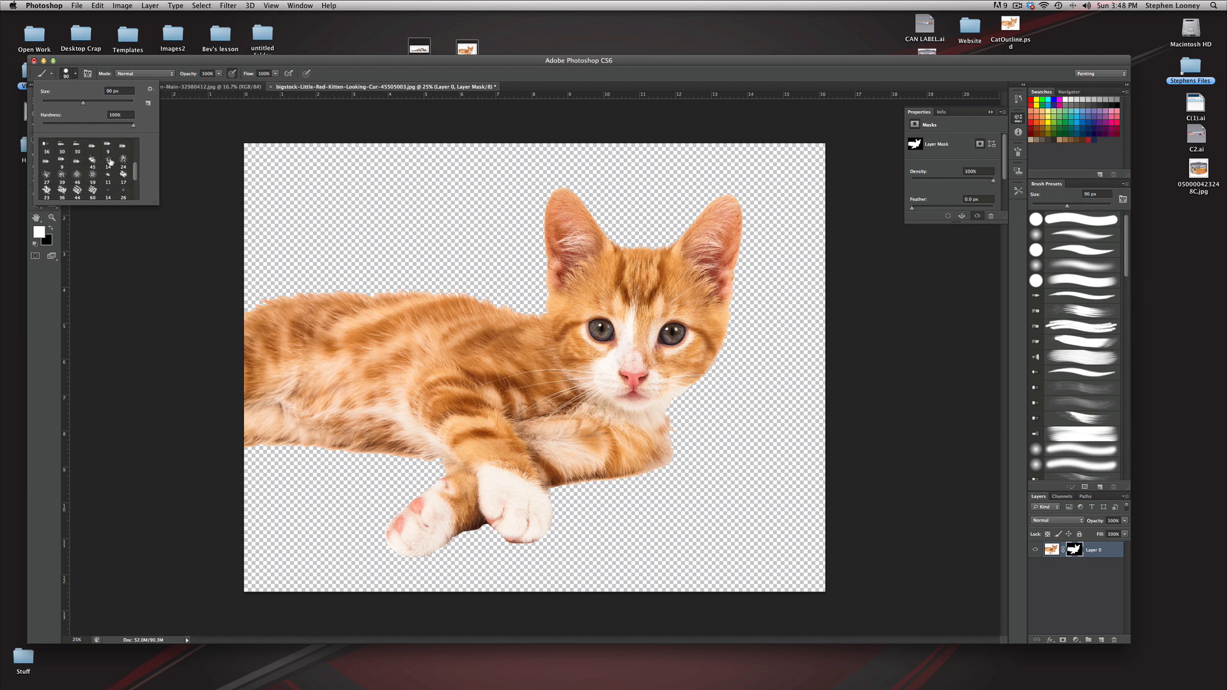
{"action": "left_click", "coordinate": [108, 162]}
{"action": "left_click_drag", "start_coordinate": [48, 102], "coordinate": [54, 102]}
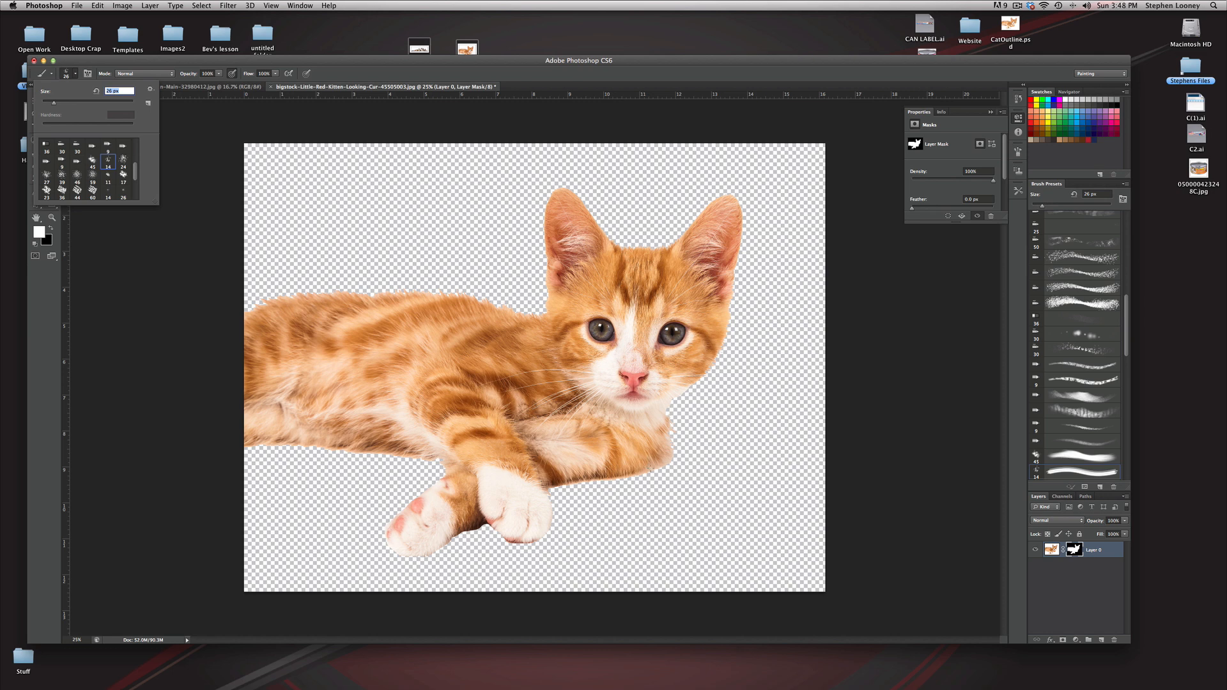
{"action": "key", "text": "Return"}
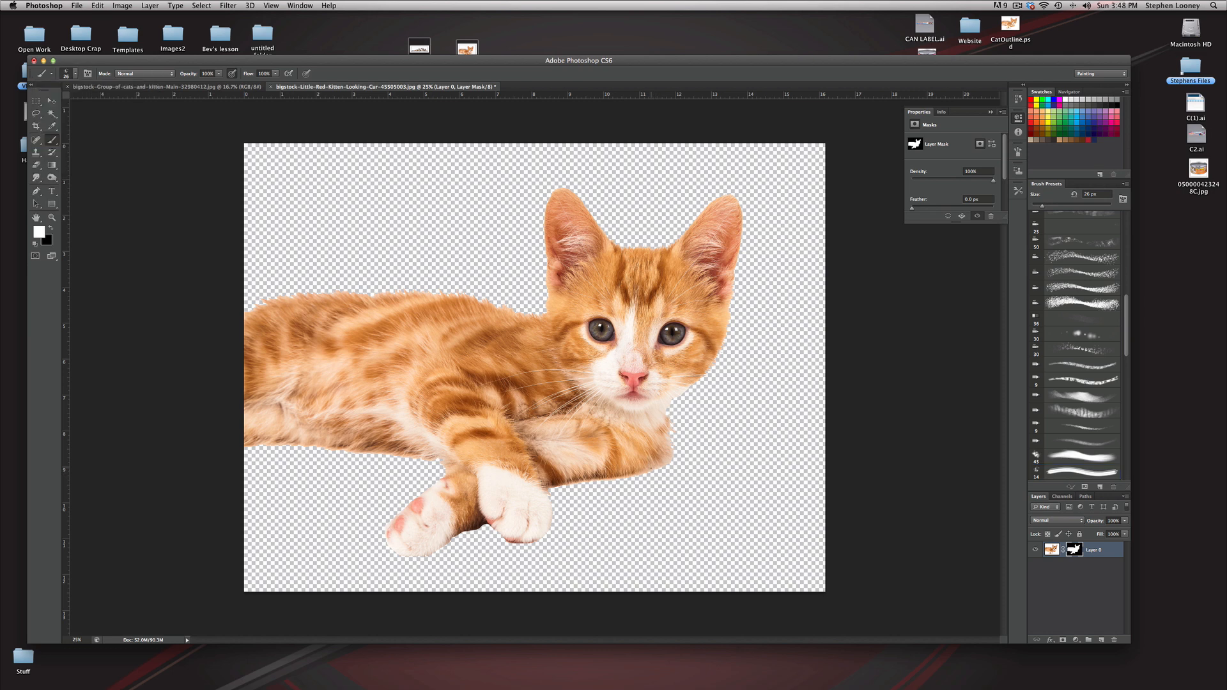
Step: Enlarge the brush to 125 px and make black the foreground colour for painting on the mask
{"action": "key", "text": "bracketright"}
{"action": "key", "text": "bracketright"}
{"action": "key", "text": "bracketright"}
{"action": "key", "text": "bracketright"}
{"action": "key", "text": "bracketright"}
{"action": "key", "text": "bracketright"}
{"action": "key", "text": "bracketright"}
{"action": "key", "text": "bracketleft"}
{"action": "key", "text": "bracketleft"}
{"action": "key", "text": "bracketleft"}
{"action": "key", "text": "bracketleft"}
{"action": "key", "text": "bracketright"}
{"action": "key", "text": "bracketright"}
{"action": "key", "text": "bracketright"}
{"action": "left_click", "coordinate": [49, 229]}
Step: Paint black on Layer 0's mask along the underside of the folded foreleg and beside the front paw to clean the edge
{"action": "mouse_move", "coordinate": [676, 392]}
{"action": "left_mouse_down"}
{"action": "mouse_move", "coordinate": [617, 369]}
{"action": "mouse_move", "coordinate": [537, 305]}
{"action": "mouse_move", "coordinate": [449, 307]}
{"action": "left_mouse_up"}
{"action": "key", "text": "super+z"}
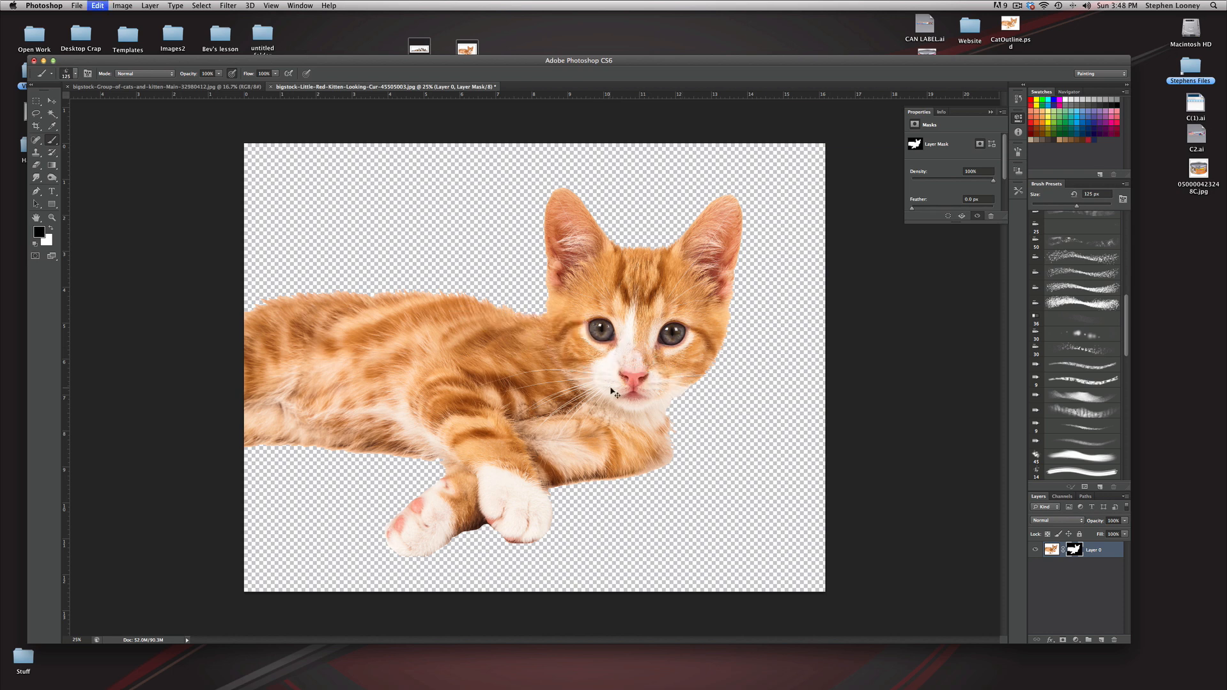
{"action": "left_click", "coordinate": [658, 440], "text": "super"}
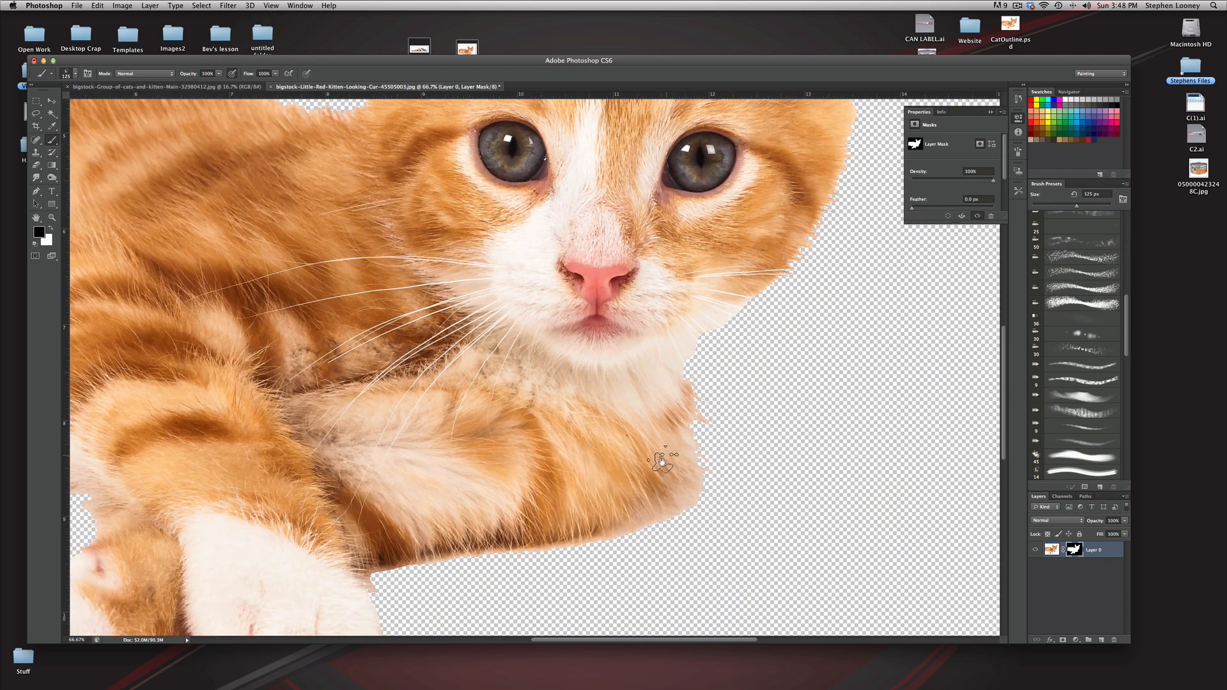
{"action": "left_click", "coordinate": [657, 430], "text": "super"}
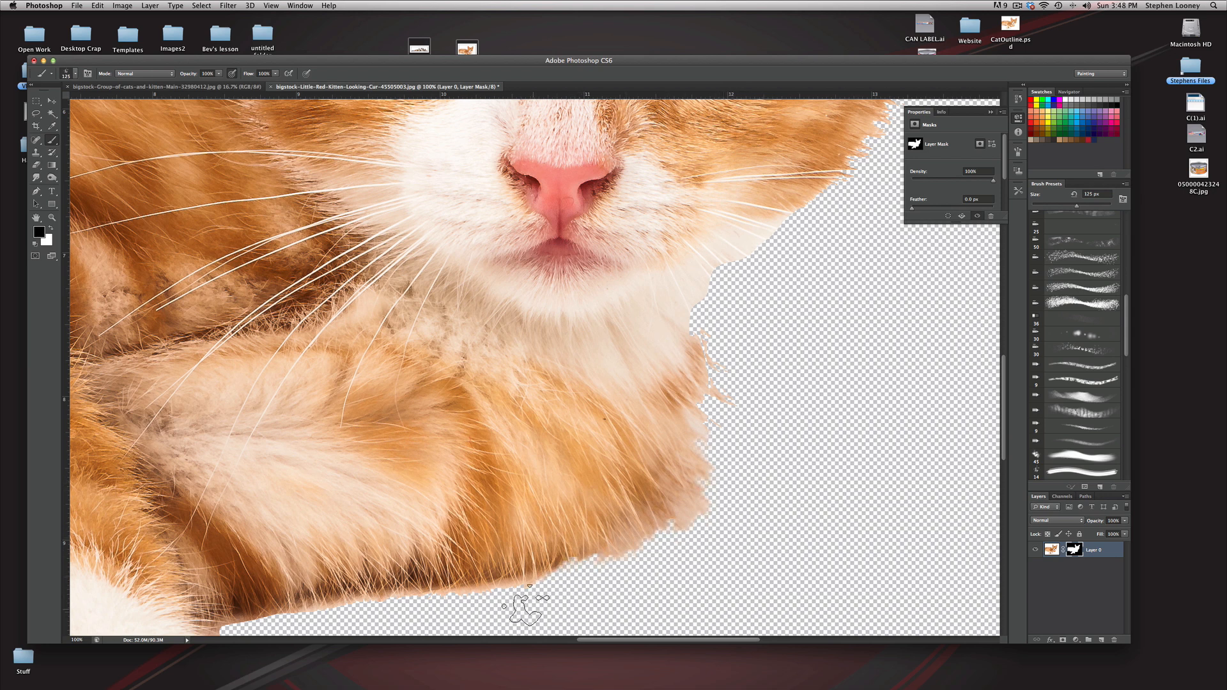
{"action": "left_click_drag", "start_coordinate": [502, 595], "coordinate": [611, 415]}
{"action": "left_click", "coordinate": [575, 440]}
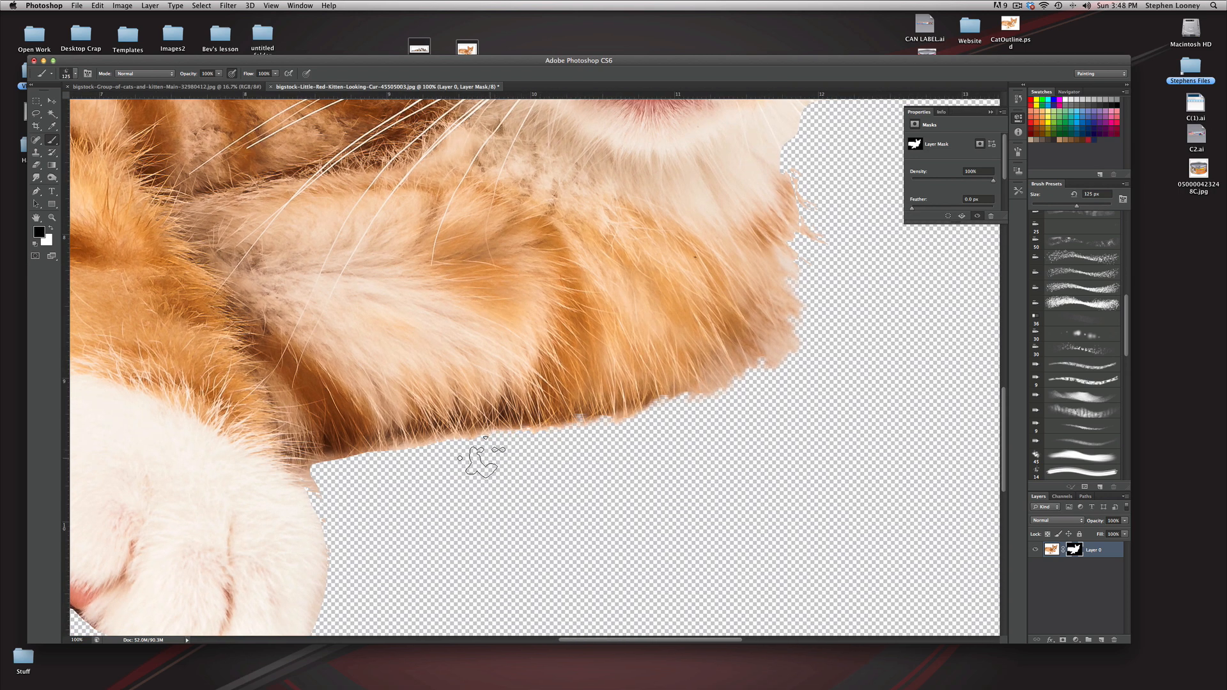
{"action": "left_click_drag", "start_coordinate": [402, 468], "coordinate": [314, 480]}
{"action": "left_click", "coordinate": [396, 494], "text": "super"}
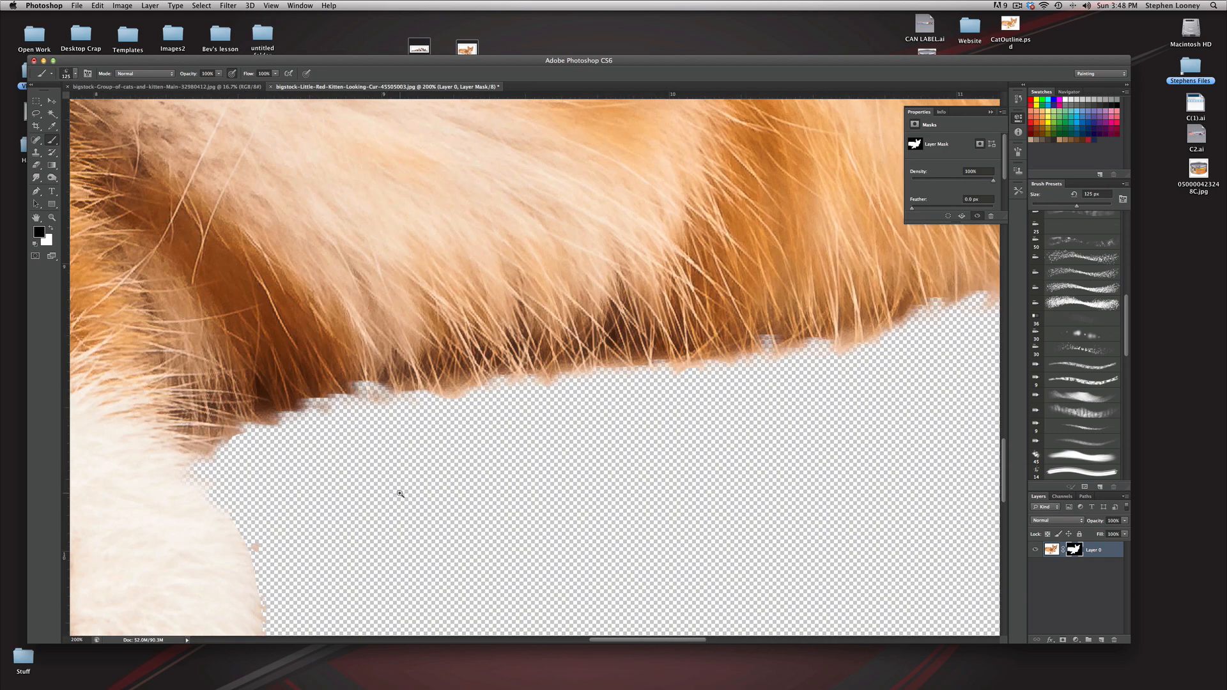
{"action": "left_click", "coordinate": [348, 435], "text": "alt"}
{"action": "left_click", "coordinate": [348, 435], "text": "alt"}
{"action": "left_click_drag", "start_coordinate": [288, 474], "coordinate": [401, 497]}
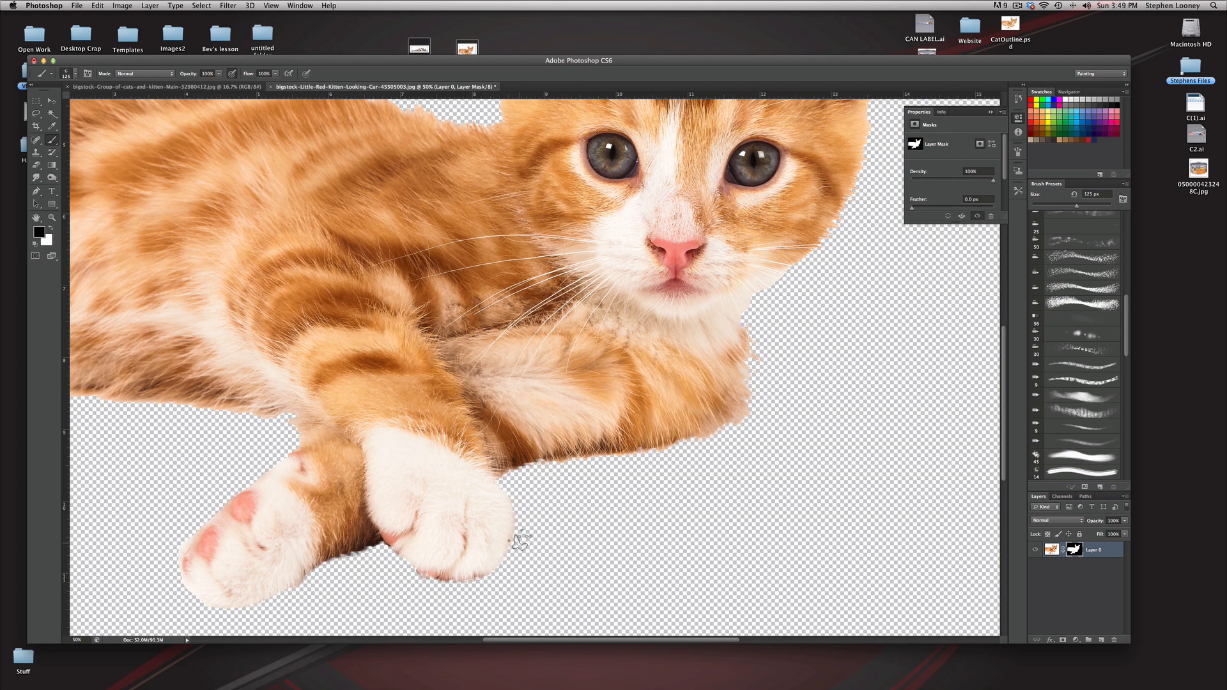
{"action": "left_click_drag", "start_coordinate": [802, 316], "coordinate": [701, 459]}
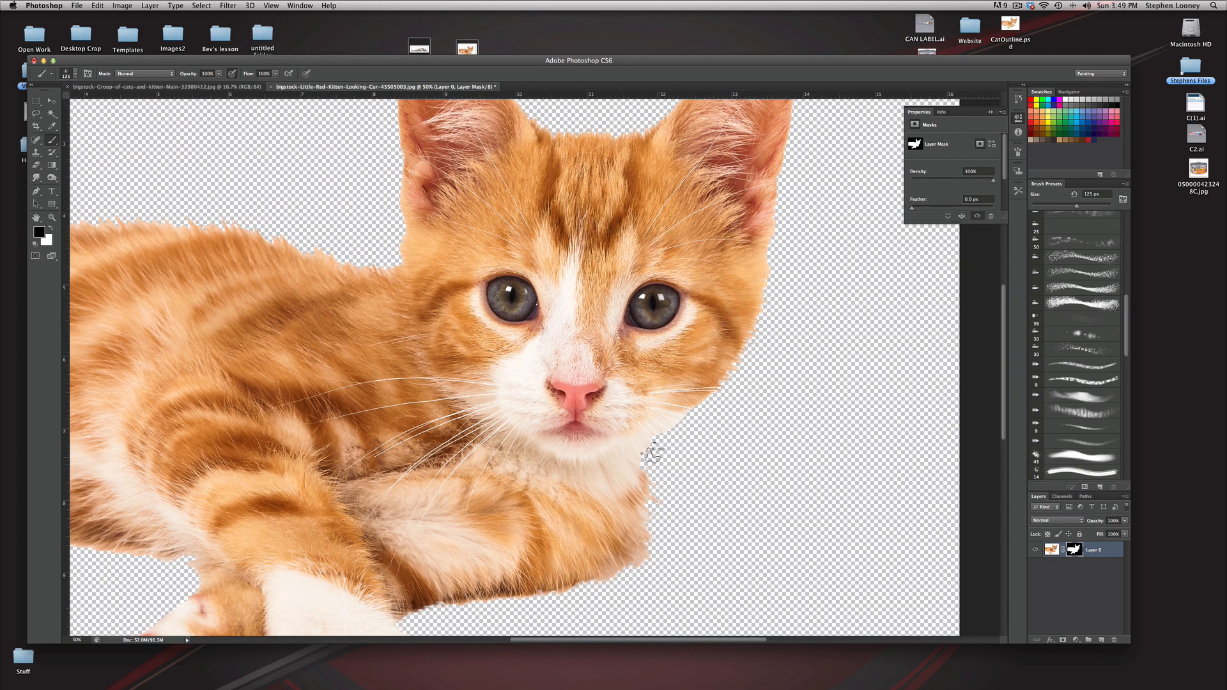
{"action": "left_click_drag", "start_coordinate": [698, 405], "coordinate": [654, 508]}
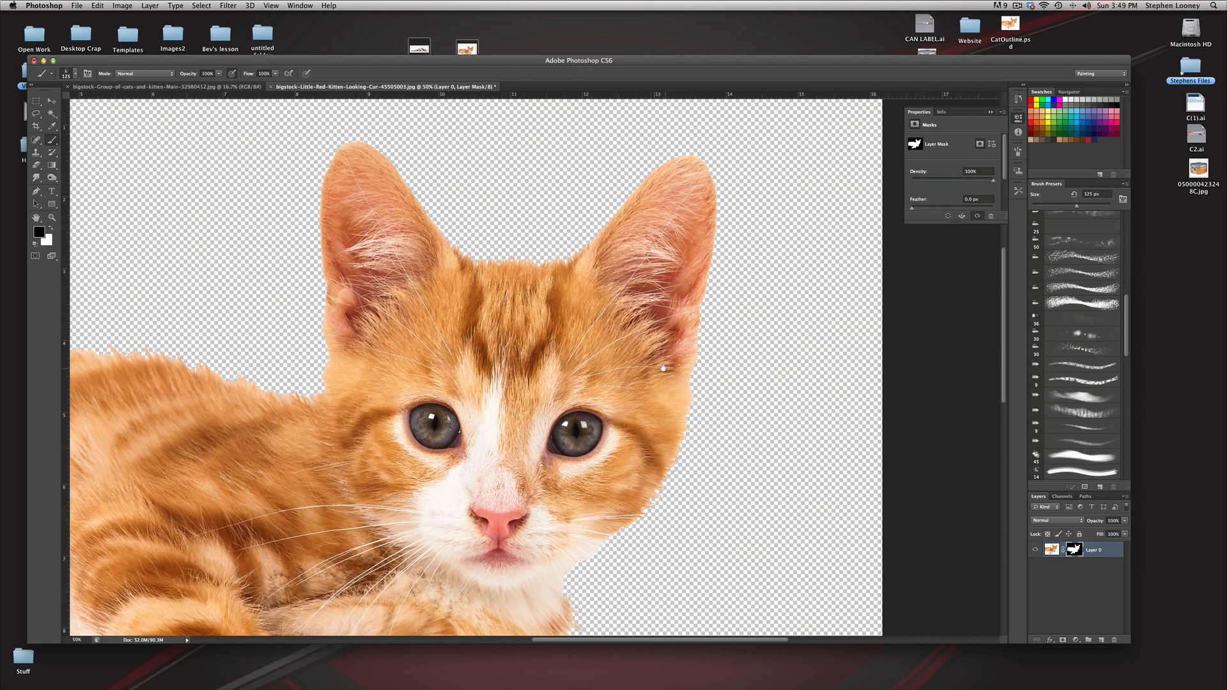
{"action": "left_click", "coordinate": [545, 362], "text": "alt"}
{"action": "left_click", "coordinate": [587, 376], "text": "alt"}
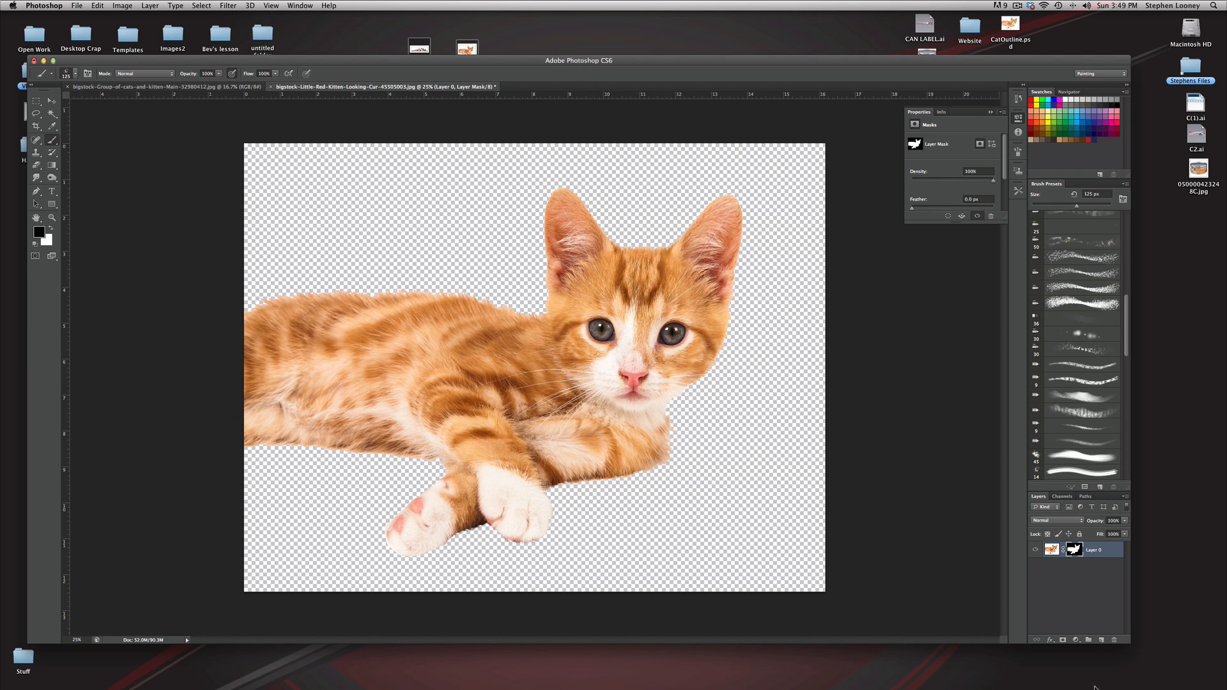
Step: Add a new layer beneath Layer 0 and fill it with the dark green foreground colour at 100% opacity
{"action": "left_click", "coordinate": [1101, 641]}
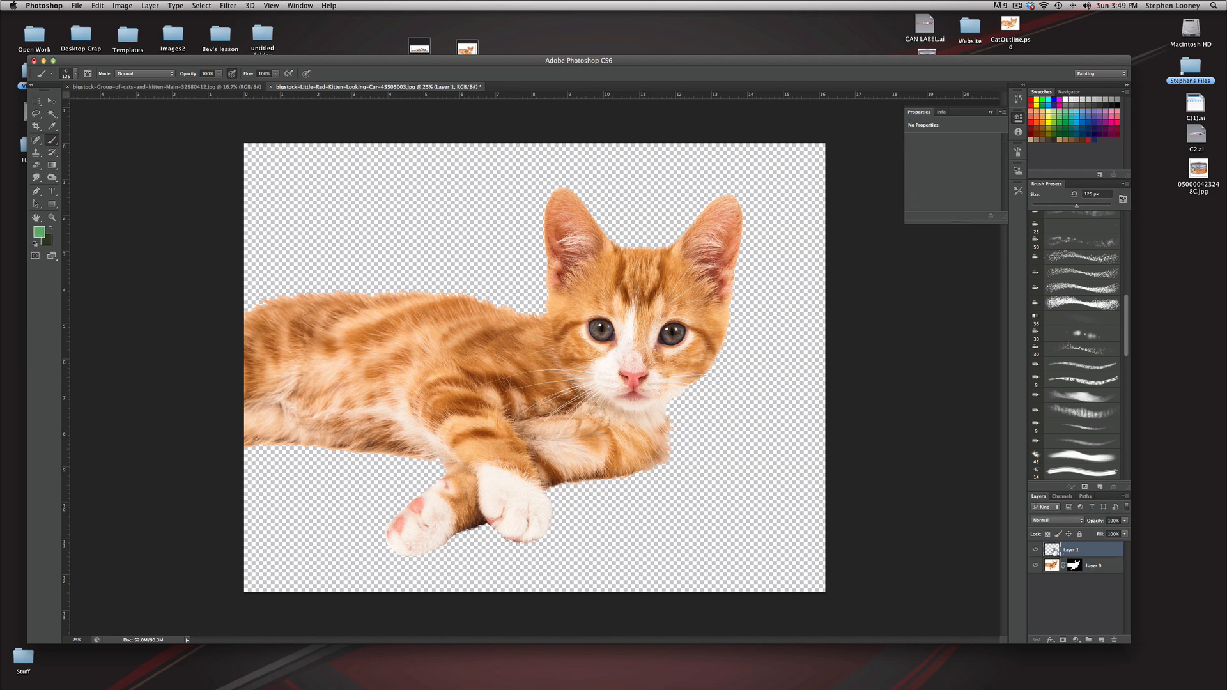
{"action": "left_click_drag", "start_coordinate": [1053, 551], "coordinate": [1055, 591]}
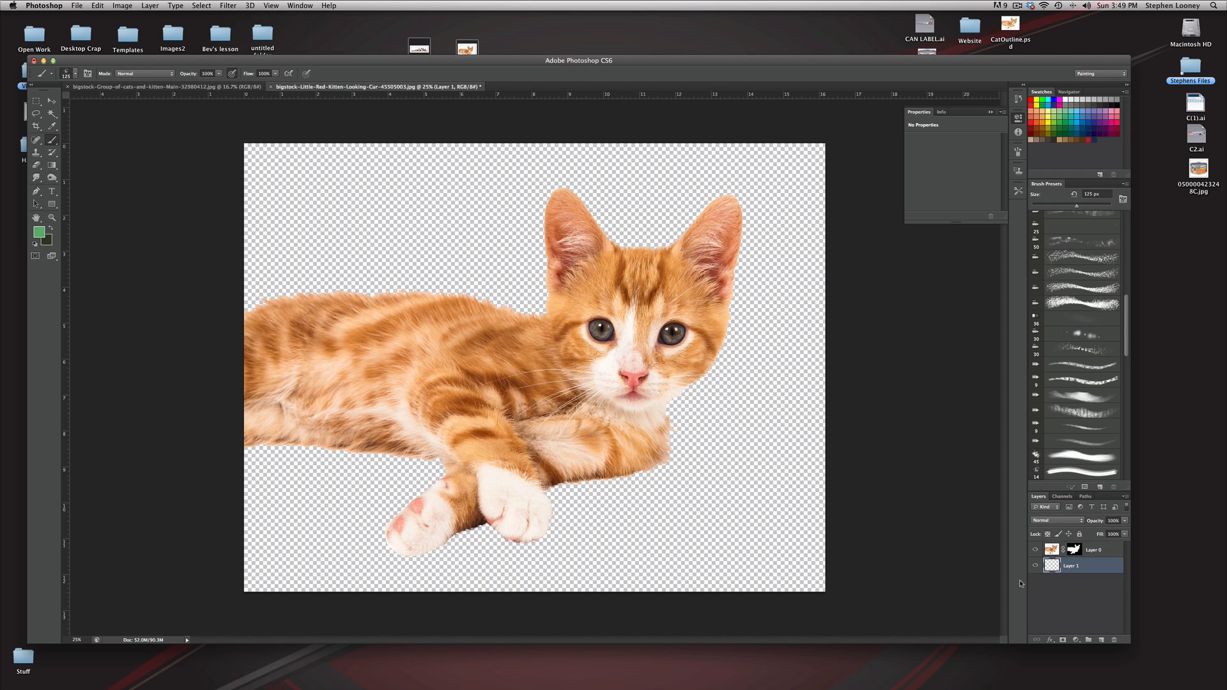
{"action": "left_click", "coordinate": [78, 5]}
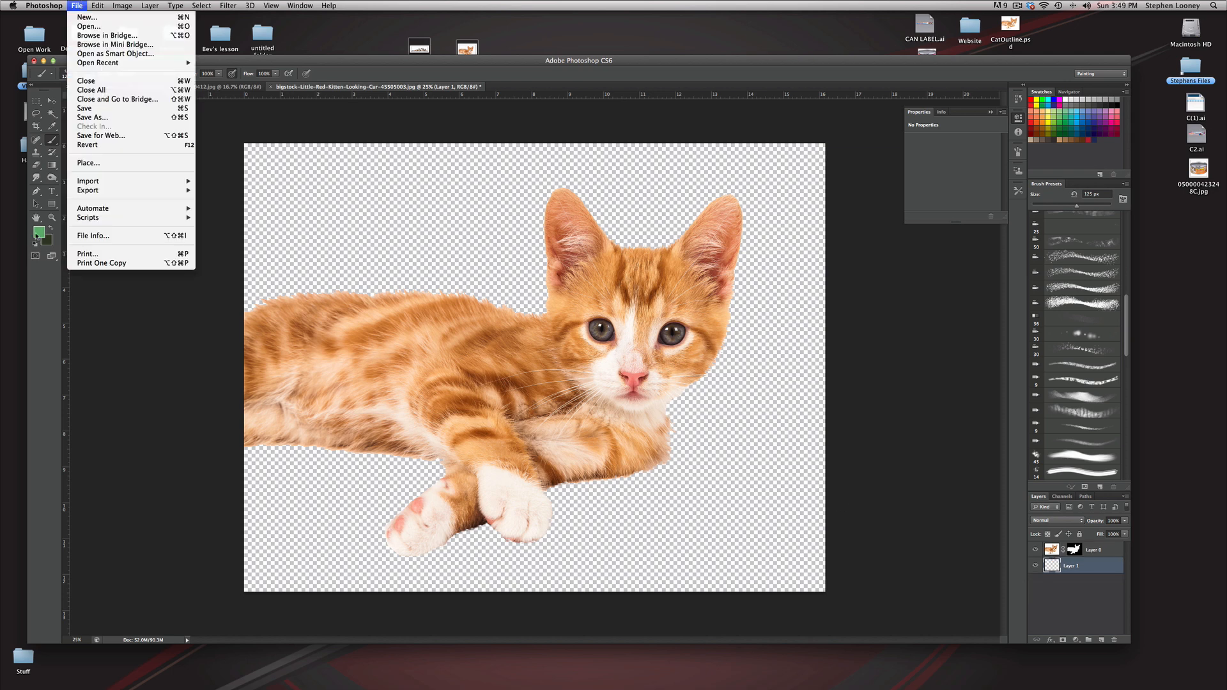
{"action": "left_click", "coordinate": [33, 239]}
{"action": "left_click", "coordinate": [51, 230]}
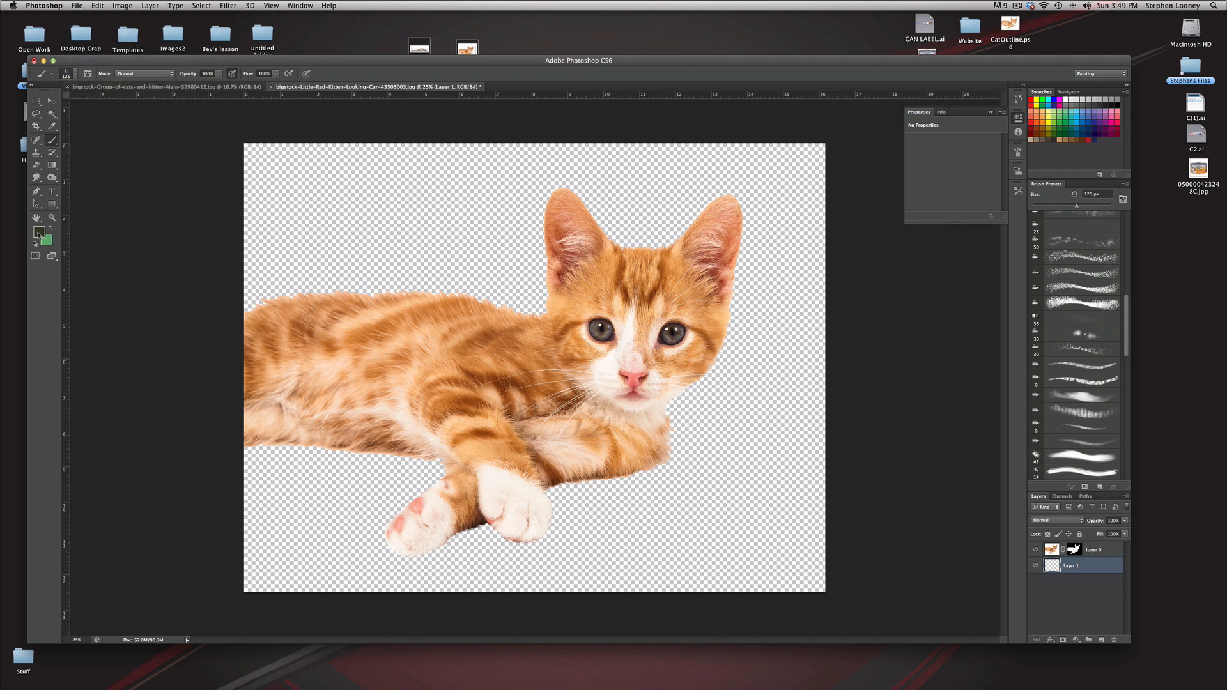
{"action": "left_click", "coordinate": [80, 5]}
{"action": "mouse_move", "coordinate": [95, 5]}
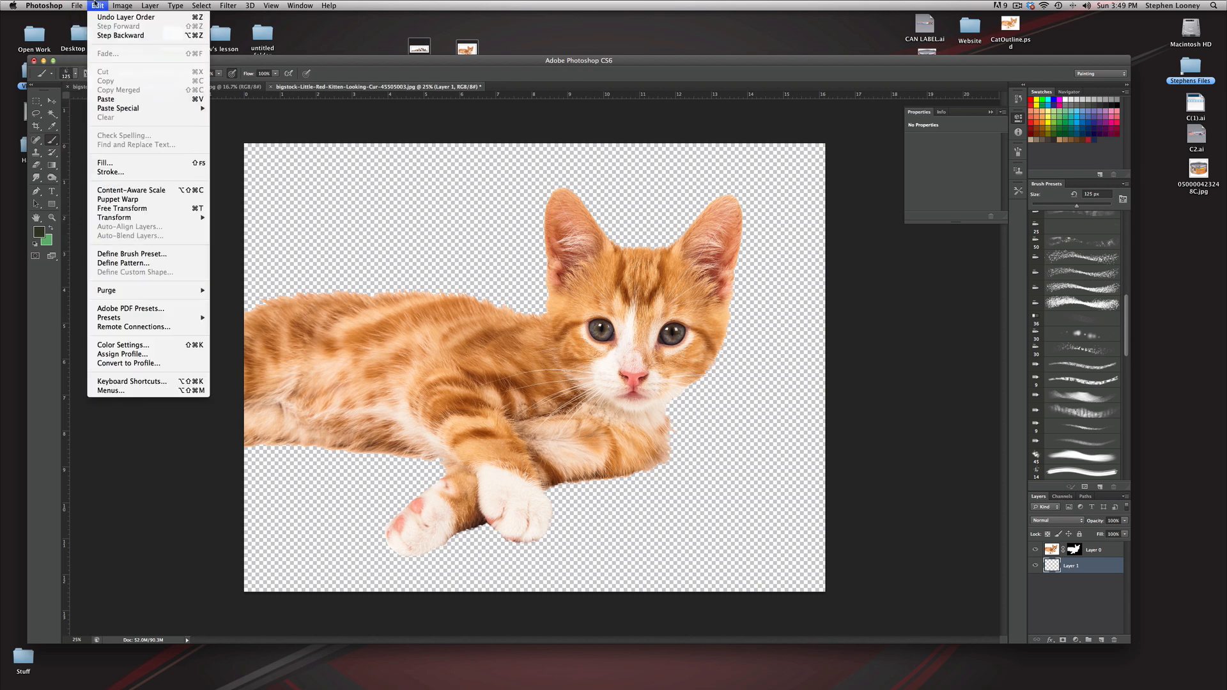
{"action": "left_click", "coordinate": [107, 163]}
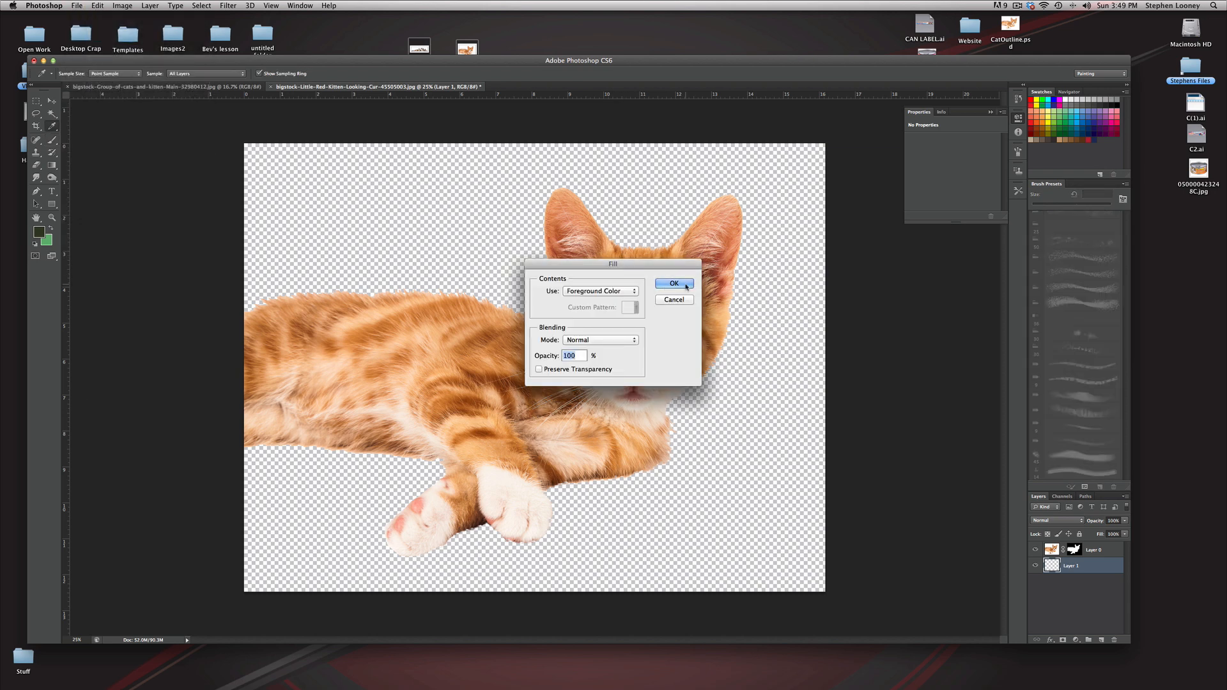
{"action": "left_click", "coordinate": [684, 283]}
Step: Examine the kitten's cutout edges along the back, ears, cheek and legs against the dark green background
{"action": "left_click", "coordinate": [517, 325], "text": "super"}
{"action": "left_click", "coordinate": [517, 325], "text": "super"}
{"action": "left_click", "coordinate": [517, 326], "text": "super"}
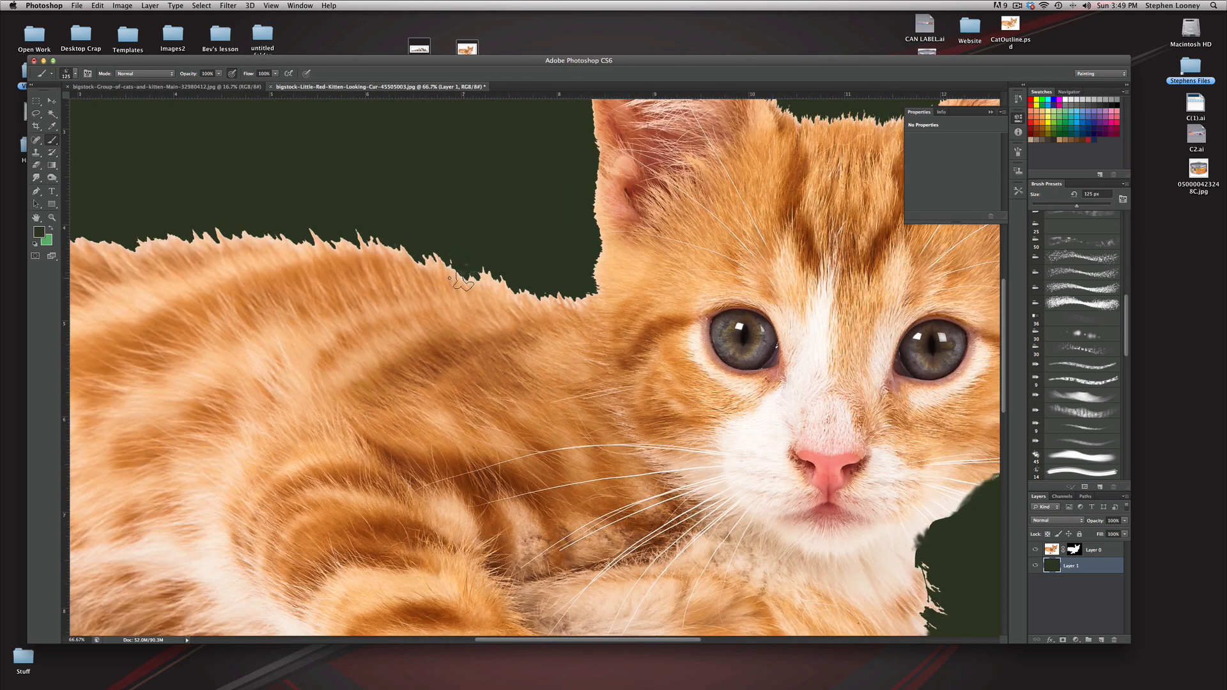
{"action": "left_click_drag", "start_coordinate": [541, 286], "coordinate": [489, 374]}
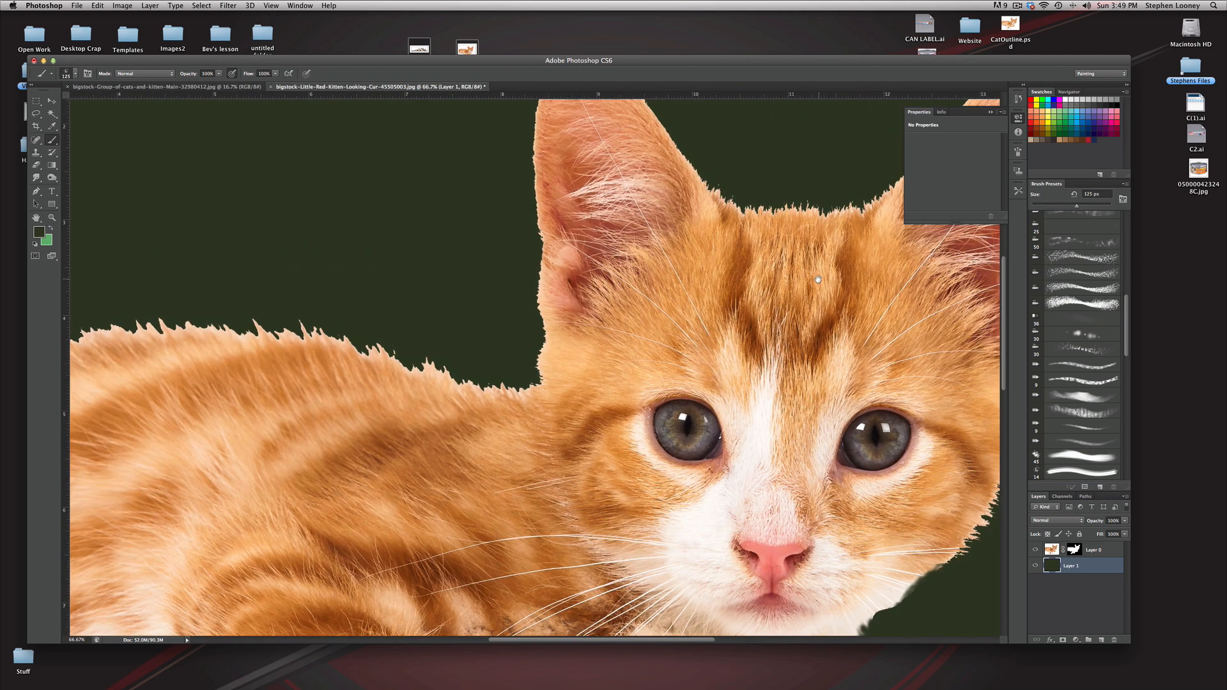
{"action": "left_click_drag", "start_coordinate": [818, 286], "coordinate": [483, 267]}
{"action": "left_click_drag", "start_coordinate": [427, 492], "coordinate": [486, 356]}
{"action": "left_click_drag", "start_coordinate": [382, 575], "coordinate": [506, 418]}
{"action": "key", "text": "super+minus"}
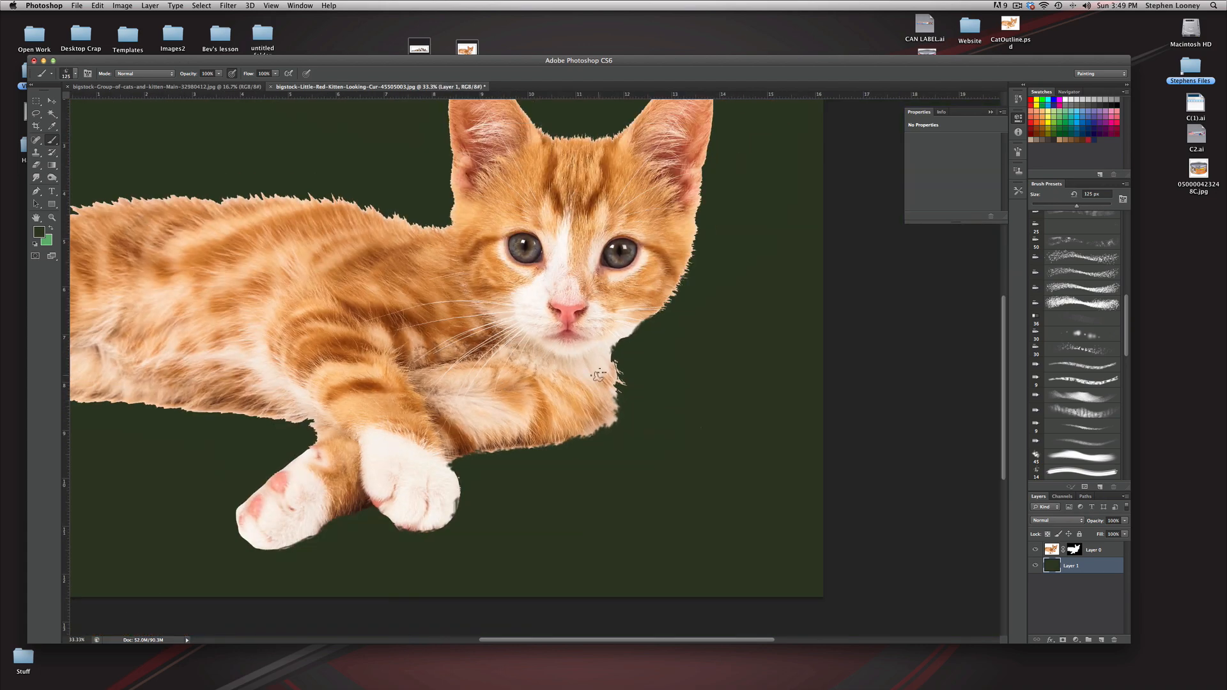
Step: Paint black on Layer 0's mask to remove the stray fringe at the kitten's chest below the chin
{"action": "scroll", "coordinate": [604, 367], "scroll_direction": "up", "scroll_amount": 1}
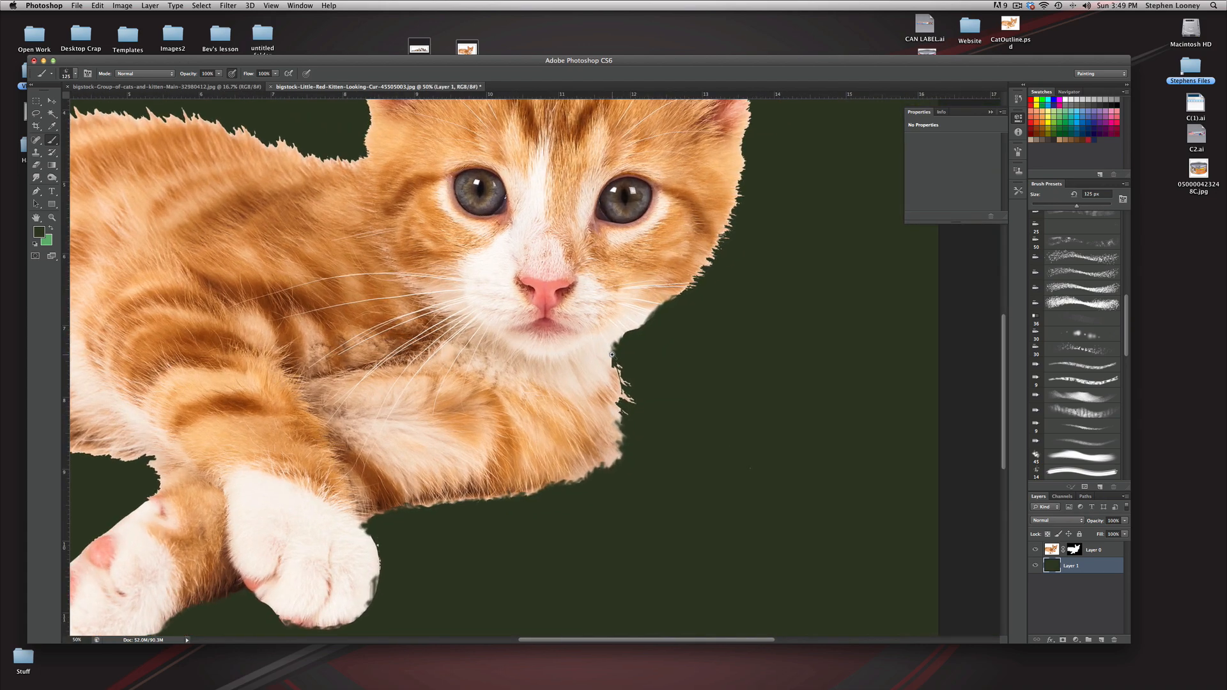
{"action": "scroll", "coordinate": [611, 354], "scroll_direction": "up", "scroll_amount": 1}
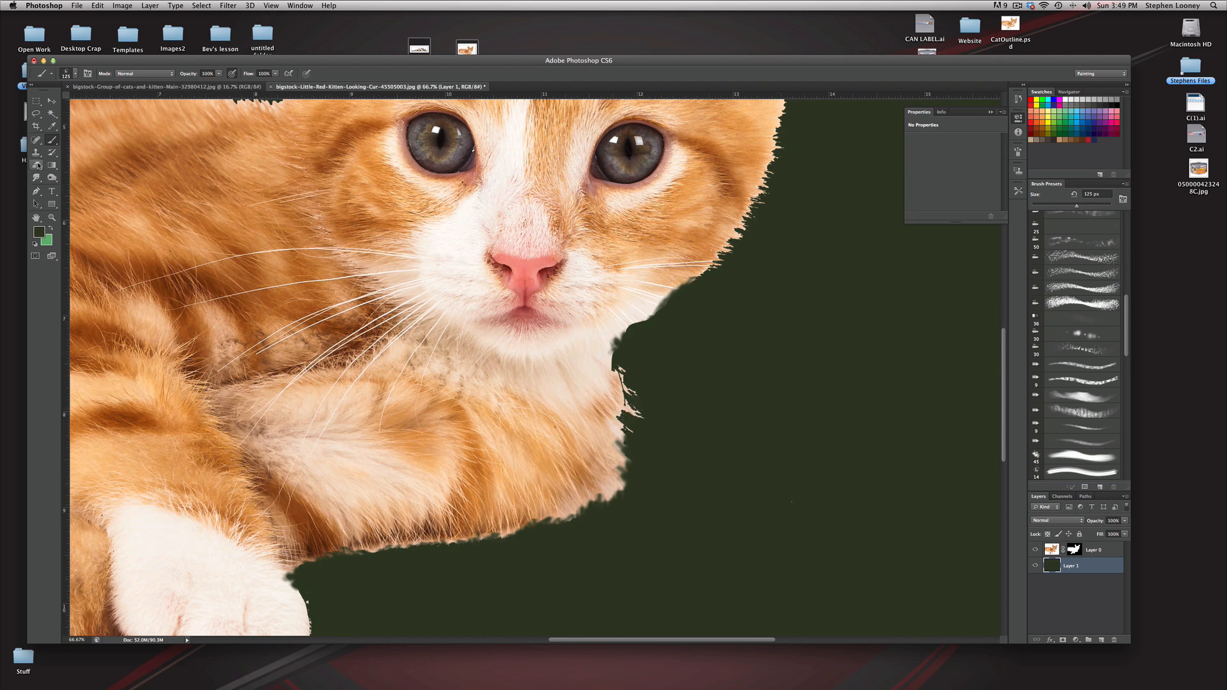
{"action": "left_click", "coordinate": [1074, 549]}
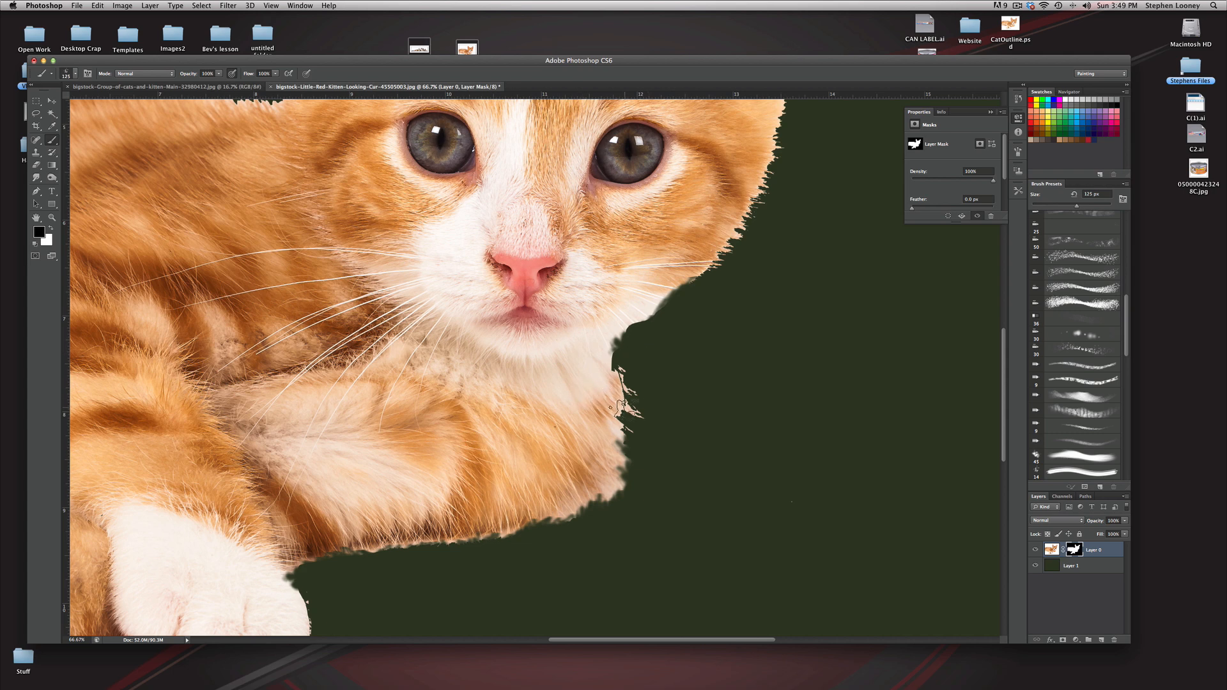
{"action": "mouse_move", "coordinate": [639, 409]}
{"action": "left_mouse_down"}
{"action": "mouse_move", "coordinate": [633, 368]}
{"action": "mouse_move", "coordinate": [647, 467]}
{"action": "left_mouse_up"}
{"action": "left_click", "coordinate": [498, 325], "text": "alt"}
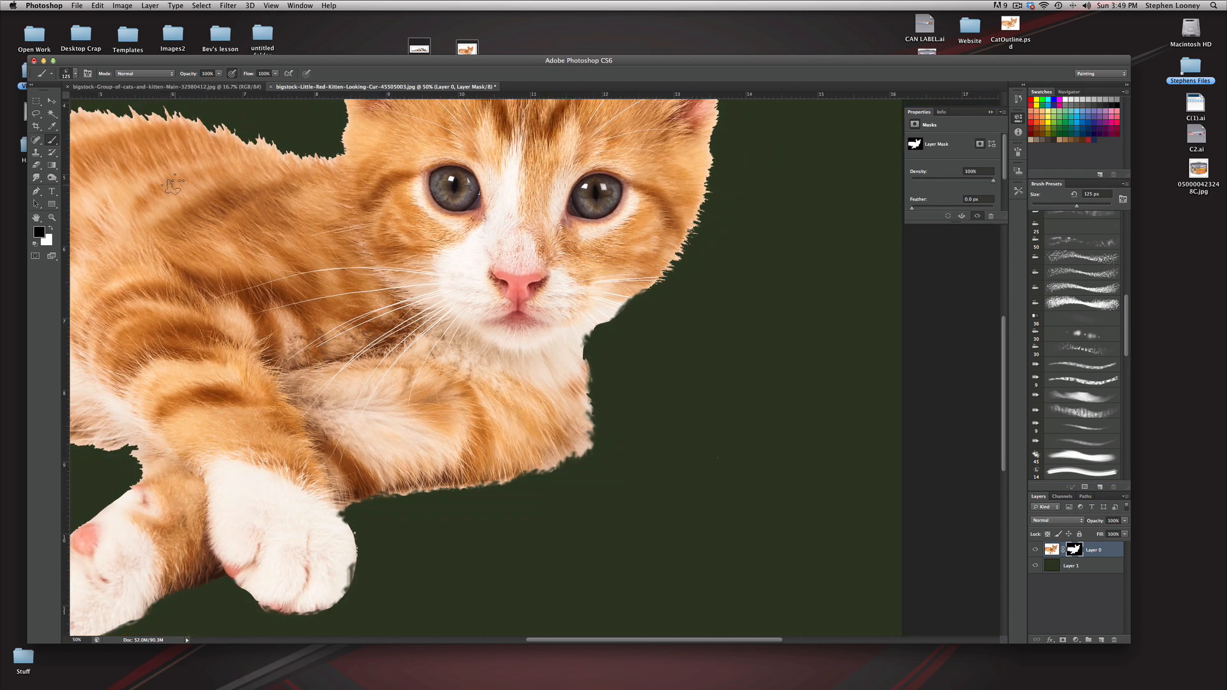
{"action": "left_click", "coordinate": [52, 114]}
{"action": "left_click", "coordinate": [757, 303]}
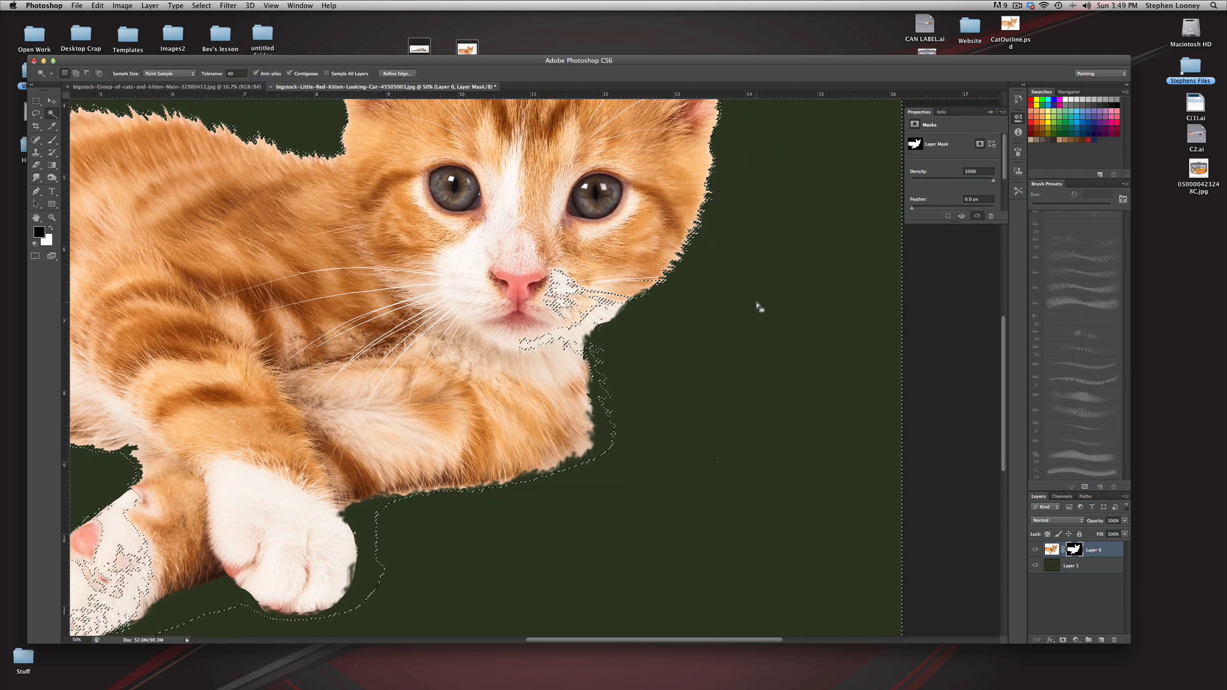
{"action": "key", "text": "super+d"}
Step: Target Layer 0's image instead of its mask and hide the dark green Layer 1
{"action": "left_click", "coordinate": [1051, 550]}
{"action": "left_click", "coordinate": [644, 372]}
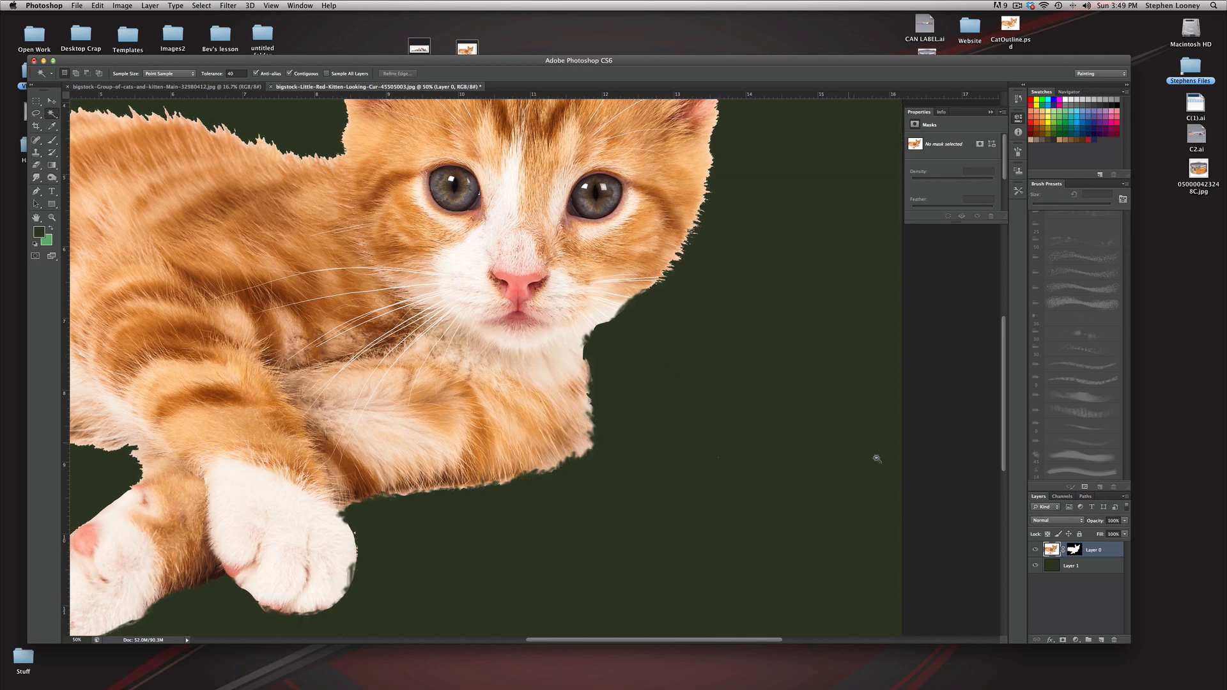
{"action": "left_click", "coordinate": [1035, 566]}
{"action": "key", "text": "super+minus"}
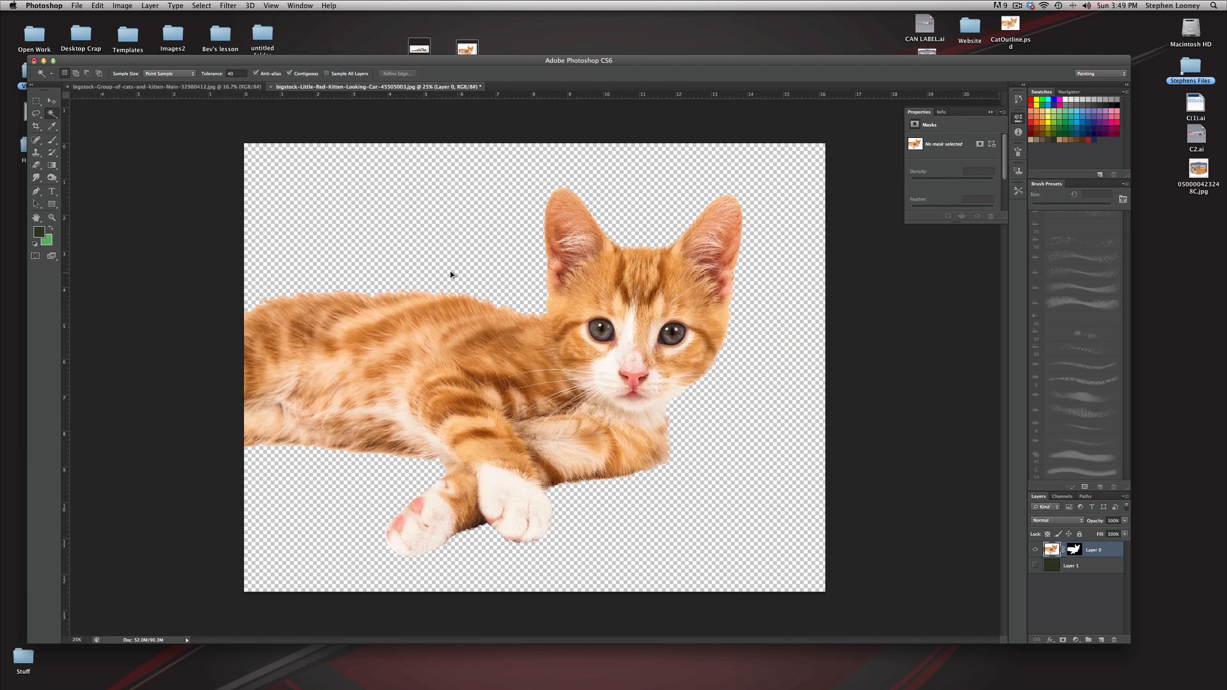
Step: Draw a rectangular marquee closely around the whole kitten and crop the image to it
{"action": "left_click", "coordinate": [36, 102]}
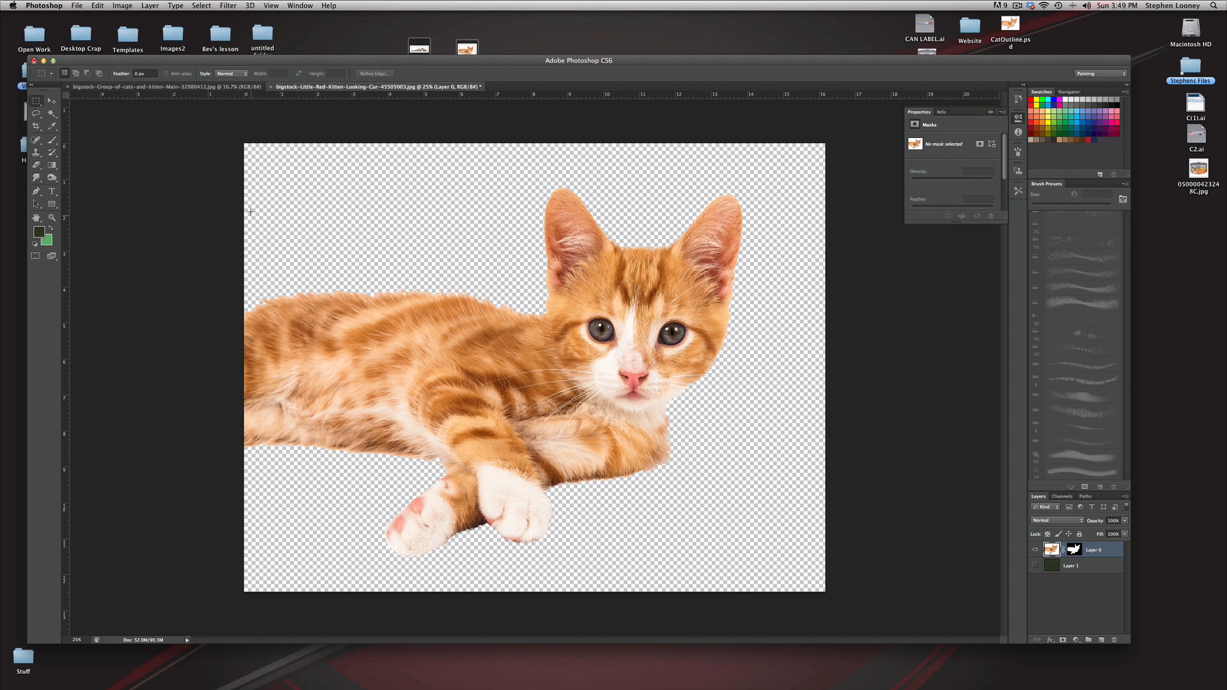
{"action": "left_click_drag", "start_coordinate": [246, 186], "coordinate": [742, 558]}
{"action": "left_click", "coordinate": [122, 5]}
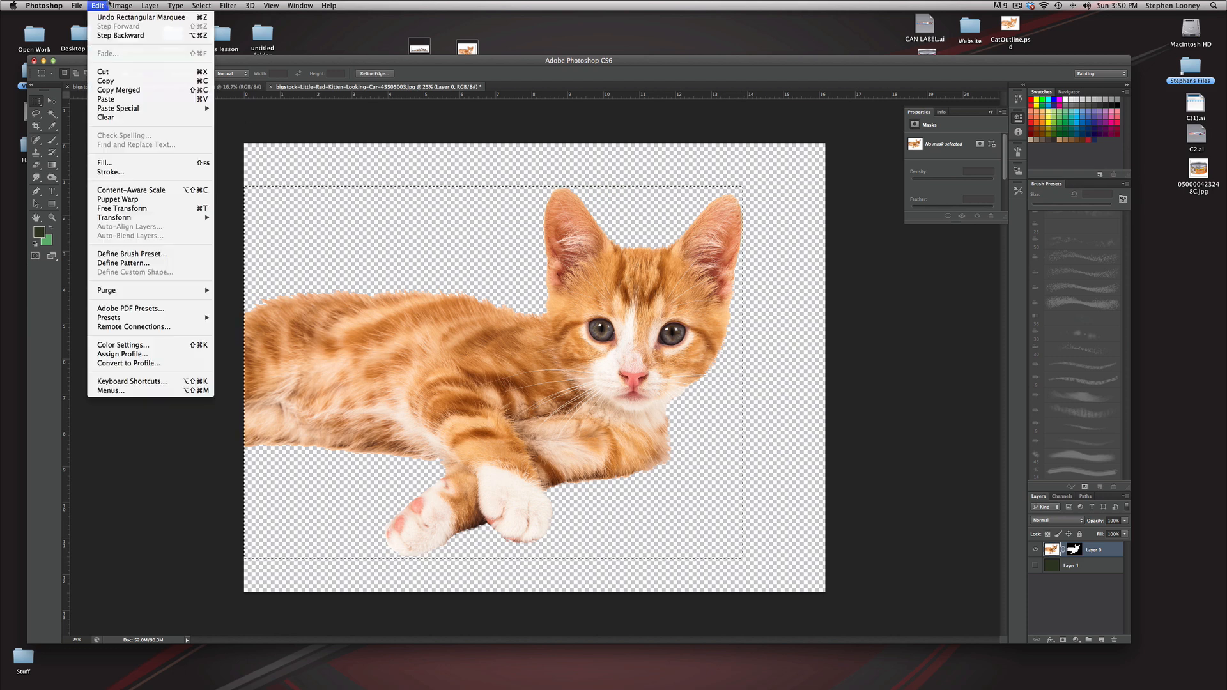
{"action": "left_click", "coordinate": [135, 121]}
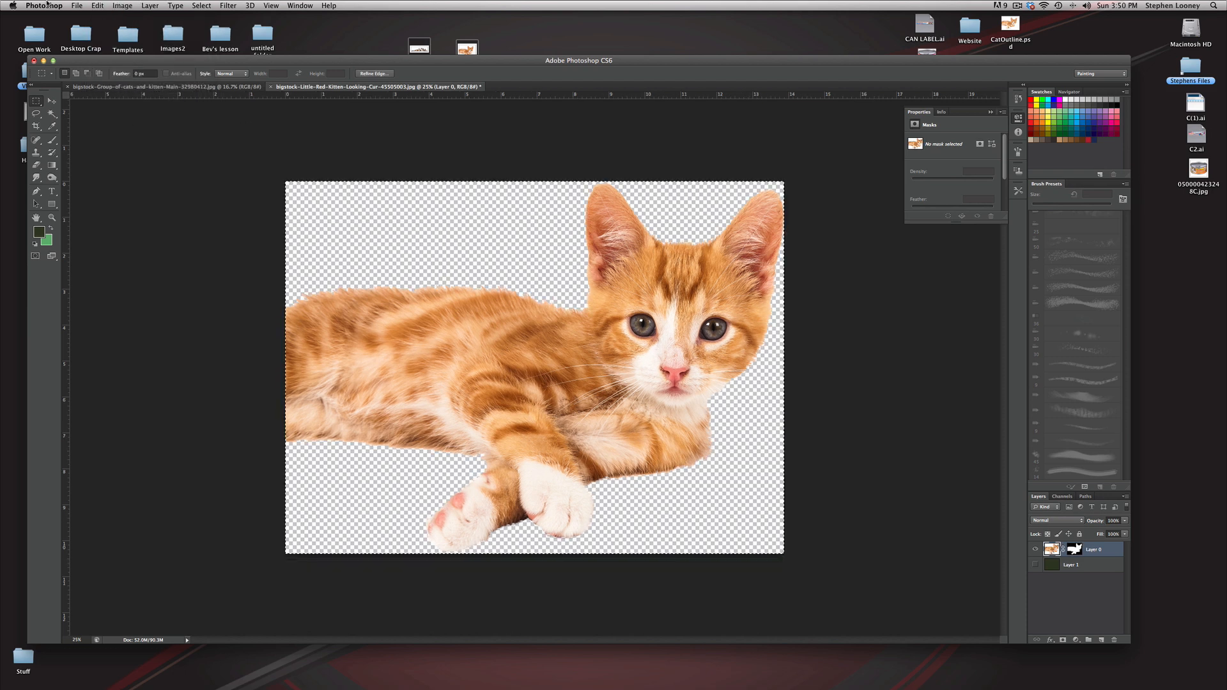
Step: Save the document to the Desktop as Cat1.psd in Photoshop format with layers and alpha channels
{"action": "left_click", "coordinate": [76, 5]}
{"action": "left_click", "coordinate": [106, 119]}
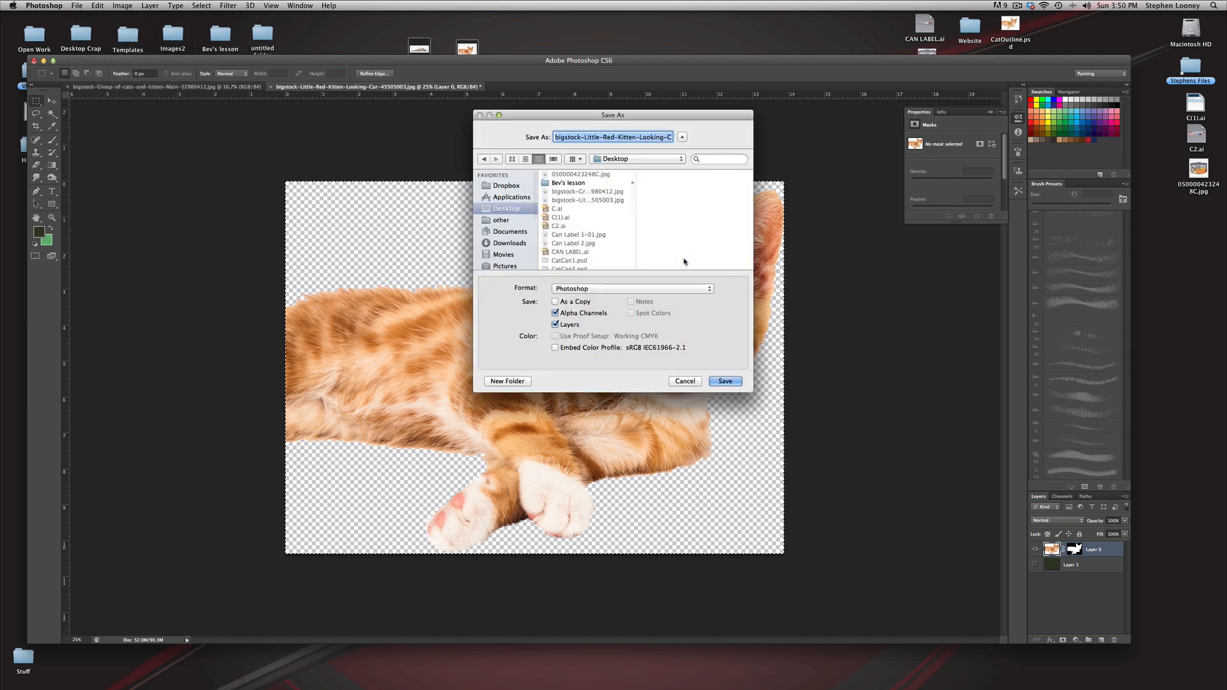
{"action": "type", "text": "Cat1.psd"}
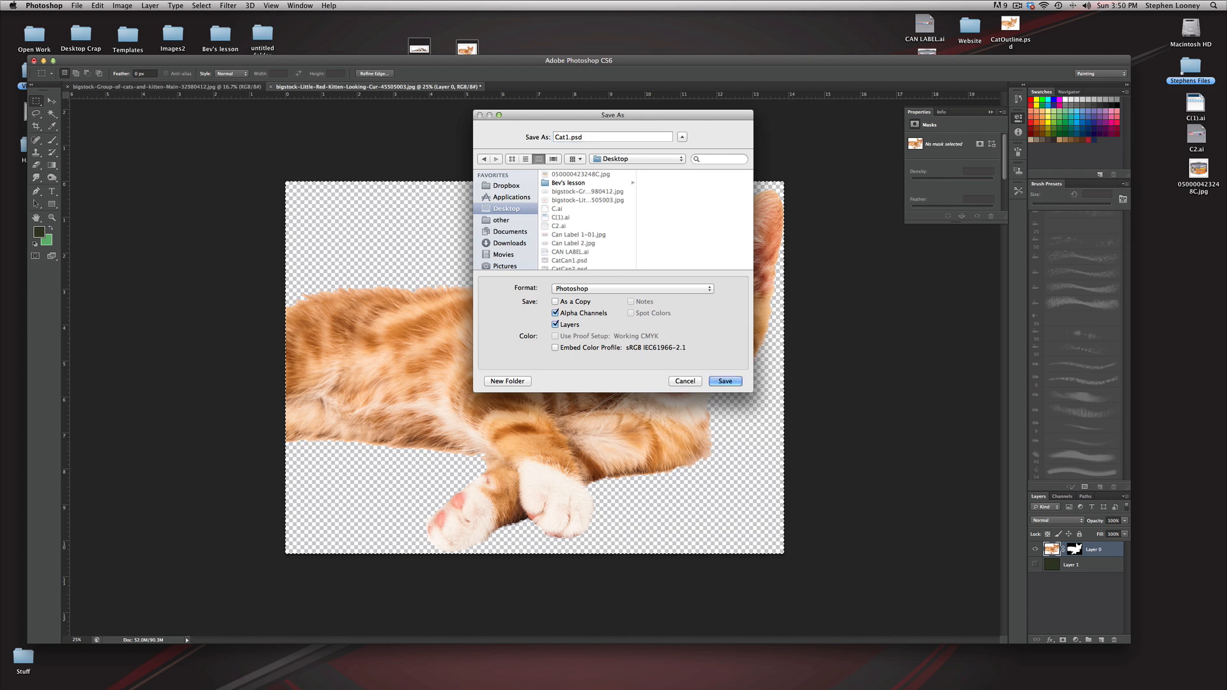
{"action": "key", "text": "Return"}
Step: Resize the kitten image to 1000 pixels wide at 300 pixels/inch, keeping proportions constrained and Bicubic Automatic resampling
{"action": "key", "text": "Return"}
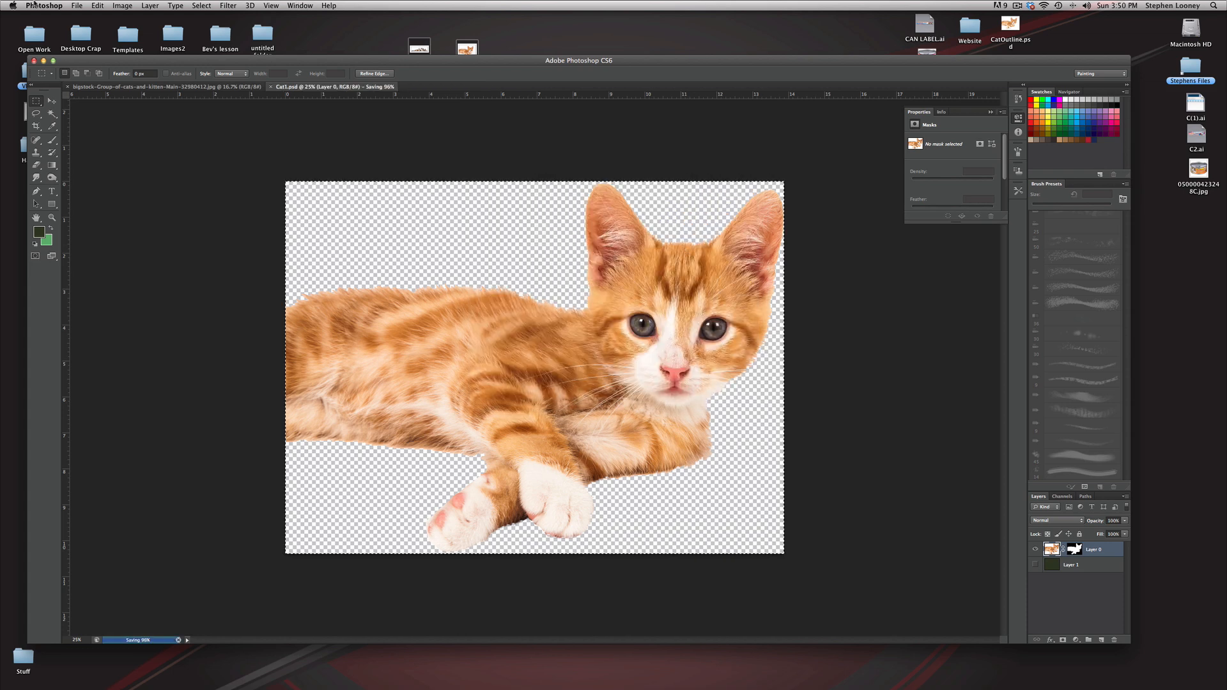
{"action": "left_click", "coordinate": [122, 5]}
{"action": "key", "text": "Return"}
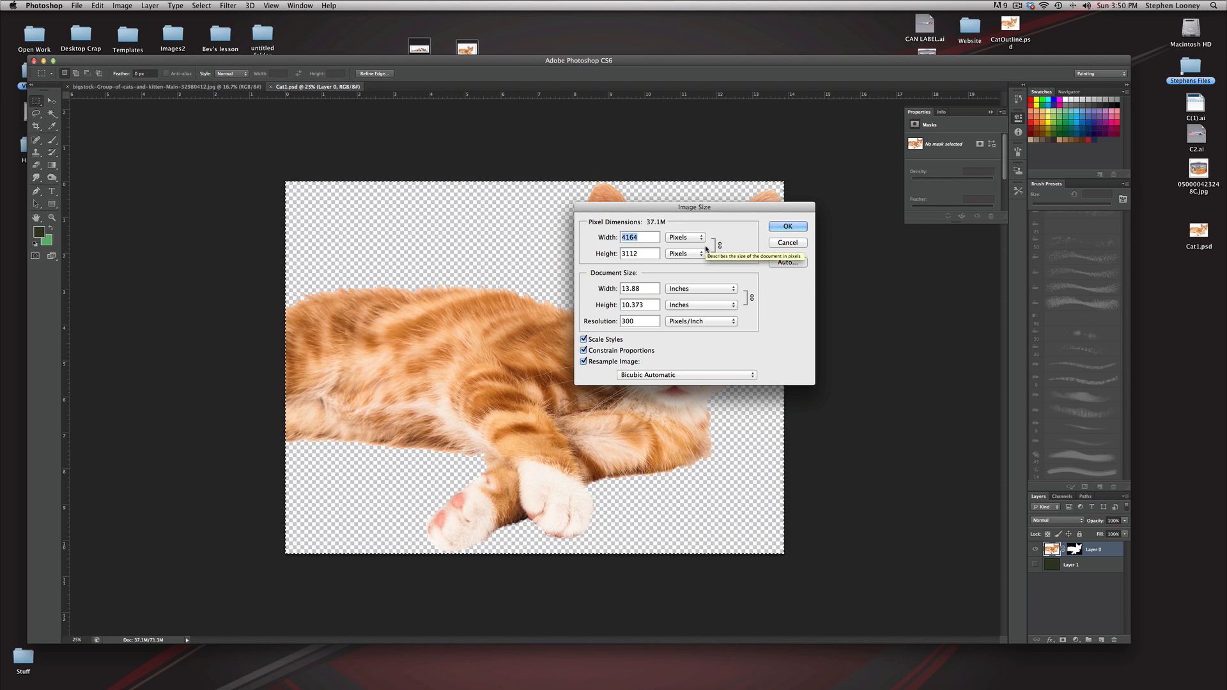
{"action": "double_click", "coordinate": [631, 320]}
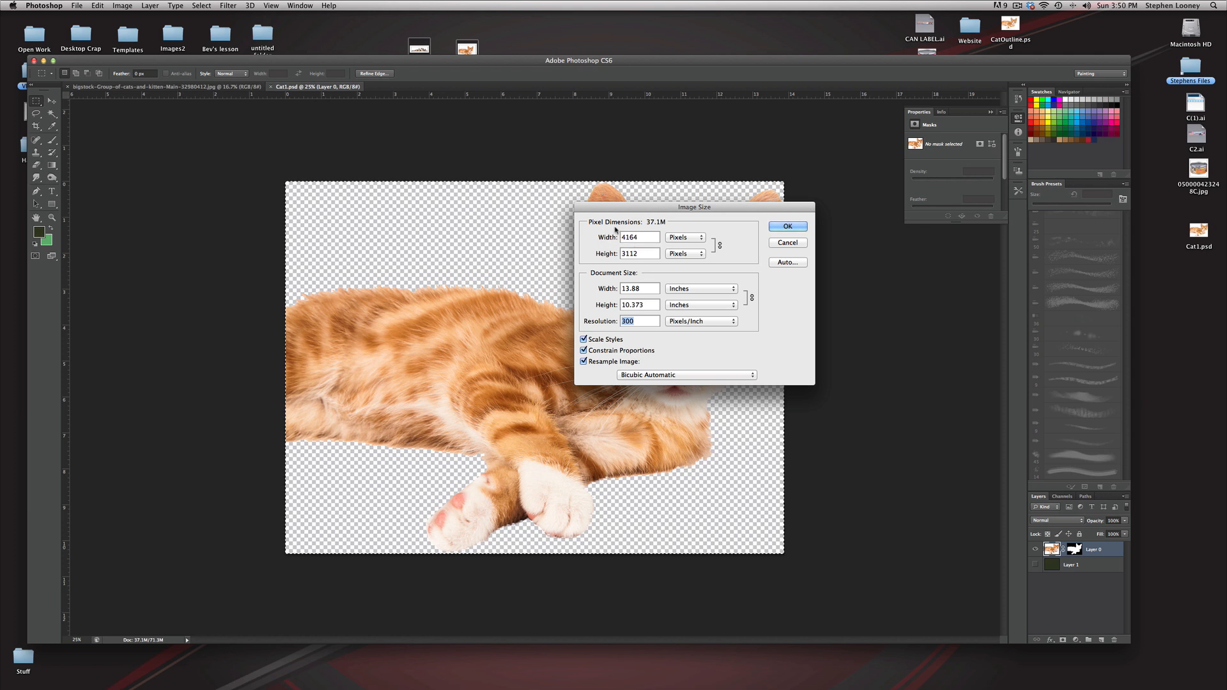
{"action": "double_click", "coordinate": [653, 236]}
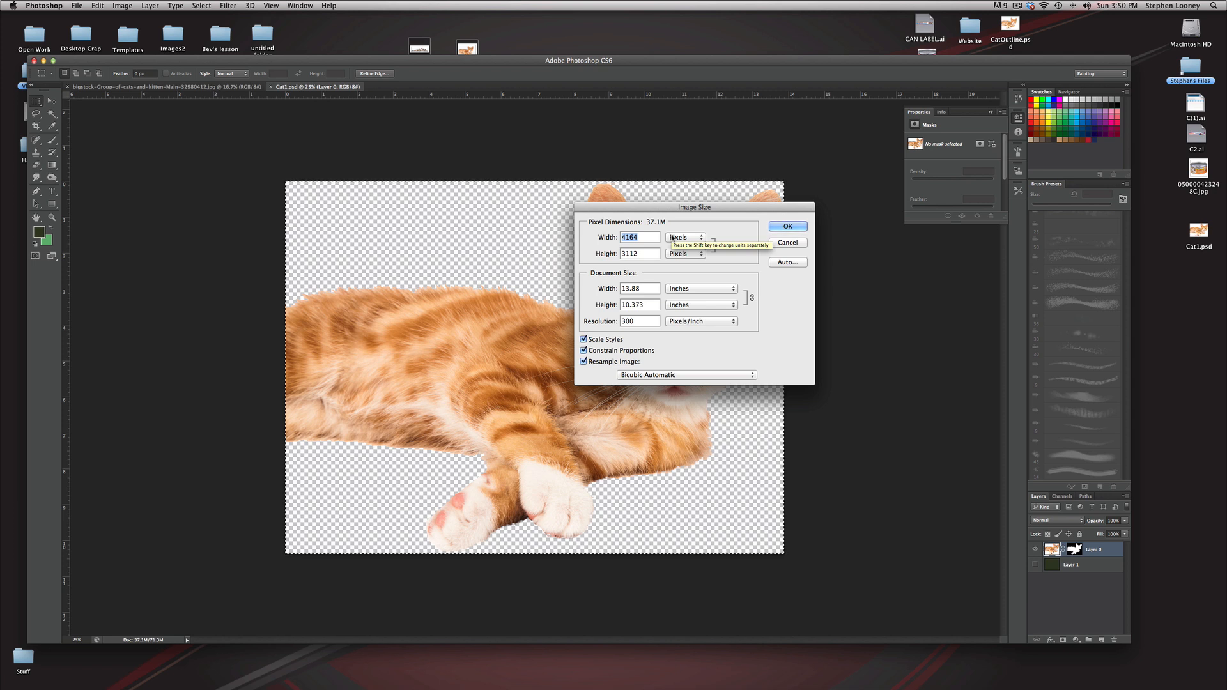
{"action": "type", "text": "500"}
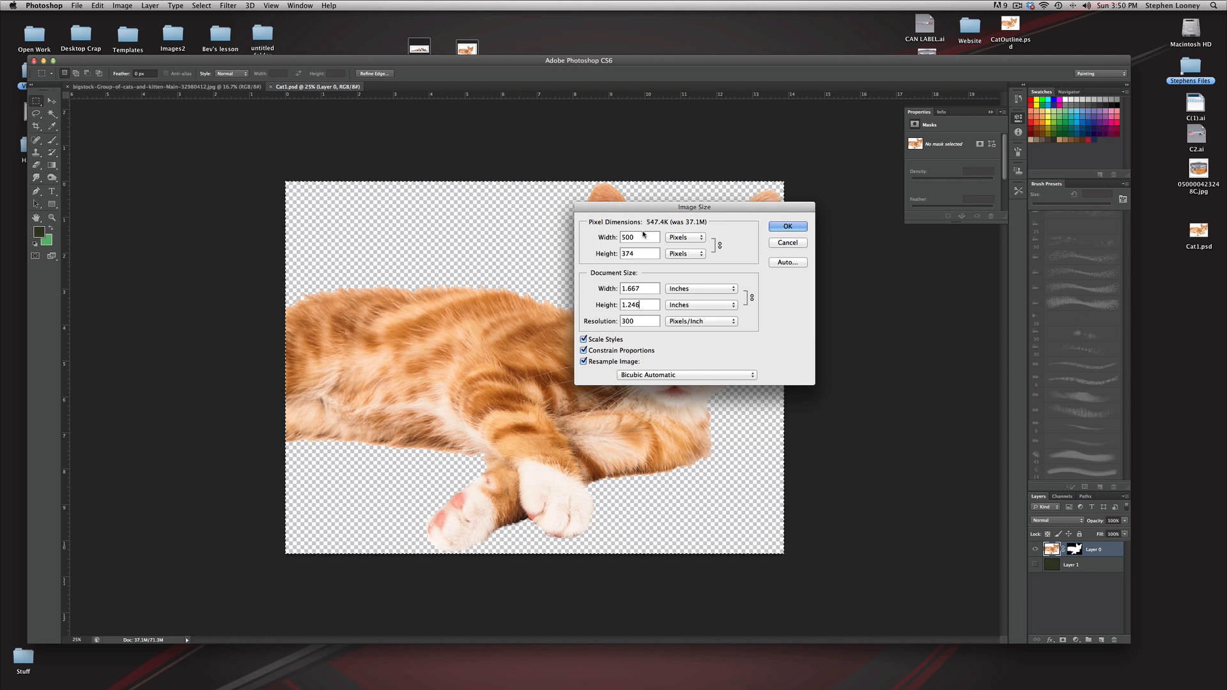
{"action": "left_click", "coordinate": [618, 288]}
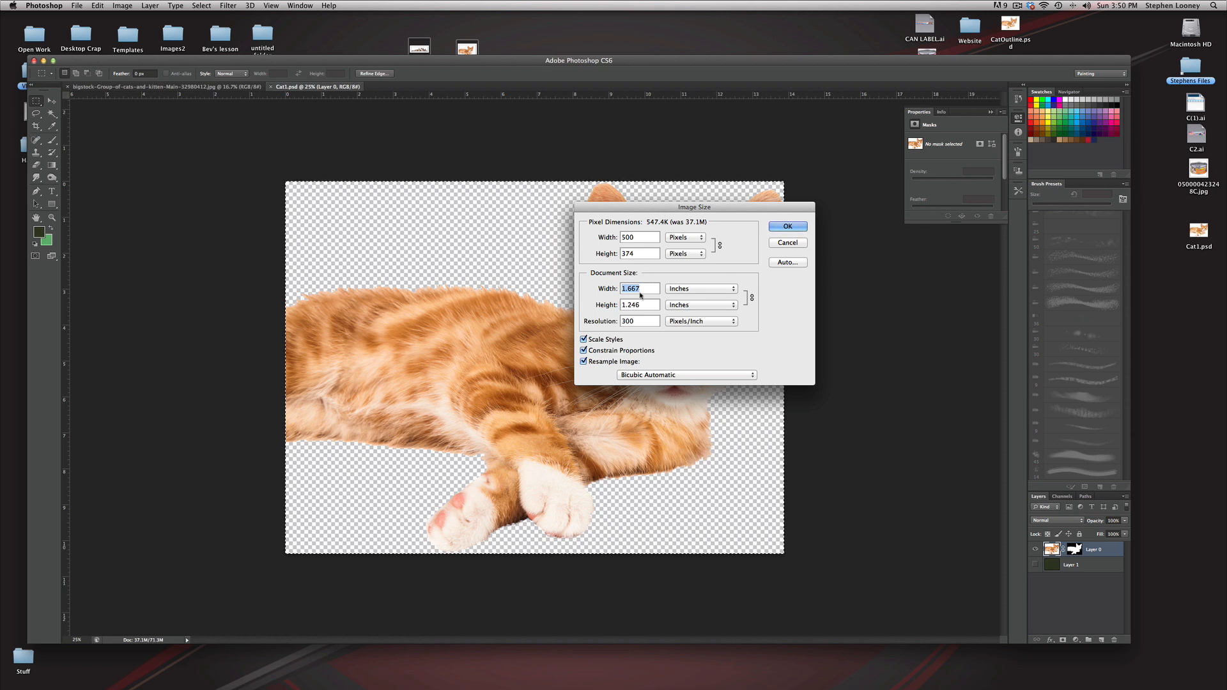
{"action": "left_click", "coordinate": [644, 238]}
{"action": "type", "text": "1000"}
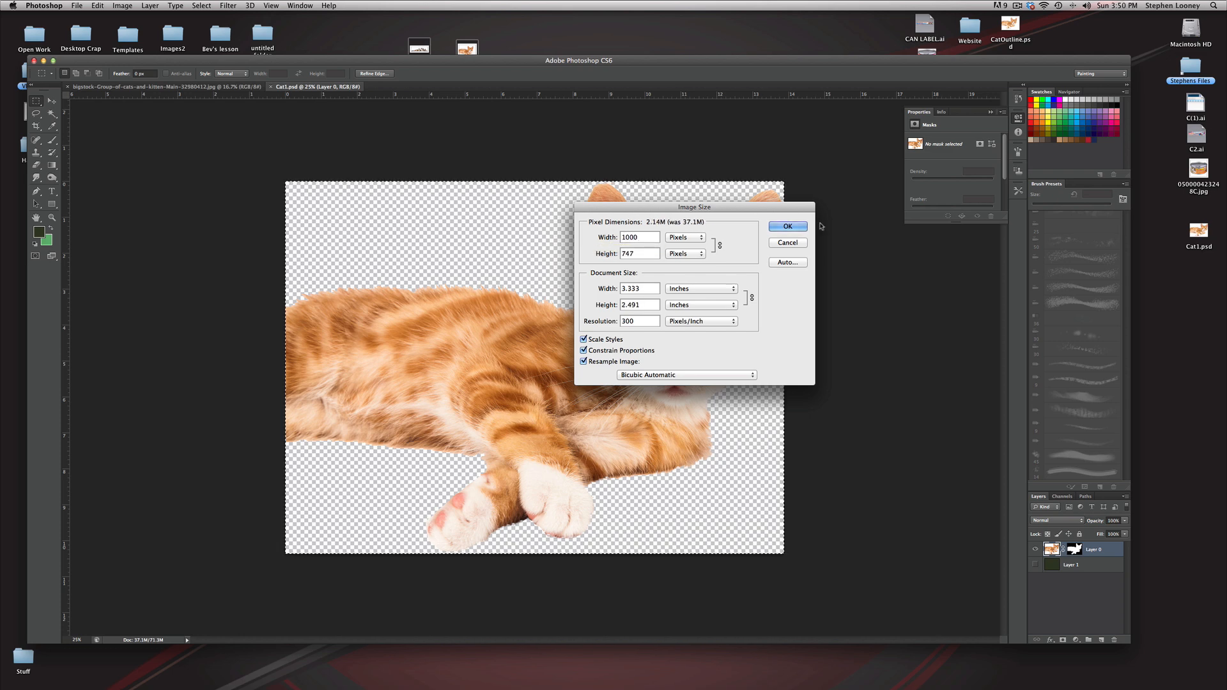
{"action": "left_click", "coordinate": [797, 227]}
Step: Inspect the resized kitten up close and save Cat1.psd
{"action": "left_click", "coordinate": [547, 367], "text": "super"}
{"action": "left_click", "coordinate": [547, 367], "text": "super"}
{"action": "left_click", "coordinate": [547, 367], "text": "super"}
{"action": "left_click", "coordinate": [547, 368], "text": "super"}
{"action": "left_click", "coordinate": [547, 367], "text": "super"}
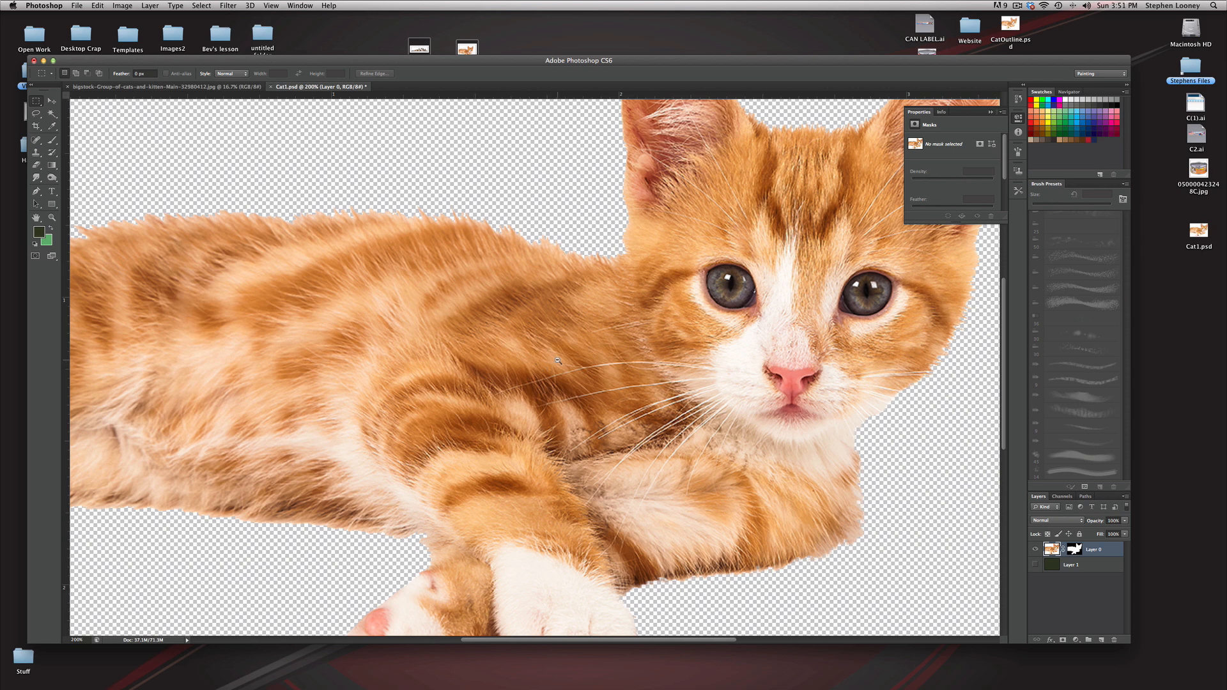
{"action": "left_click", "coordinate": [558, 361], "text": "alt+super"}
{"action": "left_click", "coordinate": [556, 360], "text": "alt+super"}
{"action": "left_click", "coordinate": [76, 5]}
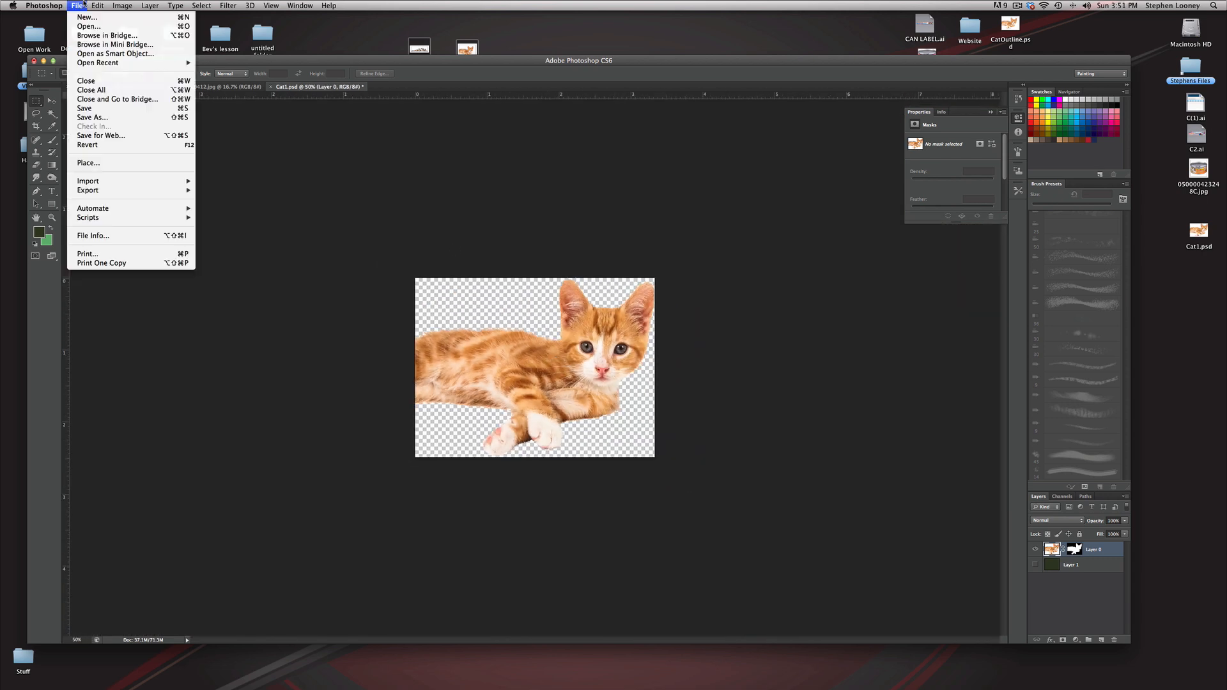
{"action": "left_click", "coordinate": [112, 108]}
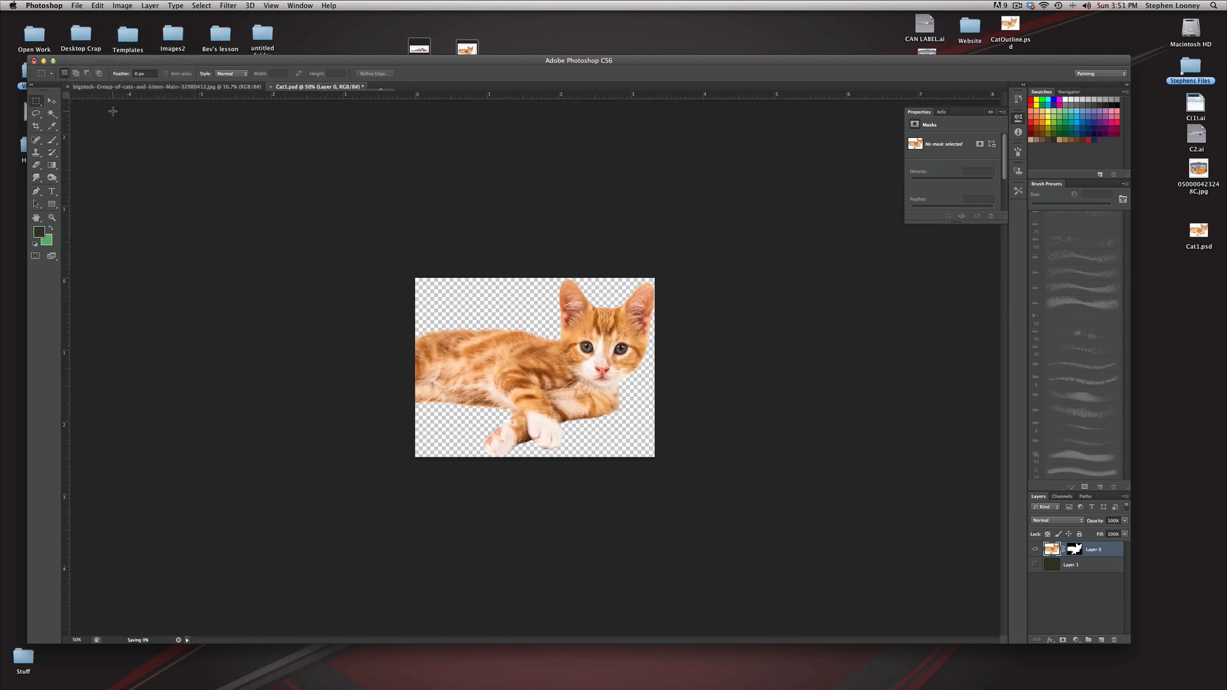
Step: Switch to the group photo of cats and kittens and convert its Background into a regular layer named Layer 0
{"action": "left_click", "coordinate": [225, 87]}
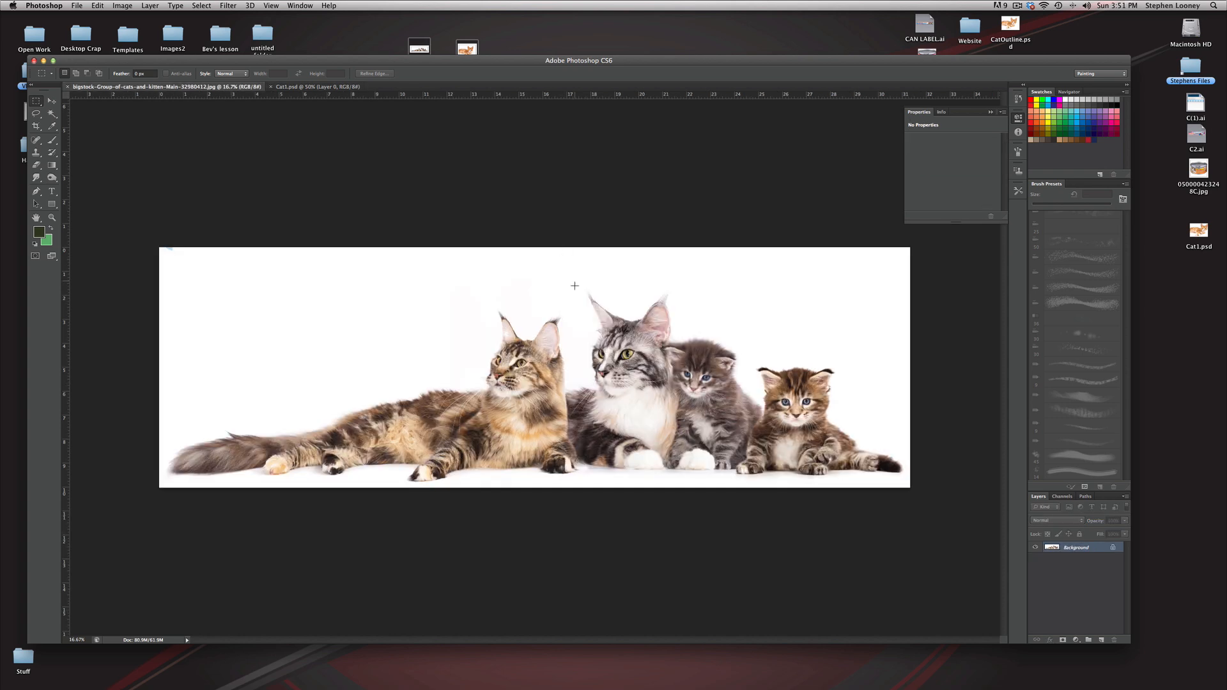
{"action": "double_click", "coordinate": [1052, 548]}
{"action": "key", "text": "Return"}
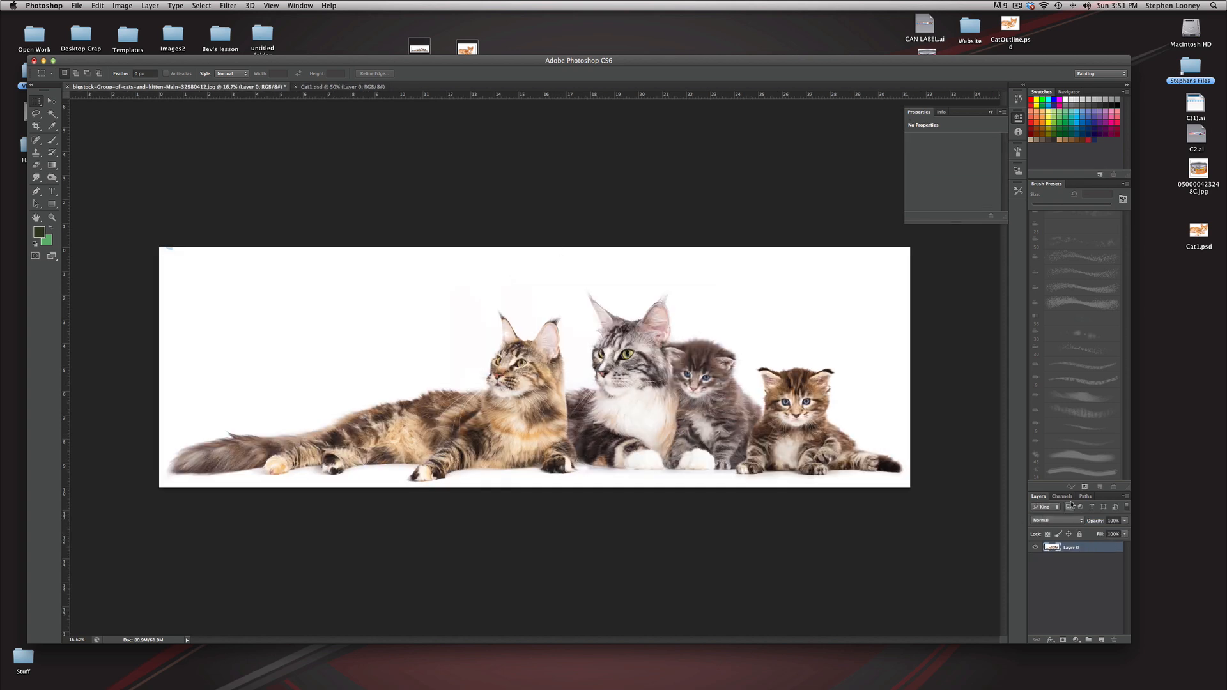
Step: Compare the Blue, Green and Red channels of the group photo and duplicate the Blue channel
{"action": "left_click", "coordinate": [1063, 497]}
{"action": "left_click", "coordinate": [1049, 539]}
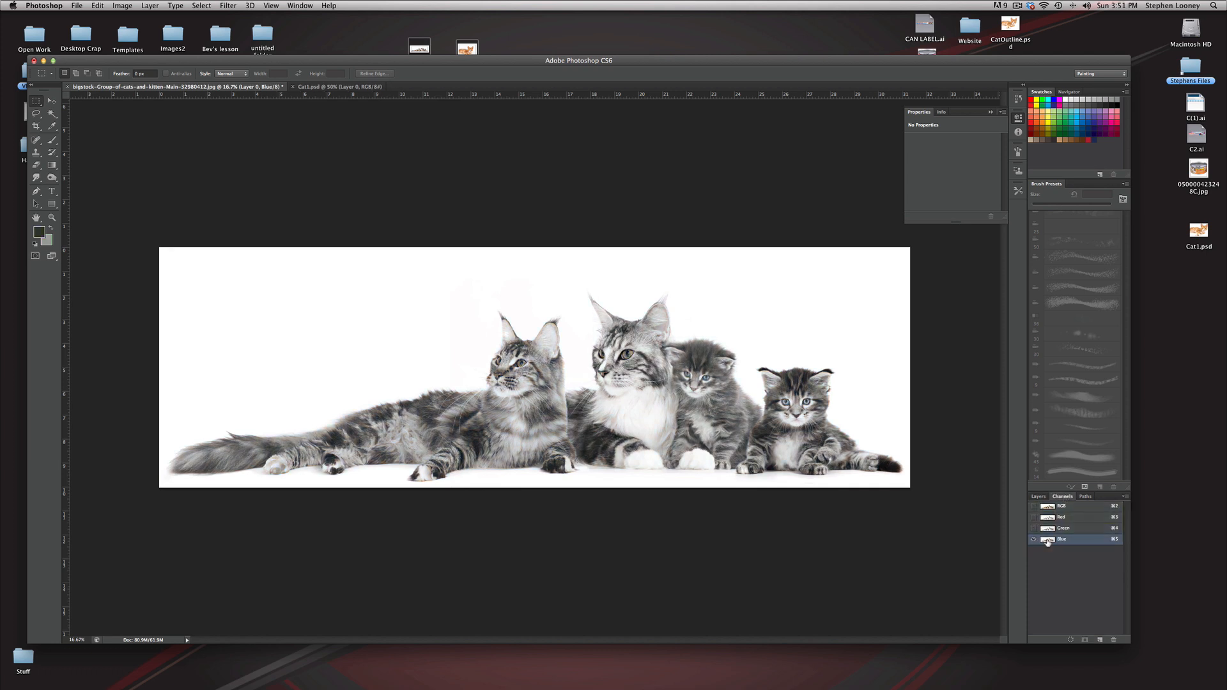
{"action": "left_click", "coordinate": [1051, 529]}
{"action": "left_click", "coordinate": [1053, 518]}
{"action": "left_click_drag", "start_coordinate": [1053, 540], "coordinate": [1100, 640]}
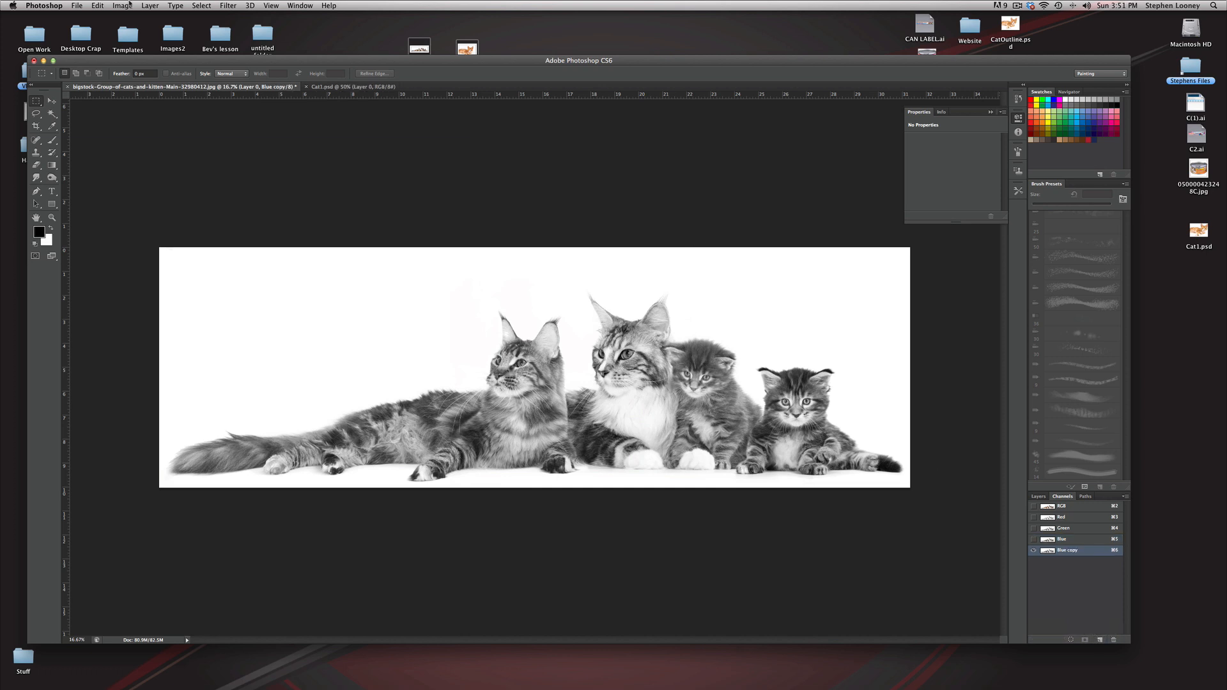
Step: Apply Levels to the Blue copy channel with input values 163, 0.16 and 194 to turn the cats into black silhouettes
{"action": "left_click", "coordinate": [122, 6]}
{"action": "mouse_move", "coordinate": [137, 33]}
{"action": "left_click", "coordinate": [237, 47]}
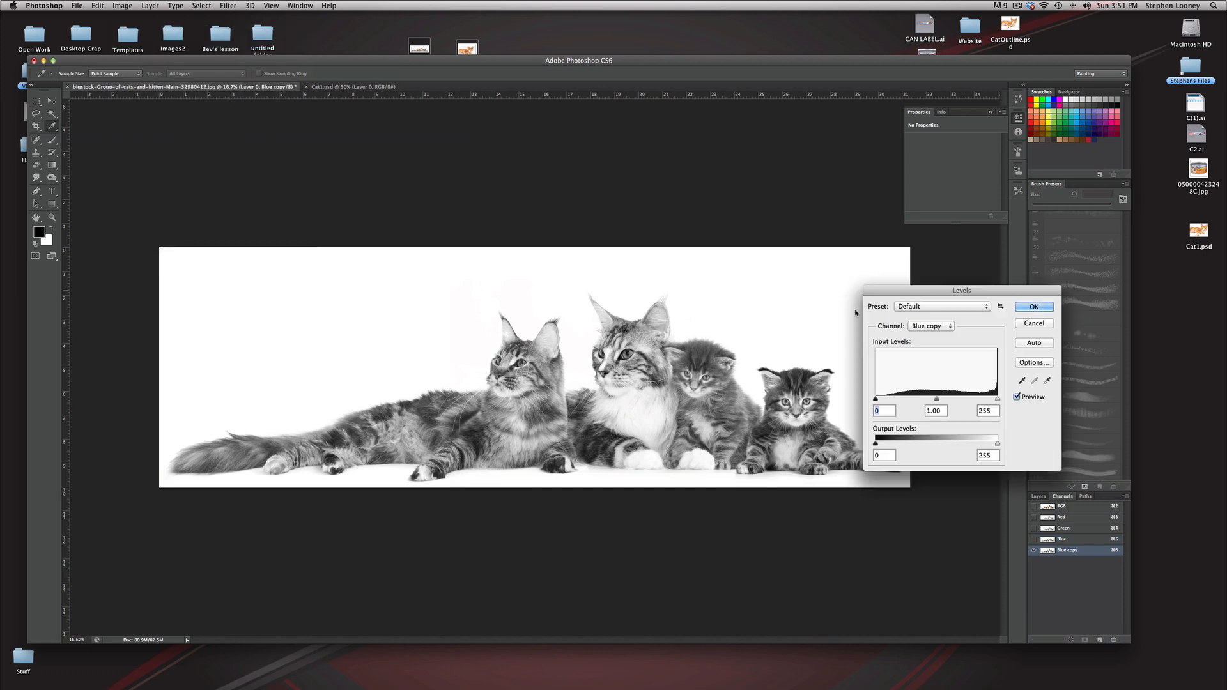
{"action": "left_click_drag", "start_coordinate": [998, 400], "coordinate": [958, 400]}
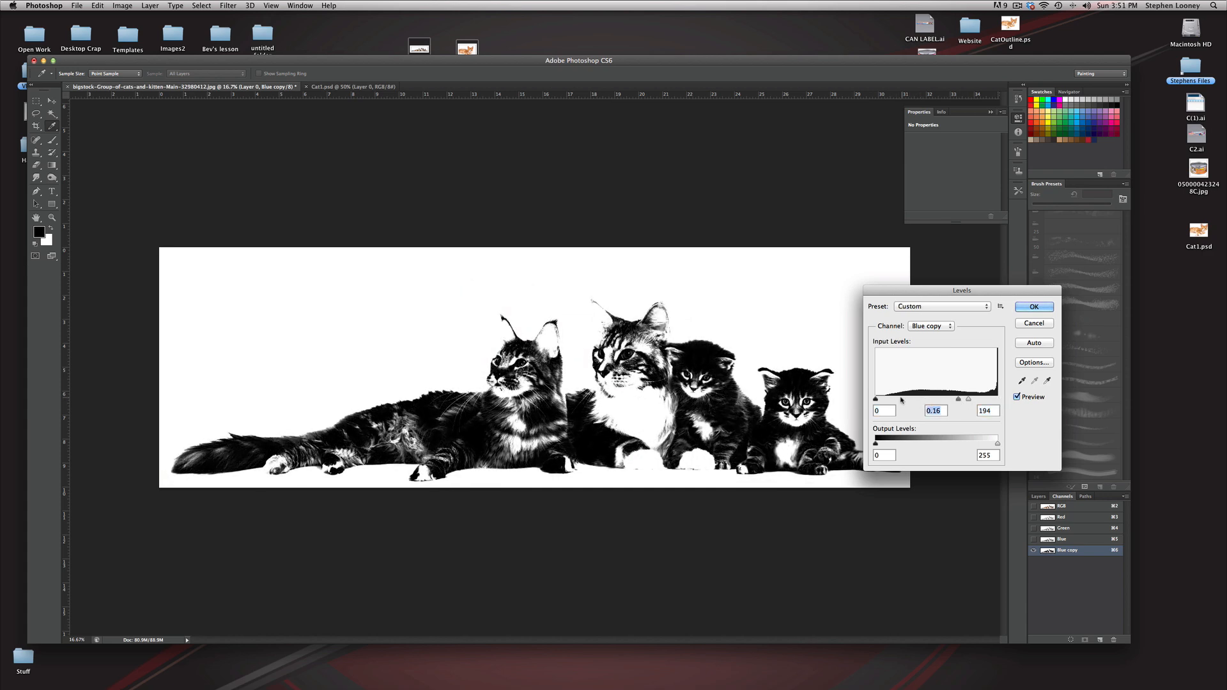
{"action": "left_click_drag", "start_coordinate": [876, 400], "coordinate": [953, 399]}
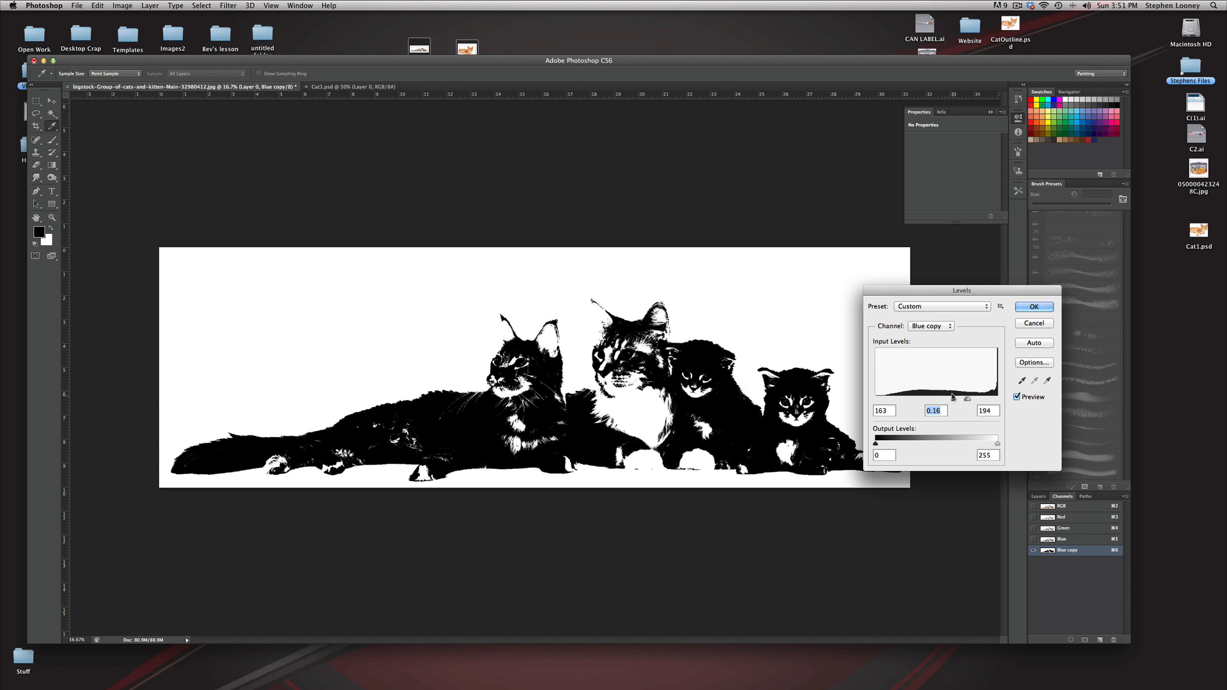
{"action": "left_click", "coordinate": [1031, 308]}
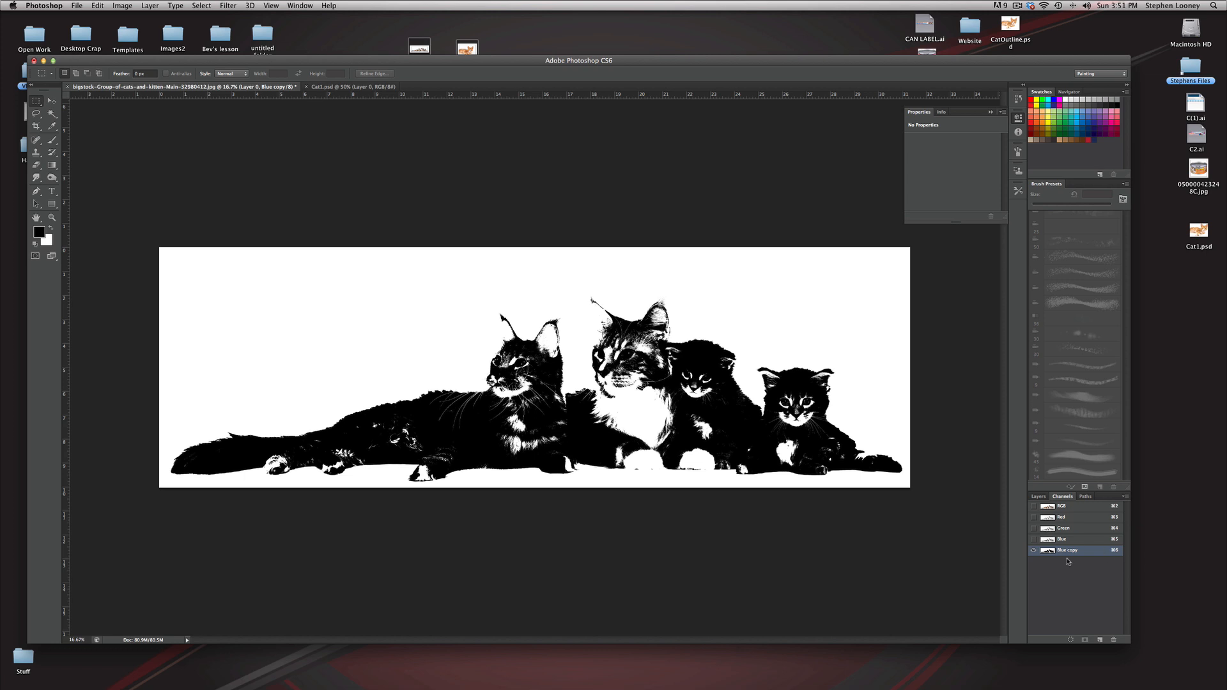
{"action": "double_click", "coordinate": [1054, 551]}
{"action": "key", "text": "Escape"}
{"action": "left_click", "coordinate": [53, 114]}
{"action": "left_click", "coordinate": [339, 304]}
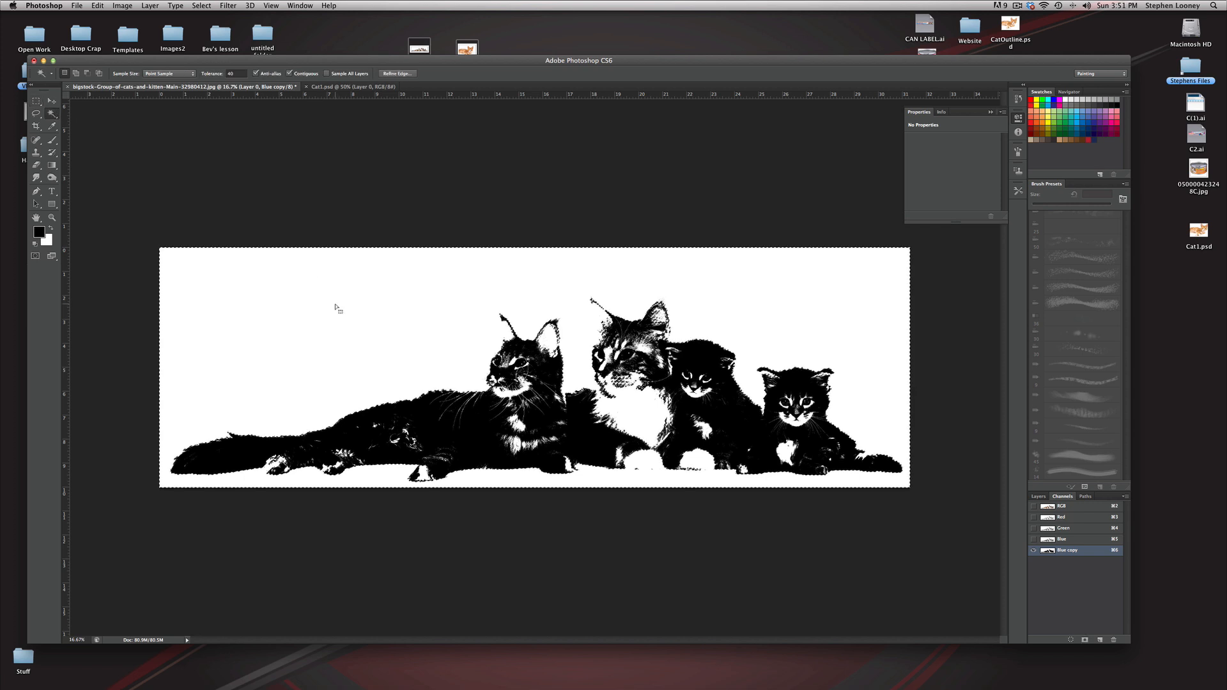
{"action": "key", "text": "super+z"}
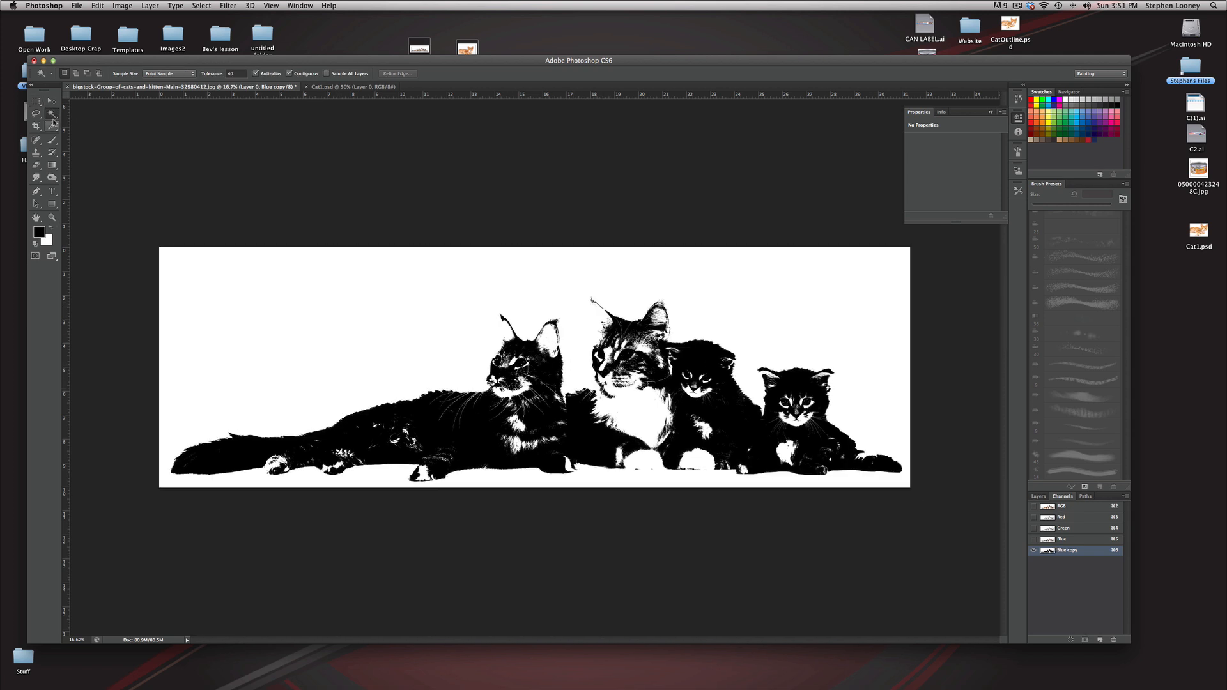
Step: Choose a hard round brush with 100% hardness for painting on the Blue copy channel
{"action": "left_click", "coordinate": [52, 140]}
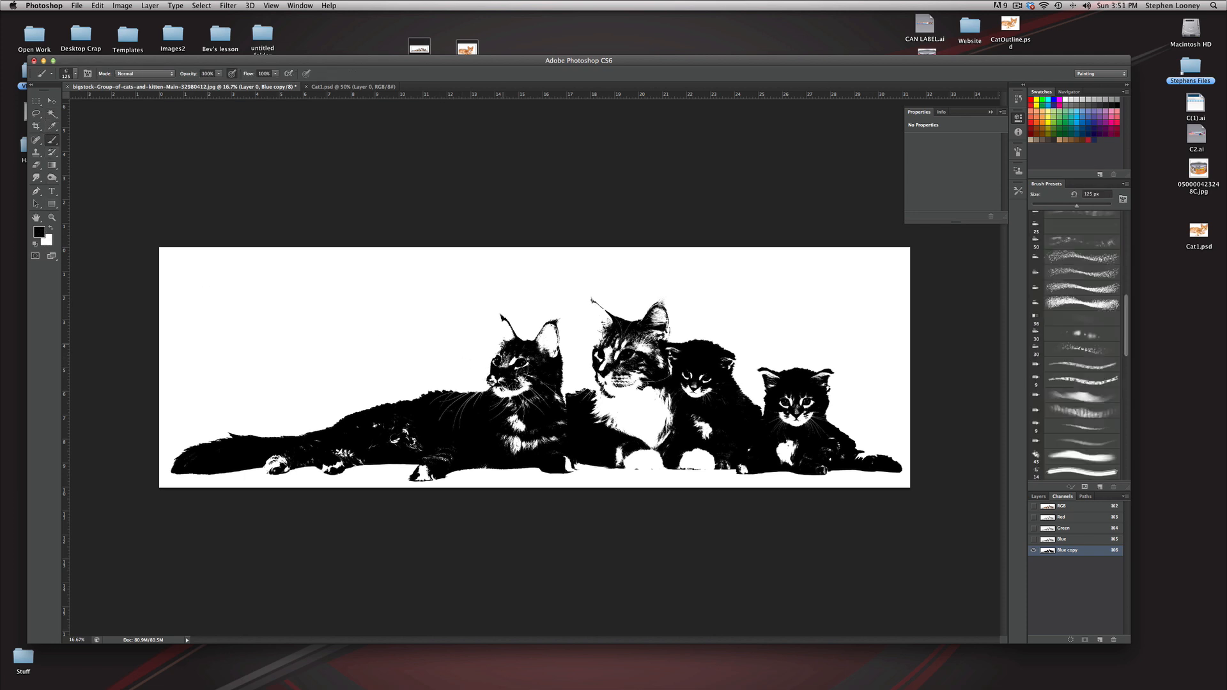
{"action": "left_click", "coordinate": [74, 76]}
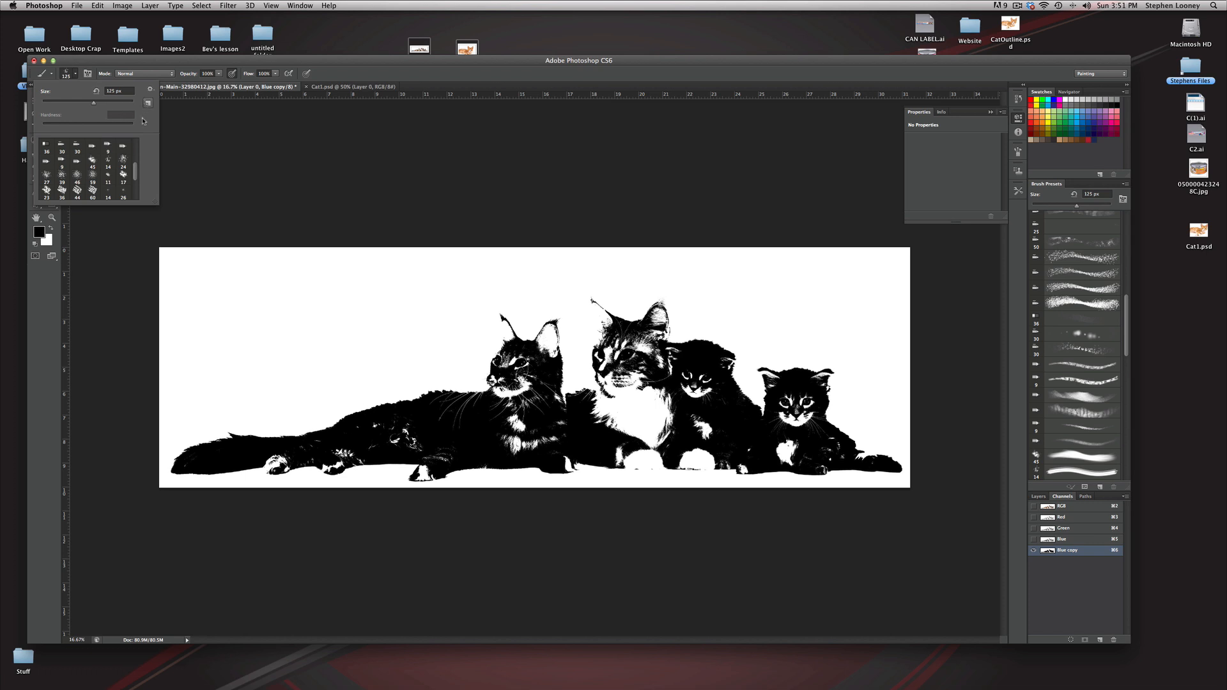
{"action": "scroll", "coordinate": [138, 173], "scroll_direction": "up", "scroll_amount": 5}
{"action": "left_click", "coordinate": [92, 147]}
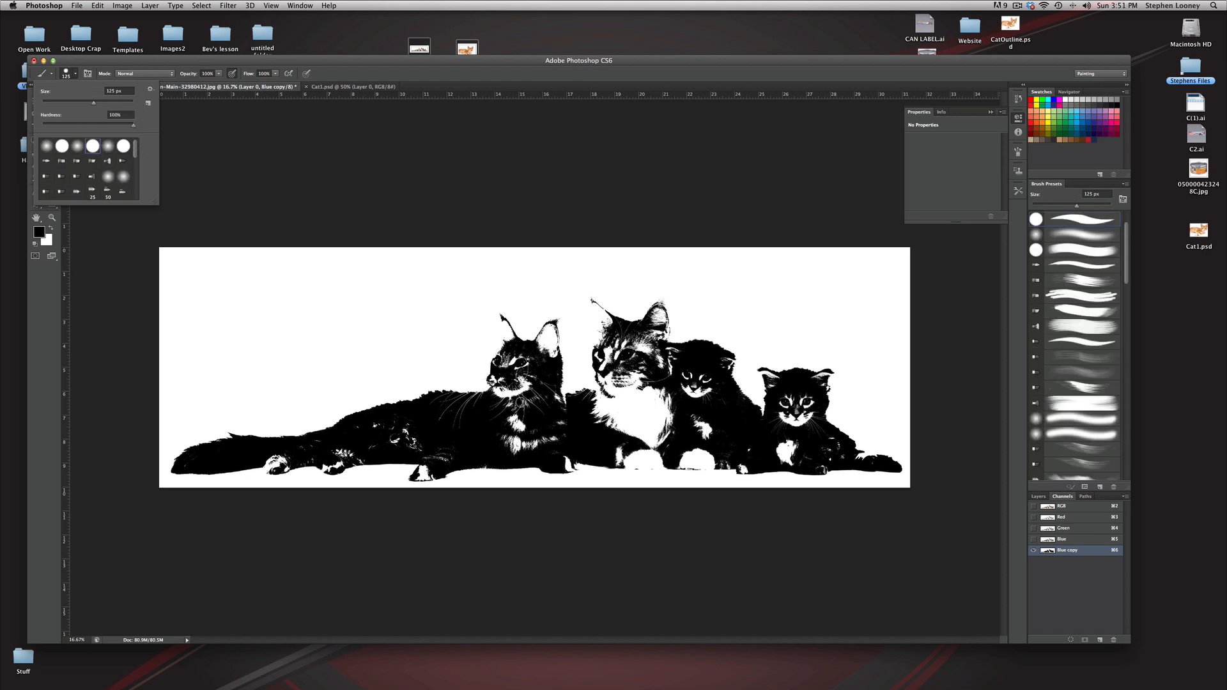
{"action": "left_click_drag", "start_coordinate": [505, 365], "coordinate": [502, 359]}
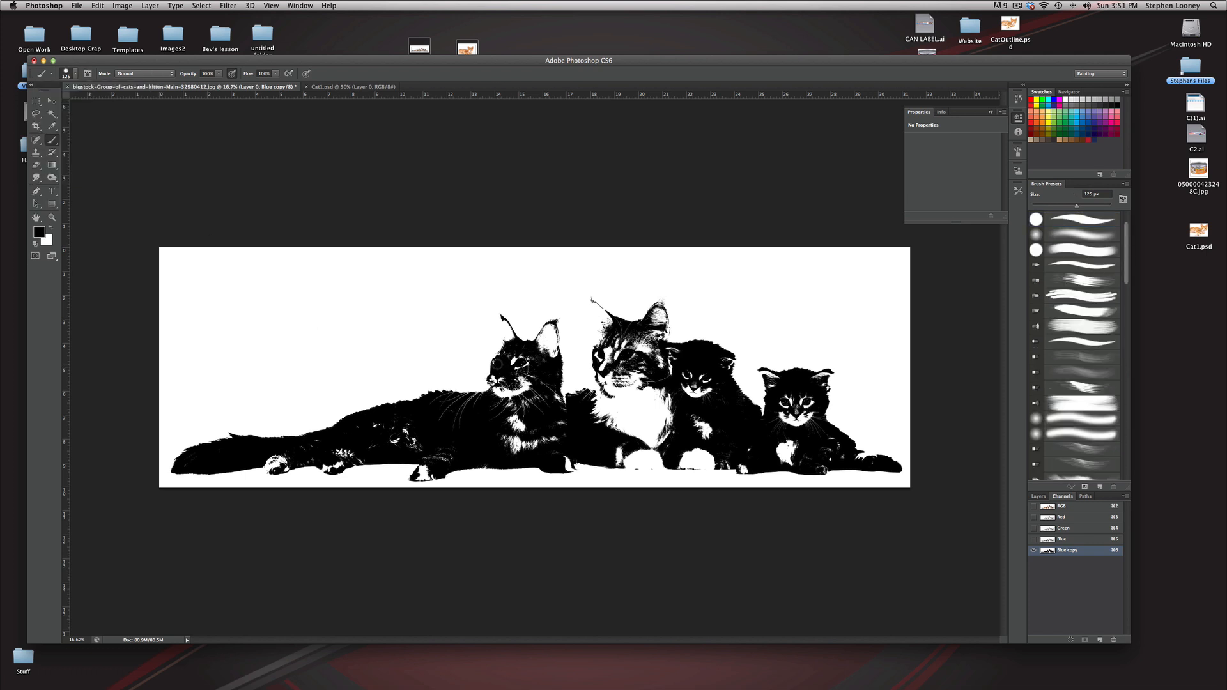
Step: Reduce the brush to 60 px and paint black over the leftmost cat's face edge, front ear and rear ear outline
{"action": "scroll", "coordinate": [511, 351], "scroll_direction": "up", "scroll_amount": 4}
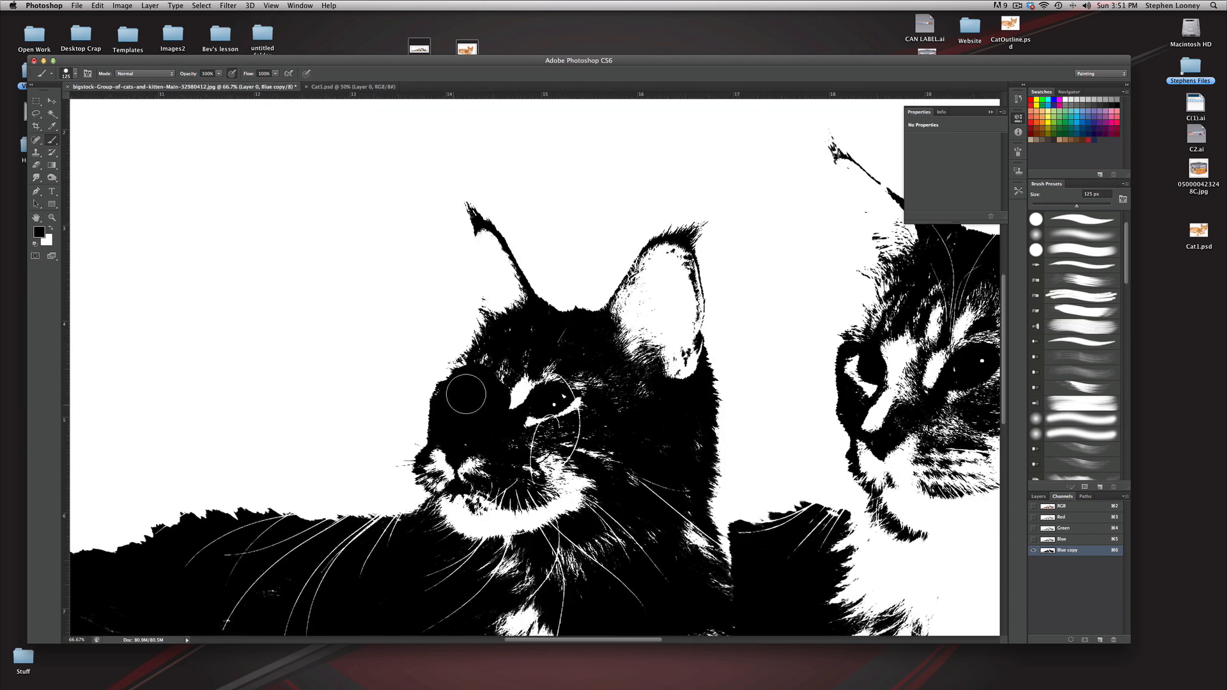
{"action": "key", "text": "bracketleft"}
{"action": "key", "text": "bracketleft"}
{"action": "key", "text": "bracketleft"}
{"action": "key", "text": "bracketleft"}
{"action": "key", "text": "bracketleft"}
{"action": "mouse_move", "coordinate": [487, 334]}
{"action": "left_mouse_down"}
{"action": "mouse_move", "coordinate": [482, 224]}
{"action": "mouse_move", "coordinate": [512, 318]}
{"action": "mouse_move", "coordinate": [499, 262]}
{"action": "mouse_move", "coordinate": [516, 296]}
{"action": "left_mouse_up"}
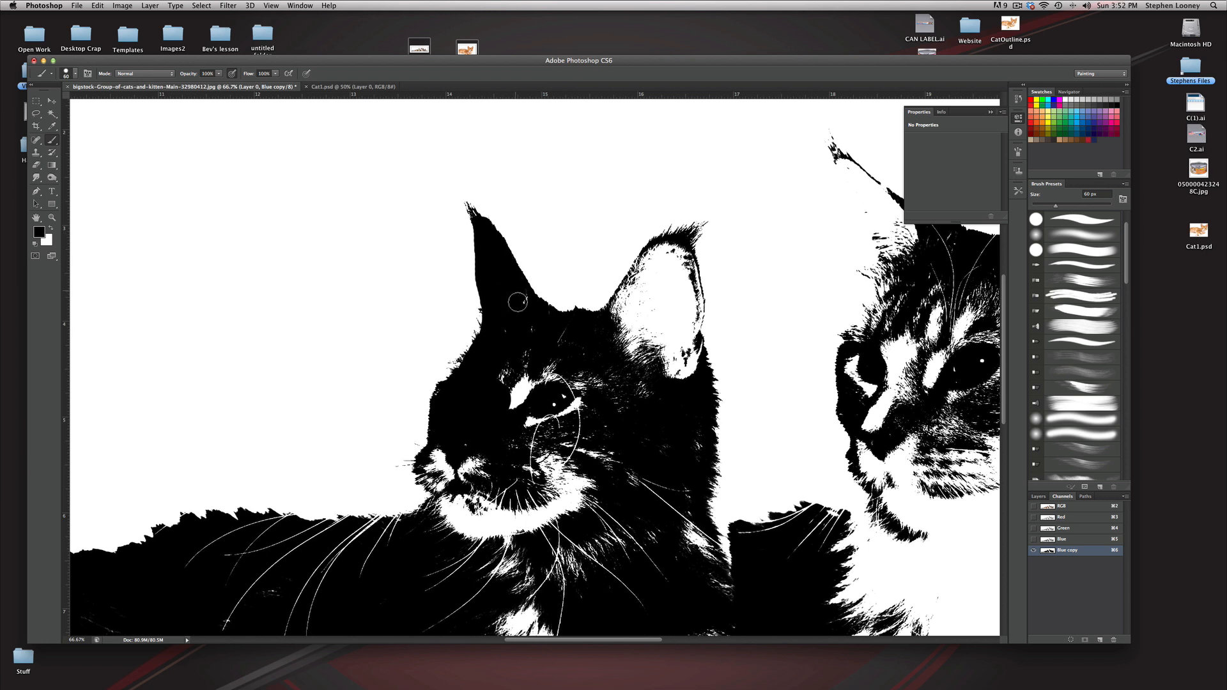
{"action": "mouse_move", "coordinate": [601, 335]}
{"action": "left_mouse_down"}
{"action": "mouse_move", "coordinate": [652, 251]}
{"action": "mouse_move", "coordinate": [644, 268]}
{"action": "mouse_move", "coordinate": [674, 244]}
{"action": "mouse_move", "coordinate": [697, 303]}
{"action": "mouse_move", "coordinate": [697, 406]}
{"action": "left_mouse_up"}
Step: Paint black along the silver cat's back, face edge and ear outlines to close its silhouette
{"action": "scroll", "coordinate": [688, 468], "scroll_direction": "down", "scroll_amount": 3}
{"action": "scroll", "coordinate": [688, 468], "scroll_direction": "right", "scroll_amount": 2}
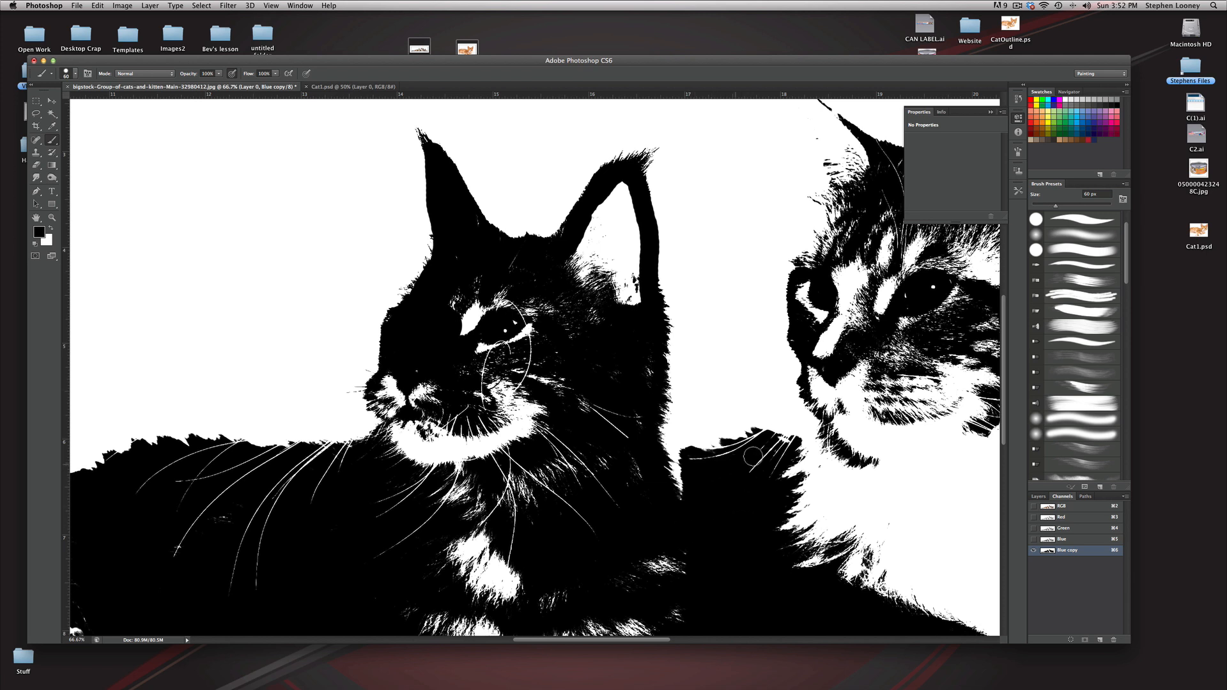
{"action": "mouse_move", "coordinate": [763, 438]}
{"action": "left_mouse_down"}
{"action": "mouse_move", "coordinate": [788, 448]}
{"action": "mouse_move", "coordinate": [771, 539]}
{"action": "mouse_move", "coordinate": [781, 468]}
{"action": "mouse_move", "coordinate": [609, 467]}
{"action": "mouse_move", "coordinate": [635, 432]}
{"action": "mouse_move", "coordinate": [616, 343]}
{"action": "mouse_move", "coordinate": [655, 294]}
{"action": "mouse_move", "coordinate": [666, 236]}
{"action": "left_mouse_up"}
{"action": "left_click", "coordinate": [804, 450], "text": "alt"}
{"action": "left_click_drag", "start_coordinate": [614, 194], "coordinate": [659, 283]}
{"action": "mouse_move", "coordinate": [617, 193]}
{"action": "left_mouse_down"}
{"action": "mouse_move", "coordinate": [717, 276]}
{"action": "mouse_move", "coordinate": [638, 216]}
{"action": "mouse_move", "coordinate": [749, 281]}
{"action": "mouse_move", "coordinate": [748, 250]}
{"action": "mouse_move", "coordinate": [810, 205]}
{"action": "mouse_move", "coordinate": [833, 237]}
{"action": "mouse_move", "coordinate": [818, 299]}
{"action": "mouse_move", "coordinate": [828, 268]}
{"action": "mouse_move", "coordinate": [836, 320]}
{"action": "left_mouse_up"}
{"action": "key", "text": "super+minus"}
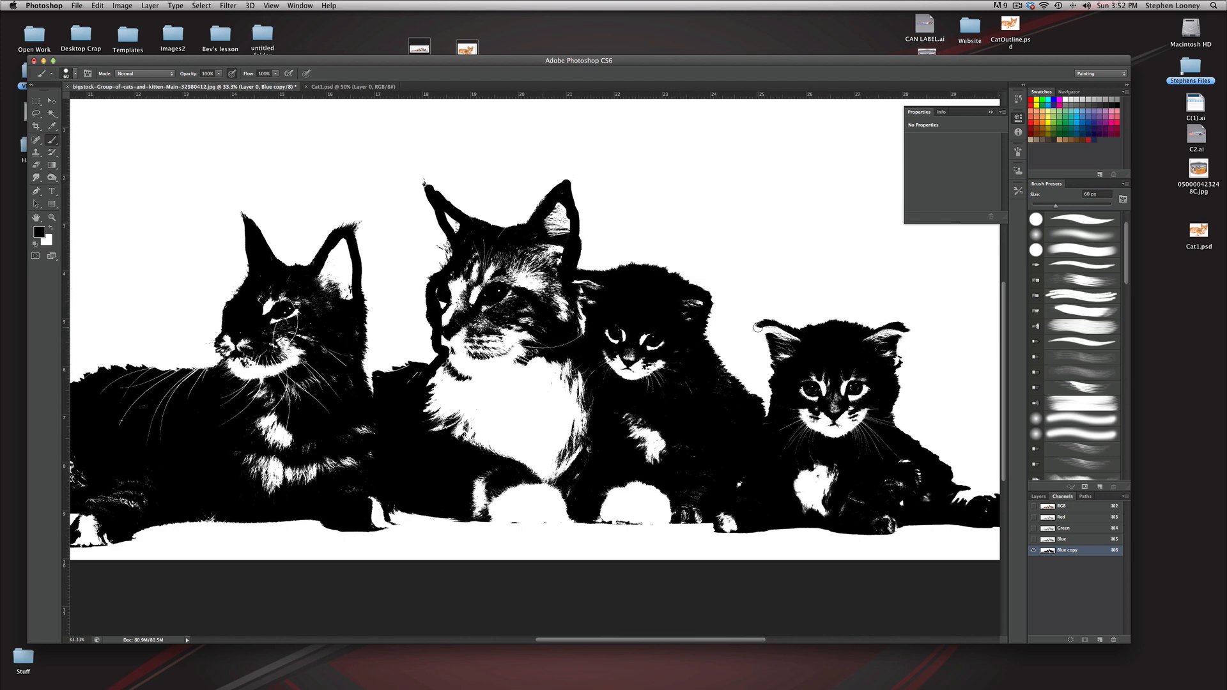
Step: Paint black along the kittens' open edges and beneath the white paws to close the group's outline
{"action": "left_click_drag", "start_coordinate": [758, 328], "coordinate": [783, 356]}
{"action": "left_click_drag", "start_coordinate": [901, 331], "coordinate": [890, 355]}
{"action": "left_click_drag", "start_coordinate": [890, 364], "coordinate": [772, 305]}
{"action": "mouse_move", "coordinate": [833, 415]}
{"action": "left_mouse_down"}
{"action": "mouse_move", "coordinate": [896, 444]}
{"action": "mouse_move", "coordinate": [835, 437]}
{"action": "left_mouse_up"}
{"action": "left_click_drag", "start_coordinate": [632, 437], "coordinate": [815, 437]}
{"action": "left_click_drag", "start_coordinate": [668, 460], "coordinate": [774, 462]}
{"action": "left_click_drag", "start_coordinate": [538, 455], "coordinate": [647, 460]}
{"action": "left_click_drag", "start_coordinate": [380, 445], "coordinate": [653, 434]}
{"action": "left_click_drag", "start_coordinate": [437, 469], "coordinate": [588, 452]}
{"action": "left_click_drag", "start_coordinate": [256, 418], "coordinate": [243, 420]}
{"action": "key", "text": "super+minus"}
{"action": "key", "text": "super+minus"}
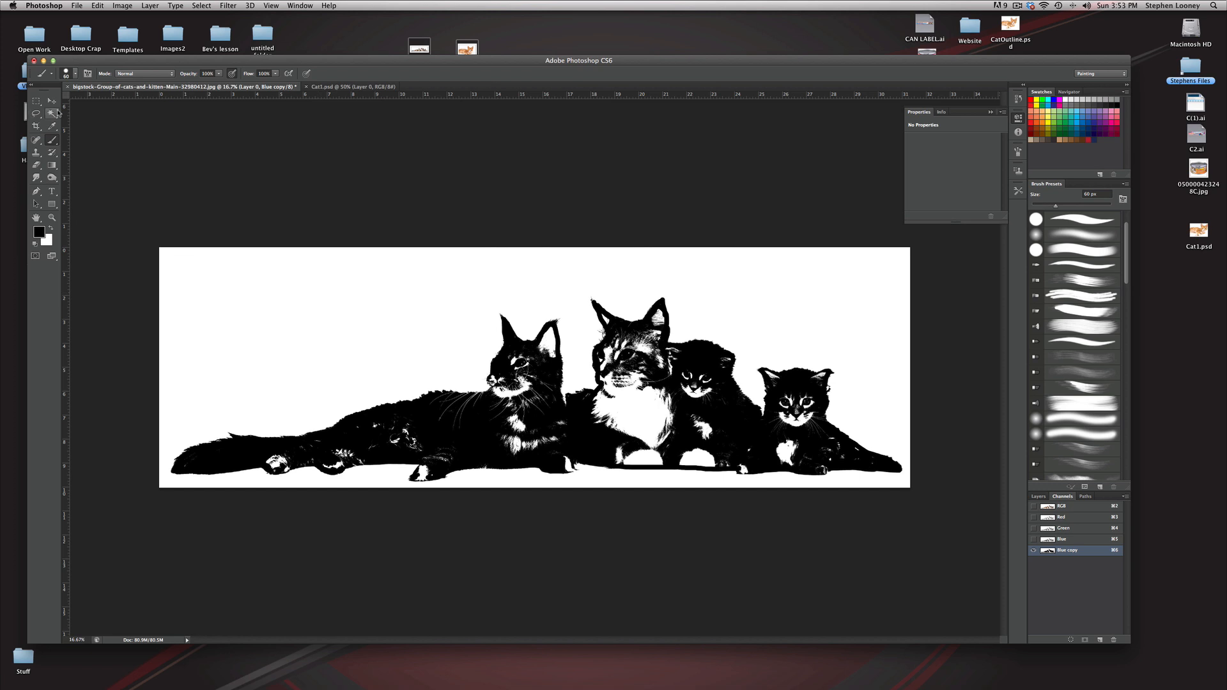
Step: Select the white background of the Blue copy channel with the Magic Wand and return to Layer 0 in full color
{"action": "left_click", "coordinate": [56, 113]}
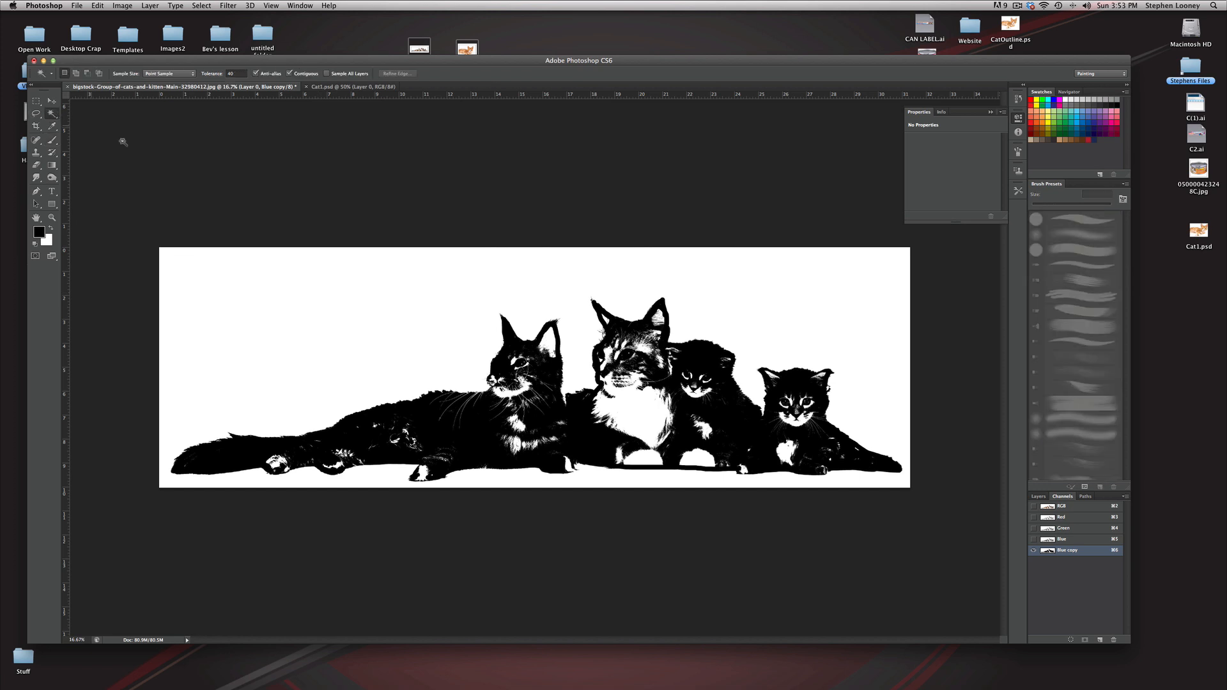
{"action": "left_click", "coordinate": [381, 306]}
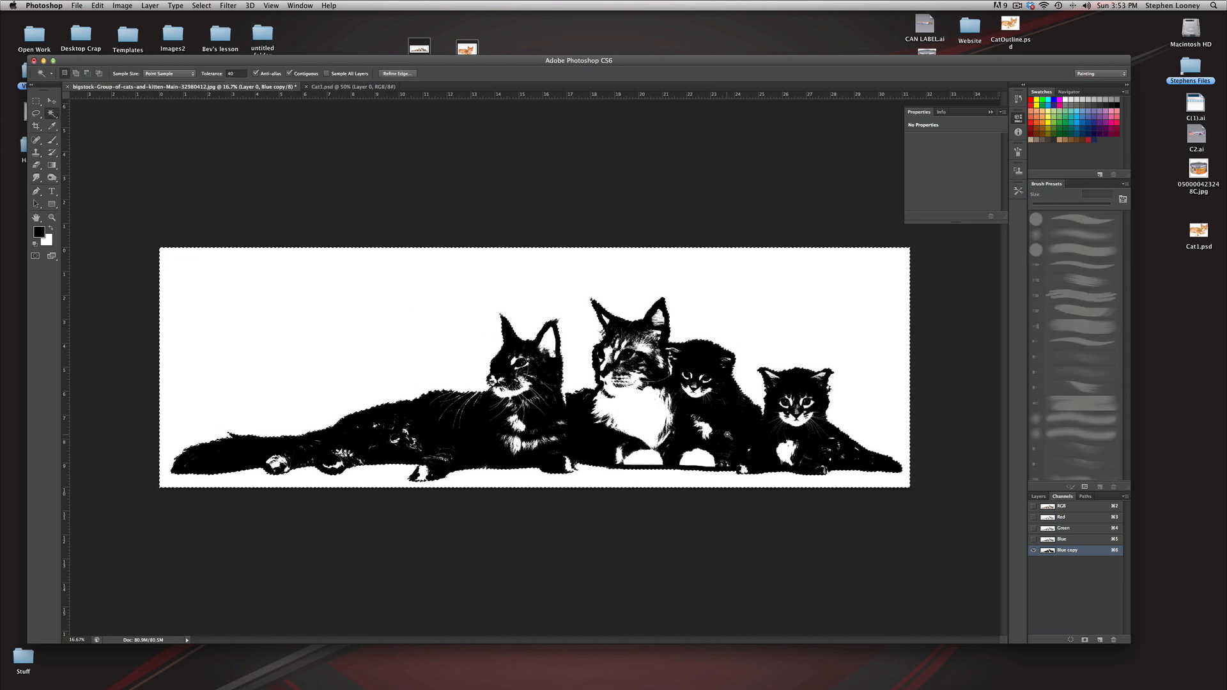
{"action": "key", "text": "super+plus"}
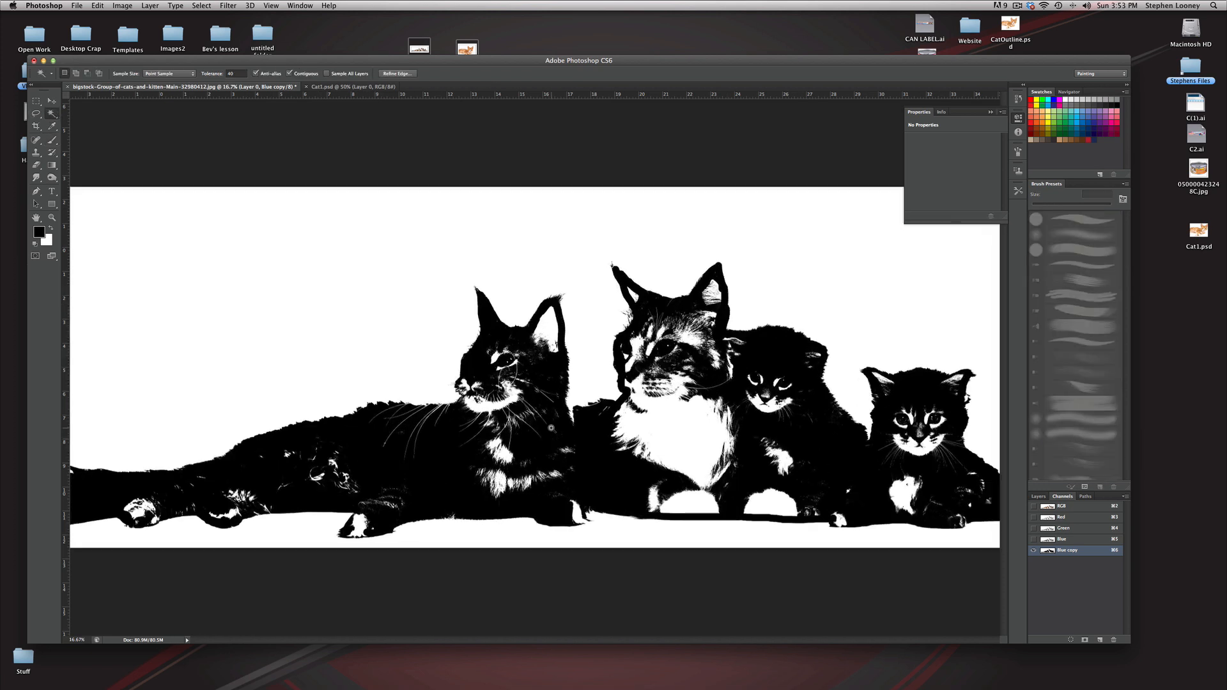
{"action": "left_click", "coordinate": [1039, 496]}
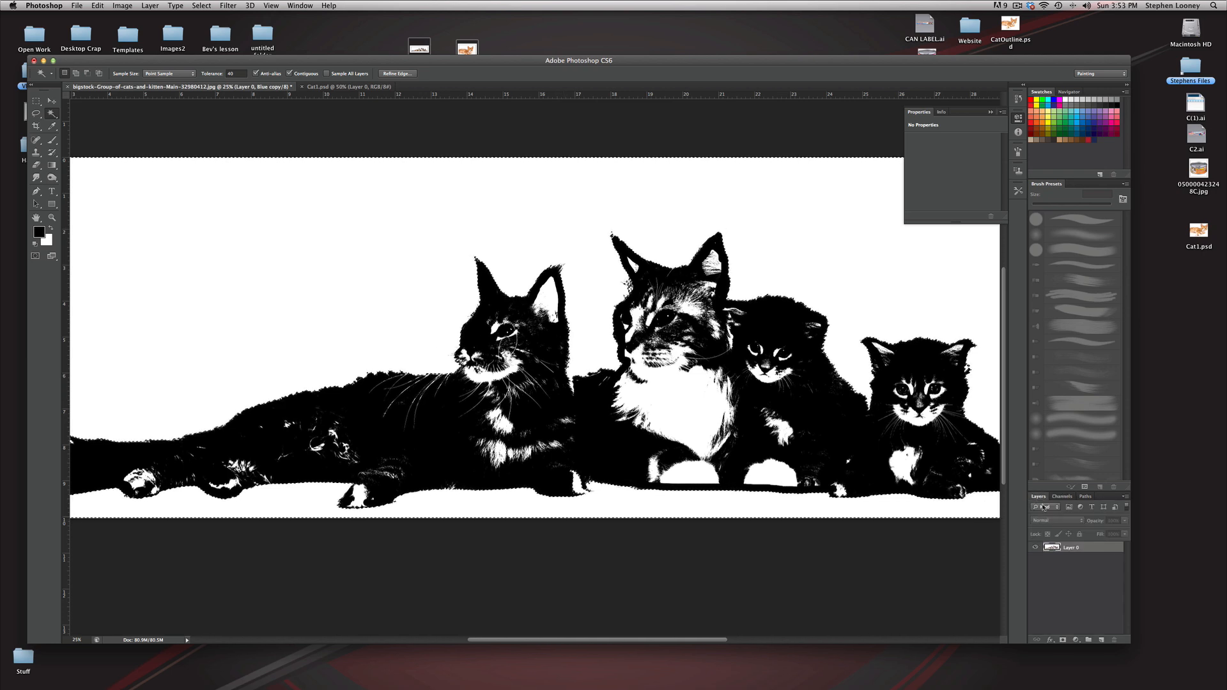
{"action": "left_click", "coordinate": [1050, 548]}
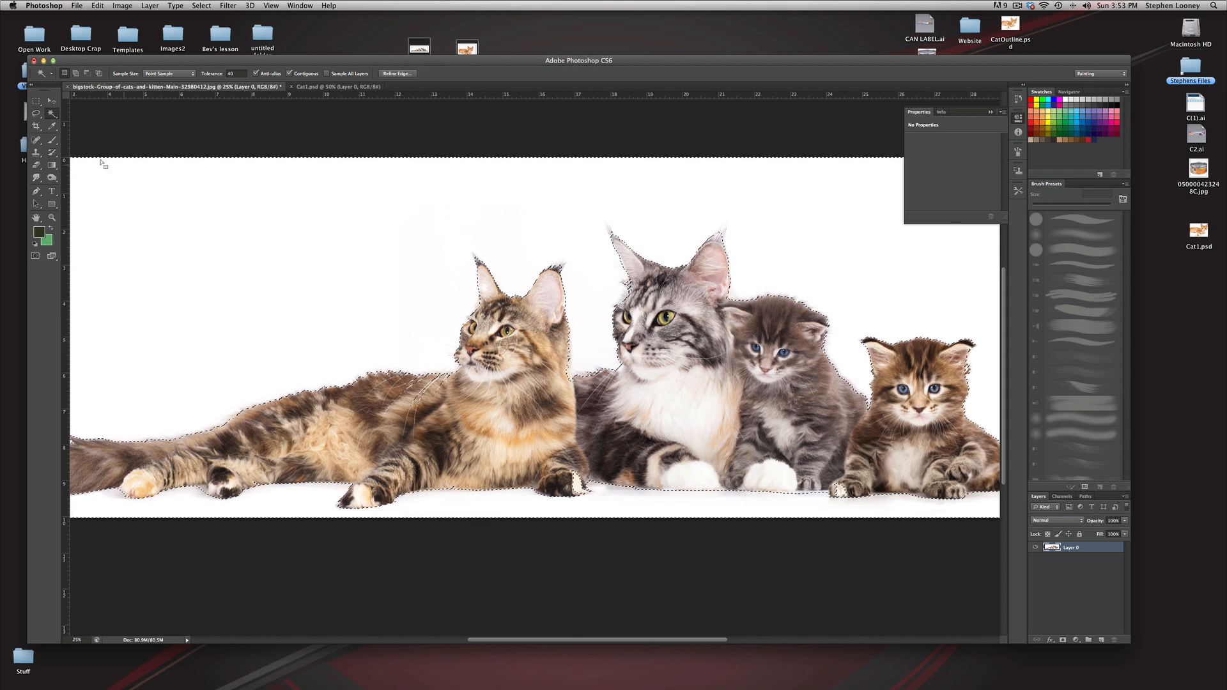
Step: Subtract the stray selected patches on the leftmost cat's back and neck edge from the selection with the Lasso
{"action": "left_click", "coordinate": [36, 115]}
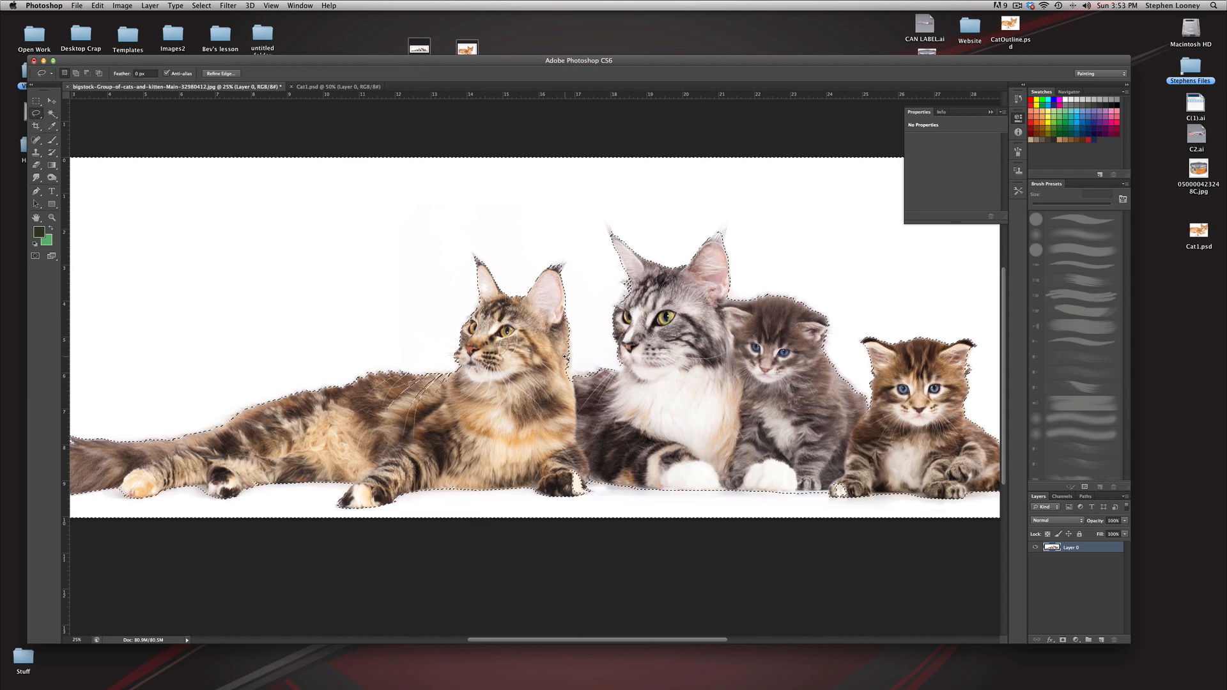
{"action": "key", "text": "super+equal"}
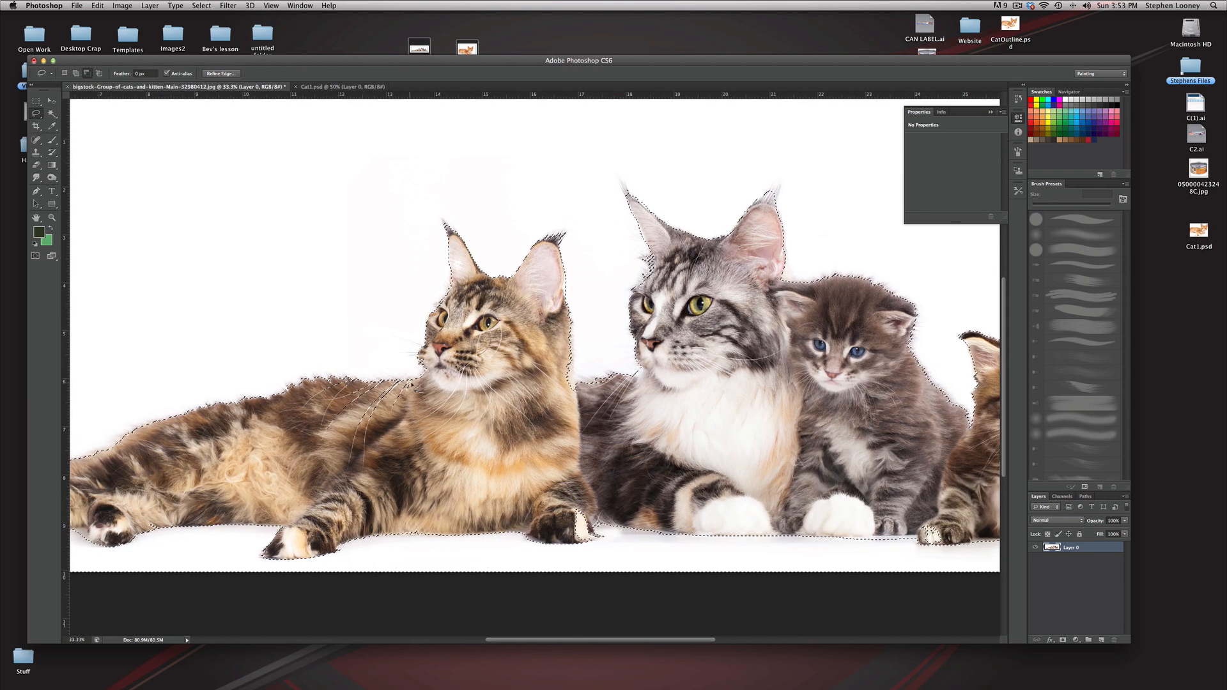
{"action": "key", "text": "alt"}
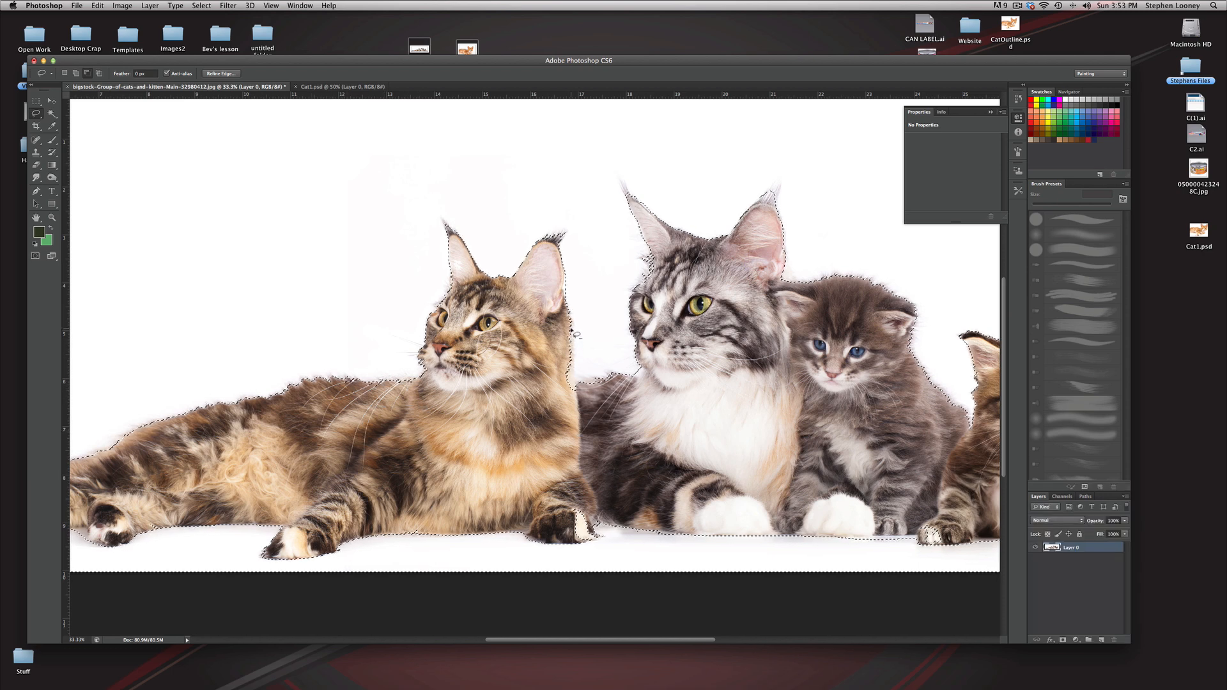
{"action": "left_click_drag", "start_coordinate": [558, 353], "coordinate": [567, 315]}
{"action": "left_click_drag", "start_coordinate": [639, 289], "coordinate": [412, 409]}
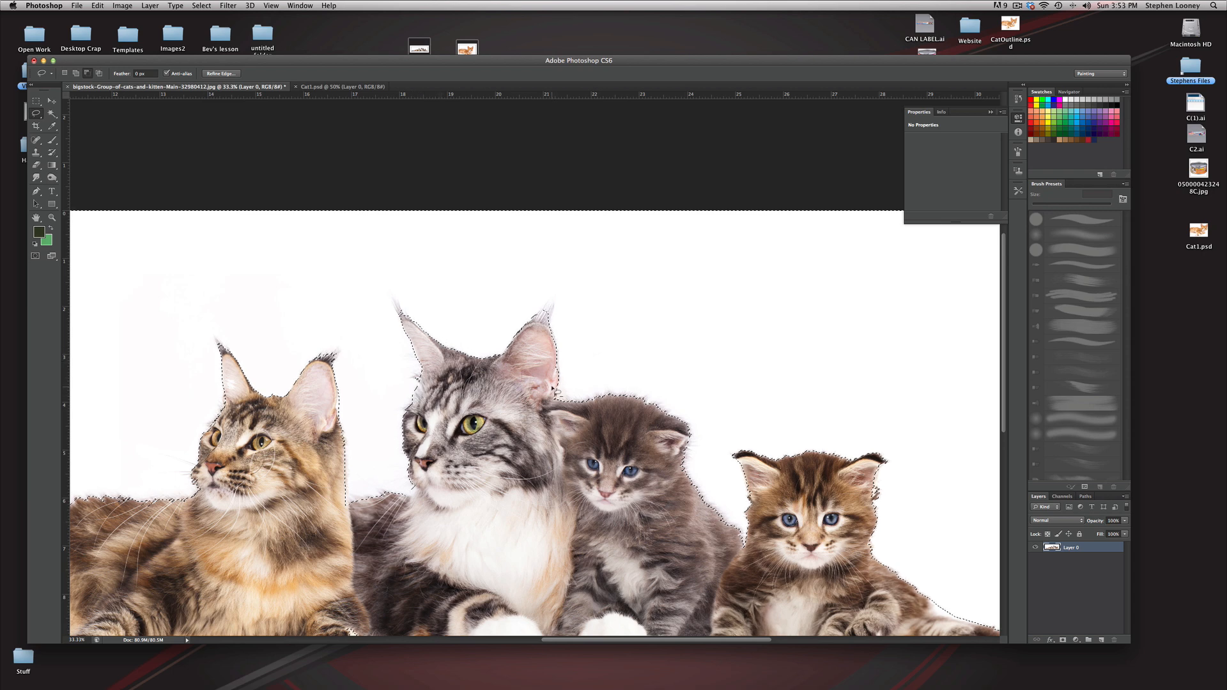
Step: Clean up the selection edge with the Lasso along the brown kitten's tail and beneath the kittens' paws
{"action": "left_click_drag", "start_coordinate": [829, 560], "coordinate": [663, 470]}
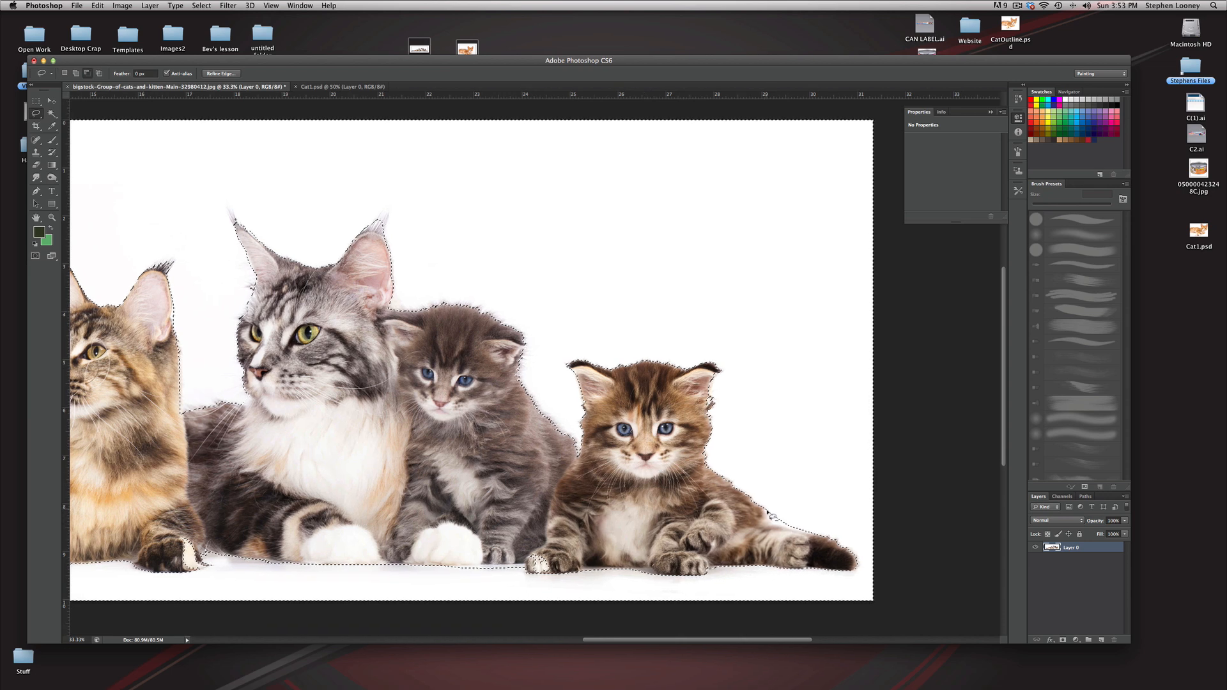
{"action": "left_click_drag", "start_coordinate": [804, 490], "coordinate": [770, 515]}
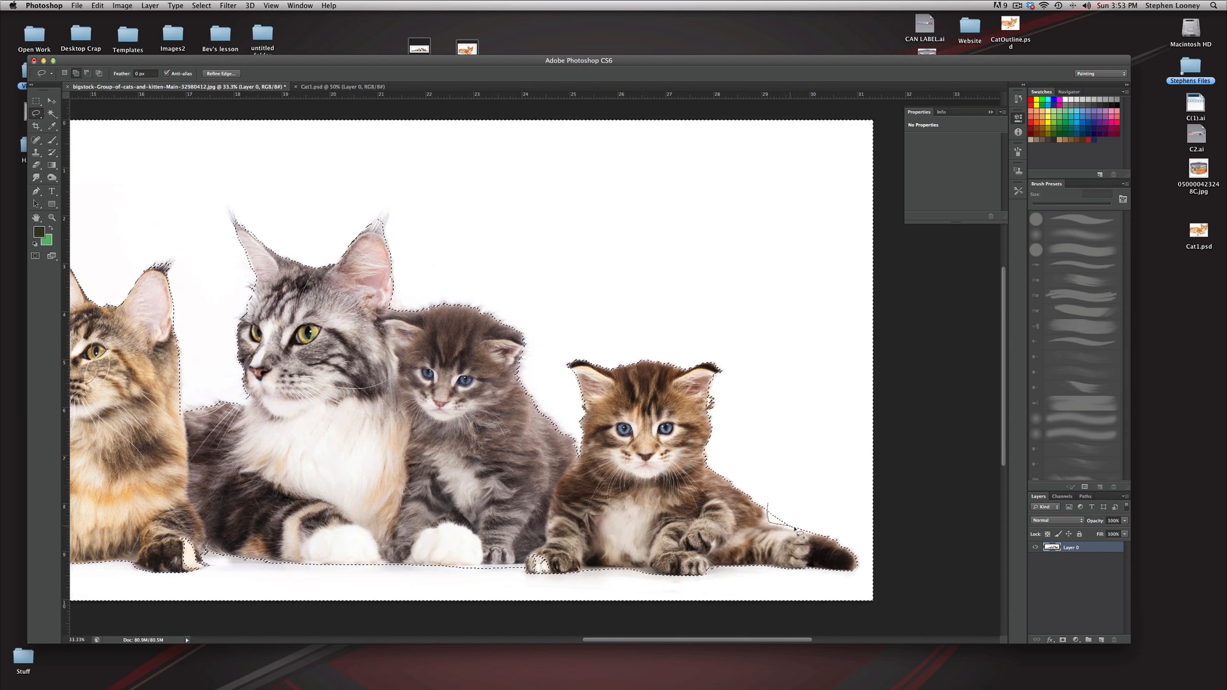
{"action": "mouse_move", "coordinate": [821, 481]}
{"action": "left_mouse_down"}
{"action": "mouse_move", "coordinate": [775, 495]}
{"action": "mouse_move", "coordinate": [854, 488]}
{"action": "left_mouse_up"}
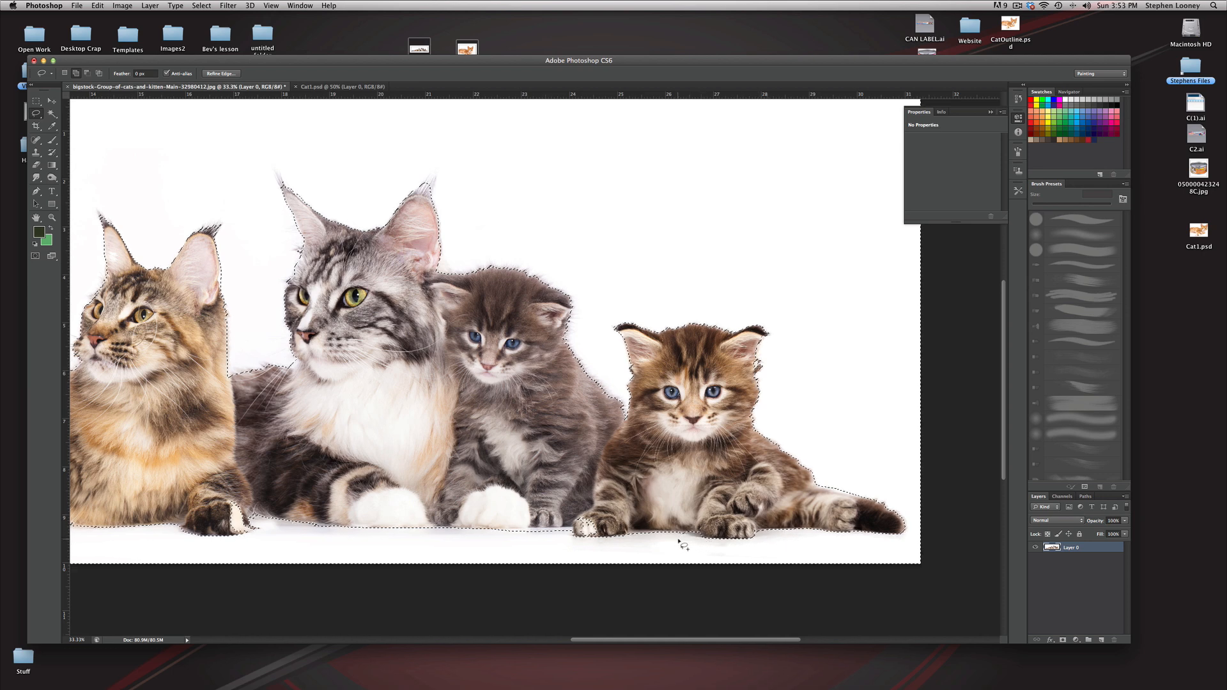
{"action": "mouse_move", "coordinate": [635, 537]}
{"action": "left_mouse_down"}
{"action": "mouse_move", "coordinate": [694, 551]}
{"action": "mouse_move", "coordinate": [630, 534]}
{"action": "left_mouse_up"}
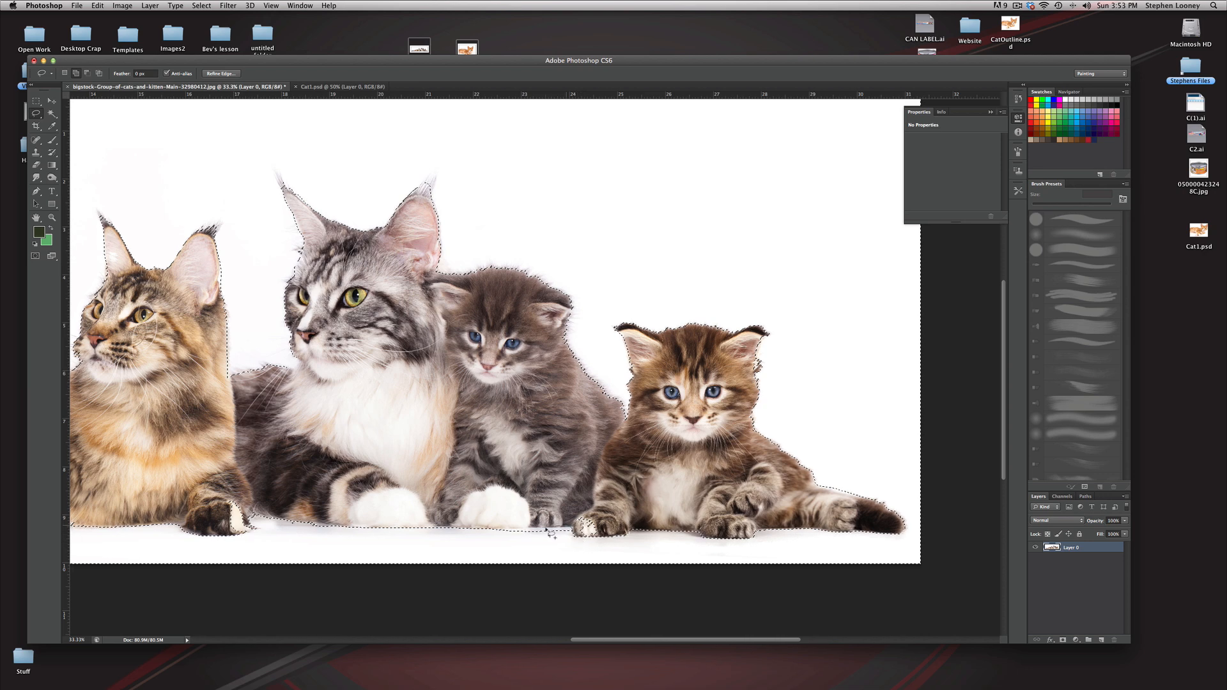
{"action": "mouse_move", "coordinate": [514, 529]}
{"action": "left_mouse_down"}
{"action": "mouse_move", "coordinate": [517, 559]}
{"action": "mouse_move", "coordinate": [574, 532]}
{"action": "mouse_move", "coordinate": [579, 514]}
{"action": "mouse_move", "coordinate": [578, 529]}
{"action": "left_mouse_up"}
{"action": "key", "text": "ctrl+z"}
Step: Check the selection outline along the leftmost cat's tail and paws and around the whole cat group
{"action": "scroll", "coordinate": [581, 504], "scroll_direction": "left", "scroll_amount": 5}
{"action": "scroll", "coordinate": [582, 504], "scroll_direction": "down", "scroll_amount": 2}
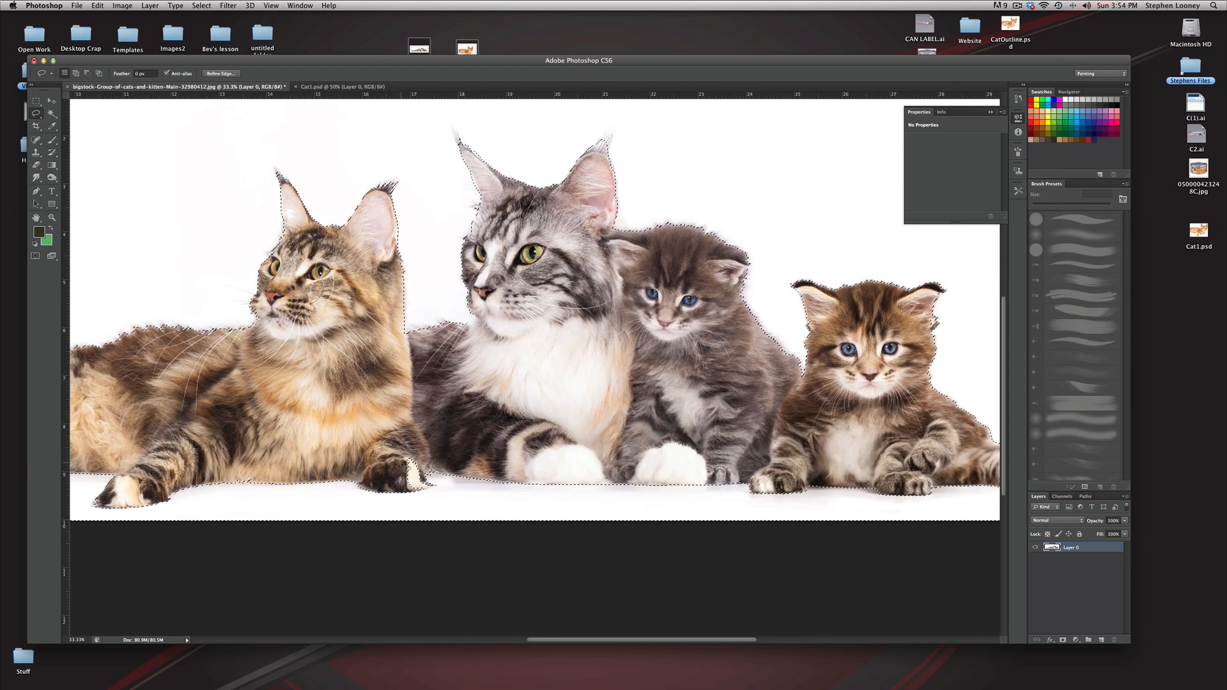
{"action": "scroll", "coordinate": [541, 456], "scroll_direction": "left", "scroll_amount": 5}
{"action": "scroll", "coordinate": [542, 456], "scroll_direction": "left", "scroll_amount": 7}
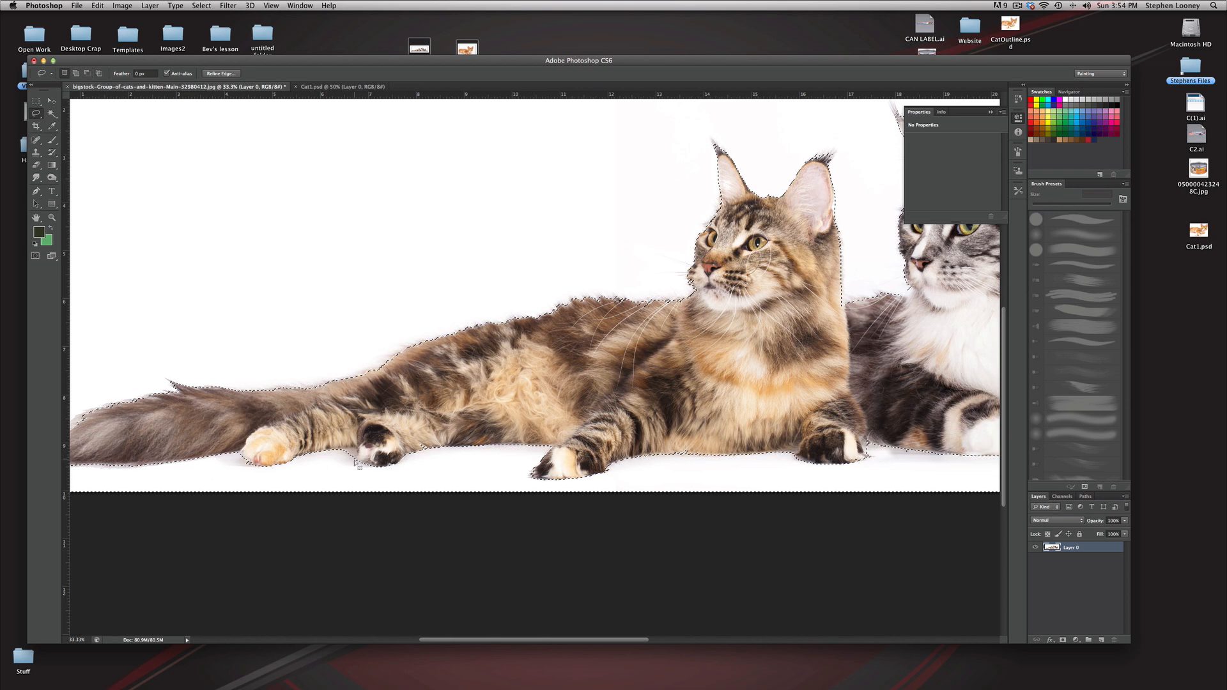
{"action": "key", "text": "super+minus"}
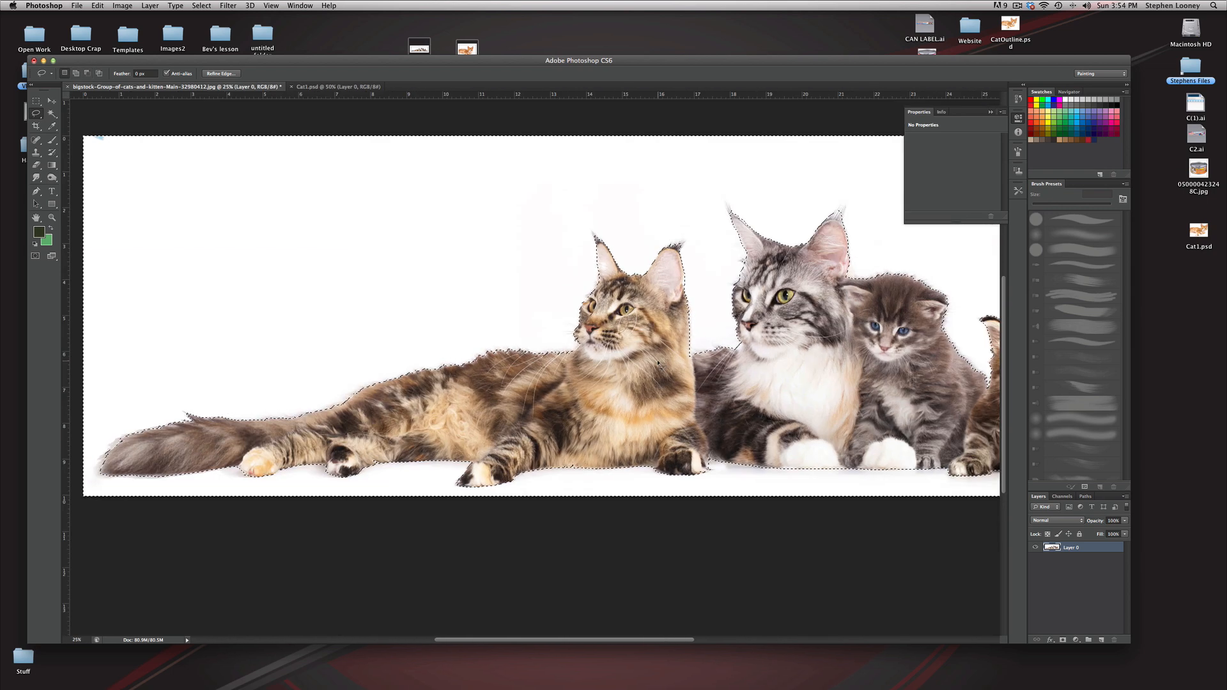
{"action": "left_click", "coordinate": [733, 394]}
{"action": "key", "text": "super+minus"}
{"action": "key", "text": "super+minus"}
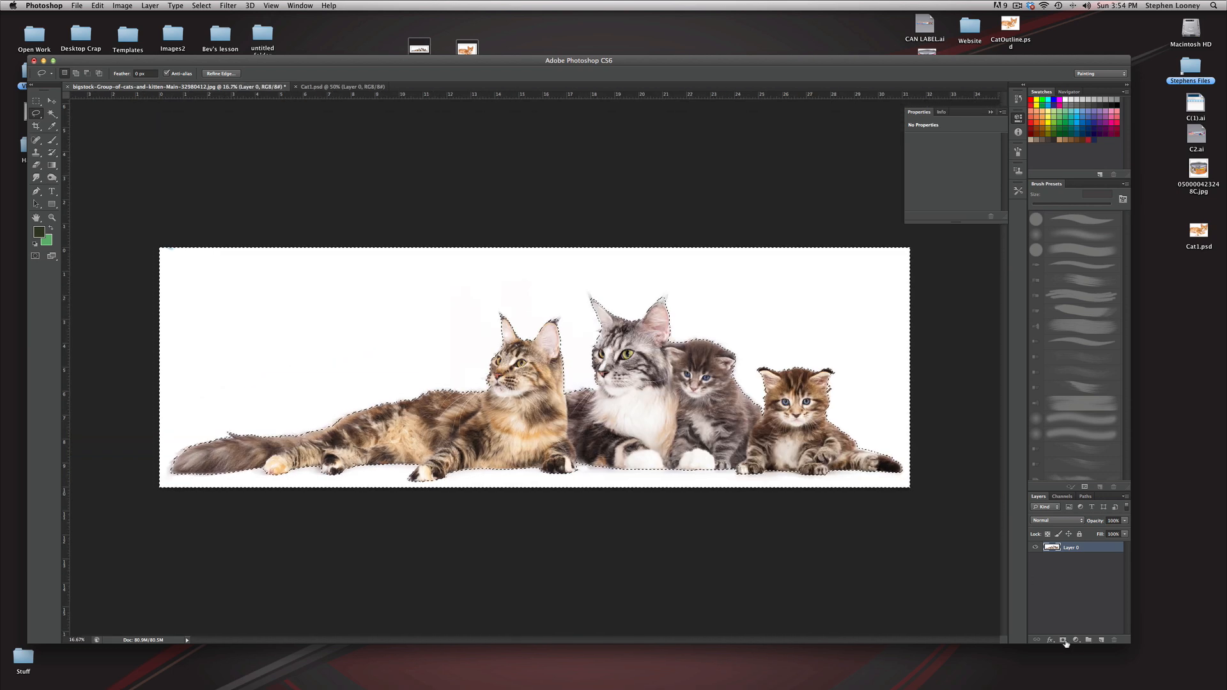
Step: Invert the background selection so the cats are selected and add it as a layer mask on Layer 0
{"action": "left_click", "coordinate": [1062, 640]}
{"action": "key", "text": "super+z"}
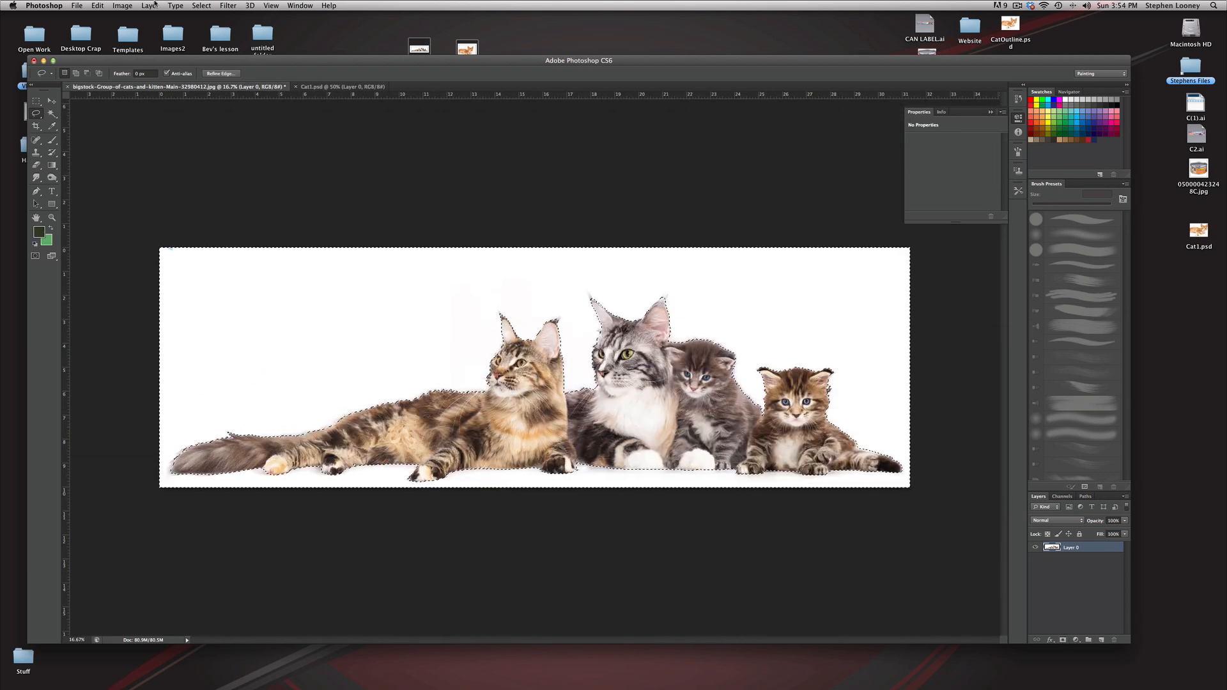
{"action": "left_click", "coordinate": [202, 6]}
{"action": "left_click", "coordinate": [205, 45]}
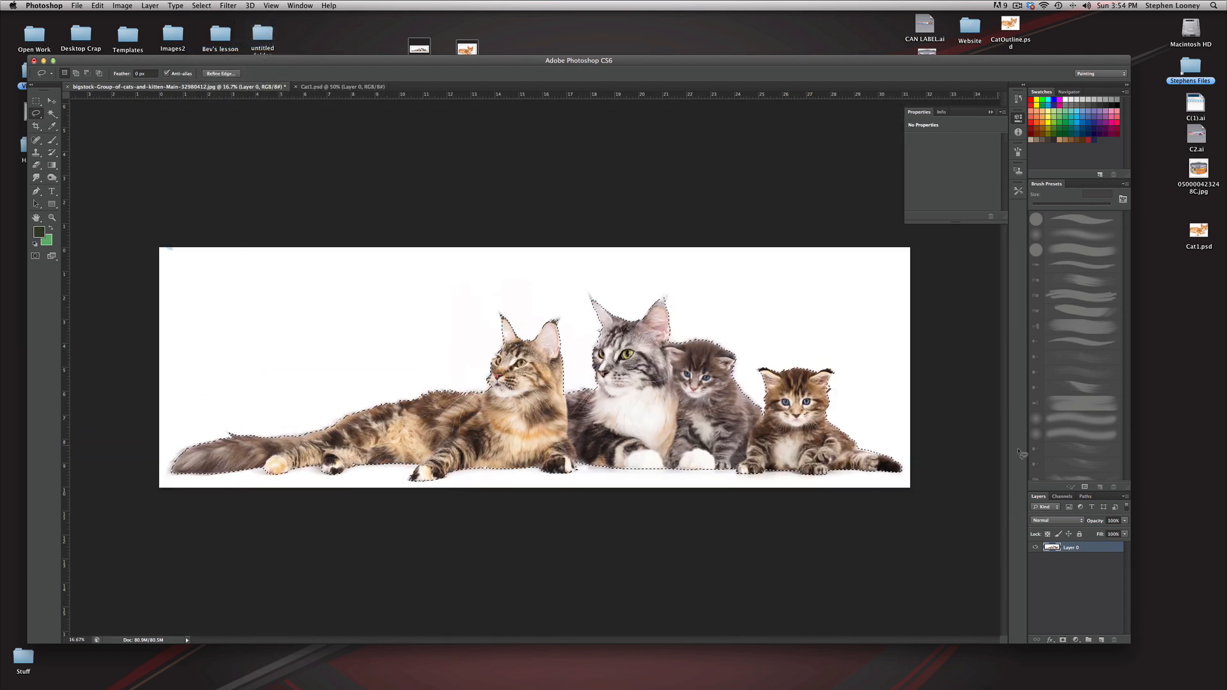
{"action": "left_click", "coordinate": [1063, 640]}
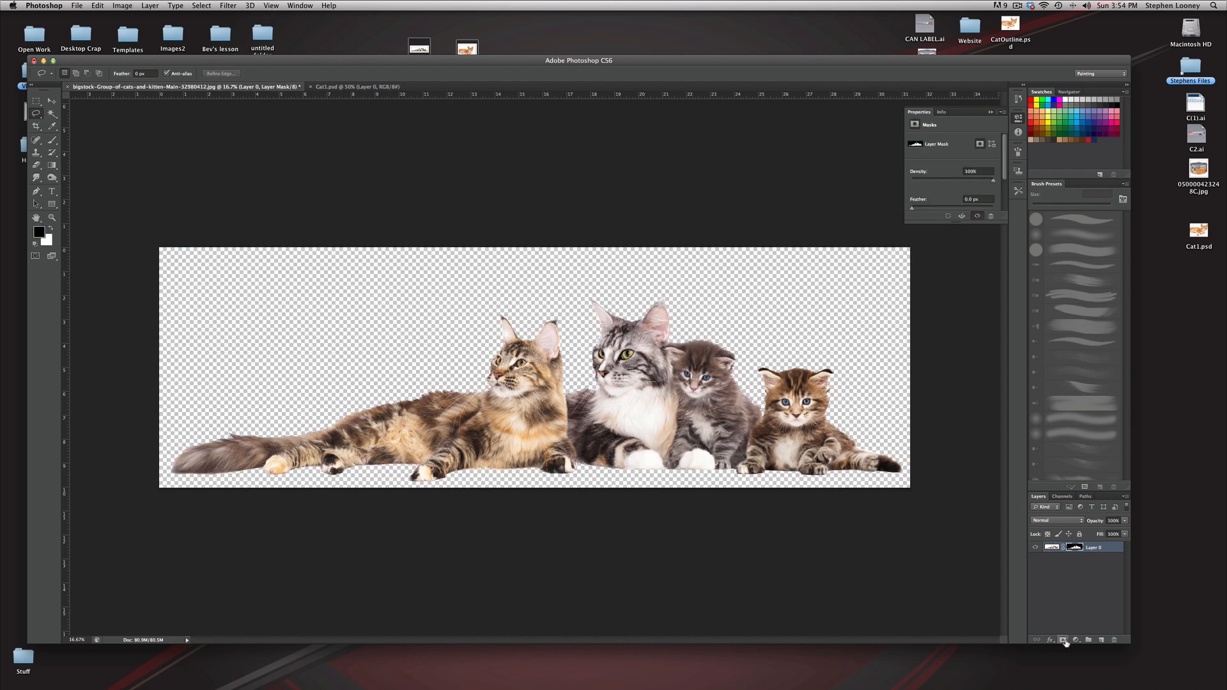
Step: Create a new layer beneath the masked cats and fill it with the green background color
{"action": "left_click", "coordinate": [617, 391], "text": "super"}
{"action": "left_click", "coordinate": [862, 521], "text": "super"}
{"action": "key", "text": "super+space"}
{"action": "key", "text": "super+minus"}
{"action": "key", "text": "super+minus"}
{"action": "left_click", "coordinate": [1102, 640], "text": "super"}
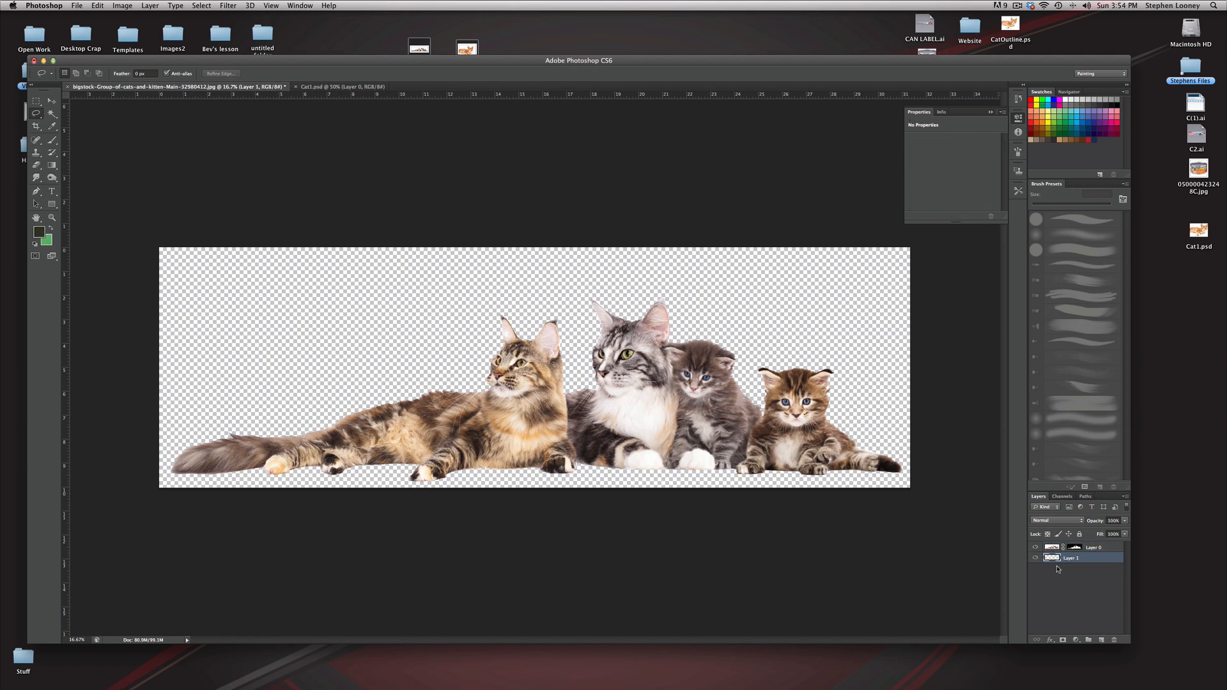
{"action": "key", "text": "super+BackSpace"}
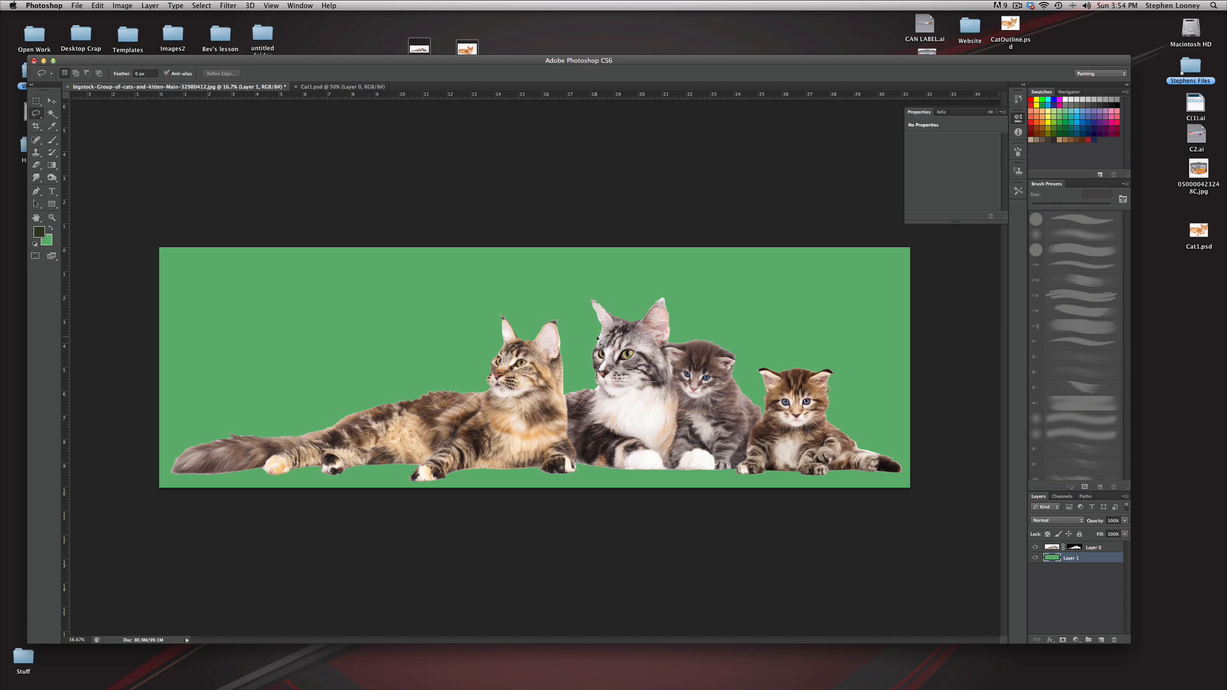
Step: Try painting black on Layer 0's mask at the silver cat's rear ear tip with the 60 px brush, and undo the stroke
{"action": "left_click", "coordinate": [569, 414], "text": "super"}
{"action": "left_click", "coordinate": [569, 414], "text": "super"}
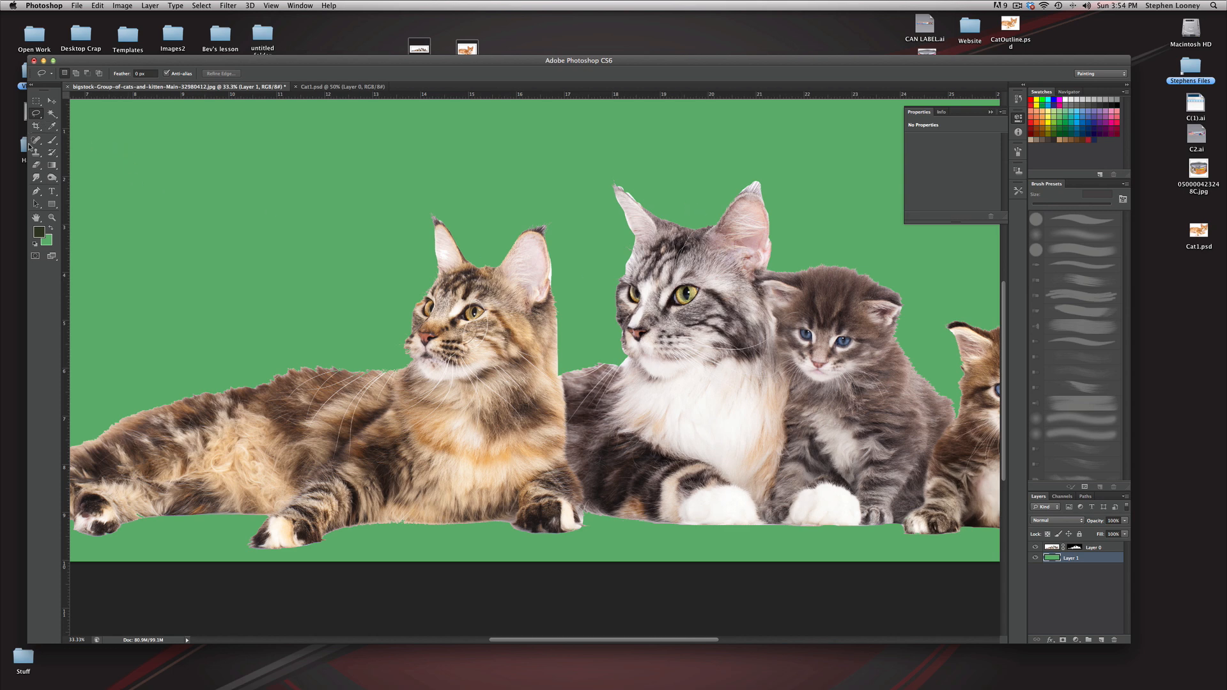
{"action": "left_click", "coordinate": [52, 139]}
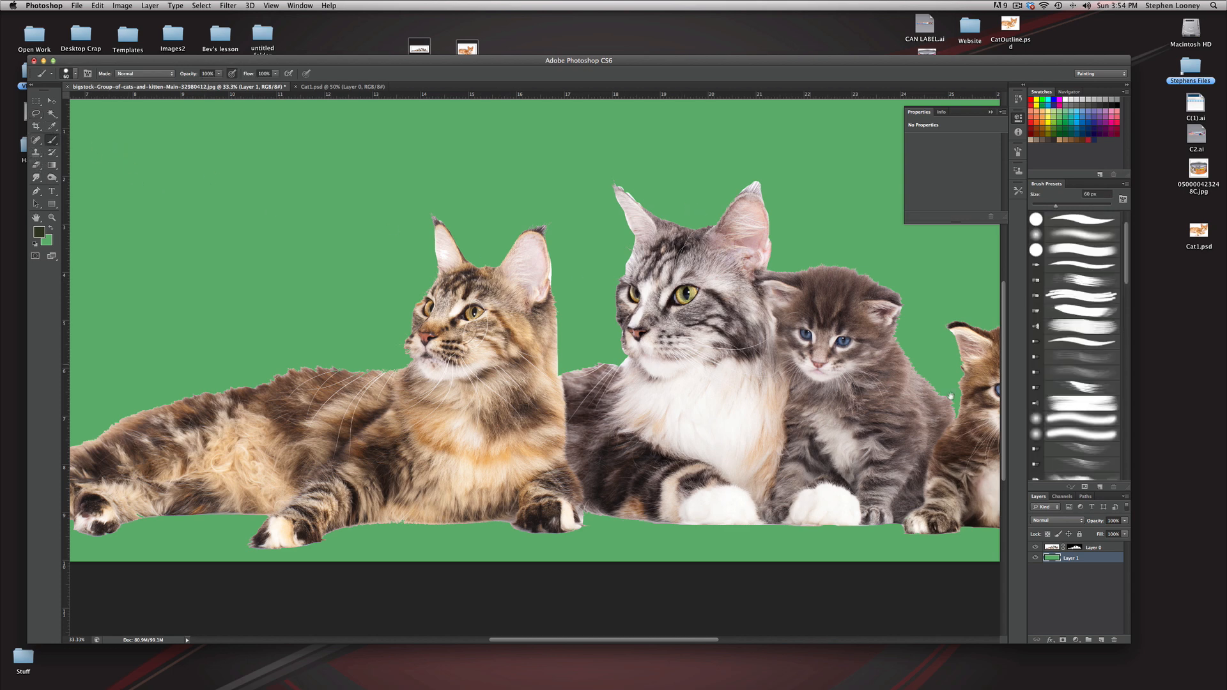
{"action": "left_click", "coordinate": [1074, 549]}
{"action": "left_click", "coordinate": [688, 223], "text": "super"}
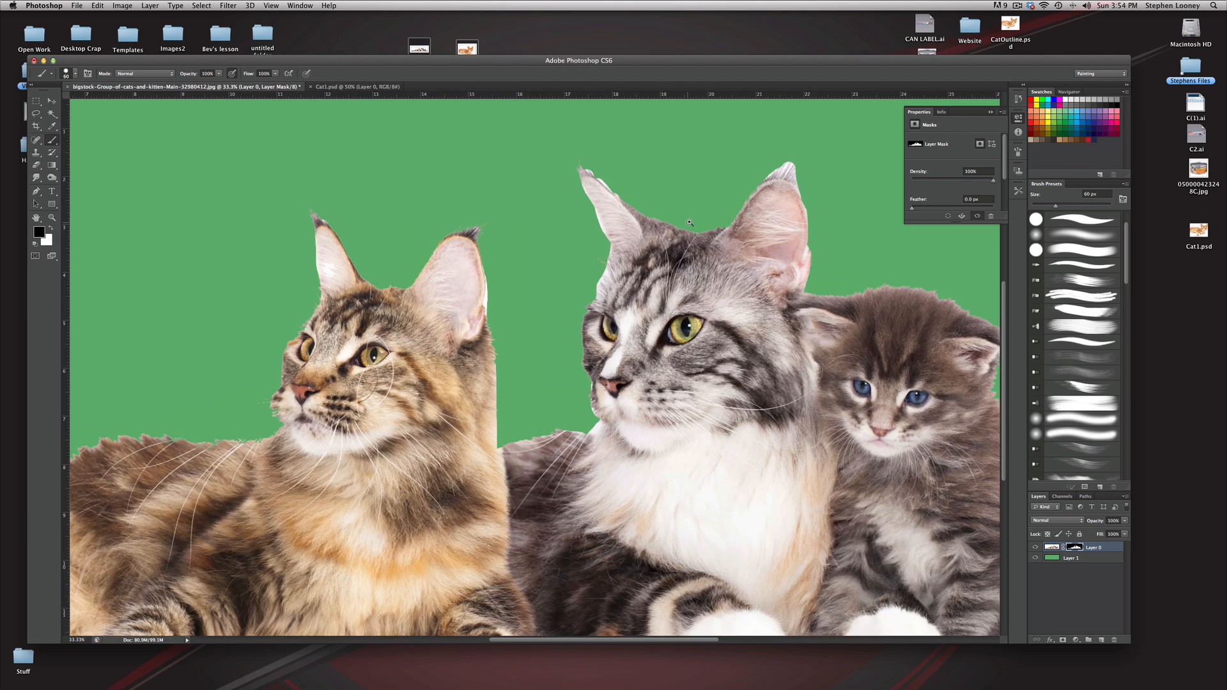
{"action": "left_click", "coordinate": [687, 223], "text": "super"}
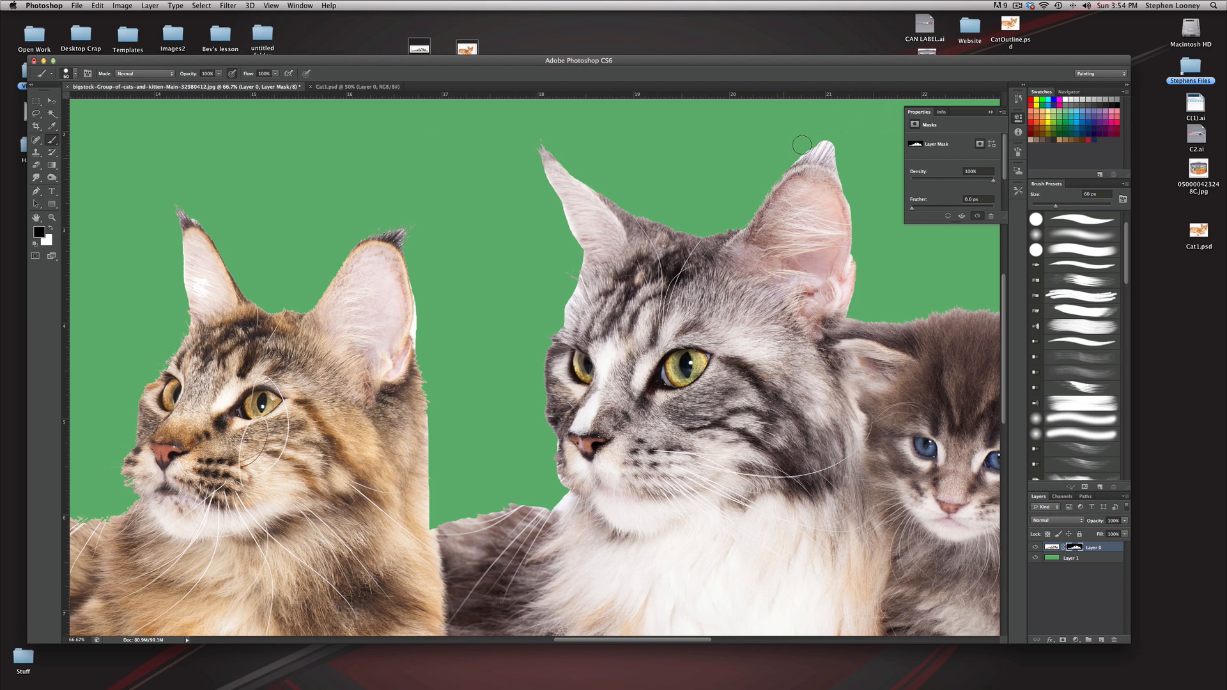
{"action": "left_click_drag", "start_coordinate": [812, 140], "coordinate": [825, 144]}
{"action": "key", "text": "super+z"}
Step: Choose a textured brush preset, enlarge it to 70 px and mask out the white fringe at the silver cat's rear ear tip
{"action": "left_click", "coordinate": [75, 75]}
{"action": "scroll", "coordinate": [103, 167], "scroll_direction": "down", "scroll_amount": 5}
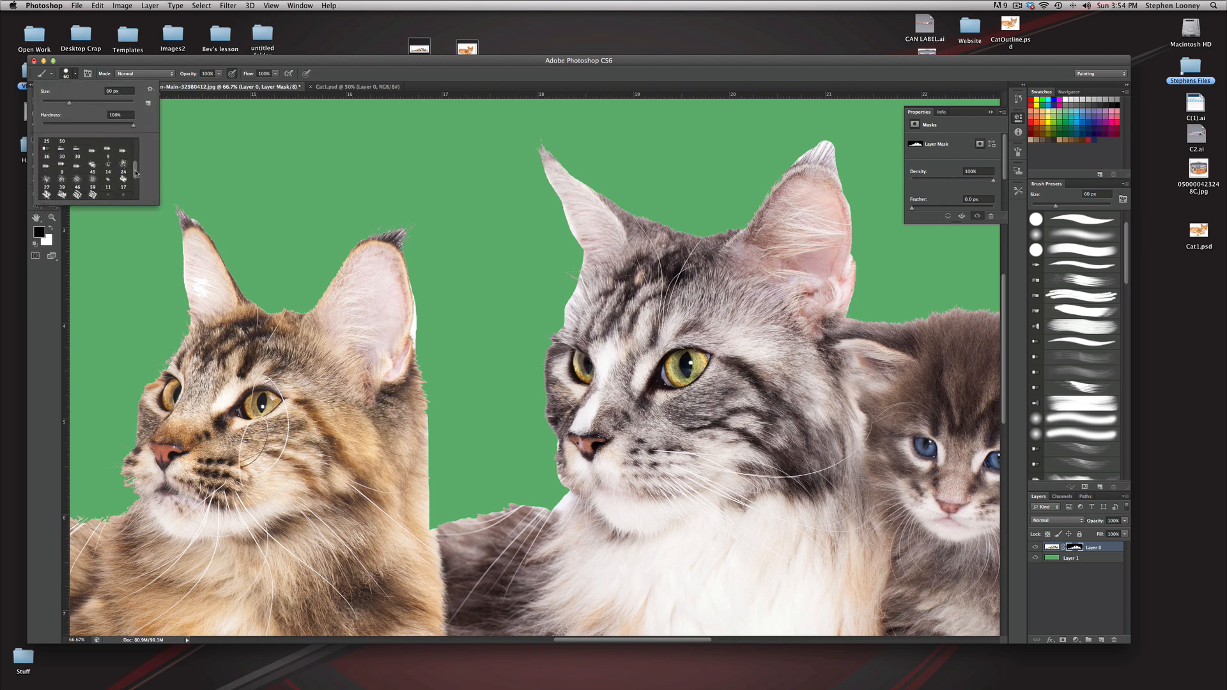
{"action": "left_click", "coordinate": [114, 169]}
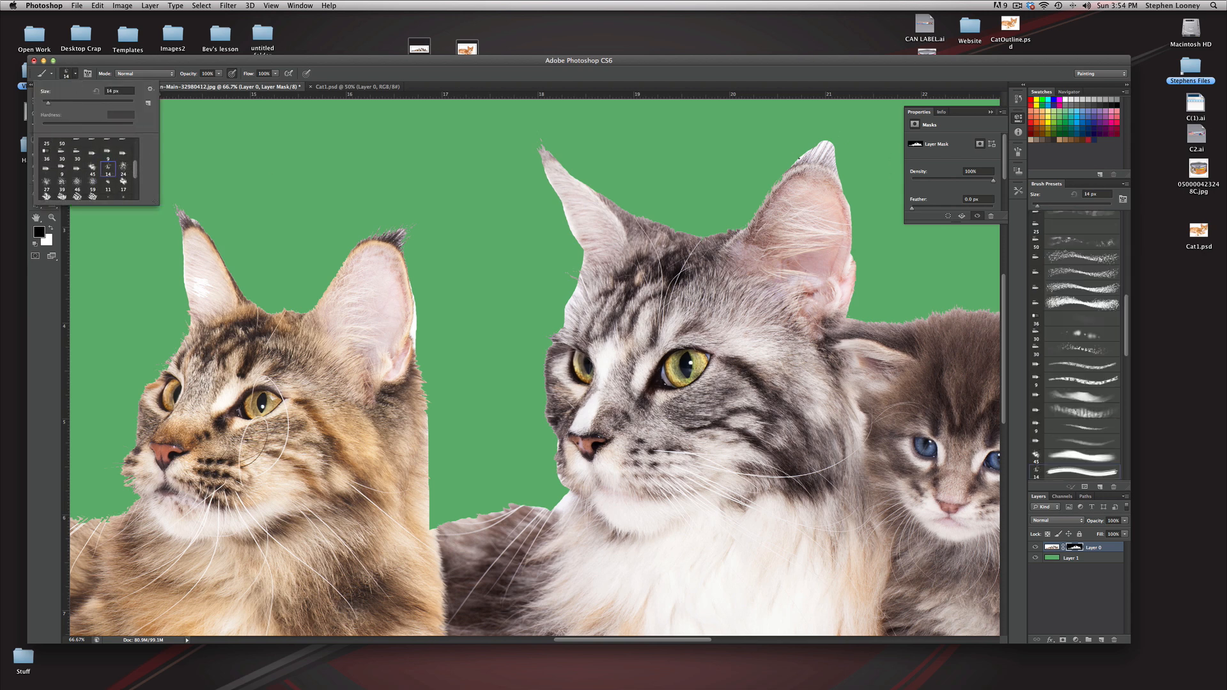
{"action": "key", "text": "bracketright"}
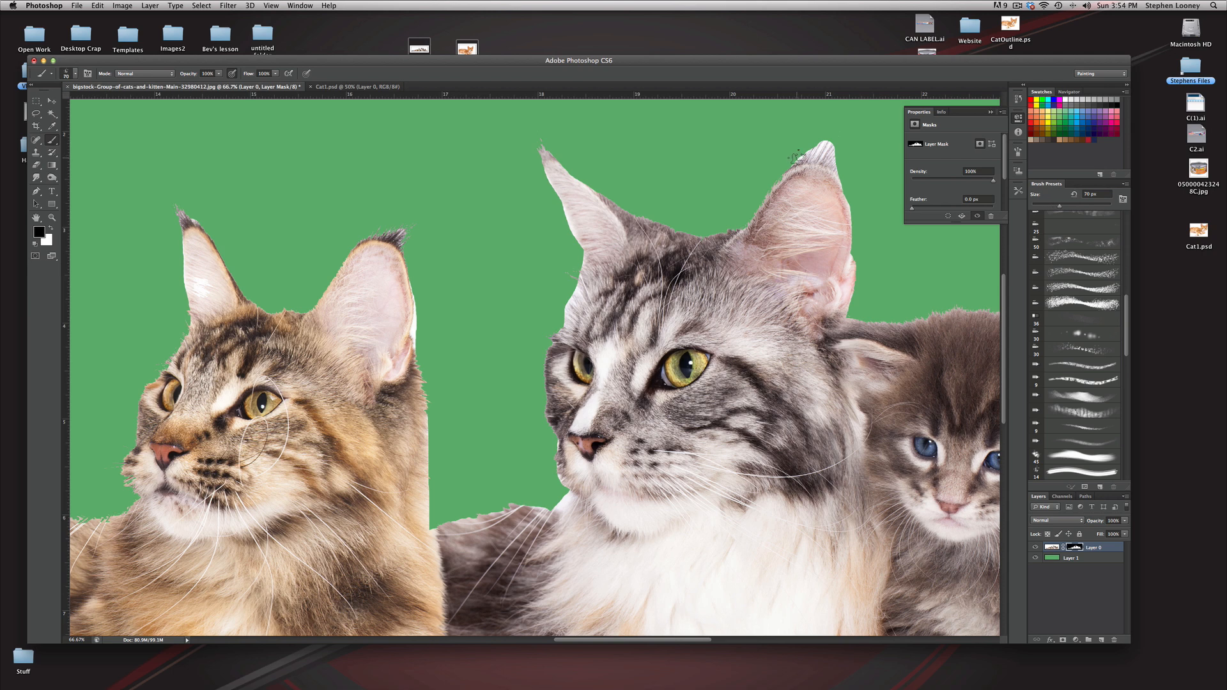
{"action": "left_click_drag", "start_coordinate": [809, 143], "coordinate": [828, 132]}
{"action": "scroll", "coordinate": [811, 212], "scroll_direction": "down", "scroll_amount": 1}
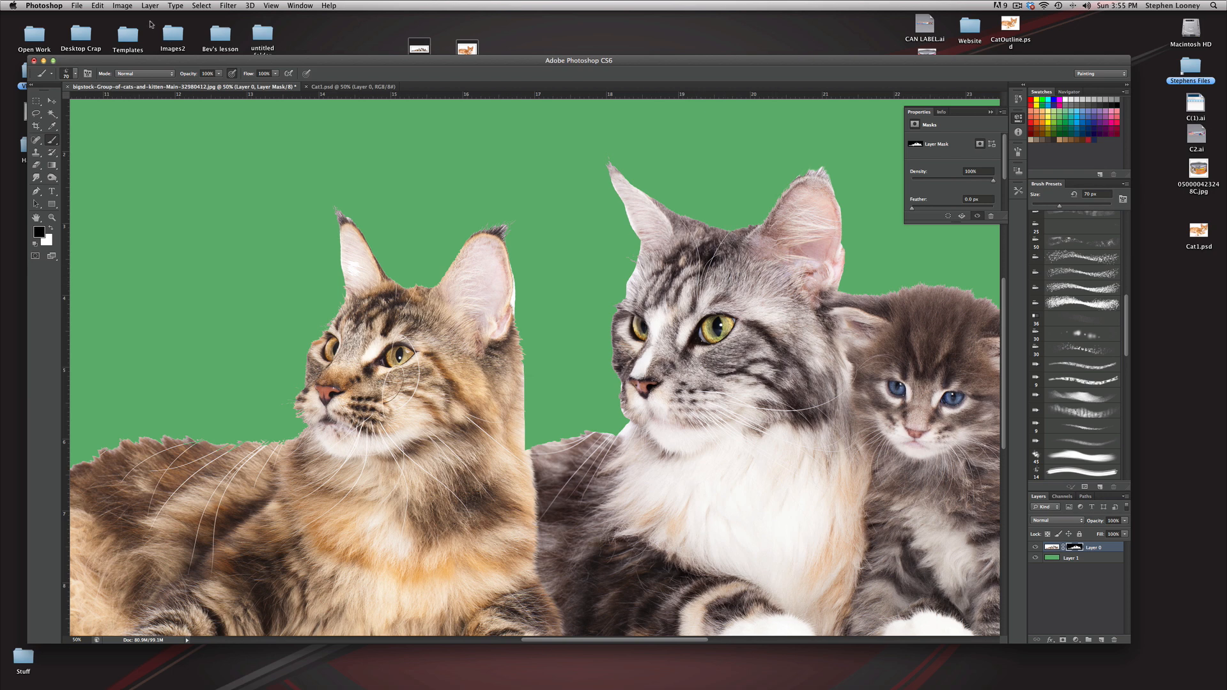
Step: Save the cat group as cat2.psd in Photoshop format with Maximize Compatibility on, and hide the green Layer 1
{"action": "left_click", "coordinate": [77, 5]}
{"action": "left_click", "coordinate": [96, 120]}
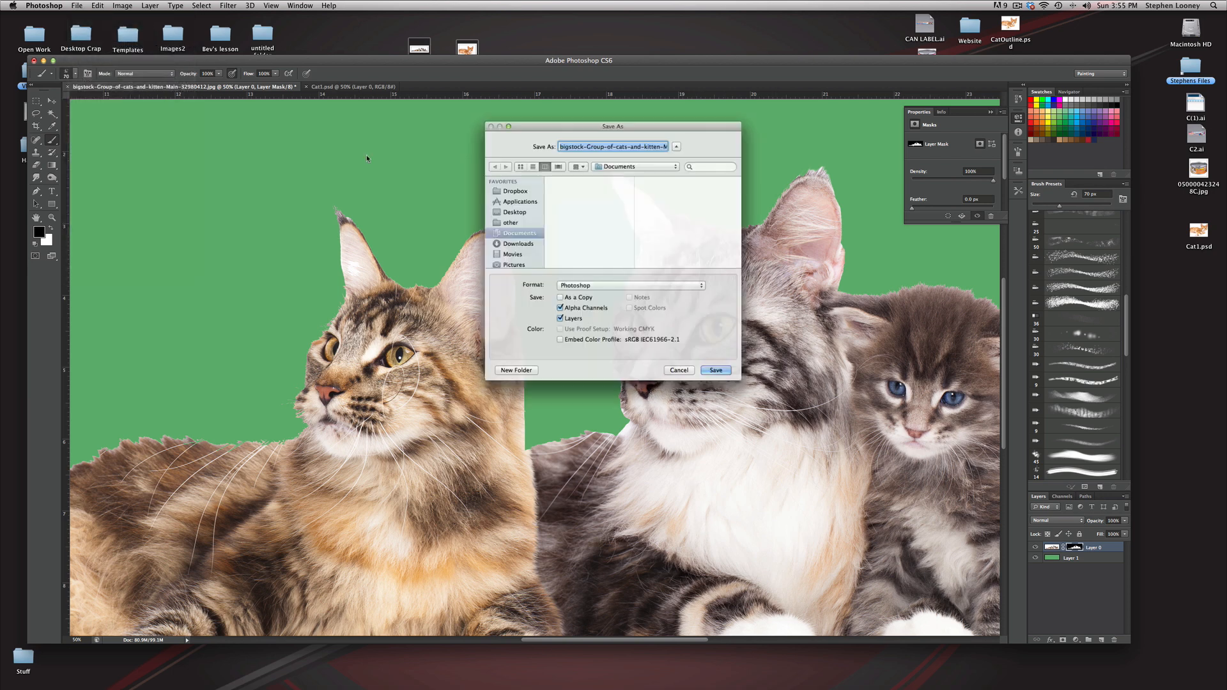
{"action": "type", "text": "Cat2"}
{"action": "key", "text": "Return"}
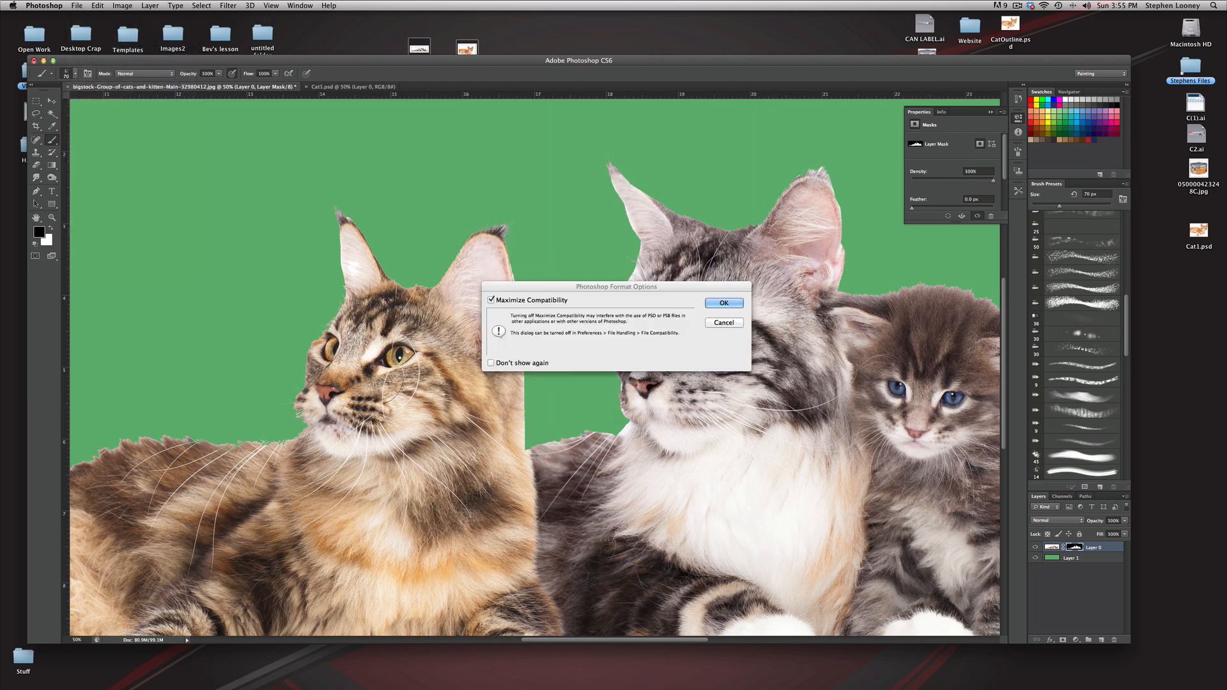
{"action": "key", "text": "Return"}
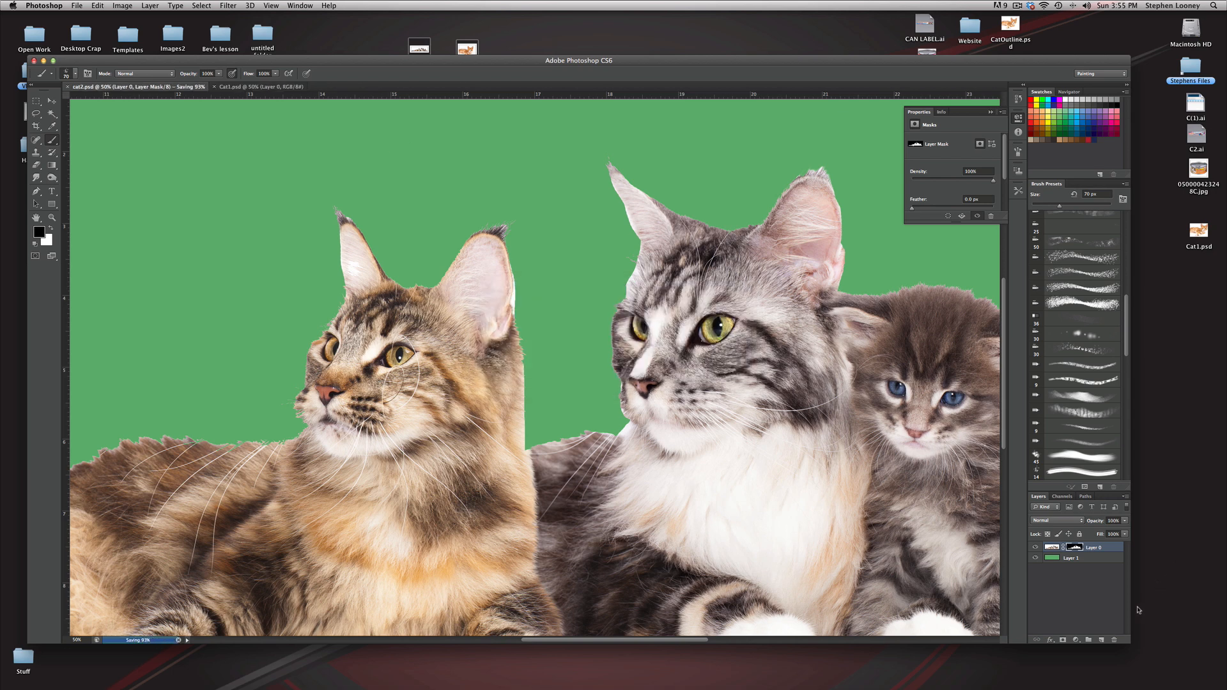
{"action": "left_click", "coordinate": [1035, 558]}
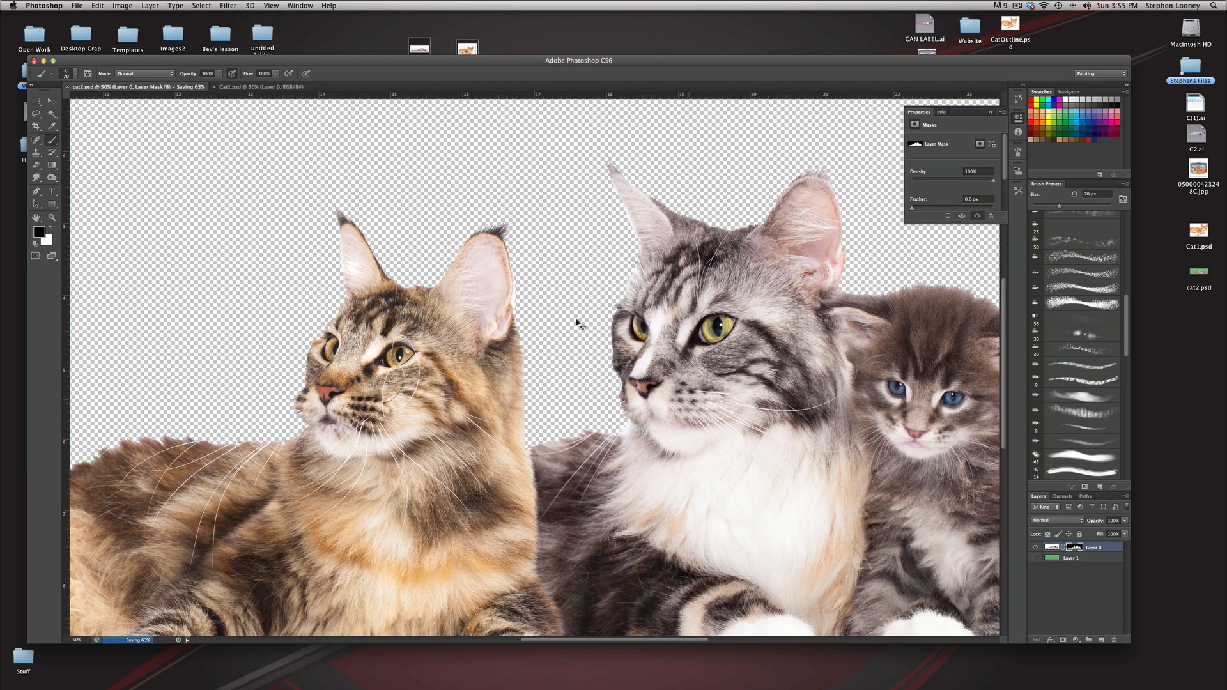
Step: Glance at the Cat1.psd document, minimize the Photoshop window and switch to Adobe Illustrator
{"action": "left_click", "coordinate": [235, 88]}
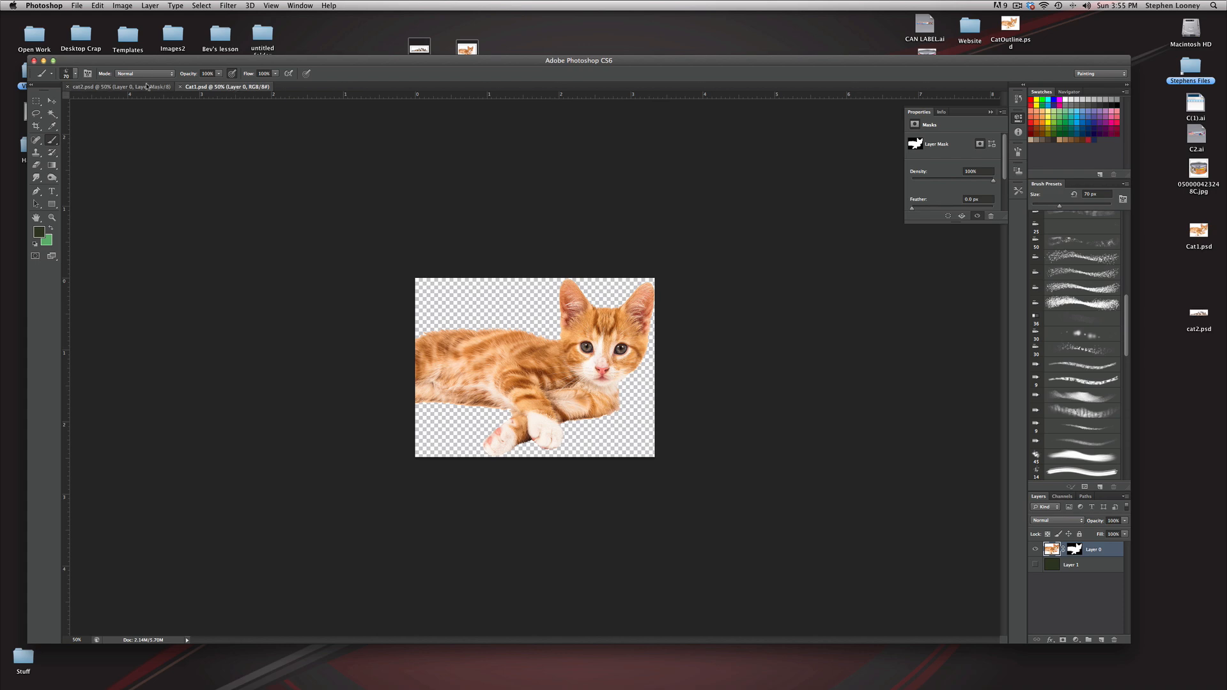
{"action": "left_click", "coordinate": [168, 87]}
{"action": "left_click", "coordinate": [44, 62]}
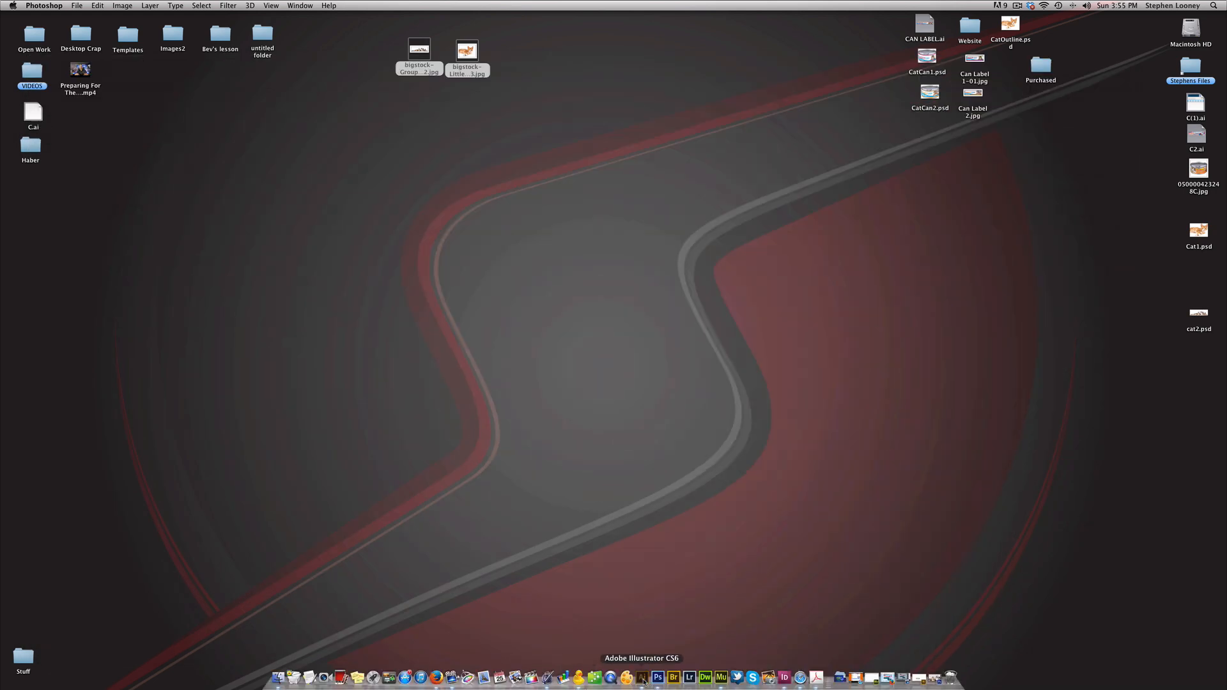
{"action": "left_click", "coordinate": [642, 678]}
{"action": "left_click", "coordinate": [701, 357]}
{"action": "left_click", "coordinate": [672, 360]}
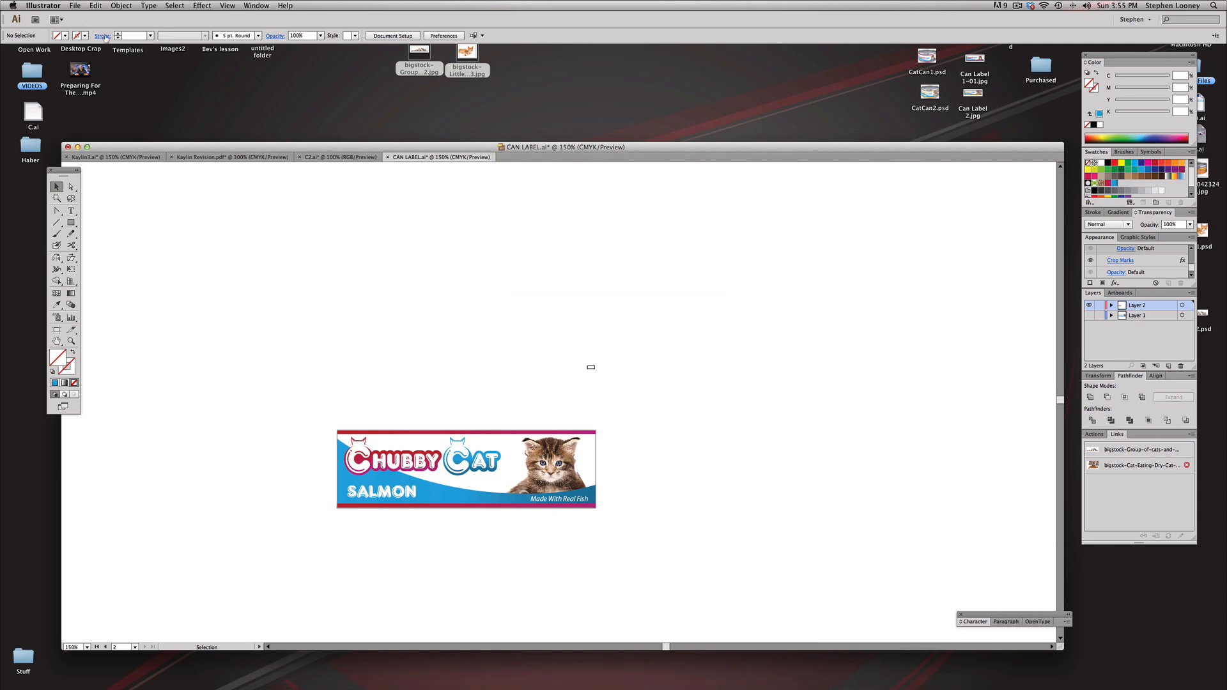
Step: Create a new CMYK document with one artboard, 5 in wide and 1.5 in high
{"action": "left_click", "coordinate": [76, 5]}
{"action": "left_click", "coordinate": [89, 18]}
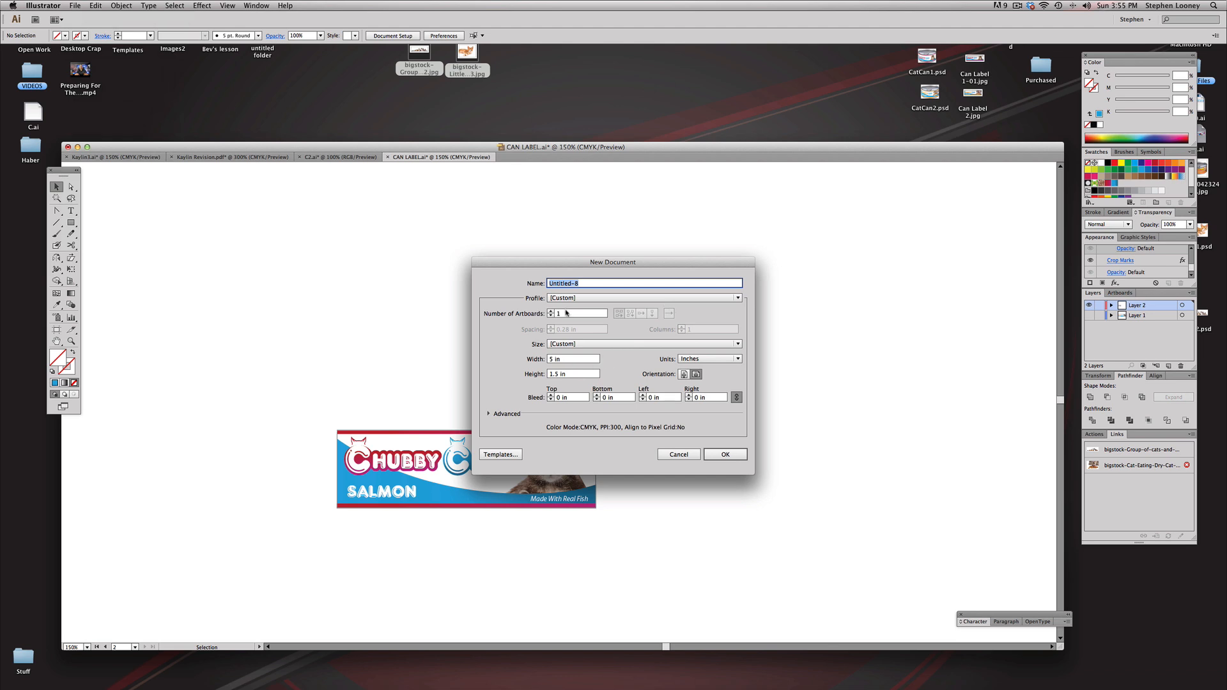
{"action": "left_click", "coordinate": [574, 359]}
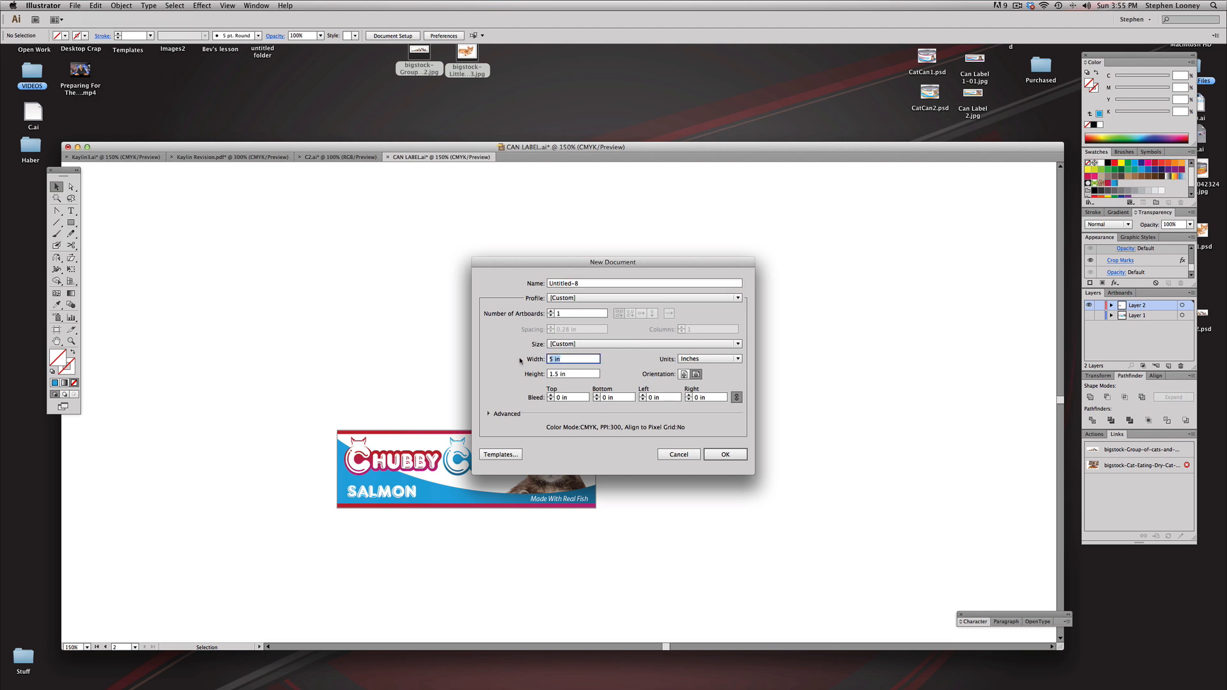
{"action": "left_click", "coordinate": [575, 374]}
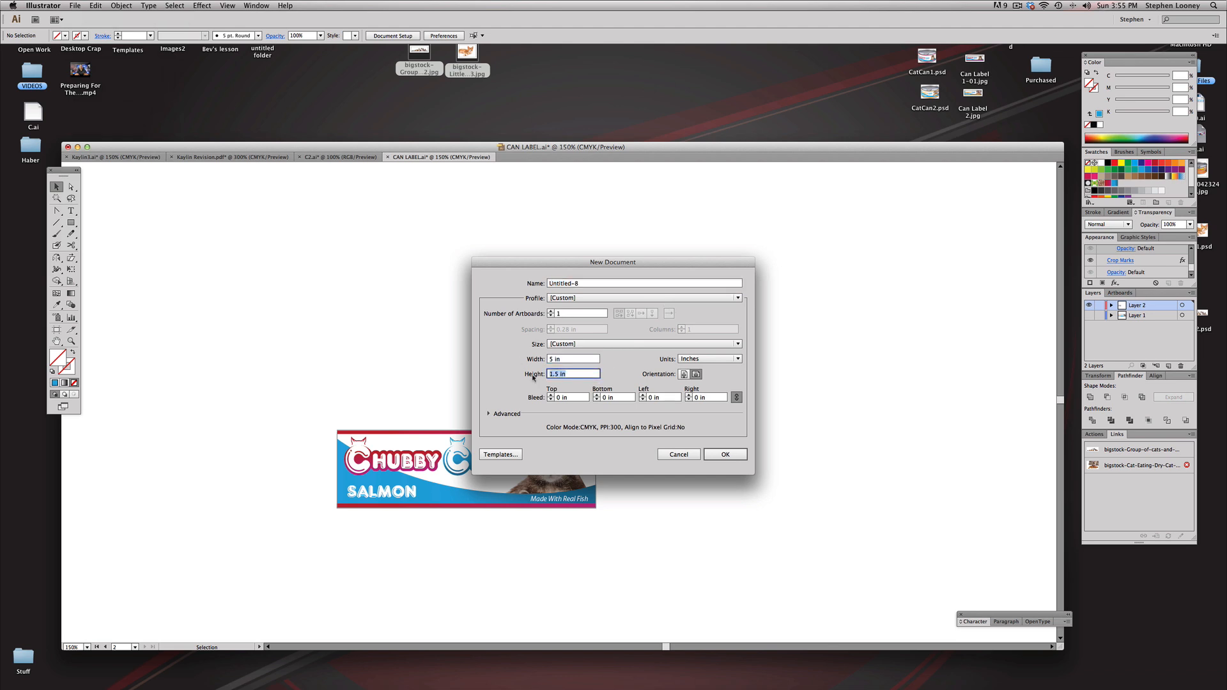
{"action": "left_click", "coordinate": [727, 457]}
{"action": "left_click", "coordinate": [575, 357], "text": "alt+super"}
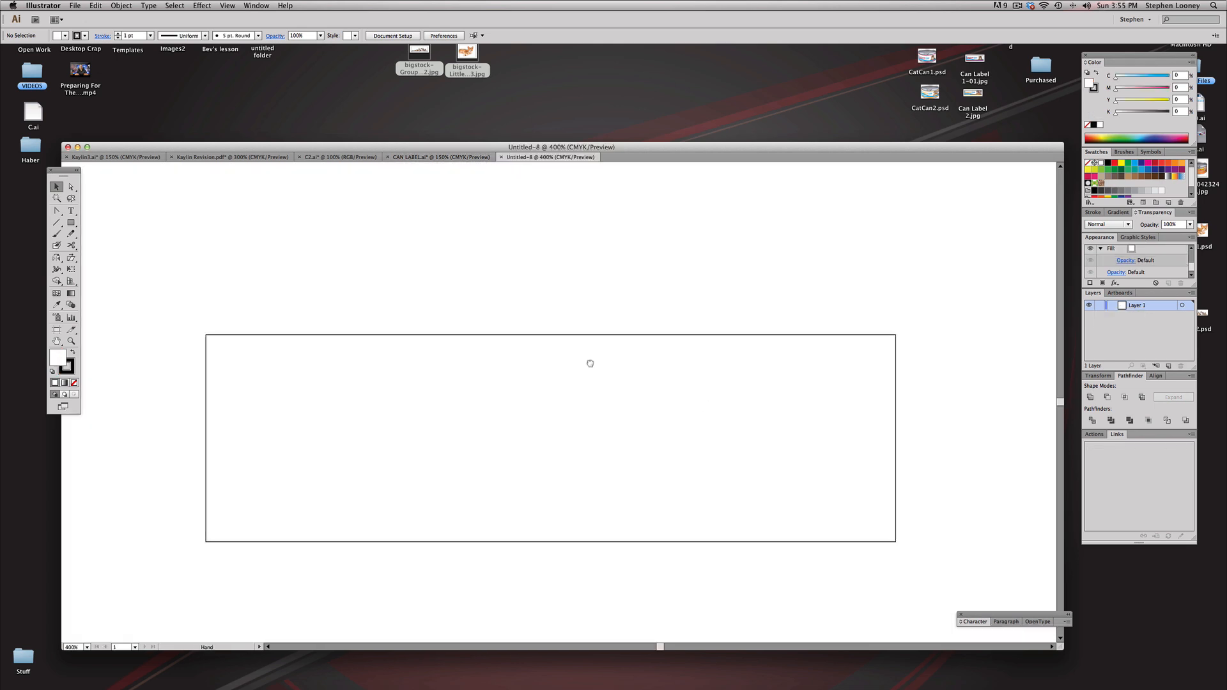
Step: Copy the finished Chubby Cat label from CAN LABEL.ai into the new document and place it above the artboard as a reference
{"action": "left_click", "coordinate": [440, 157]}
{"action": "left_click_drag", "start_coordinate": [294, 407], "coordinate": [628, 512]}
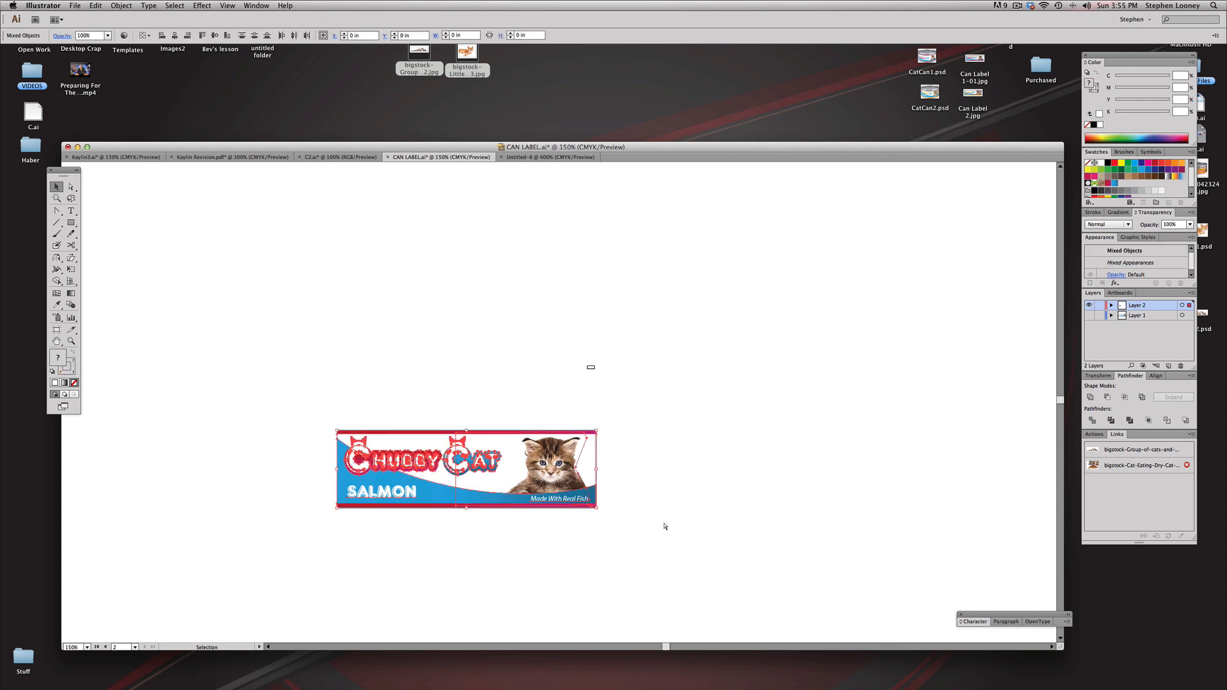
{"action": "left_click", "coordinate": [547, 157]}
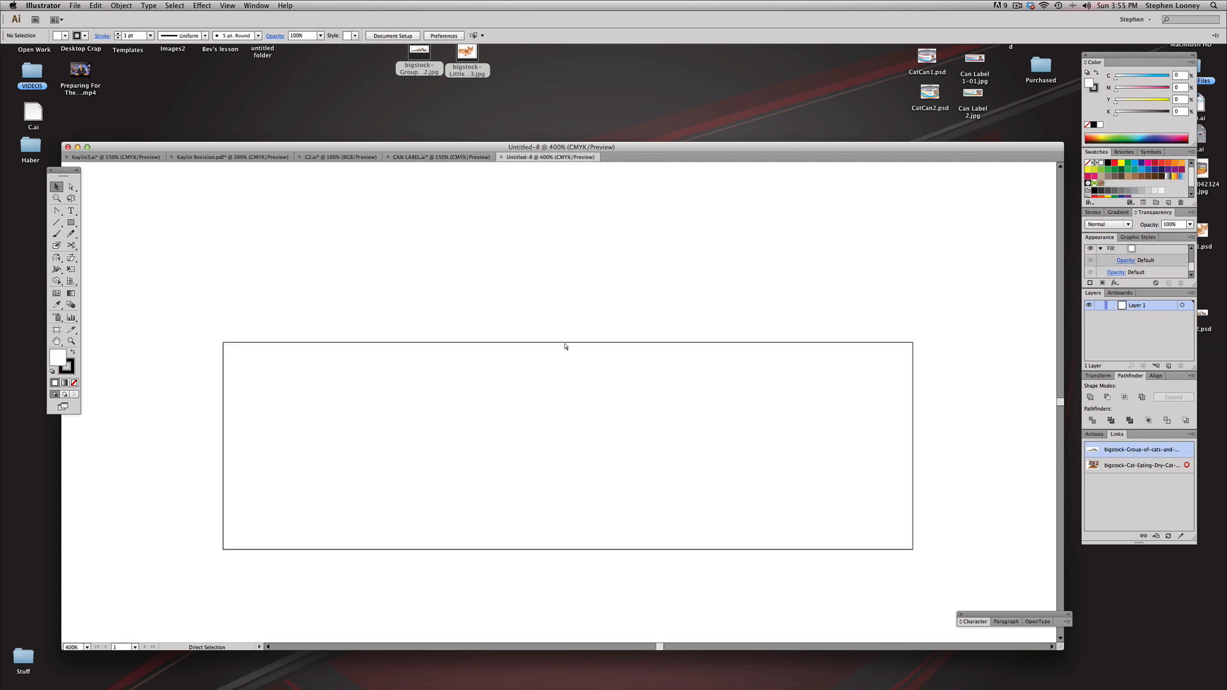
{"action": "key", "text": "ctrl+v"}
{"action": "left_click_drag", "start_coordinate": [244, 565], "coordinate": [838, 279]}
{"action": "key", "text": "ctrl+minus"}
{"action": "left_click_drag", "start_coordinate": [643, 360], "coordinate": [649, 345]}
{"action": "left_click_drag", "start_coordinate": [715, 320], "coordinate": [712, 318]}
{"action": "left_click", "coordinate": [858, 319]}
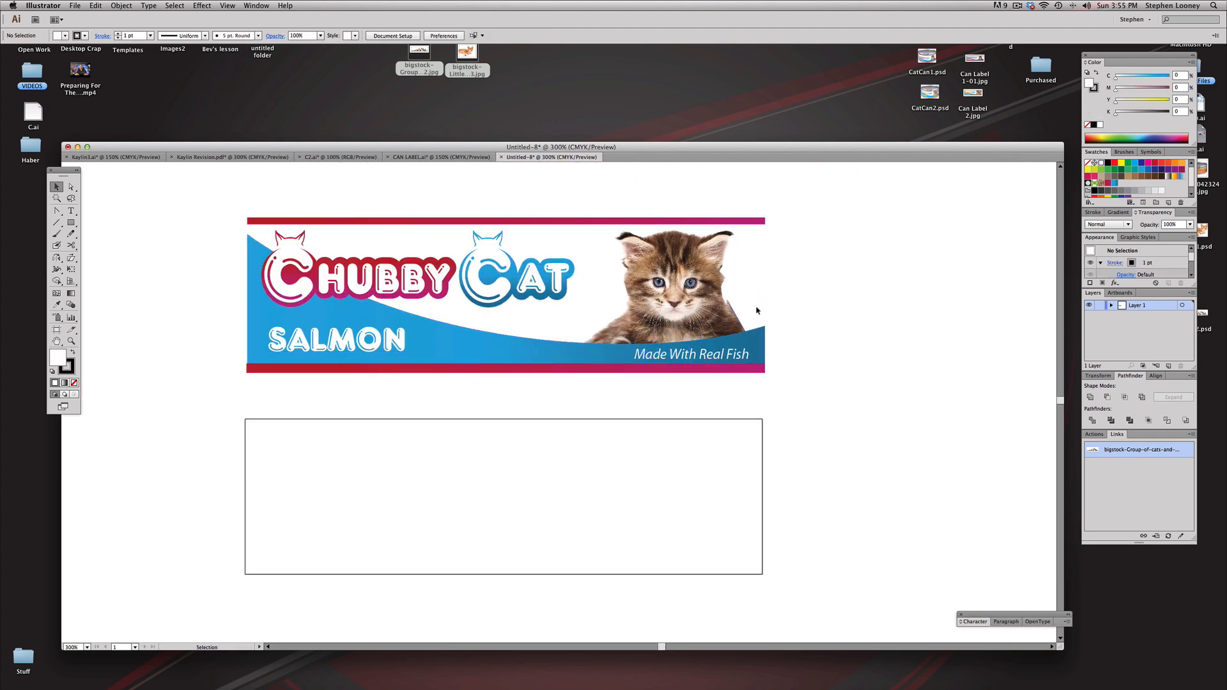
Step: Edit the artboard through the document setup, setting its height to 2 in, and return to the Selection tool
{"action": "left_click", "coordinate": [389, 37]}
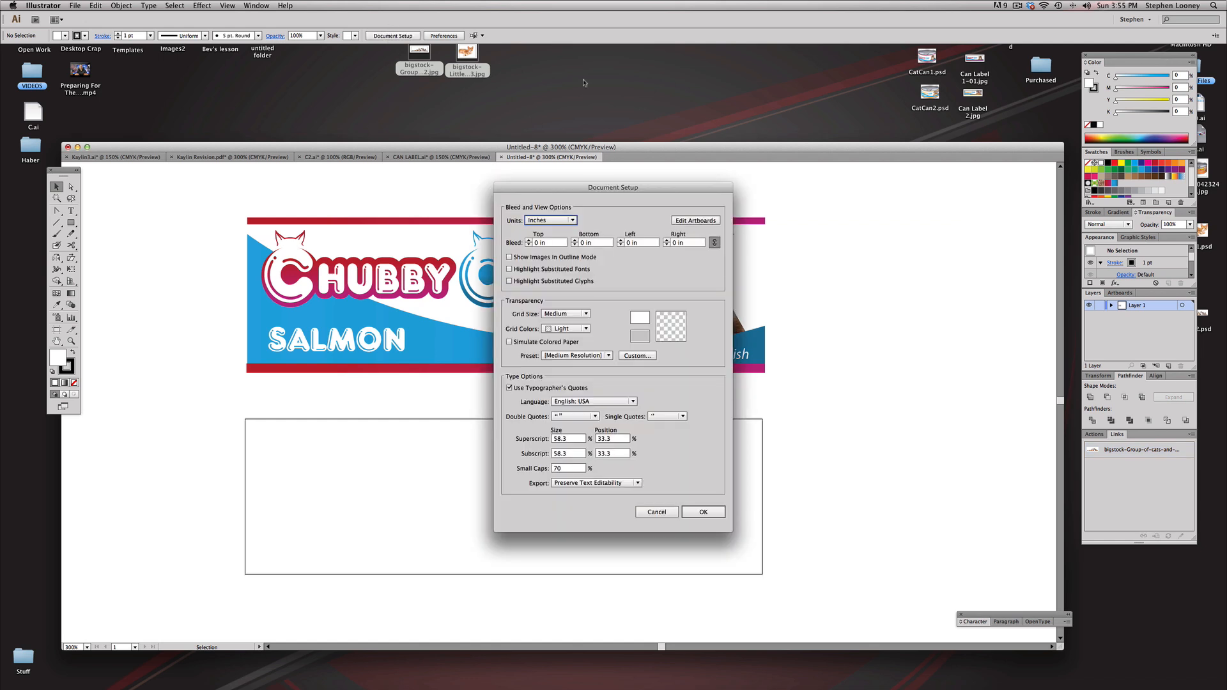
{"action": "left_click", "coordinate": [696, 221]}
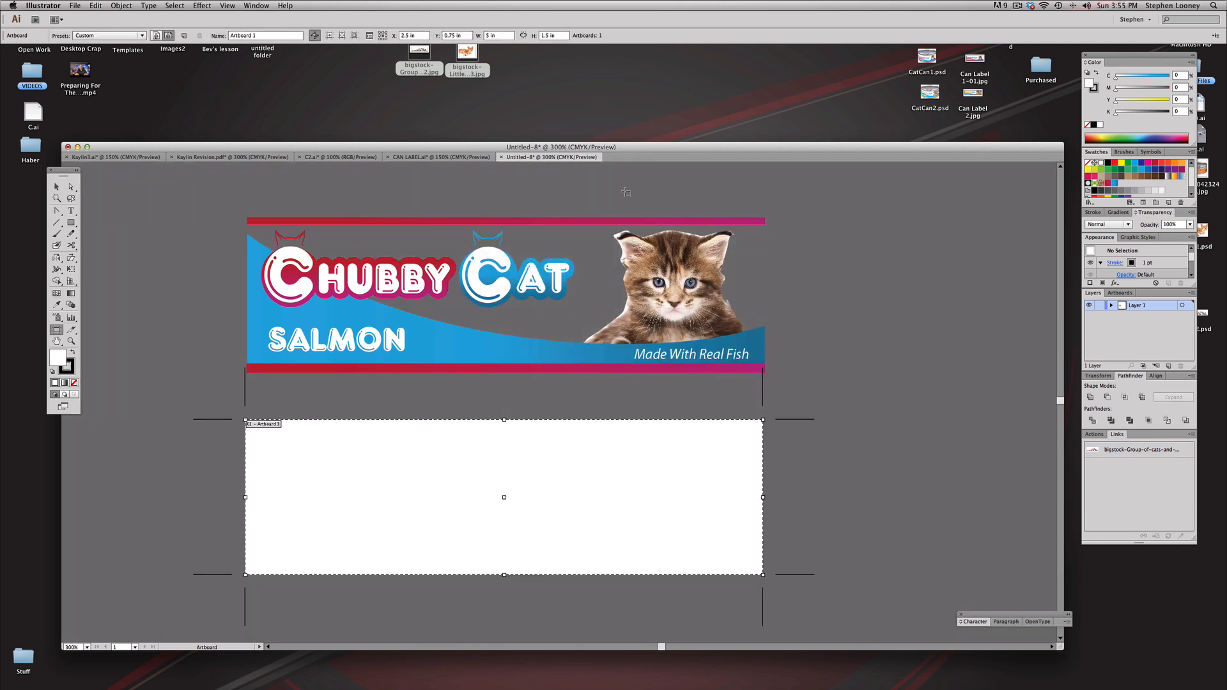
{"action": "left_click", "coordinate": [549, 37]}
{"action": "type", "text": "2"}
{"action": "left_click", "coordinate": [63, 188]}
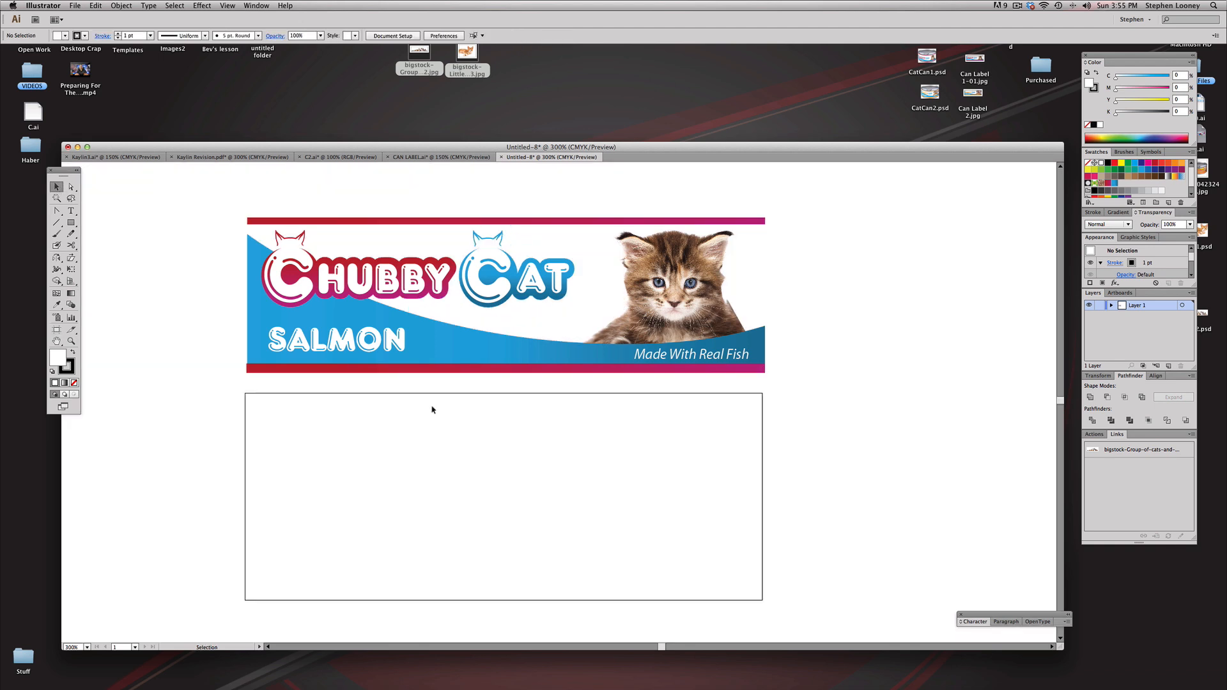
{"action": "left_click_drag", "start_coordinate": [577, 382], "coordinate": [582, 439]}
{"action": "left_click_drag", "start_coordinate": [204, 257], "coordinate": [760, 385]}
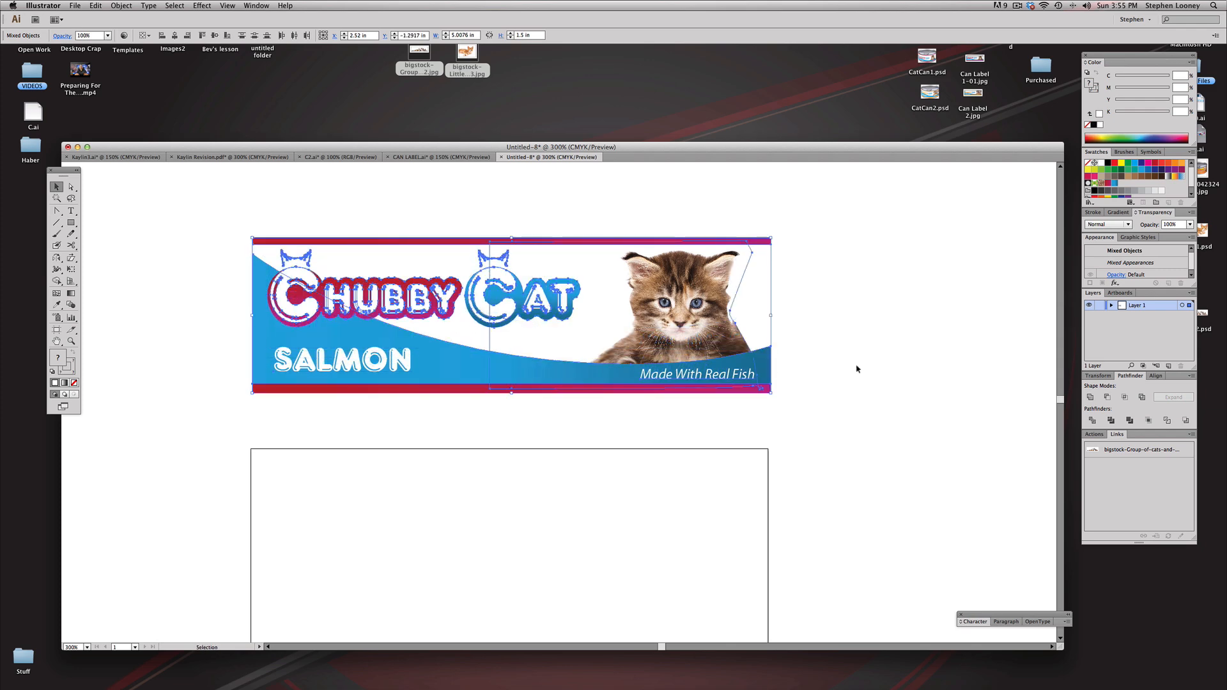
{"action": "left_click", "coordinate": [857, 368]}
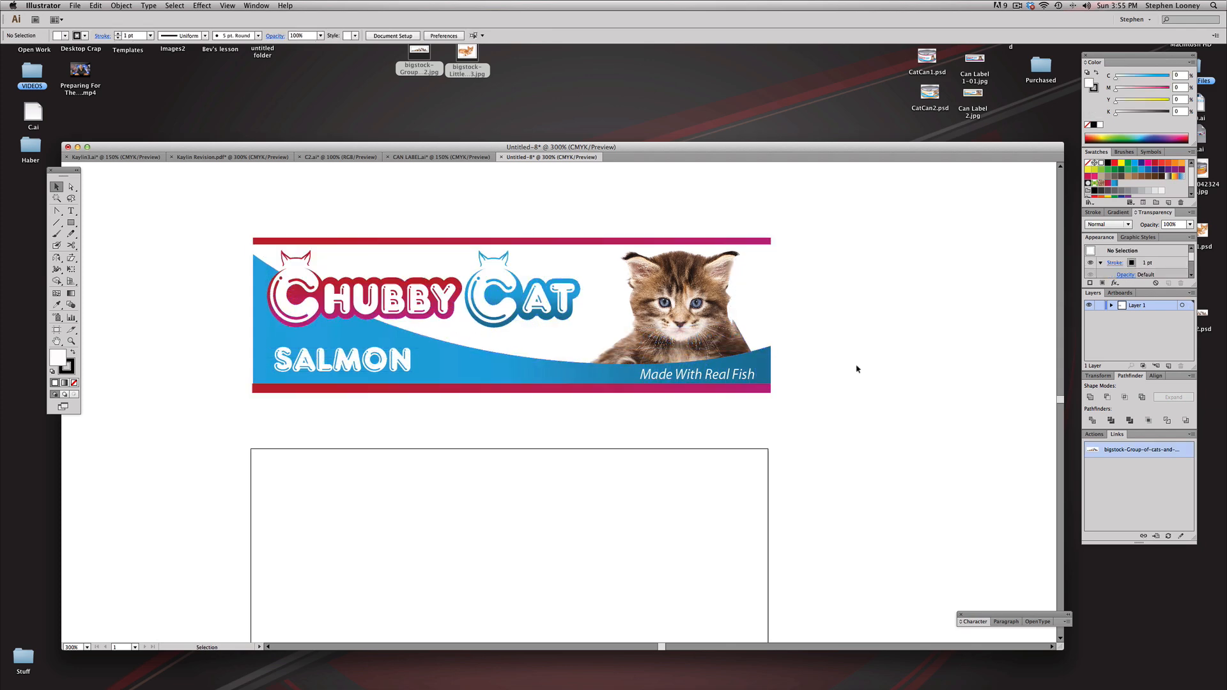
{"action": "left_click", "coordinate": [439, 311]}
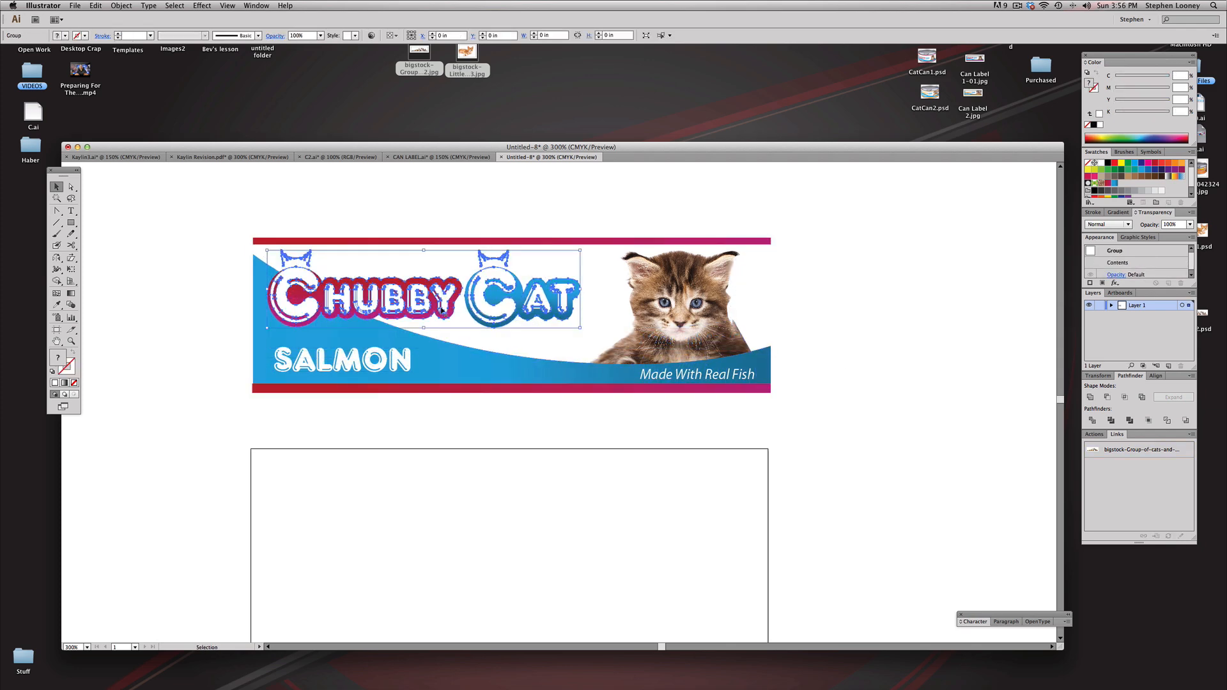
{"action": "left_click", "coordinate": [435, 214]}
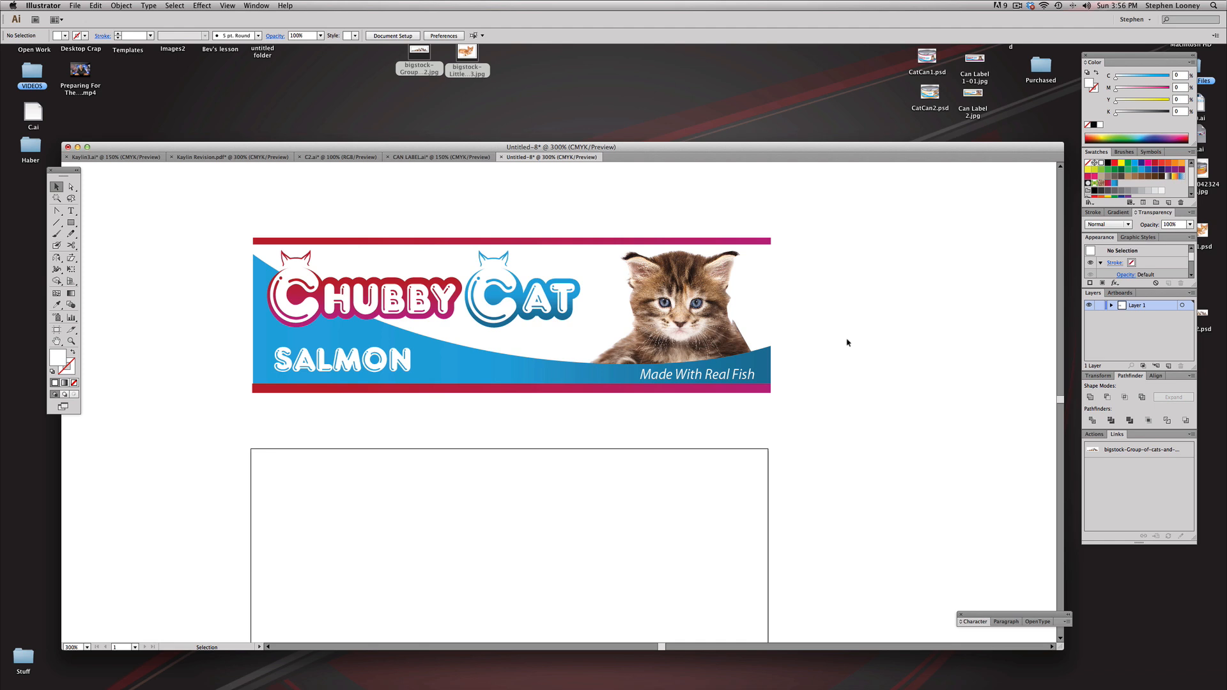
Step: Copy the Chubby Cat logo from the reference label and place the duplicate in the upper-left area of the empty artboard
{"action": "left_click", "coordinate": [540, 328]}
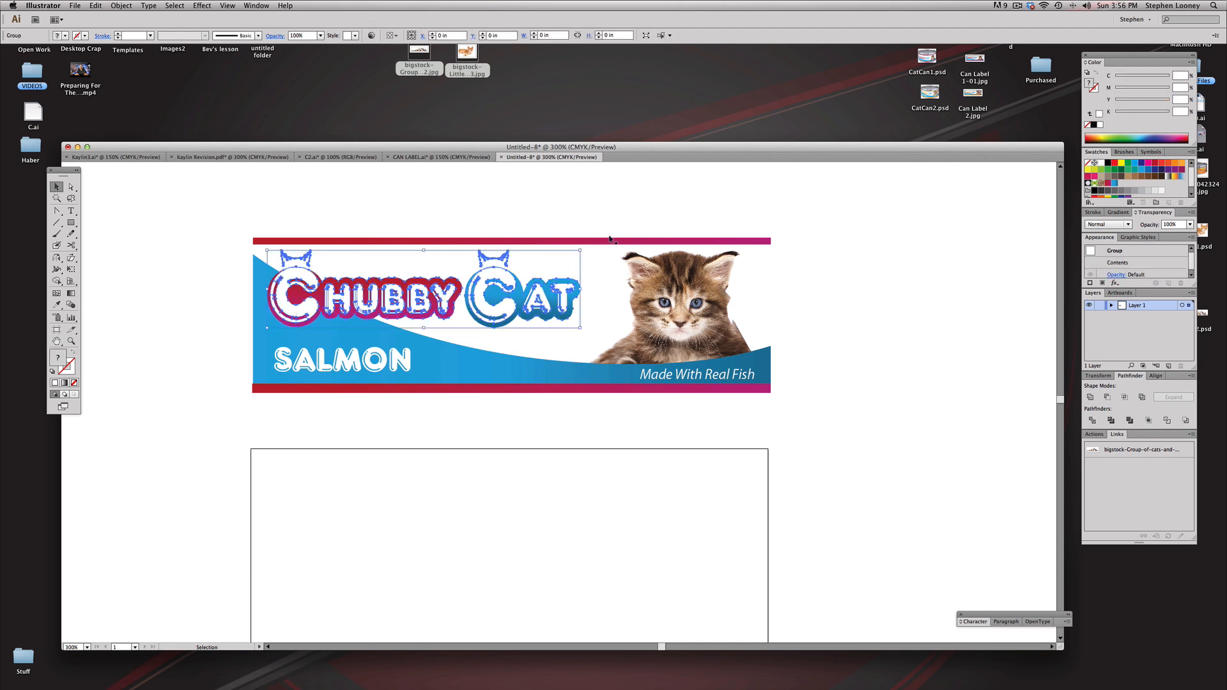
{"action": "left_click", "coordinate": [684, 208]}
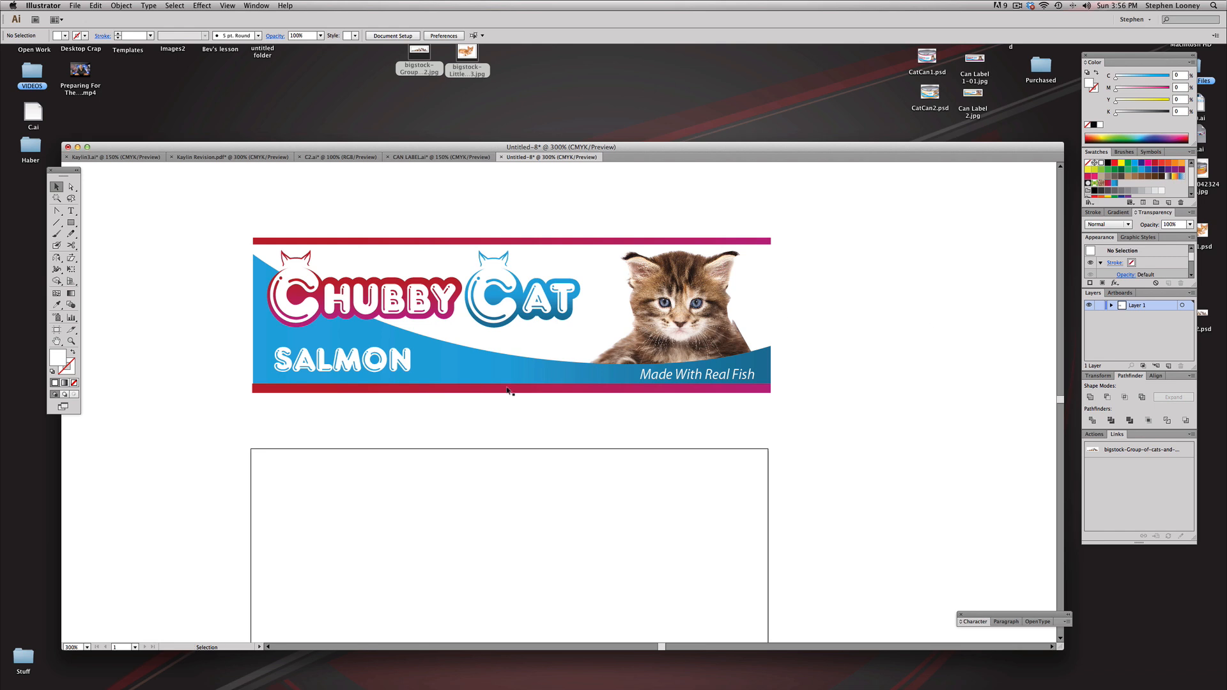
{"action": "key", "text": "super+v"}
{"action": "left_click_drag", "start_coordinate": [516, 408], "coordinate": [334, 429]}
{"action": "left_click", "coordinate": [236, 480]}
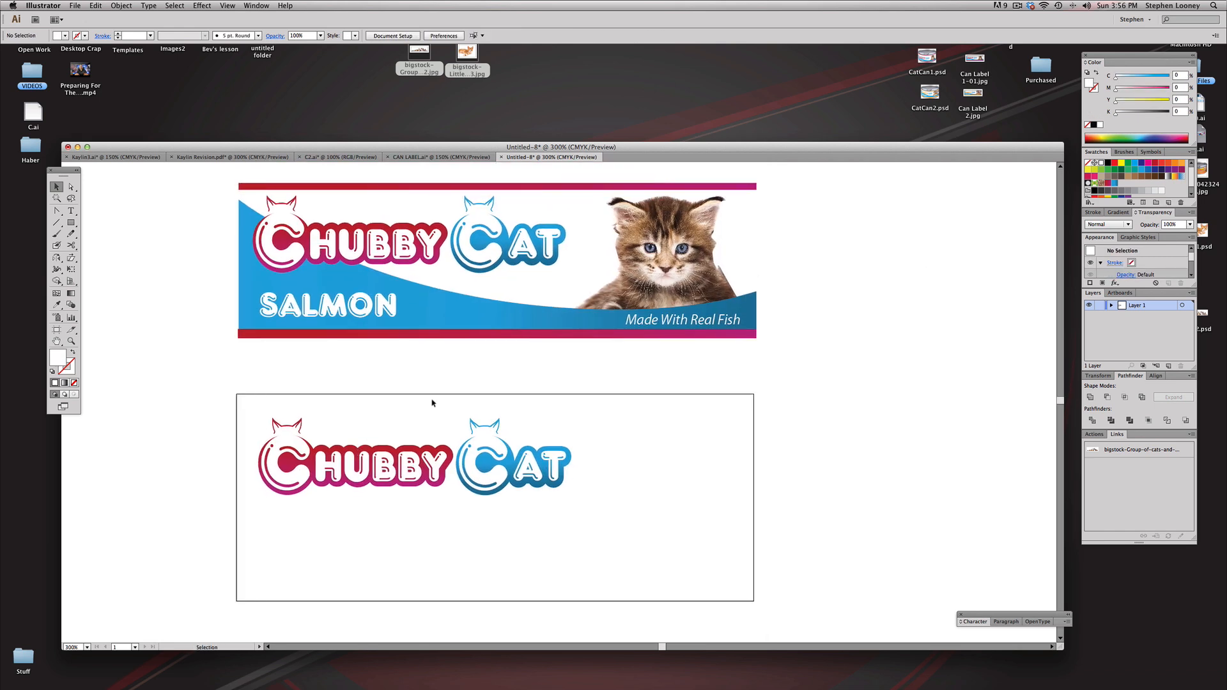
Step: Draw a 5 x 2 in rectangle covering the artboard and fill it with the blue gradient sampled from the reference label
{"action": "left_click", "coordinate": [71, 224]}
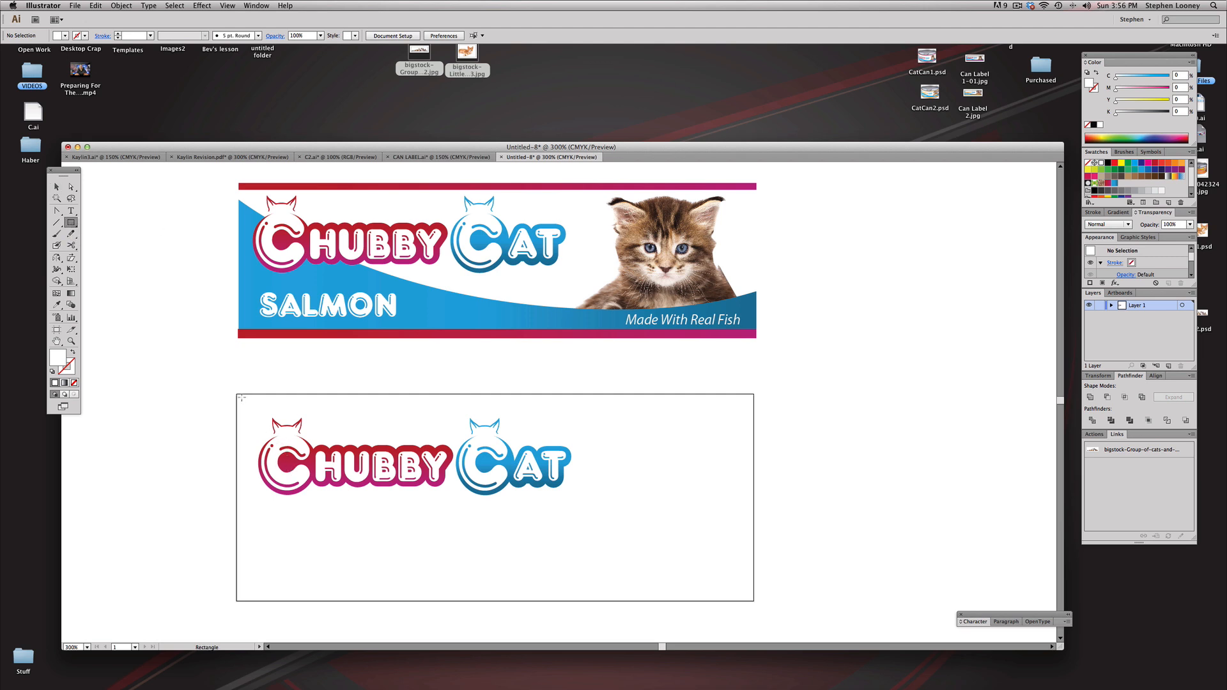
{"action": "left_click_drag", "start_coordinate": [235, 394], "coordinate": [754, 601]}
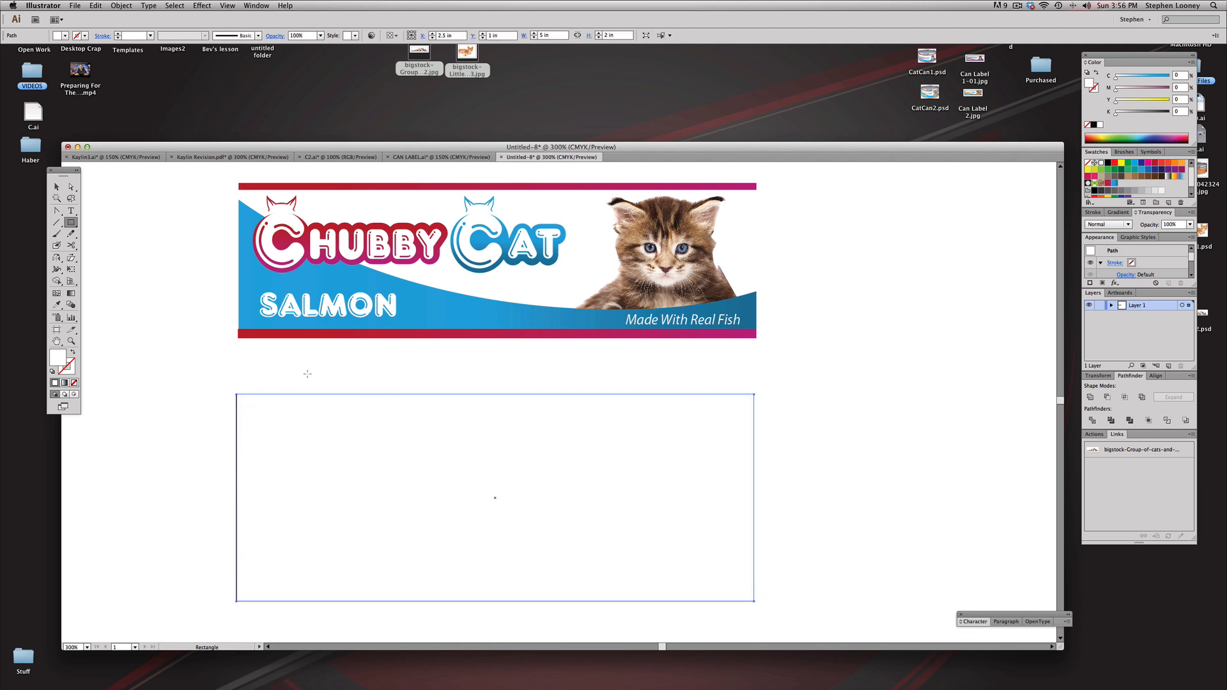
{"action": "left_click", "coordinate": [57, 304]}
{"action": "left_click", "coordinate": [244, 281]}
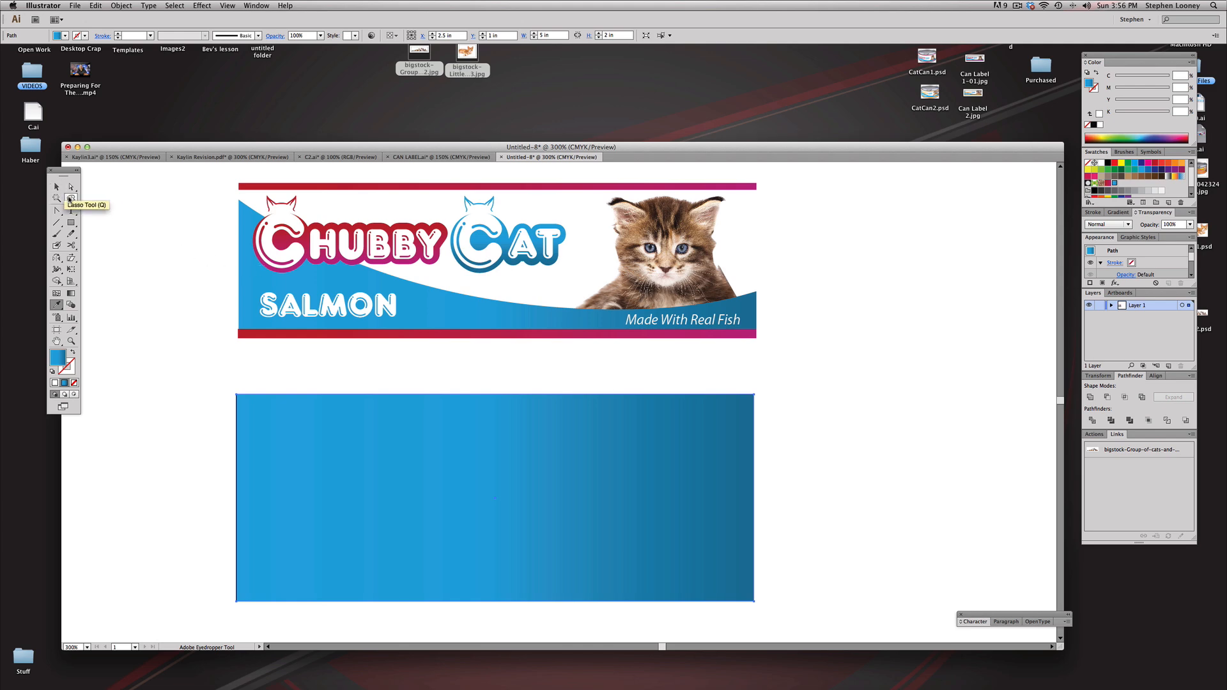
Step: Add an anchor point midway along the blue rectangle's top edge, pull it well down, and lower the top-right corner to nearly the same level
{"action": "left_click_drag", "start_coordinate": [62, 216], "coordinate": [108, 224]}
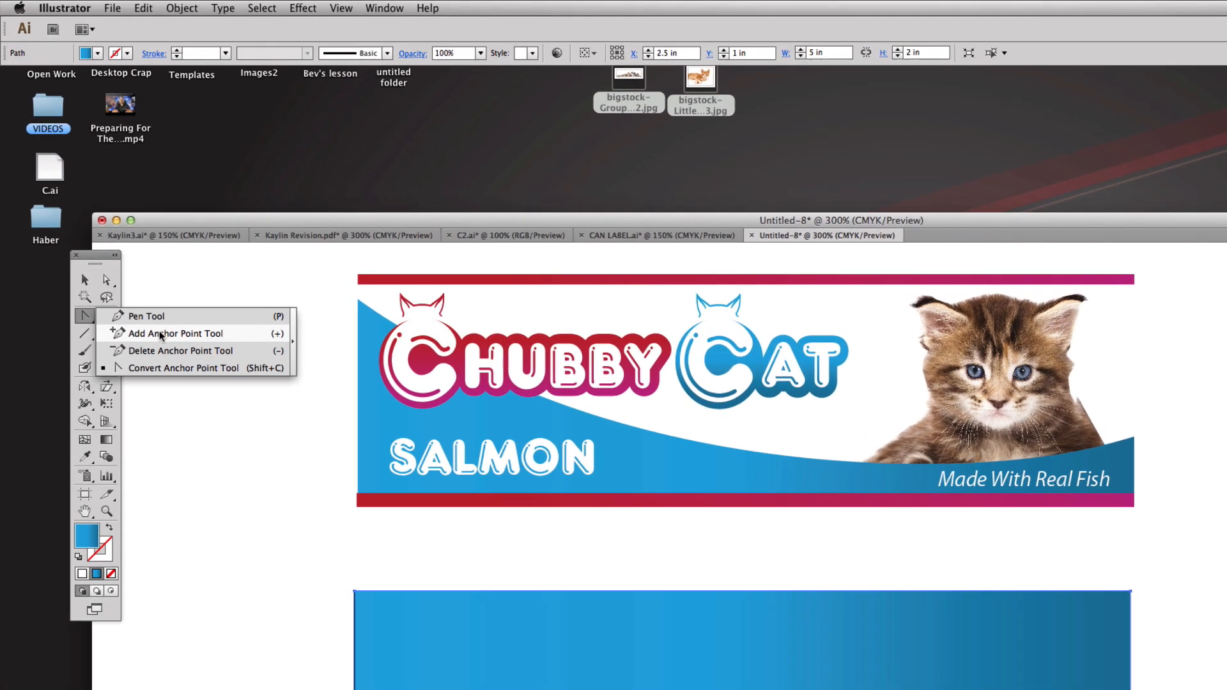
{"action": "left_click_drag", "start_coordinate": [160, 335], "coordinate": [161, 335]}
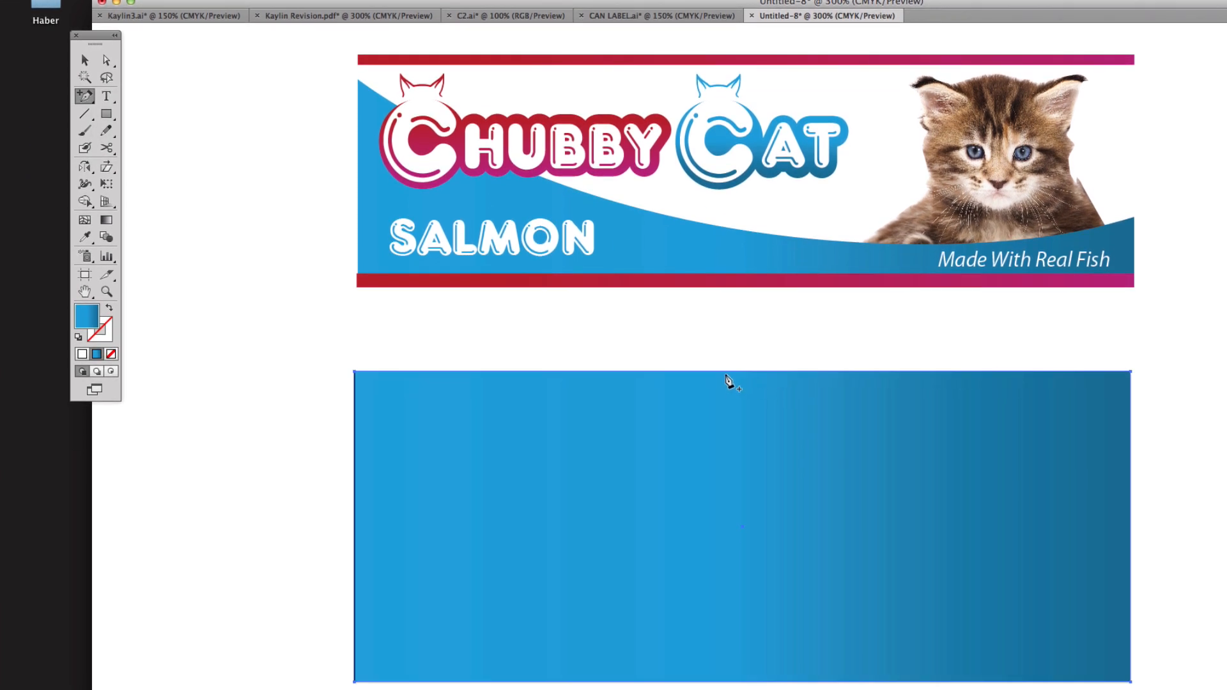
{"action": "left_click", "coordinate": [733, 371]}
{"action": "key", "text": "a"}
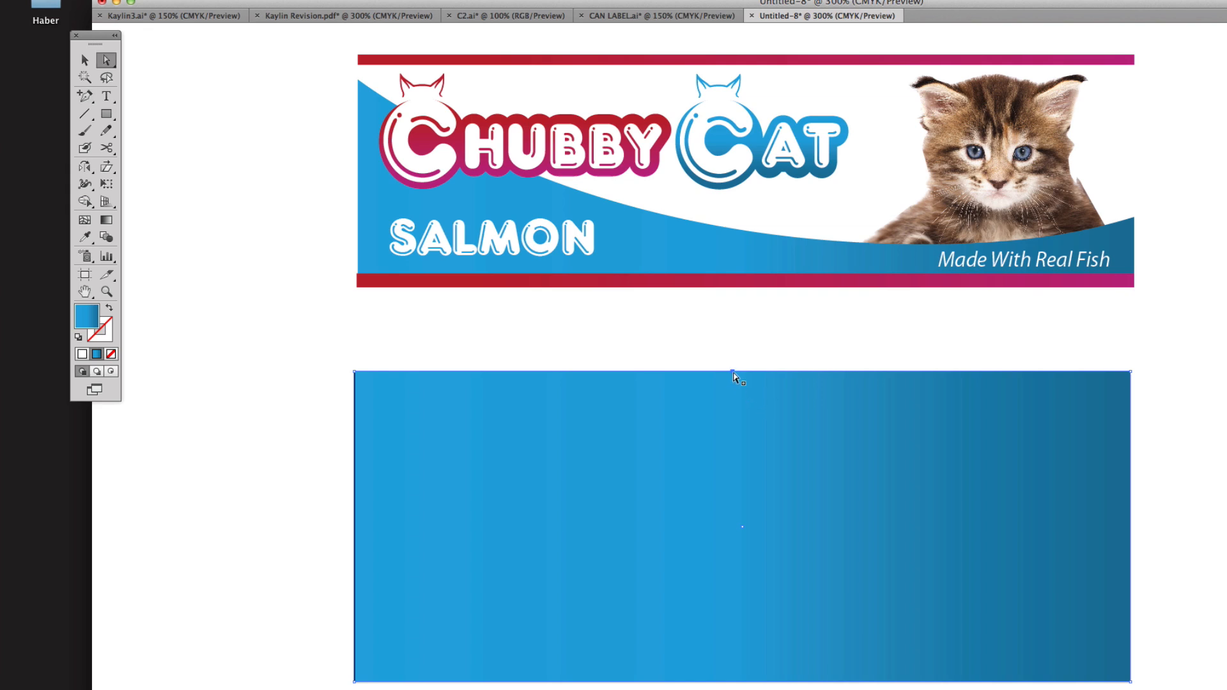
{"action": "left_click_drag", "start_coordinate": [732, 370], "coordinate": [733, 397]}
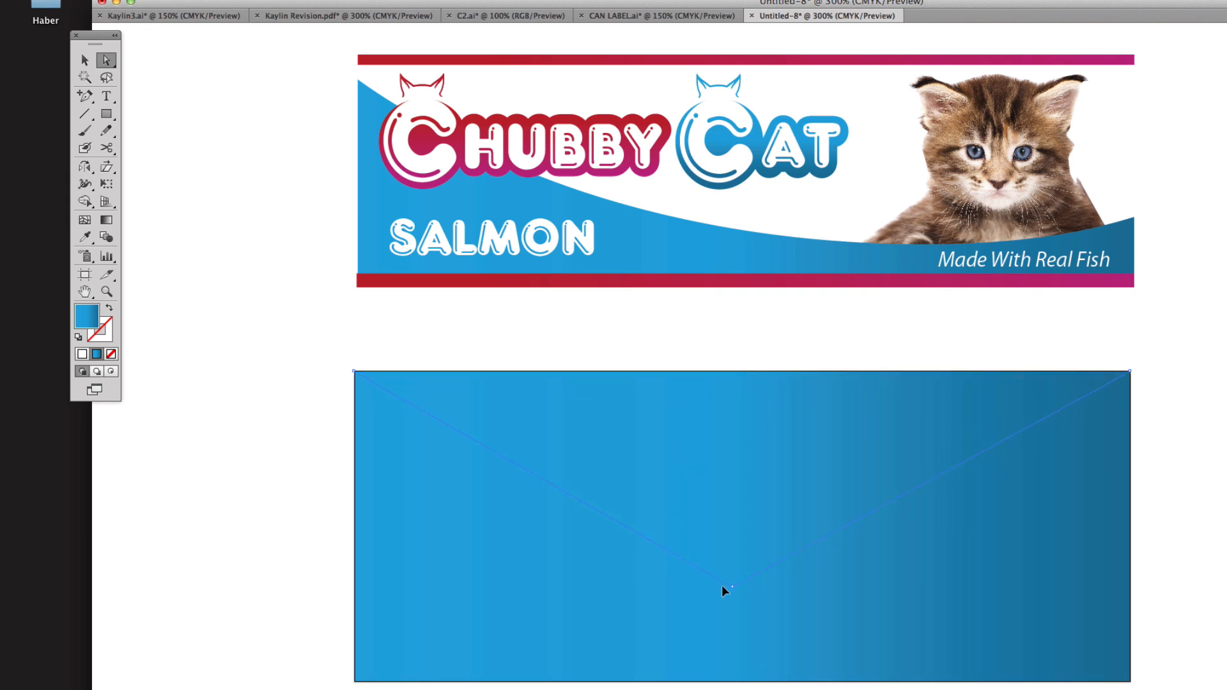
{"action": "left_click_drag", "start_coordinate": [722, 584], "coordinate": [722, 585]}
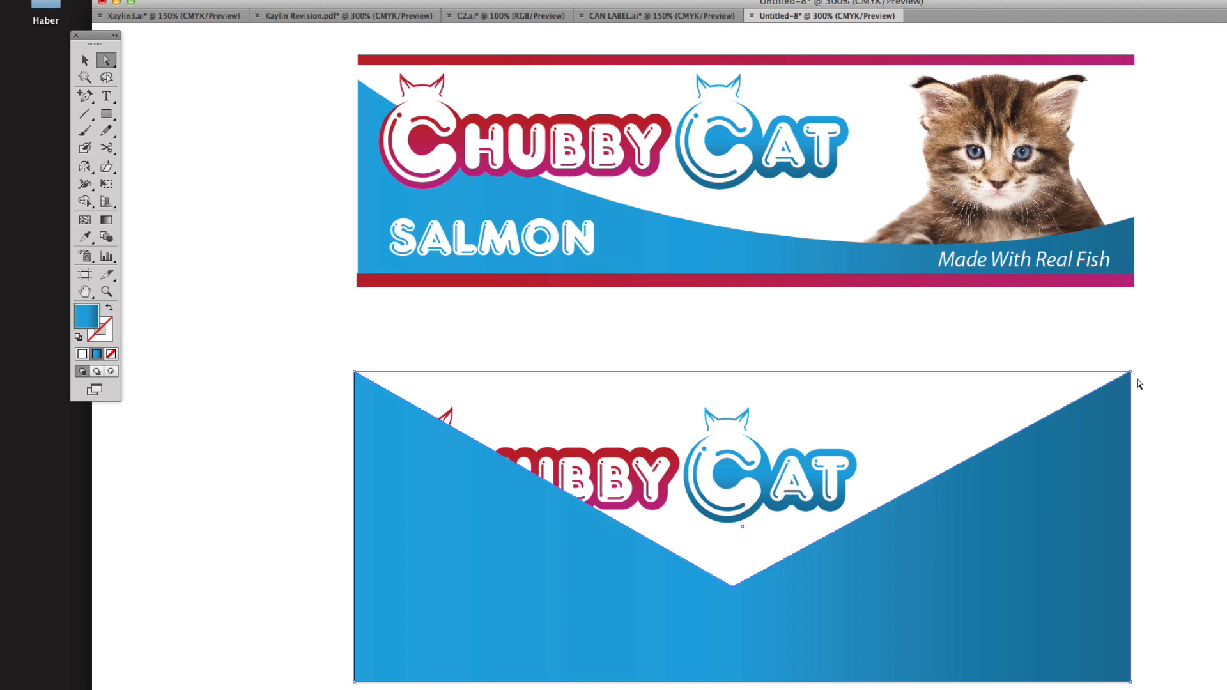
{"action": "left_click_drag", "start_coordinate": [1131, 371], "coordinate": [1133, 482]}
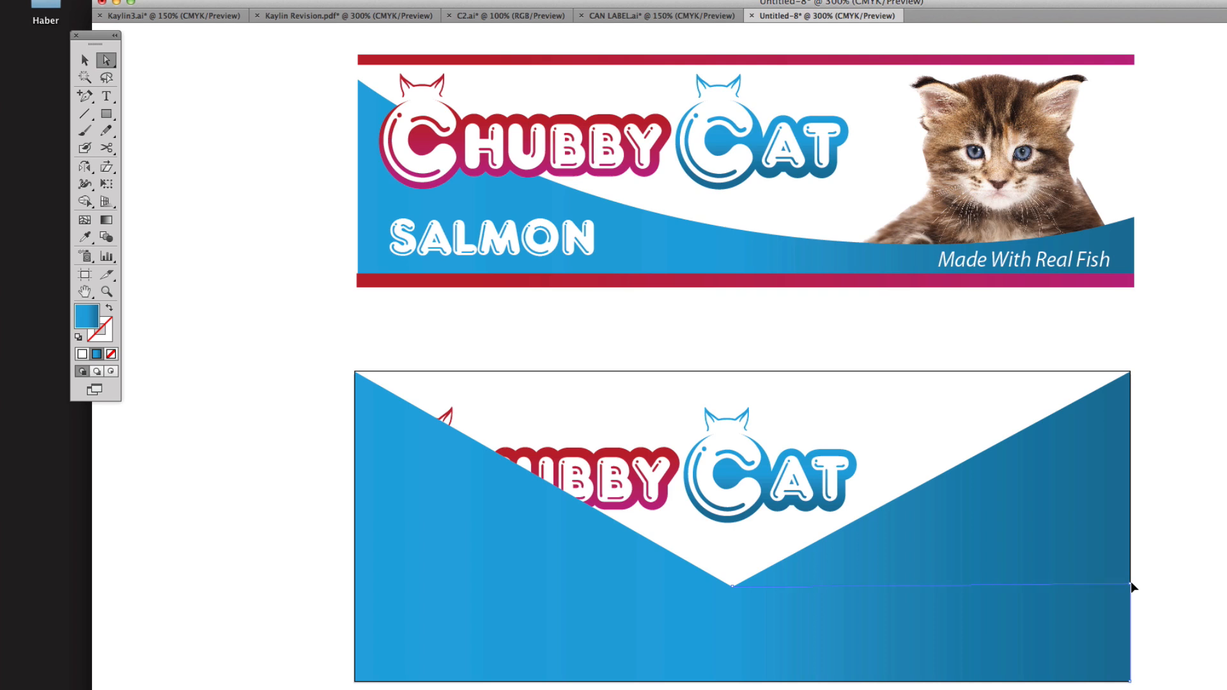
{"action": "left_click_drag", "start_coordinate": [1131, 581], "coordinate": [1131, 579]}
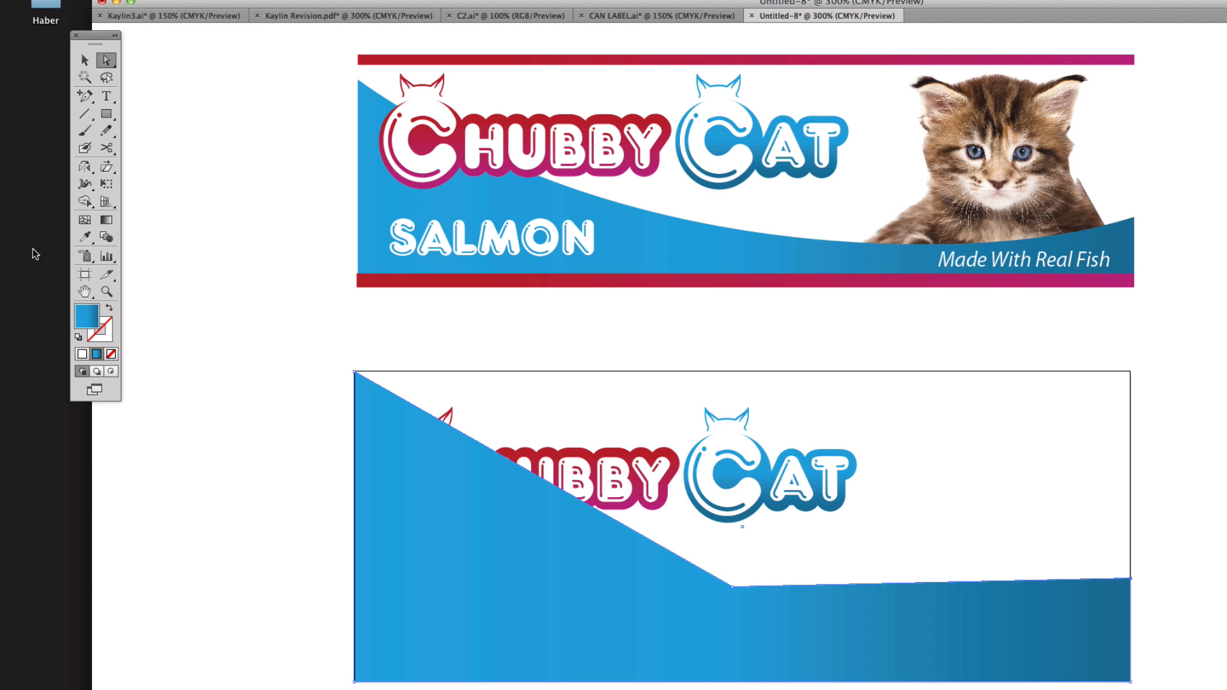
Step: Convert the blue shape's middle anchor point to a smooth point with long handles, forming a sweeping curve along the upper edge
{"action": "left_click_drag", "start_coordinate": [85, 96], "coordinate": [165, 152]}
{"action": "left_click", "coordinate": [734, 587]}
{"action": "left_click_drag", "start_coordinate": [805, 626], "coordinate": [877, 634]}
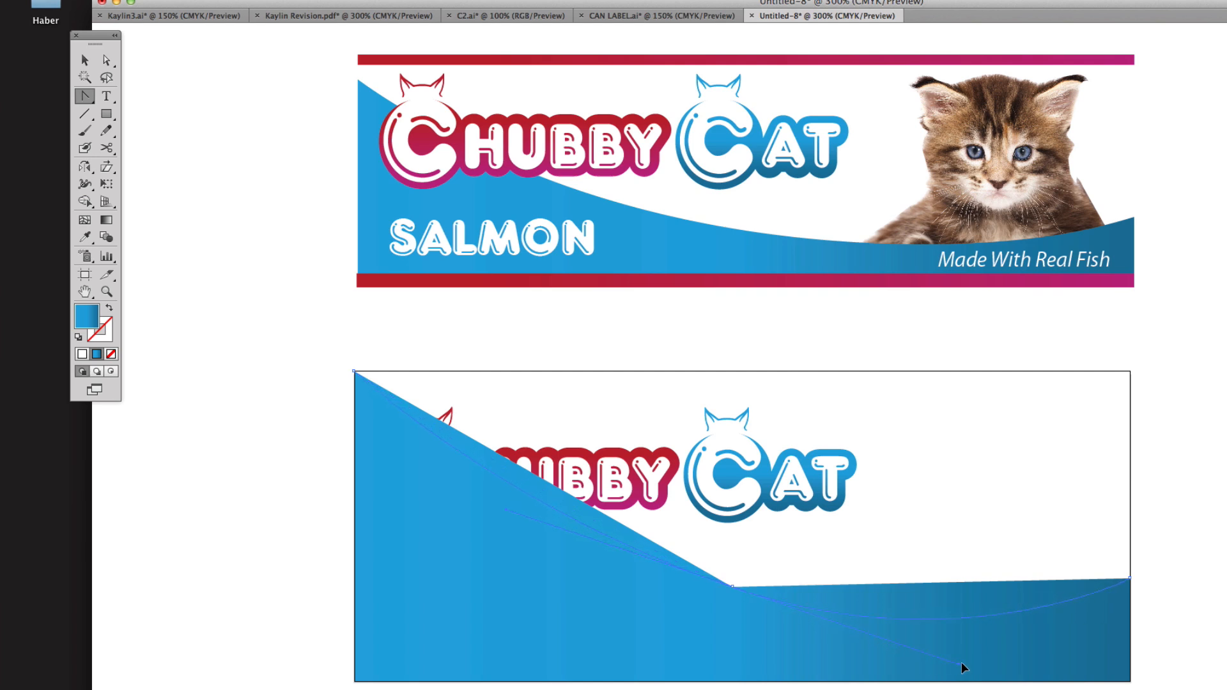
{"action": "left_click_drag", "start_coordinate": [985, 653], "coordinate": [986, 653]}
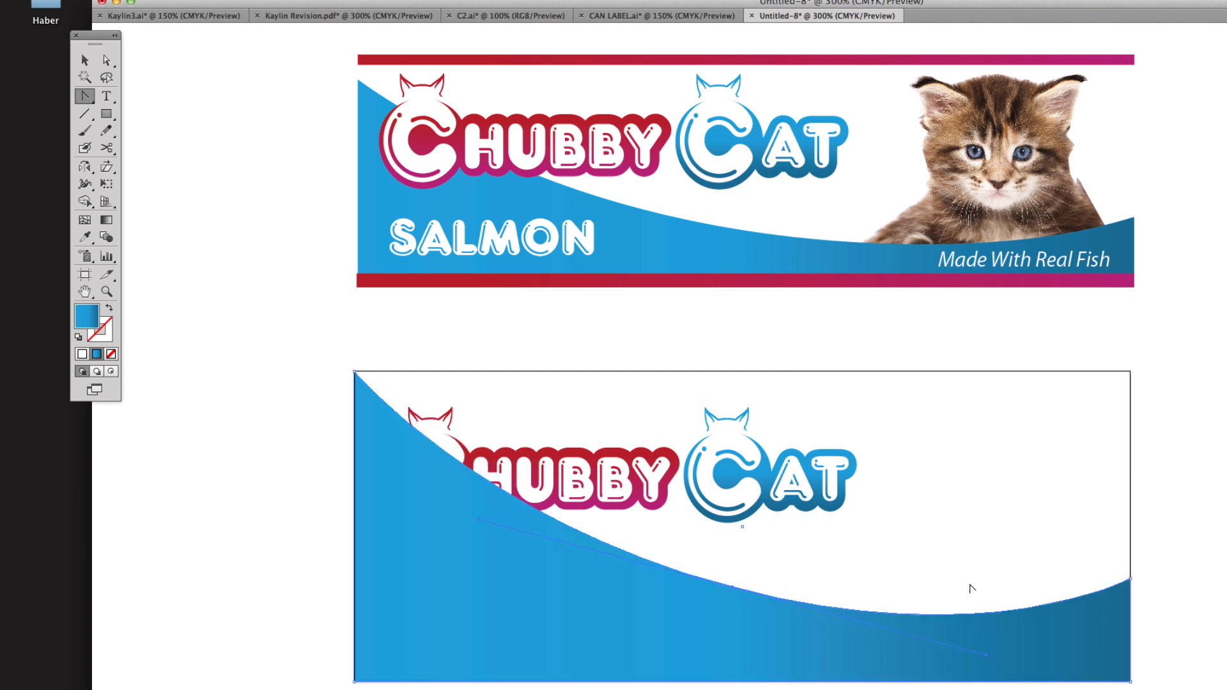
Step: Lower the blue shape's top-left anchor point slightly below the artboard's top edge with the Direct Selection tool, and deselect the shape
{"action": "key", "text": "a"}
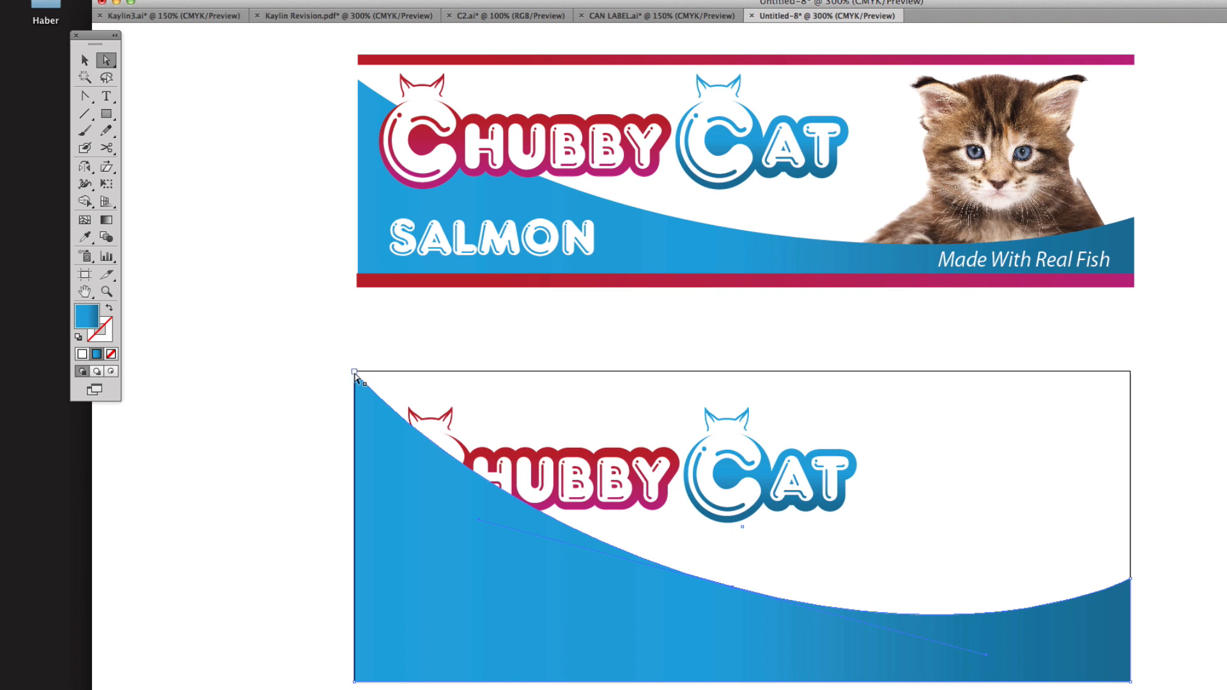
{"action": "left_click", "coordinate": [356, 377]}
{"action": "left_click_drag", "start_coordinate": [356, 412], "coordinate": [356, 423]}
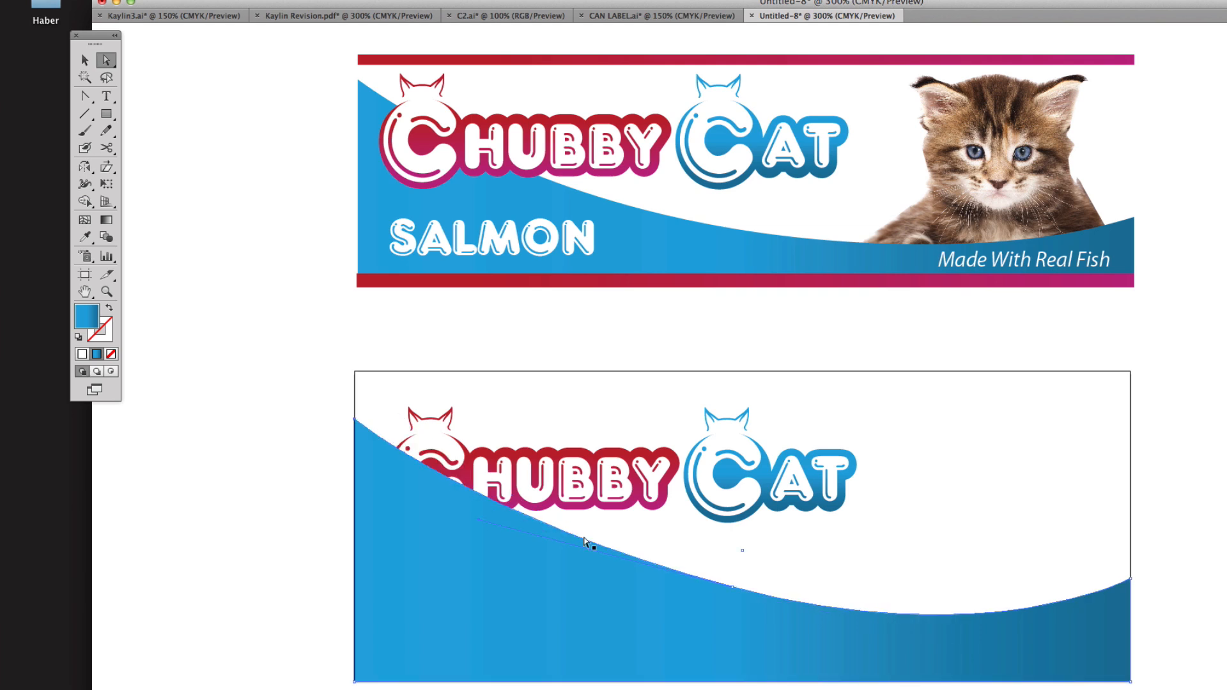
{"action": "left_click", "coordinate": [1039, 535]}
{"action": "left_click", "coordinate": [881, 618]}
Step: Bring the Chubby Cat logo on the artboard to the front of the blue curved shape and deselect it
{"action": "left_click", "coordinate": [84, 60]}
{"action": "left_click", "coordinate": [529, 419]}
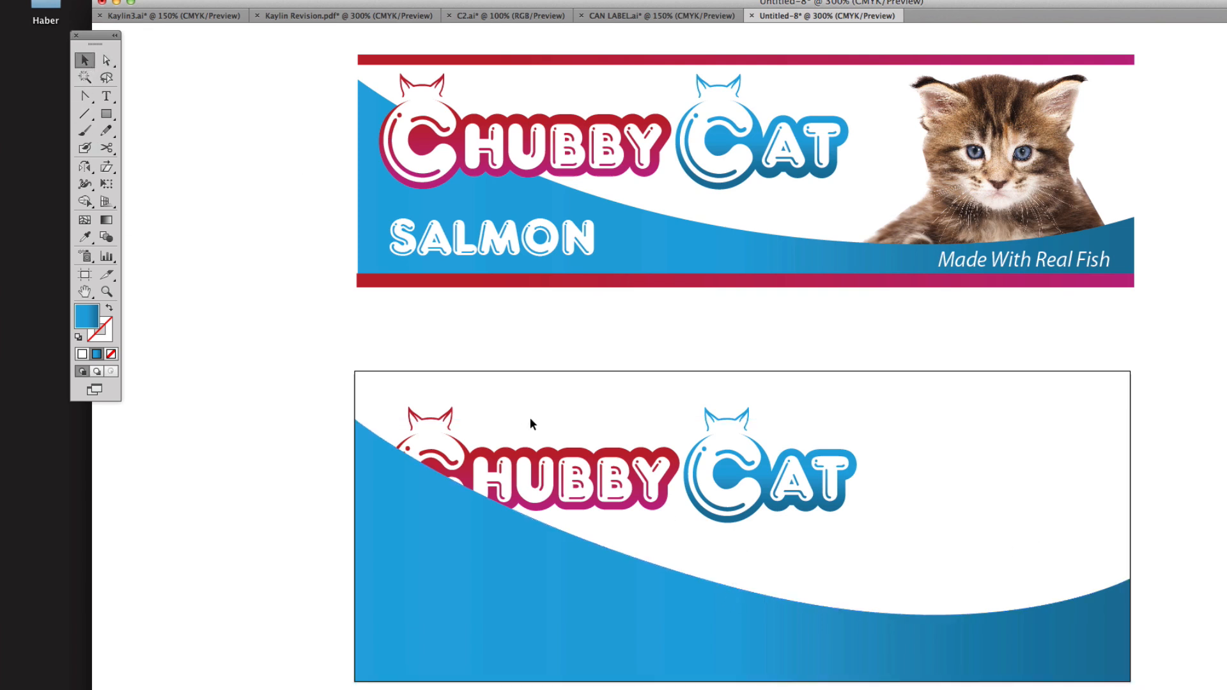
{"action": "left_click", "coordinate": [558, 465]}
{"action": "left_click", "coordinate": [183, 7]}
{"action": "mouse_move", "coordinate": [207, 40]}
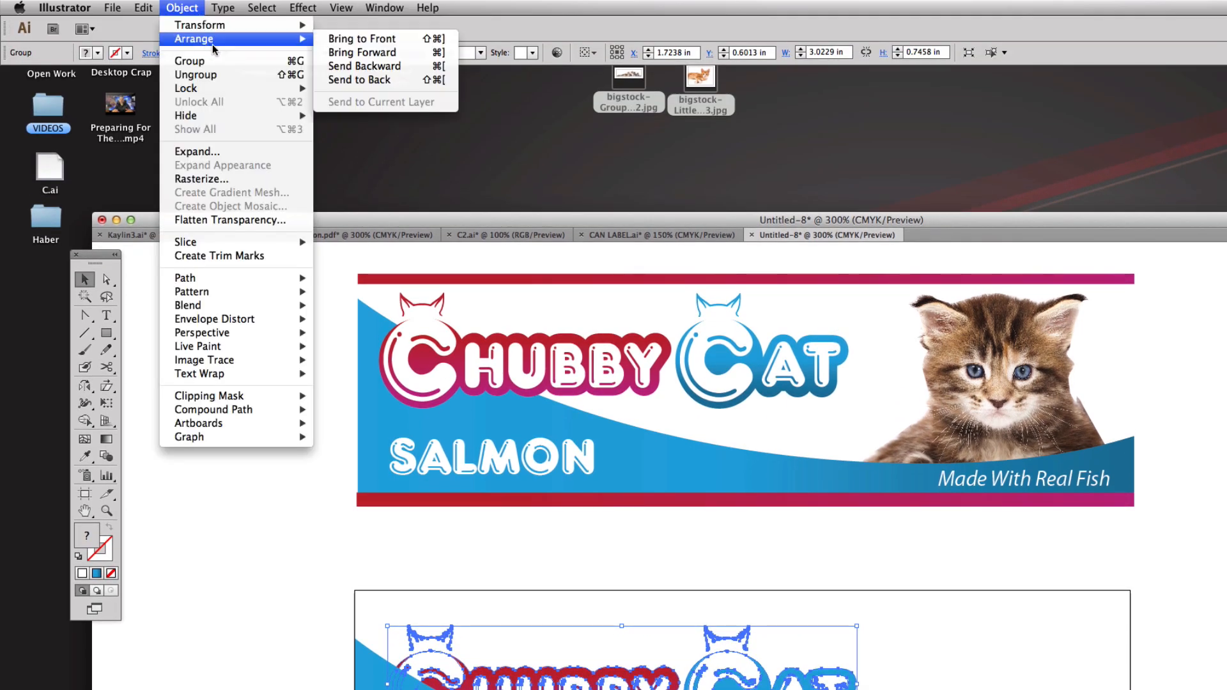
{"action": "left_click", "coordinate": [361, 38]}
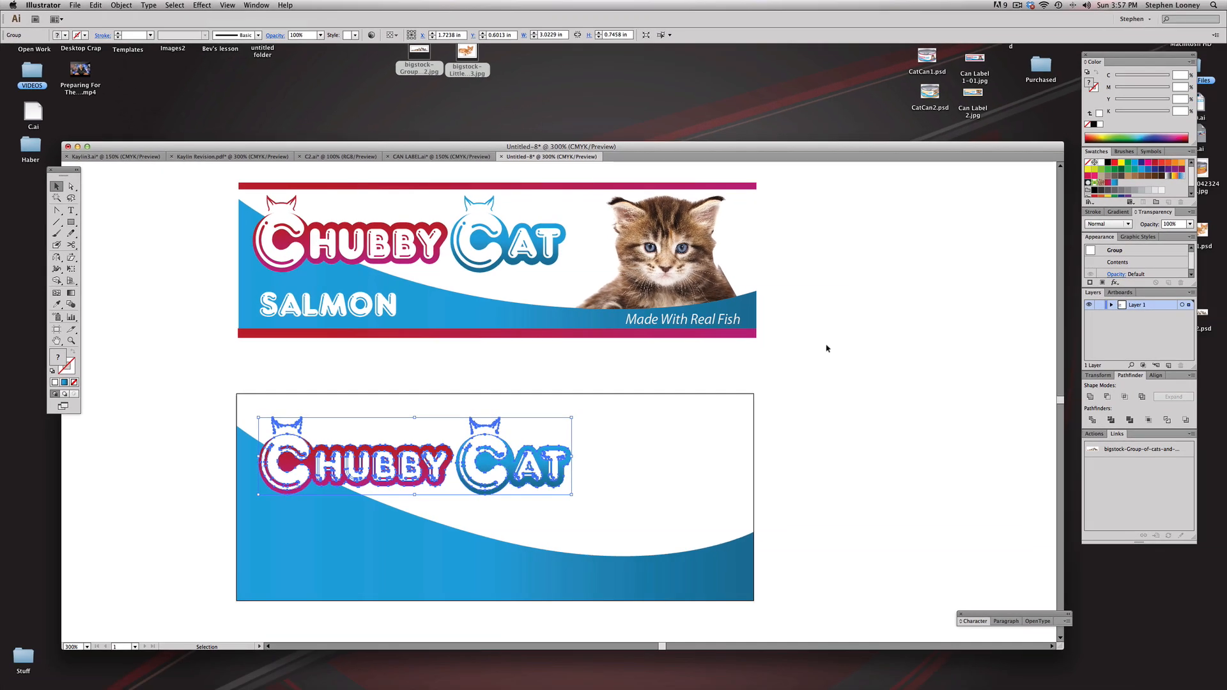
{"action": "left_click", "coordinate": [825, 348]}
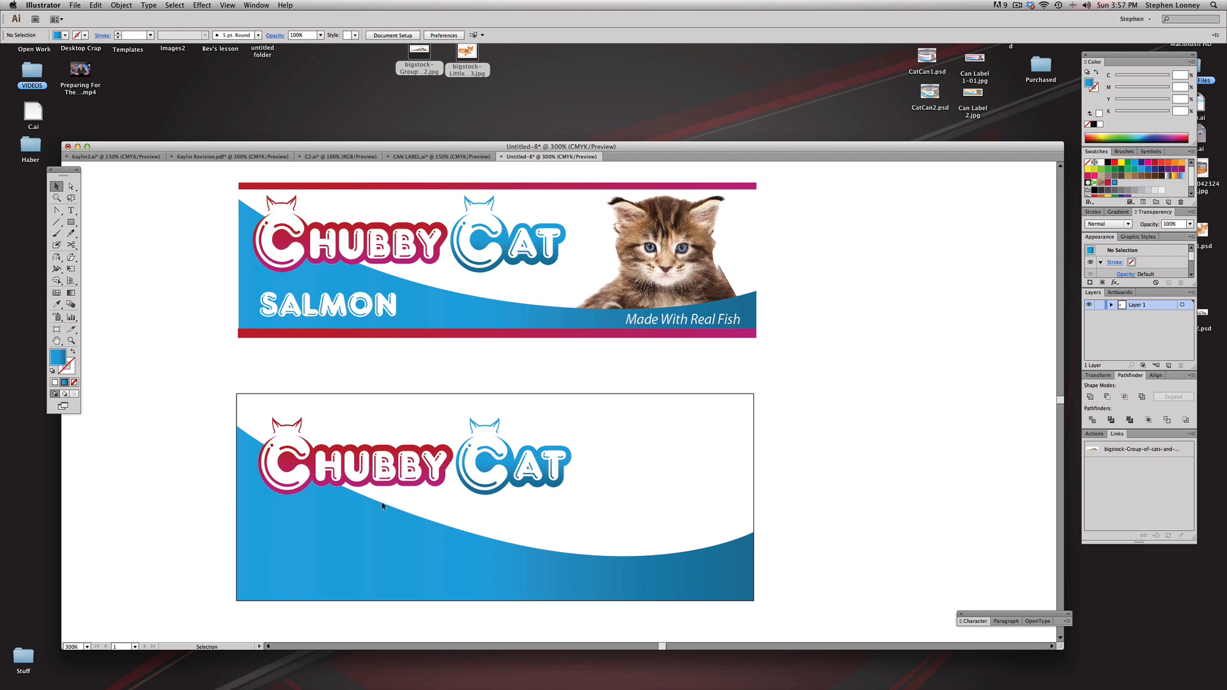
Step: Draw a bar 5 in wide and about 0.083 in high along the artboard's top edge, with the logo's red-magenta gradient sampled by Eyedropper
{"action": "left_click", "coordinate": [71, 222]}
{"action": "left_click_drag", "start_coordinate": [248, 395], "coordinate": [755, 401]}
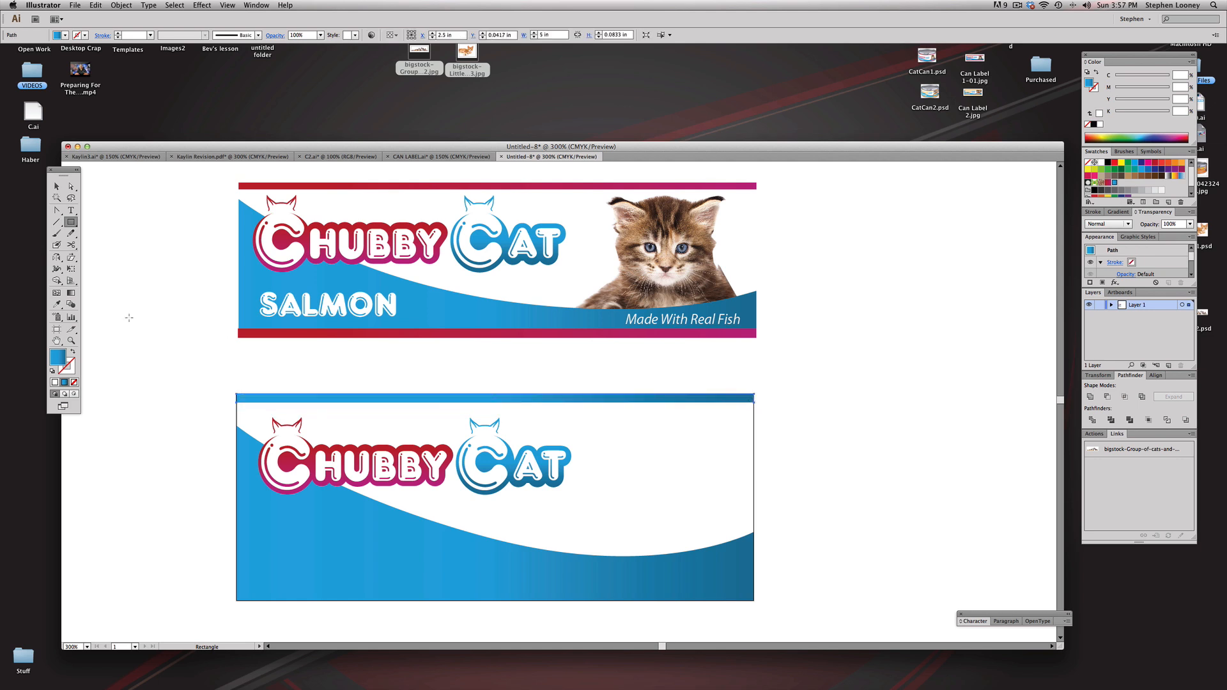
{"action": "left_click", "coordinate": [58, 305]}
{"action": "left_click", "coordinate": [286, 237]}
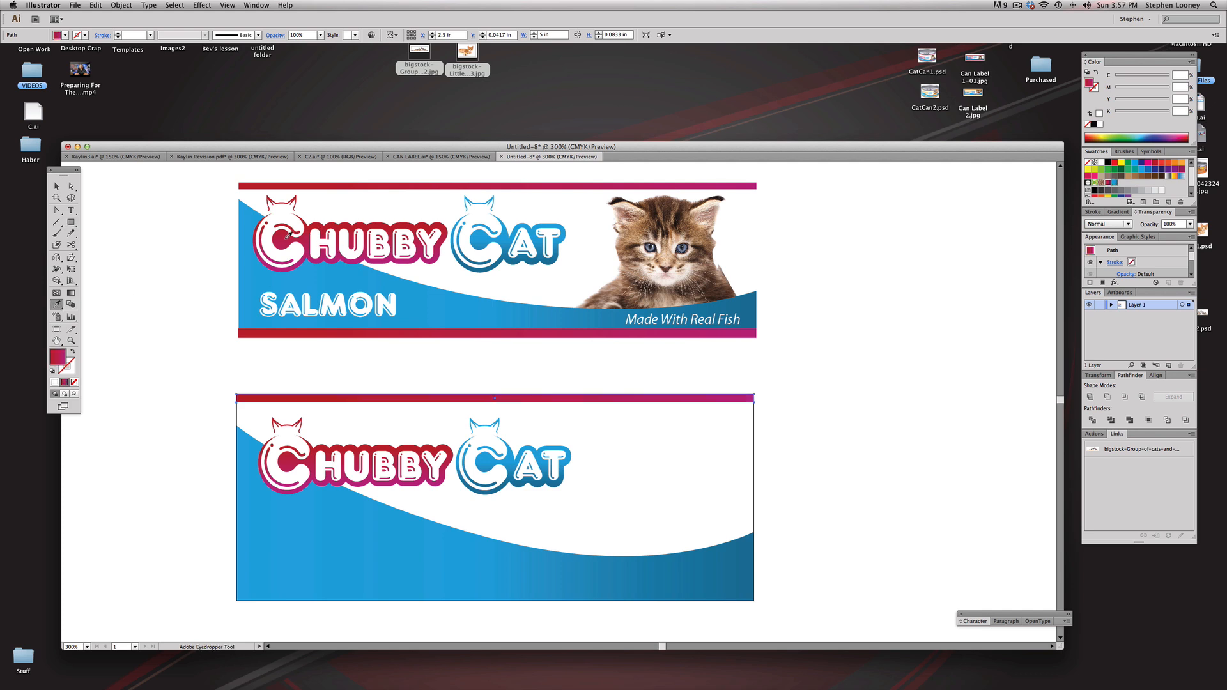
Step: Duplicate the red-magenta bar straight down onto the artboard's bottom edge and deselect it
{"action": "left_click", "coordinate": [56, 186]}
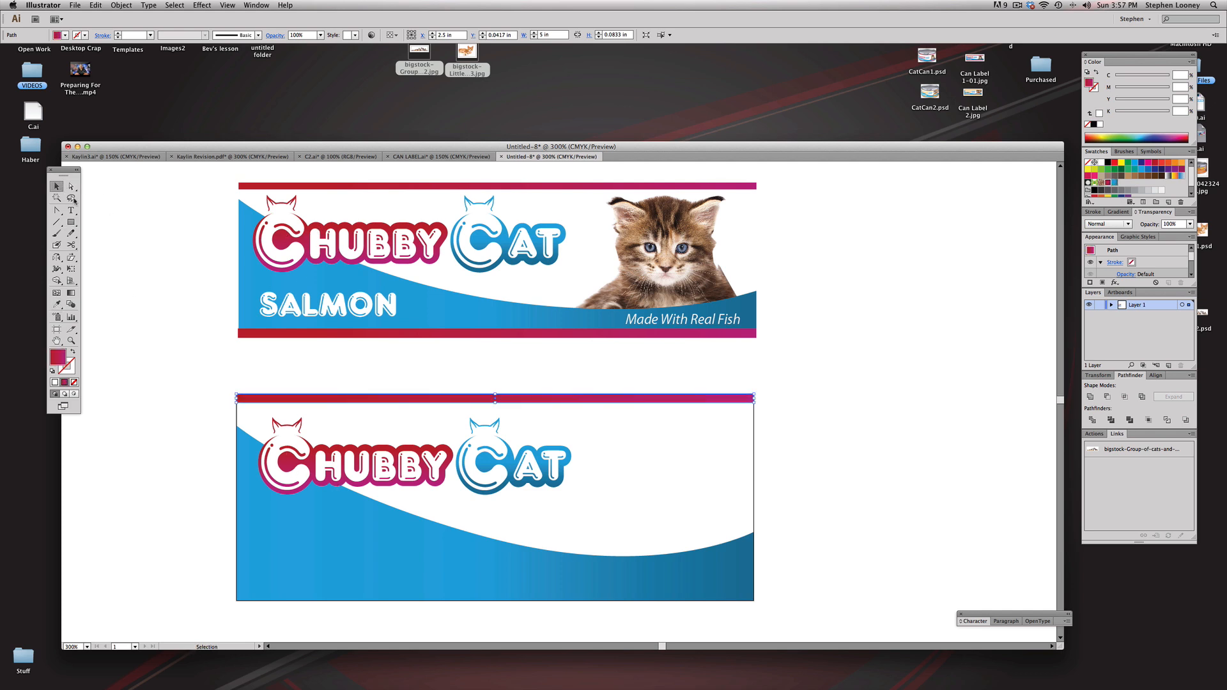
{"action": "left_click_drag", "start_coordinate": [355, 401], "coordinate": [365, 600]}
{"action": "left_click", "coordinate": [175, 551]}
Step: Redraw the smooth handles of the blue shape's middle anchor point, giving the upper edge a flatter sweep, and deselect the shape
{"action": "key", "text": "a"}
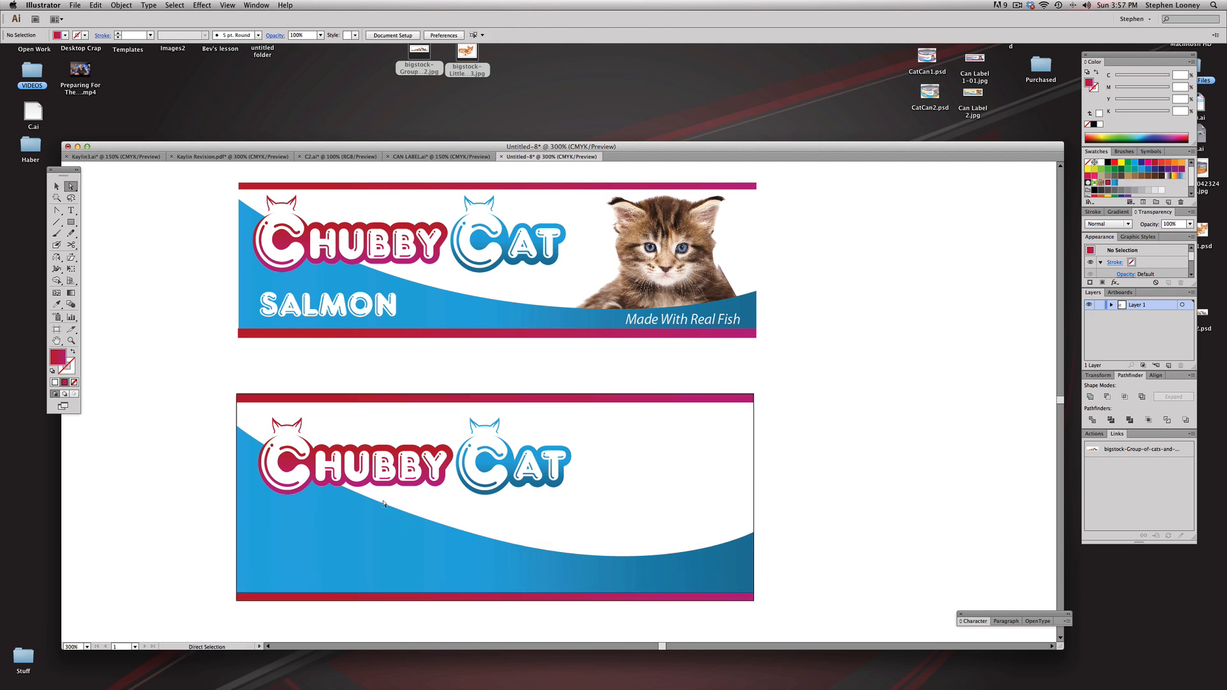
{"action": "left_click", "coordinate": [496, 539]}
{"action": "key", "text": "shift+c"}
{"action": "left_click_drag", "start_coordinate": [497, 540], "coordinate": [671, 563]}
{"action": "key", "text": "a"}
{"action": "left_click", "coordinate": [847, 463]}
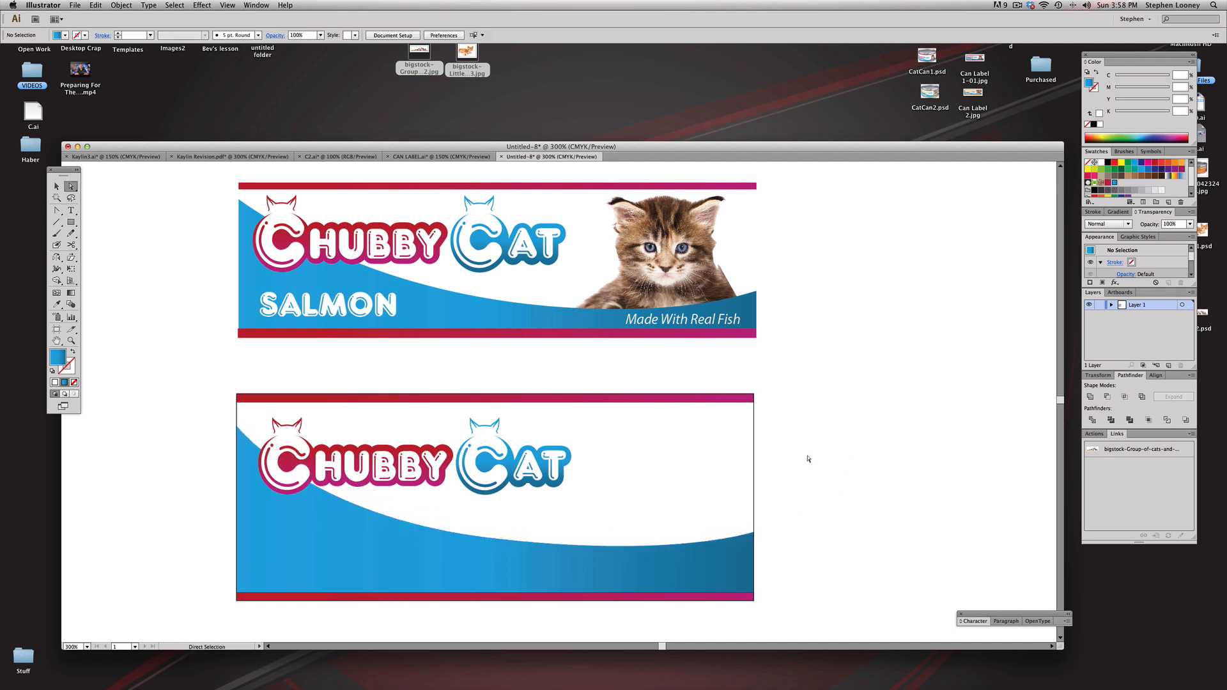
Step: Scale the Chubby Cat logo on the artboard down slightly, nudge it up by three increments, and deselect it
{"action": "left_click_drag", "start_coordinate": [644, 444], "coordinate": [628, 440]}
{"action": "left_click", "coordinate": [55, 185]}
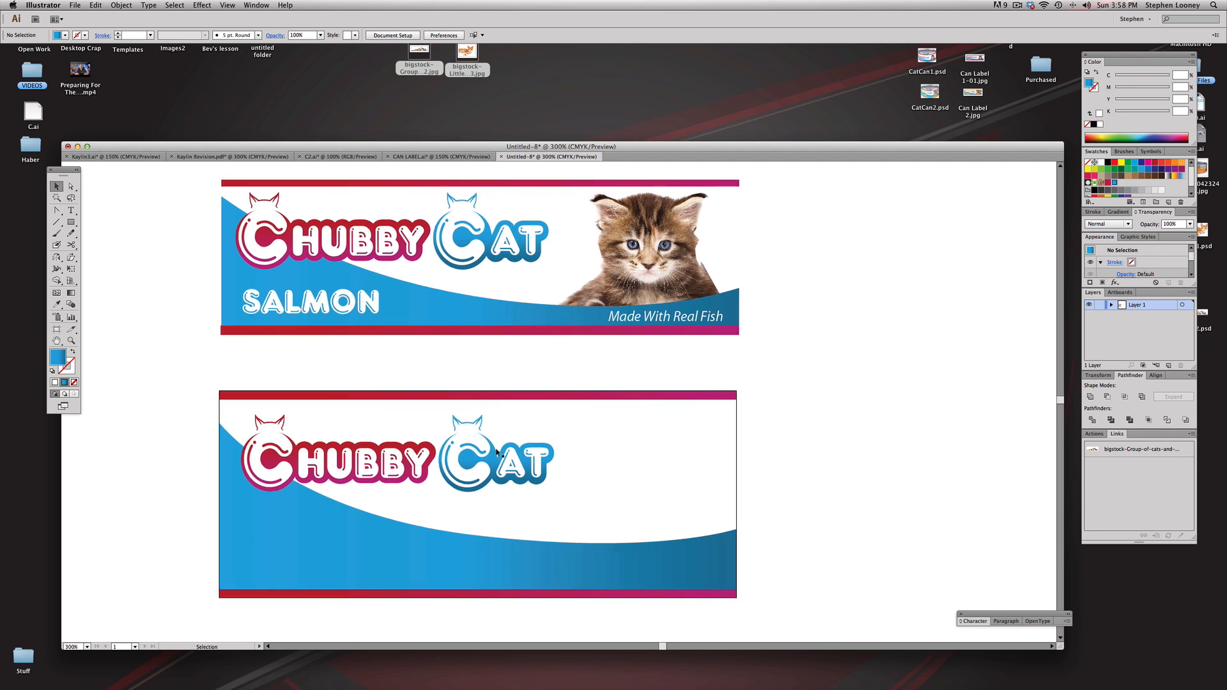
{"action": "left_click", "coordinate": [494, 476]}
{"action": "left_click_drag", "start_coordinate": [555, 417], "coordinate": [545, 419]}
{"action": "key", "text": "Up"}
{"action": "key", "text": "Up"}
{"action": "key", "text": "Up"}
{"action": "left_click", "coordinate": [825, 421]}
Step: Place cat2.psd from the Desktop folder as a linked image in the label document
{"action": "scroll", "coordinate": [811, 394], "scroll_direction": "down", "scroll_amount": 1}
{"action": "left_click", "coordinate": [521, 98]}
{"action": "left_click", "coordinate": [139, 146]}
{"action": "left_click", "coordinate": [75, 6]}
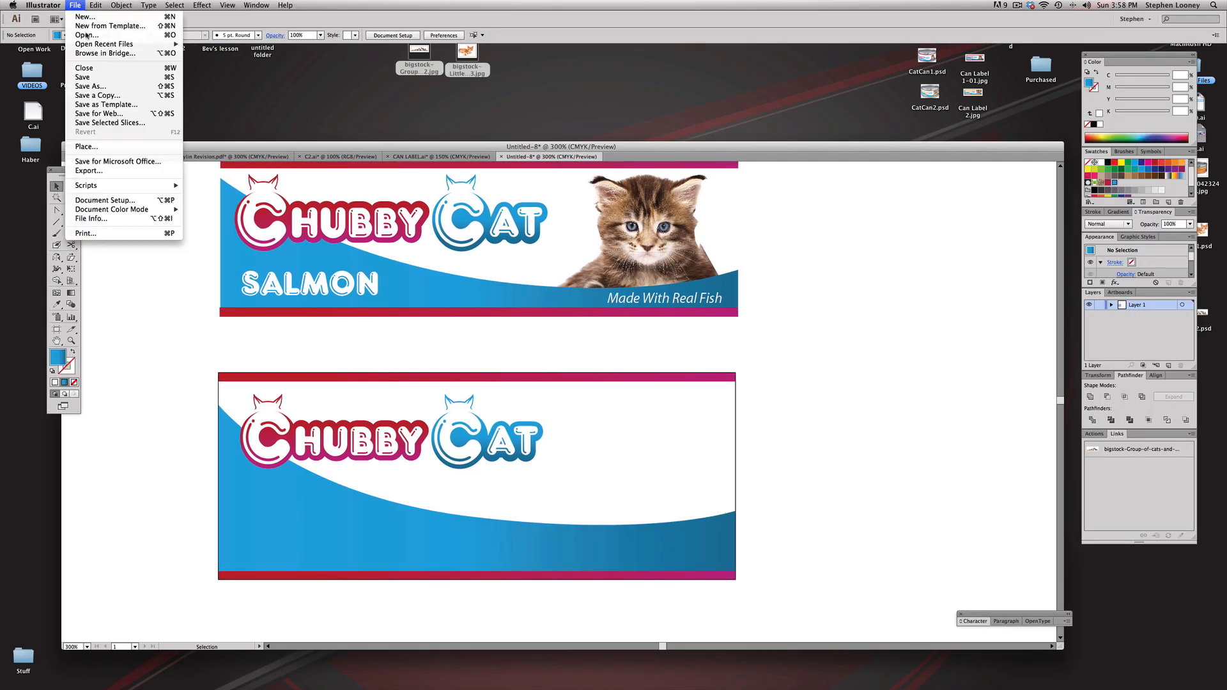
{"action": "left_click", "coordinate": [90, 157]}
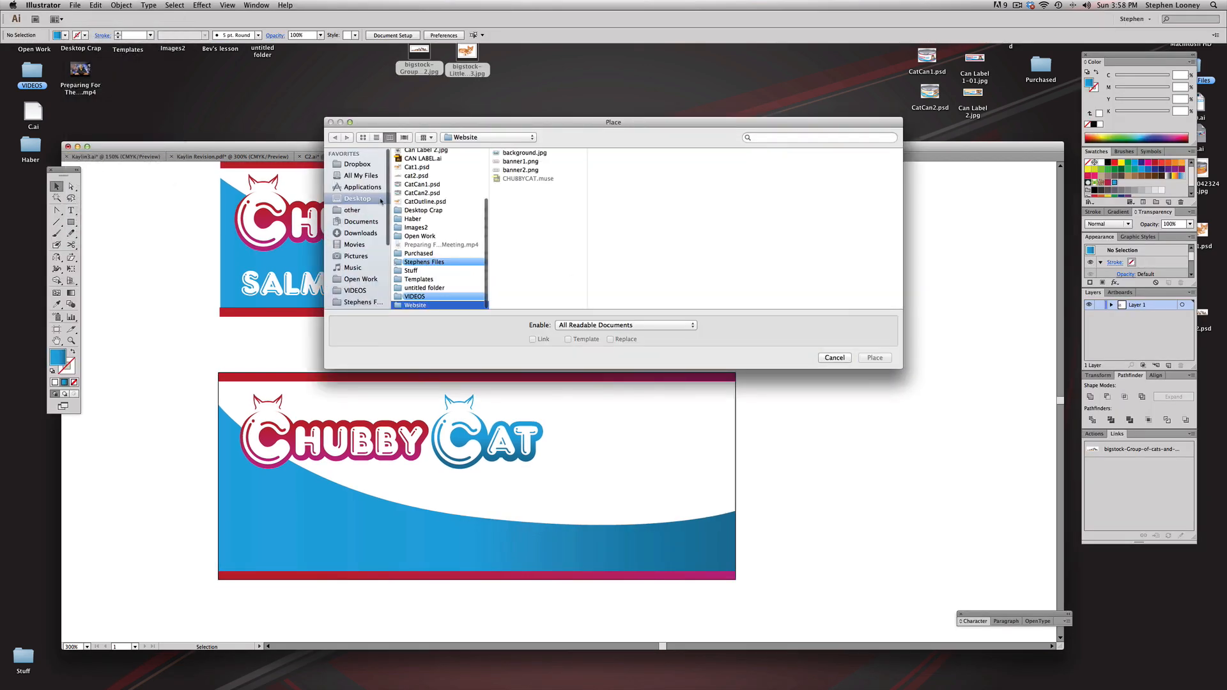
{"action": "left_click", "coordinate": [429, 200]}
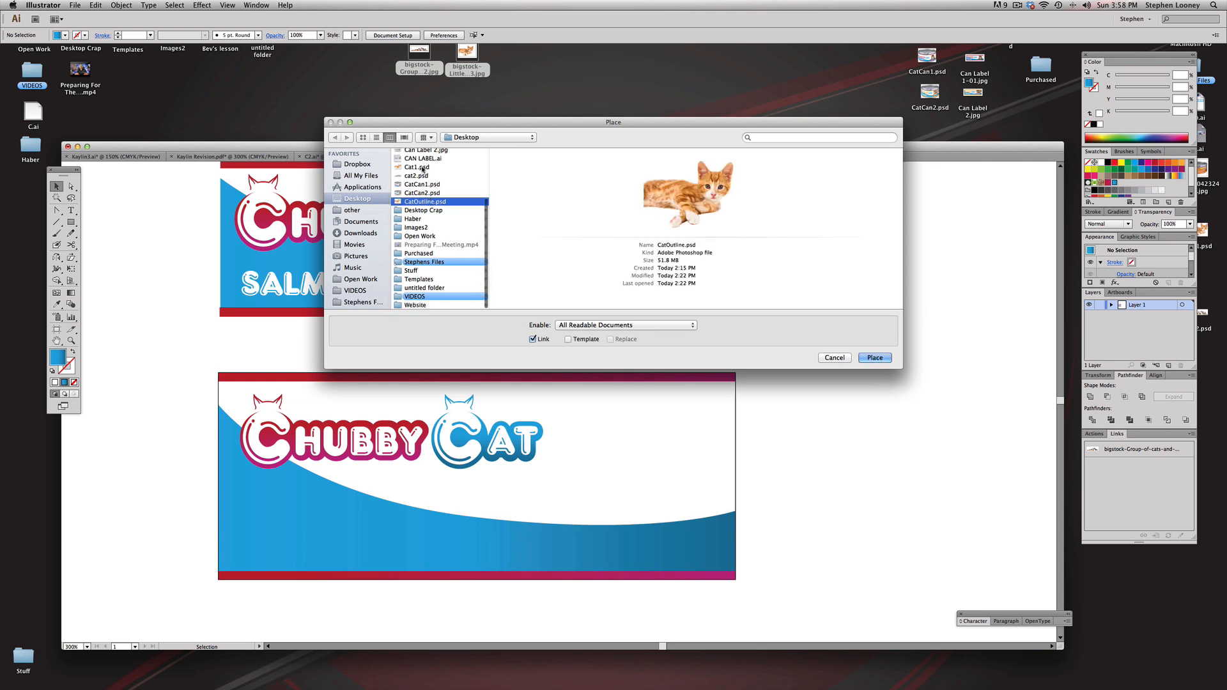
{"action": "scroll", "coordinate": [418, 165], "scroll_direction": "up", "scroll_amount": 3}
{"action": "scroll", "coordinate": [417, 192], "scroll_direction": "up", "scroll_amount": 5}
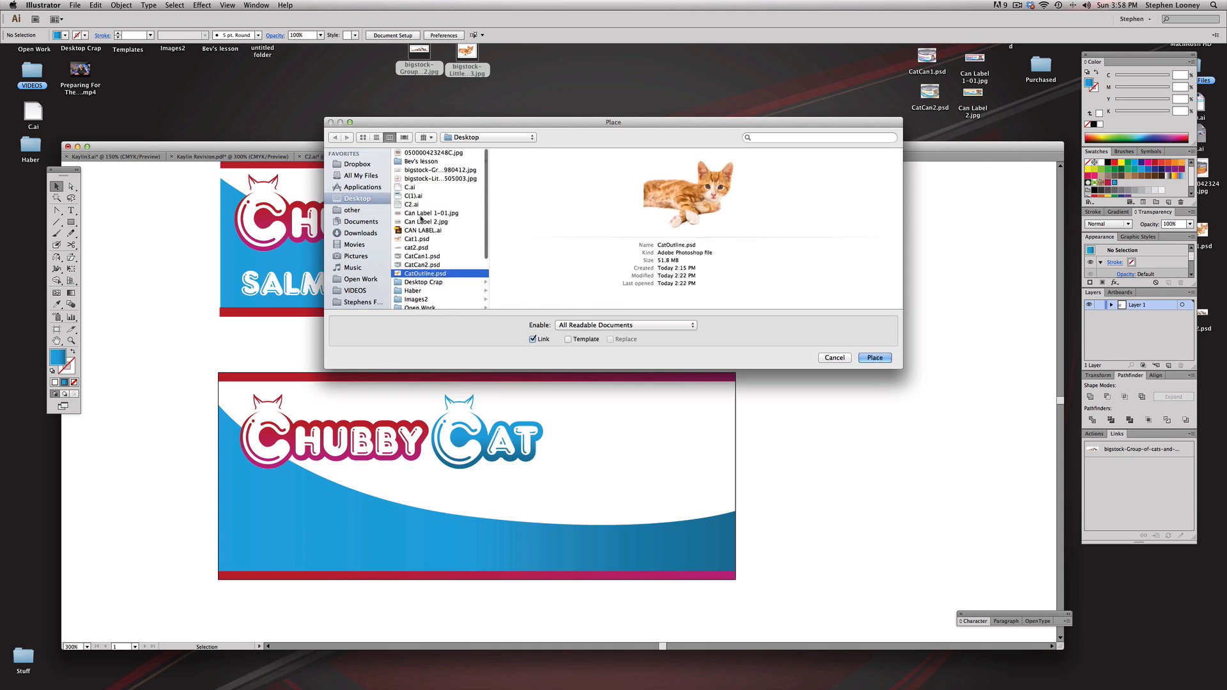
{"action": "left_click", "coordinate": [419, 213]}
{"action": "left_click", "coordinate": [416, 247]}
{"action": "left_click", "coordinate": [881, 359]}
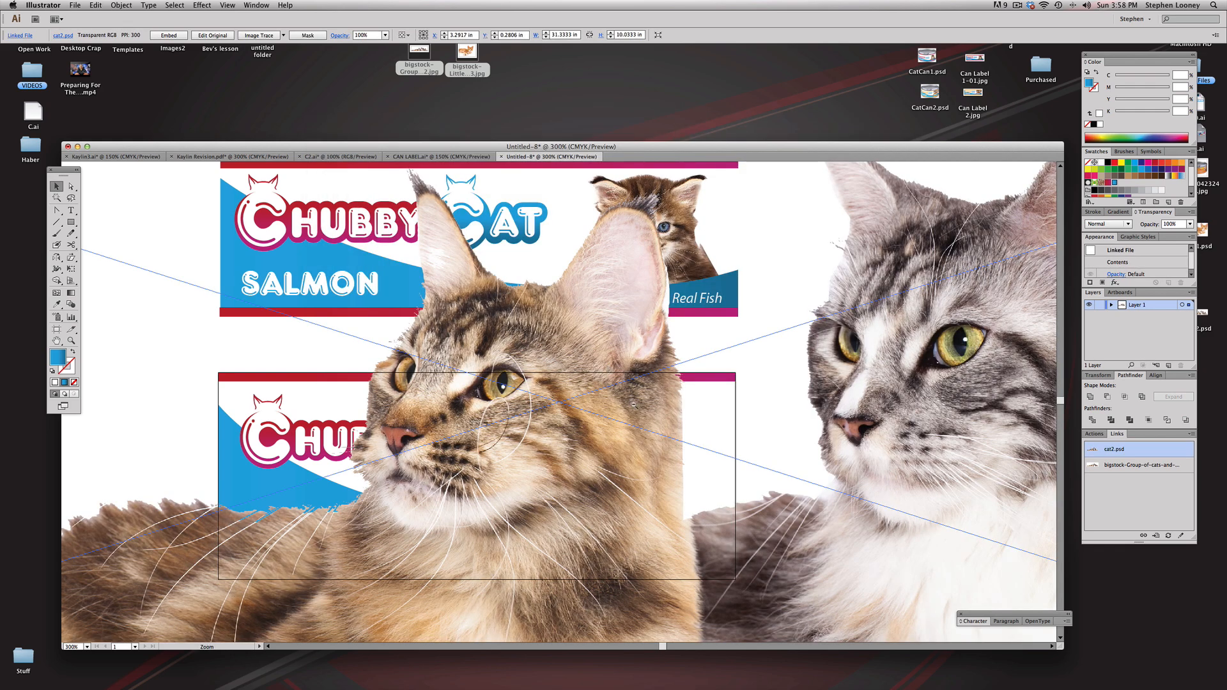
Step: Begin a Pen path with no fill above the rightmost brown kitten's ear, running down between it and the grey kitten
{"action": "left_click", "coordinate": [633, 405], "text": "alt"}
{"action": "left_click", "coordinate": [633, 405], "text": "alt"}
{"action": "left_click", "coordinate": [633, 405], "text": "alt"}
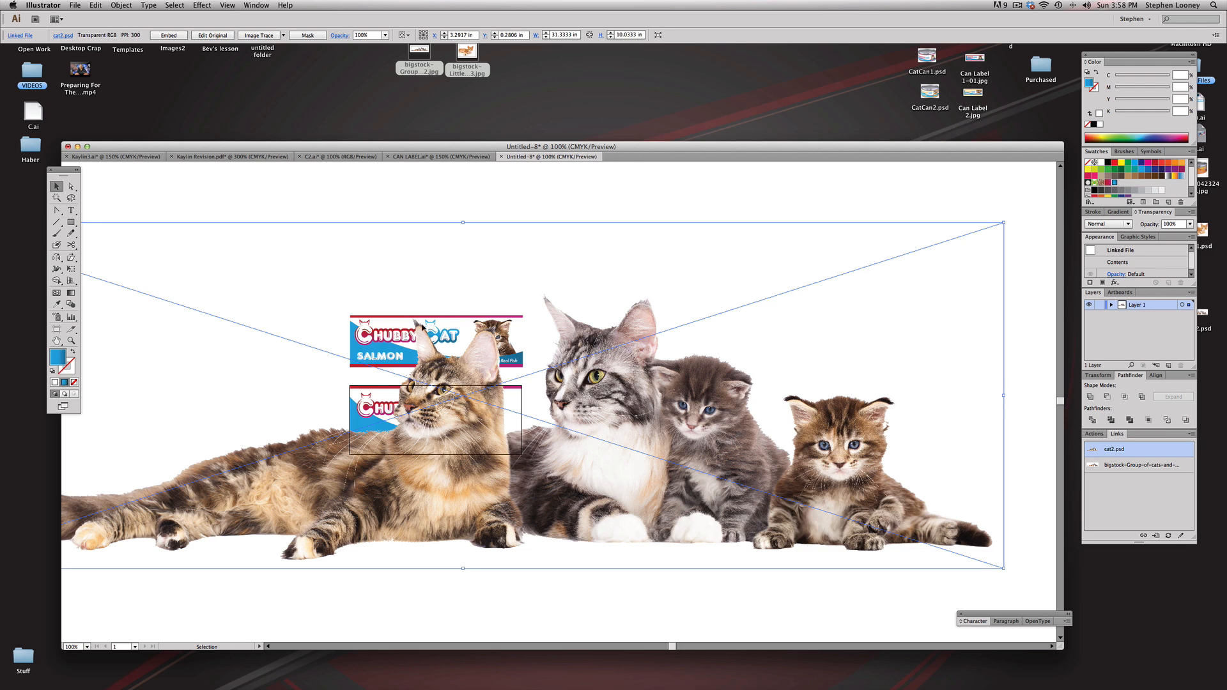
{"action": "left_click_drag", "start_coordinate": [56, 210], "coordinate": [88, 213]}
{"action": "left_click", "coordinate": [823, 449], "text": "super"}
{"action": "left_click_drag", "start_coordinate": [823, 450], "coordinate": [970, 481]}
{"action": "left_click", "coordinate": [467, 235]}
{"action": "left_click_drag", "start_coordinate": [467, 268], "coordinate": [469, 275]}
{"action": "left_click_drag", "start_coordinate": [483, 321], "coordinate": [490, 356]}
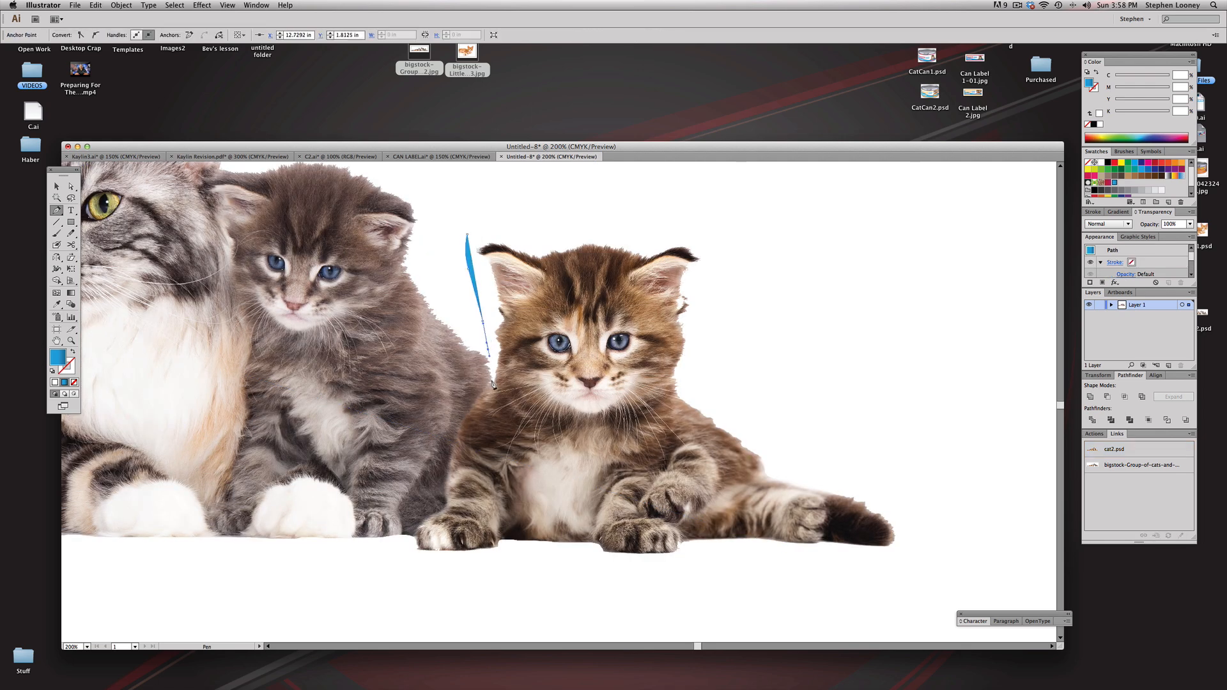
{"action": "left_click", "coordinate": [490, 384]}
{"action": "left_click", "coordinate": [74, 382]}
{"action": "left_click", "coordinate": [460, 433]}
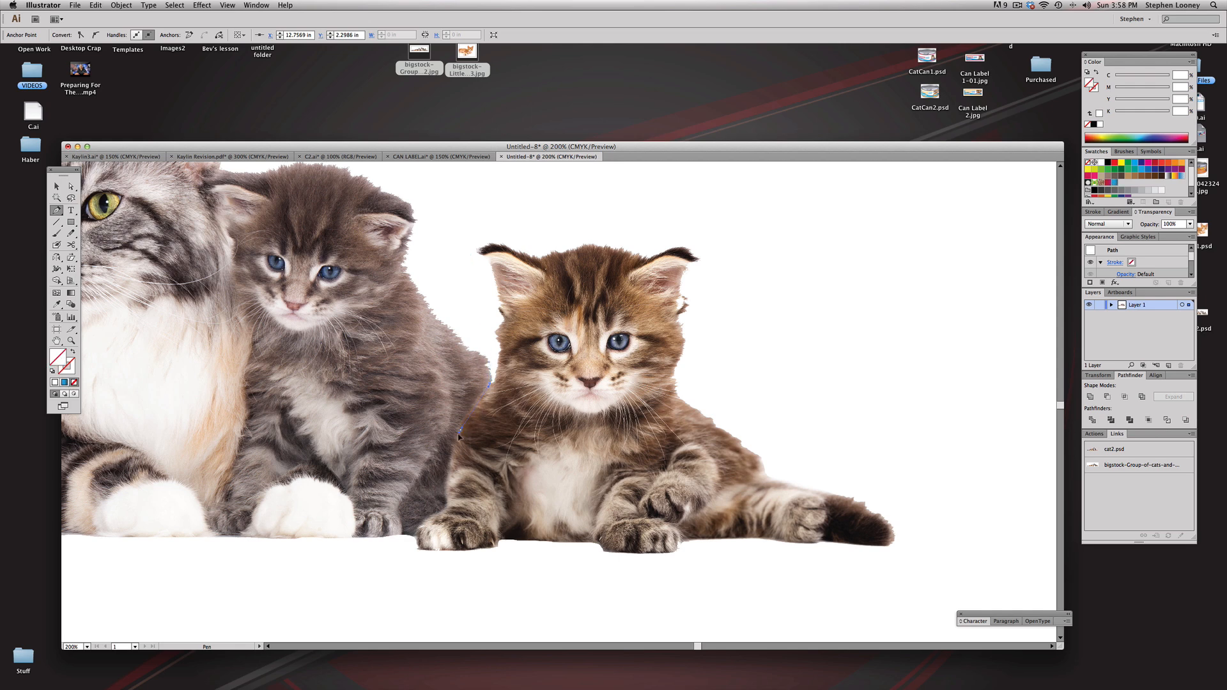
{"action": "key", "text": "super+z"}
{"action": "left_click_drag", "start_coordinate": [458, 431], "coordinate": [455, 442]}
Step: Continue the path around the brown kitten's front paws and along its underside to the tip of the tail
{"action": "left_click", "coordinate": [429, 519]}
{"action": "left_click", "coordinate": [418, 546]}
{"action": "left_click", "coordinate": [502, 542]}
{"action": "left_click", "coordinate": [603, 548]}
{"action": "left_click", "coordinate": [603, 548]}
{"action": "left_click", "coordinate": [668, 552]}
{"action": "left_click_drag", "start_coordinate": [676, 549], "coordinate": [807, 544]}
{"action": "left_click", "coordinate": [820, 544]}
{"action": "left_click", "coordinate": [882, 546]}
{"action": "left_click", "coordinate": [892, 543]}
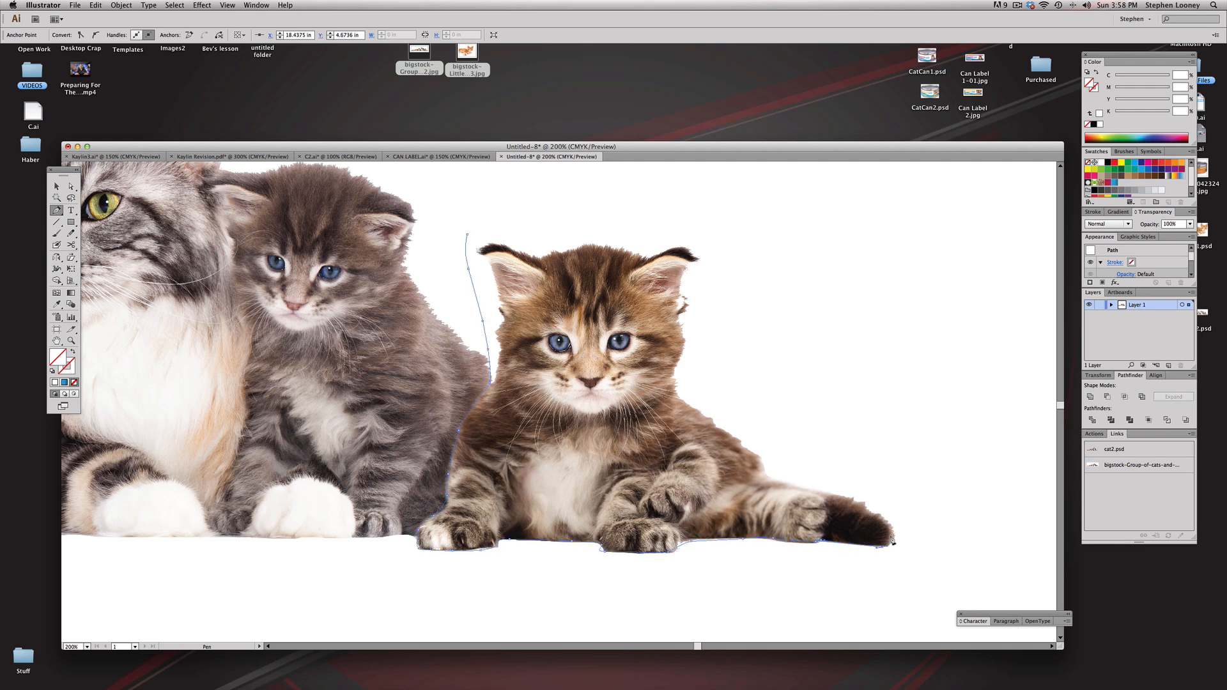
Step: Continue the path over the brown kitten's tail and back, loosely around its head, and close it above the ears
{"action": "left_click", "coordinate": [864, 504]}
{"action": "left_click", "coordinate": [764, 474]}
{"action": "left_click", "coordinate": [754, 452]}
{"action": "left_click", "coordinate": [724, 429]}
{"action": "left_click", "coordinate": [707, 418]}
{"action": "left_click", "coordinate": [680, 397]}
{"action": "left_click", "coordinate": [679, 356]}
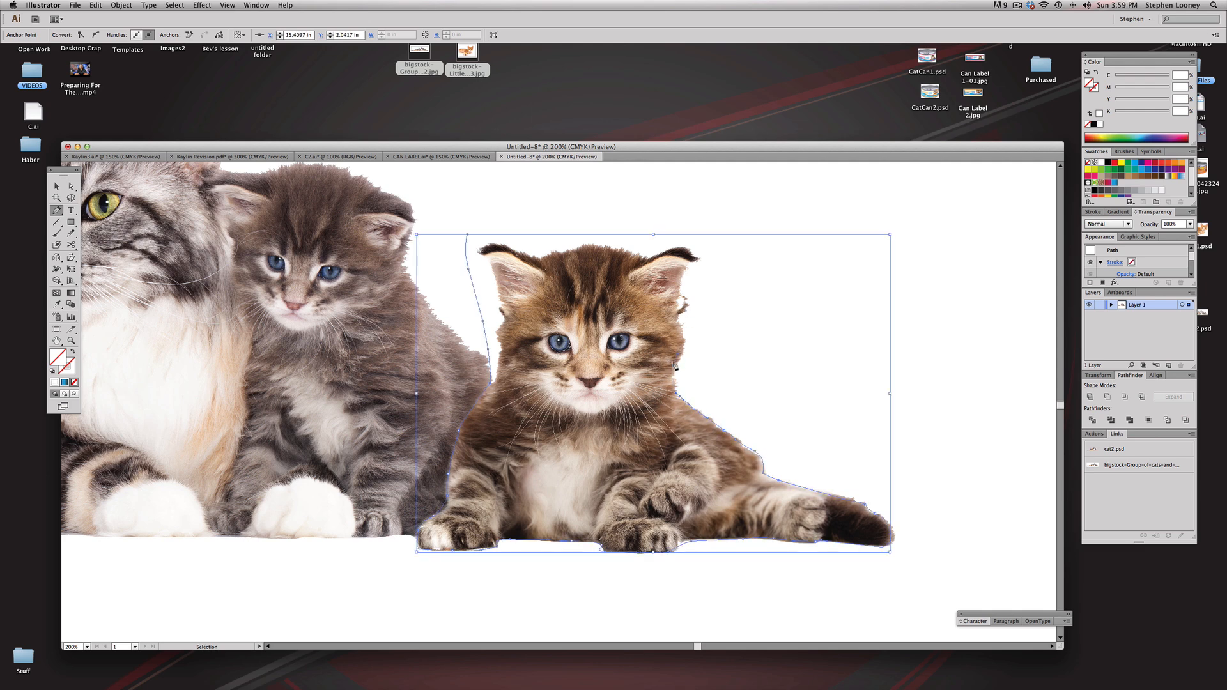
{"action": "left_click", "coordinate": [688, 333]}
{"action": "left_click", "coordinate": [706, 289]}
{"action": "left_click", "coordinate": [720, 216]}
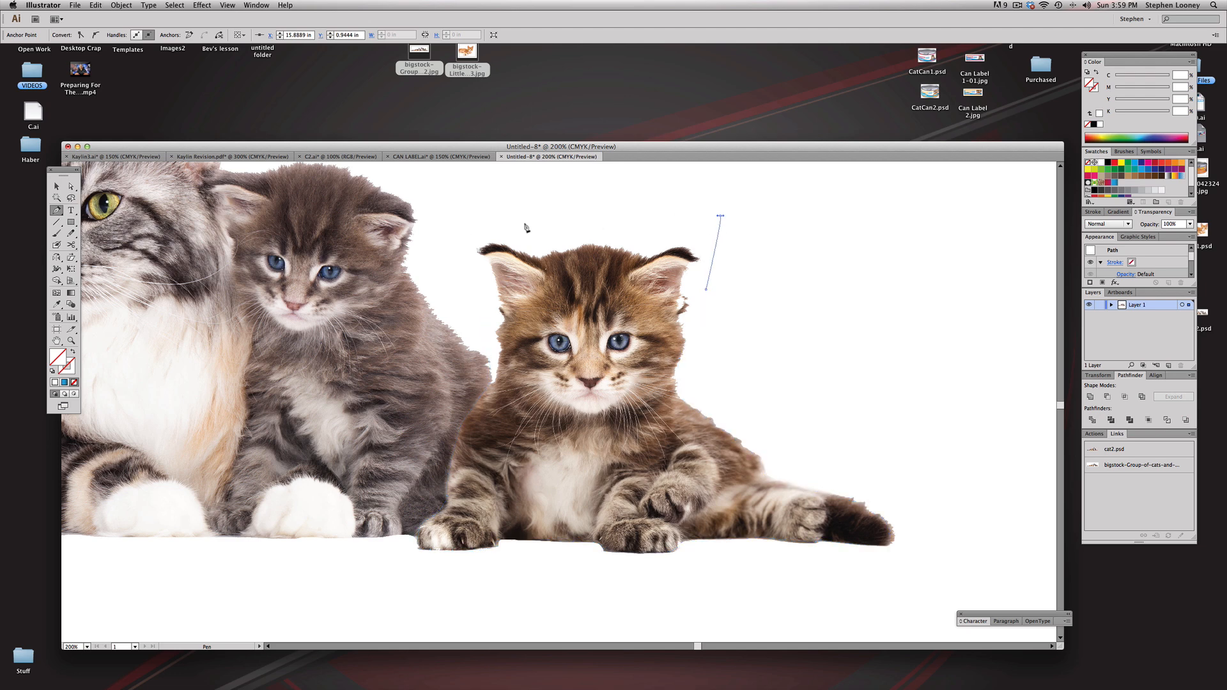
{"action": "left_click", "coordinate": [467, 235]}
Step: Select the kitten outline together with the placed cat image and make a clipping mask from them
{"action": "left_click", "coordinate": [56, 186]}
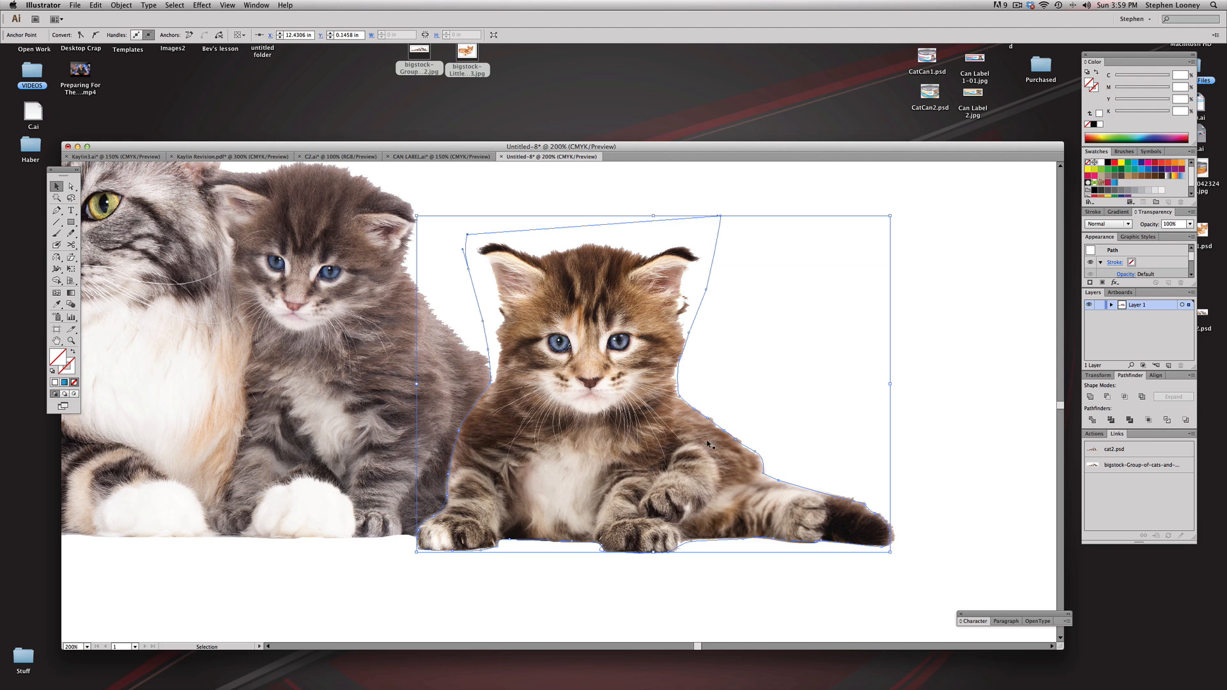
{"action": "left_click", "coordinate": [536, 401], "text": "alt+super"}
{"action": "left_click_drag", "start_coordinate": [535, 402], "coordinate": [564, 452]}
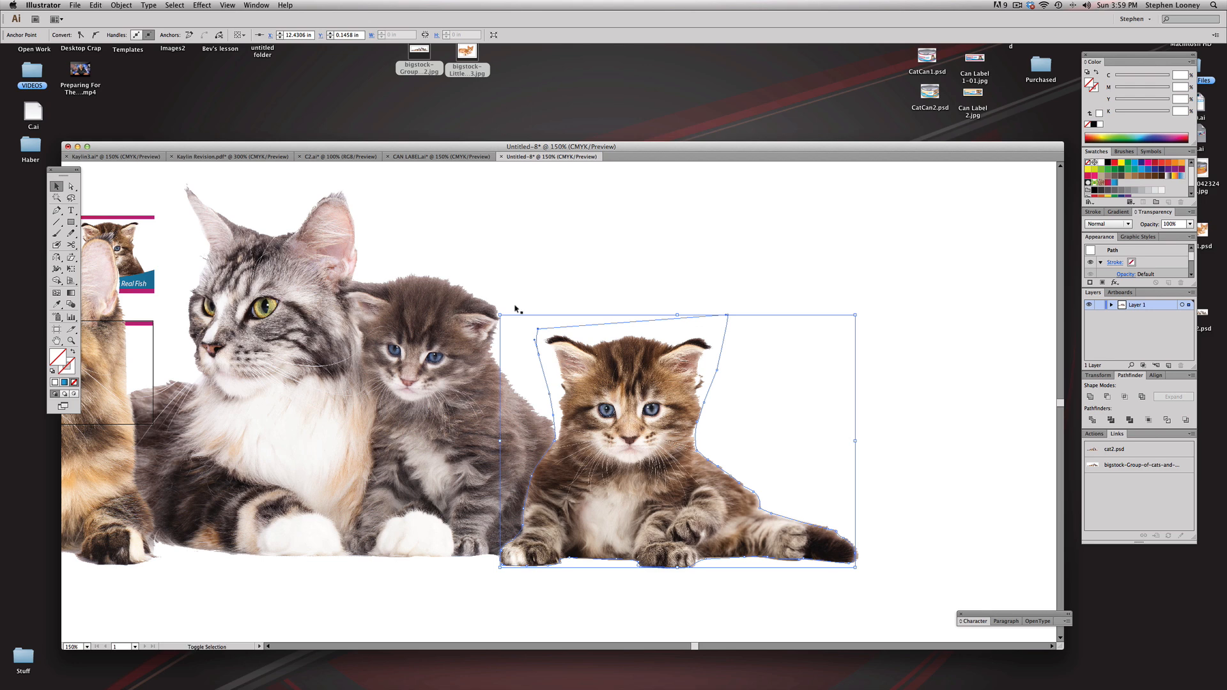
{"action": "left_click", "coordinate": [455, 305], "text": "shift"}
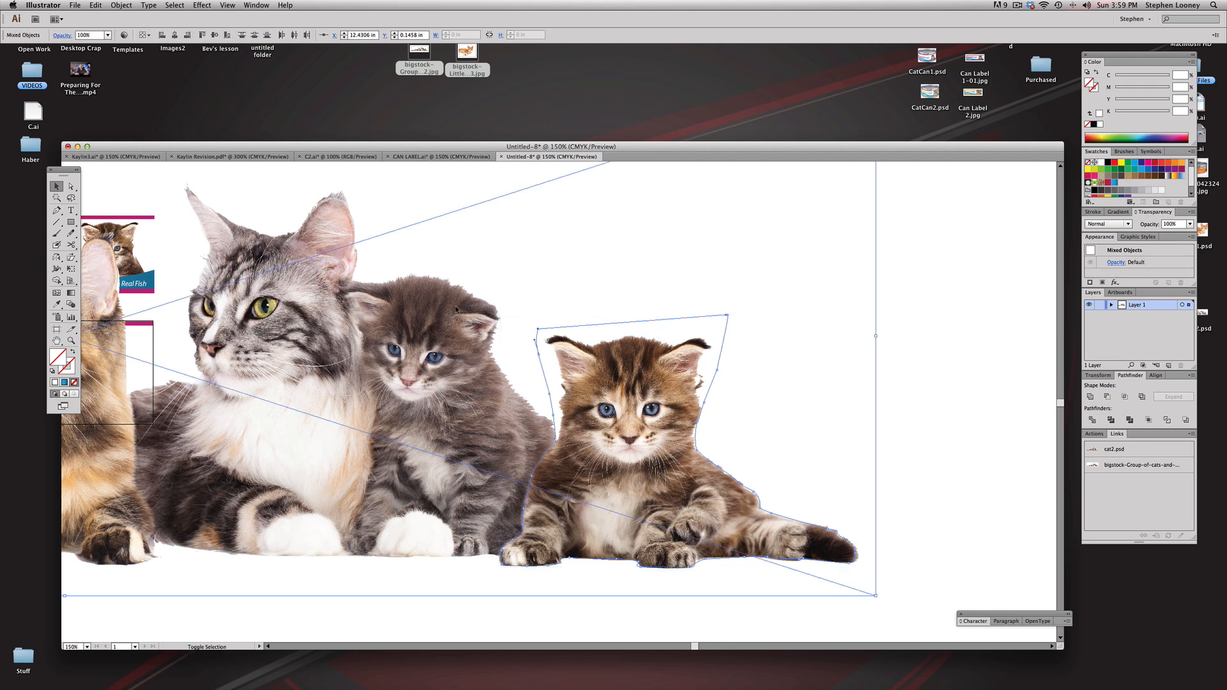
{"action": "right_click", "coordinate": [455, 306]}
{"action": "left_click", "coordinate": [499, 363]}
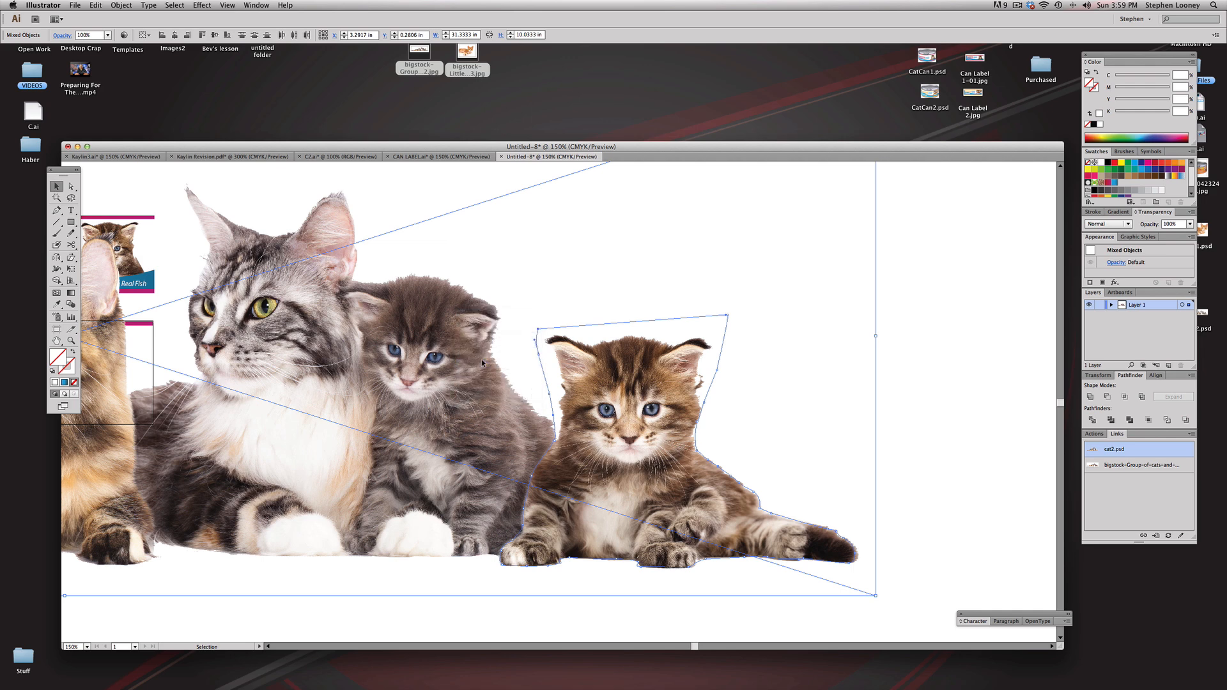
Step: Move the clipped kitten onto the label beside the logo and scale it down to about 2.79 in wide
{"action": "key", "text": "super+minus"}
{"action": "left_click_drag", "start_coordinate": [759, 435], "coordinate": [459, 355]}
{"action": "key", "text": "space"}
{"action": "left_click_drag", "start_coordinate": [460, 357], "coordinate": [530, 416]}
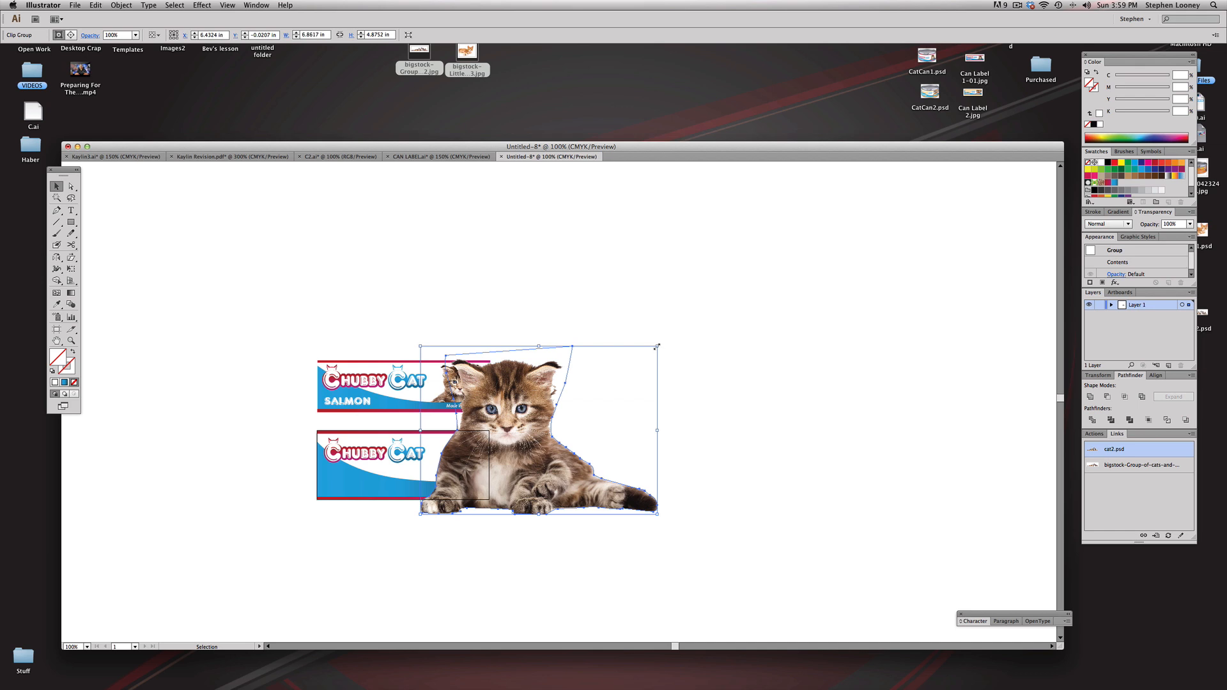
{"action": "left_click_drag", "start_coordinate": [656, 347], "coordinate": [517, 446]}
{"action": "left_click_drag", "start_coordinate": [270, 359], "coordinate": [697, 627]}
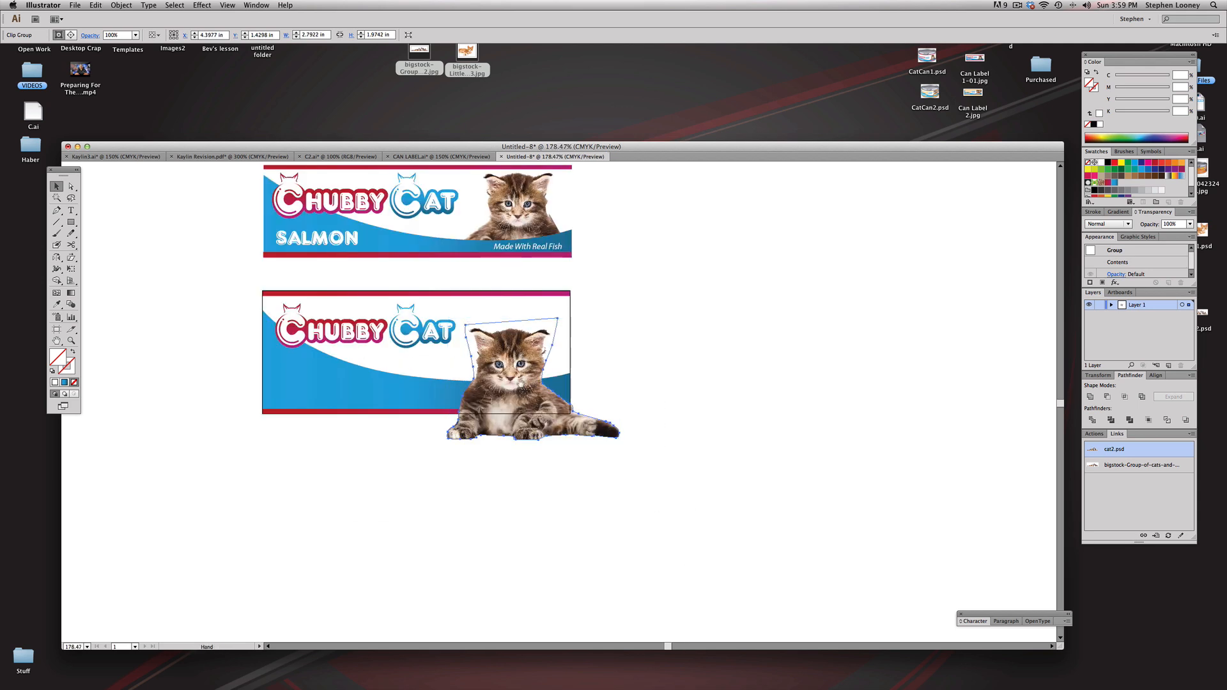
{"action": "left_click_drag", "start_coordinate": [475, 319], "coordinate": [556, 443]}
{"action": "left_click_drag", "start_coordinate": [580, 491], "coordinate": [577, 459]}
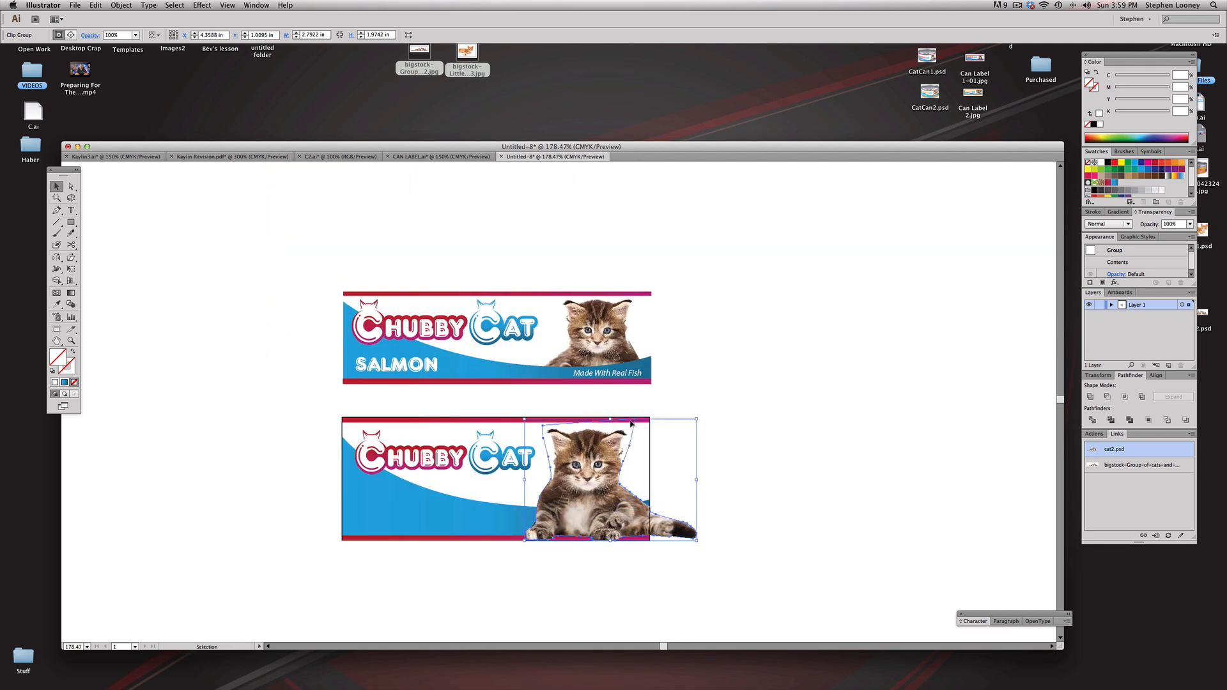
Step: Scale the clipped kitten down further and seat it just above the lower bar, with its tail overhanging the label's right edge
{"action": "left_click_drag", "start_coordinate": [697, 420], "coordinate": [666, 441]}
{"action": "left_click_drag", "start_coordinate": [587, 499], "coordinate": [608, 489]}
{"action": "left_click", "coordinate": [786, 420]}
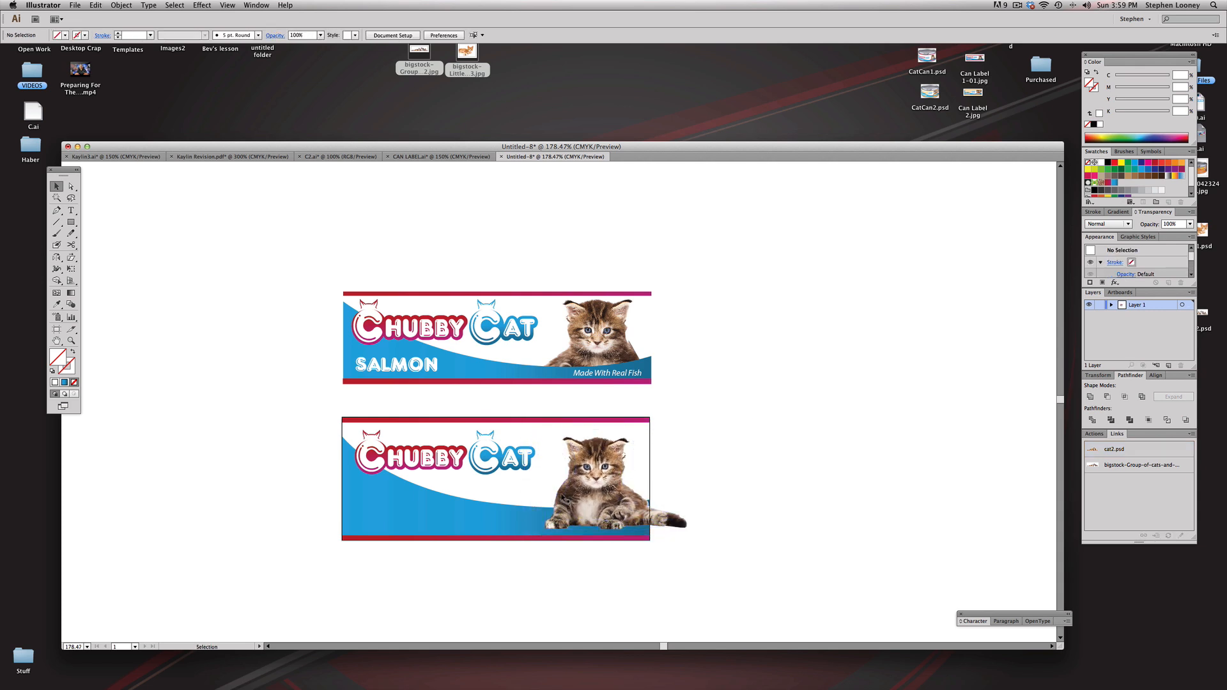
{"action": "left_click", "coordinate": [564, 499]}
{"action": "left_click", "coordinate": [739, 466]}
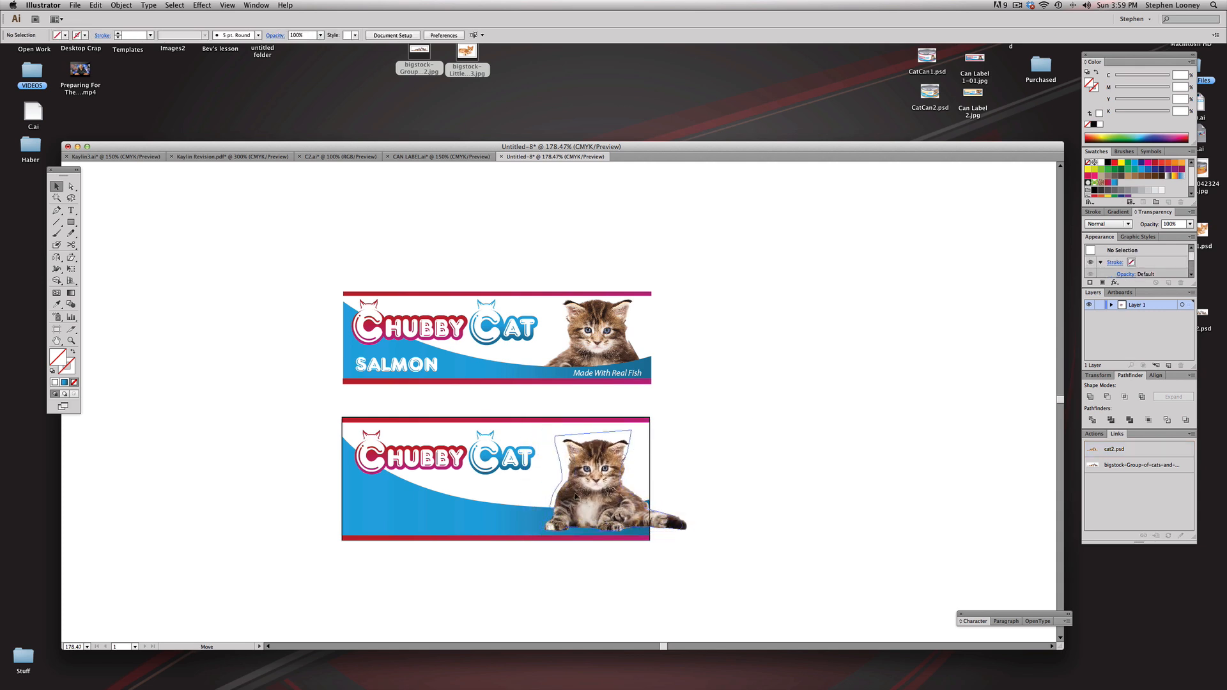
{"action": "left_click", "coordinate": [644, 484]}
{"action": "left_click", "coordinate": [647, 483]}
{"action": "left_click", "coordinate": [575, 478]}
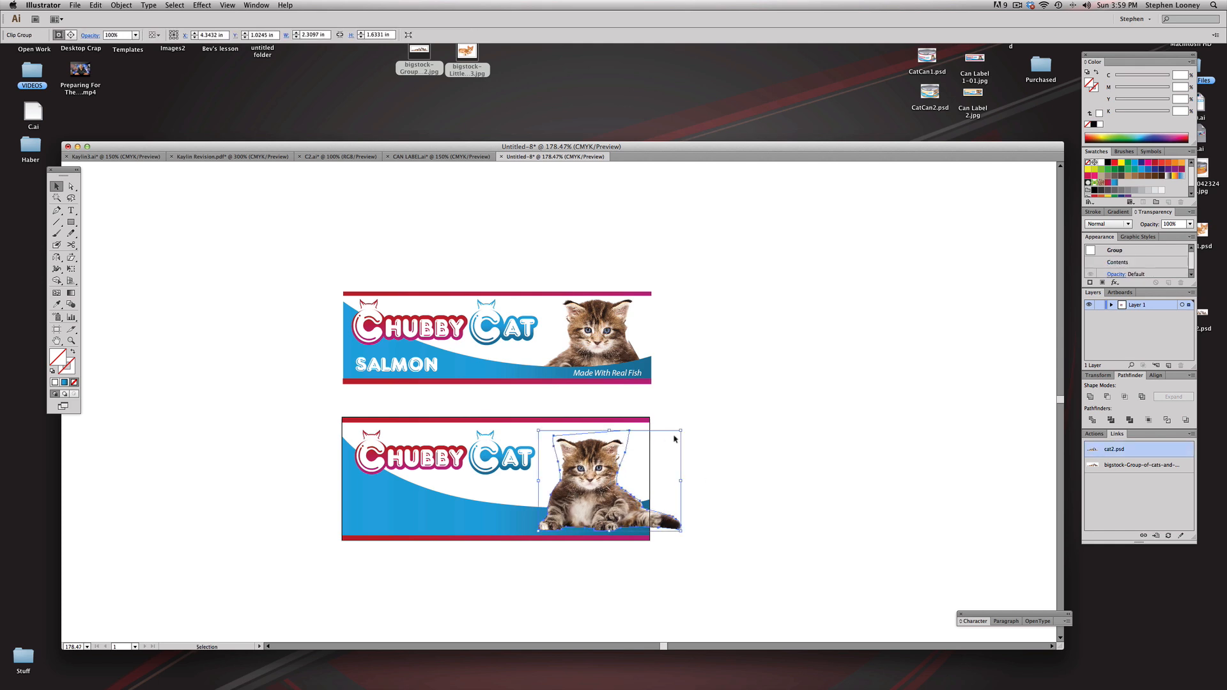
{"action": "left_click_drag", "start_coordinate": [681, 431], "coordinate": [671, 438]}
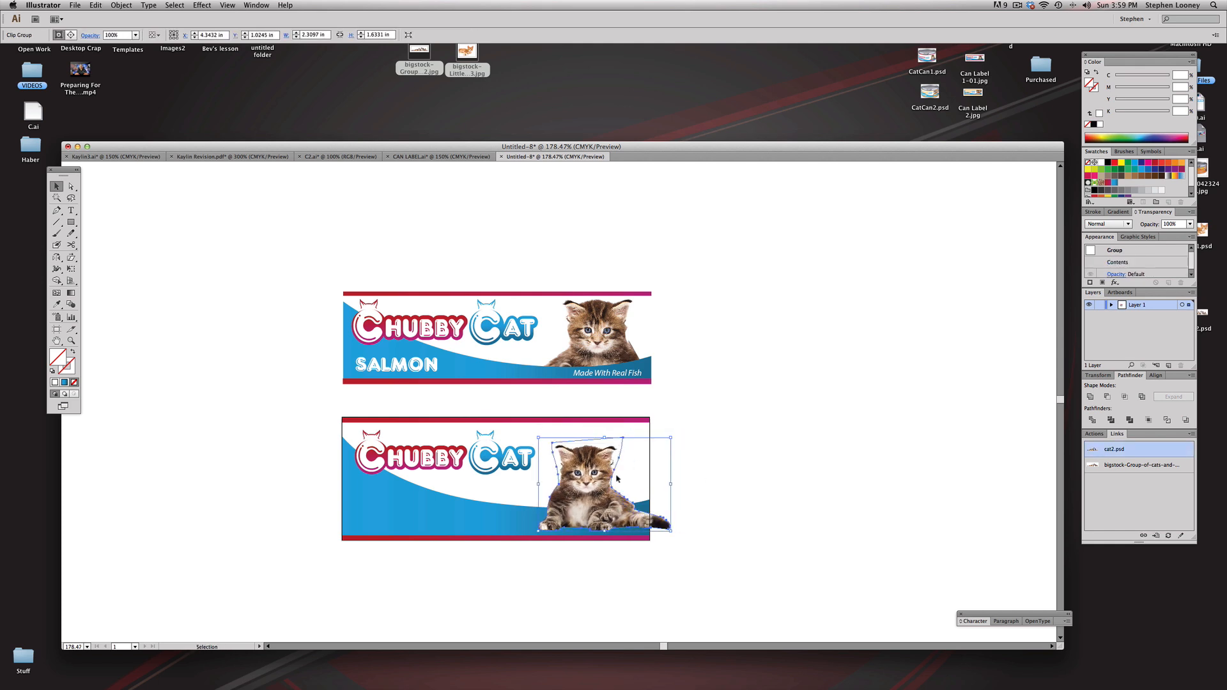
{"action": "left_click_drag", "start_coordinate": [595, 486], "coordinate": [595, 492]}
{"action": "left_click", "coordinate": [731, 438]}
{"action": "left_click", "coordinate": [602, 375]}
{"action": "left_click", "coordinate": [662, 376]}
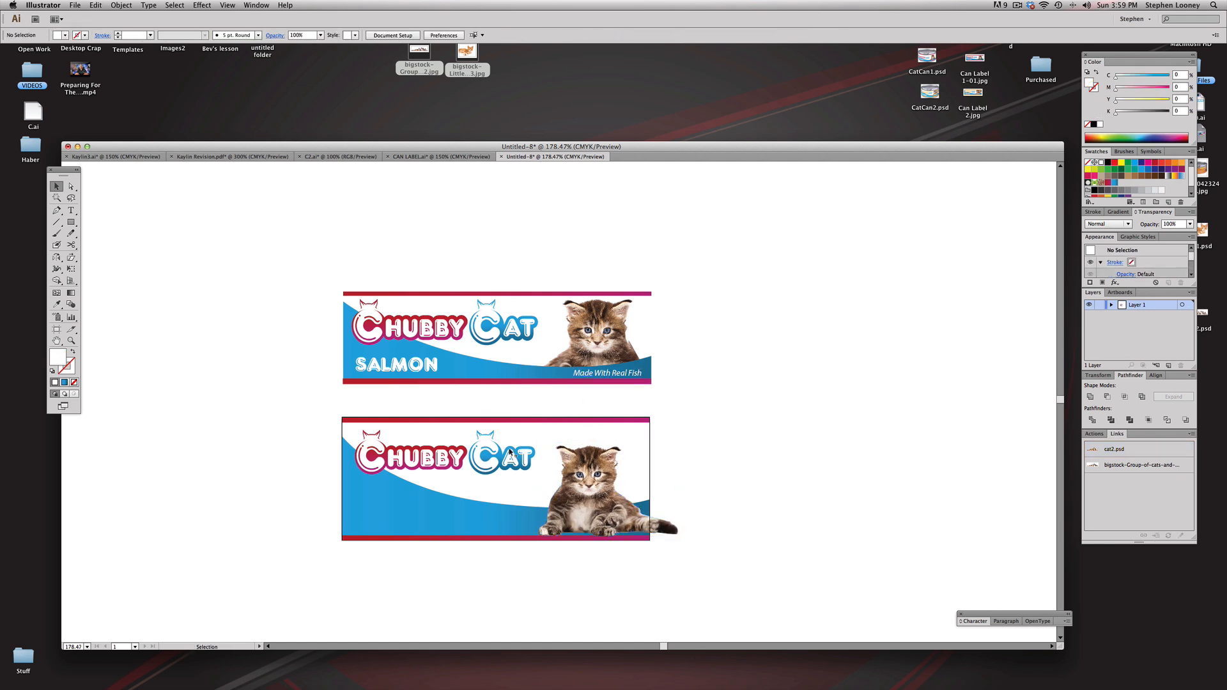
{"action": "key", "text": "super+v"}
{"action": "key", "text": "super+z"}
Step: Add the text "Made With Real Fish" above the kitten, just below the label's upper bar
{"action": "left_click", "coordinate": [71, 210]}
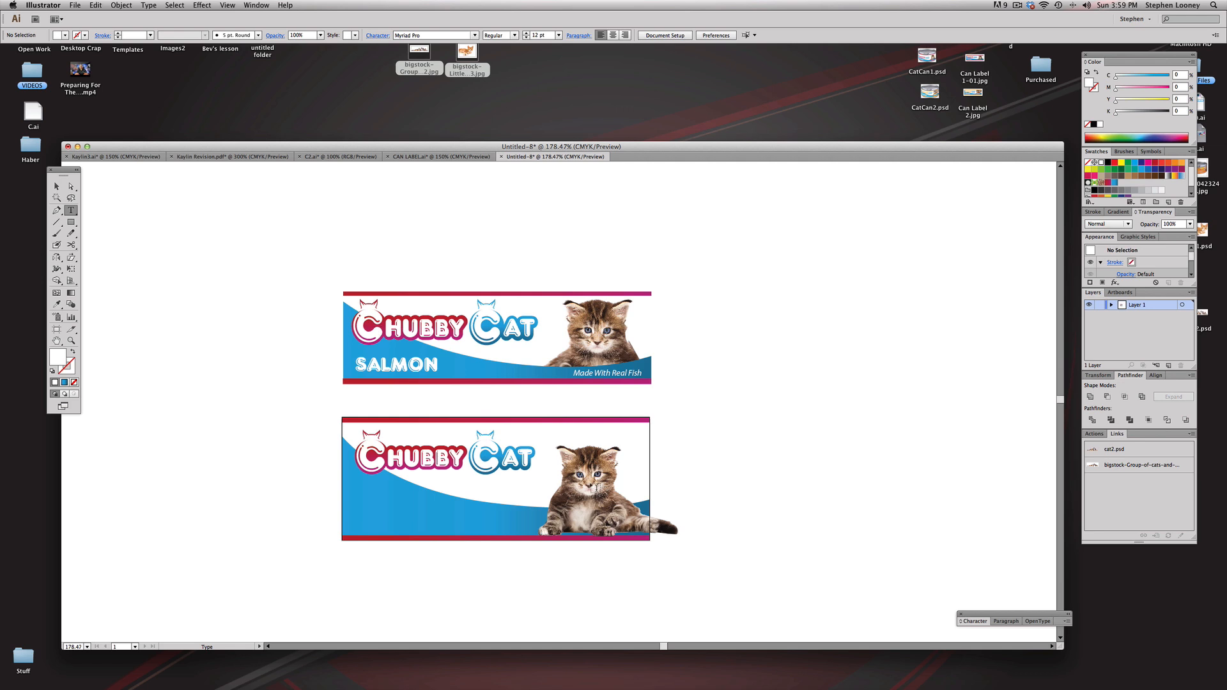
{"action": "left_click", "coordinate": [567, 434]}
{"action": "type", "text": "Made With Real"}
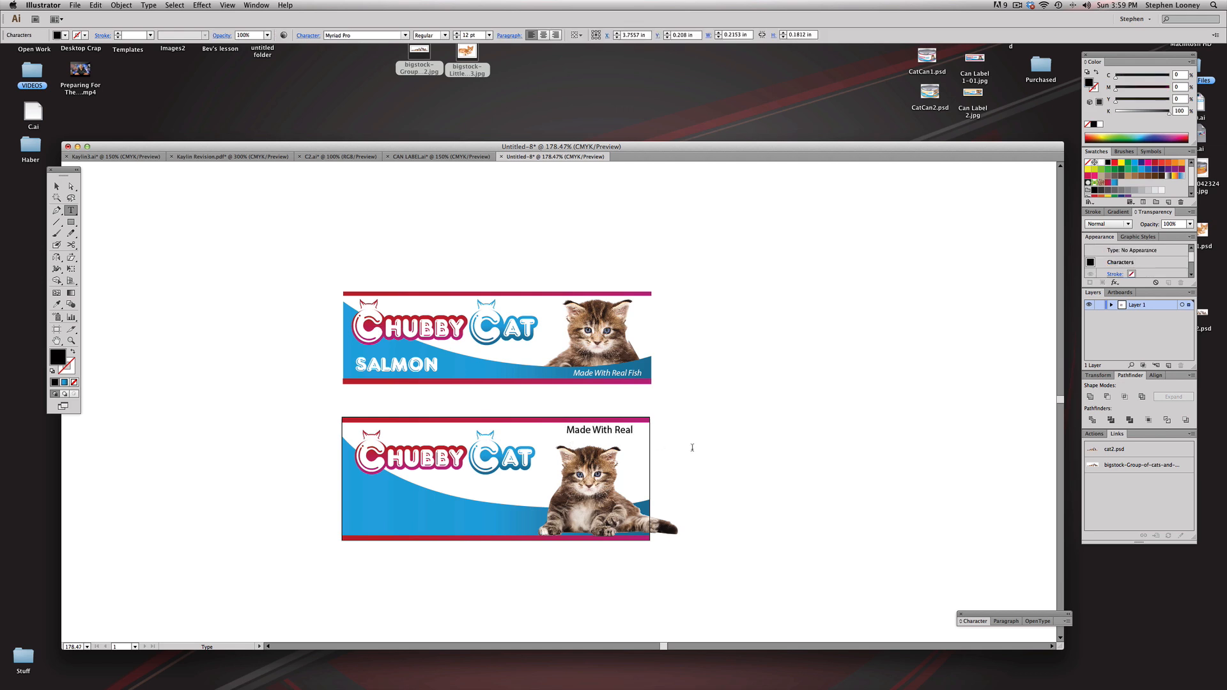
{"action": "type", "text": "ish"}
{"action": "key", "text": "Escape"}
{"action": "left_click_drag", "start_coordinate": [566, 423], "coordinate": [559, 425]}
Step: Set the "Made With Real Fish" text to Italic, 10 pt, with an 80% black fill, and centre it above the kitten
{"action": "left_click", "coordinate": [445, 36]}
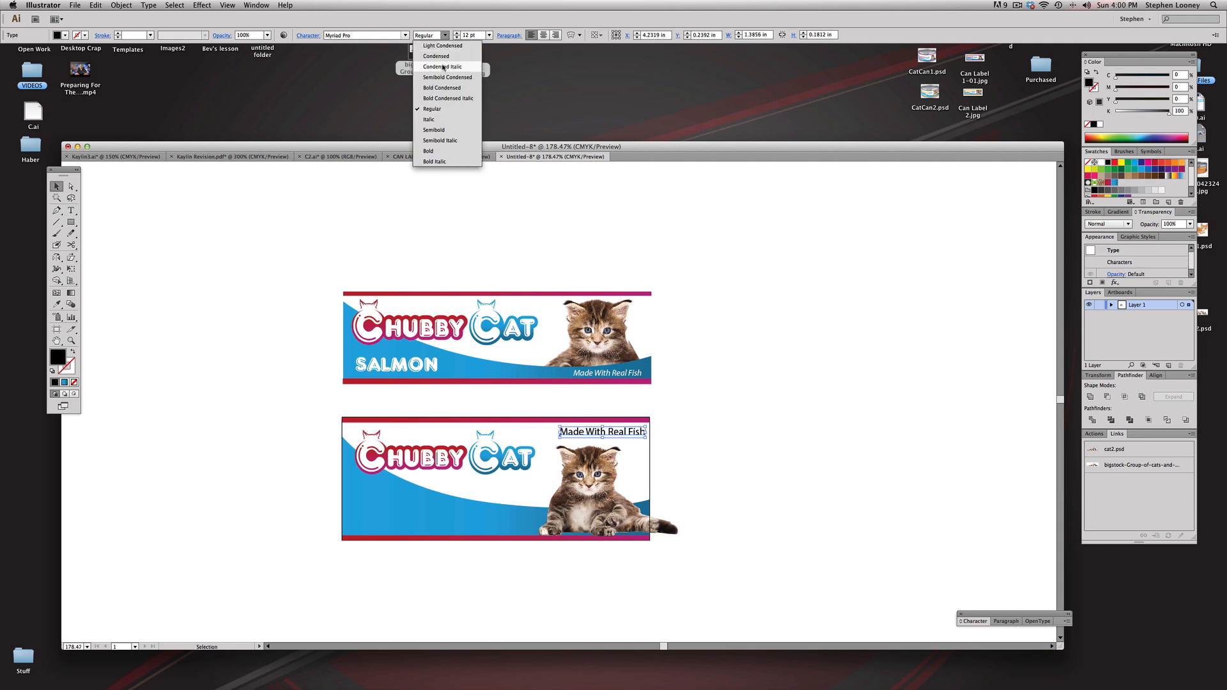
{"action": "left_click", "coordinate": [438, 119]}
{"action": "left_click", "coordinate": [457, 37]}
{"action": "left_click", "coordinate": [456, 37]}
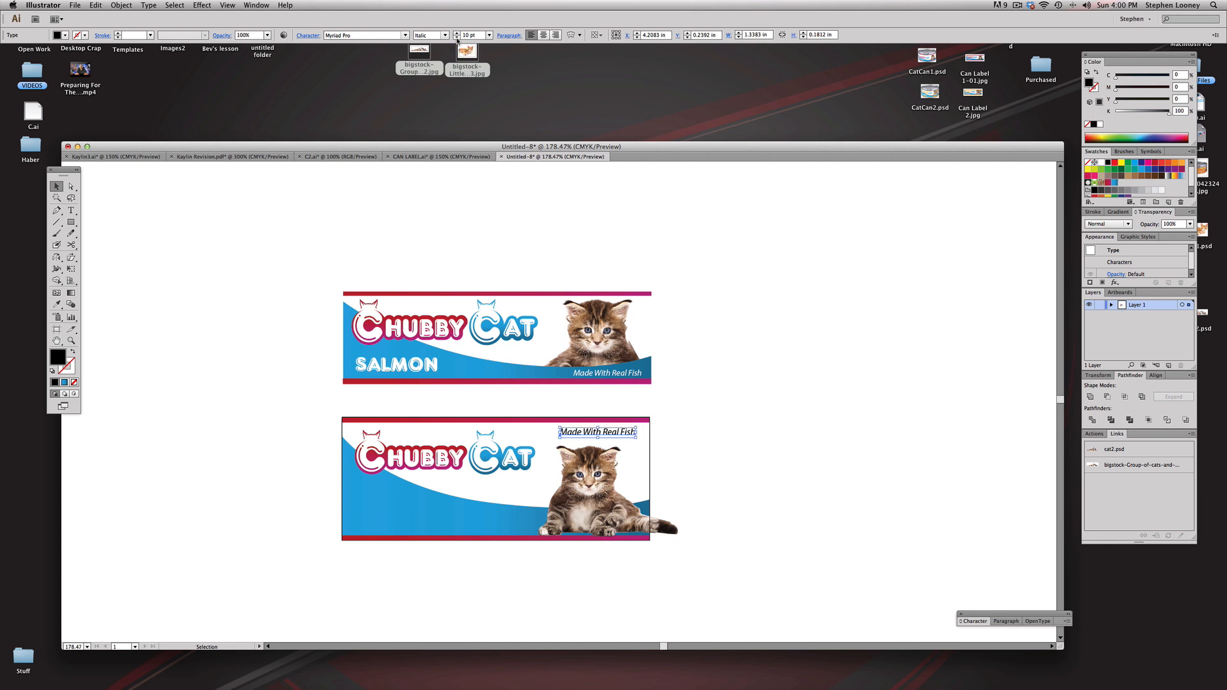
{"action": "left_click", "coordinate": [1107, 191]}
{"action": "left_click", "coordinate": [855, 328]}
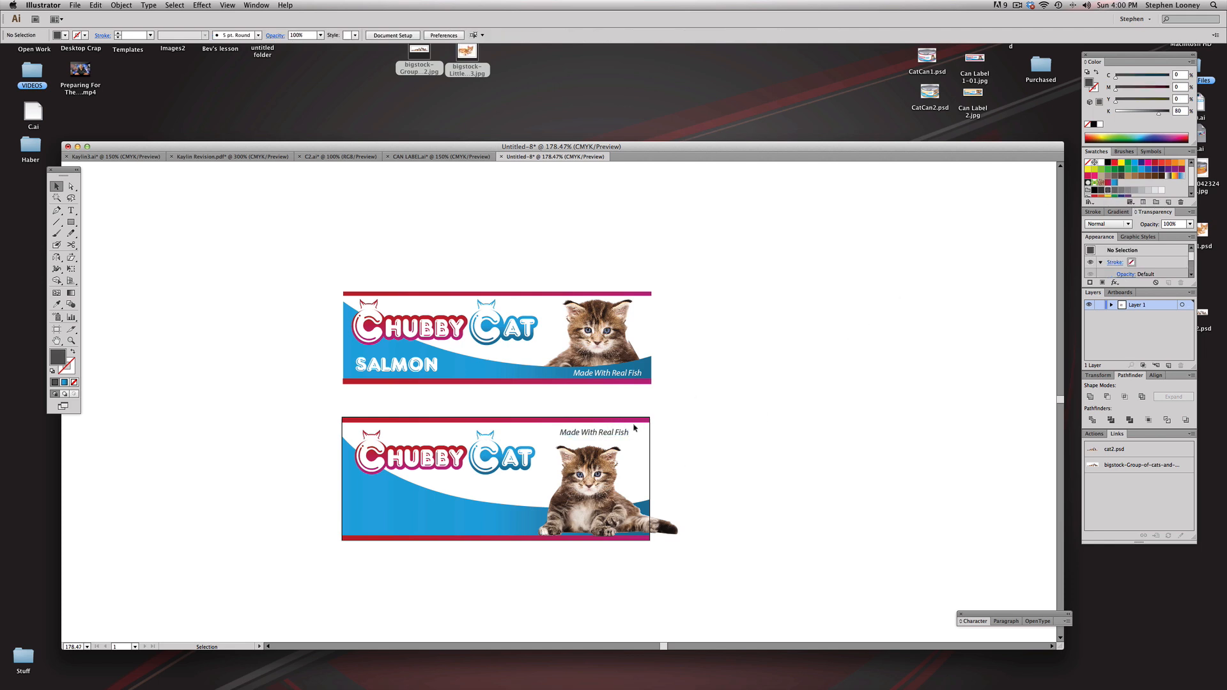
{"action": "left_click_drag", "start_coordinate": [617, 437], "coordinate": [620, 438]}
Step: Copy the white "SALMON" text from the example onto the new label's blue area below the logo and enlarge it
{"action": "left_click", "coordinate": [396, 364]}
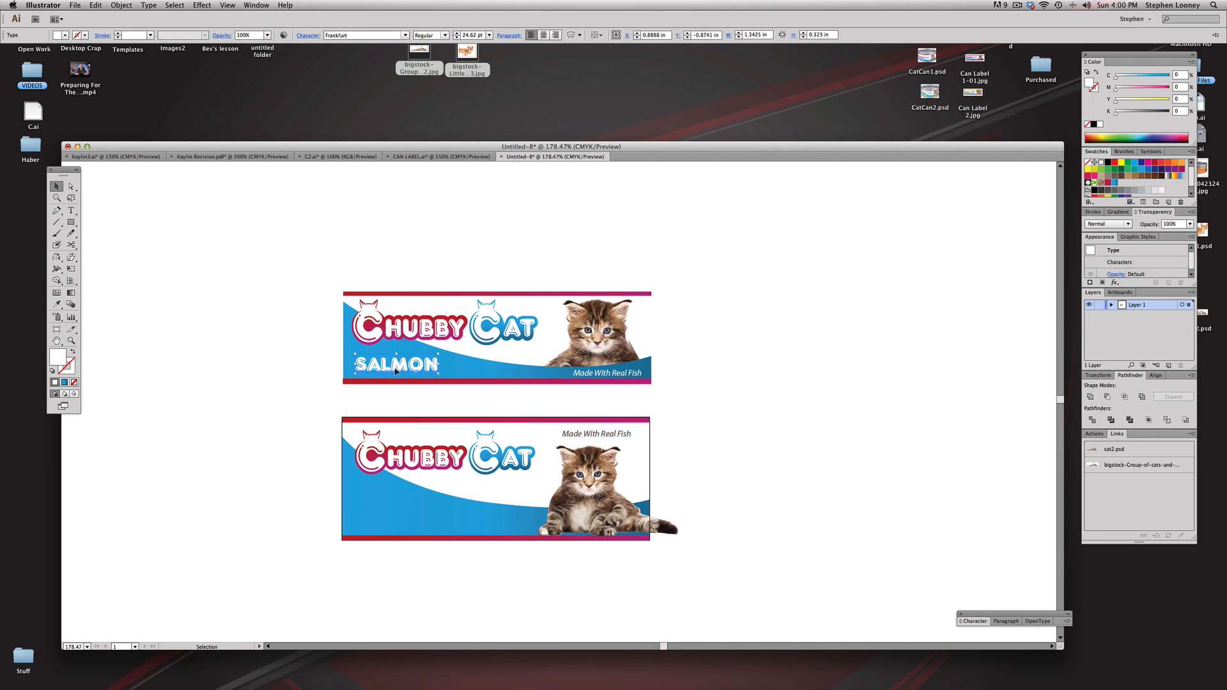
{"action": "left_click_drag", "start_coordinate": [385, 362], "coordinate": [462, 503]}
{"action": "left_click", "coordinate": [275, 474]}
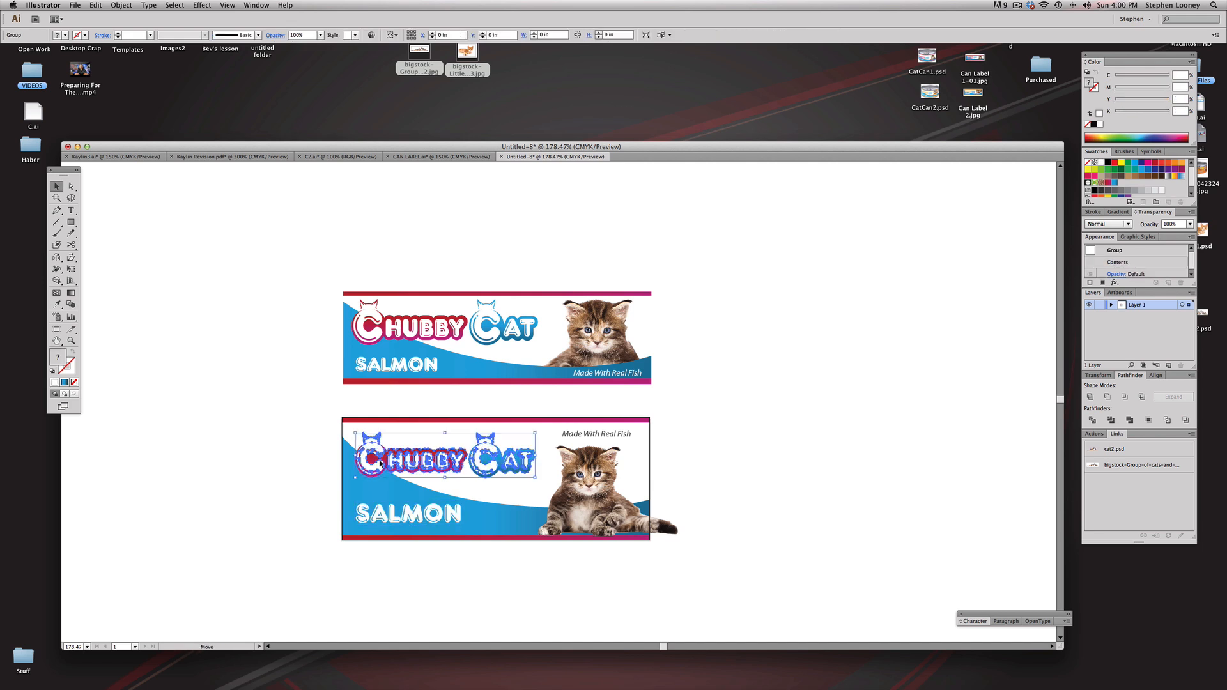
Step: Draw a rectangle about 2.01 x 1.58 in over the kitten, ending at the label's edge, and use it as a clipping mask to hide the overhanging tail
{"action": "scroll", "coordinate": [543, 505], "scroll_direction": "right", "scroll_amount": 2}
{"action": "left_click", "coordinate": [634, 533]}
{"action": "left_click", "coordinate": [664, 500]}
{"action": "left_click", "coordinate": [71, 222]}
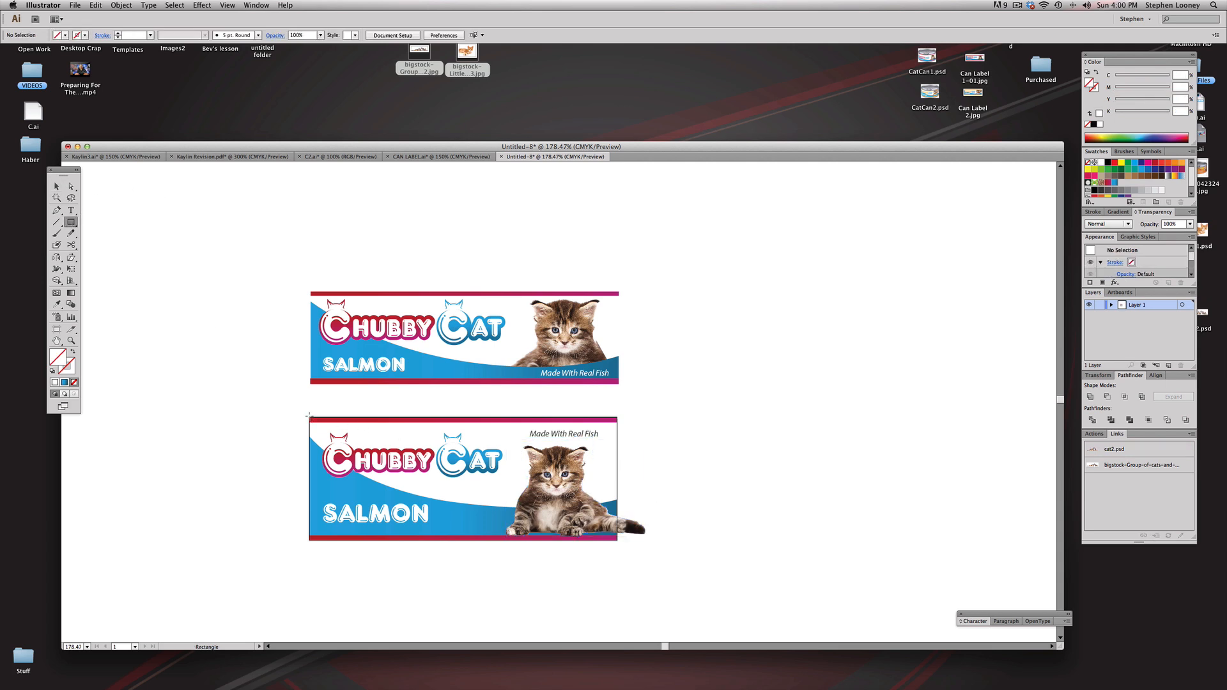
{"action": "left_click_drag", "start_coordinate": [494, 438], "coordinate": [617, 535]}
{"action": "key", "text": "v"}
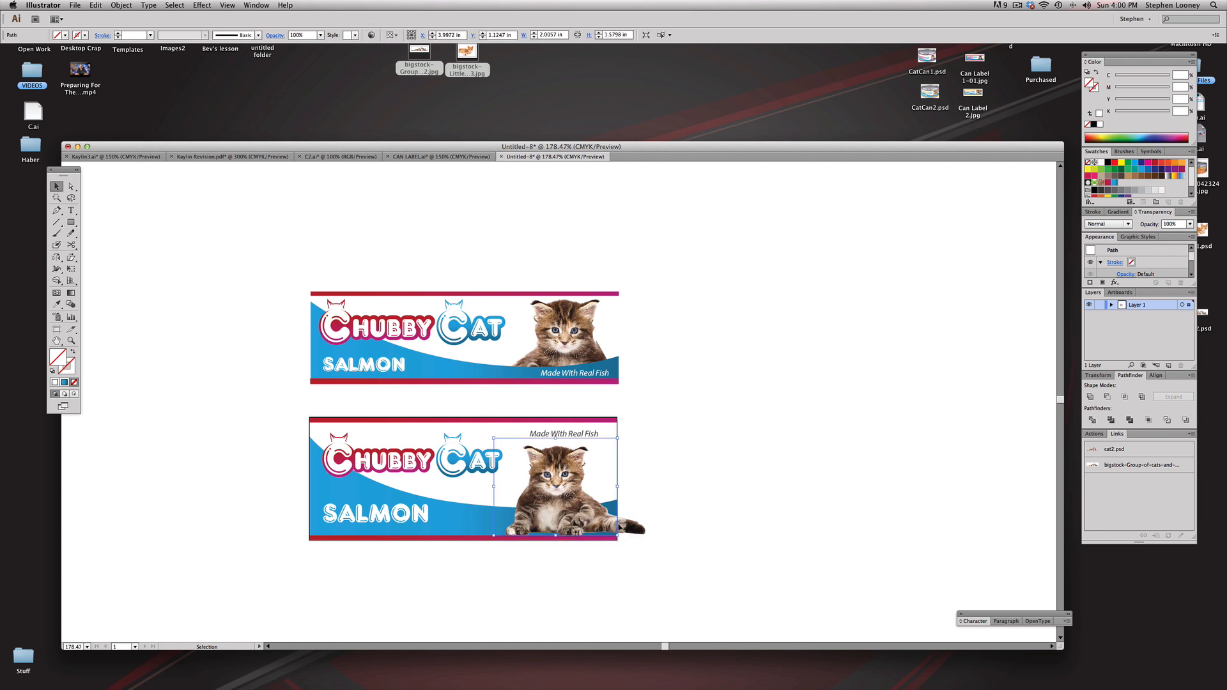
{"action": "left_click", "coordinate": [629, 529], "text": "shift"}
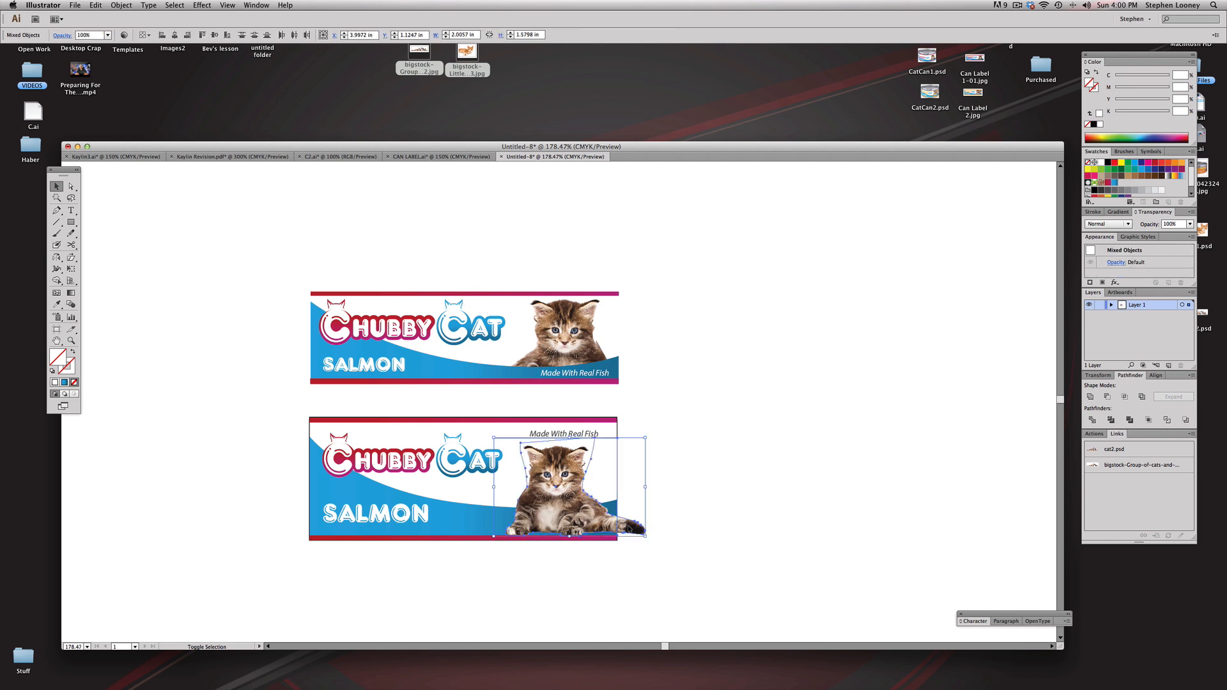
{"action": "right_click", "coordinate": [629, 529]}
{"action": "left_click", "coordinate": [709, 509]}
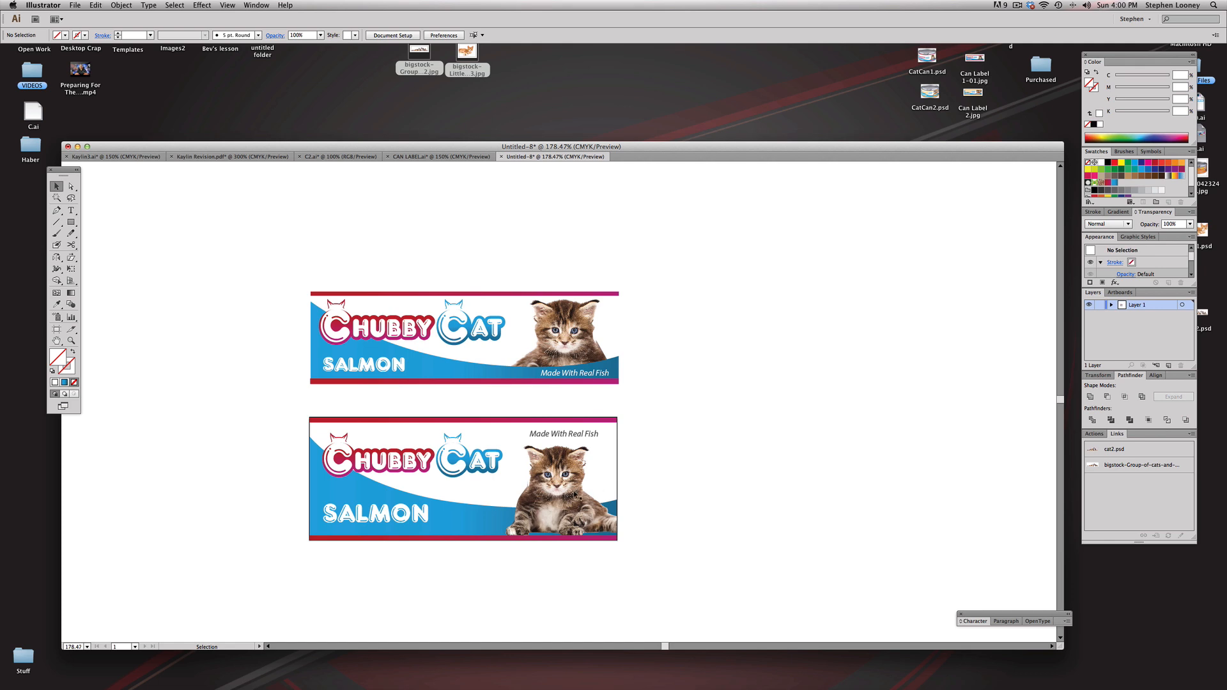
Step: Rename Layer 1, which holds the label artwork, as "Can 1"
{"action": "scroll", "coordinate": [649, 472], "scroll_direction": "up", "scroll_amount": 1}
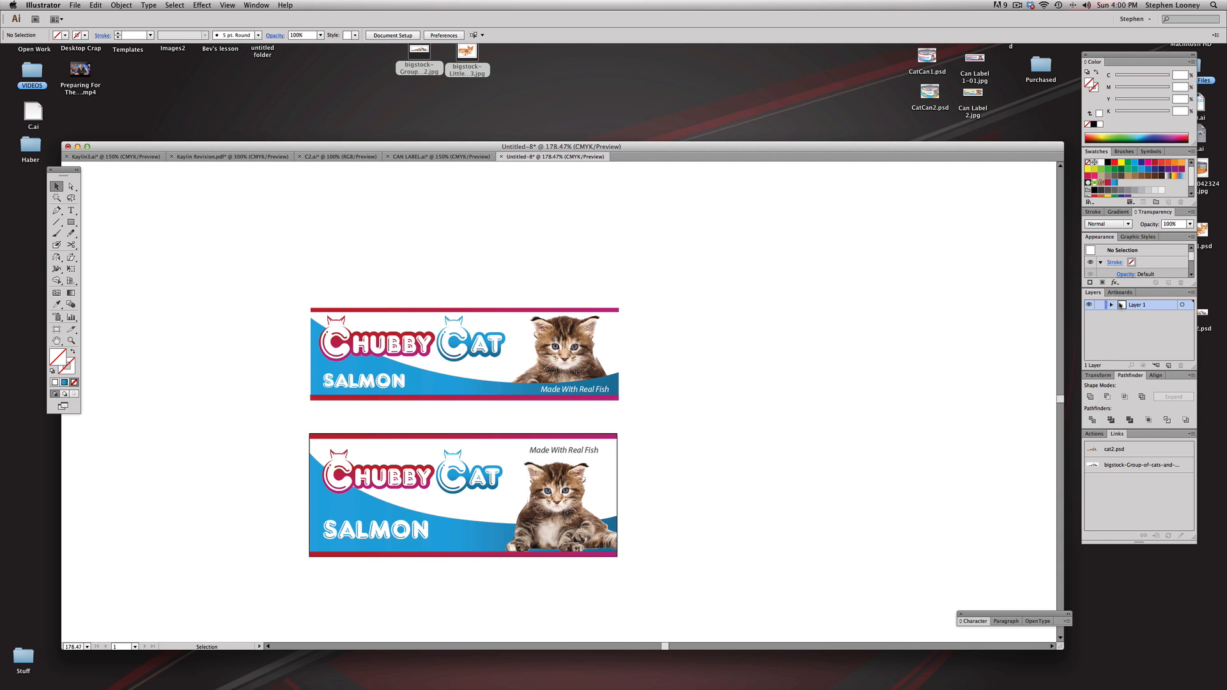
{"action": "double_click", "coordinate": [1141, 305]}
{"action": "type", "text": "Can 1"}
{"action": "key", "text": "Return"}
Step: Duplicate the Can 1 layer and name the copy "Can 2"
{"action": "left_click_drag", "start_coordinate": [1122, 305], "coordinate": [1168, 366]}
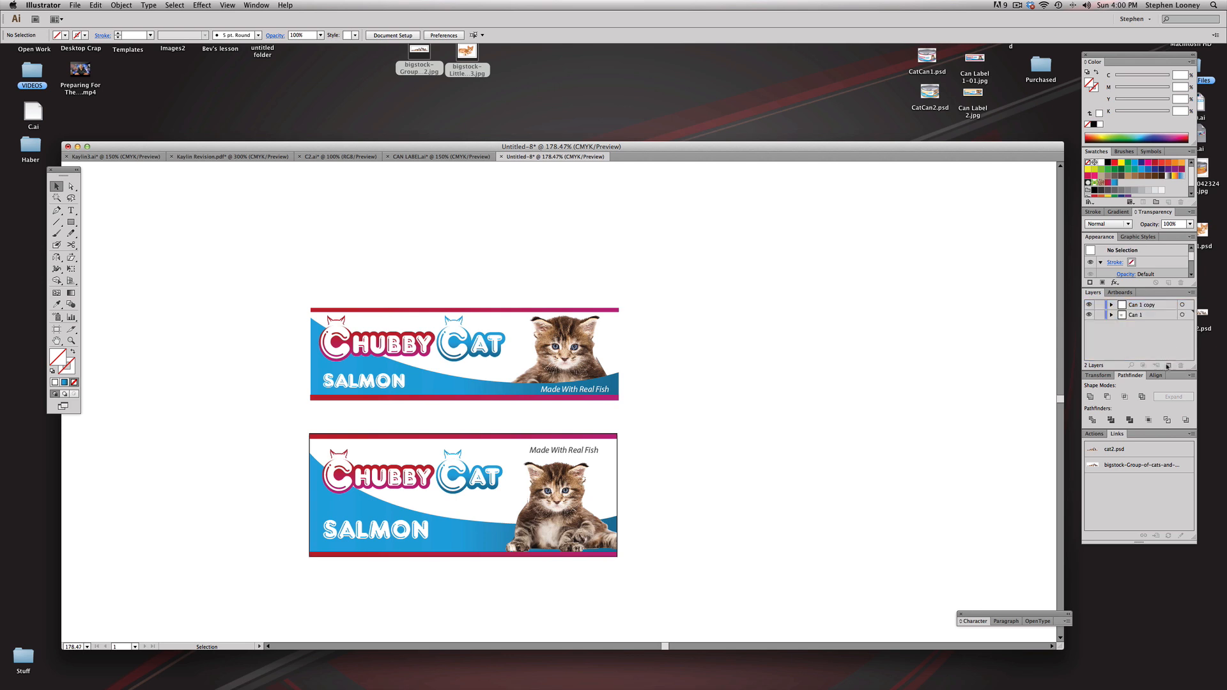
{"action": "double_click", "coordinate": [1137, 305]}
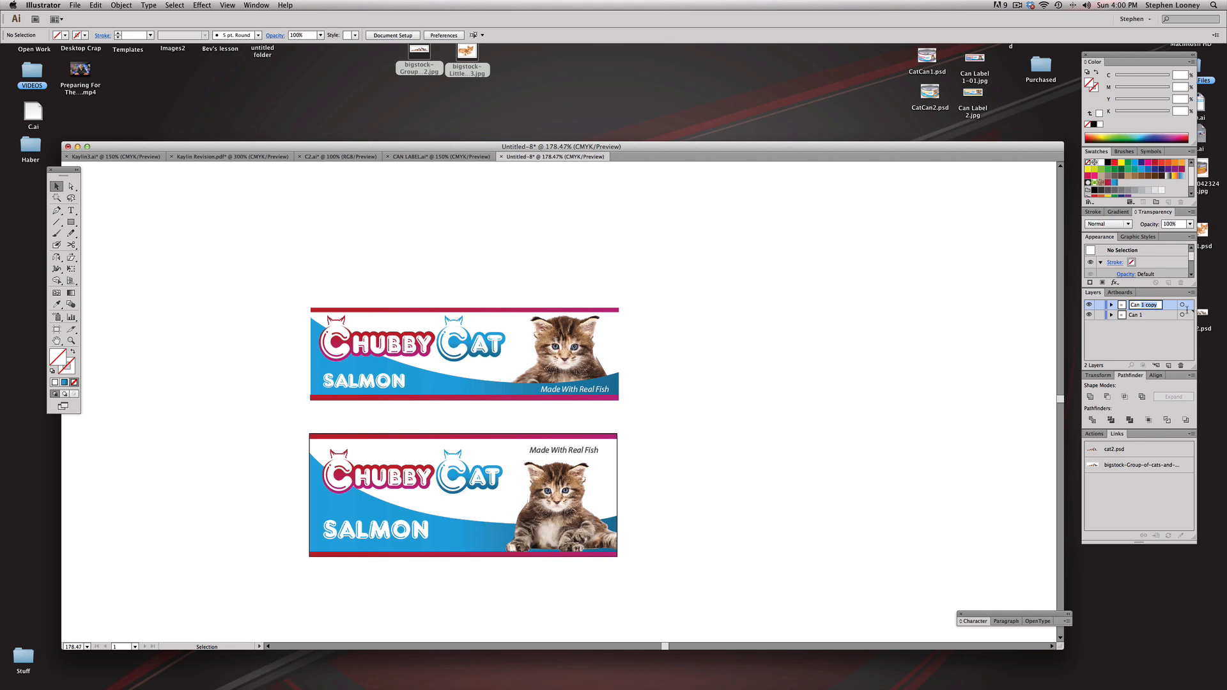
{"action": "type", "text": "2"}
{"action": "key", "text": "Return"}
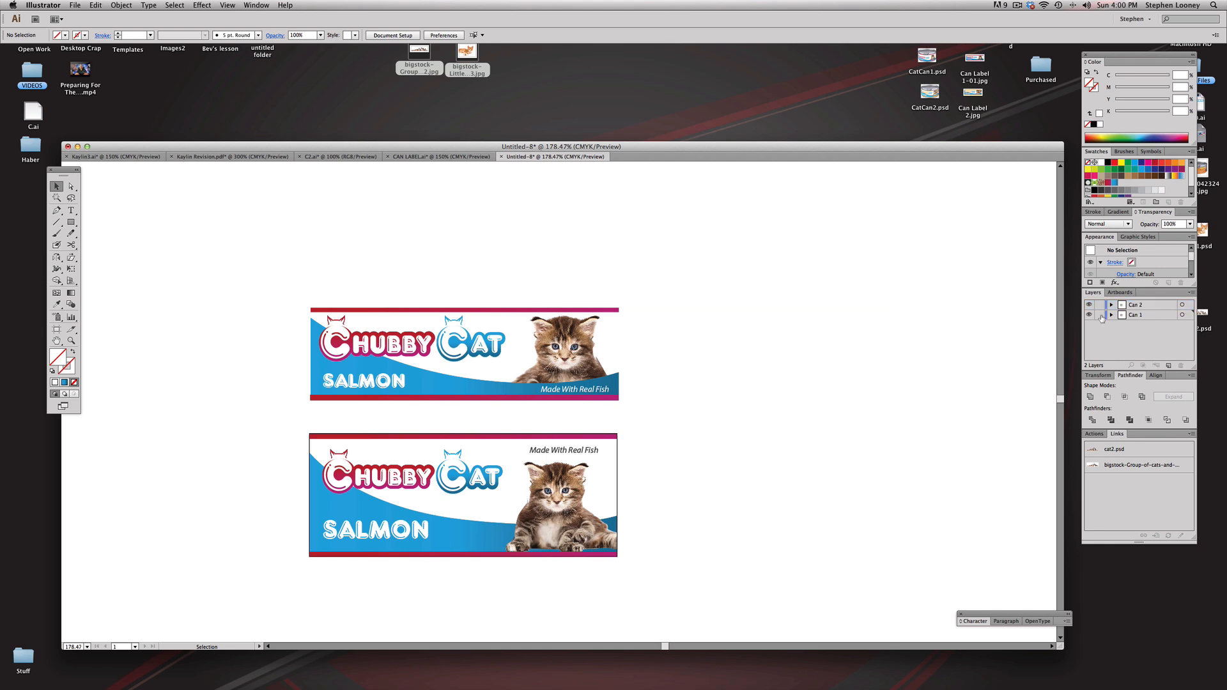
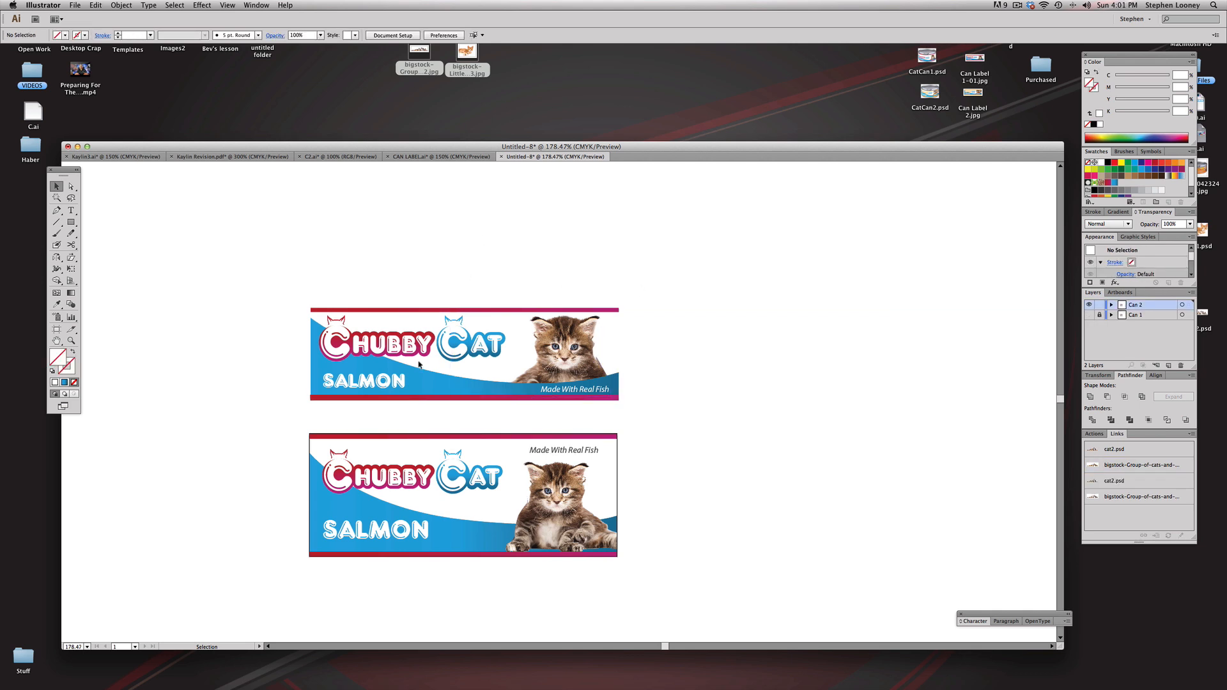
Step: Replace the "SALMON" flavour text on the Can 2 label with "chicken" in all lowercase letters
{"action": "double_click", "coordinate": [356, 530]}
{"action": "double_click", "coordinate": [356, 521]}
{"action": "type", "text": "Chicken"}
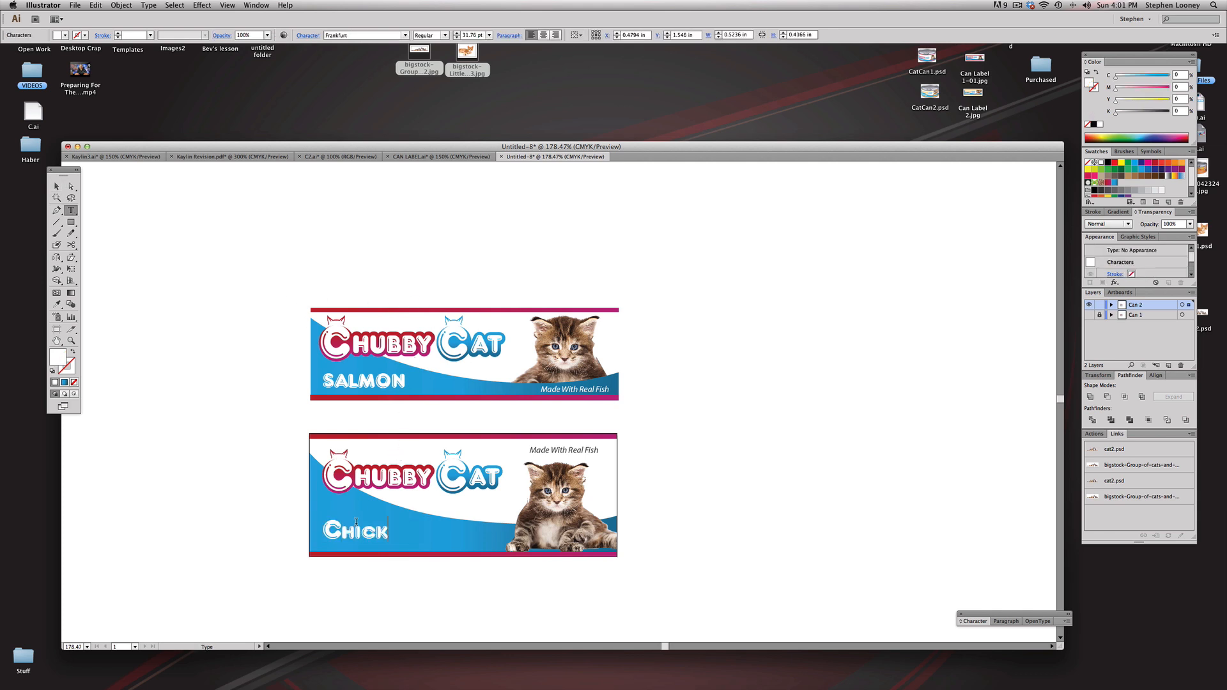
{"action": "left_click_drag", "start_coordinate": [355, 524], "coordinate": [458, 529]}
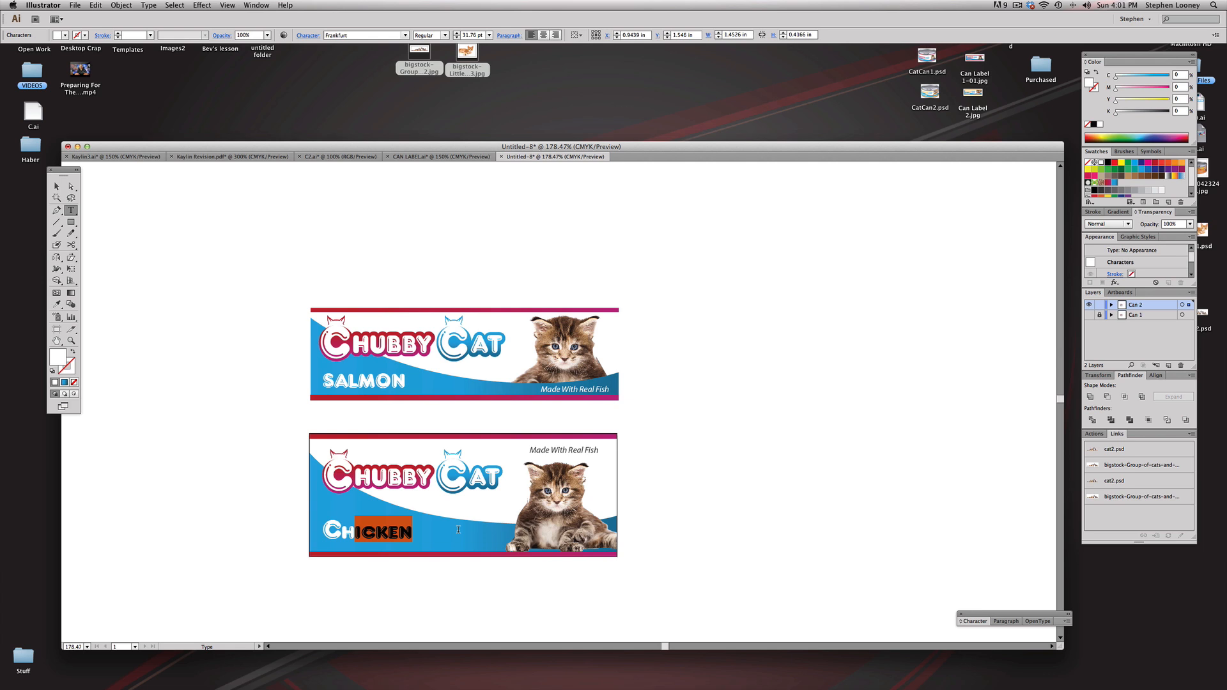
{"action": "key", "text": "BackSpace"}
{"action": "key", "text": "BackSpace"}
{"action": "key", "text": "BackSpace"}
{"action": "type", "text": "chicken"}
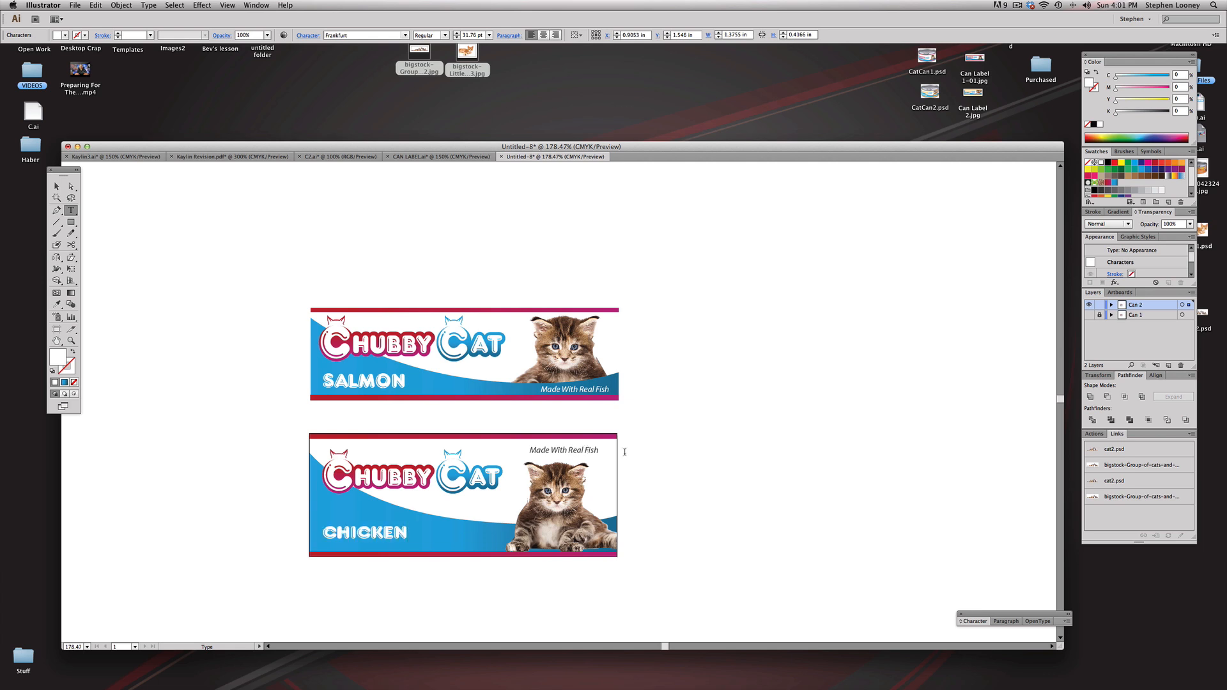
Step: Change the tagline above the kitten on the Can 2 label to "Made With Real Chicken"
{"action": "left_click", "coordinate": [588, 450]}
{"action": "double_click", "coordinate": [586, 449]}
{"action": "type", "text": "chicken"}
{"action": "left_click_drag", "start_coordinate": [605, 449], "coordinate": [602, 449]}
{"action": "left_click", "coordinate": [586, 450]}
{"action": "key", "text": "BackSpace"}
{"action": "type", "text": "C1"}
{"action": "key", "text": "F1"}
{"action": "key", "text": "Down"}
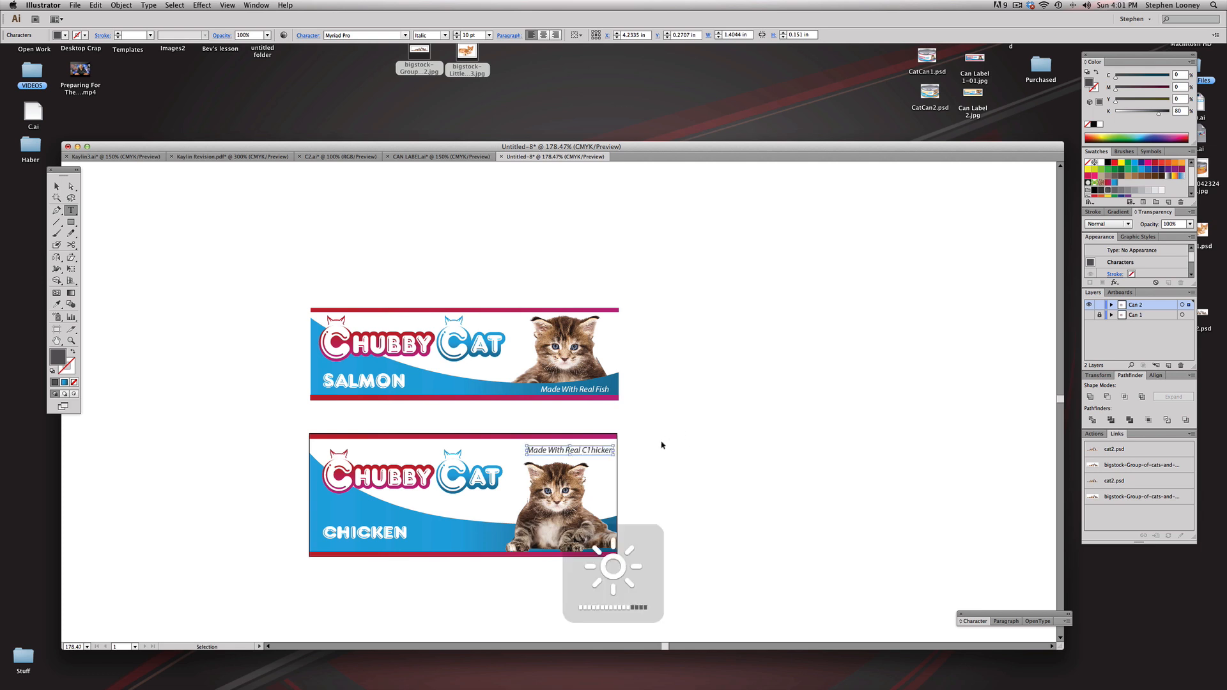
{"action": "key", "text": "super+z"}
{"action": "key", "text": "Escape"}
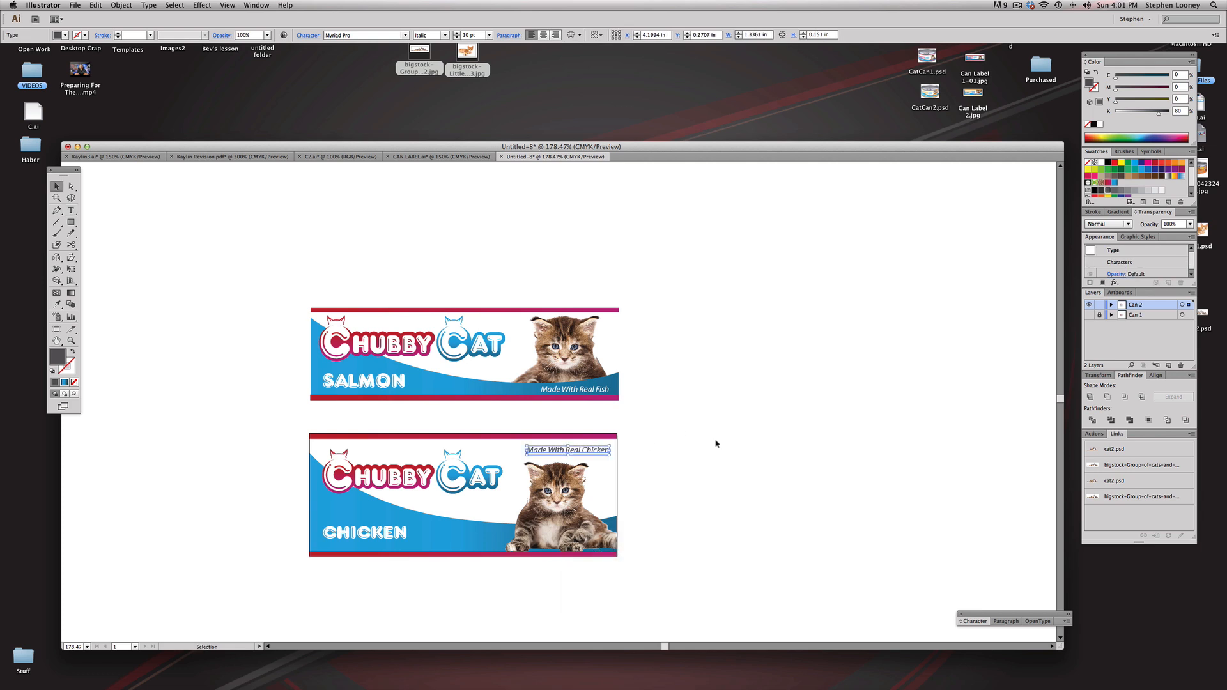
Step: Delete the clipped kitten picture from the chicken label
{"action": "left_click", "coordinate": [759, 432]}
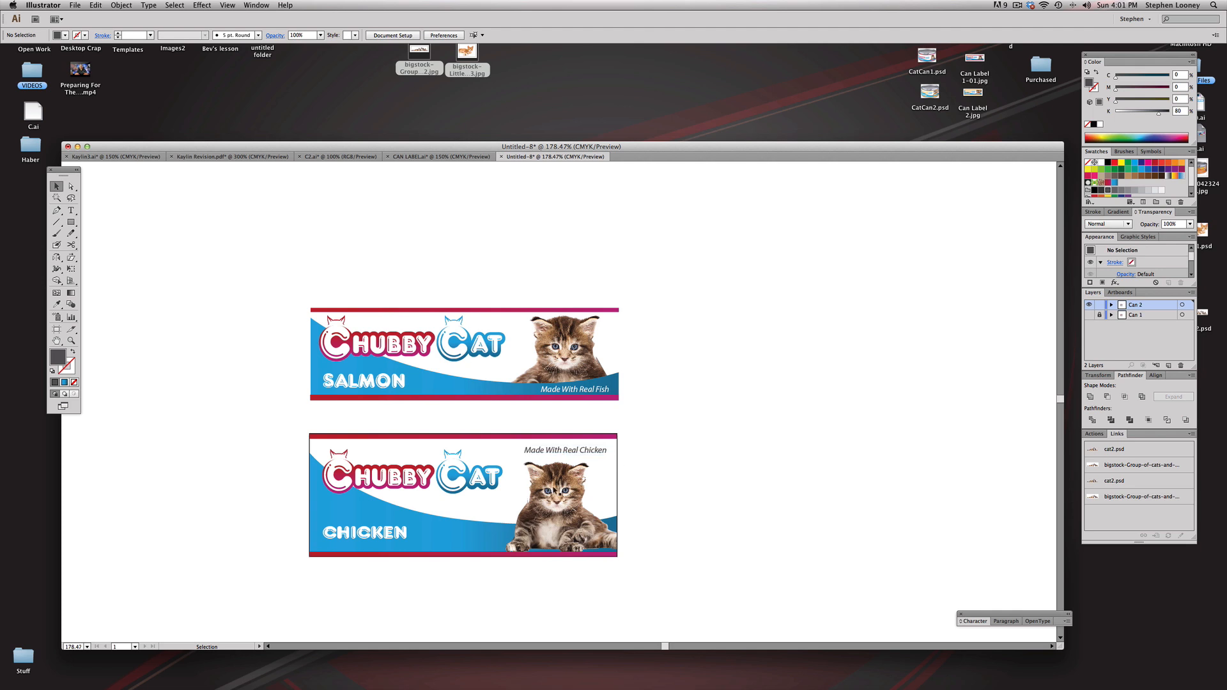
{"action": "left_click", "coordinate": [555, 489]}
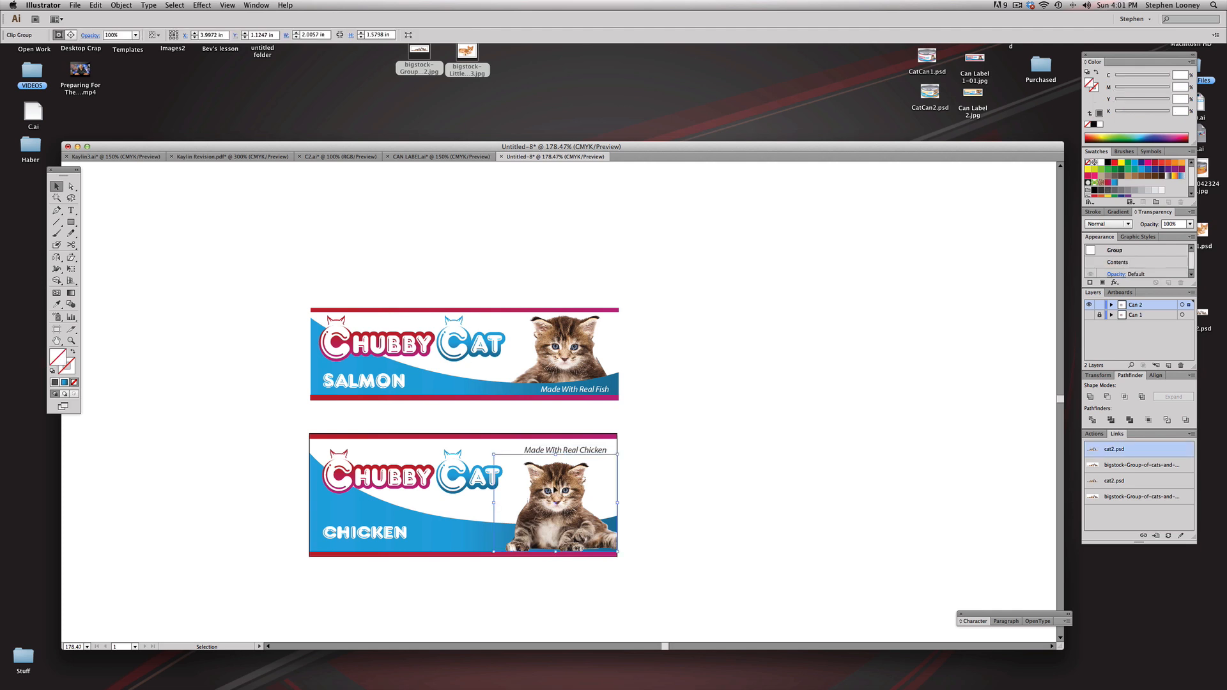
{"action": "key", "text": "Delete"}
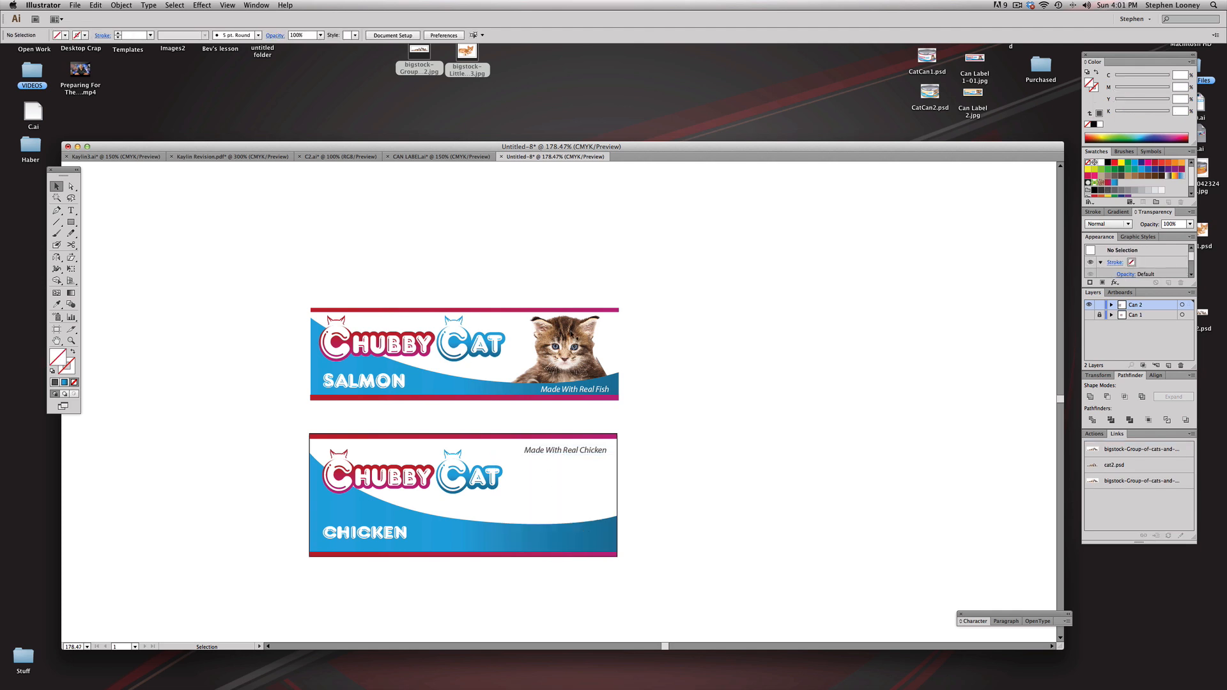
Step: Open the bigstock photo of the cat eating dry food from the desktop's Purchased folder in Photoshop
{"action": "left_click", "coordinate": [791, 134]}
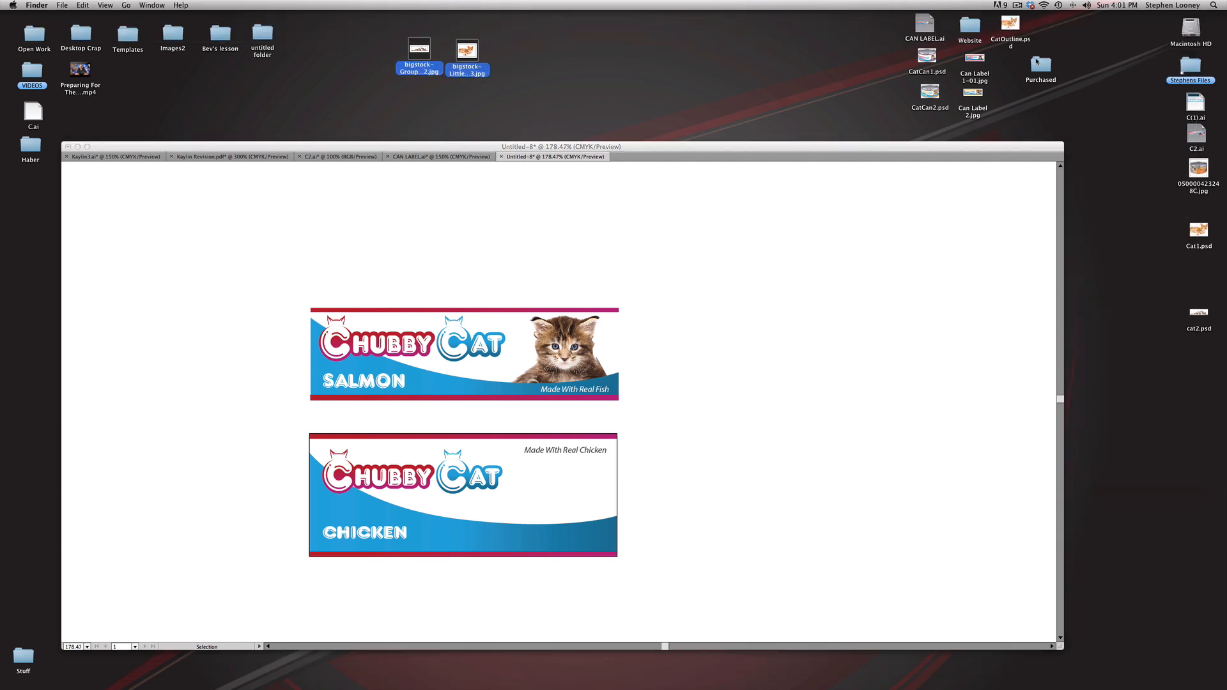
{"action": "double_click", "coordinate": [1038, 63]}
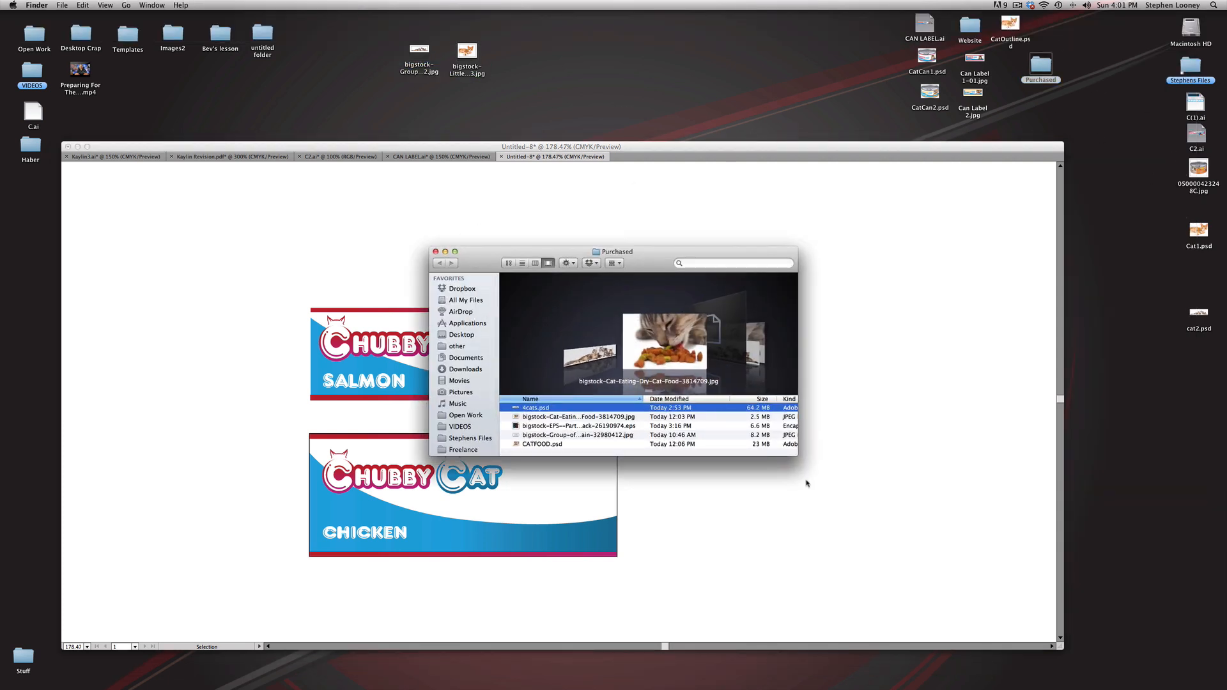
{"action": "left_click", "coordinate": [576, 418]}
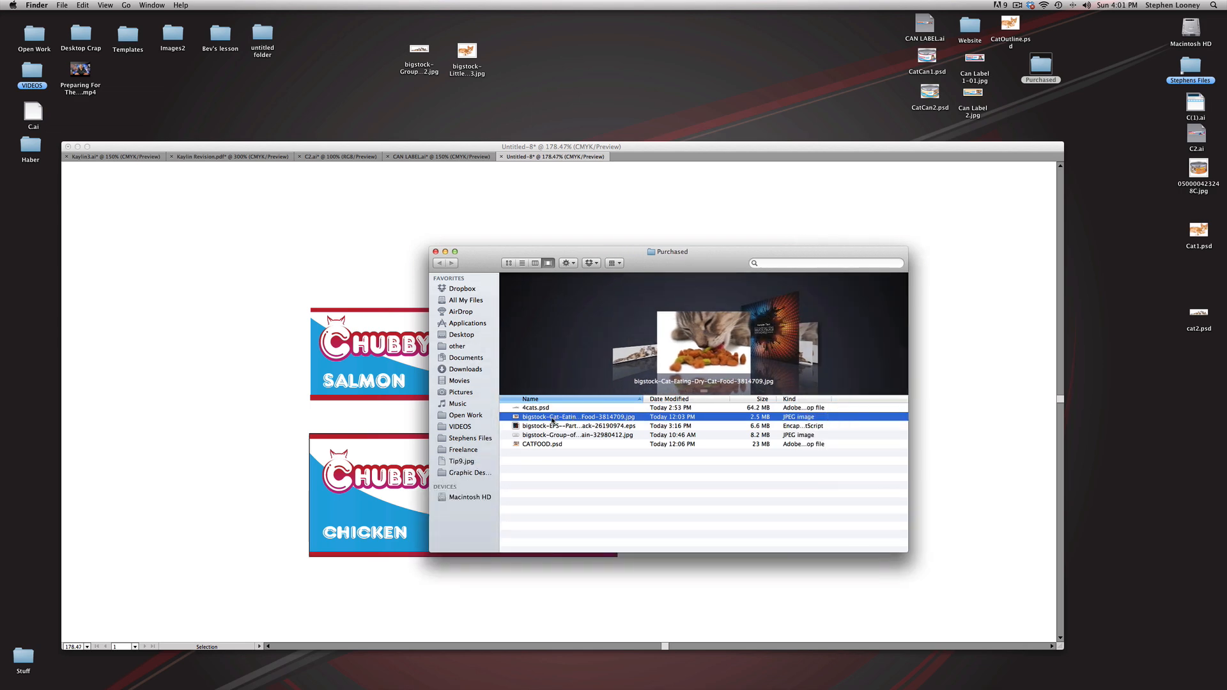
{"action": "left_click", "coordinate": [553, 419]}
{"action": "left_click", "coordinate": [517, 419]}
{"action": "left_click_drag", "start_coordinate": [516, 419], "coordinate": [667, 679]}
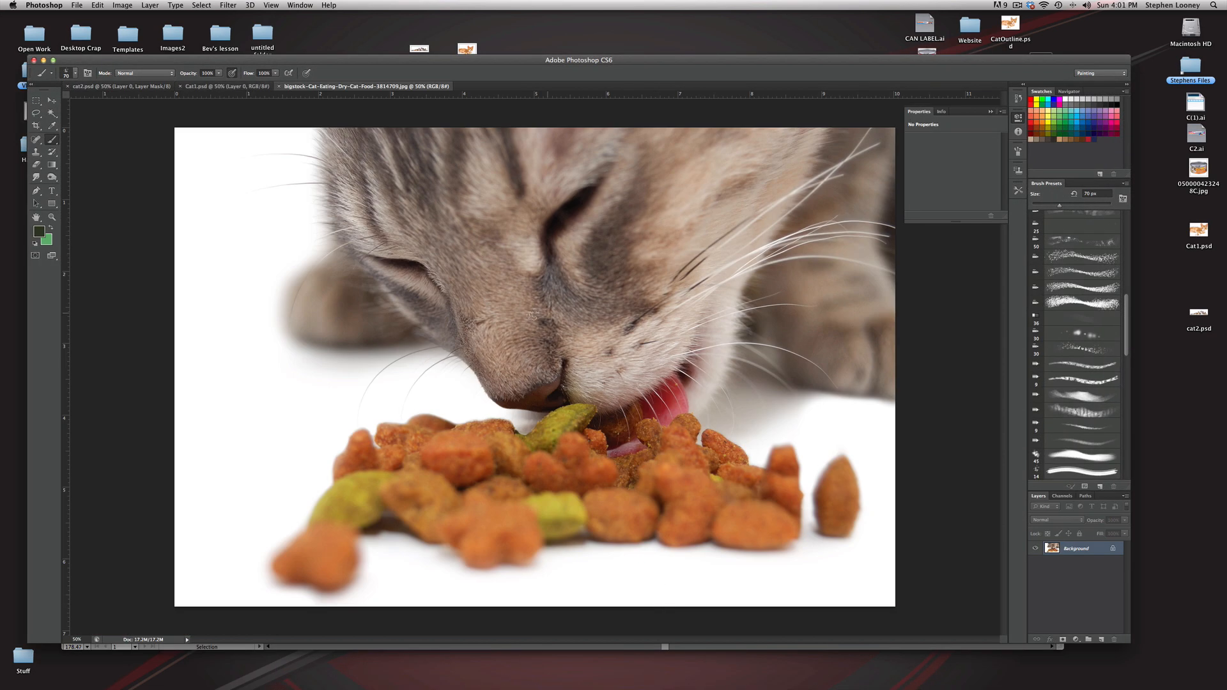
Step: Resize the cat food photo to 72 pixels/inch and 500 pixels wide with proportions constrained
{"action": "left_click", "coordinate": [131, 5]}
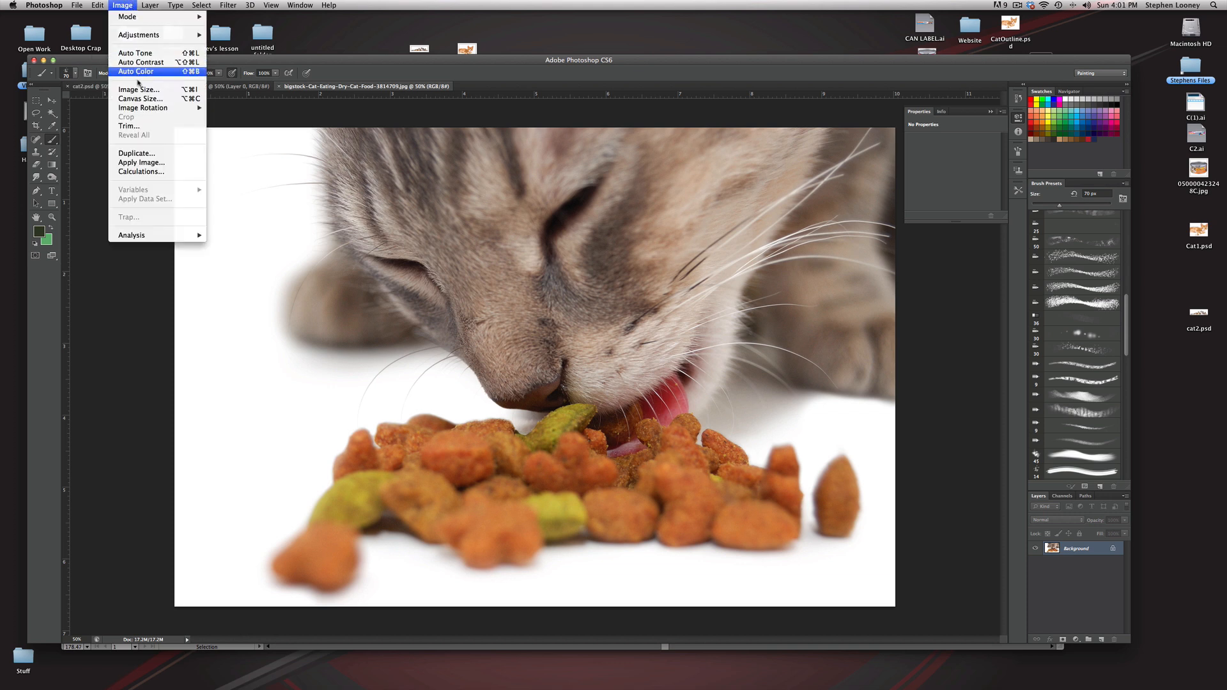
{"action": "left_click", "coordinate": [137, 91]}
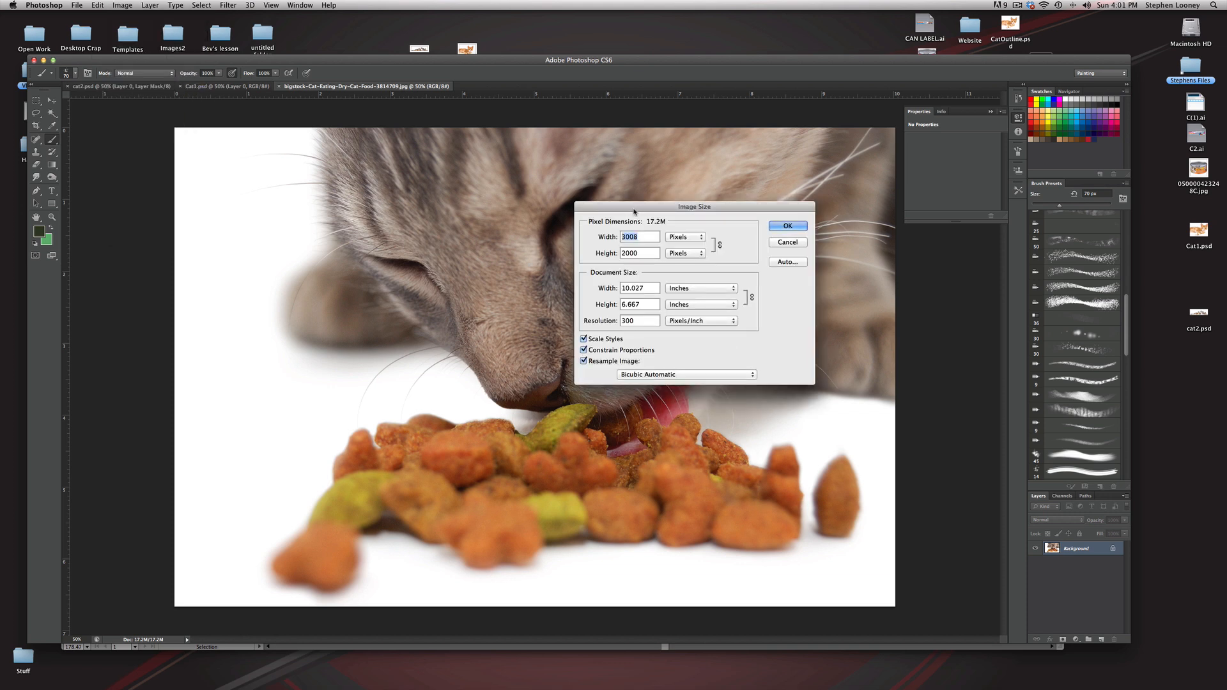
{"action": "left_click_drag", "start_coordinate": [635, 202], "coordinate": [655, 217]}
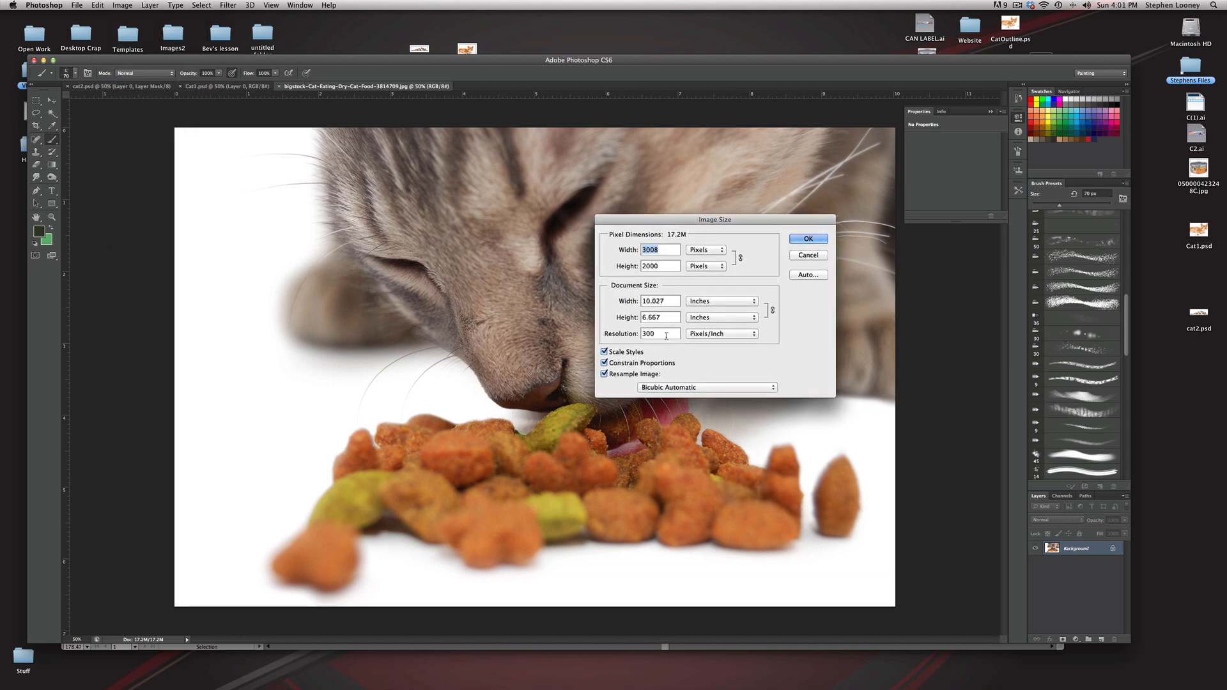
{"action": "left_click_drag", "start_coordinate": [667, 334], "coordinate": [605, 335]}
{"action": "type", "text": "72"}
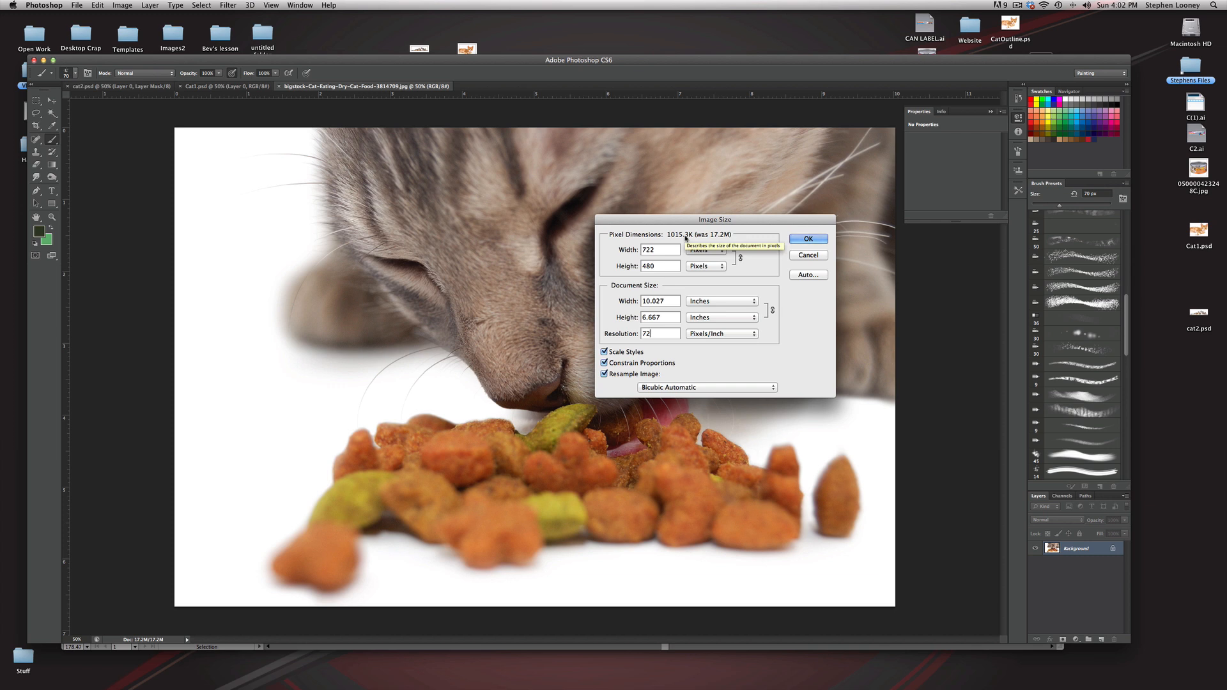
{"action": "double_click", "coordinate": [668, 299]}
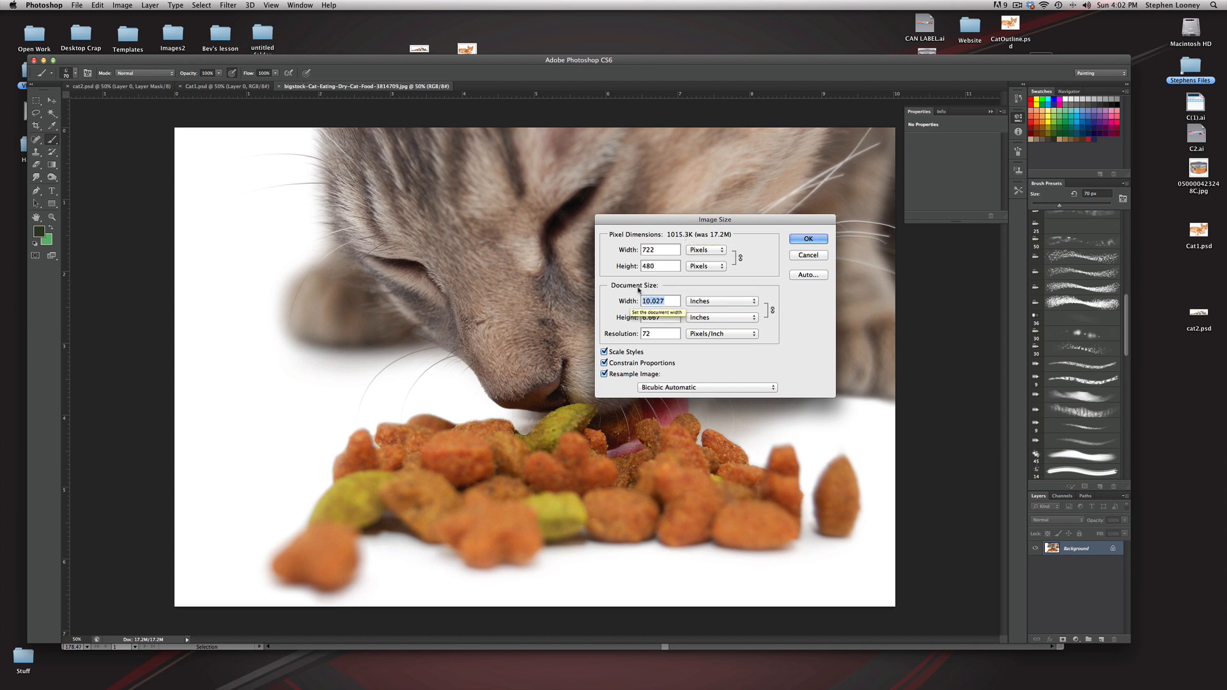
{"action": "double_click", "coordinate": [644, 249]}
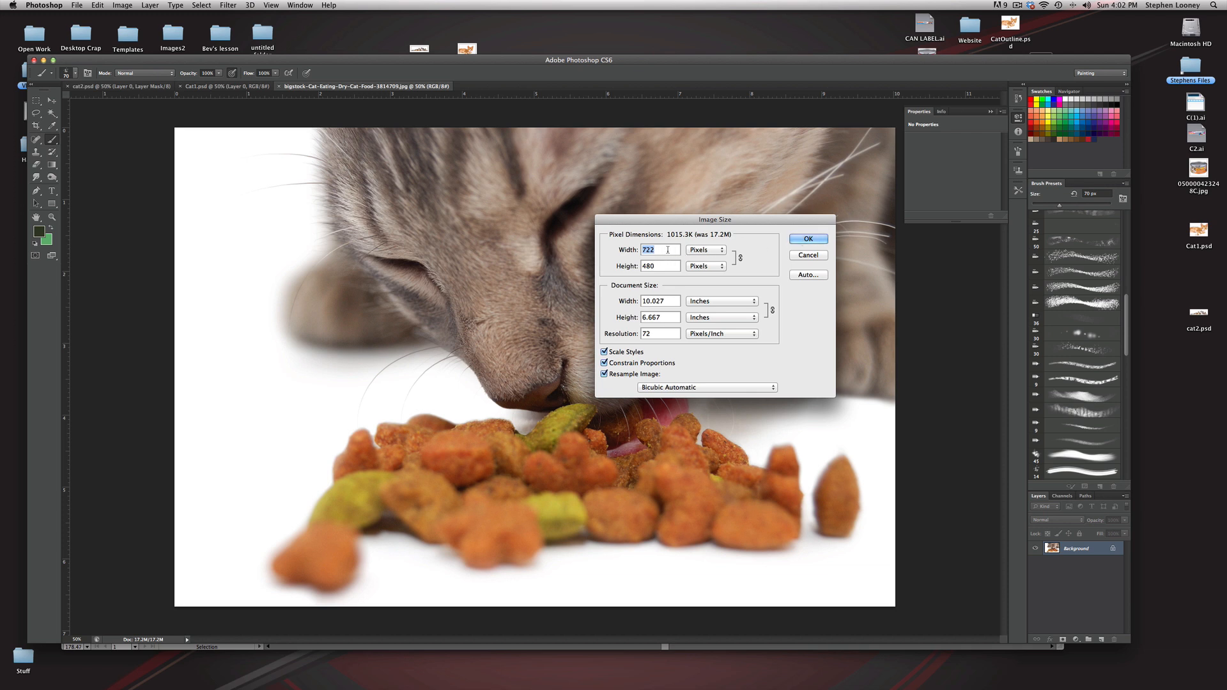
{"action": "type", "text": "500"}
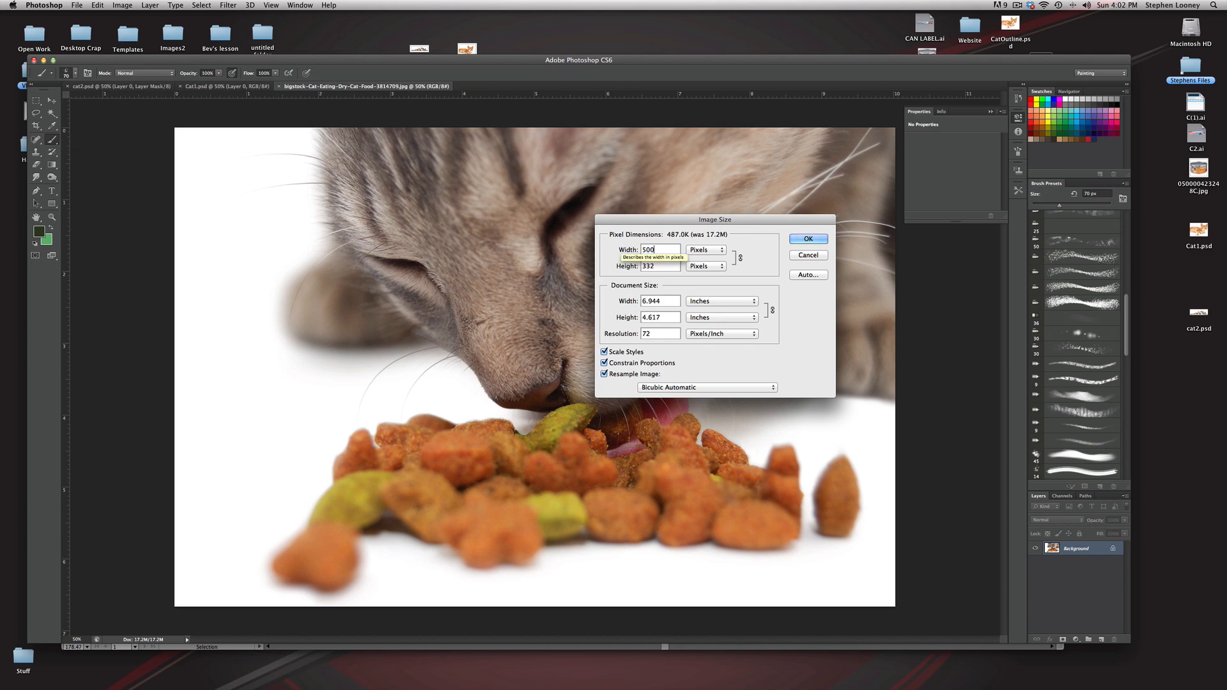
{"action": "left_click", "coordinate": [804, 240]}
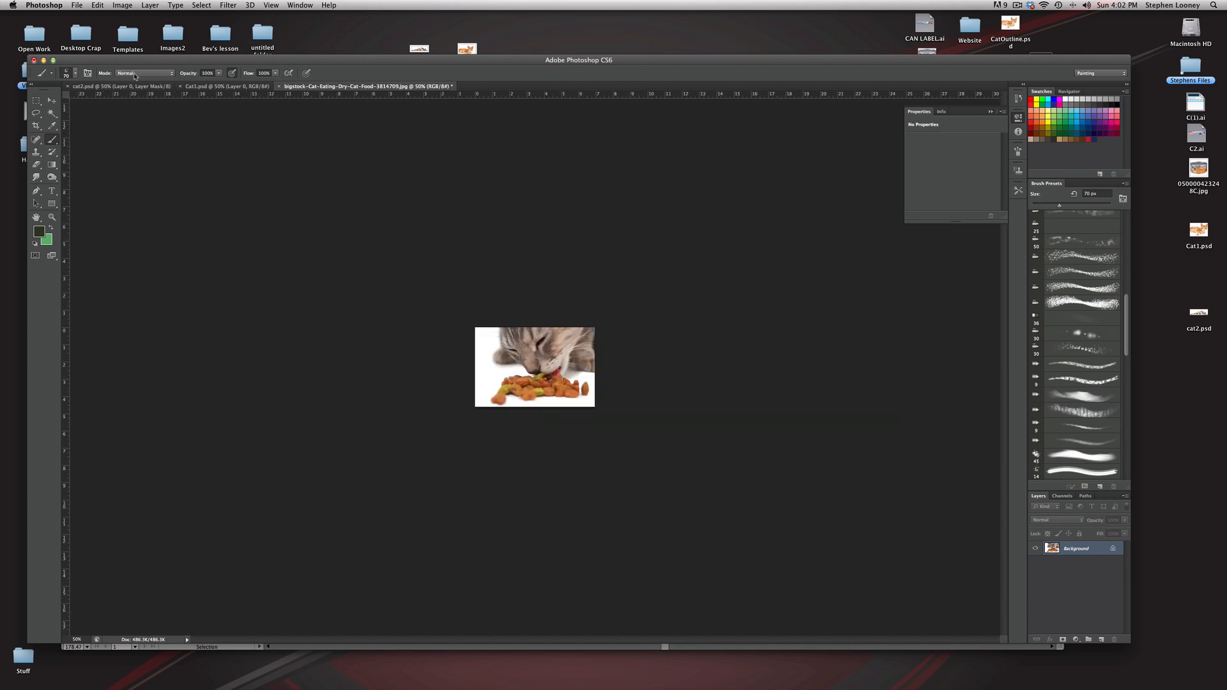
Step: Save the resized photo to the Desktop as cat3.psd in Photoshop format
{"action": "left_click", "coordinate": [76, 5]}
{"action": "left_click", "coordinate": [96, 114]}
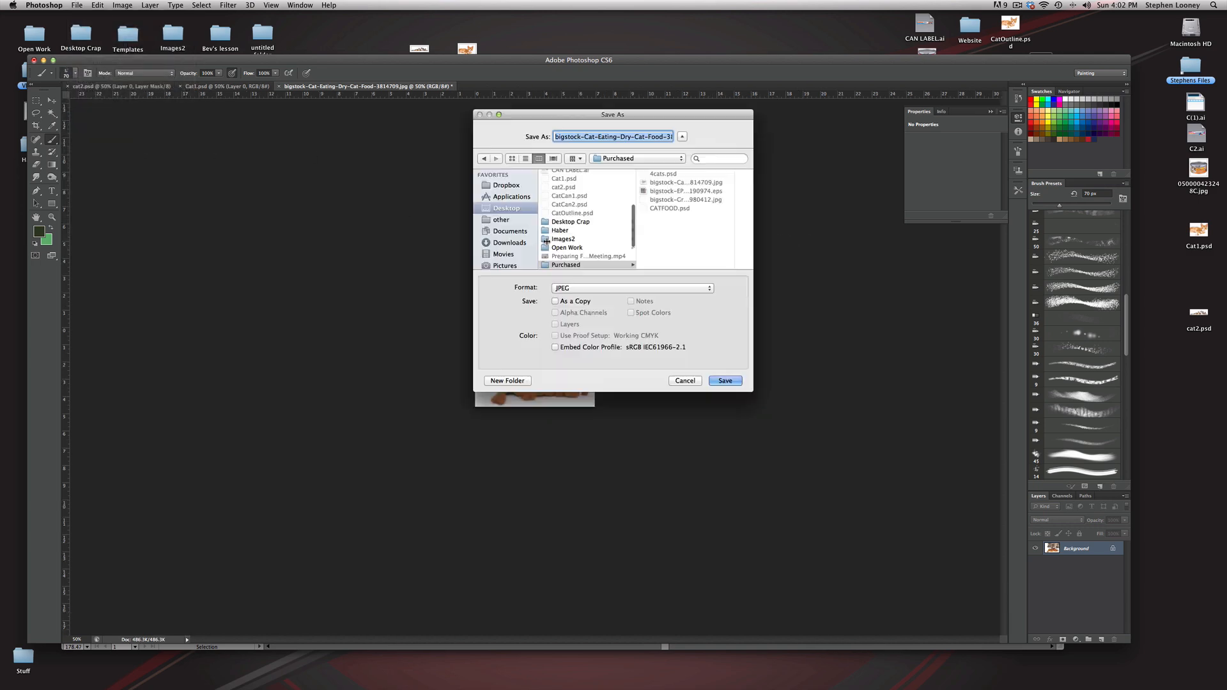
{"action": "type", "text": "cat3"}
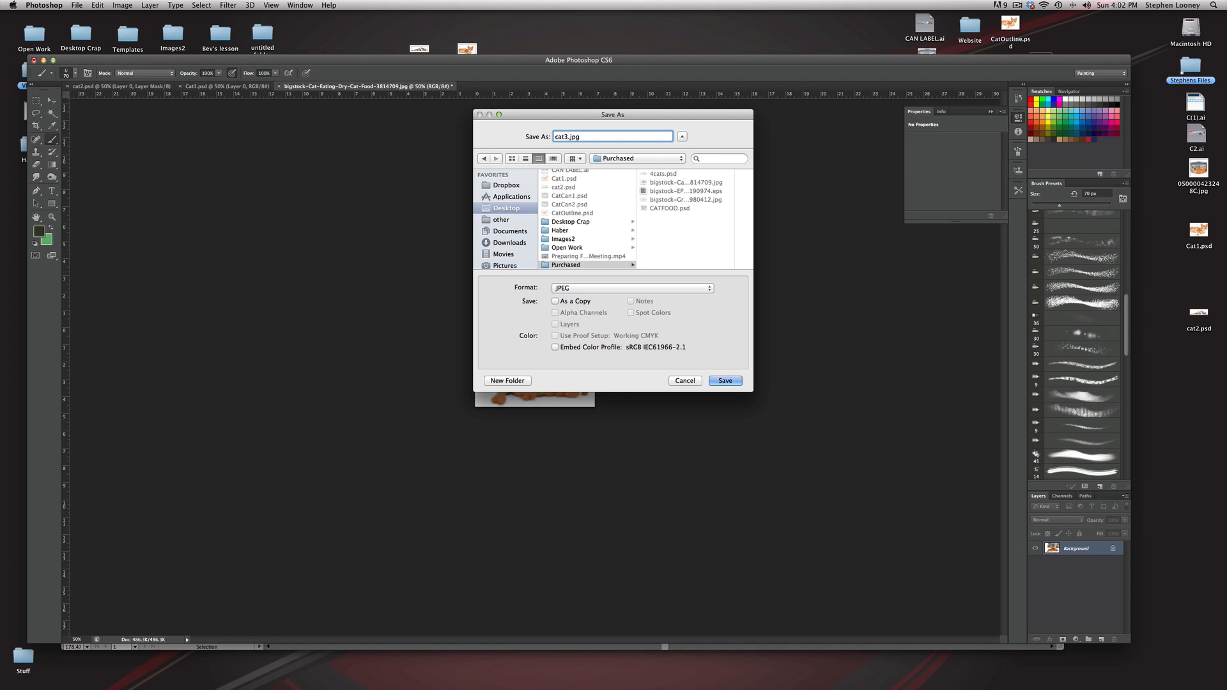
{"action": "left_click", "coordinate": [506, 207]}
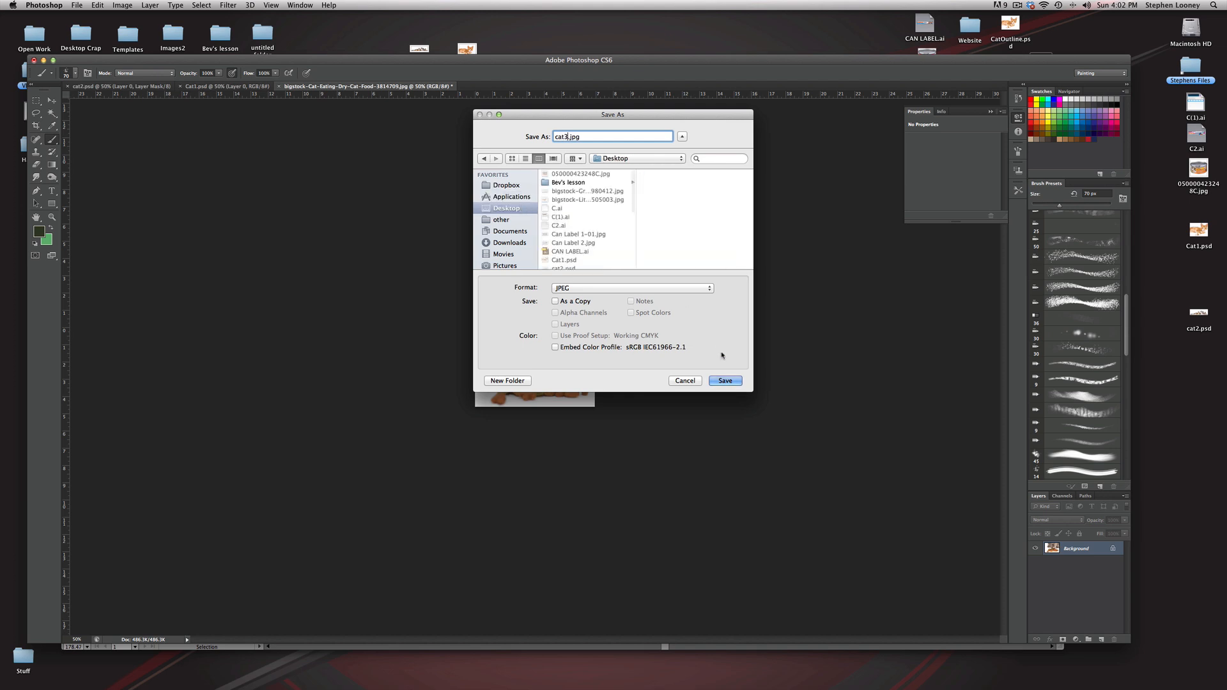
{"action": "left_click", "coordinate": [562, 289]}
{"action": "left_click", "coordinate": [743, 402]}
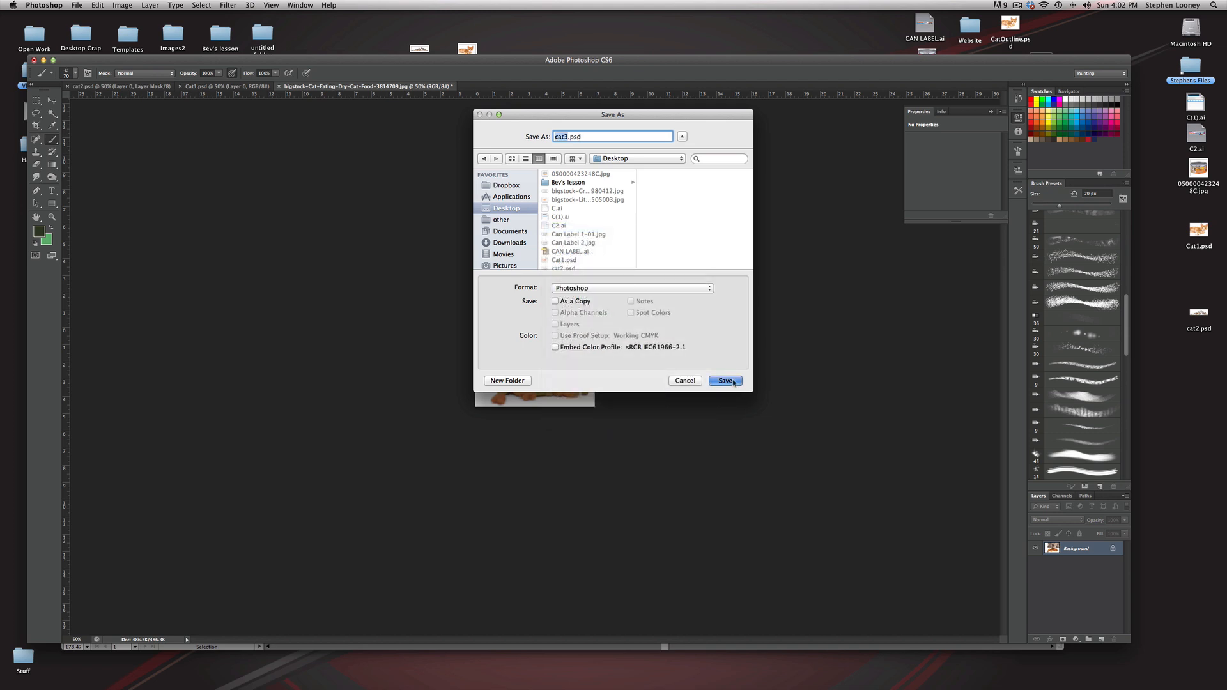
{"action": "left_click", "coordinate": [728, 380]}
Step: Switch to Illustrator, place cat3.psd, scale it to about 2.19 x 1.45 in and position it at the chicken label's upper right
{"action": "left_click", "coordinate": [44, 60]}
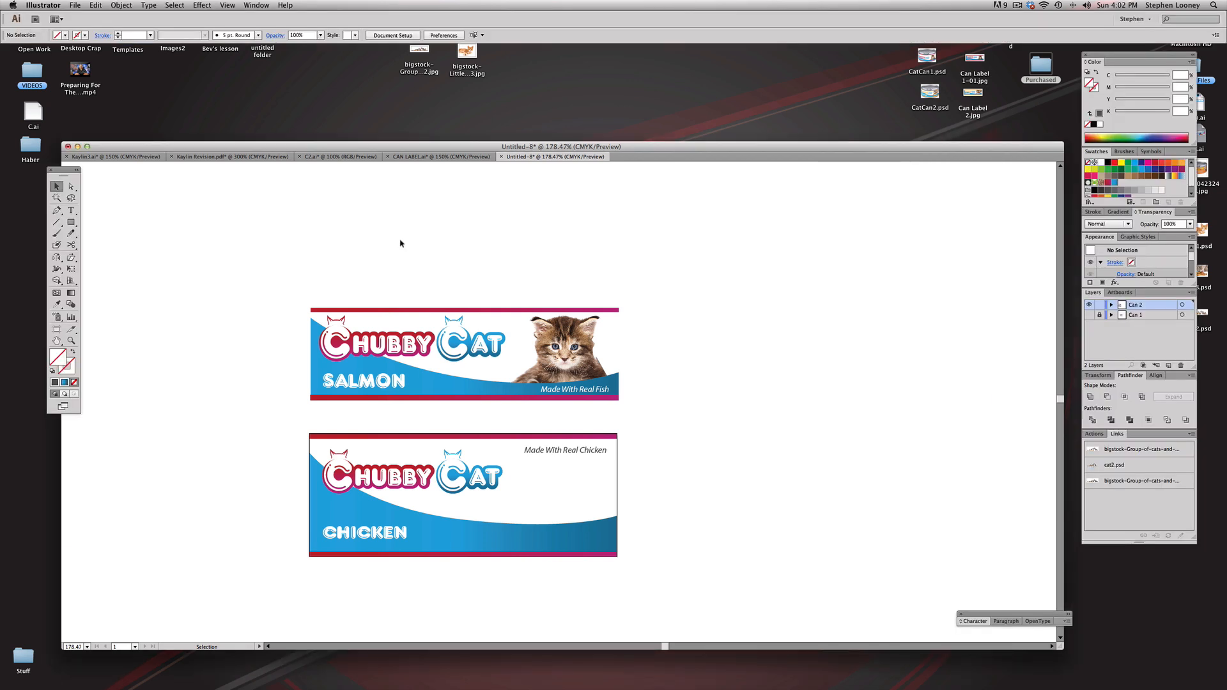
{"action": "left_click", "coordinate": [75, 5]}
{"action": "left_click", "coordinate": [96, 149]}
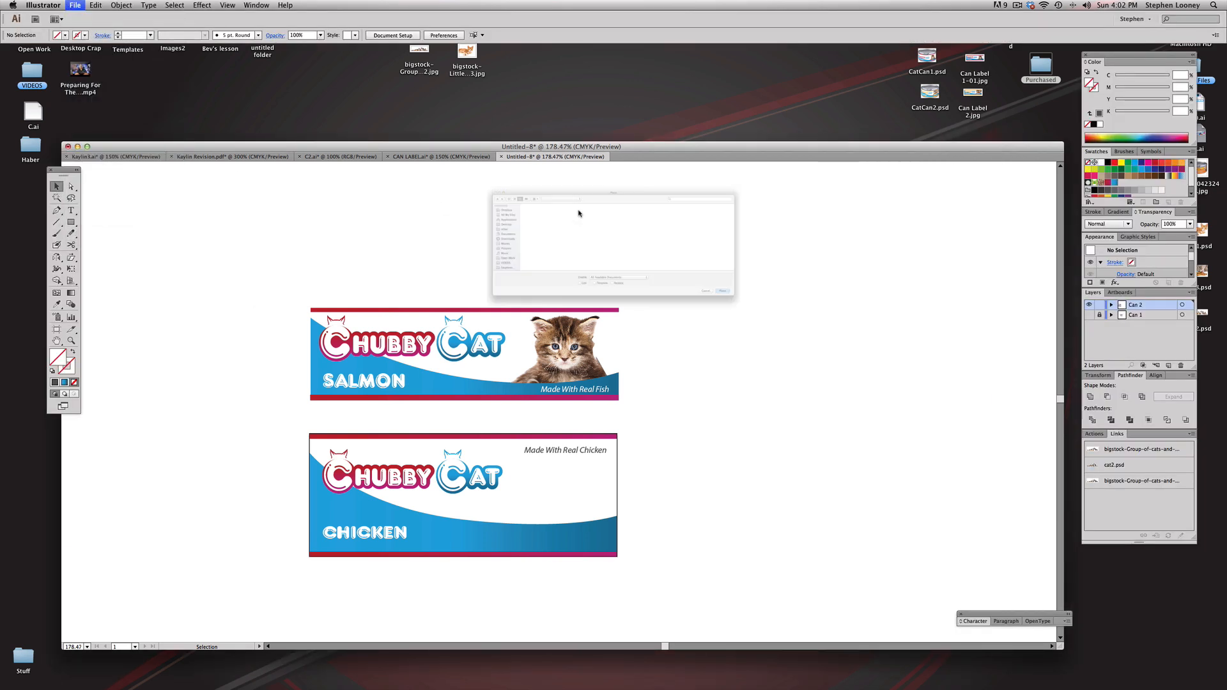
{"action": "double_click", "coordinate": [428, 257]}
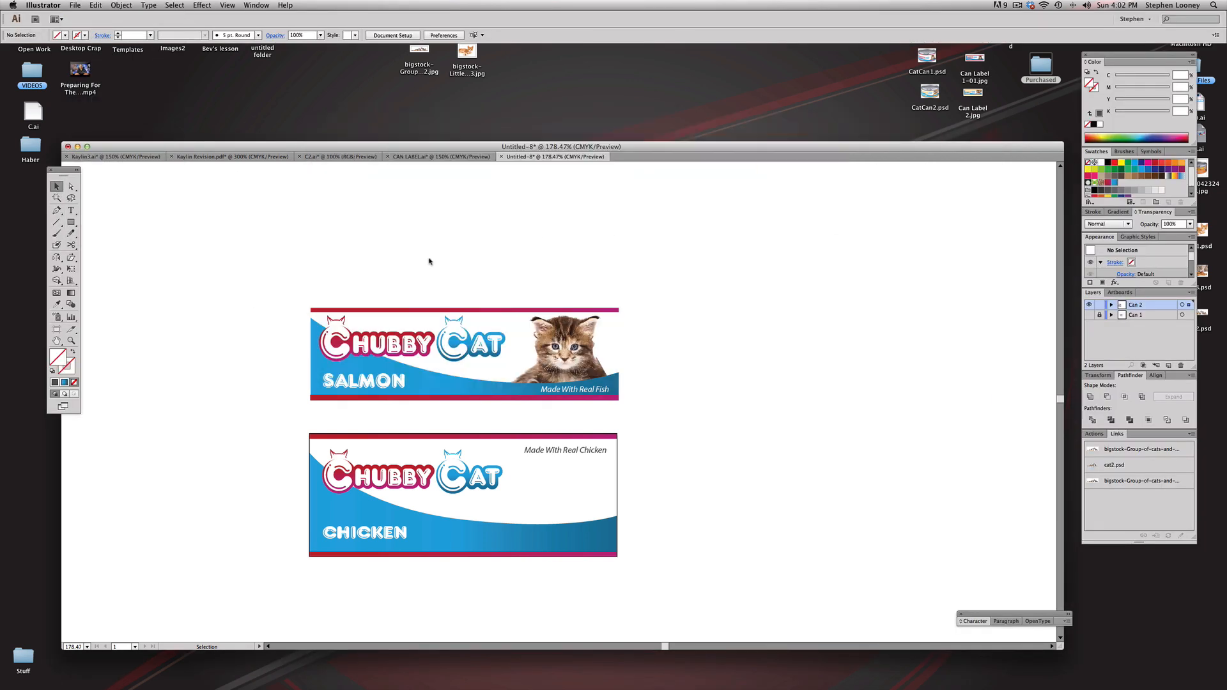
{"action": "left_click_drag", "start_coordinate": [773, 261], "coordinate": [480, 450]}
{"action": "left_click_drag", "start_coordinate": [444, 486], "coordinate": [585, 465]}
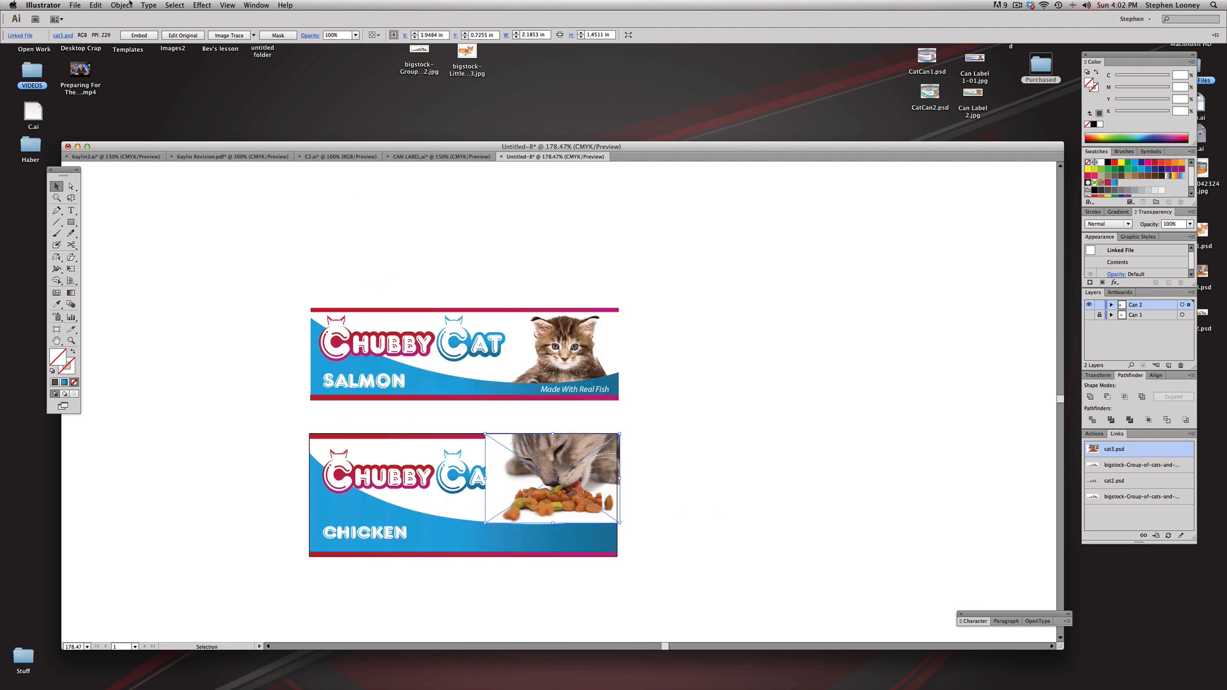
Step: Send the placed cat photo behind the label artwork and shift it slightly left, inside the label's edge
{"action": "left_click", "coordinate": [121, 6]}
{"action": "mouse_move", "coordinate": [135, 25]}
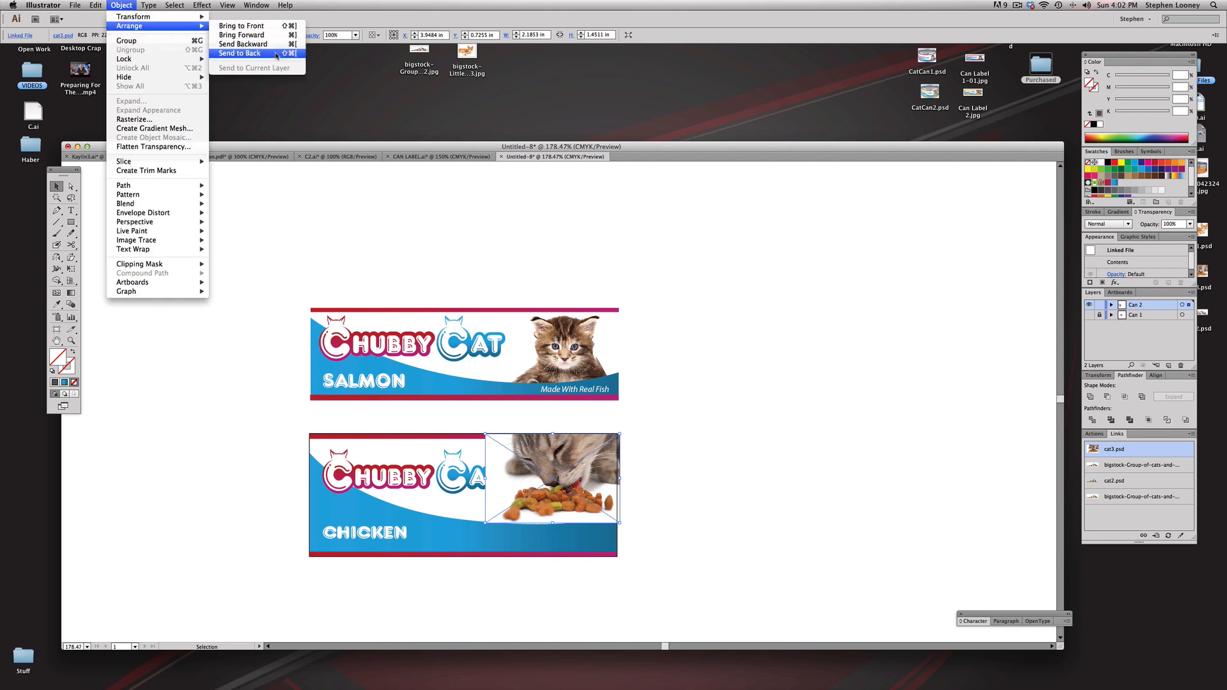
{"action": "left_click", "coordinate": [276, 53]}
{"action": "left_click_drag", "start_coordinate": [619, 496], "coordinate": [614, 495]}
{"action": "key", "text": "super+shift+a"}
Step: Move the "Made With Real Chicken" tagline down onto the blue area at the label's lower right and fill it with white
{"action": "left_click_drag", "start_coordinate": [272, 336], "coordinate": [723, 594]}
{"action": "left_click", "coordinate": [669, 380]}
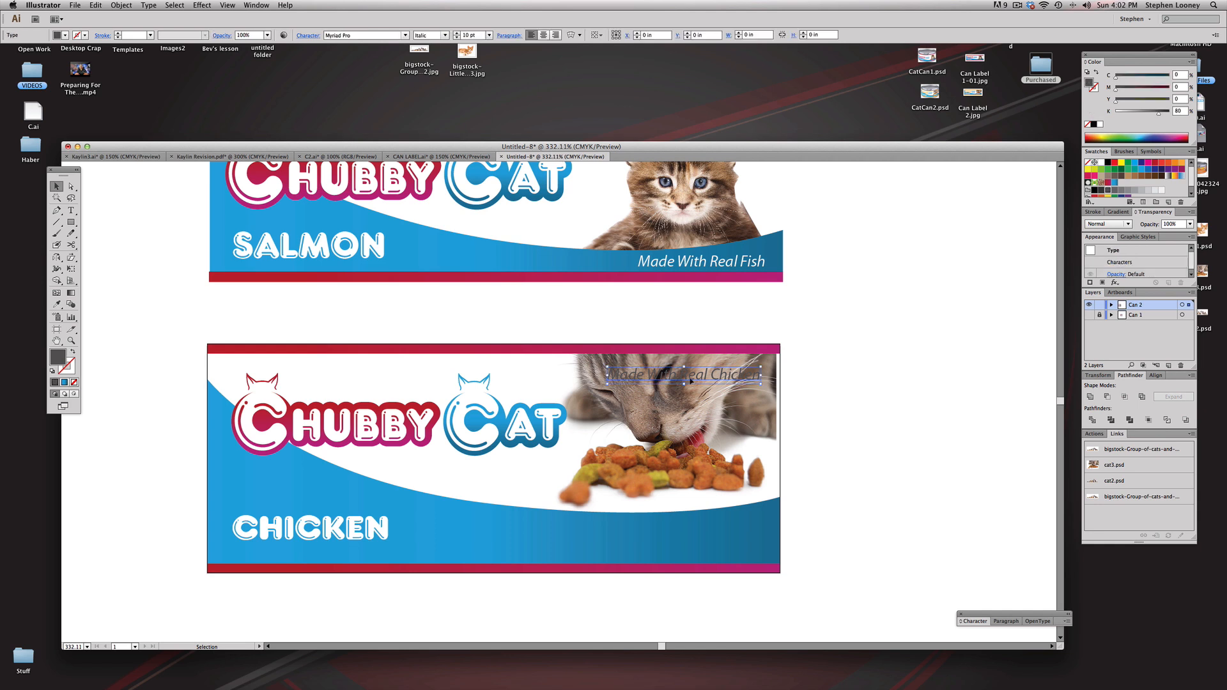
{"action": "left_click_drag", "start_coordinate": [720, 377], "coordinate": [721, 546]}
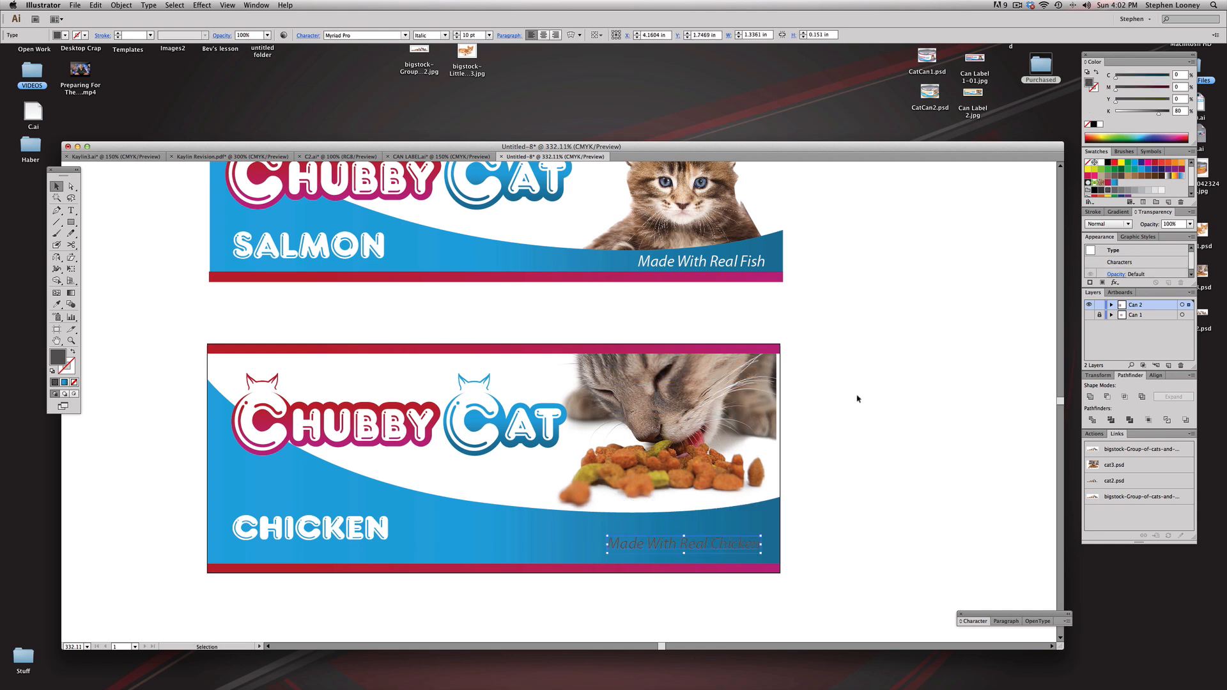
{"action": "left_click", "coordinate": [1101, 165]}
{"action": "key", "text": "super+shift+a"}
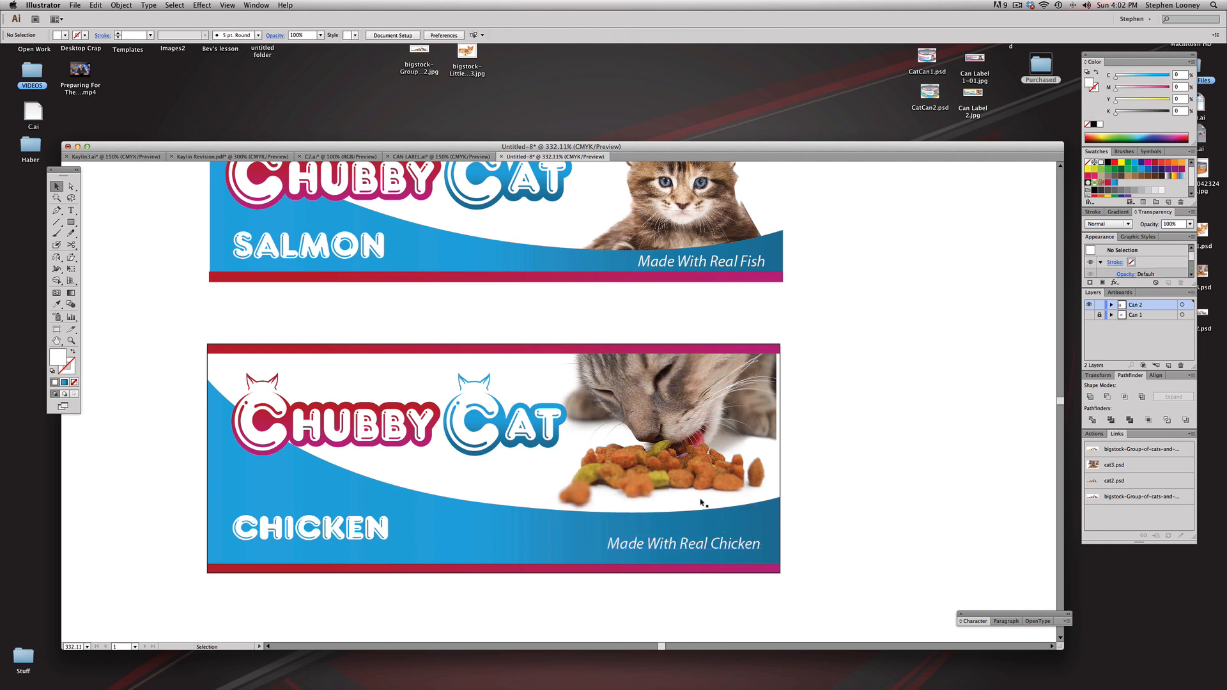
Step: Fill the chicken label's two border bars and the backing shape of the word Chubby with the orange swatch (C 0, M 35, Y 85, K 0)
{"action": "scroll", "coordinate": [639, 463], "scroll_direction": "left", "scroll_amount": 3}
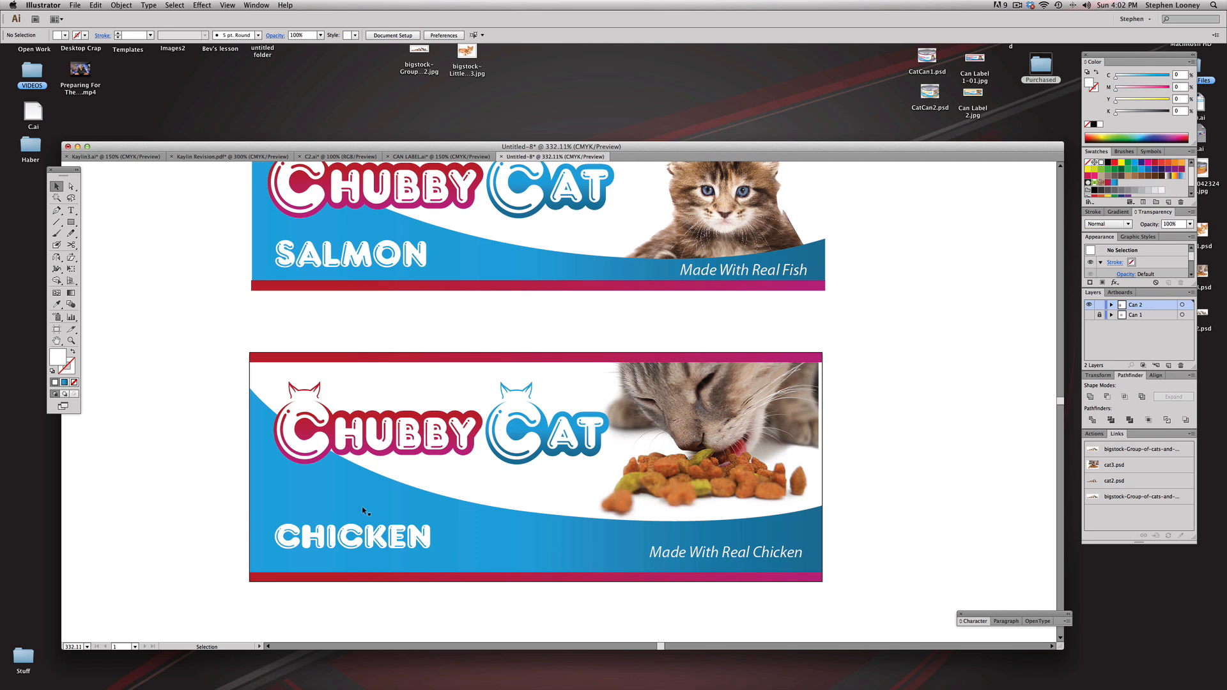
{"action": "key", "text": "a"}
{"action": "left_click", "coordinate": [601, 359]}
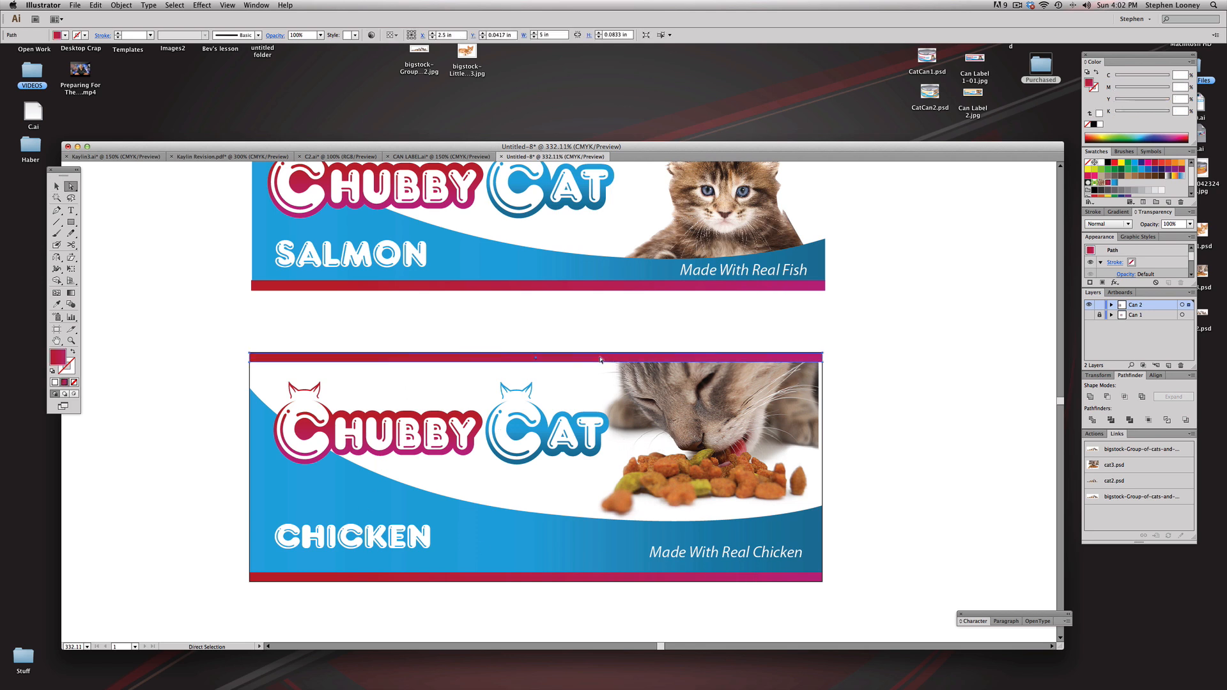
{"action": "left_click", "coordinate": [557, 575], "text": "shift"}
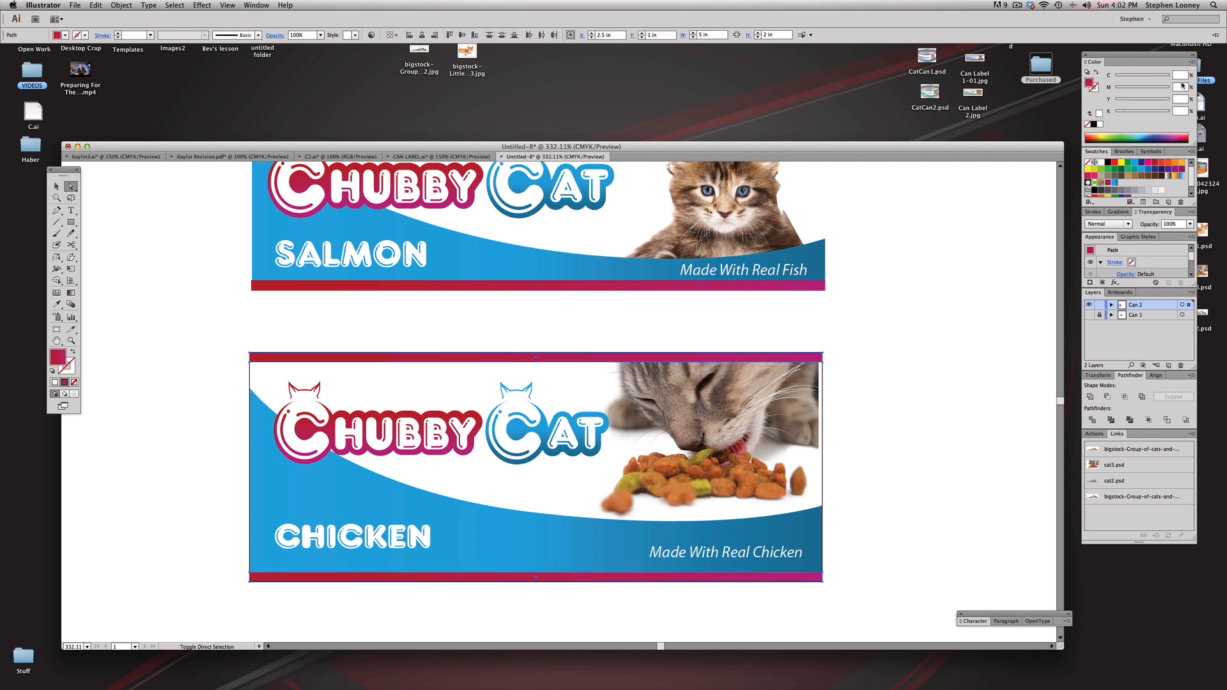
{"action": "left_click", "coordinate": [1181, 164]}
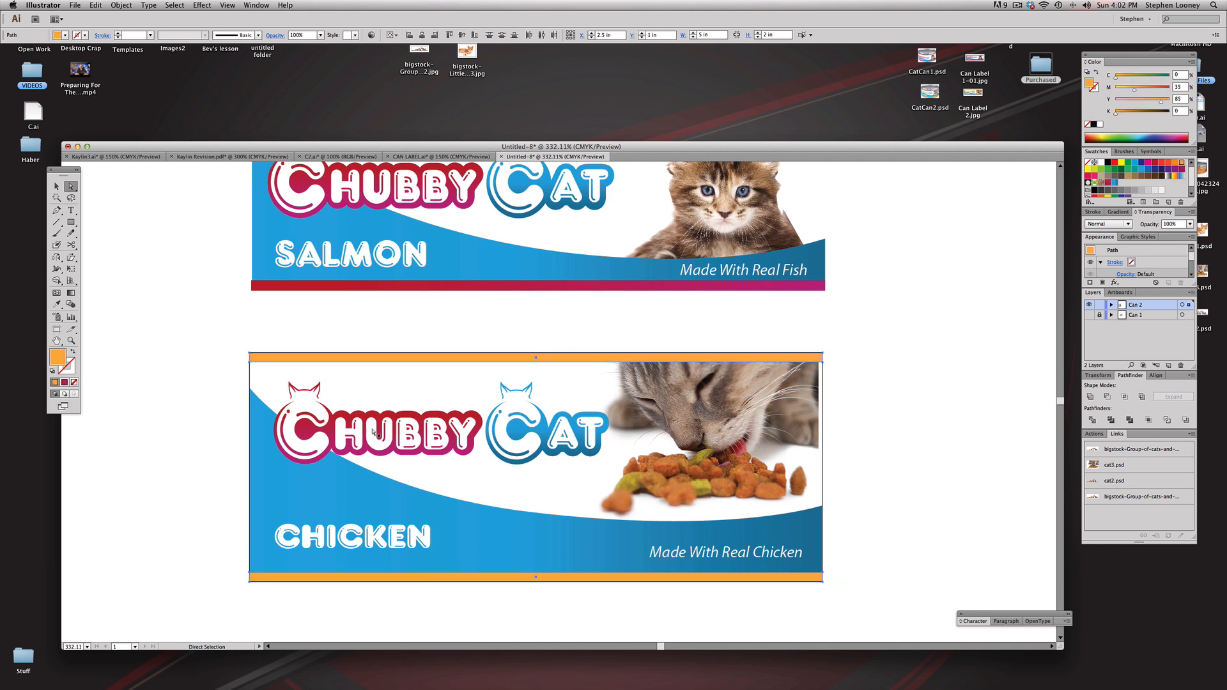
{"action": "left_click", "coordinate": [312, 432]}
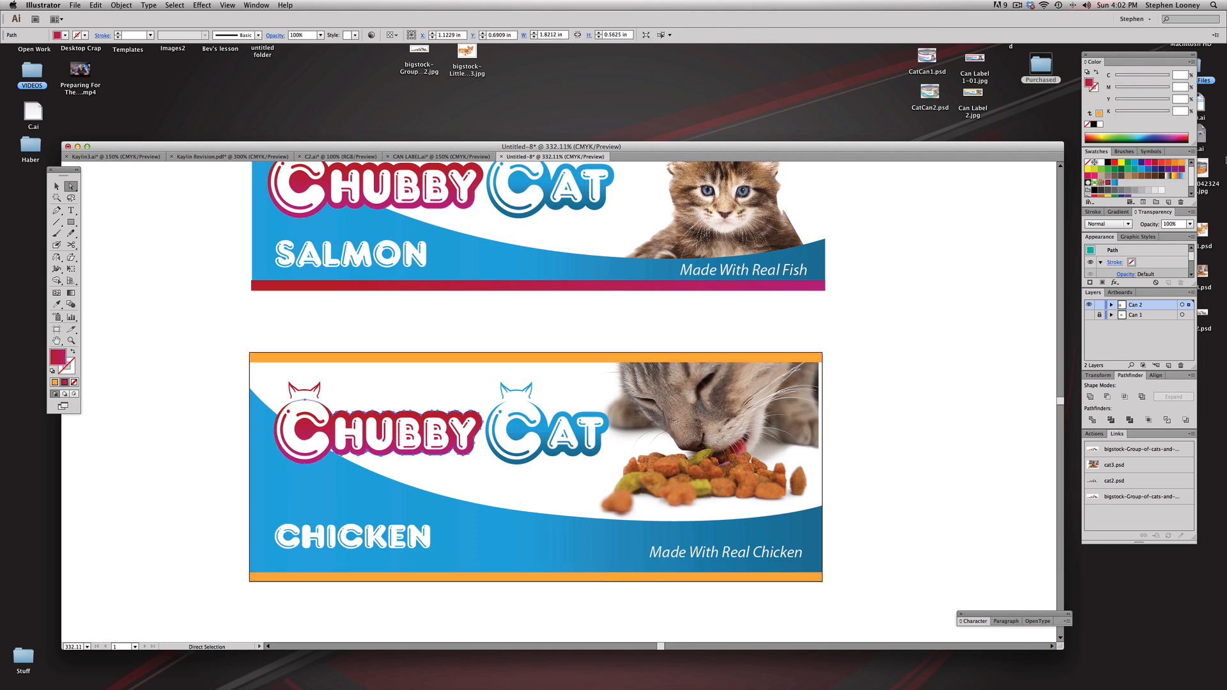
{"action": "left_click", "coordinate": [1182, 164]}
Step: Recolour all the cat-ear shapes above the word Chubby on the chicken label with the same orange swatch
{"action": "left_click_drag", "start_coordinate": [168, 312], "coordinate": [607, 519]}
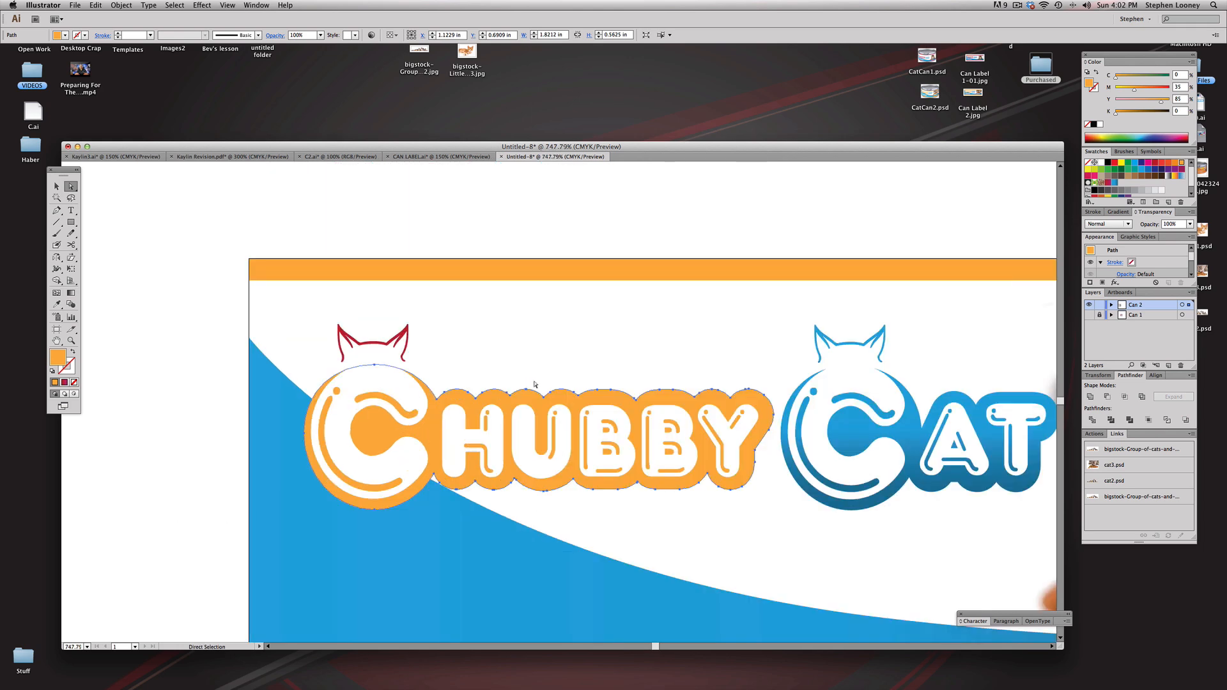
{"action": "left_click_drag", "start_coordinate": [306, 315], "coordinate": [462, 376]}
{"action": "key", "text": "c"}
{"action": "key", "text": "v"}
{"action": "left_click", "coordinate": [514, 332]}
{"action": "left_click", "coordinate": [758, 364]}
{"action": "key", "text": "a"}
{"action": "left_click_drag", "start_coordinate": [352, 217], "coordinate": [786, 417]}
{"action": "left_click_drag", "start_coordinate": [375, 219], "coordinate": [826, 413]}
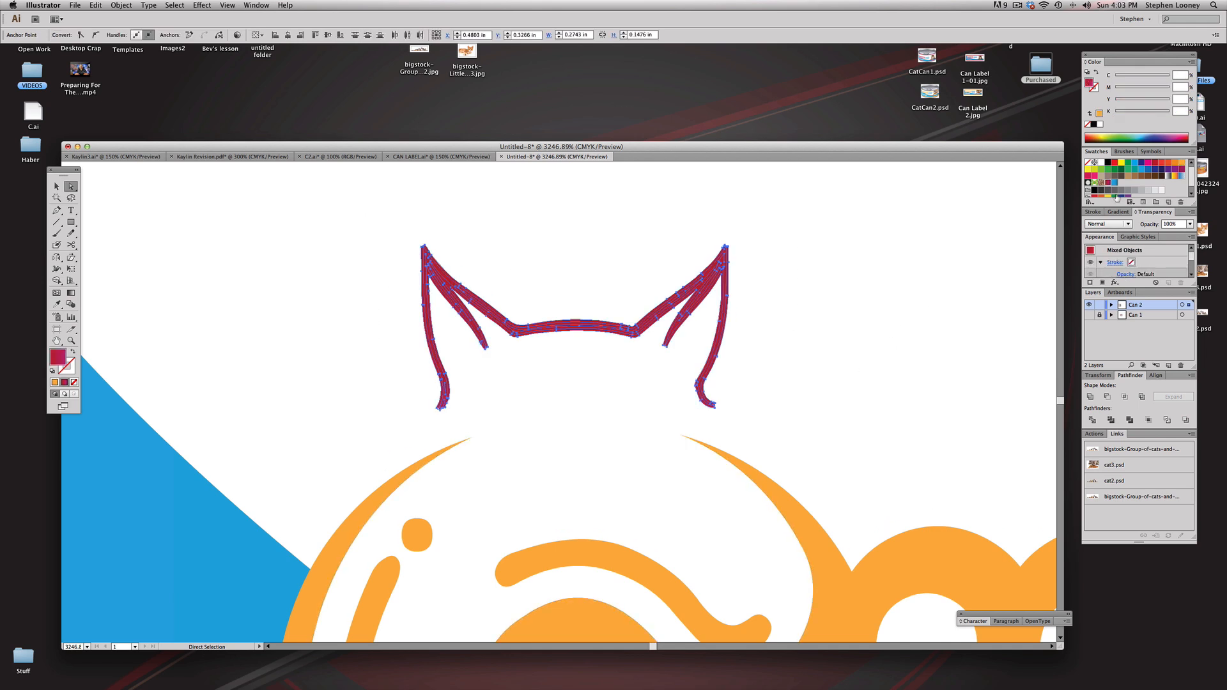
{"action": "left_click", "coordinate": [1177, 167]}
{"action": "left_click", "coordinate": [662, 222]}
Step: Shift the placed cat3.psd photo slightly right so it fills the gap at the chicken label's right edge
{"action": "left_click", "coordinate": [687, 413], "text": "alt+super"}
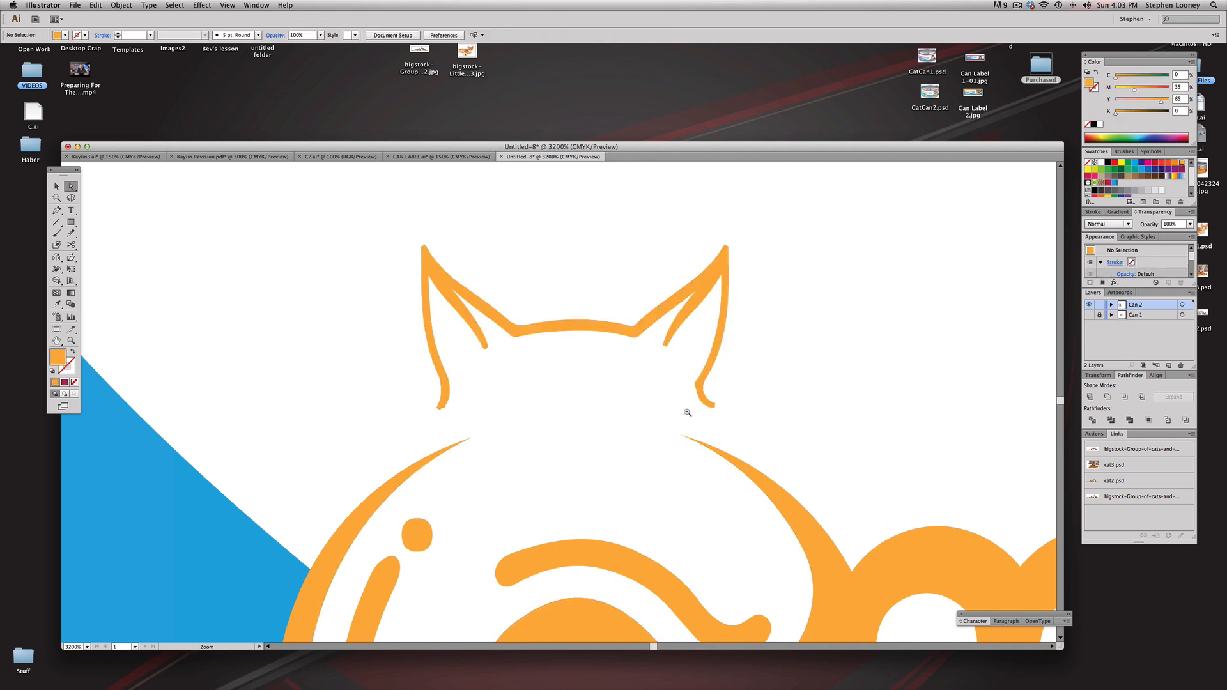
{"action": "left_click", "coordinate": [688, 413], "text": "alt+super"}
{"action": "left_click", "coordinate": [688, 413], "text": "alt+super"}
{"action": "left_click", "coordinate": [687, 414], "text": "alt+super"}
{"action": "left_click", "coordinate": [688, 413], "text": "alt+super"}
{"action": "left_click", "coordinate": [629, 407], "text": "alt+super"}
{"action": "left_click", "coordinate": [622, 403], "text": "alt+super"}
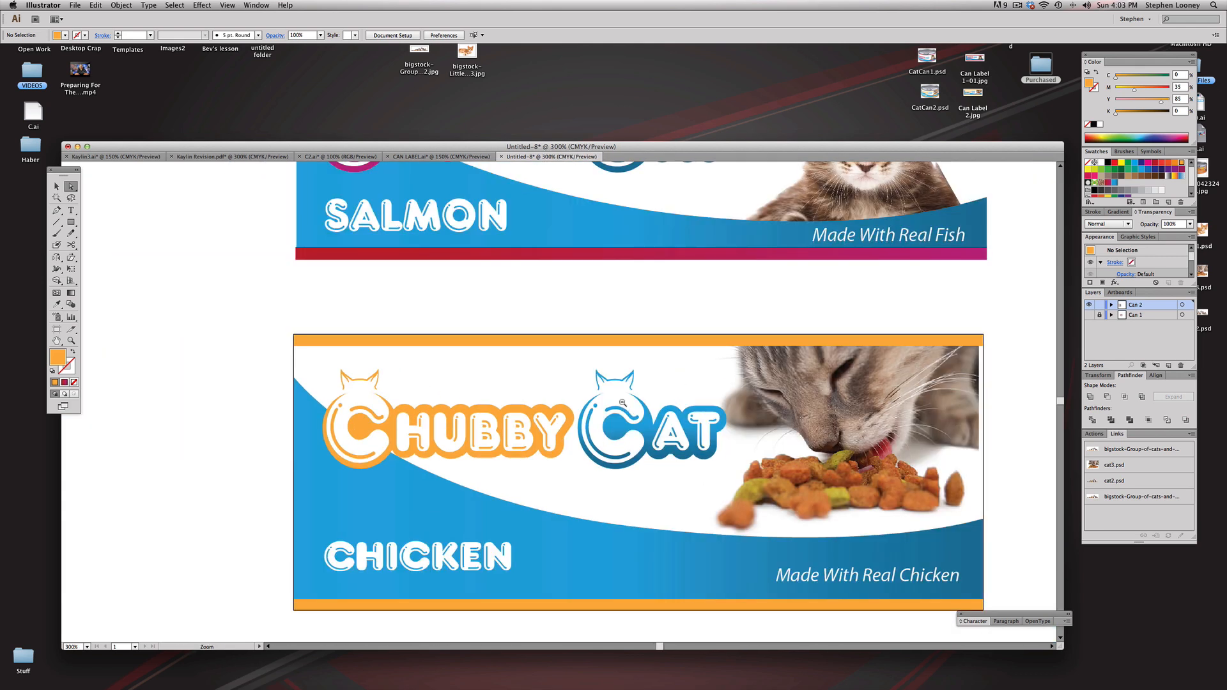
{"action": "left_click", "coordinate": [623, 403], "text": "alt+super"}
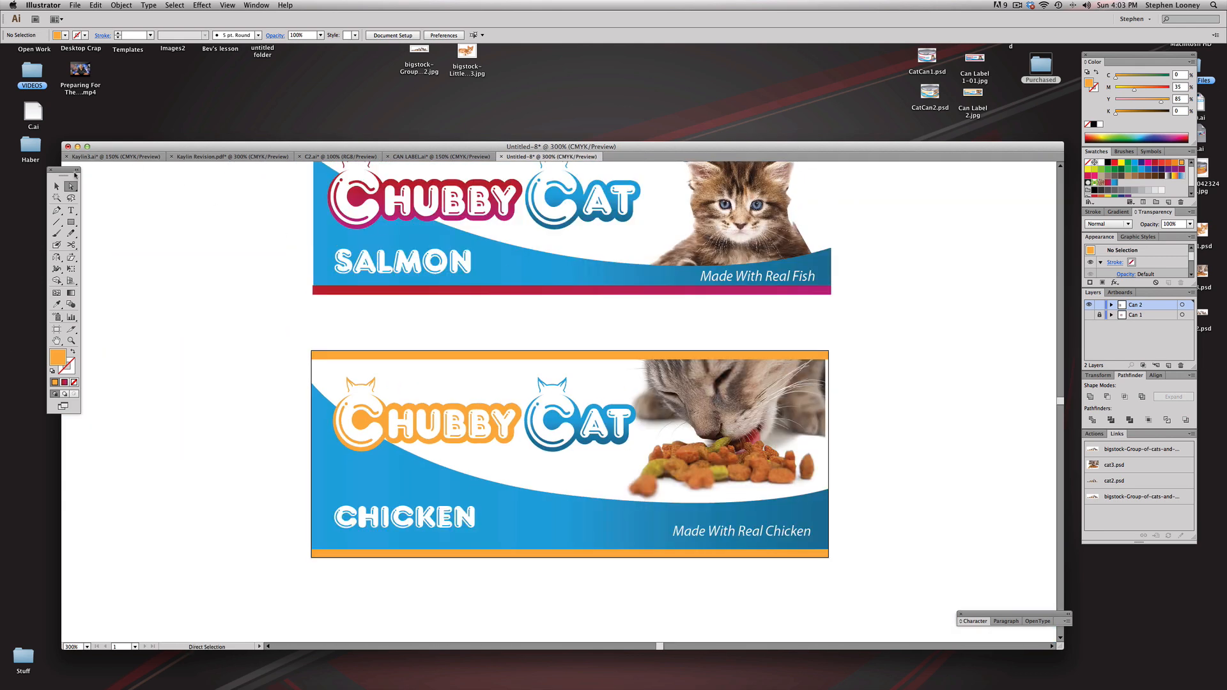
{"action": "left_click", "coordinate": [57, 186]}
{"action": "key", "text": "a"}
{"action": "left_click", "coordinate": [825, 371]}
{"action": "left_click", "coordinate": [873, 372]}
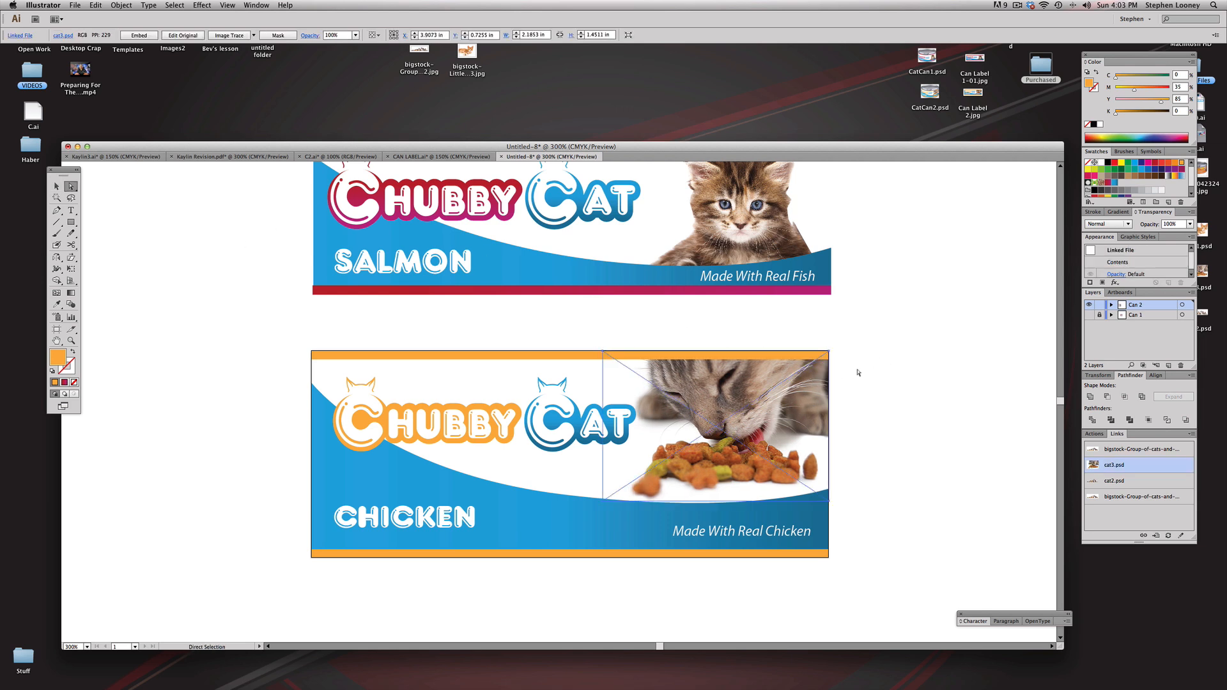
Step: Delete the spare salmon label artwork above the chicken label on the Can 2 layer
{"action": "key", "text": "super+minus"}
{"action": "left_click_drag", "start_coordinate": [274, 211], "coordinate": [798, 341]}
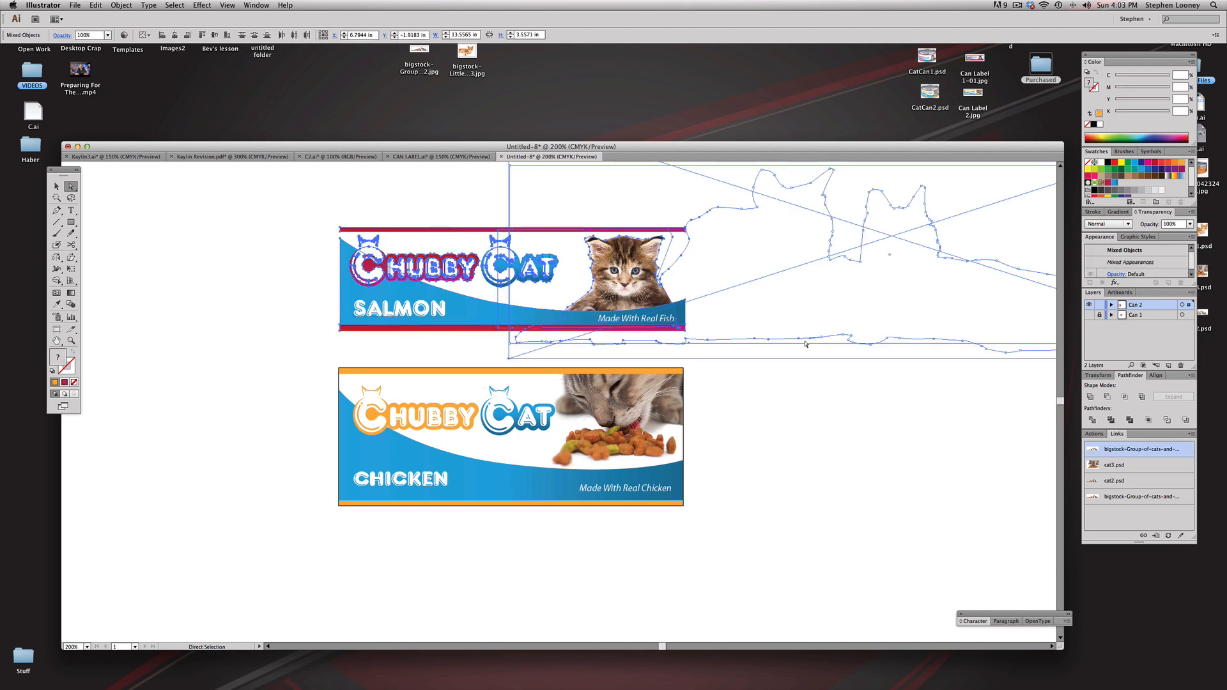
{"action": "key", "text": "Delete"}
{"action": "key", "text": "super+a"}
{"action": "key", "text": "super+minus"}
{"action": "left_click_drag", "start_coordinate": [794, 336], "coordinate": [960, 440]}
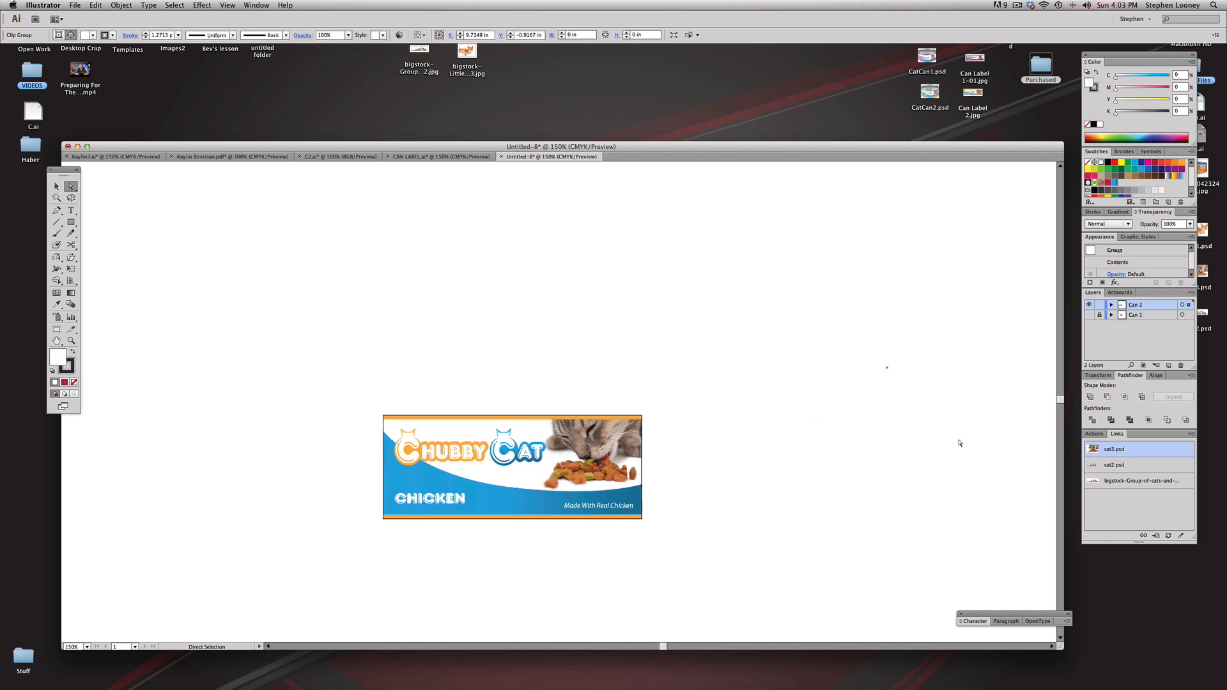
Step: Hide the Can 2 layer, show and unlock Can 1, and delete its spare salmon artwork above the artboard
{"action": "left_click", "coordinate": [1089, 305]}
{"action": "left_click", "coordinate": [1089, 305]}
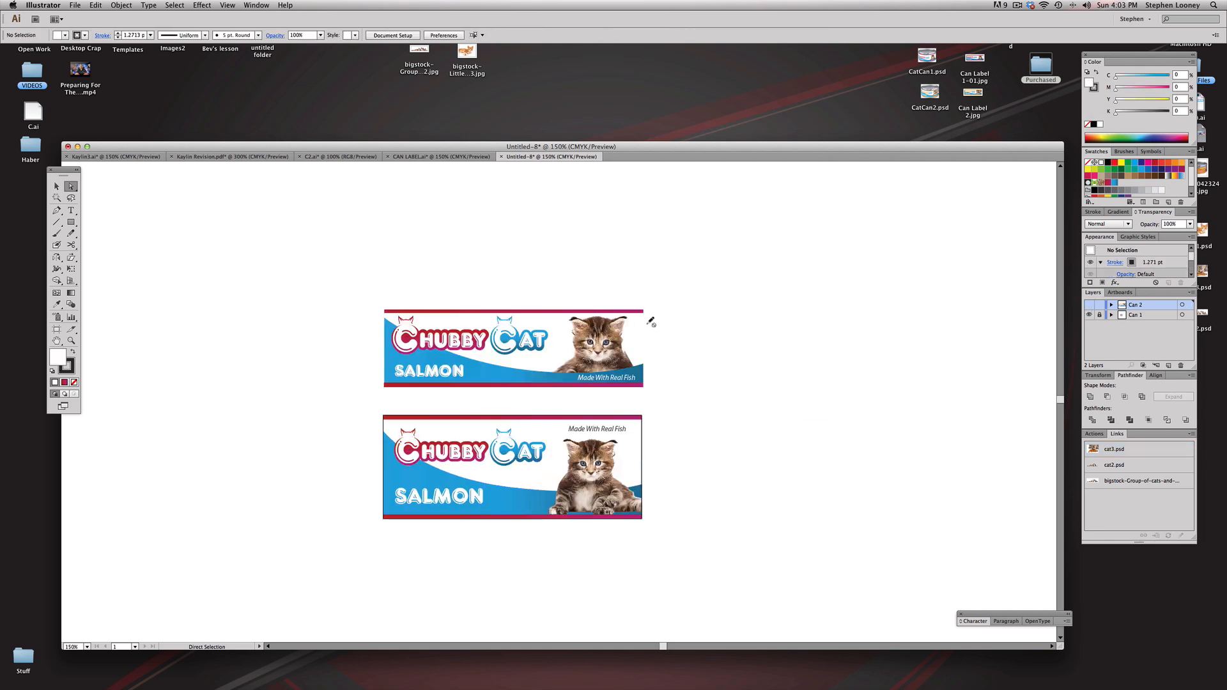
{"action": "left_click", "coordinate": [1099, 316]}
{"action": "left_click_drag", "start_coordinate": [320, 290], "coordinate": [767, 400]}
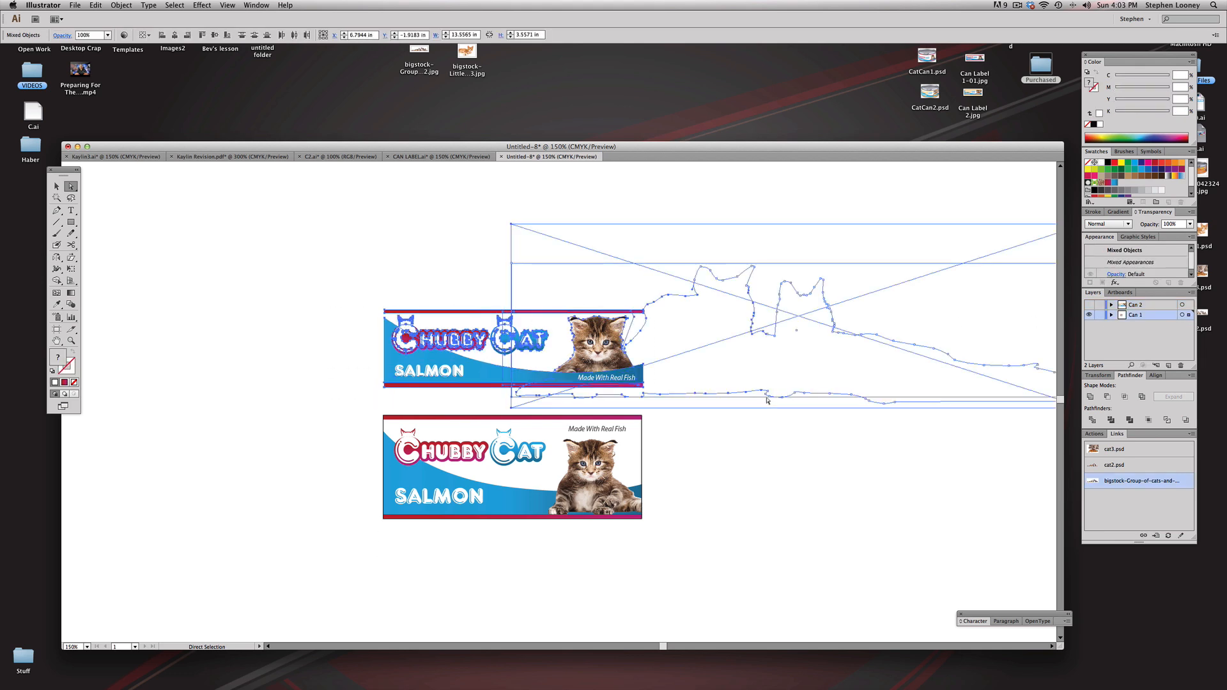
{"action": "key", "text": "Delete"}
{"action": "key", "text": "super+a"}
{"action": "left_click_drag", "start_coordinate": [822, 347], "coordinate": [936, 487]}
{"action": "key", "text": "Delete"}
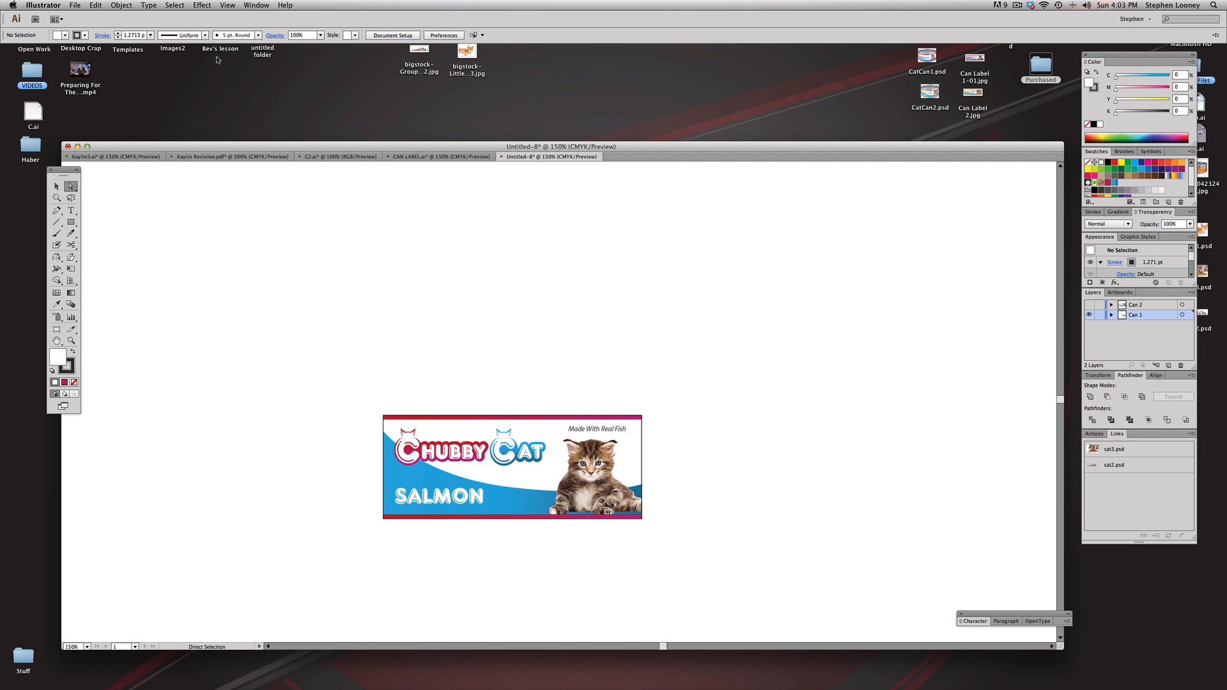
Step: Export the salmon label to the Desktop as Label1 in JPEG format, accepting the JPEG options
{"action": "left_click", "coordinate": [74, 5]}
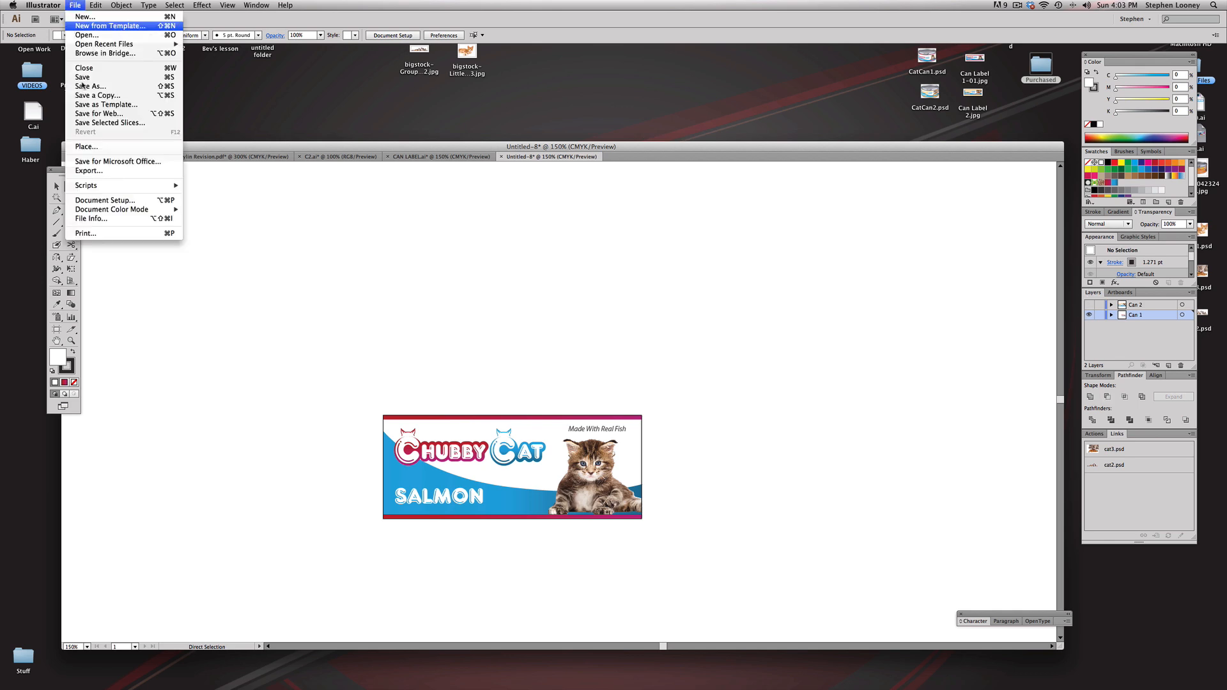
{"action": "left_click", "coordinate": [89, 171]}
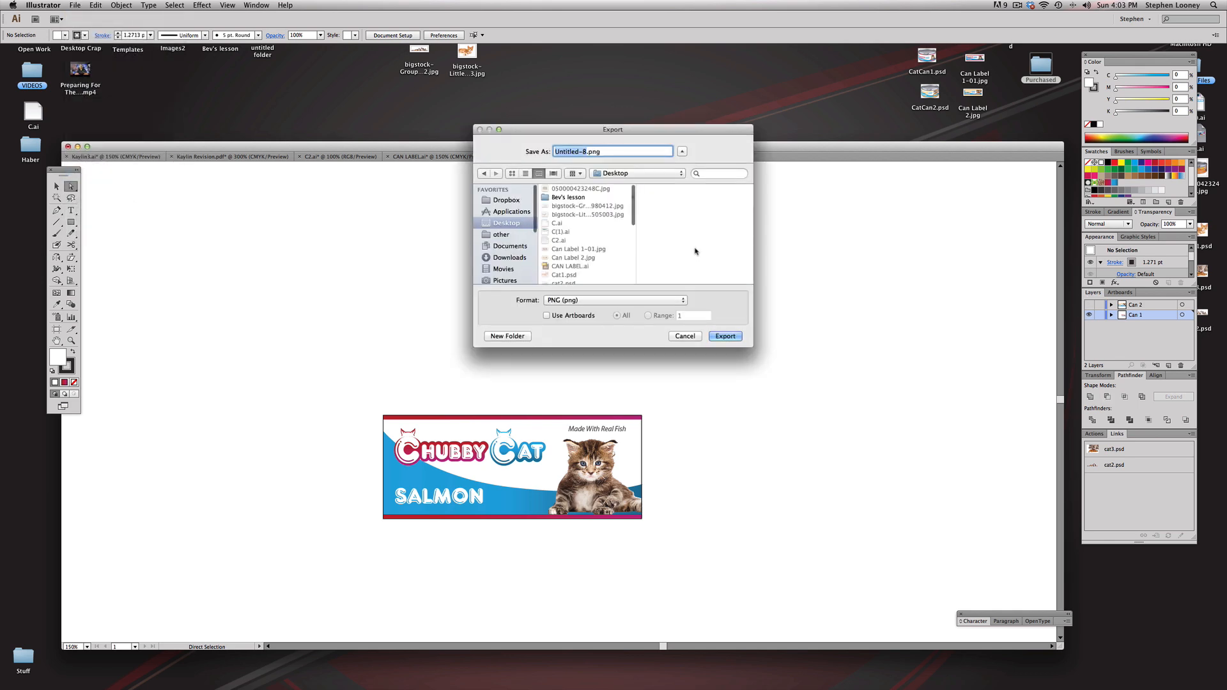
{"action": "type", "text": "Label1"}
{"action": "left_click", "coordinate": [612, 303]}
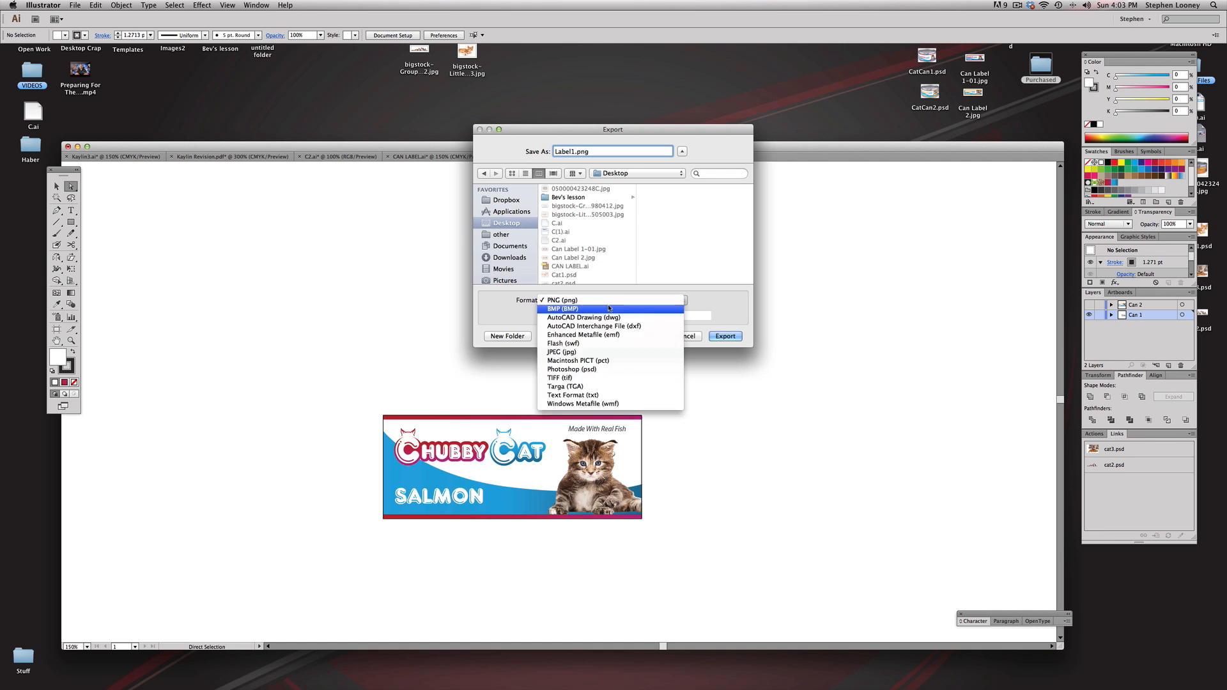
{"action": "left_click", "coordinate": [562, 353]}
{"action": "left_click", "coordinate": [732, 338]}
{"action": "left_click", "coordinate": [705, 445]}
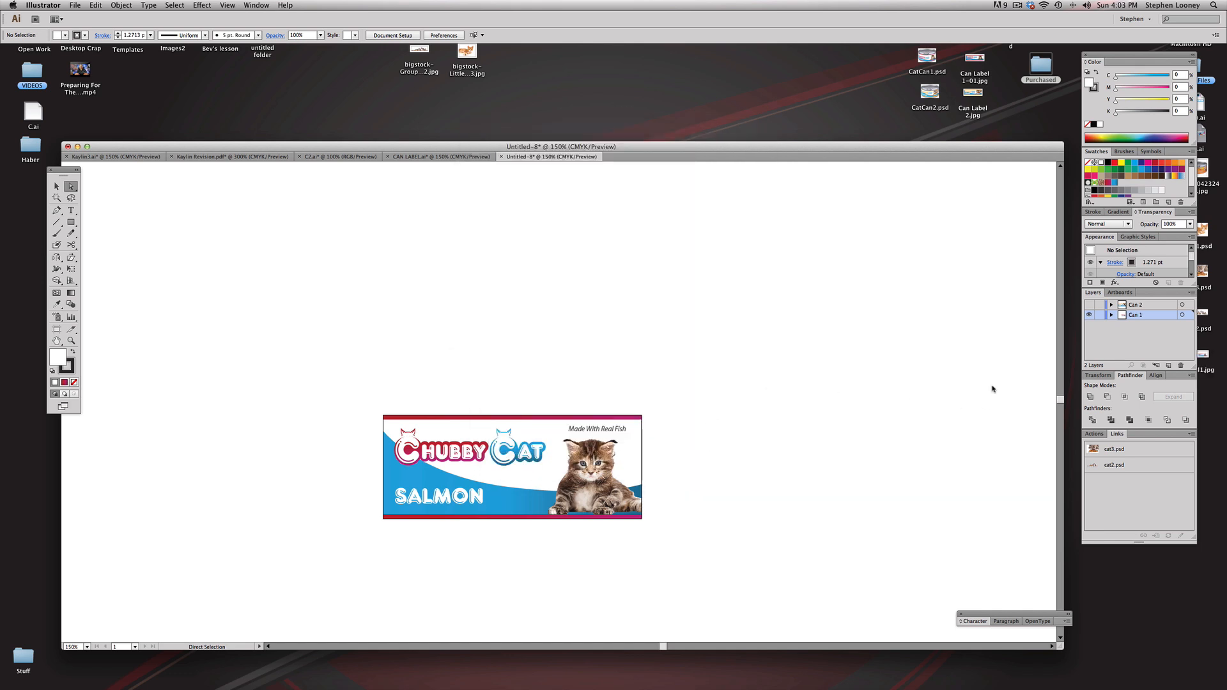
Step: Show Can 2 instead of Can 1 and export it to the Desktop as label2.jpg in CMYK, maximum quality 10, 300 ppi
{"action": "key", "text": "super+y"}
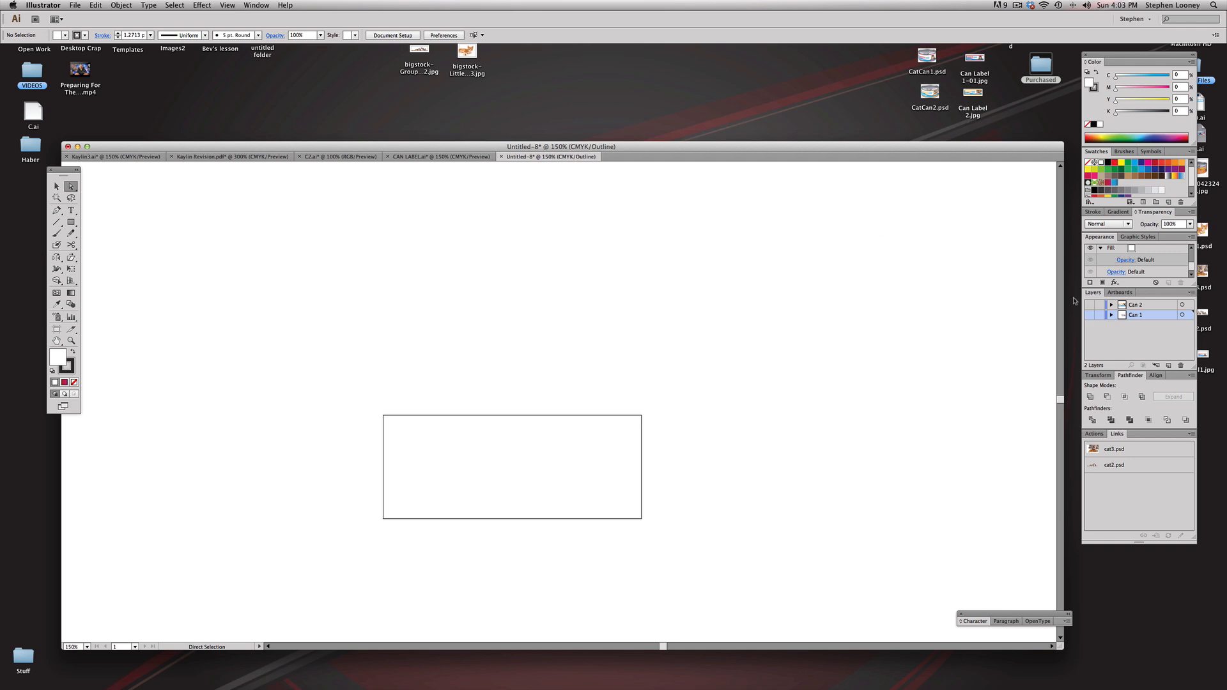
{"action": "key", "text": "super+y"}
{"action": "left_click", "coordinate": [75, 5]}
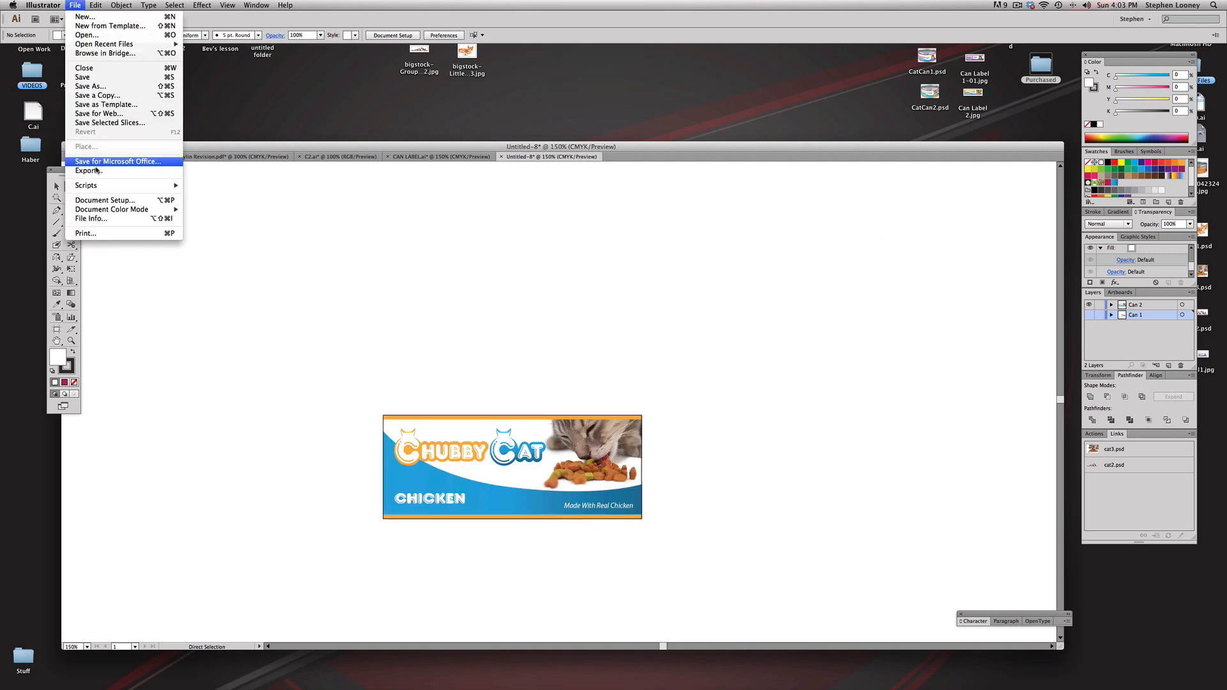
{"action": "left_click", "coordinate": [121, 170]}
{"action": "type", "text": "label2"}
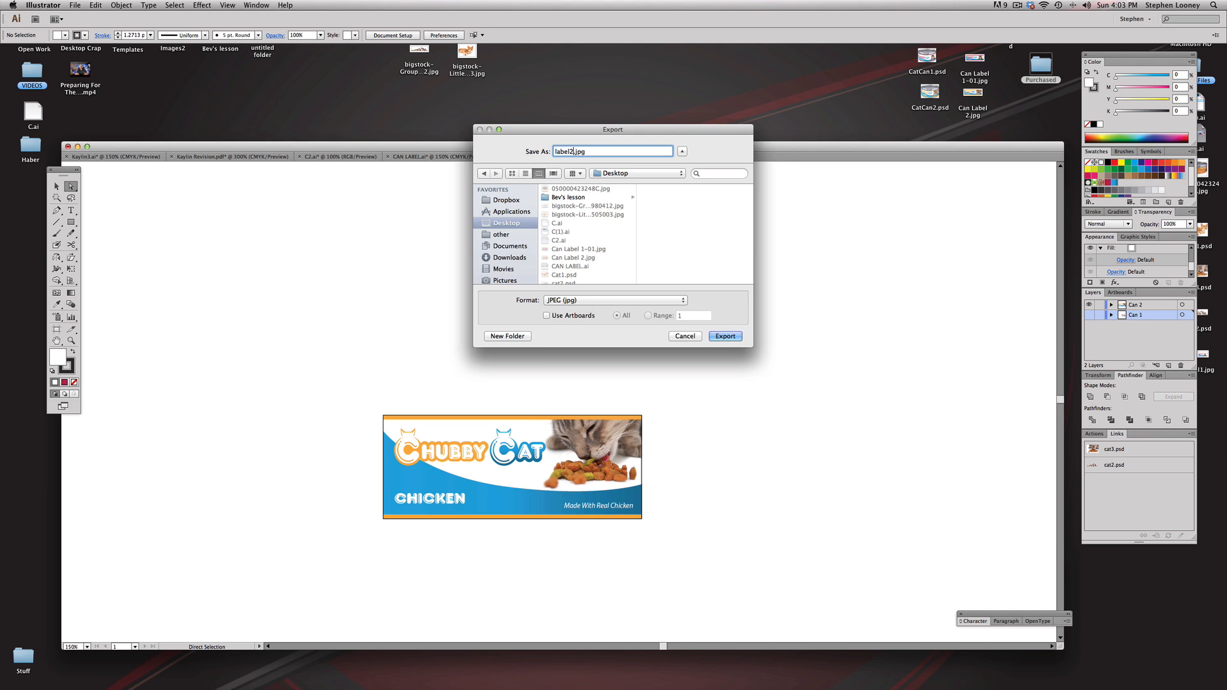
{"action": "left_click", "coordinate": [725, 336]}
{"action": "left_click", "coordinate": [709, 447]}
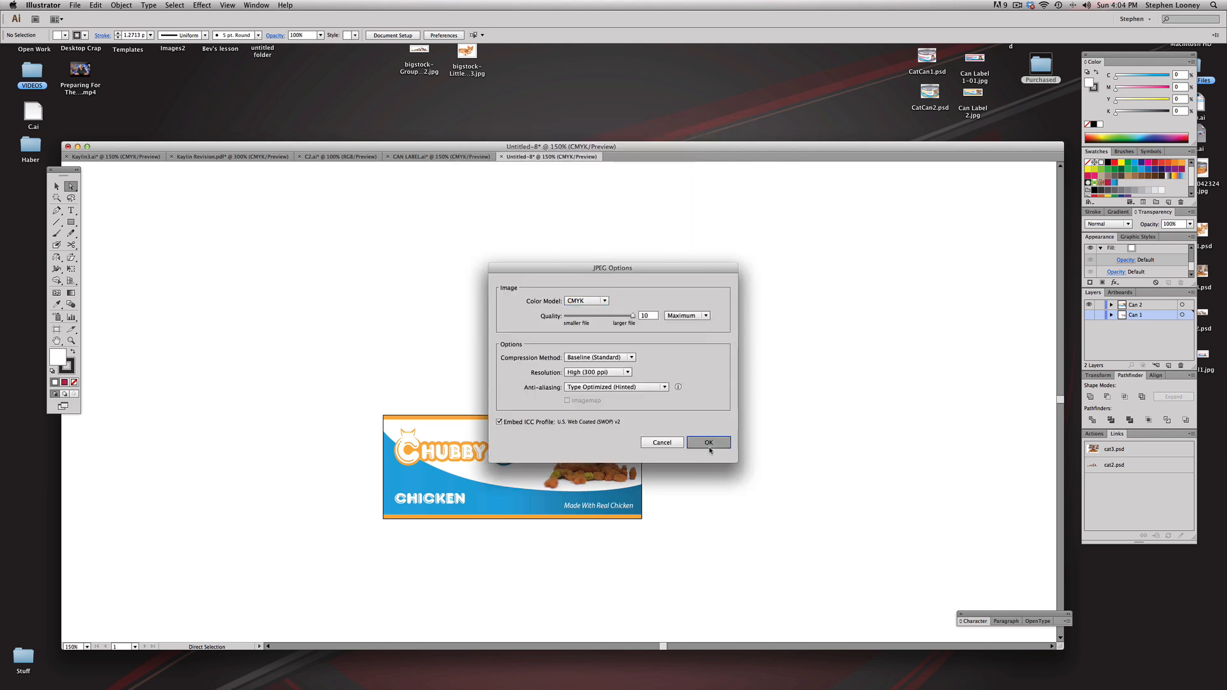
Step: Switch to Finder, inspect the exported Label1.jpg and label2.jpg in Preview, and return to Illustrator
{"action": "left_click", "coordinate": [1144, 627]}
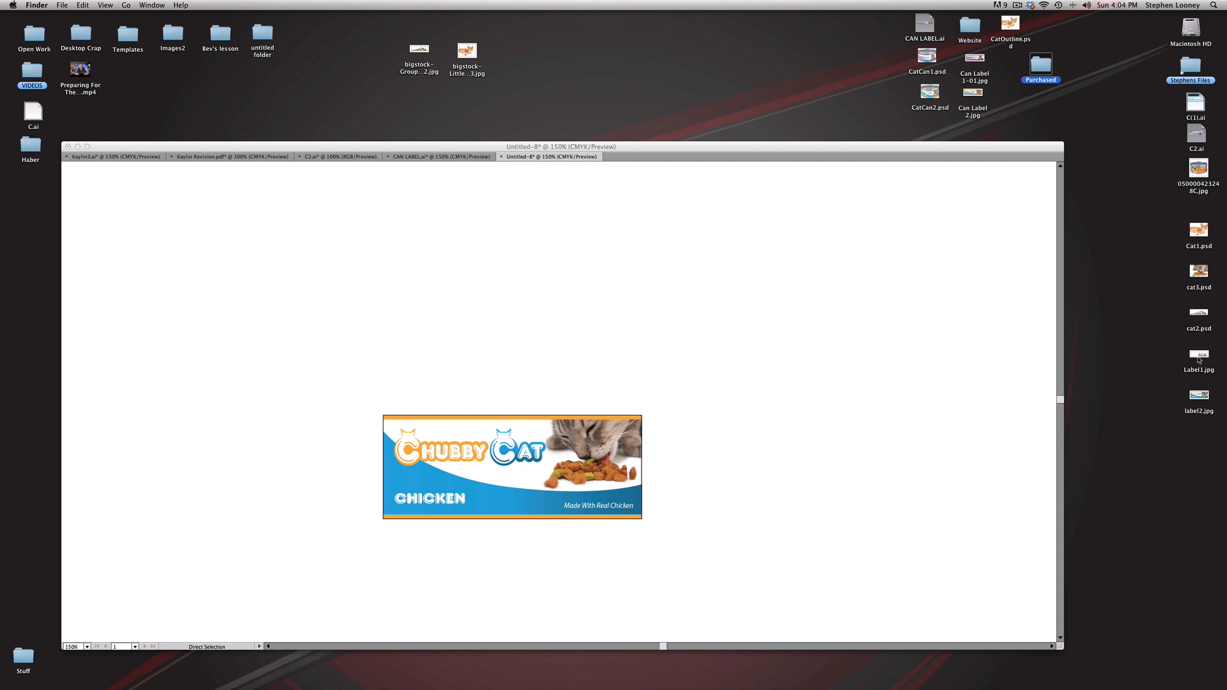
{"action": "left_click", "coordinate": [1199, 358]}
{"action": "double_click", "coordinate": [1194, 355]}
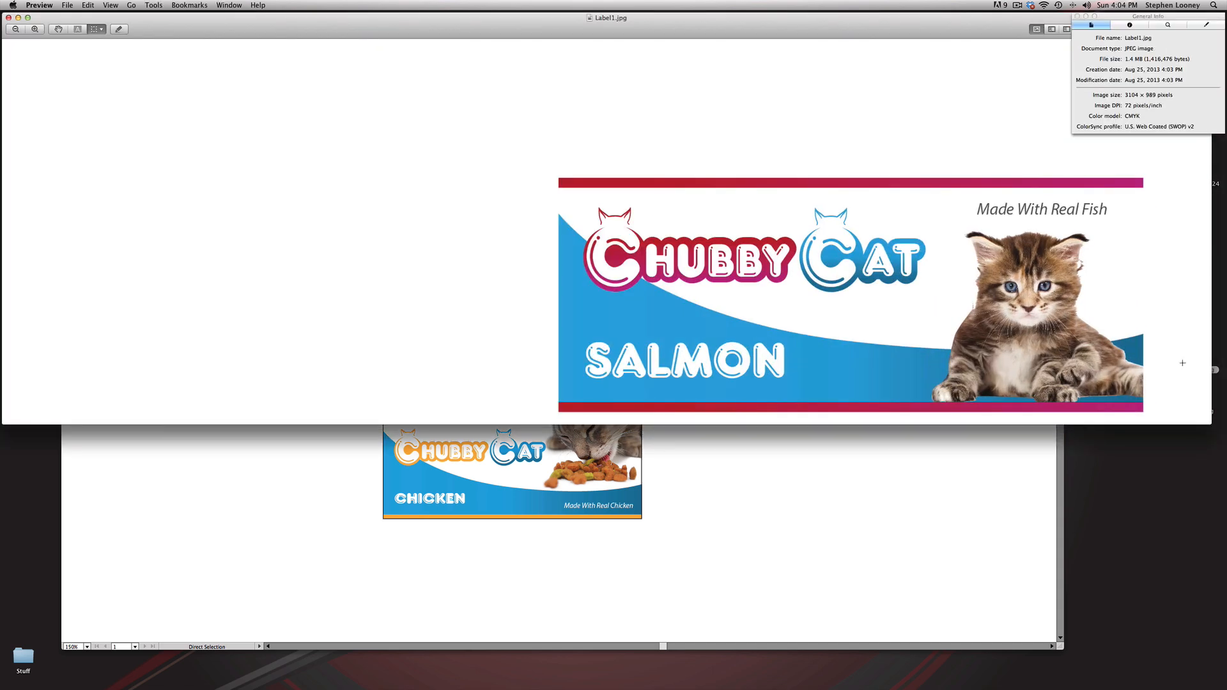
{"action": "key", "text": "super+w"}
{"action": "double_click", "coordinate": [1198, 398]}
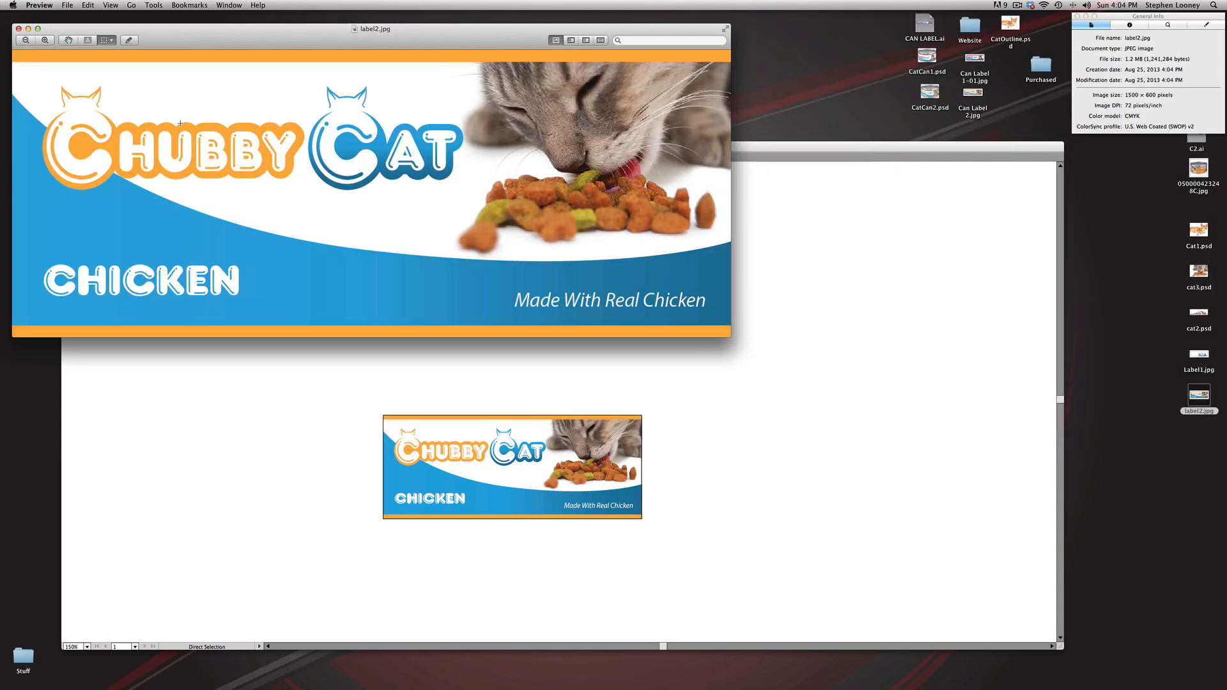
{"action": "key", "text": "super+q"}
{"action": "left_click", "coordinate": [714, 346]}
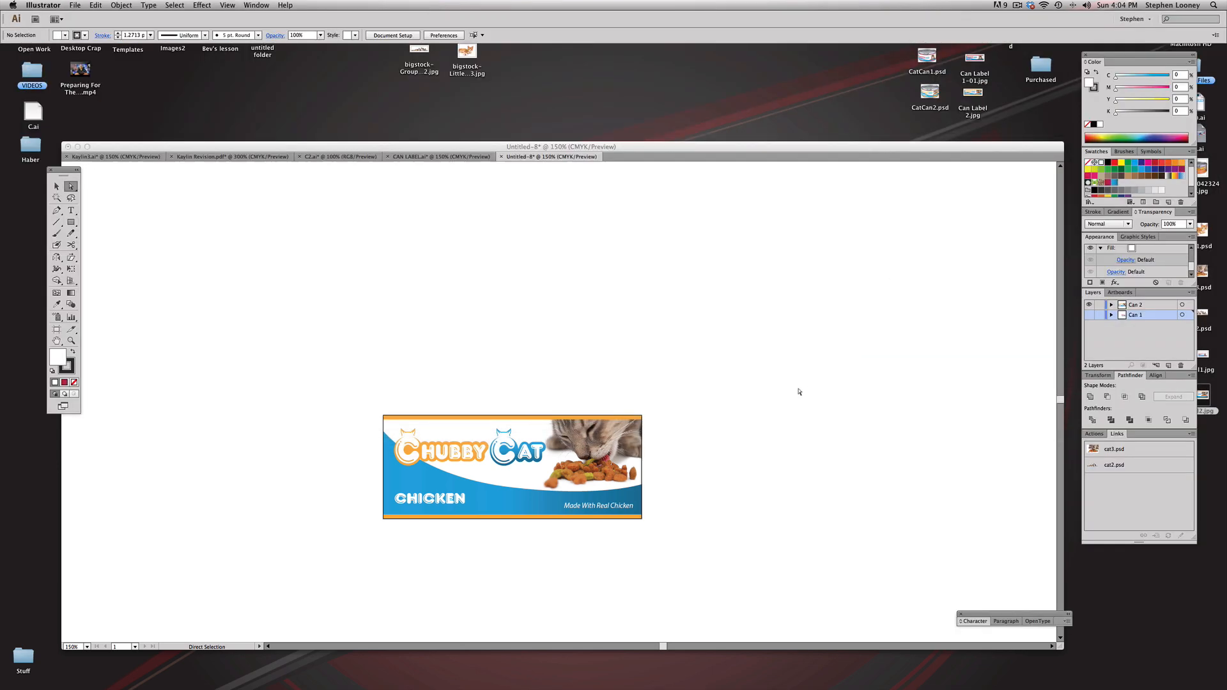
Step: Hide the Can 2 layer and show Can 1 with the salmon label
{"action": "left_click", "coordinate": [1090, 305]}
{"action": "left_click", "coordinate": [1090, 314]}
{"action": "left_click", "coordinate": [56, 186]}
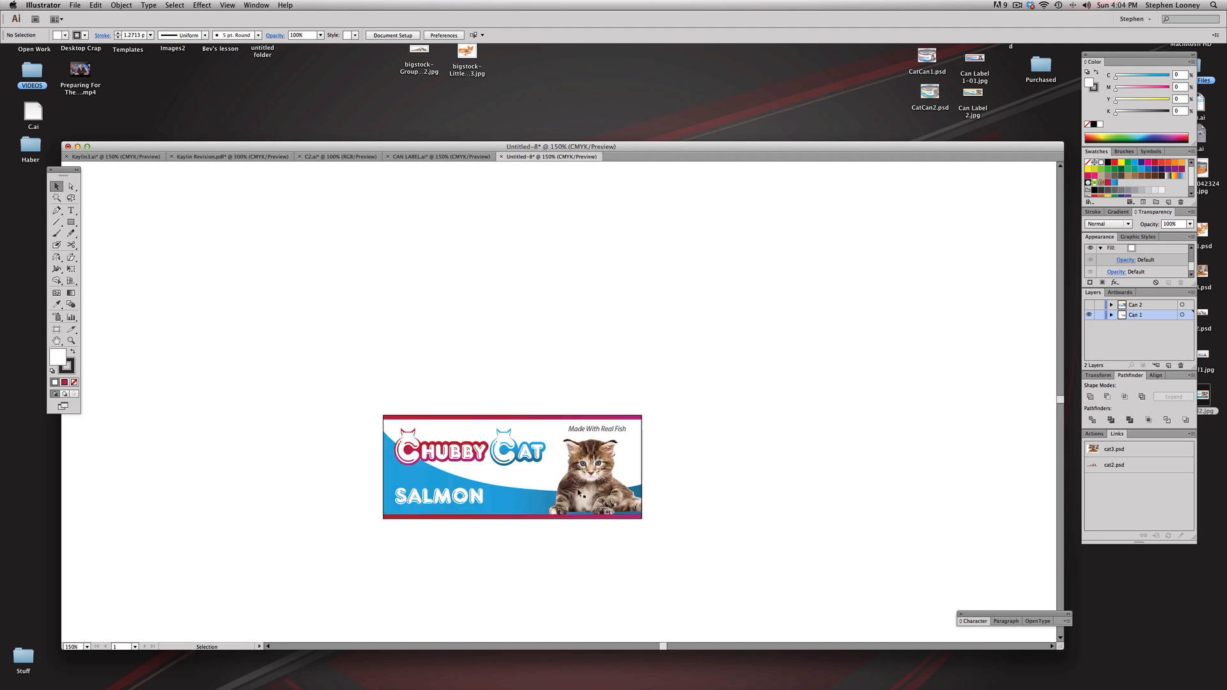
Step: Try releasing the kitten photo's nested clipping masks on the salmon label
{"action": "left_click", "coordinate": [578, 492]}
{"action": "right_click", "coordinate": [581, 489]}
{"action": "left_click", "coordinate": [620, 544]}
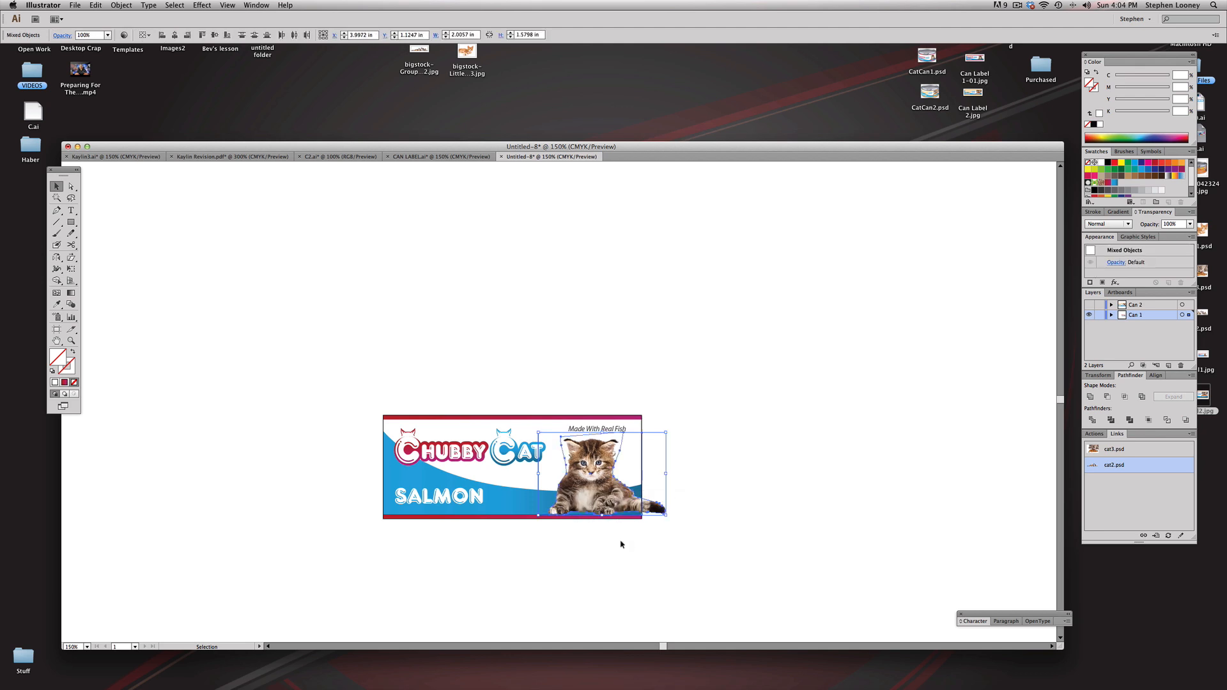
{"action": "right_click", "coordinate": [593, 462]}
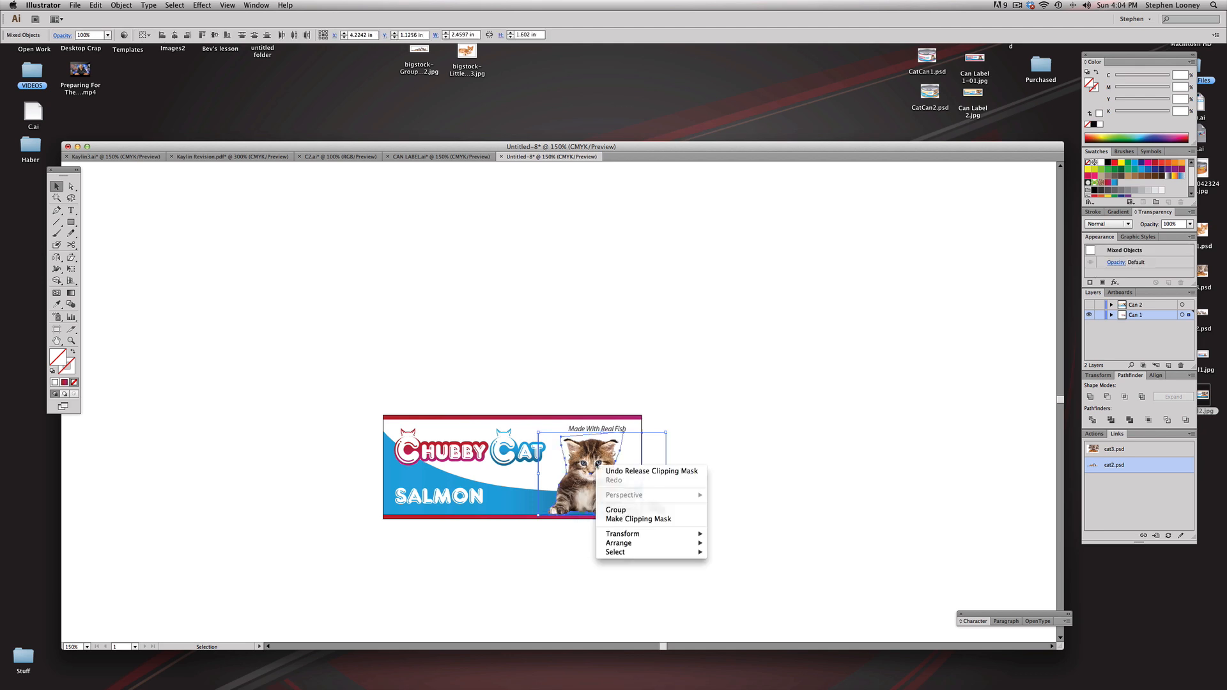
{"action": "left_click", "coordinate": [600, 425]}
{"action": "key", "text": "super+shift+a"}
{"action": "left_click", "coordinate": [592, 474]}
{"action": "right_click", "coordinate": [591, 473]}
{"action": "left_click", "coordinate": [617, 524]}
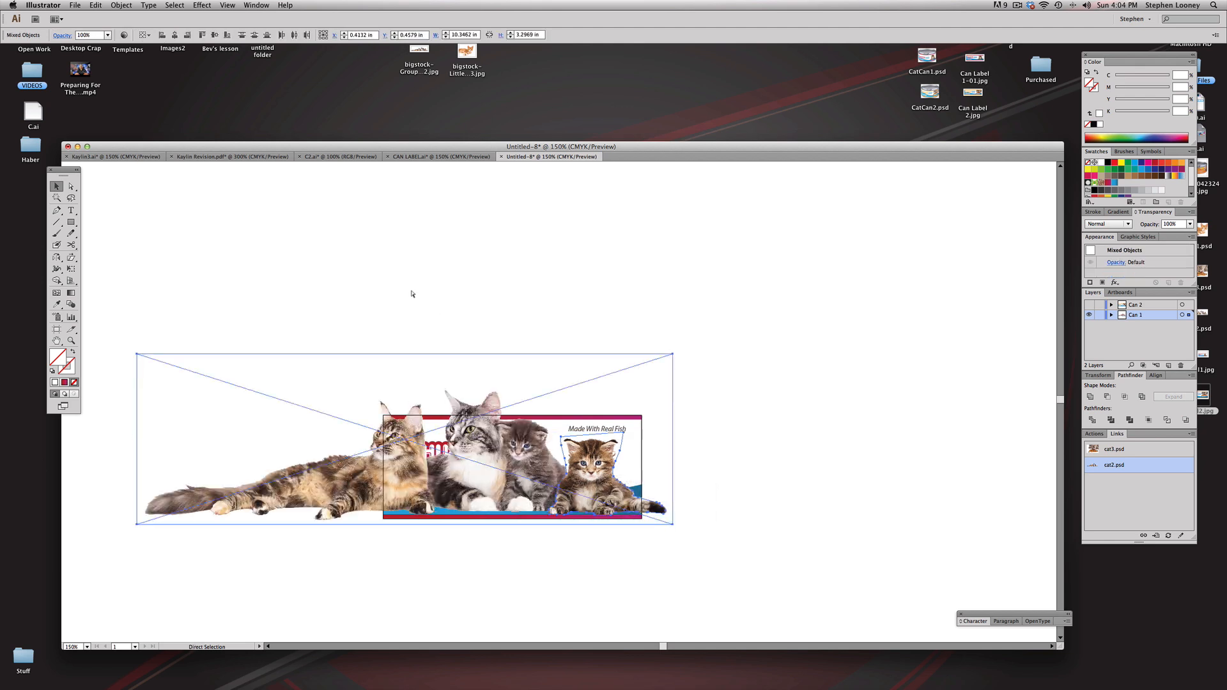
Step: Undo the clipping mask releases on the kitten photo and deselect the artwork
{"action": "key", "text": "super+z"}
{"action": "key", "text": "super+shift+a"}
{"action": "key", "text": "super+y"}
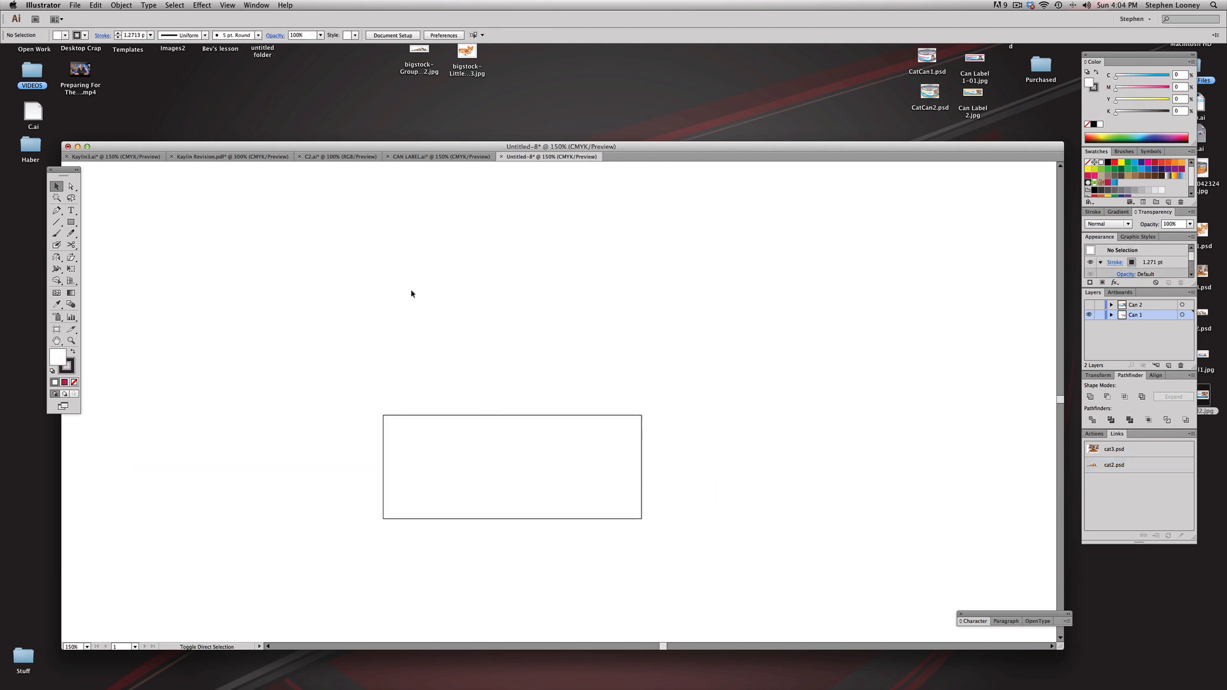
{"action": "key", "text": "super+y"}
{"action": "left_click", "coordinate": [75, 5]}
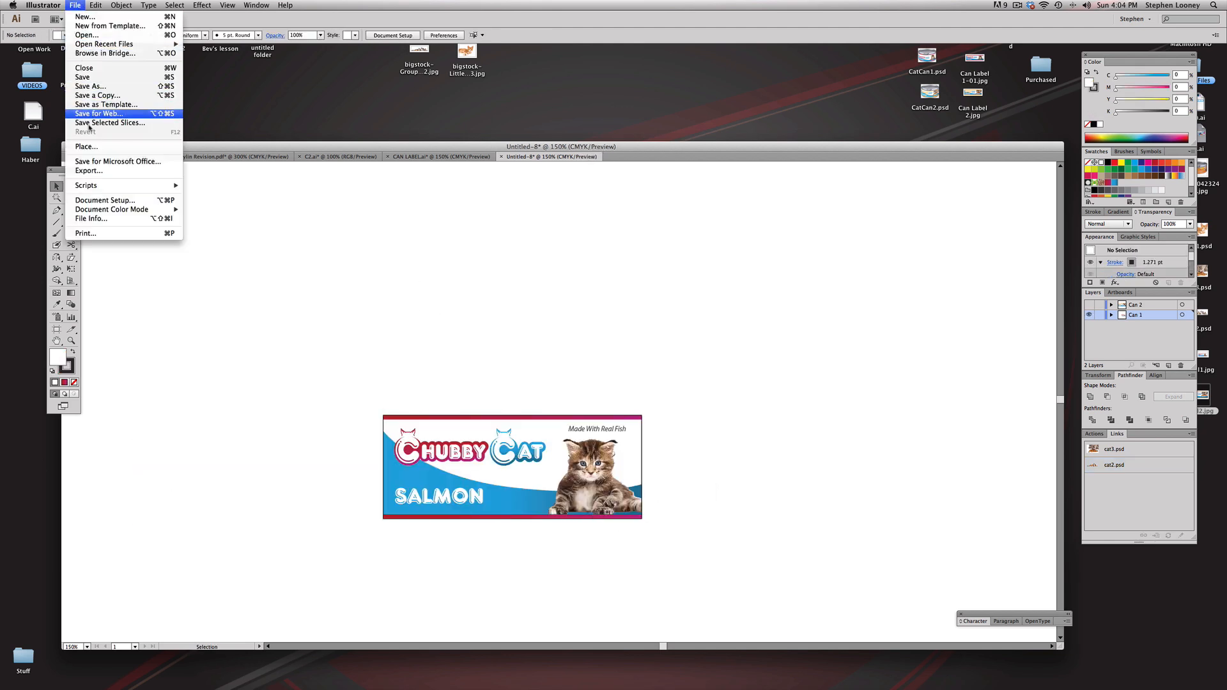
{"action": "left_click", "coordinate": [102, 172]}
{"action": "left_click", "coordinate": [1210, 614]}
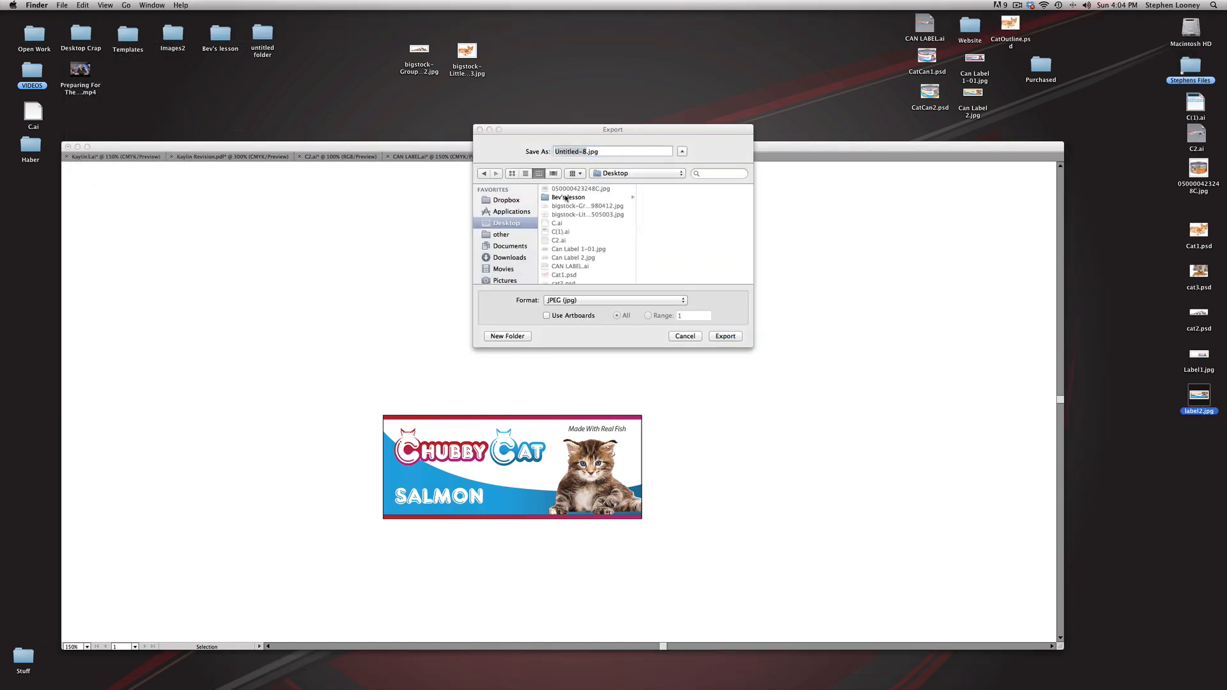
{"action": "key", "text": "Up"}
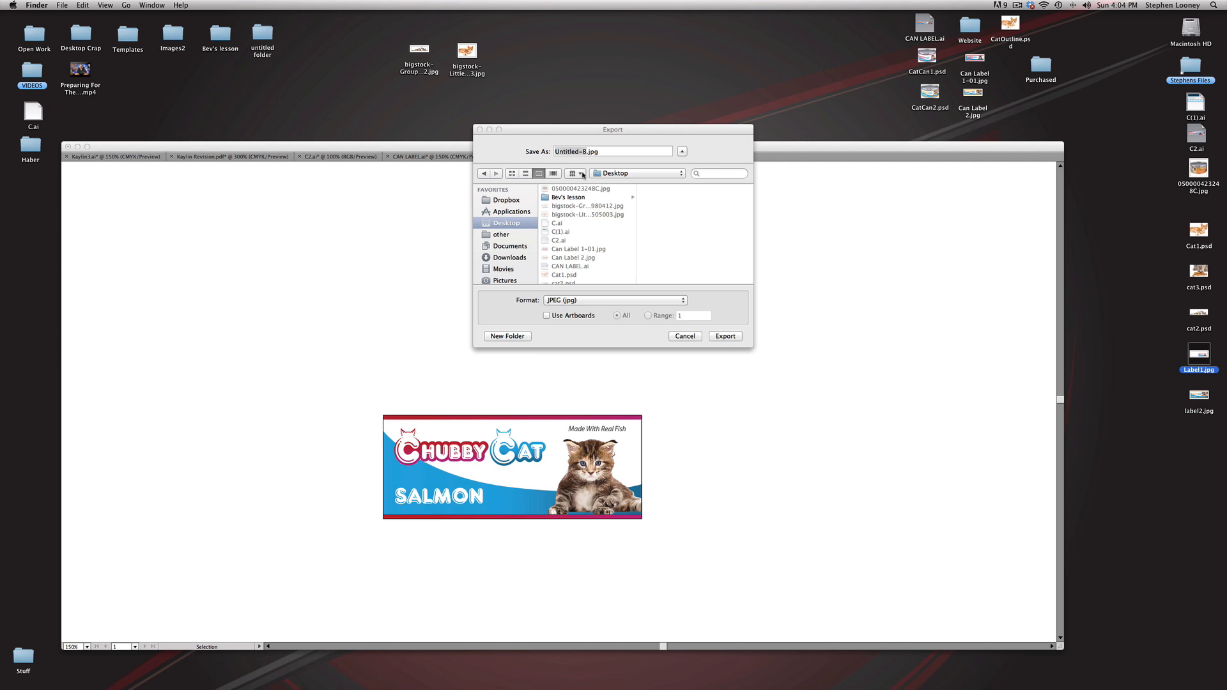
{"action": "left_click", "coordinate": [547, 316]}
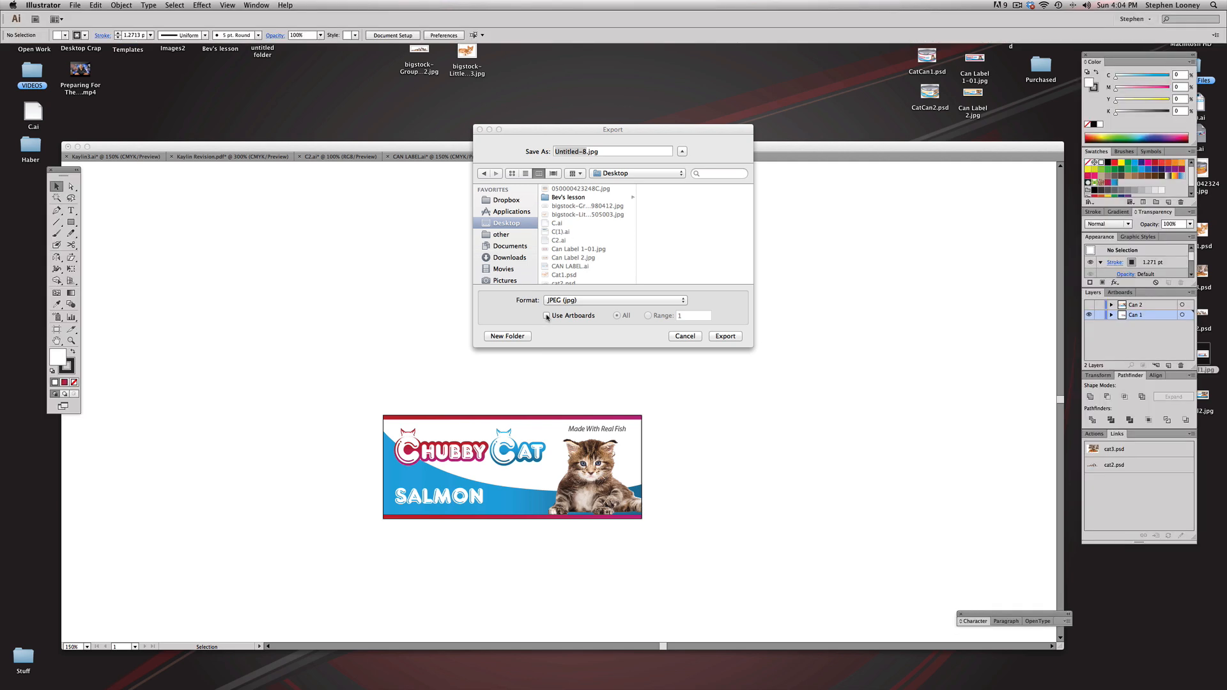
{"action": "left_click", "coordinate": [731, 336]}
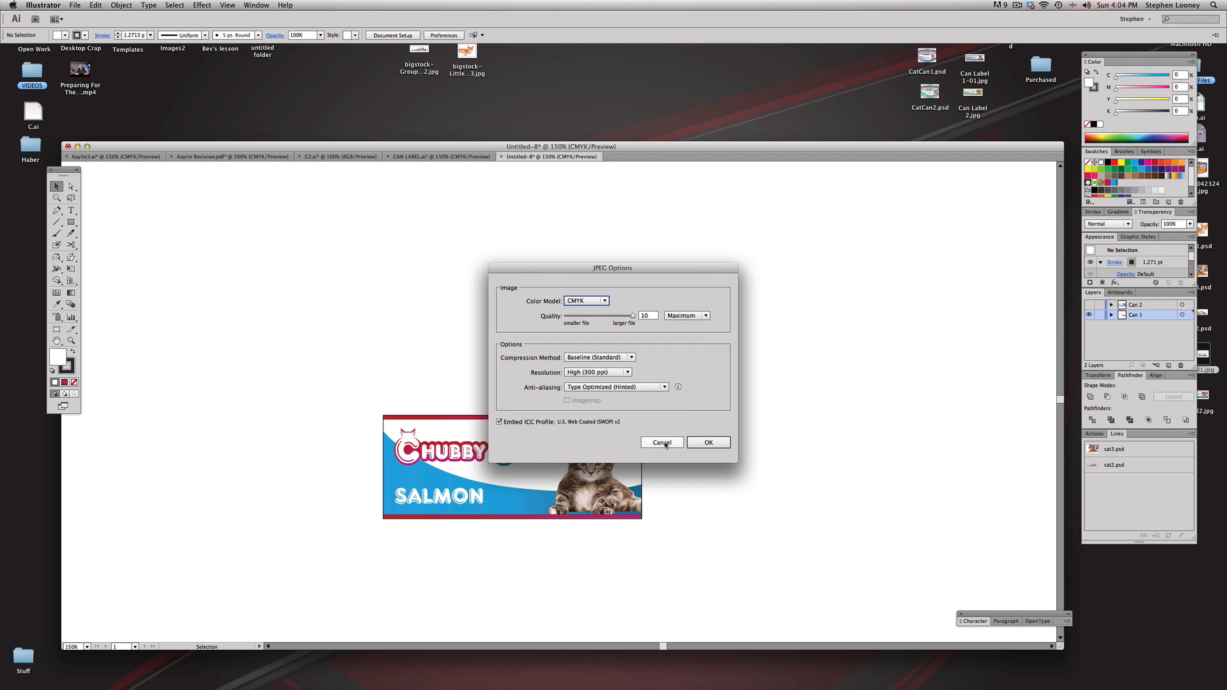
{"action": "left_click", "coordinate": [662, 442]}
Step: Export the salmon label as a CMYK JPEG named Label1 at maximum quality and 300 ppi, cropped to the artboard
{"action": "left_click", "coordinate": [75, 5]}
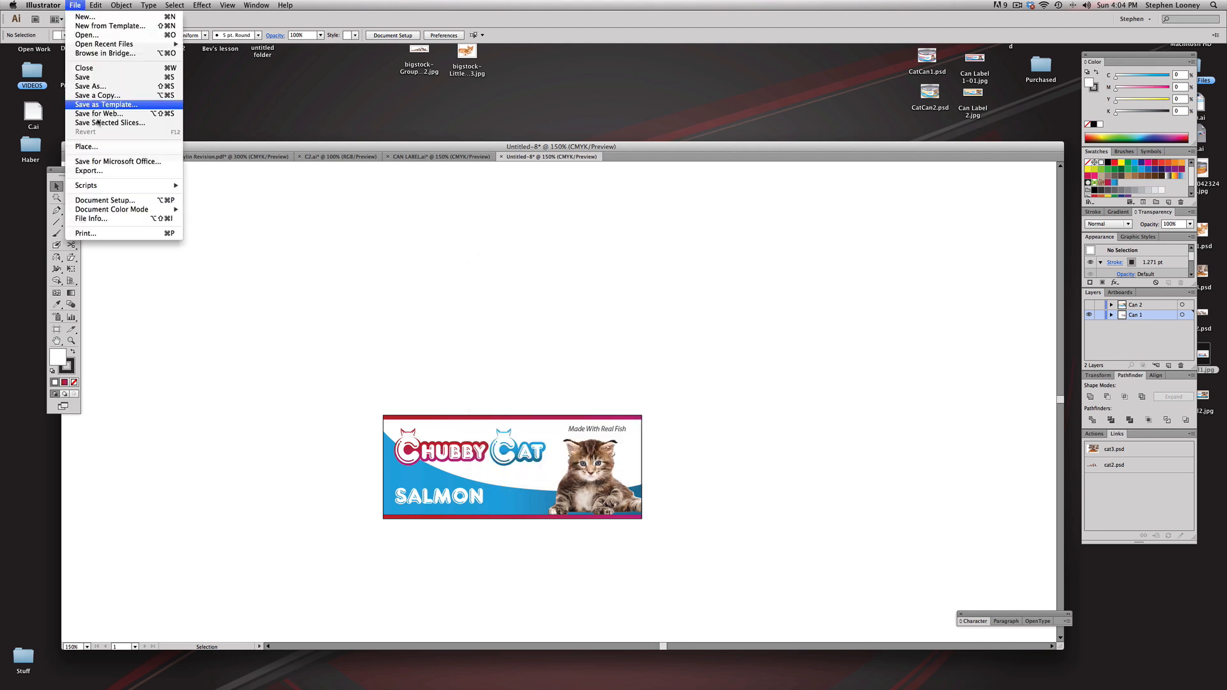
{"action": "left_click", "coordinate": [114, 171]}
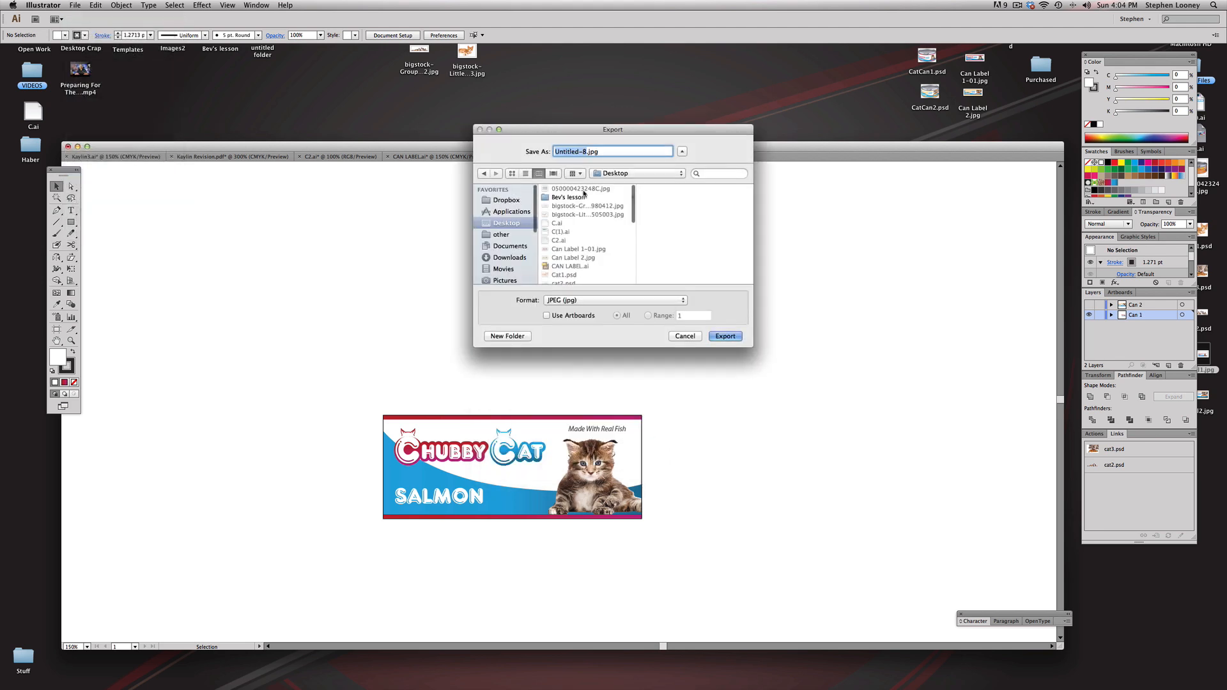
{"action": "type", "text": "label1"}
{"action": "left_click", "coordinate": [546, 315]}
{"action": "left_click", "coordinate": [725, 336]}
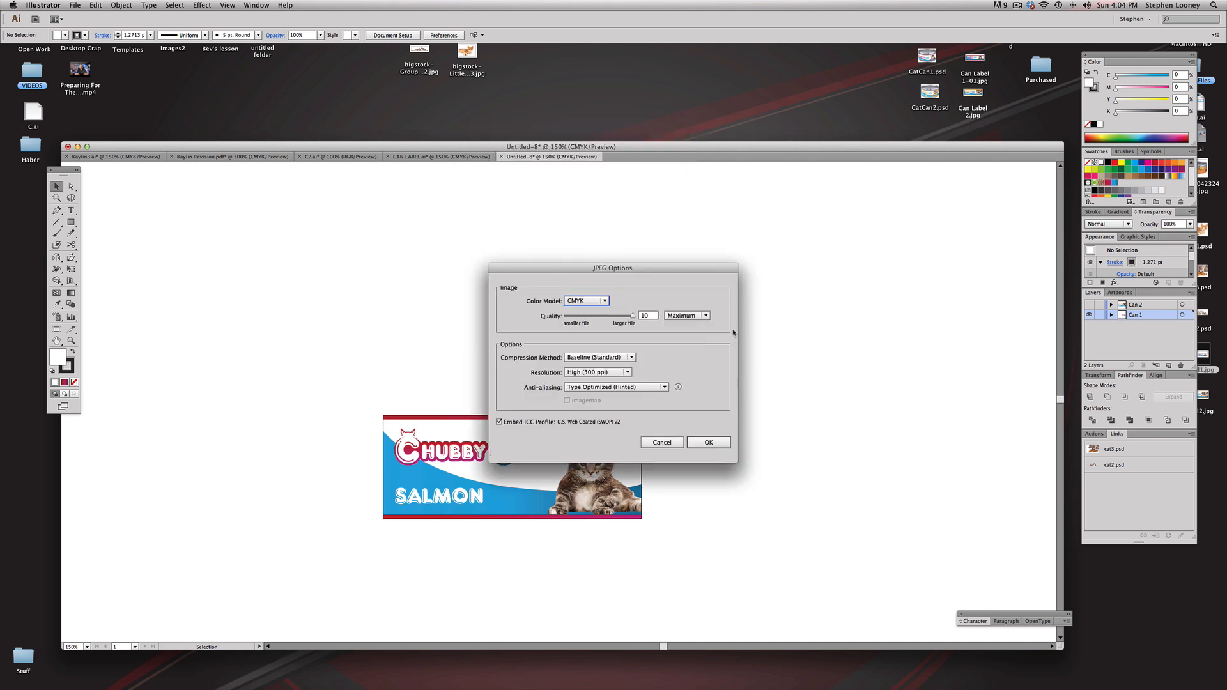
{"action": "left_click", "coordinate": [713, 441]}
Step: Switch to Finder, move the old Label1.jpg to the Trash, and check the exported Label1-01.jpg in Preview
{"action": "left_click", "coordinate": [1181, 641]}
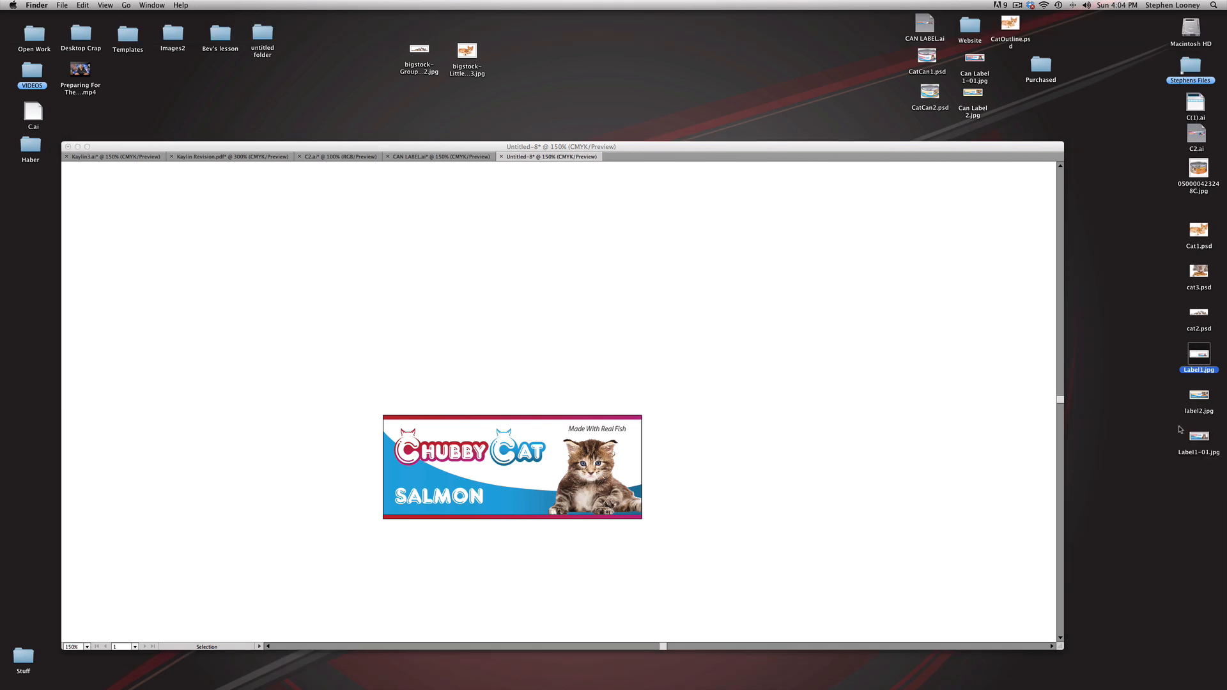
{"action": "left_click_drag", "start_coordinate": [1202, 359], "coordinate": [941, 677]}
{"action": "left_click", "coordinate": [1198, 438]}
{"action": "double_click", "coordinate": [1199, 439]}
{"action": "key", "text": "super+w"}
{"action": "left_click", "coordinate": [892, 421]}
{"action": "left_click", "coordinate": [78, 146]}
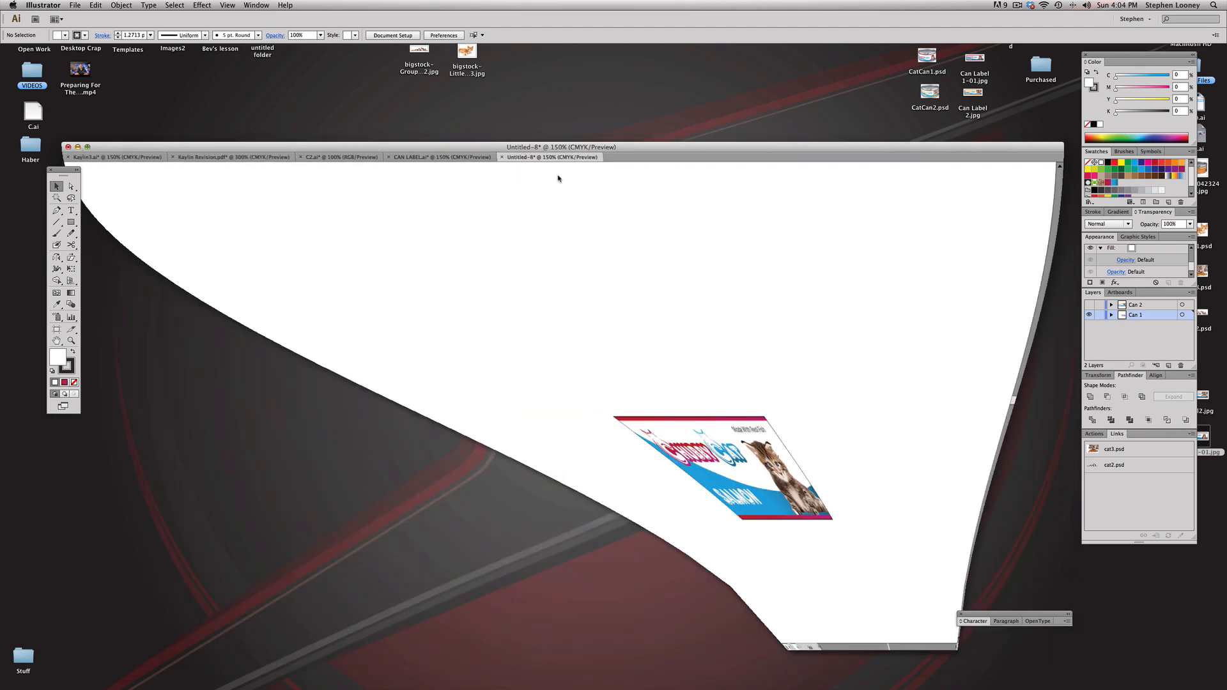
{"action": "left_click", "coordinate": [948, 251]}
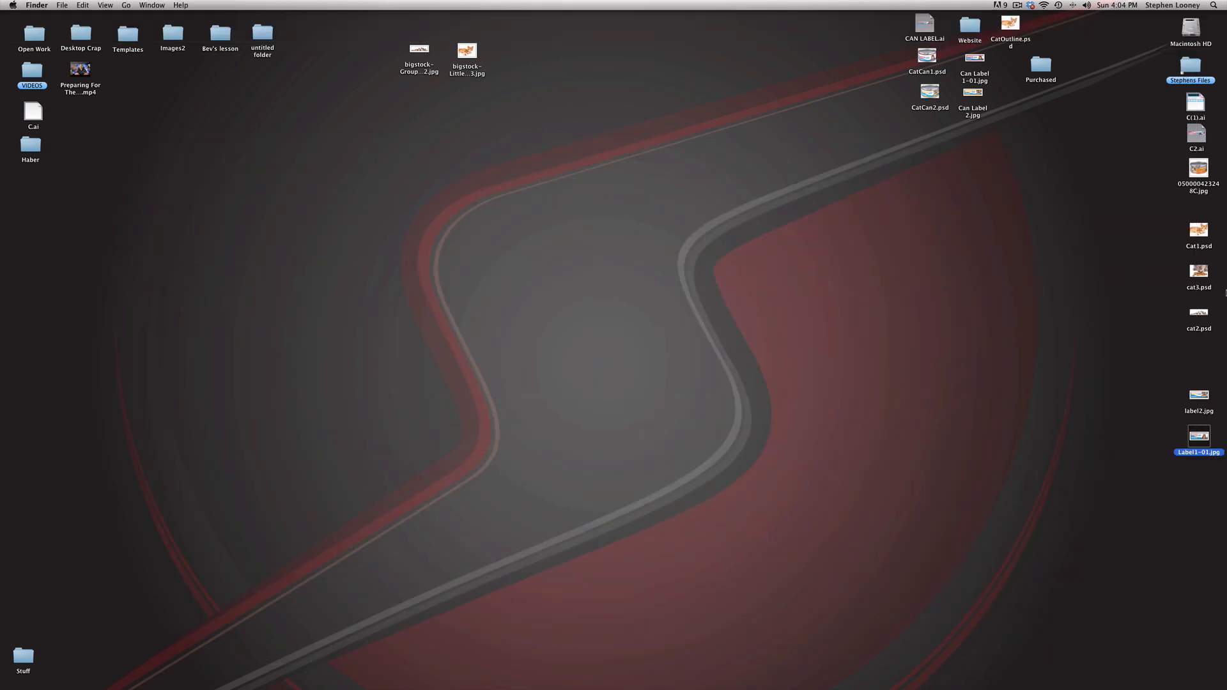
{"action": "double_click", "coordinate": [1199, 170]}
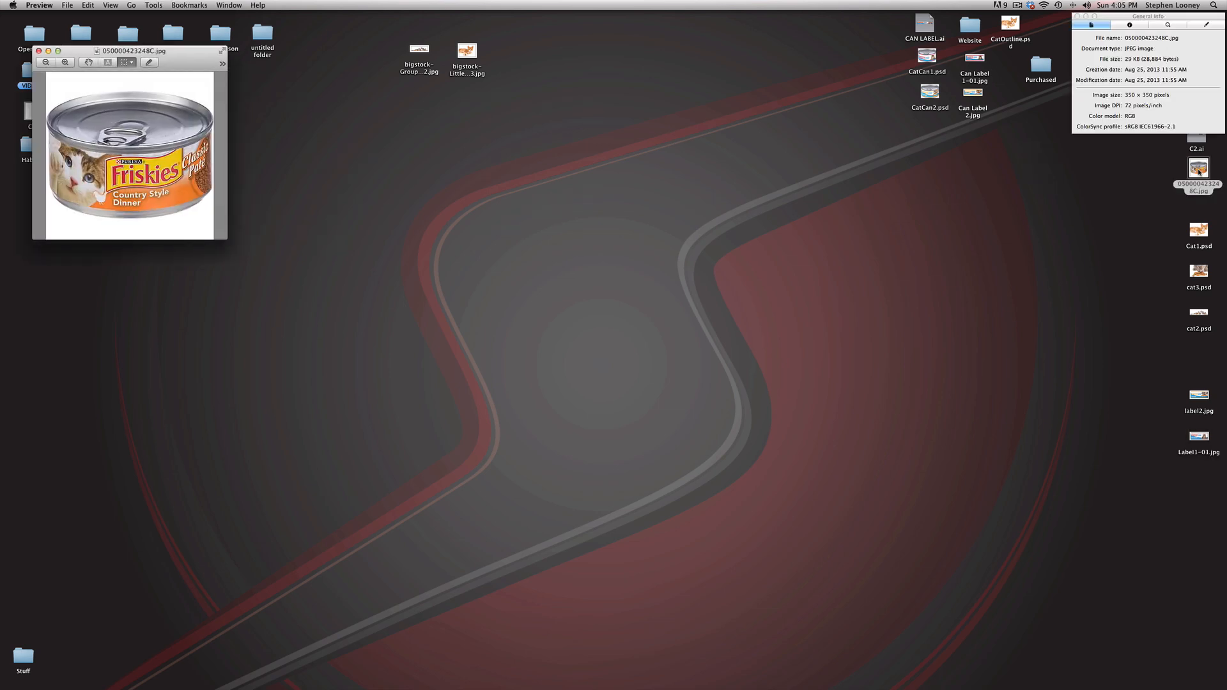
{"action": "key", "text": "super+w"}
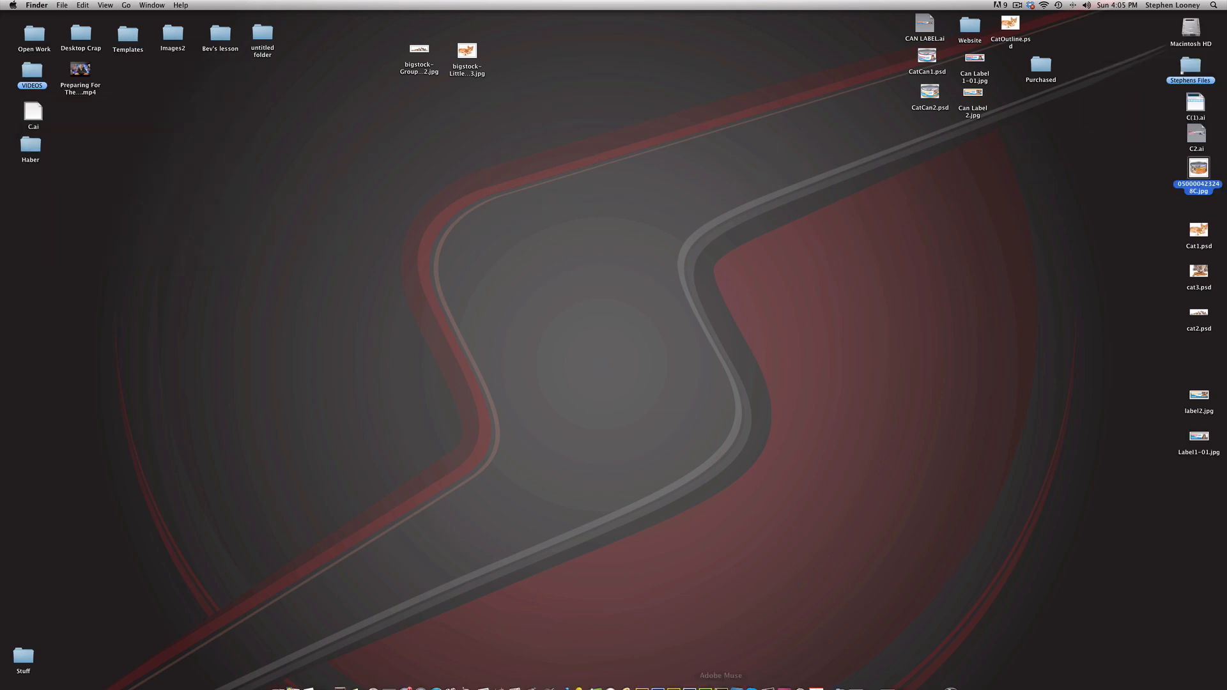
{"action": "left_click", "coordinate": [664, 676]}
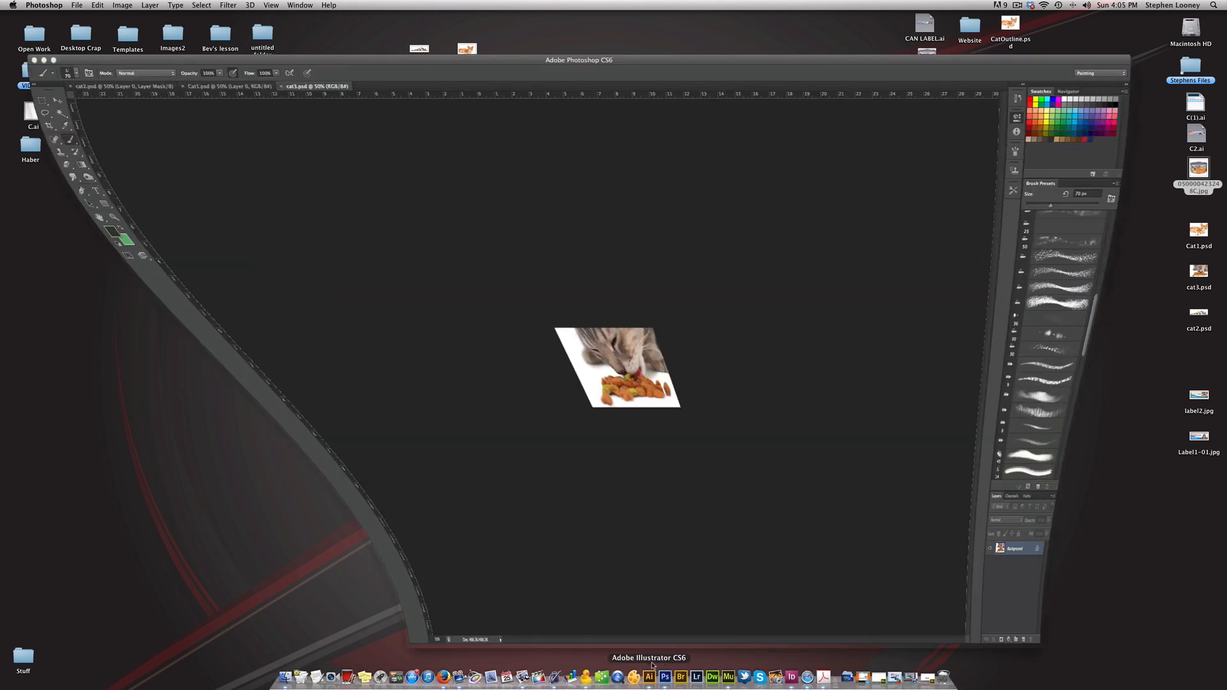
{"action": "key", "text": "super+w"}
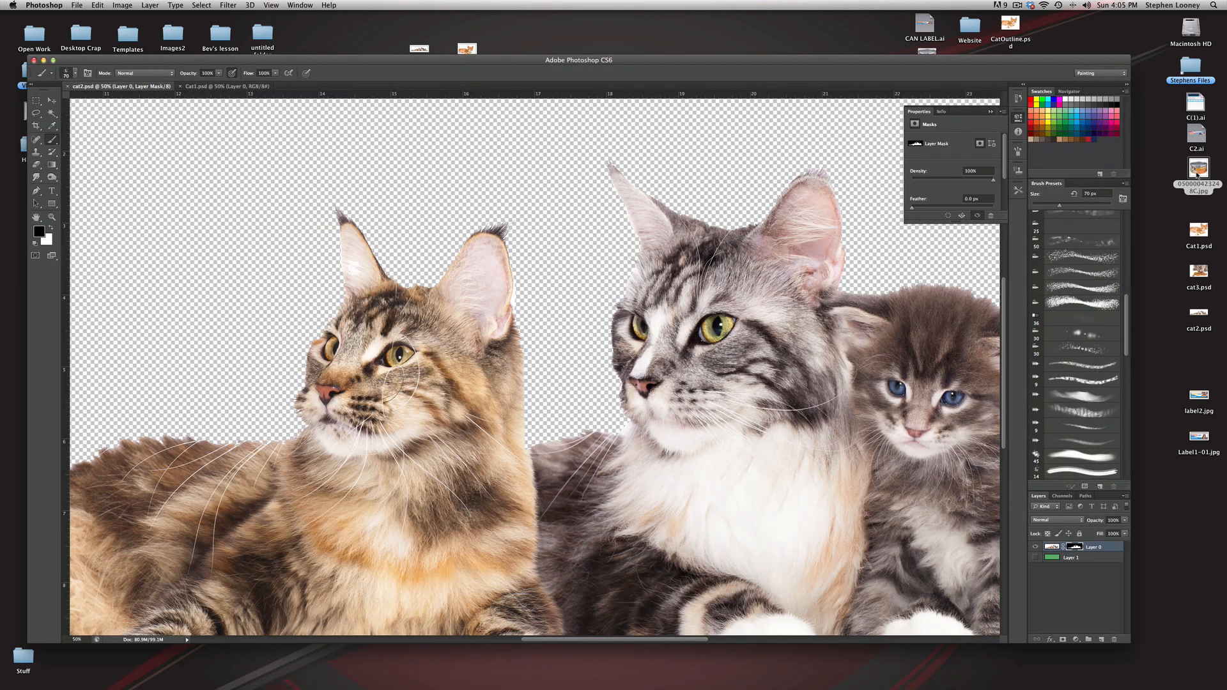
{"action": "key", "text": "super+w"}
{"action": "key", "text": "super+w"}
{"action": "left_click_drag", "start_coordinate": [1197, 175], "coordinate": [361, 207]}
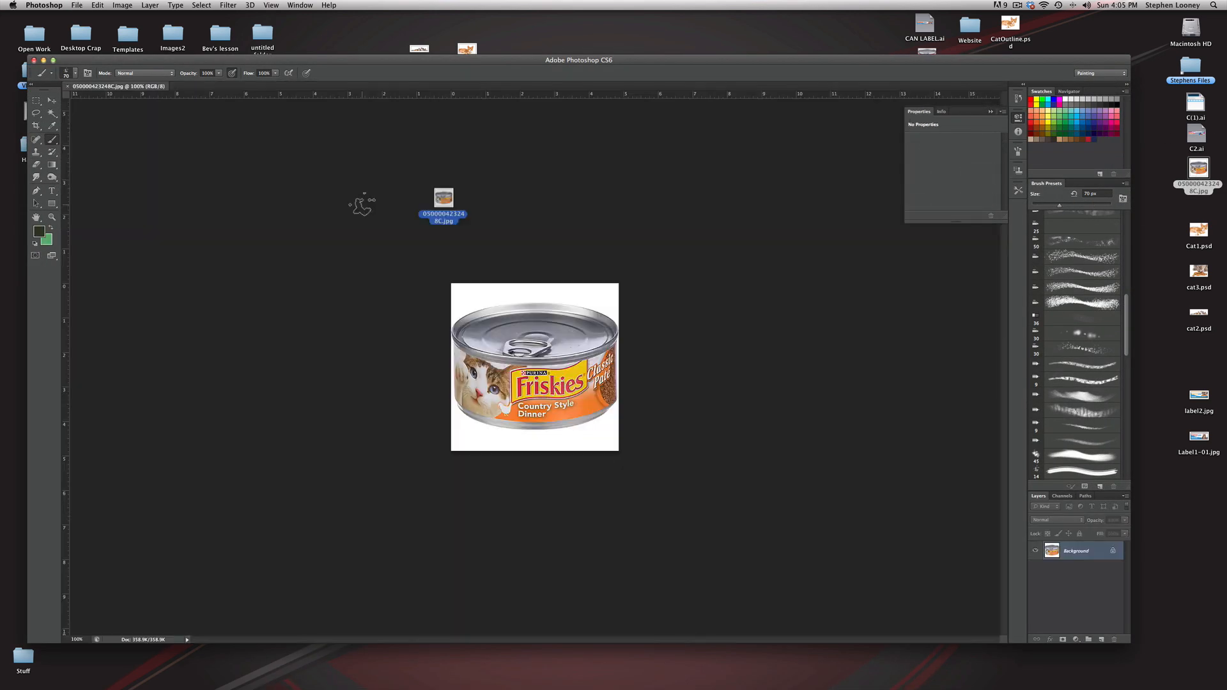
Step: Convert the can photo's Background into the regular layer Layer 0 and select the surrounding white with the Magic Wand
{"action": "double_click", "coordinate": [1042, 553]}
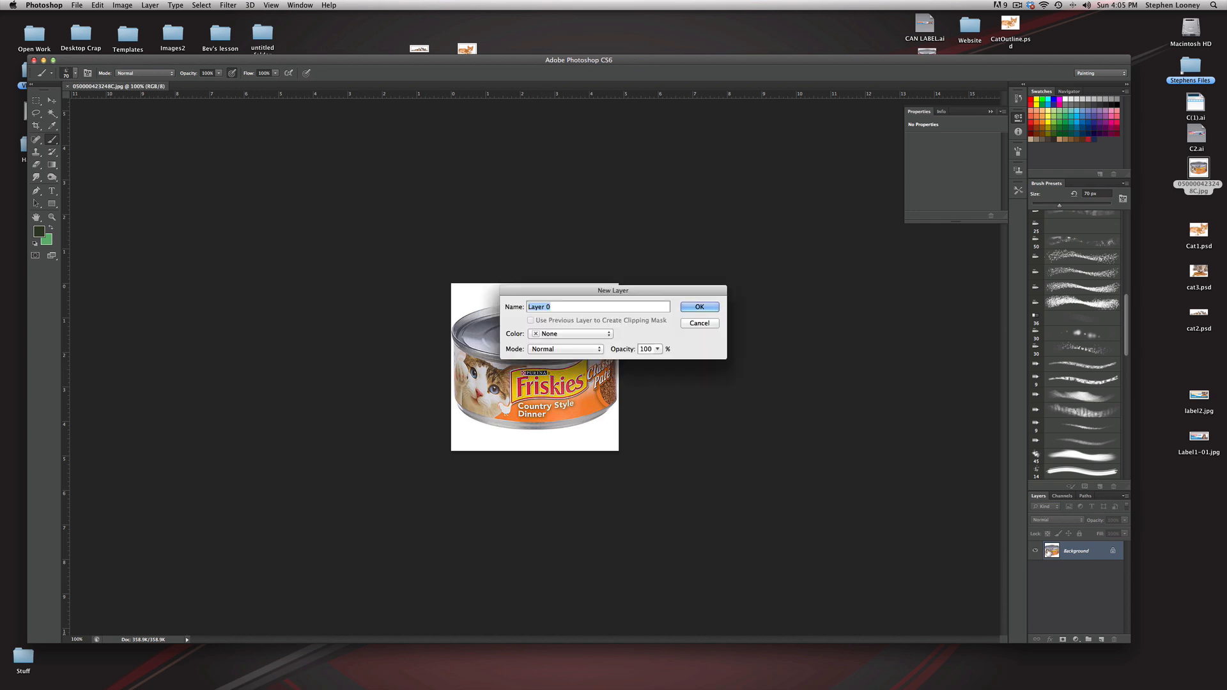
{"action": "key", "text": "Return"}
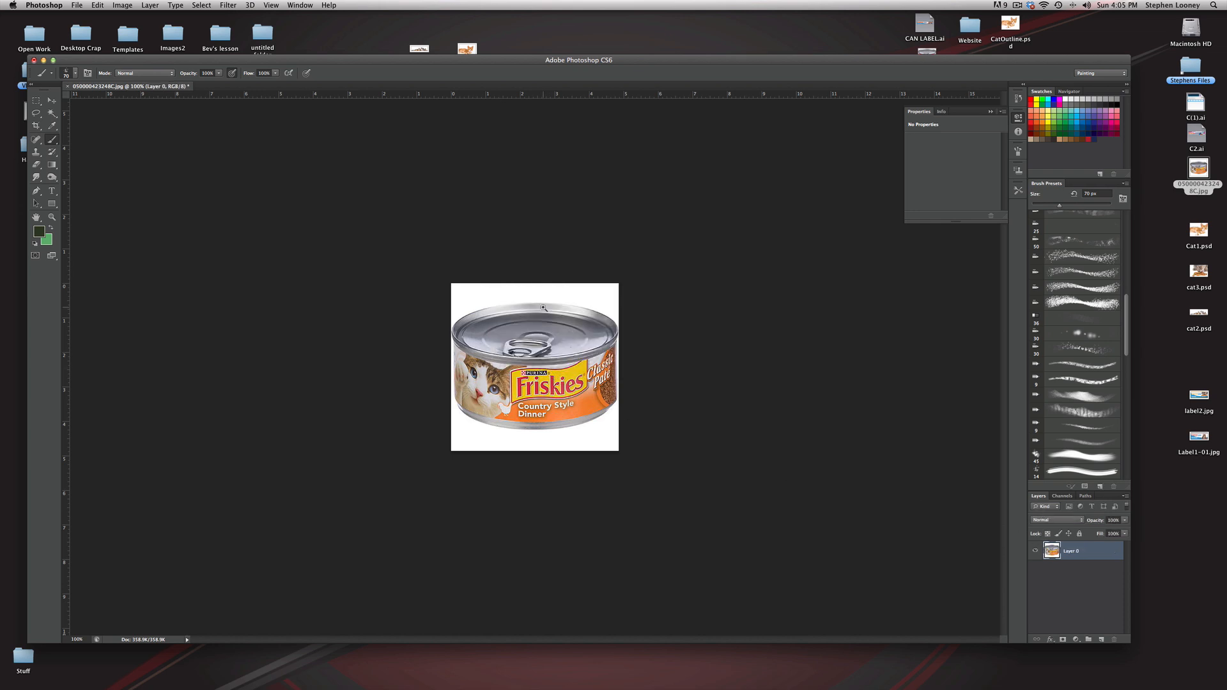
{"action": "key", "text": "super+plus"}
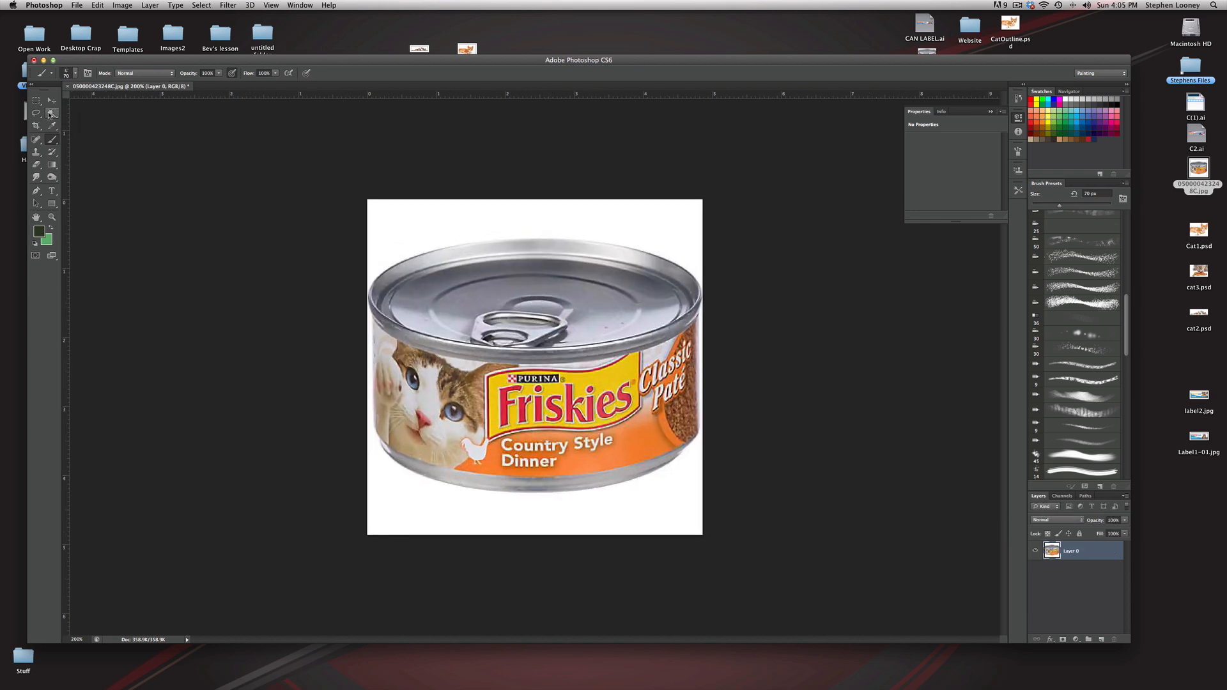
{"action": "left_click", "coordinate": [51, 114]}
{"action": "left_click", "coordinate": [440, 228]}
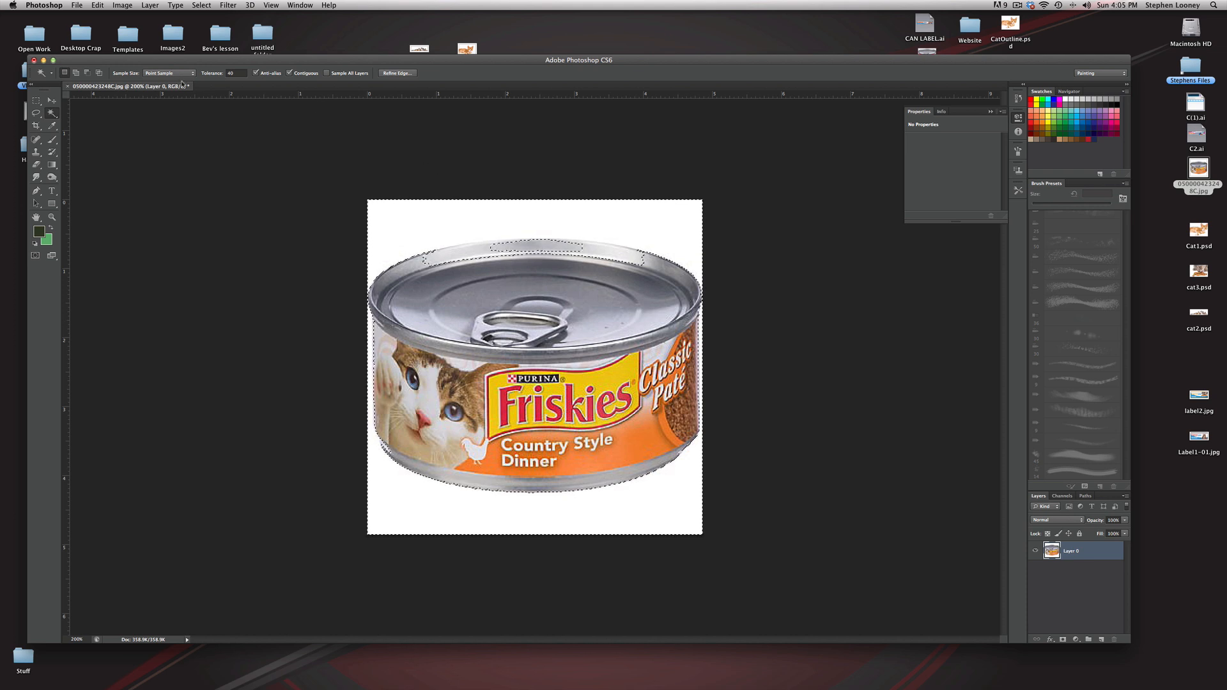
Step: Reselect the white background with the Magic Wand tolerance set to 20 and again with it set to 10
{"action": "left_click", "coordinate": [213, 73]}
{"action": "type", "text": "20"}
{"action": "left_click", "coordinate": [410, 224]}
{"action": "left_click", "coordinate": [231, 72]}
{"action": "type", "text": "10"}
{"action": "left_click", "coordinate": [476, 225]}
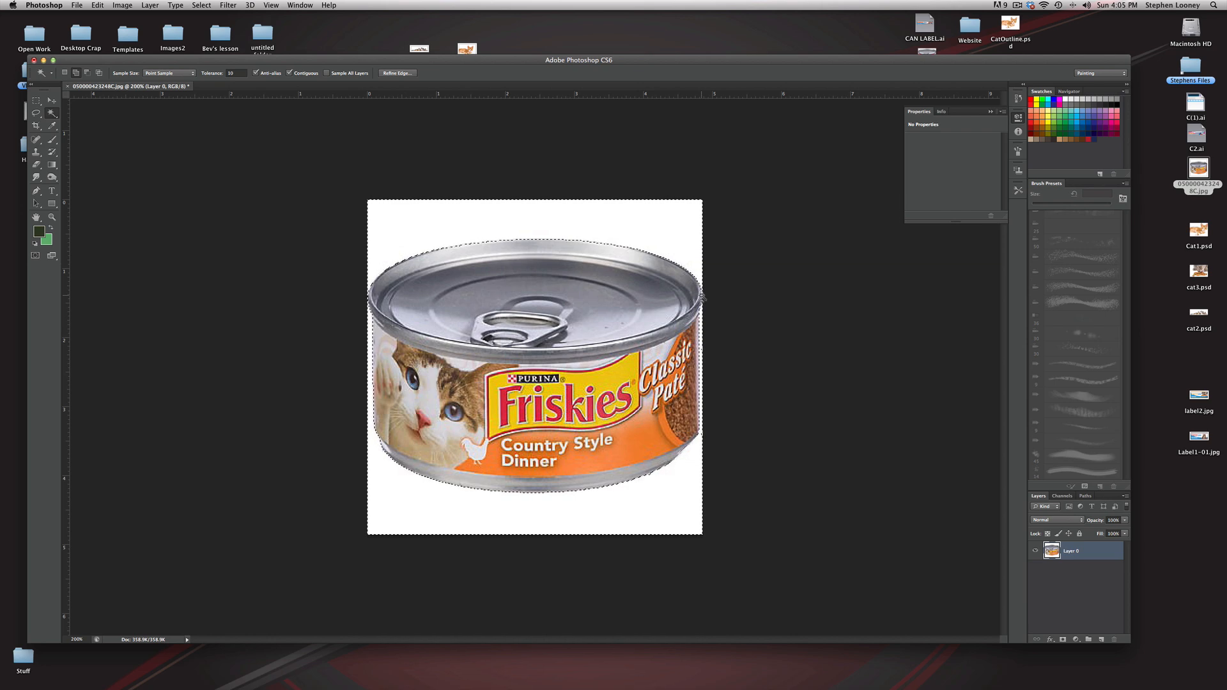
Step: Add the white area beside the can's right rim to the selection, delete the selected background, and deselect
{"action": "left_click", "coordinate": [700, 301], "text": "super"}
{"action": "left_click", "coordinate": [699, 302], "text": "super"}
{"action": "left_click_drag", "start_coordinate": [699, 302], "coordinate": [627, 316]}
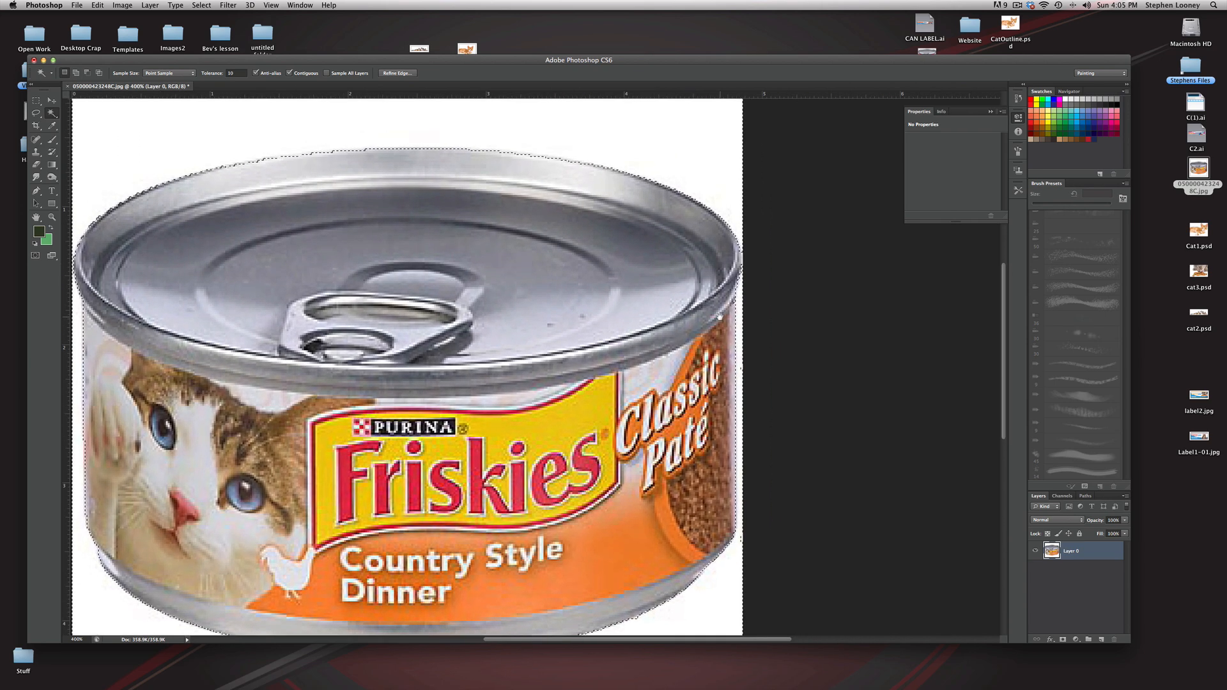
{"action": "left_click", "coordinate": [742, 264]}
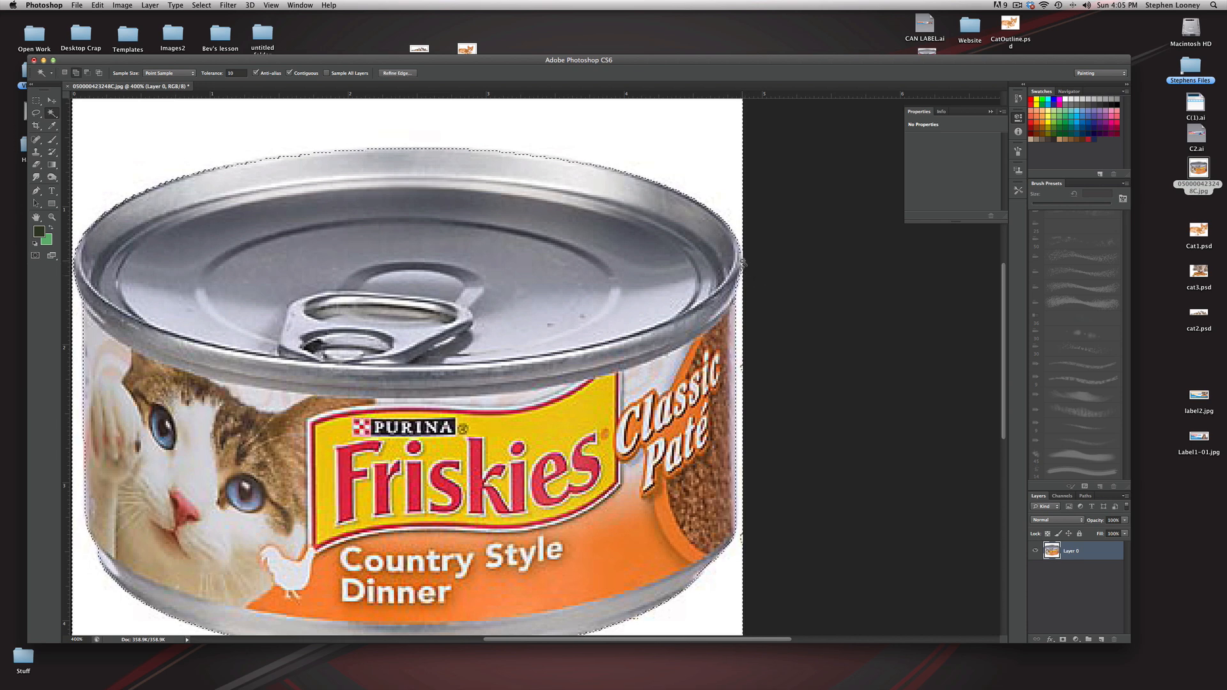
{"action": "key", "text": "super+minus"}
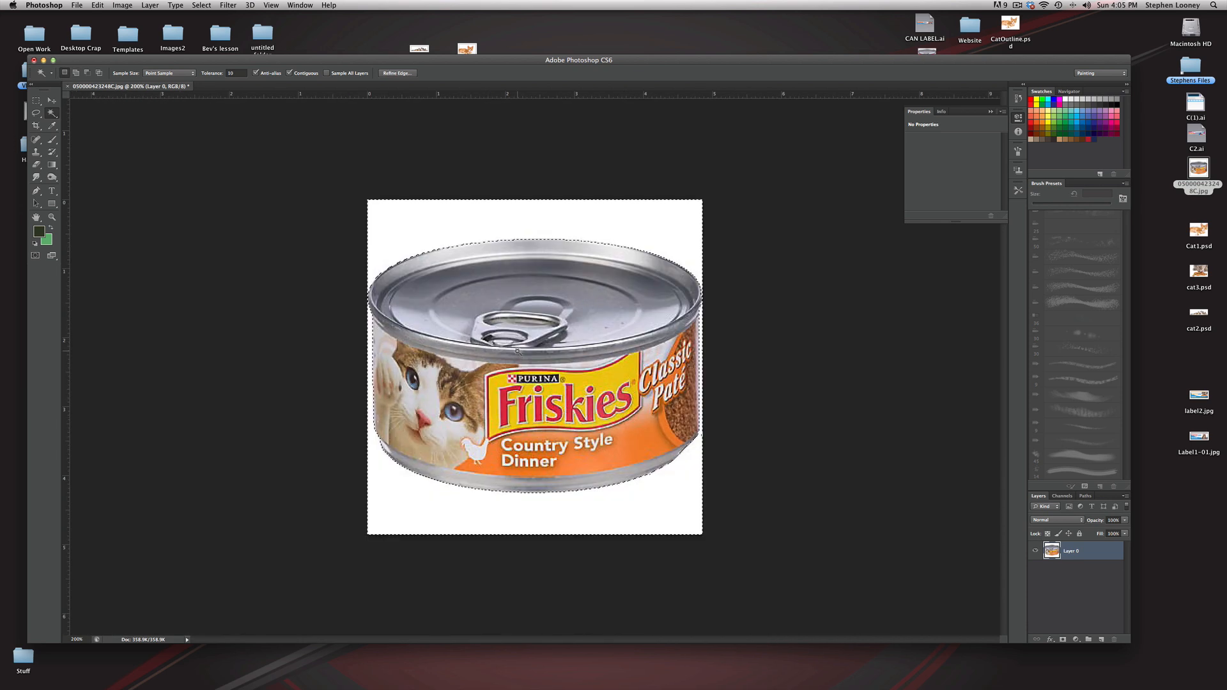
{"action": "key", "text": "Delete"}
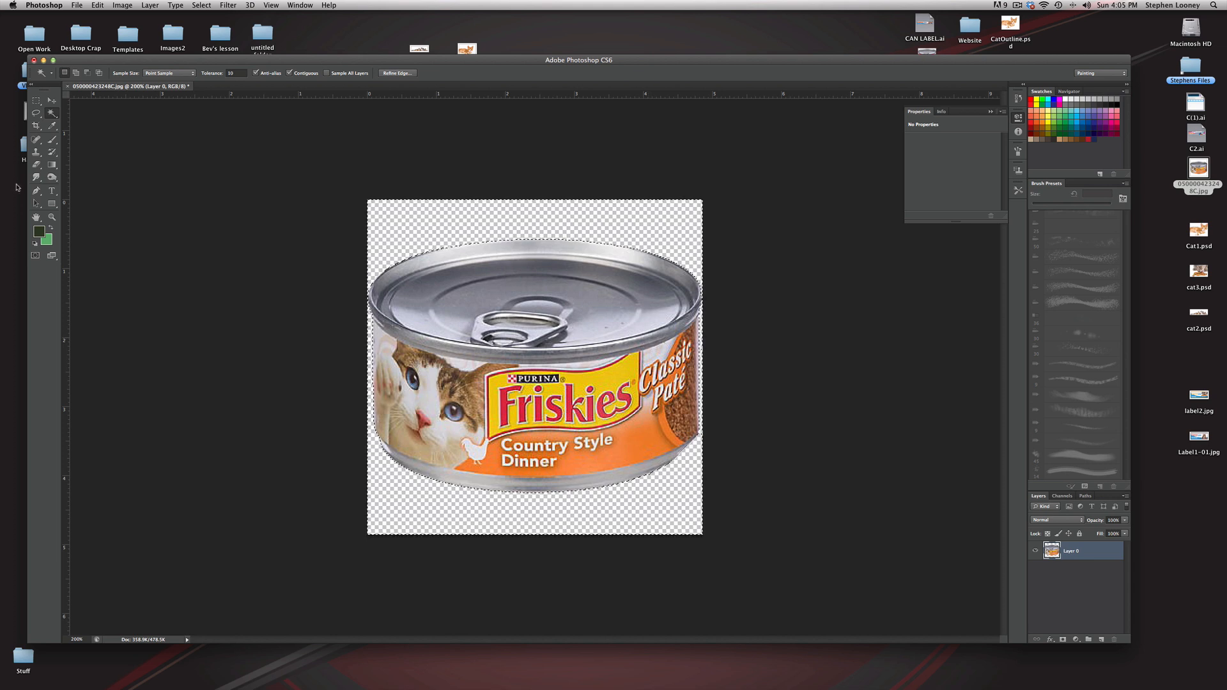
{"action": "key", "text": "super+d"}
Step: Crop the image to a rectangular marquee drawn closely around the can, and clear the selection
{"action": "key", "text": "m"}
{"action": "left_click_drag", "start_coordinate": [366, 238], "coordinate": [720, 492]}
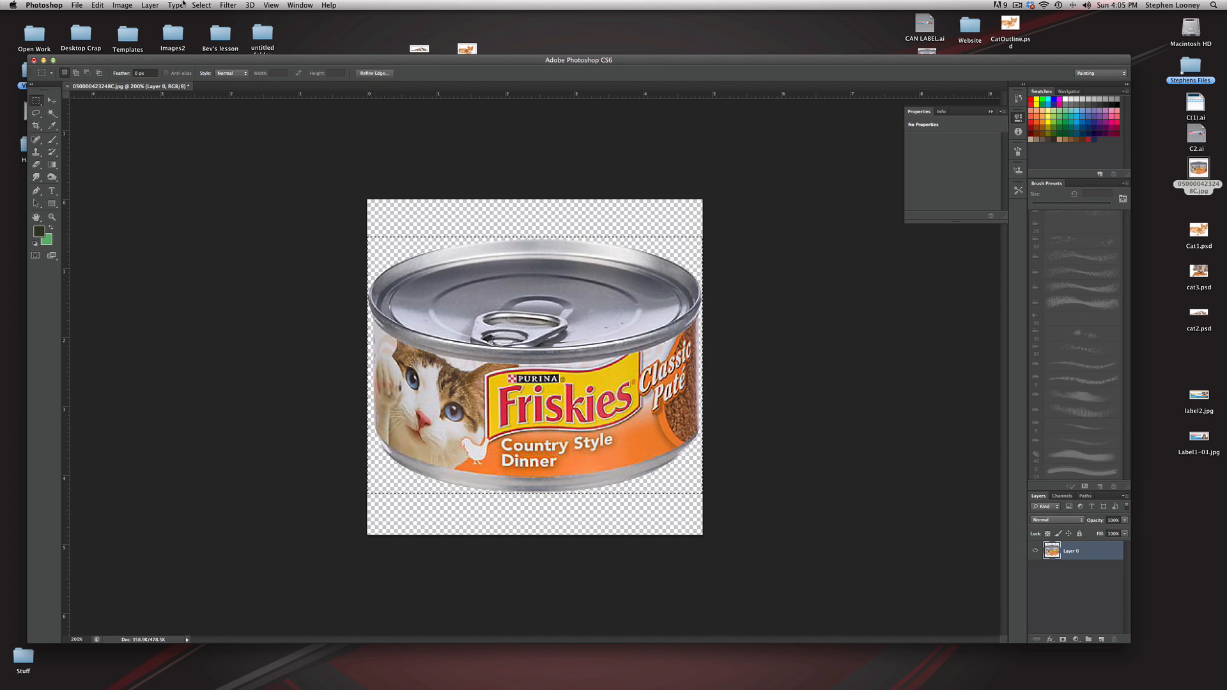
{"action": "left_click", "coordinate": [122, 5]}
{"action": "left_click", "coordinate": [154, 117]}
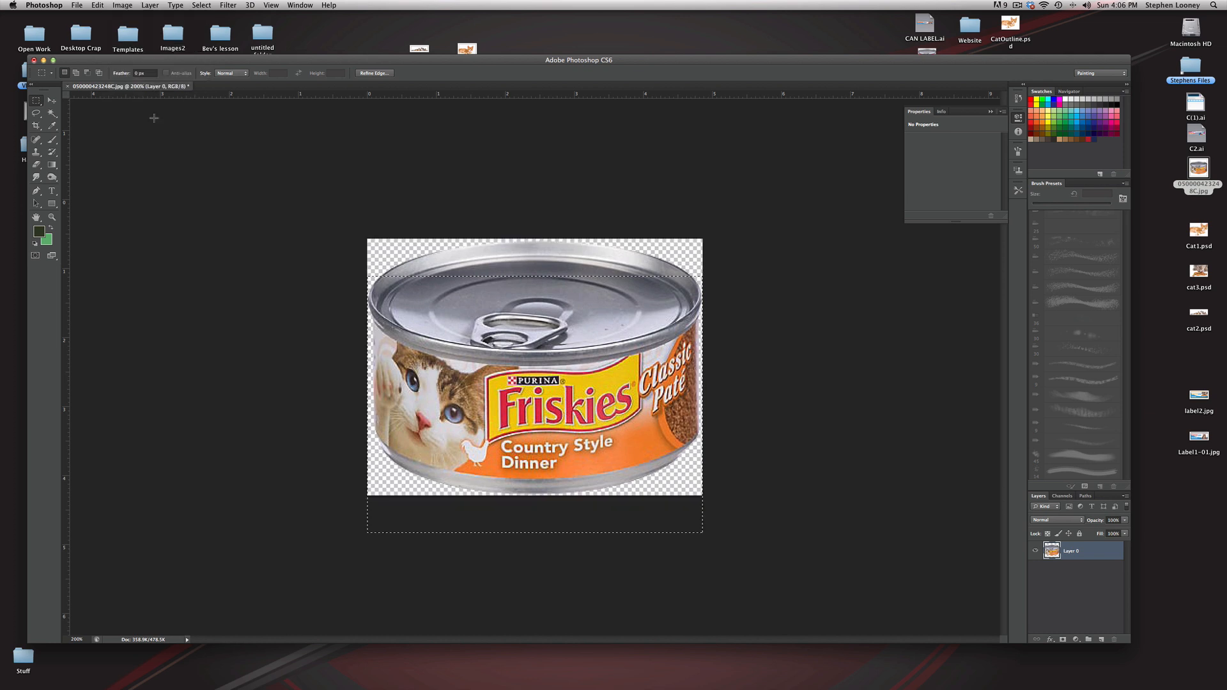
{"action": "left_click", "coordinate": [441, 238]}
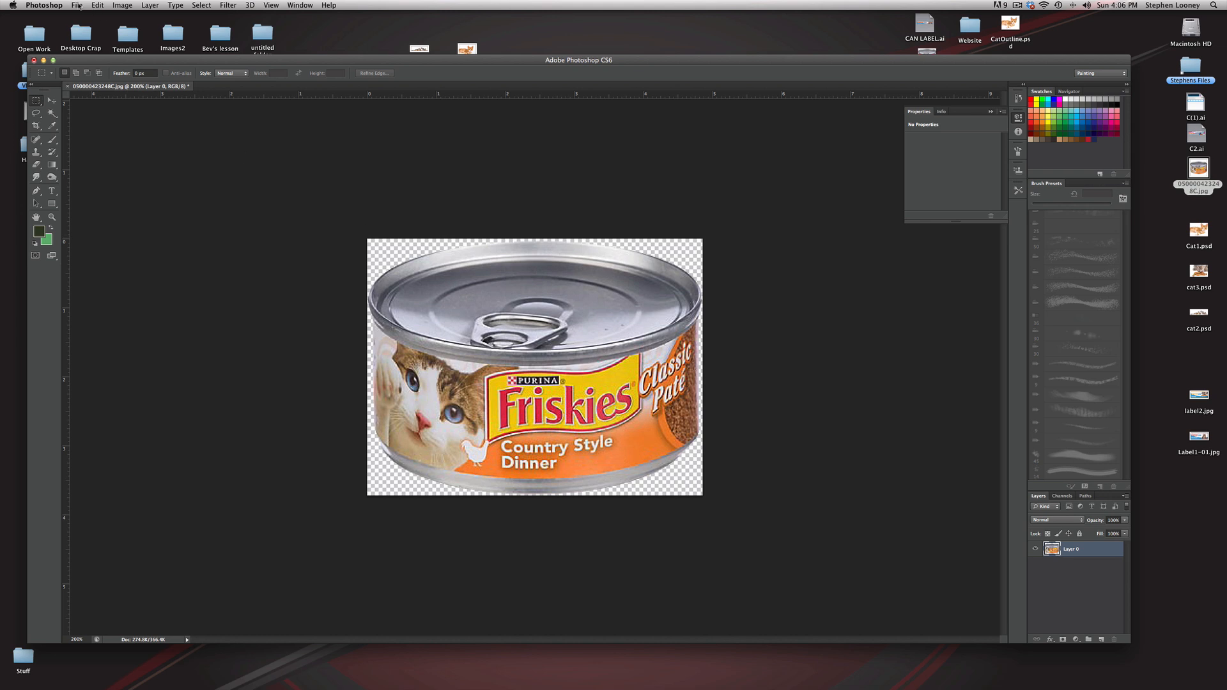
Step: Place Label1-01.jpg and label2.jpg from the desktop as separate layers over the can image
{"action": "left_click", "coordinate": [778, 38]}
{"action": "left_click", "coordinate": [1206, 377]}
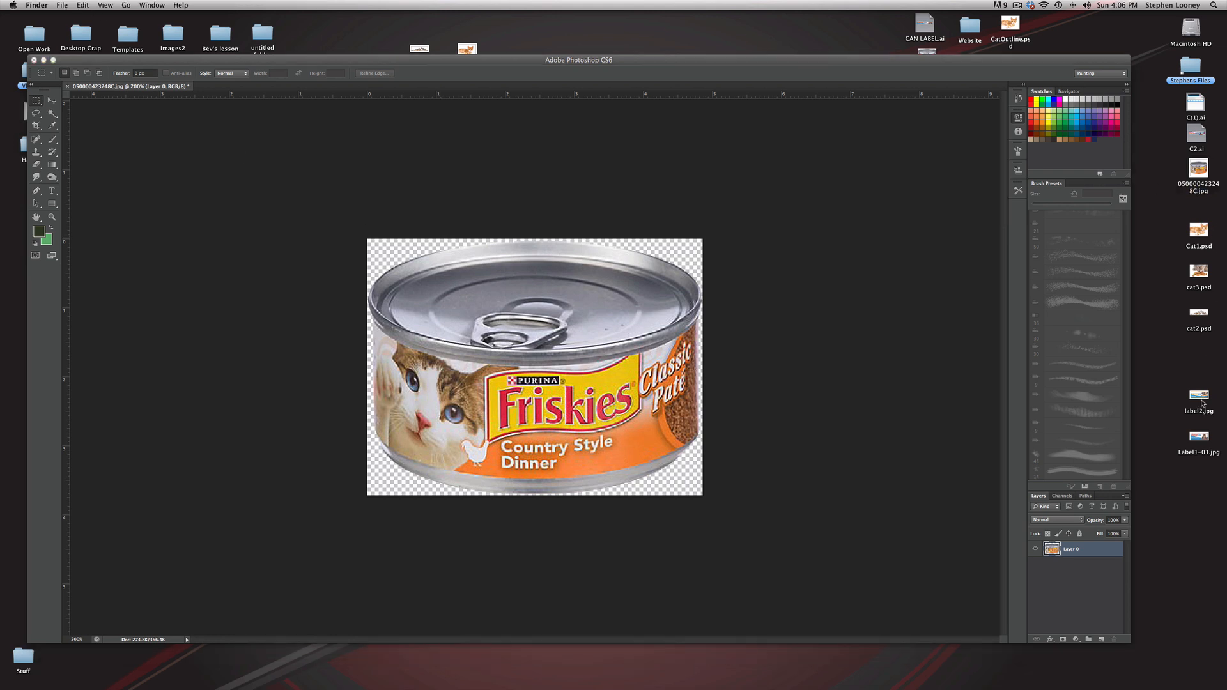
{"action": "left_click_drag", "start_coordinate": [1204, 441], "coordinate": [830, 396]}
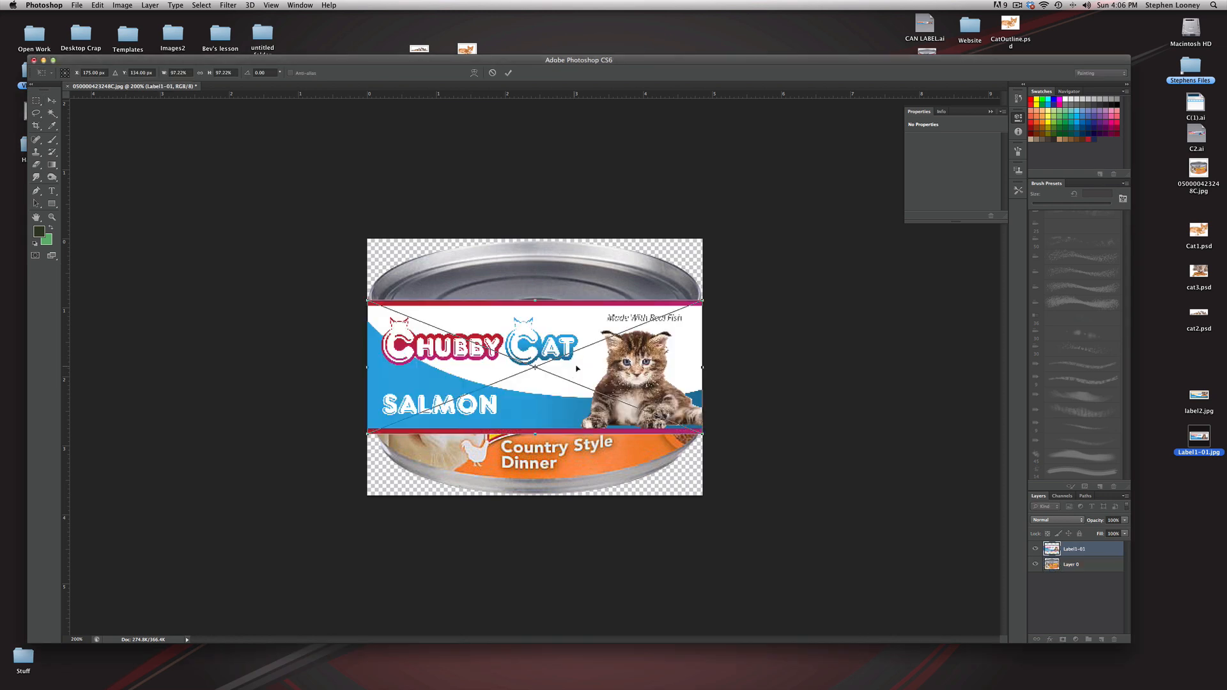
{"action": "left_click_drag", "start_coordinate": [1197, 398], "coordinate": [892, 418]}
{"action": "key", "text": "Return"}
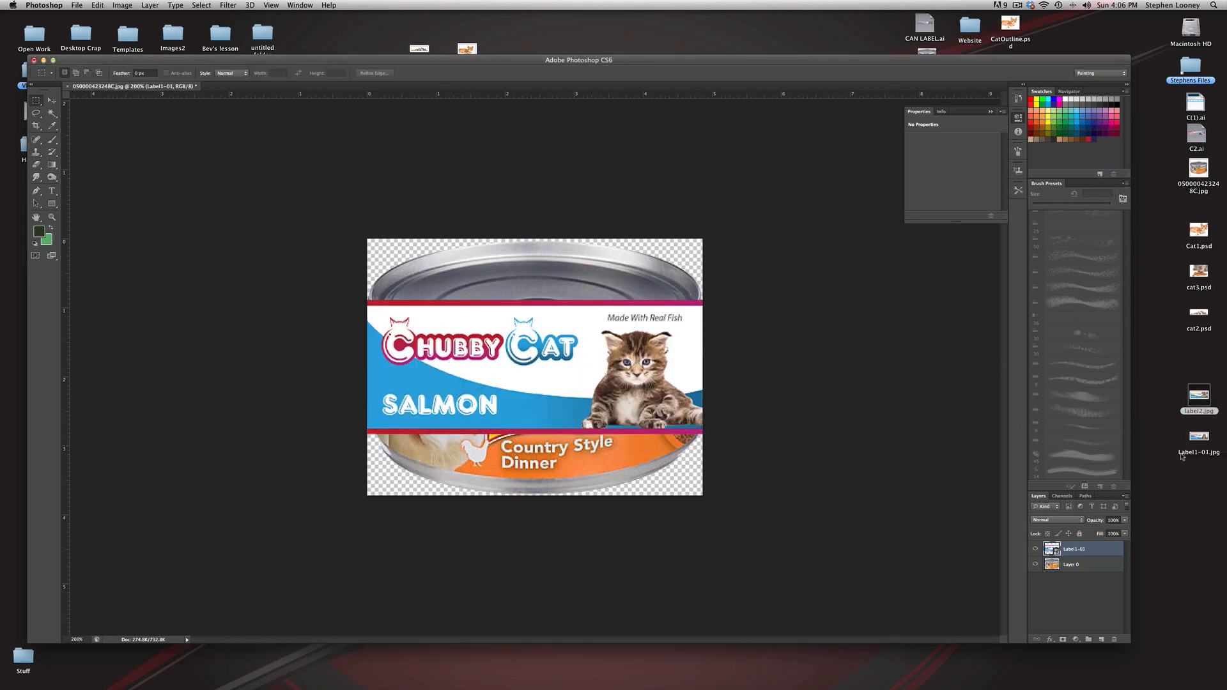
{"action": "left_click_drag", "start_coordinate": [1200, 402], "coordinate": [747, 470]}
{"action": "key", "text": "Return"}
Step: Move the chicken label downward over the can with the Move tool, exposing the upper edge of the salmon label
{"action": "left_click", "coordinate": [521, 345], "text": "super"}
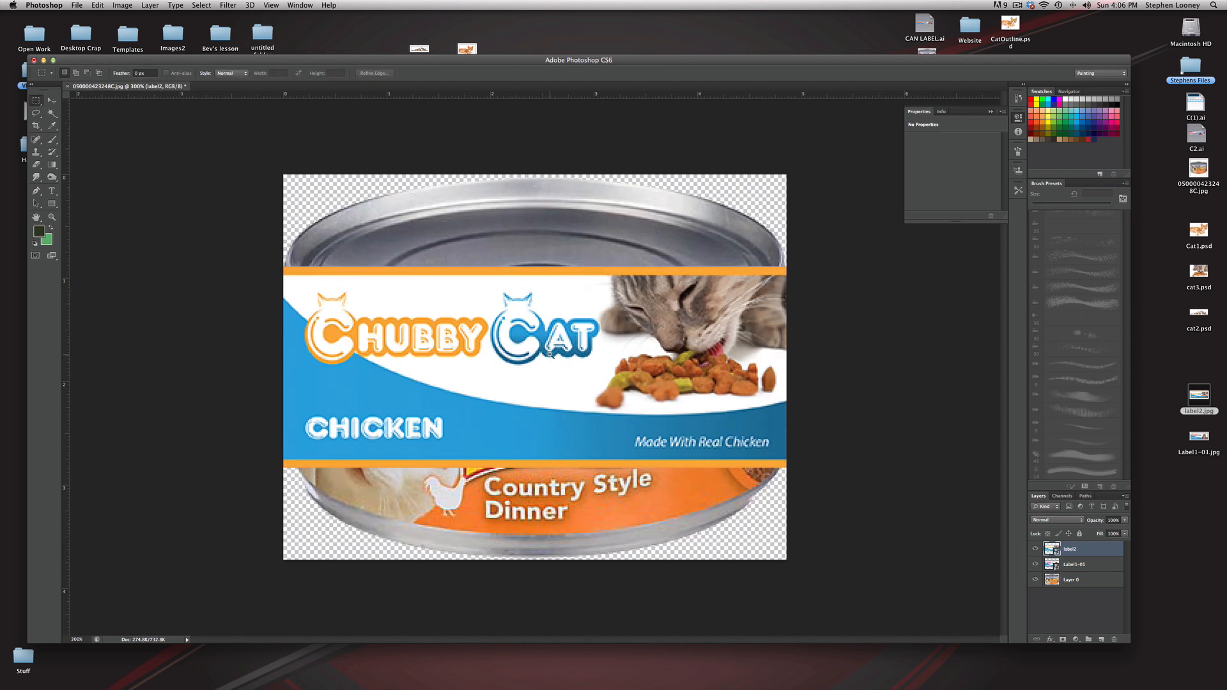
{"action": "left_click", "coordinate": [550, 354], "text": "alt"}
{"action": "left_click", "coordinate": [550, 354], "text": "alt"}
{"action": "left_click", "coordinate": [51, 100]}
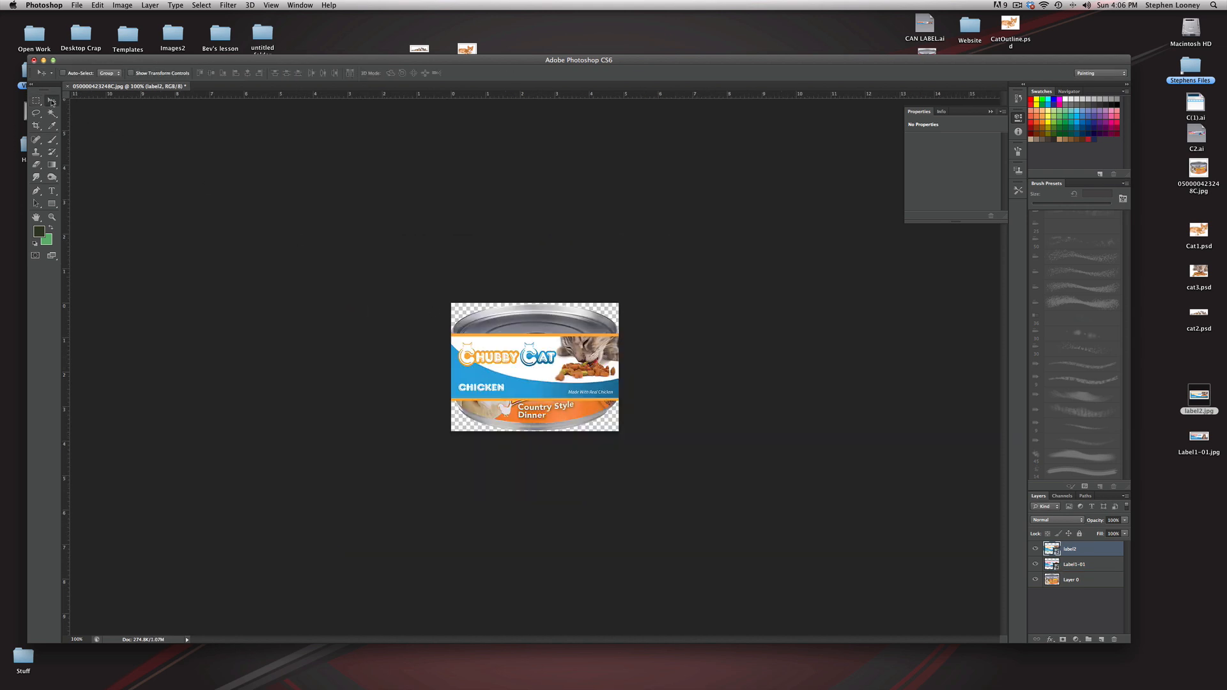
{"action": "left_click_drag", "start_coordinate": [533, 354], "coordinate": [569, 364]}
{"action": "left_click_drag", "start_coordinate": [557, 414], "coordinate": [574, 390]}
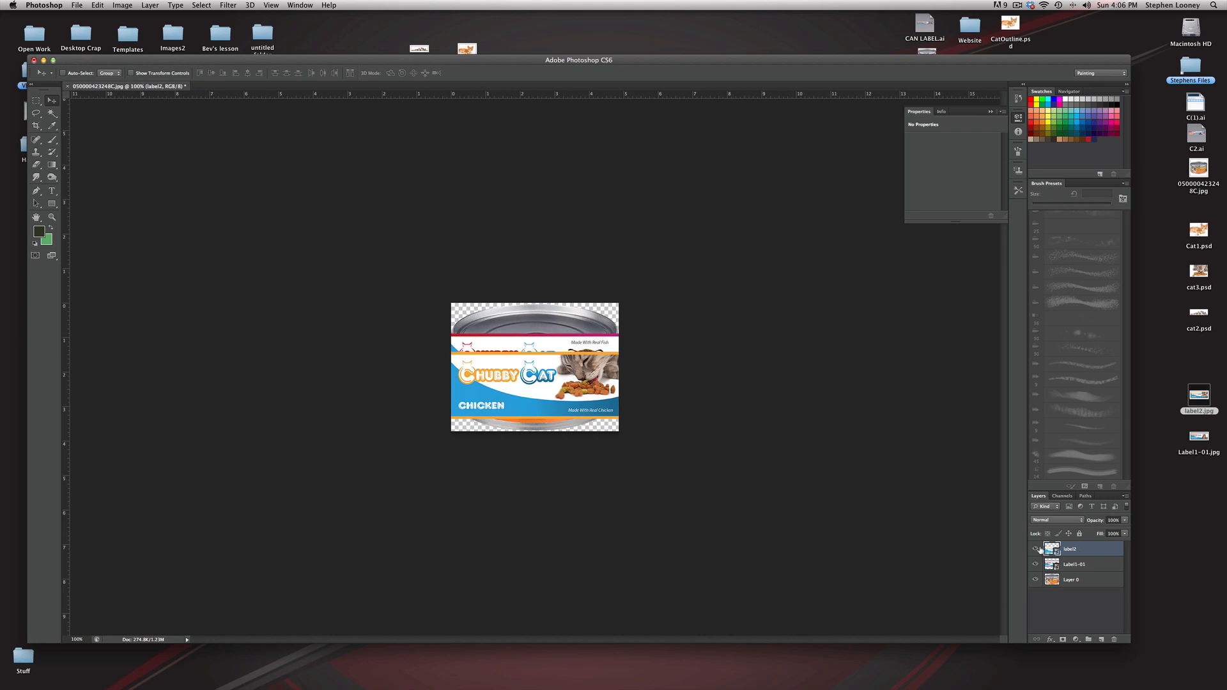
Step: Rasterize the label2 and Label1-01 smart object layers
{"action": "left_click", "coordinate": [149, 5]}
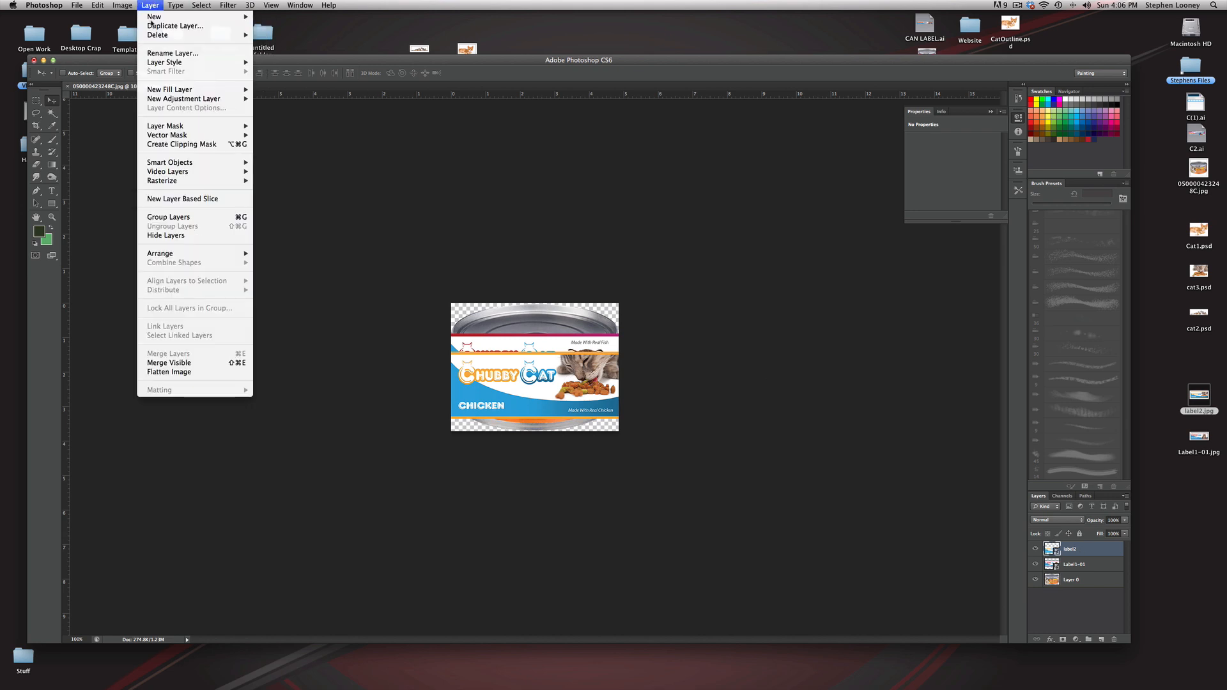
{"action": "left_click", "coordinate": [281, 216]}
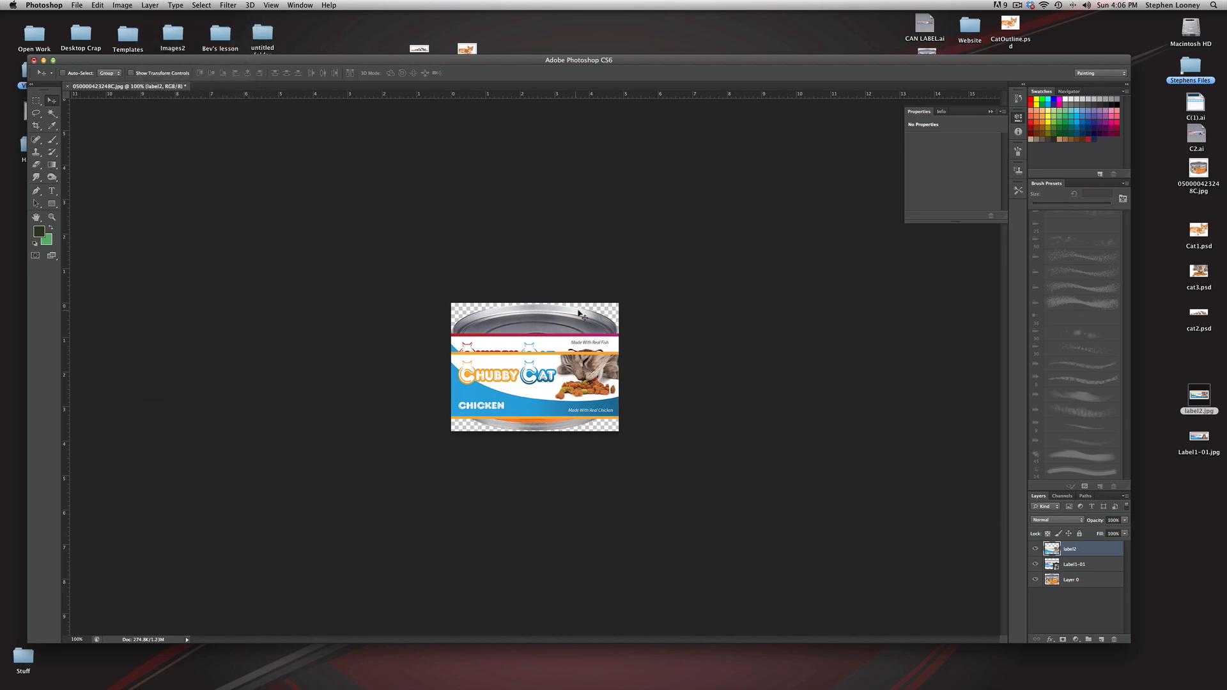
{"action": "left_click", "coordinate": [1036, 563]}
{"action": "left_click", "coordinate": [1036, 564]}
{"action": "left_click", "coordinate": [1050, 565]}
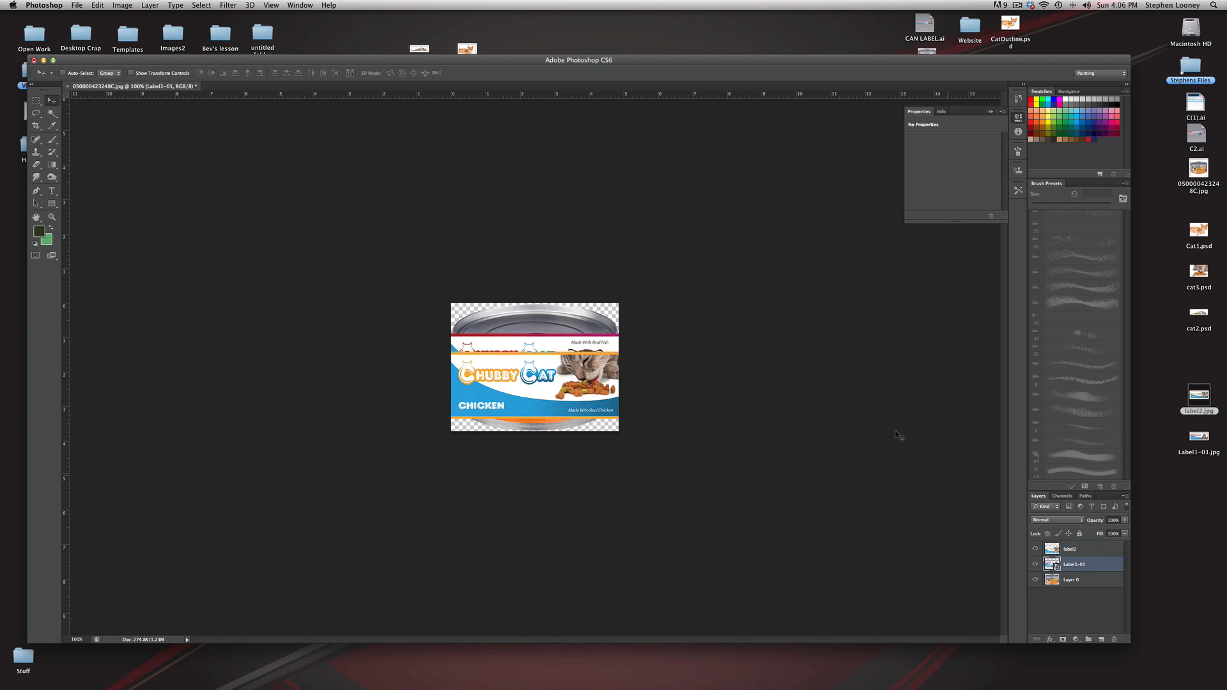
{"action": "left_click", "coordinate": [149, 6]}
{"action": "mouse_move", "coordinate": [190, 183]}
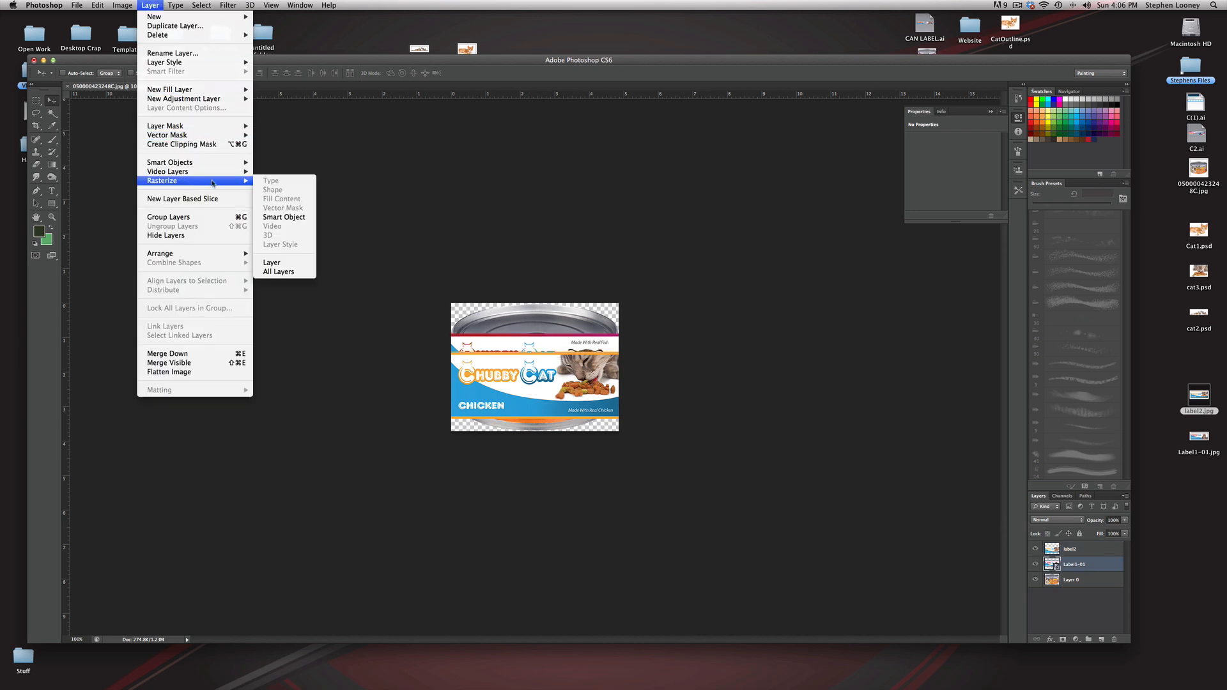
{"action": "left_click", "coordinate": [300, 217]}
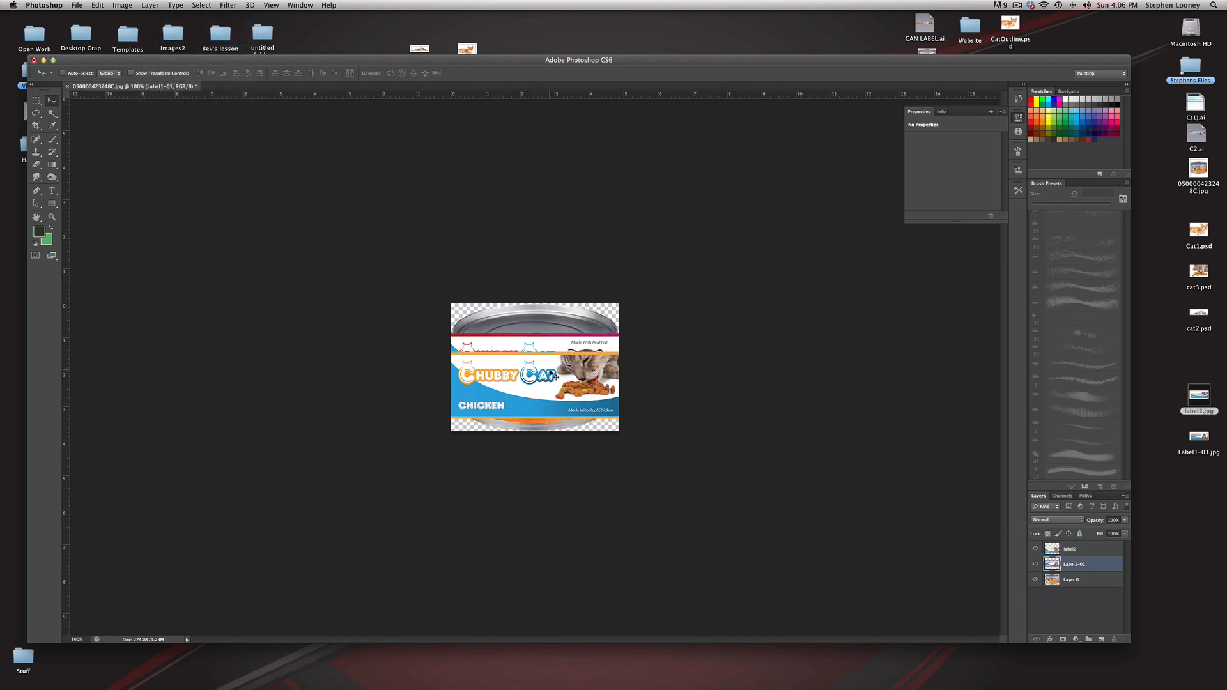
Step: Hide the chicken label, move the salmon label down over the can's body, and scale it slightly smaller to the can's width
{"action": "left_click", "coordinate": [1036, 548]}
{"action": "key", "text": "super+equal"}
{"action": "left_click_drag", "start_coordinate": [525, 366], "coordinate": [530, 417]}
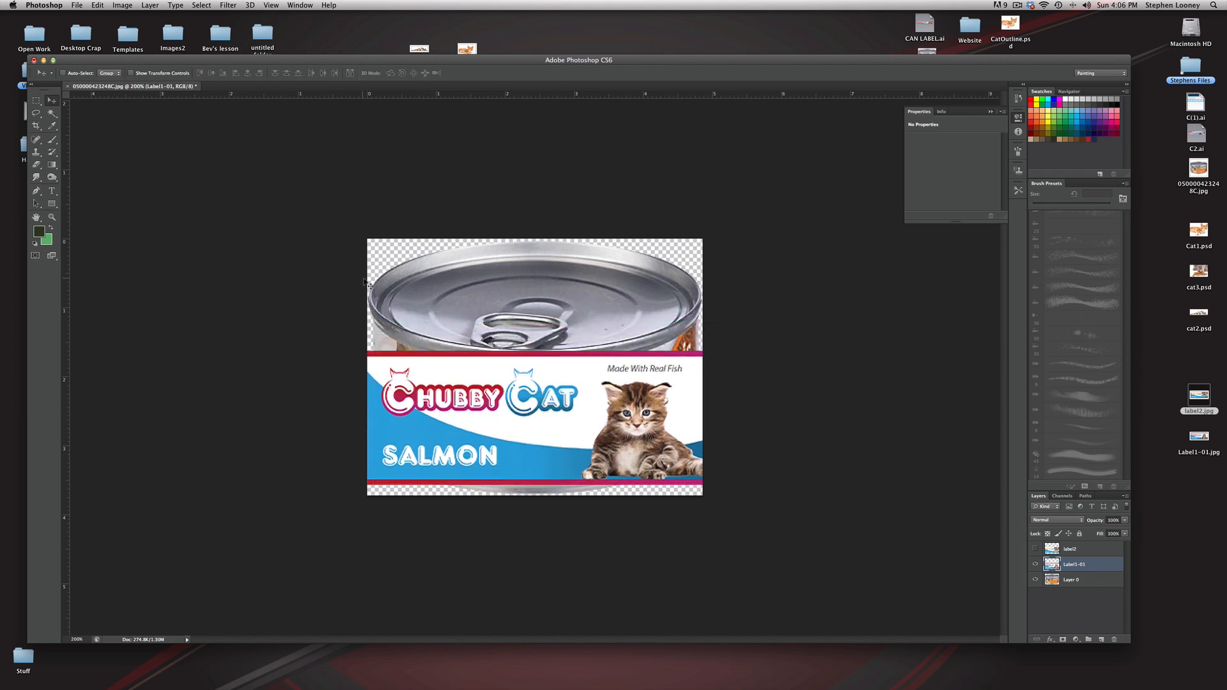
{"action": "key", "text": "super+t"}
{"action": "left_click_drag", "start_coordinate": [701, 352], "coordinate": [697, 354]}
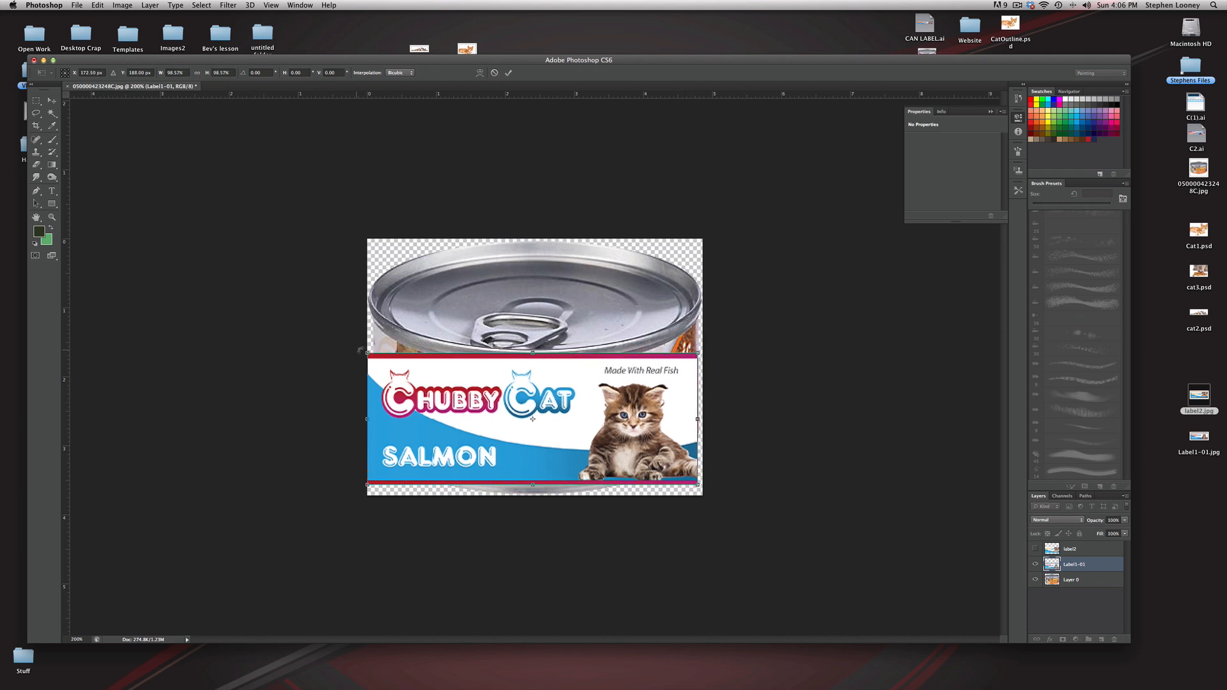
{"action": "left_click_drag", "start_coordinate": [367, 352], "coordinate": [372, 354]}
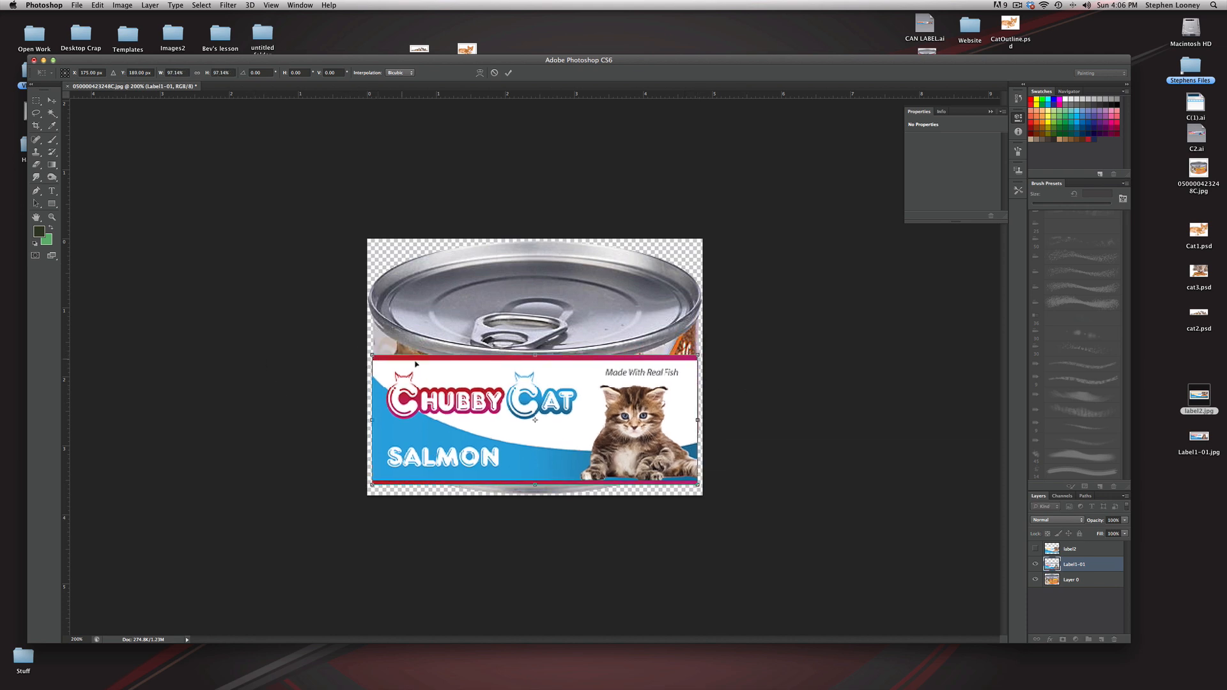
{"action": "key", "text": "Return"}
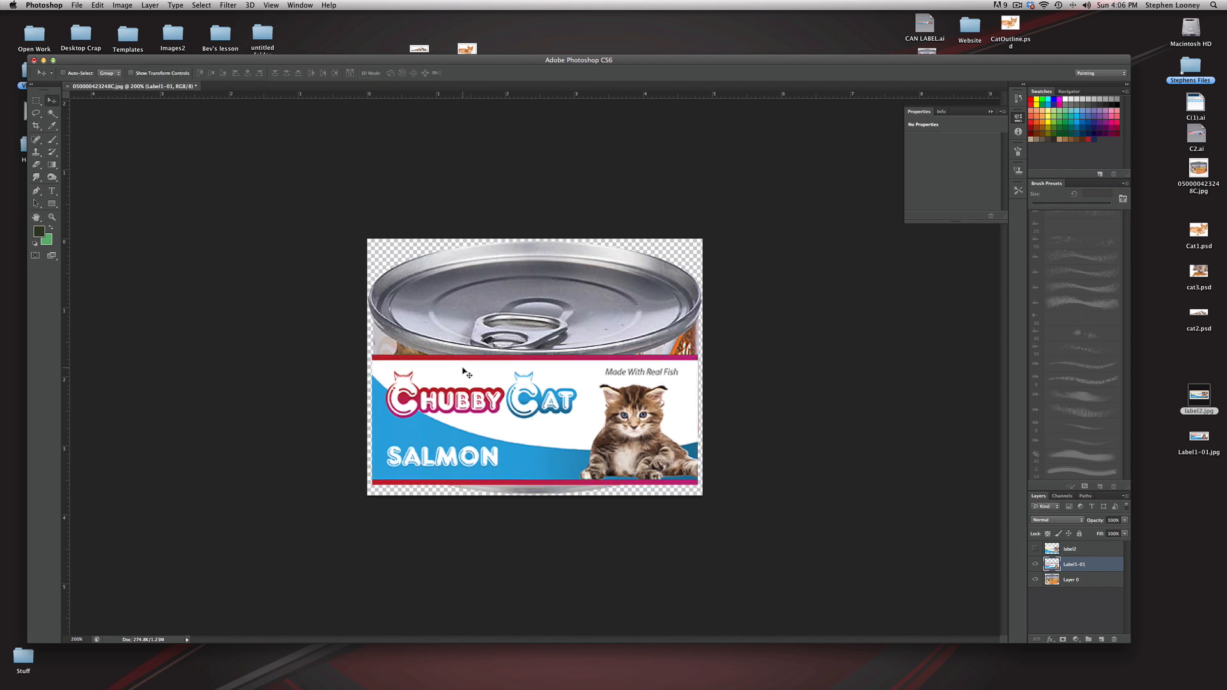
Step: Warp the salmon label by raising its four corners to the can's upper and lower side edges
{"action": "left_click", "coordinate": [101, 6]}
{"action": "mouse_move", "coordinate": [141, 219]}
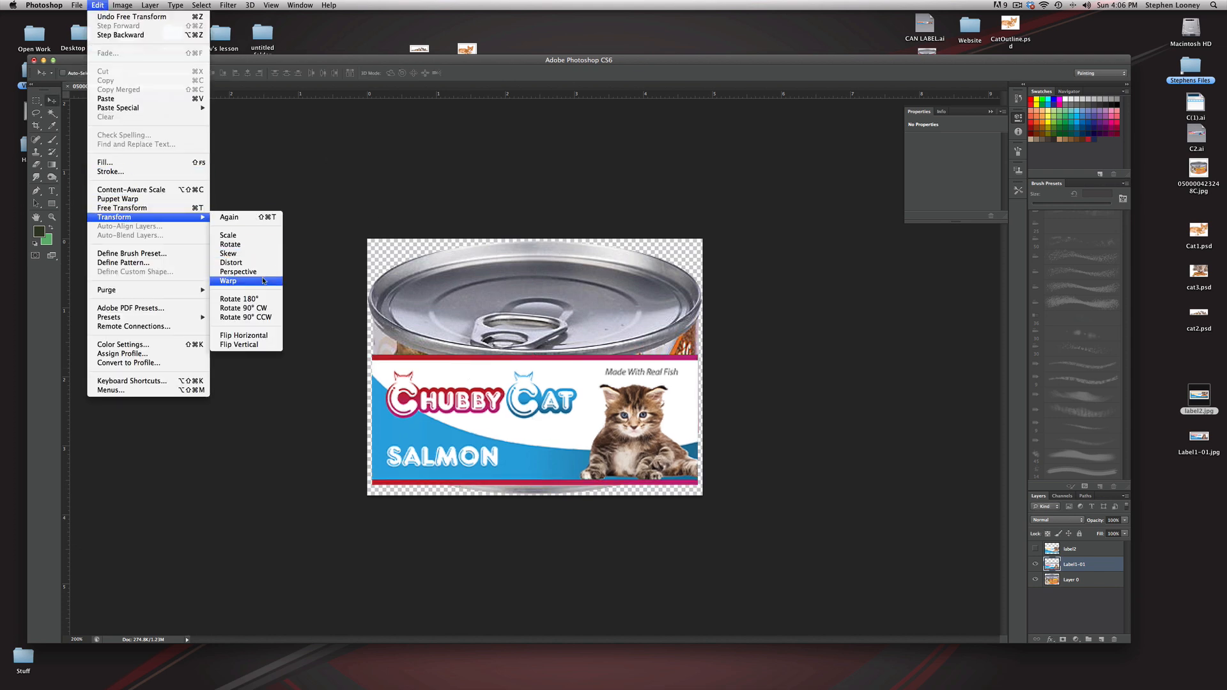
{"action": "left_click", "coordinate": [263, 280]}
{"action": "left_click_drag", "start_coordinate": [375, 349], "coordinate": [372, 323]}
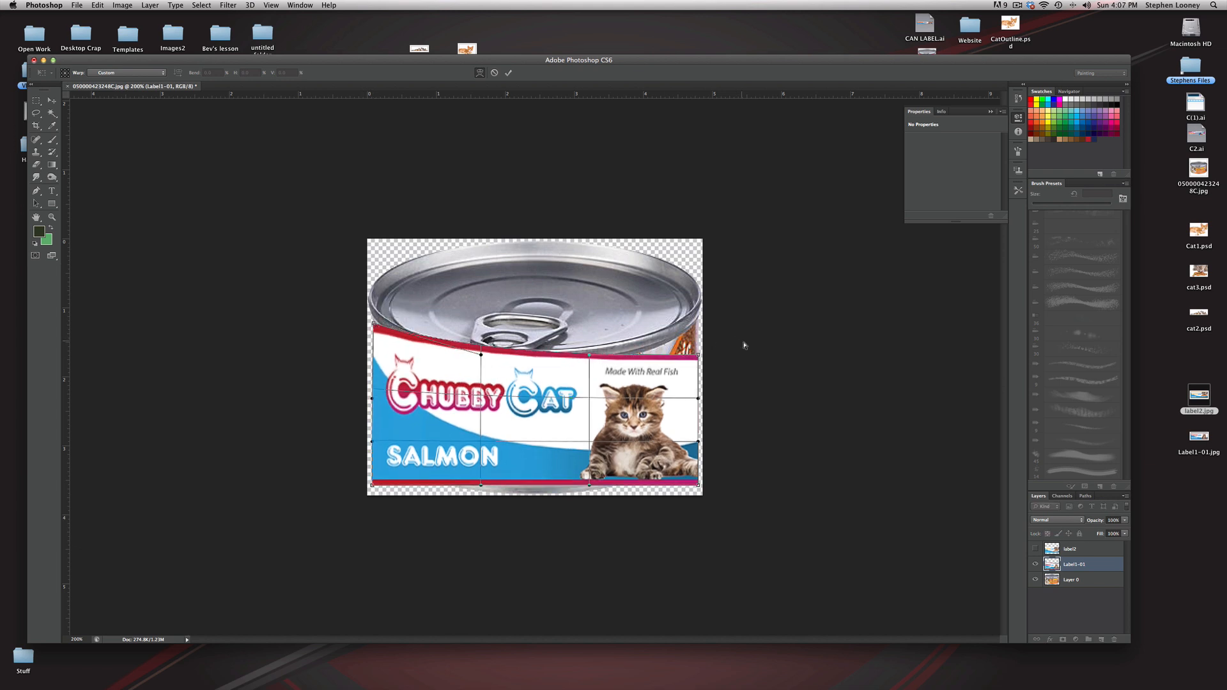
{"action": "left_click_drag", "start_coordinate": [700, 357], "coordinate": [696, 327]}
{"action": "left_click_drag", "start_coordinate": [698, 484], "coordinate": [697, 441]}
{"action": "left_click_drag", "start_coordinate": [372, 484], "coordinate": [379, 439]}
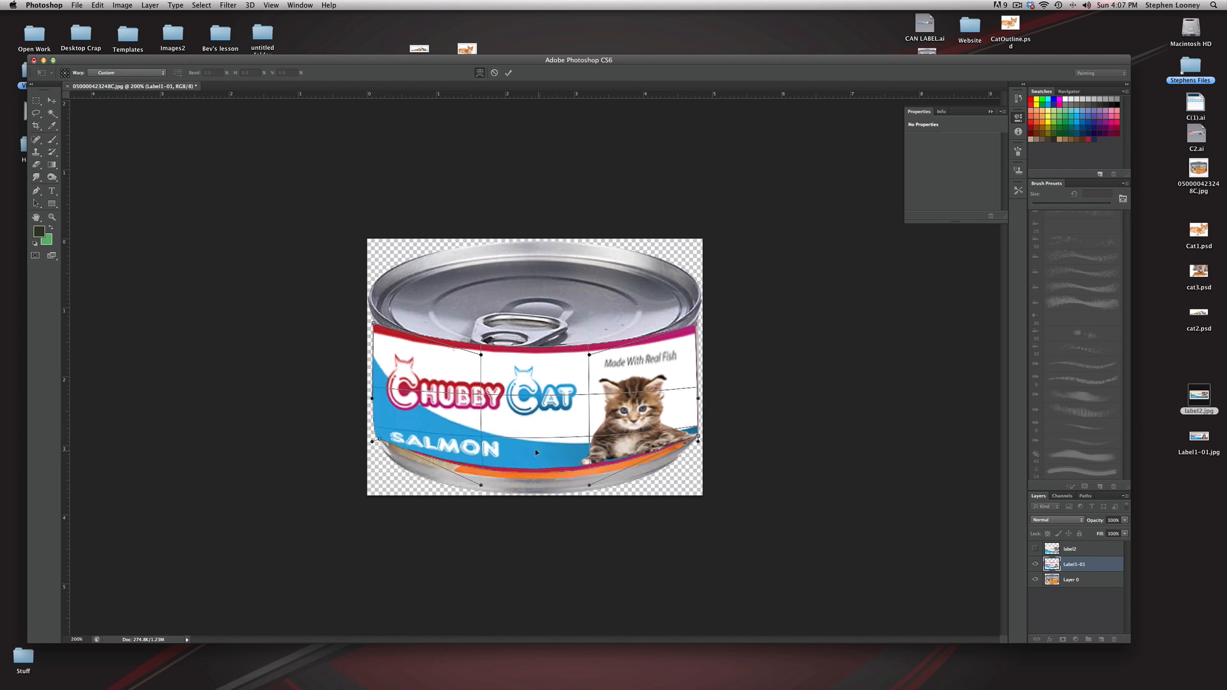
Step: Bend the salmon label's warp mesh so its upper and lower borders follow the can's curves, and apply the warp
{"action": "left_click_drag", "start_coordinate": [503, 426], "coordinate": [469, 431]}
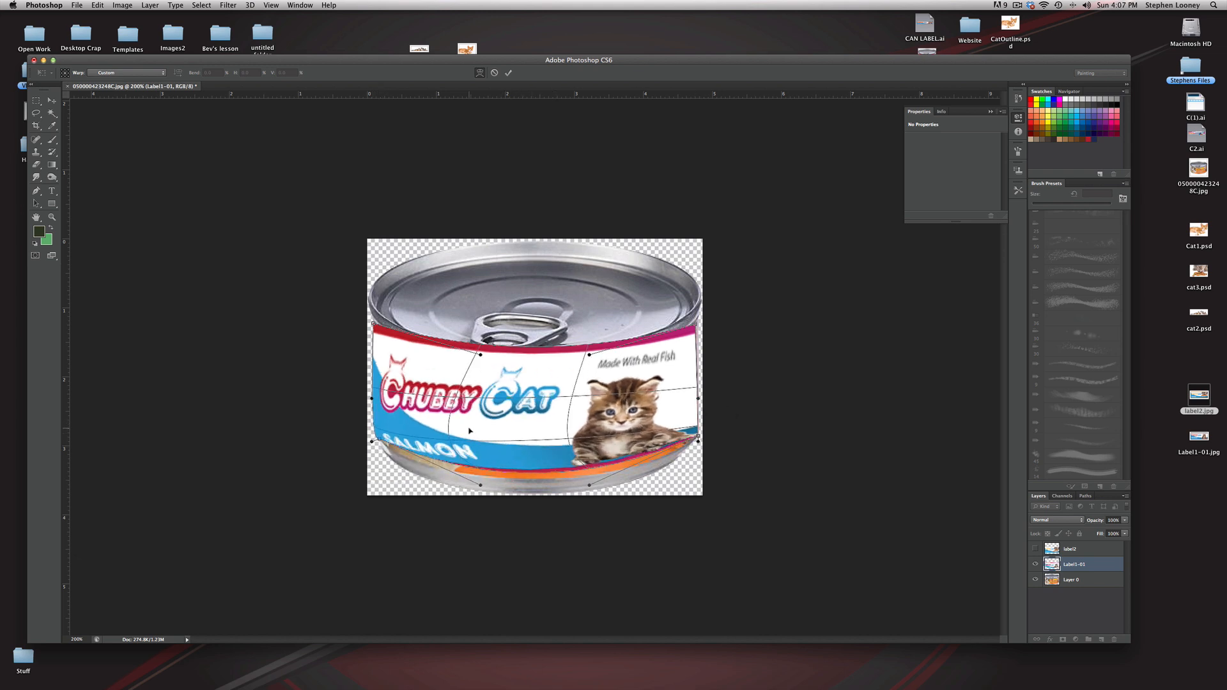
{"action": "left_click_drag", "start_coordinate": [578, 409], "coordinate": [489, 451]}
{"action": "left_click_drag", "start_coordinate": [530, 384], "coordinate": [582, 376]}
{"action": "left_click_drag", "start_coordinate": [592, 493], "coordinate": [587, 498]}
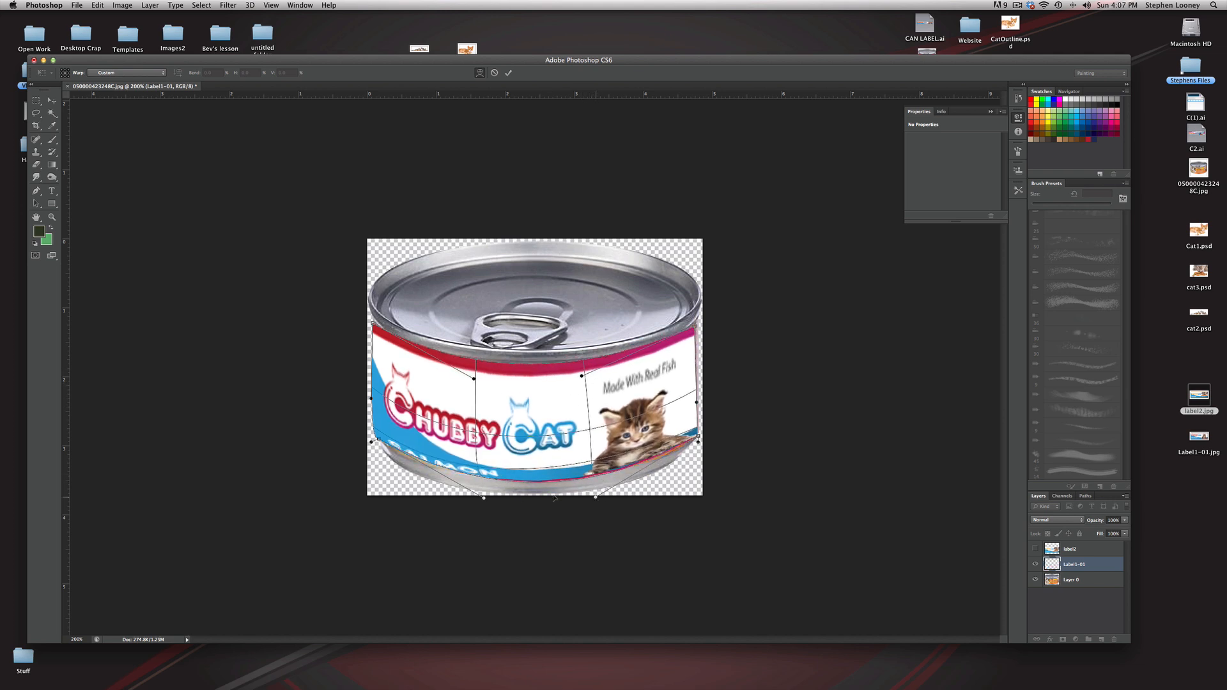
{"action": "left_click_drag", "start_coordinate": [477, 436], "coordinate": [487, 413]}
{"action": "left_click_drag", "start_coordinate": [483, 461], "coordinate": [487, 442]}
{"action": "left_click_drag", "start_coordinate": [578, 375], "coordinate": [539, 407]}
{"action": "left_click_drag", "start_coordinate": [596, 498], "coordinate": [587, 503]}
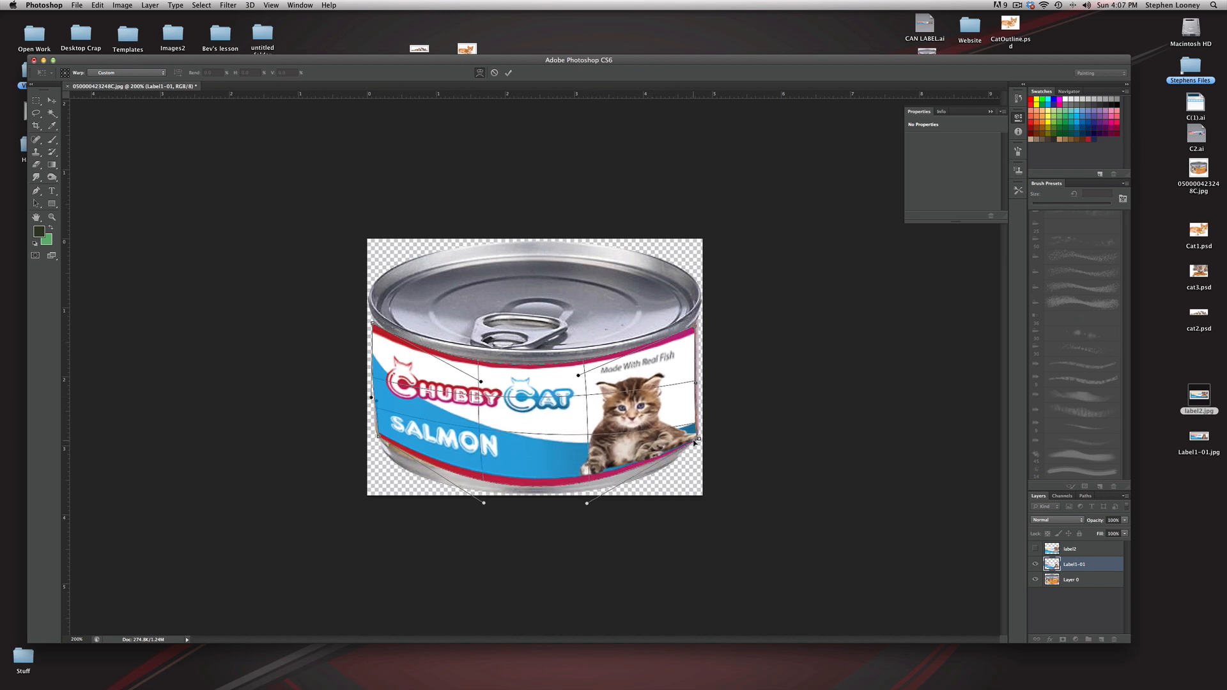
{"action": "left_click_drag", "start_coordinate": [371, 398], "coordinate": [393, 384]}
{"action": "key", "text": "Return"}
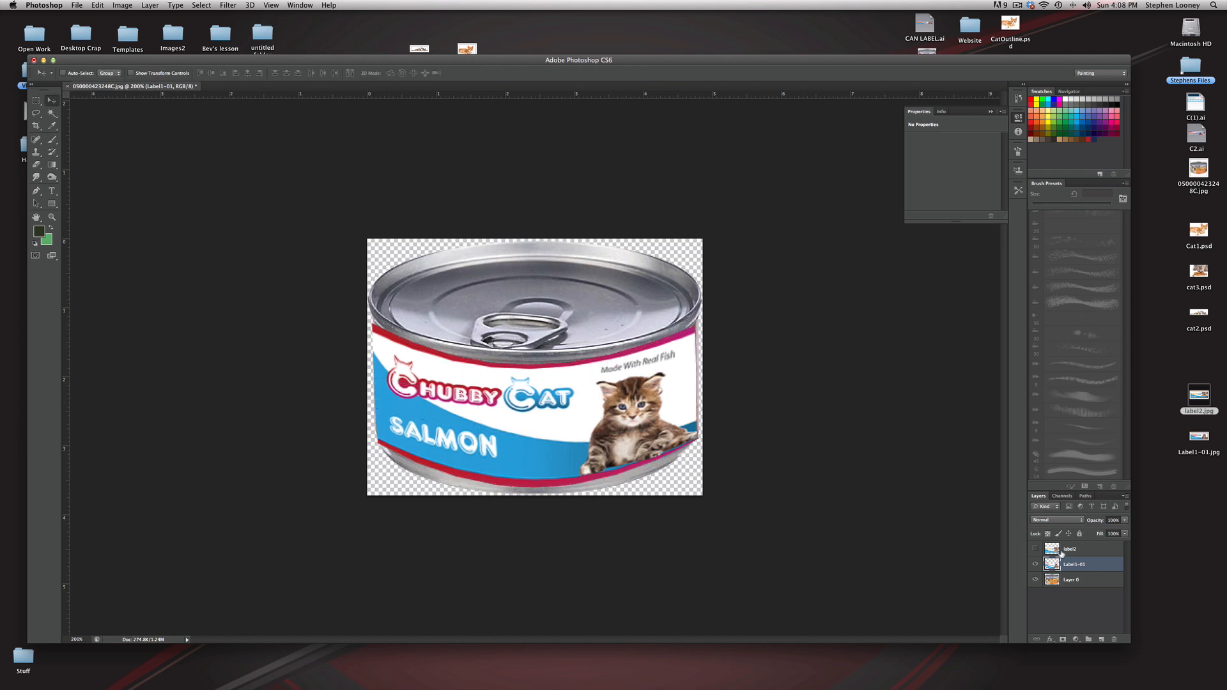
Step: Show the chicken label instead of the salmon one, move it down below the lid, and scale it to the can's width
{"action": "left_click", "coordinate": [1034, 565]}
{"action": "left_click", "coordinate": [1035, 550]}
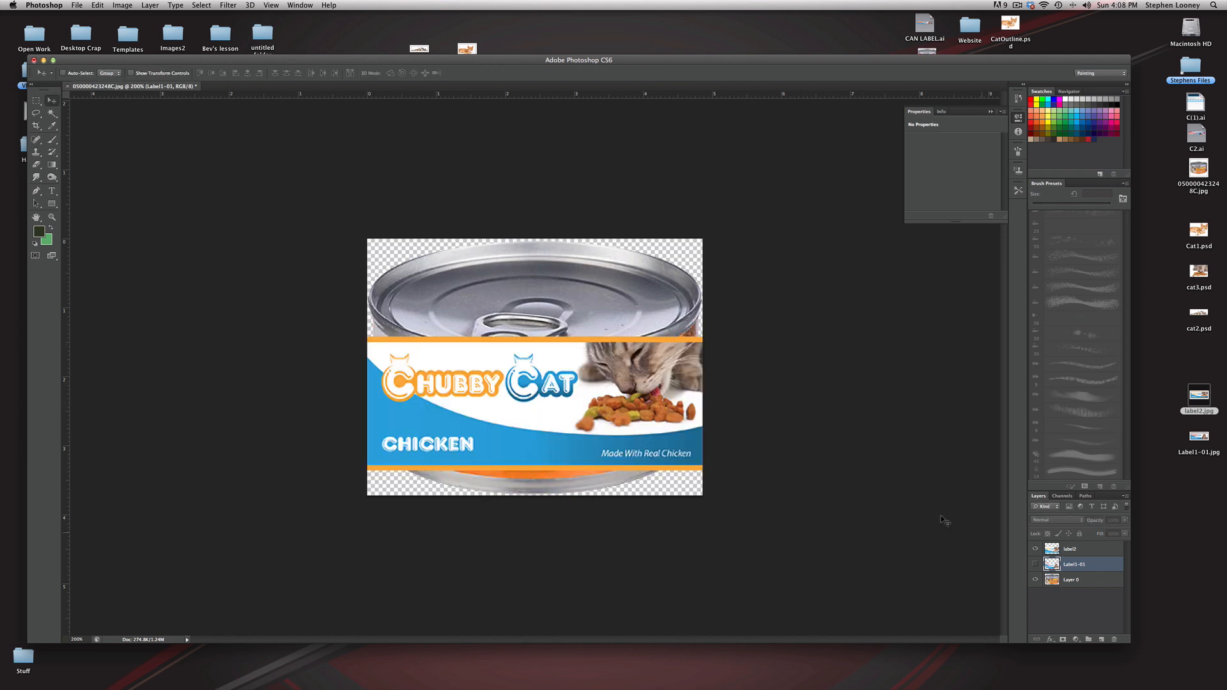
{"action": "left_click", "coordinate": [1051, 549]}
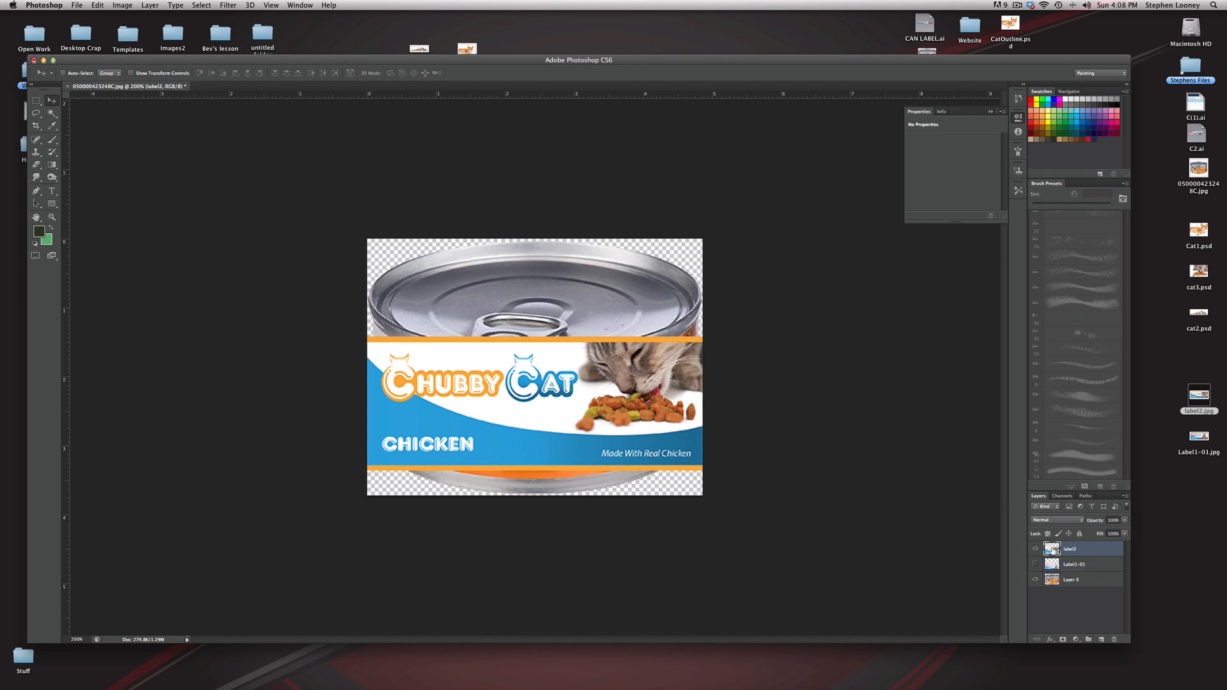
{"action": "left_click_drag", "start_coordinate": [560, 386], "coordinate": [560, 410]}
{"action": "key", "text": "ctrl+t"}
{"action": "left_click_drag", "start_coordinate": [703, 361], "coordinate": [696, 364]}
{"action": "left_click_drag", "start_coordinate": [368, 364], "coordinate": [372, 365]}
{"action": "key", "text": "Return"}
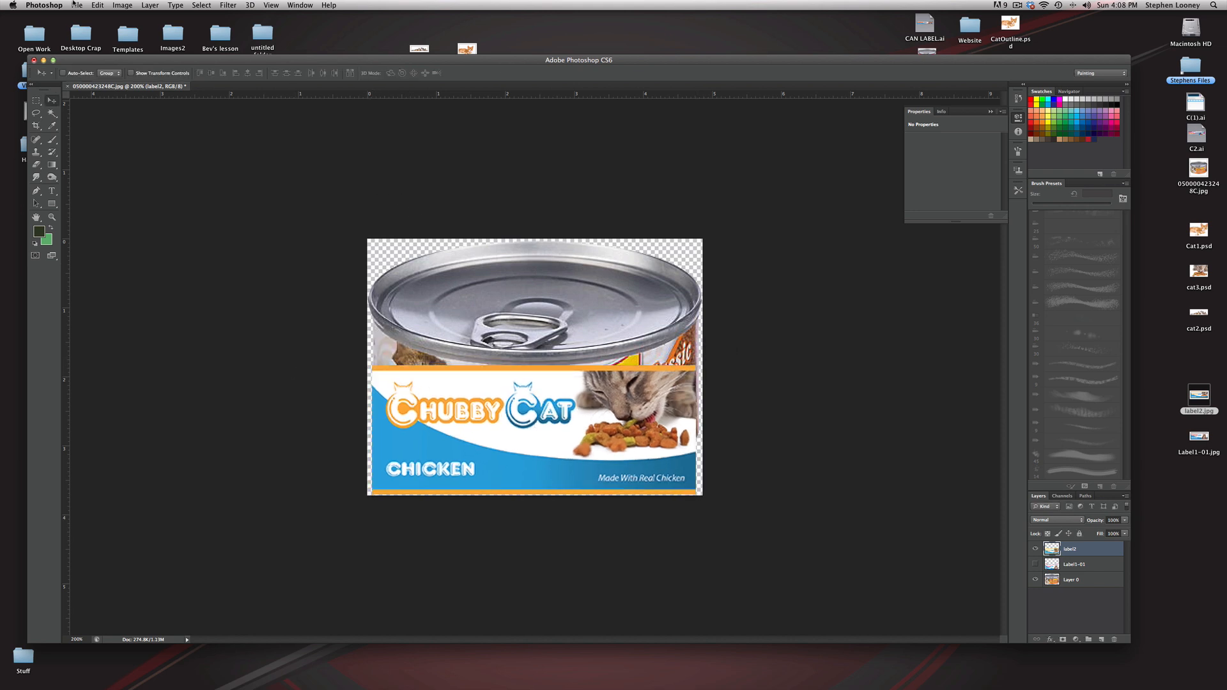
Step: Warp the chicken label by raising its four corners to the can's upper and lower side edges
{"action": "left_click", "coordinate": [75, 5]}
{"action": "mouse_move", "coordinate": [97, 5]}
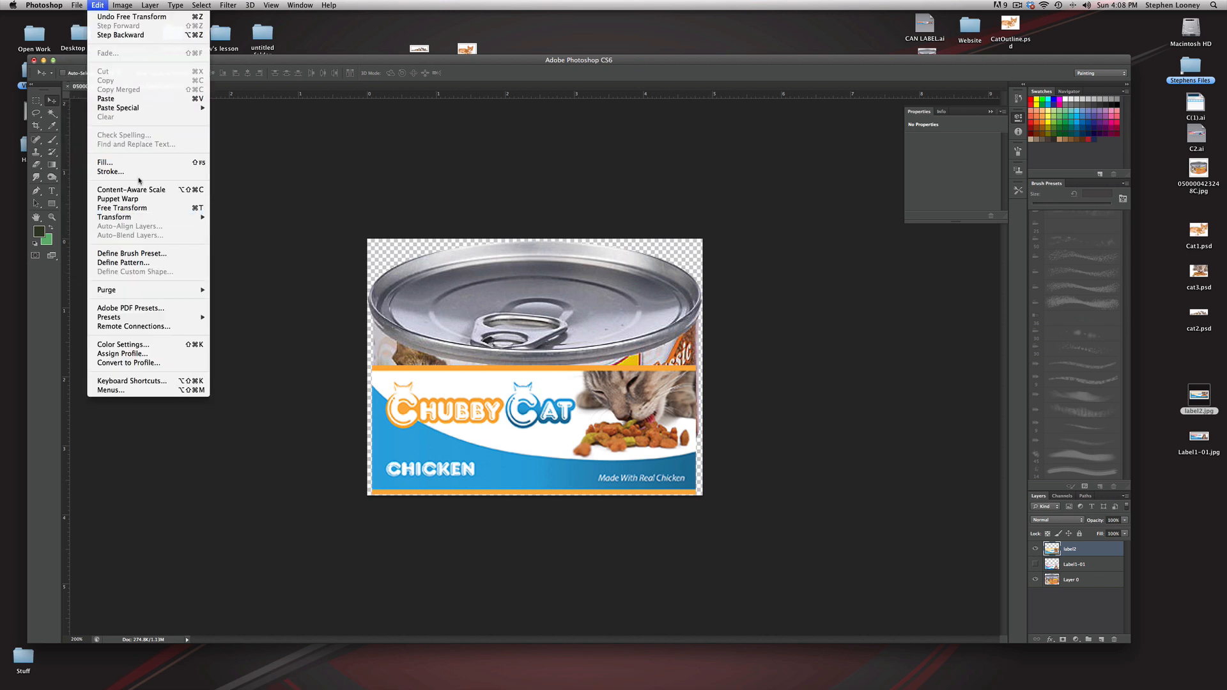
{"action": "mouse_move", "coordinate": [142, 221]}
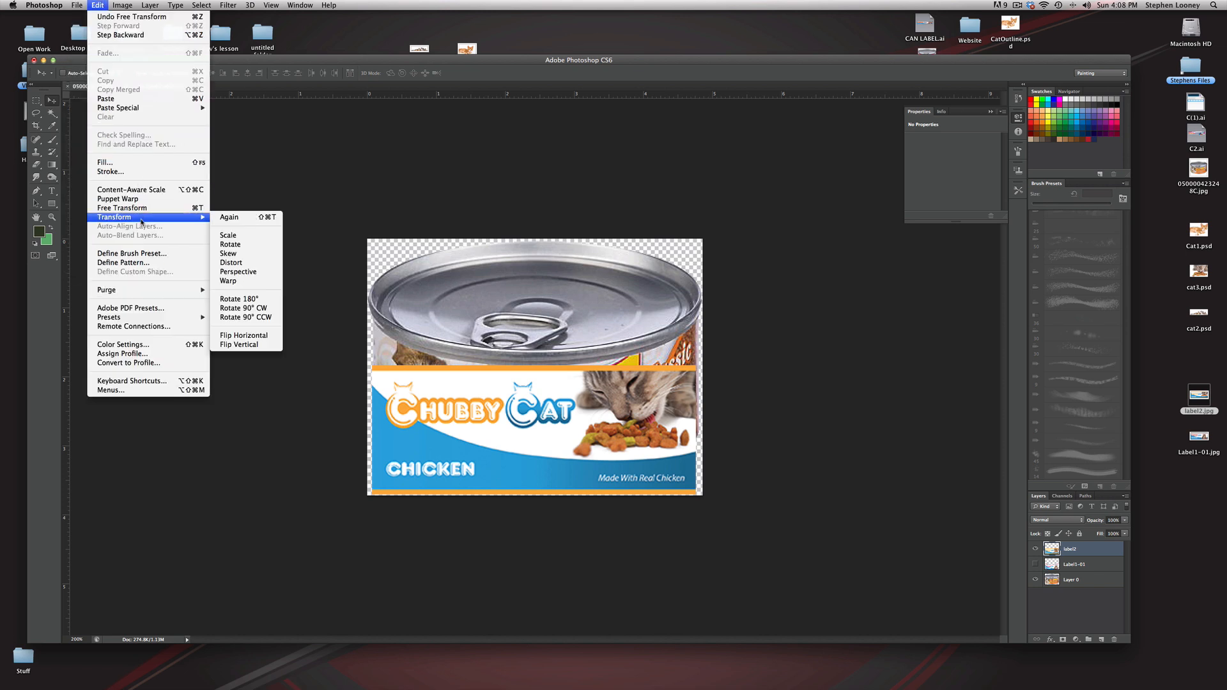
{"action": "left_click", "coordinate": [228, 282]}
{"action": "left_click_drag", "start_coordinate": [372, 366], "coordinate": [372, 322]}
{"action": "left_click_drag", "start_coordinate": [701, 369], "coordinate": [697, 322]}
{"action": "left_click_drag", "start_coordinate": [701, 494], "coordinate": [701, 435]}
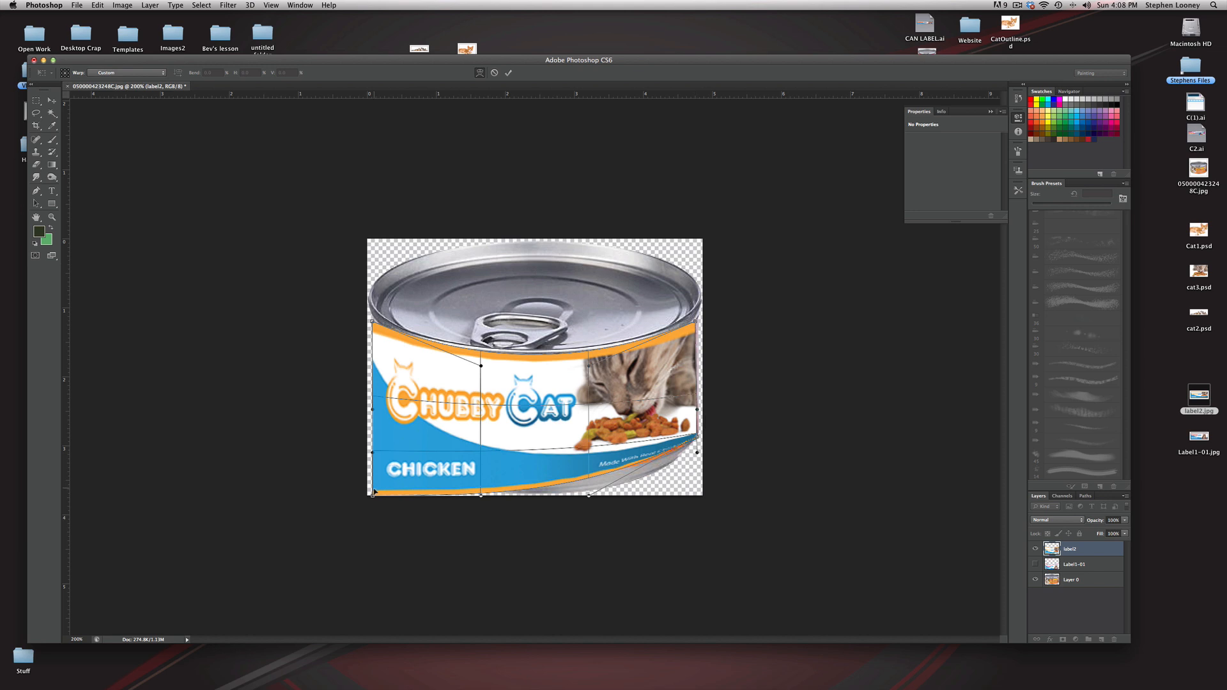
{"action": "left_click_drag", "start_coordinate": [373, 496], "coordinate": [386, 391]}
{"action": "left_click_drag", "start_coordinate": [373, 438], "coordinate": [374, 441]}
Step: Bend the chicken label's warp mesh to match the can's rim and base curves, and apply the warp
{"action": "left_click_drag", "start_coordinate": [537, 452], "coordinate": [535, 449]}
{"action": "left_click_drag", "start_coordinate": [519, 358], "coordinate": [696, 324]}
{"action": "left_click_drag", "start_coordinate": [542, 381], "coordinate": [540, 377]}
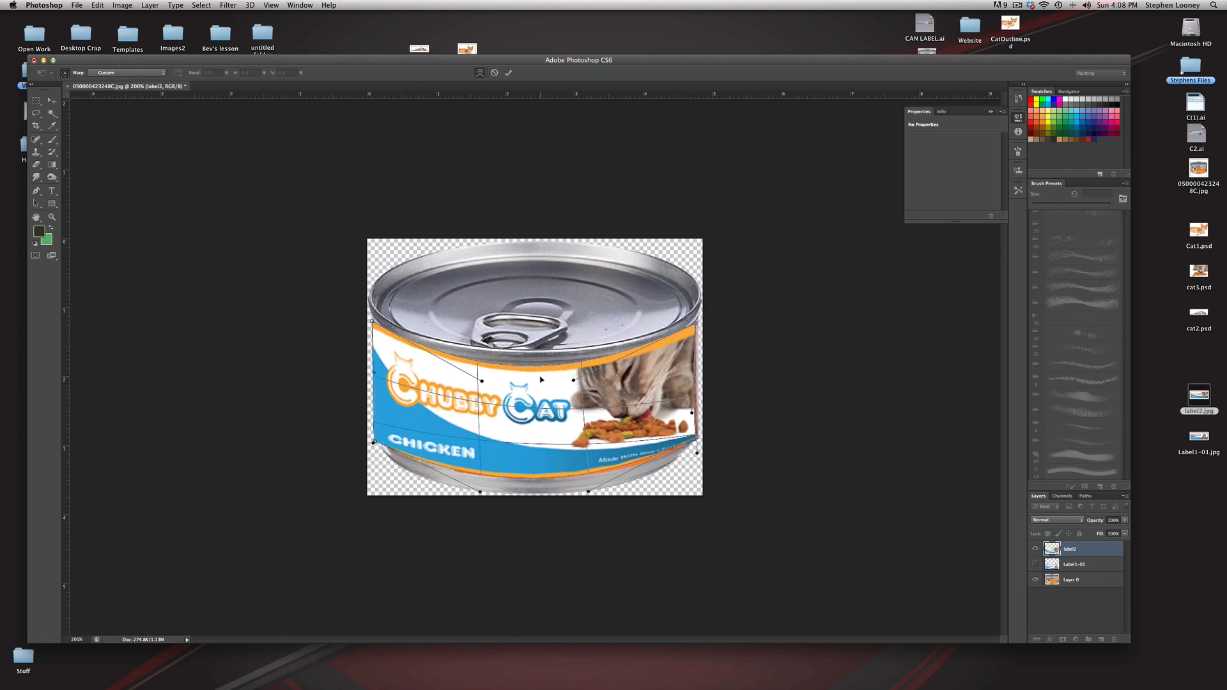
{"action": "left_click_drag", "start_coordinate": [693, 413], "coordinate": [698, 413]}
{"action": "left_click_drag", "start_coordinate": [627, 462], "coordinate": [622, 466]}
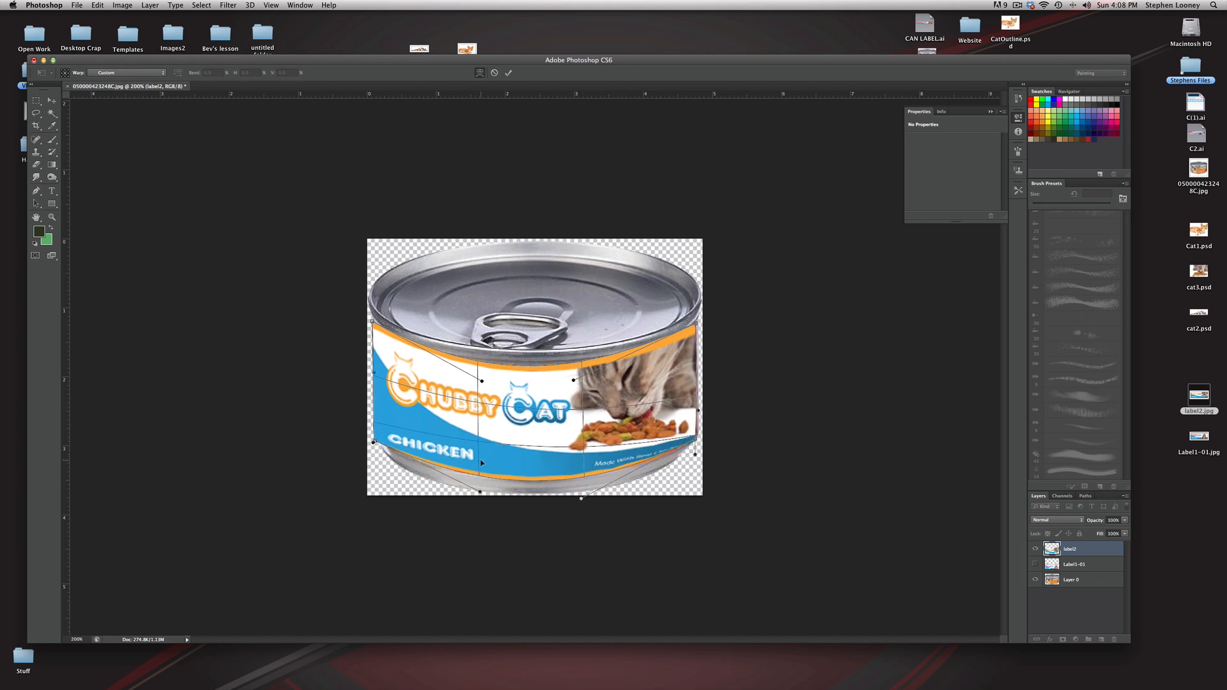
{"action": "key", "text": "Return"}
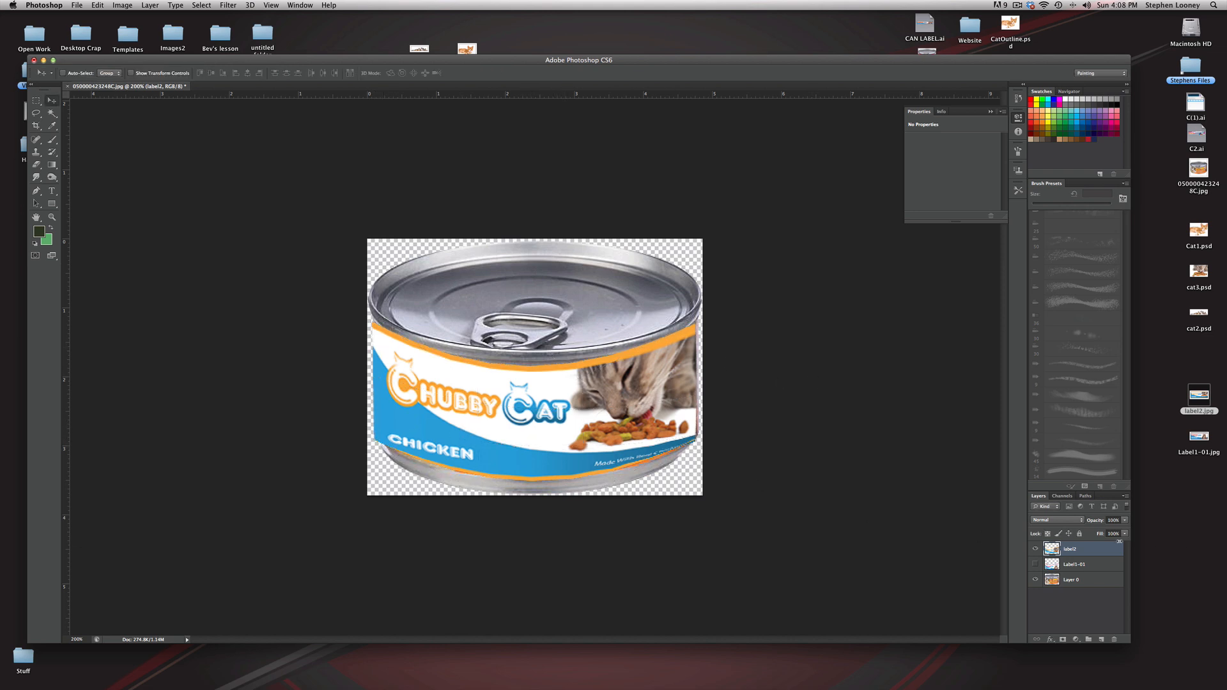
Step: Try to erase the chicken label's overhang at the can's lower left edge with a smaller Eraser brush, and undo the stroke
{"action": "left_click", "coordinate": [37, 165]}
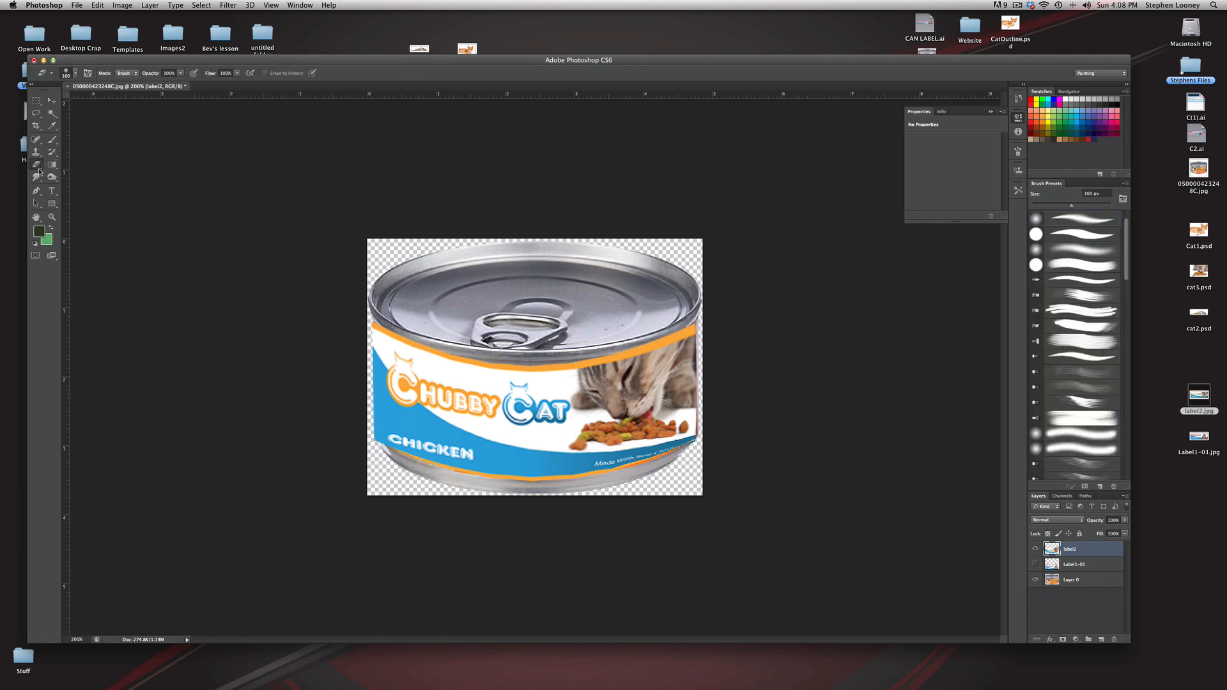
{"action": "key", "text": "bracketleft"}
{"action": "key", "text": "bracketleft"}
{"action": "key", "text": "bracketleft"}
{"action": "key", "text": "bracketleft"}
{"action": "key", "text": "bracketleft"}
{"action": "key", "text": "bracketleft"}
{"action": "key", "text": "bracketleft"}
{"action": "key", "text": "bracketleft"}
{"action": "key", "text": "bracketleft"}
{"action": "key", "text": "bracketleft"}
{"action": "mouse_move", "coordinate": [372, 444]}
{"action": "left_mouse_down"}
{"action": "mouse_move", "coordinate": [371, 429]}
{"action": "mouse_move", "coordinate": [372, 453]}
{"action": "mouse_move", "coordinate": [372, 427]}
{"action": "mouse_move", "coordinate": [372, 450]}
{"action": "left_mouse_up"}
{"action": "key", "text": "super+z"}
{"action": "left_click", "coordinate": [553, 363], "text": "alt"}
{"action": "left_click", "coordinate": [553, 363], "text": "alt"}
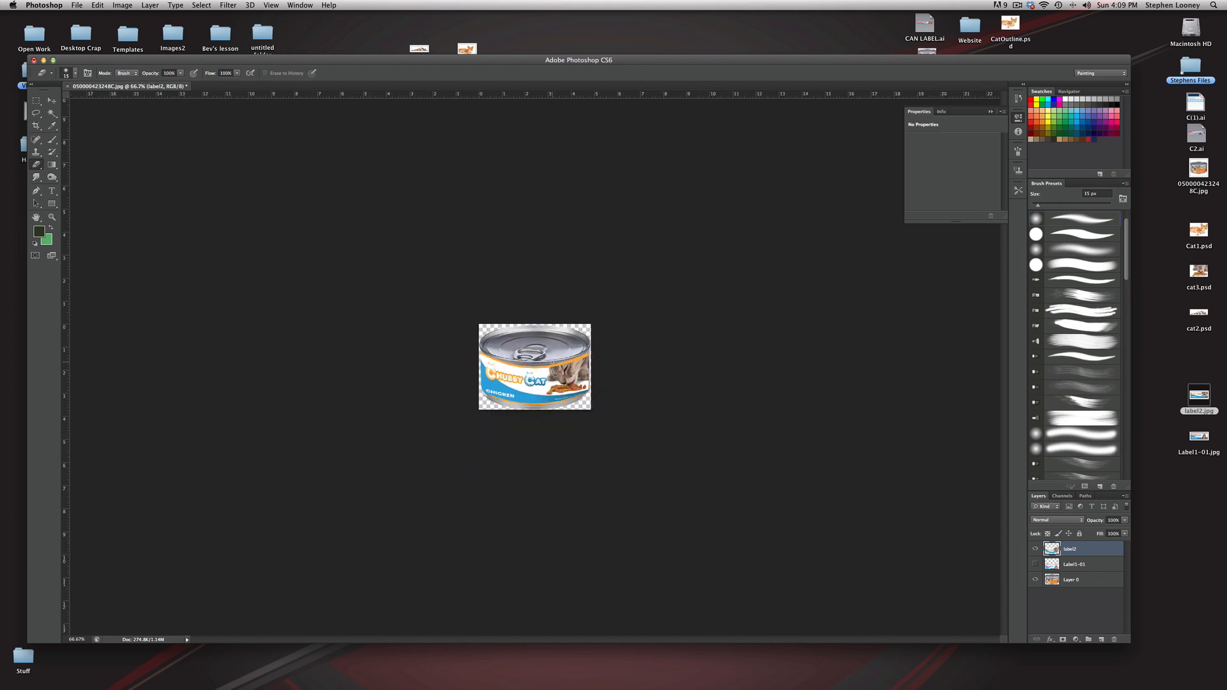
{"action": "left_click", "coordinate": [547, 361], "text": "alt"}
{"action": "left_click", "coordinate": [548, 360]}
{"action": "left_click", "coordinate": [550, 359]}
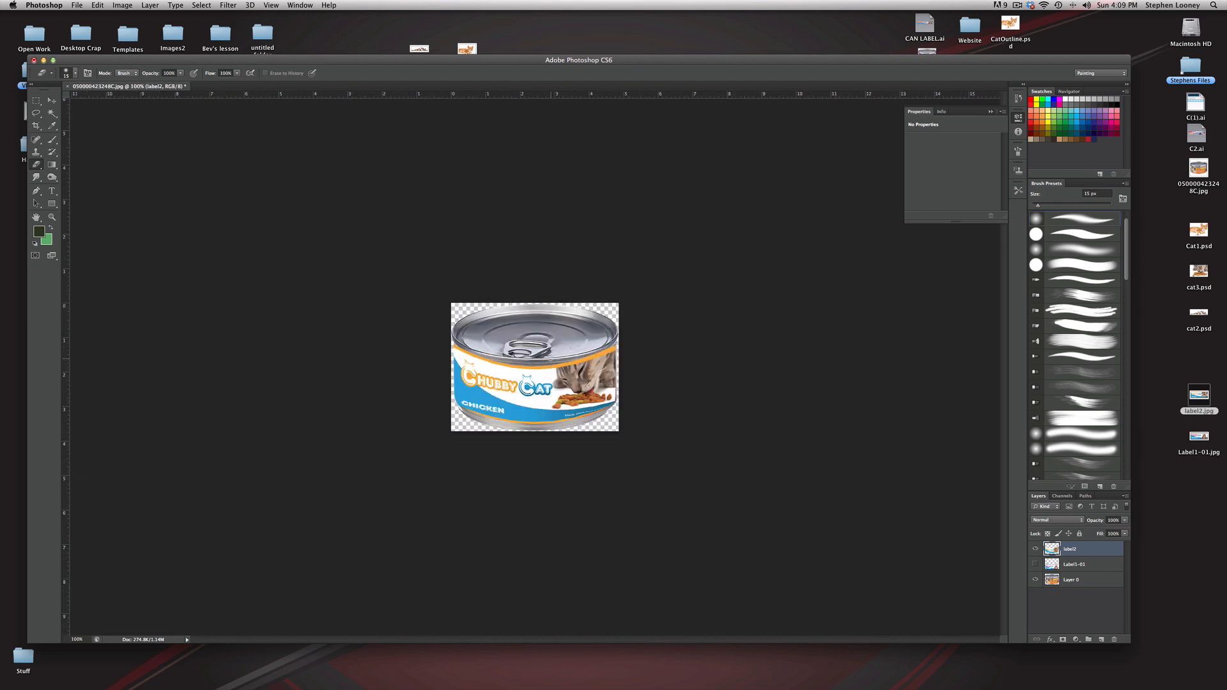
Step: Save the layered can image to the desktop as Can1.psd in Photoshop format with Maximize Compatibility on
{"action": "left_click", "coordinate": [77, 5]}
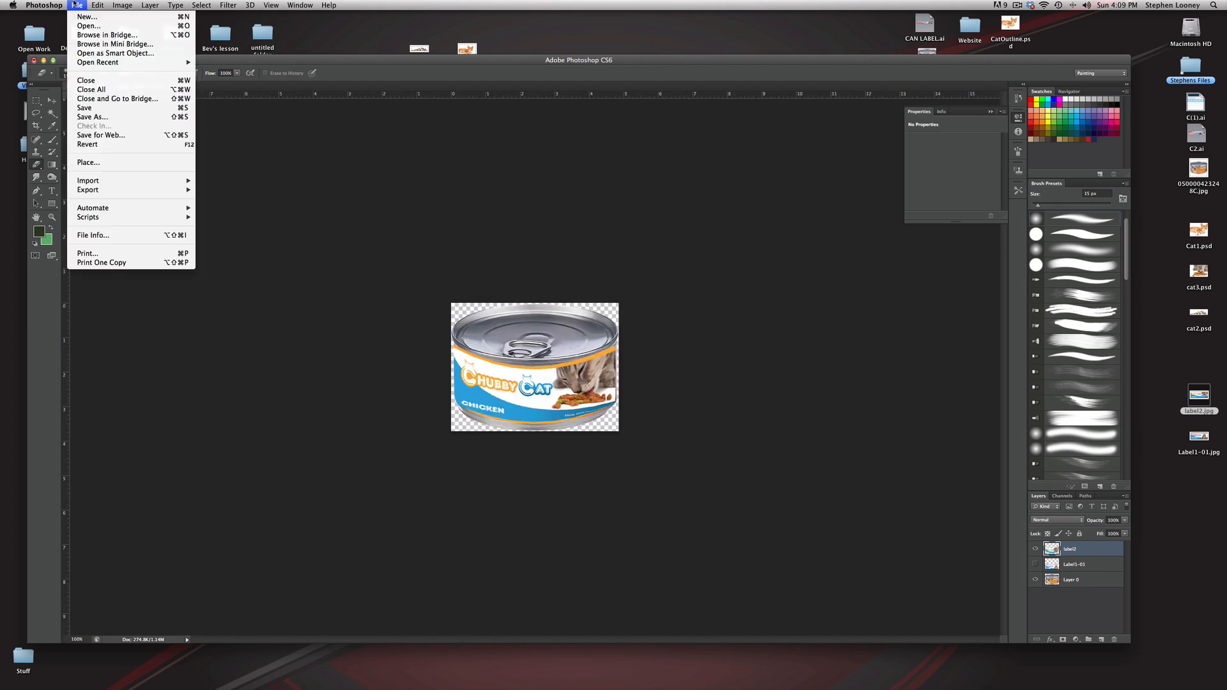
{"action": "left_click", "coordinate": [108, 118]}
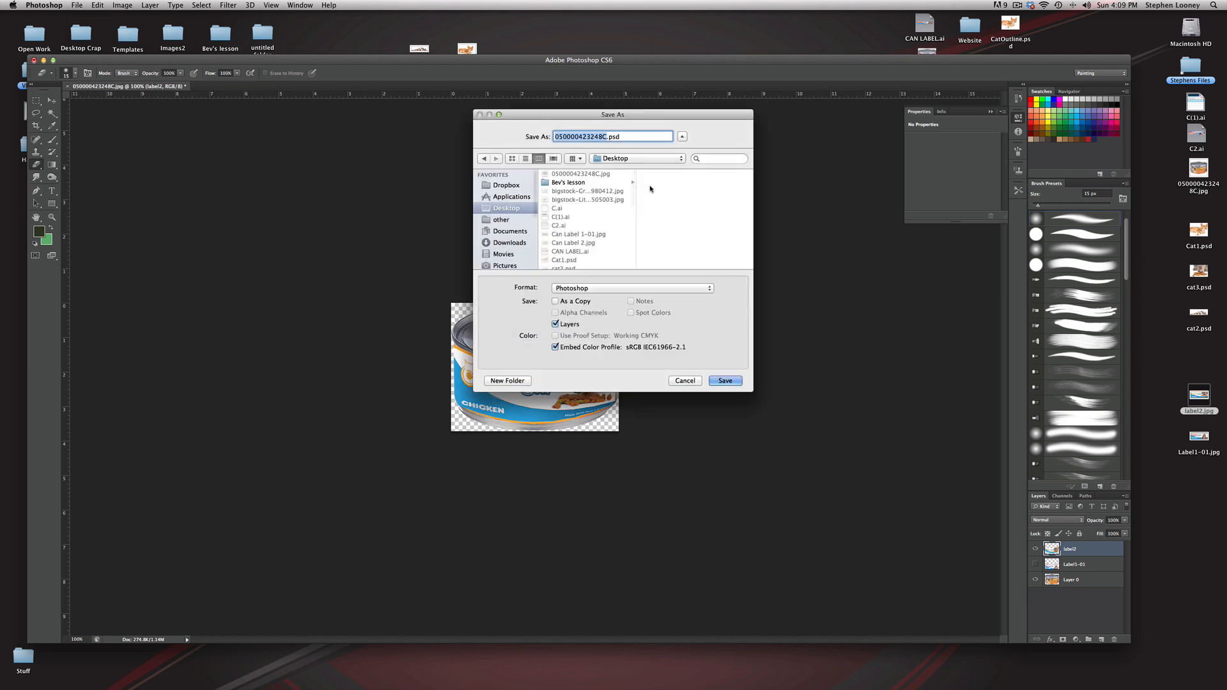
{"action": "type", "text": "Can1"}
{"action": "key", "text": "Return"}
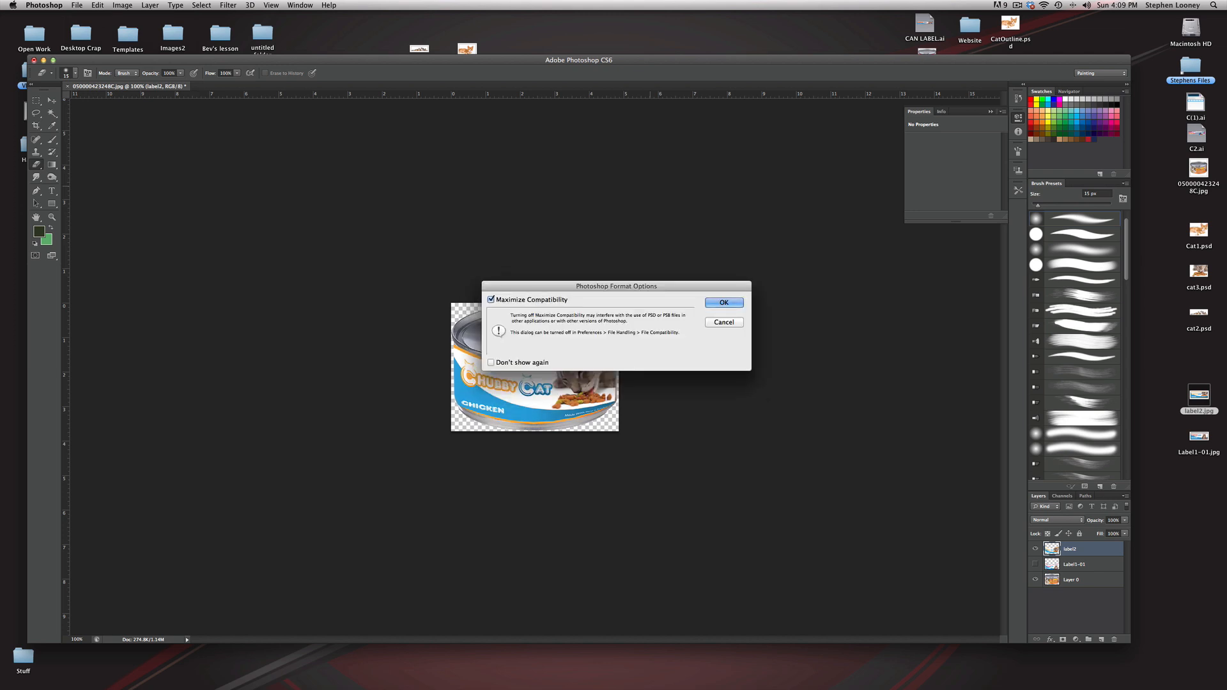
{"action": "key", "text": "Return"}
Step: Show the salmon label instead of the chicken one and move its layer up to fit directly beneath the can's rim
{"action": "left_click", "coordinate": [1035, 549]}
{"action": "left_click", "coordinate": [1035, 565]}
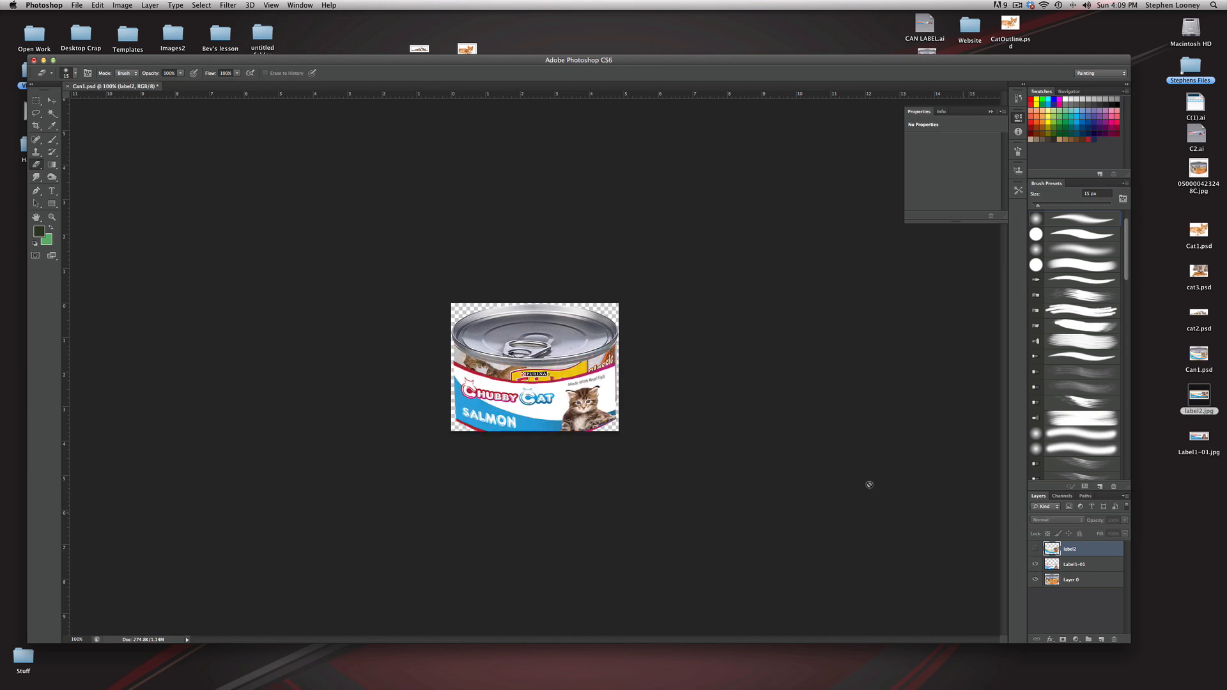
{"action": "left_click", "coordinate": [562, 410]}
{"action": "left_click", "coordinate": [681, 222]}
{"action": "key", "text": "v"}
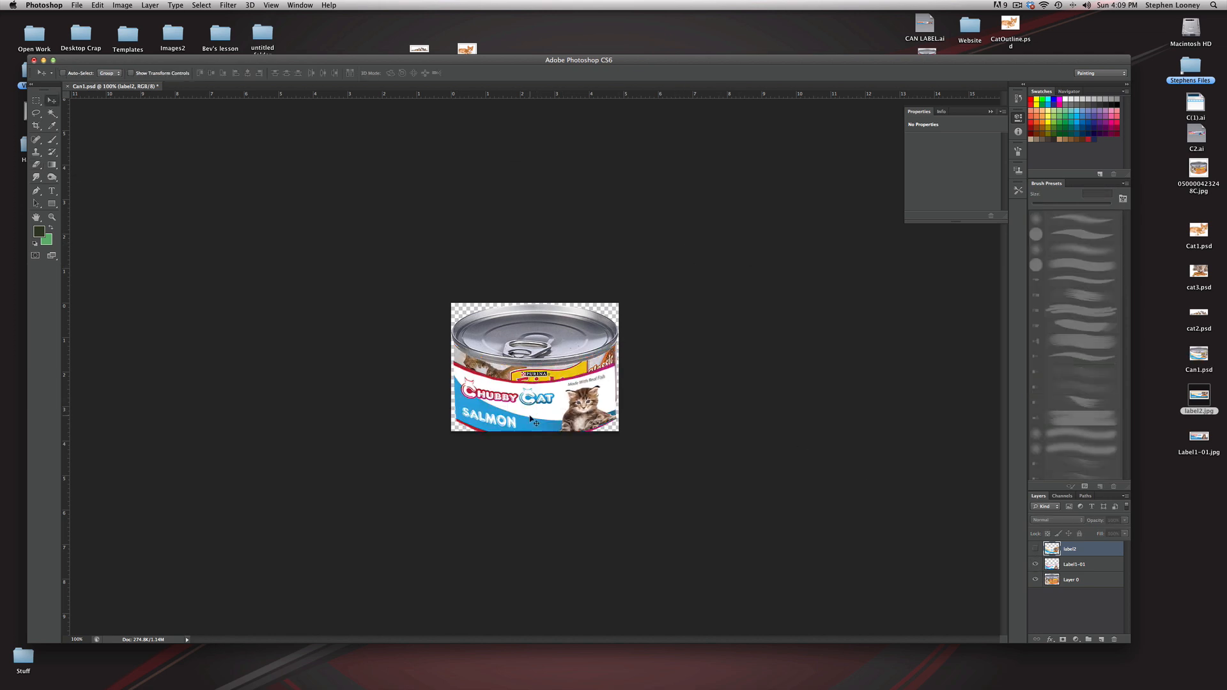
{"action": "left_click", "coordinate": [1063, 564]}
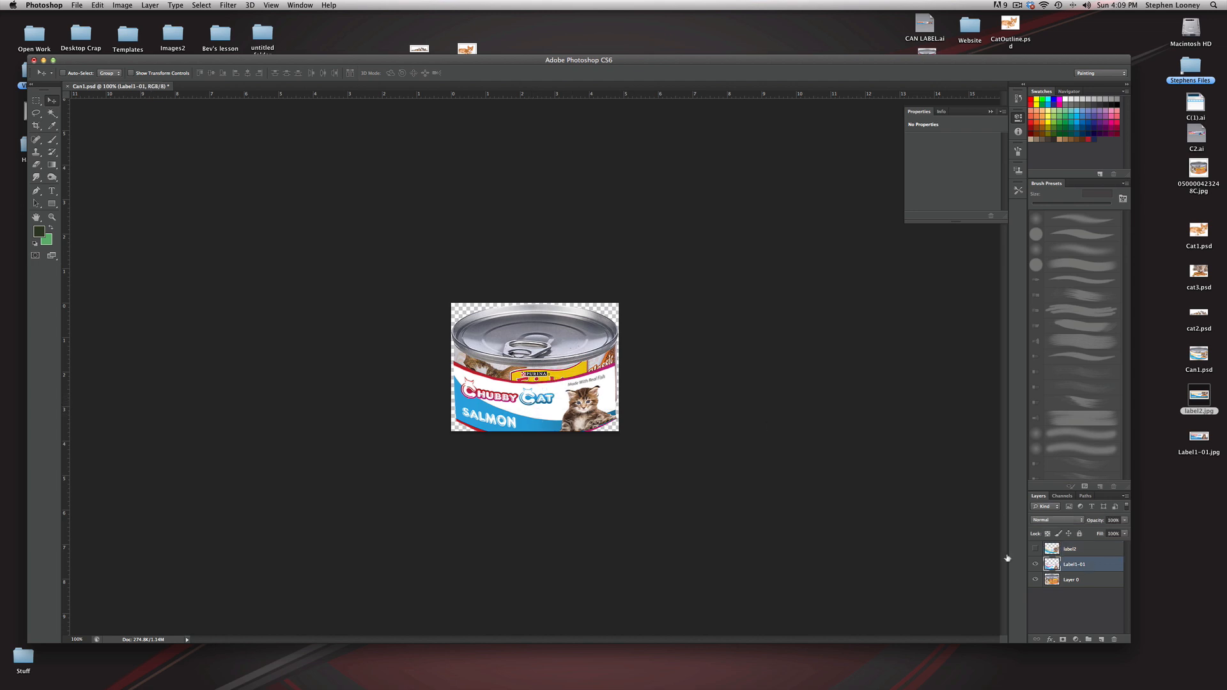
{"action": "left_click_drag", "start_coordinate": [511, 421], "coordinate": [494, 380]}
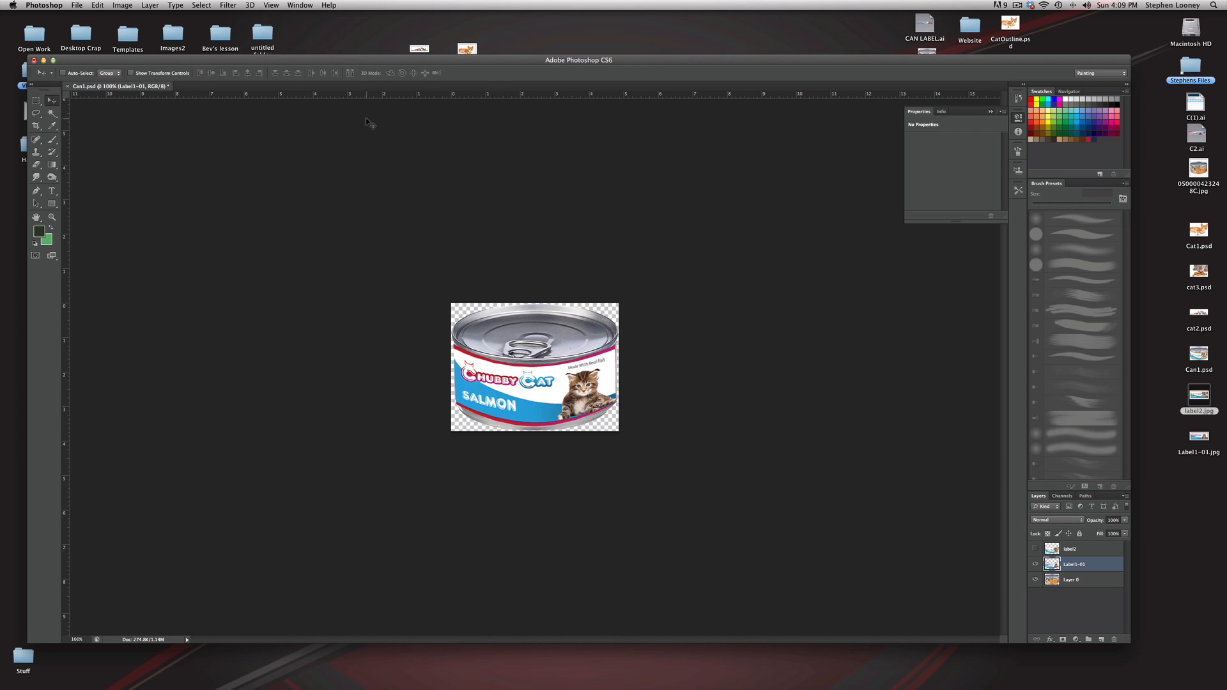
Step: Save the salmon version of the can on the desktop as can2.psd in Photoshop format with its layers kept
{"action": "key", "text": "super+equal"}
{"action": "key", "text": "super+equal"}
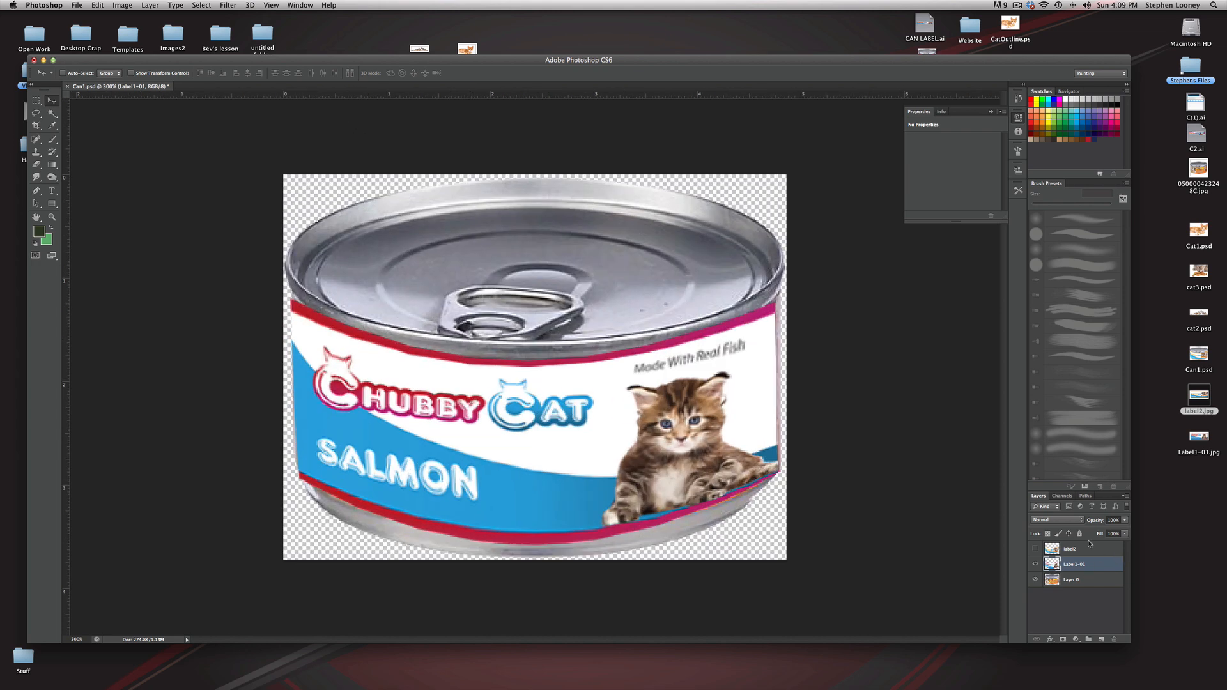
{"action": "left_click", "coordinate": [37, 164]}
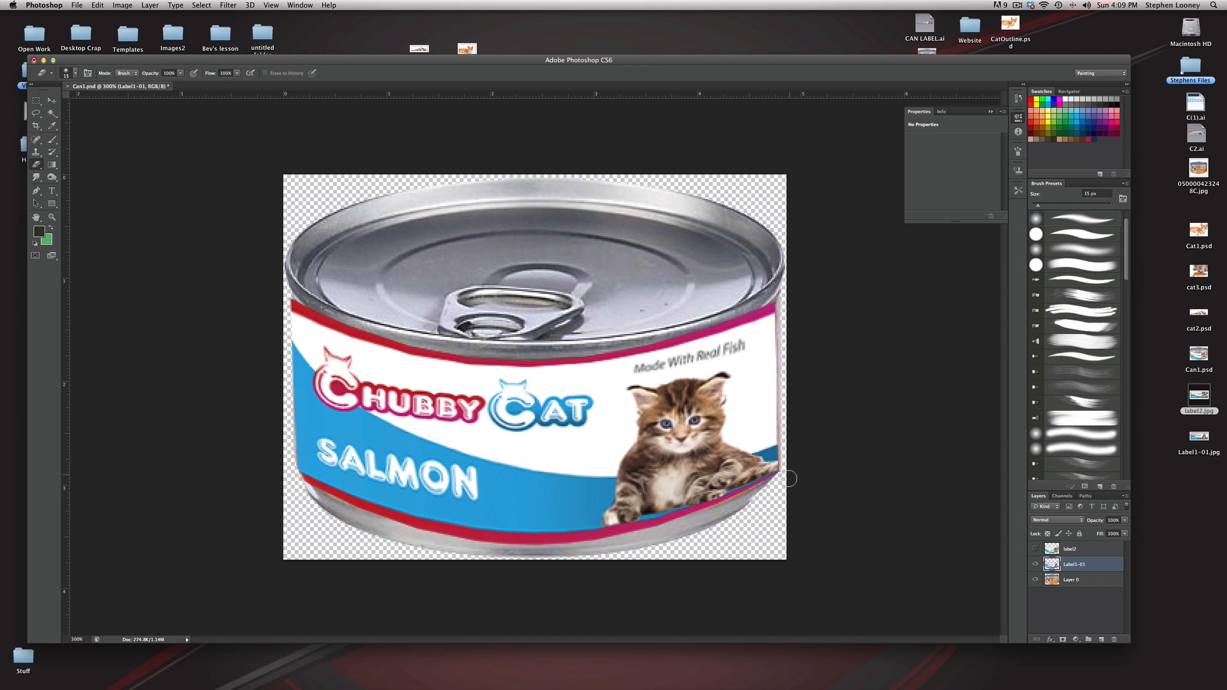
{"action": "left_click", "coordinate": [76, 5]}
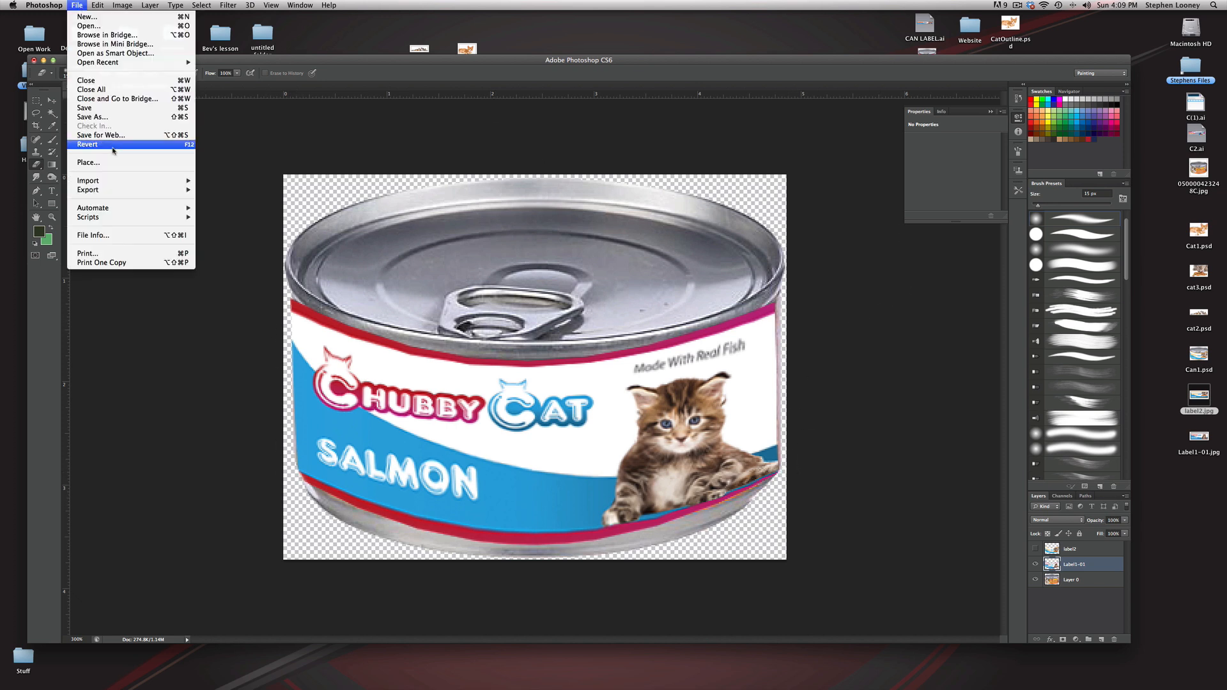
{"action": "left_click", "coordinate": [115, 120]}
{"action": "type", "text": "can2.psd"}
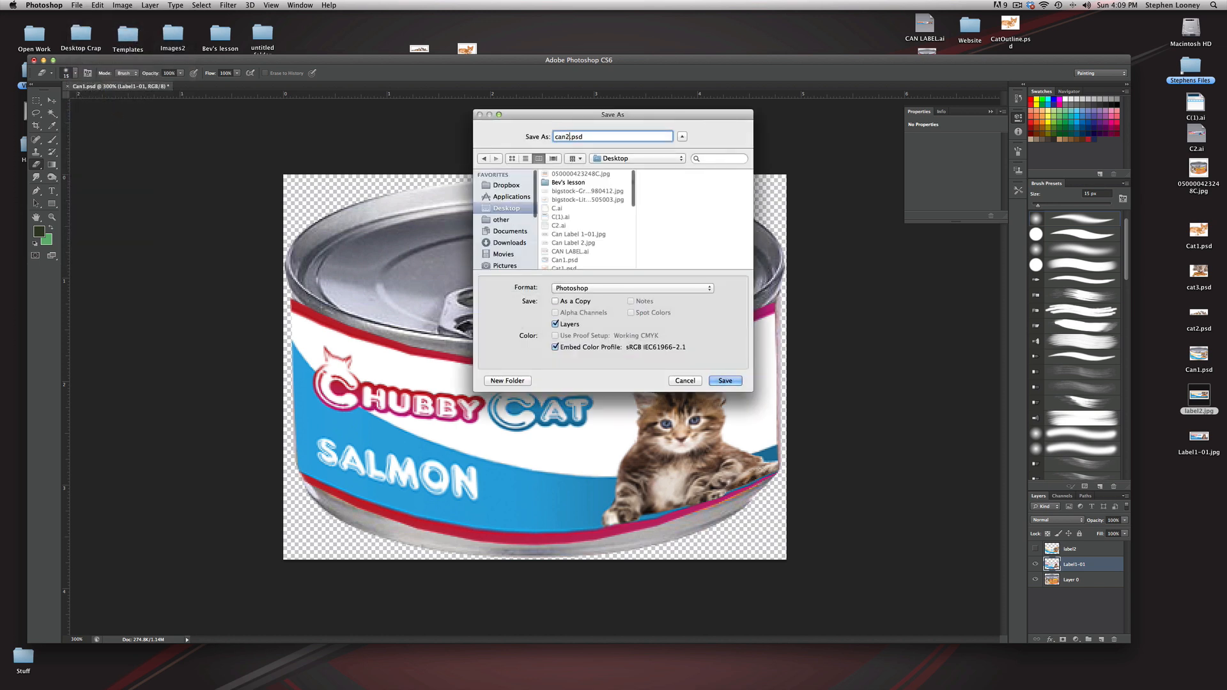
{"action": "key", "text": "Return"}
{"action": "key", "text": "Return"}
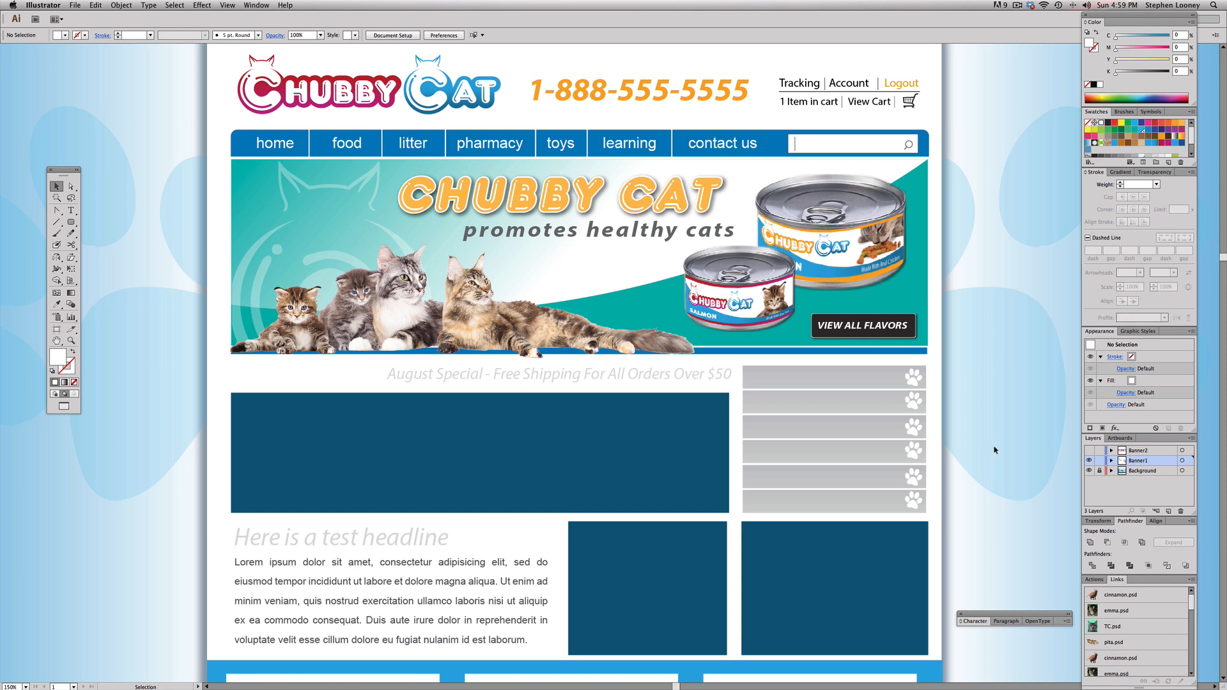
Step: Switch to the website layout in Illustrator and toggle the Banner1 and Banner2 layers' visibility to inspect the banner area
{"action": "scroll", "coordinate": [994, 450], "scroll_direction": "up", "scroll_amount": 1}
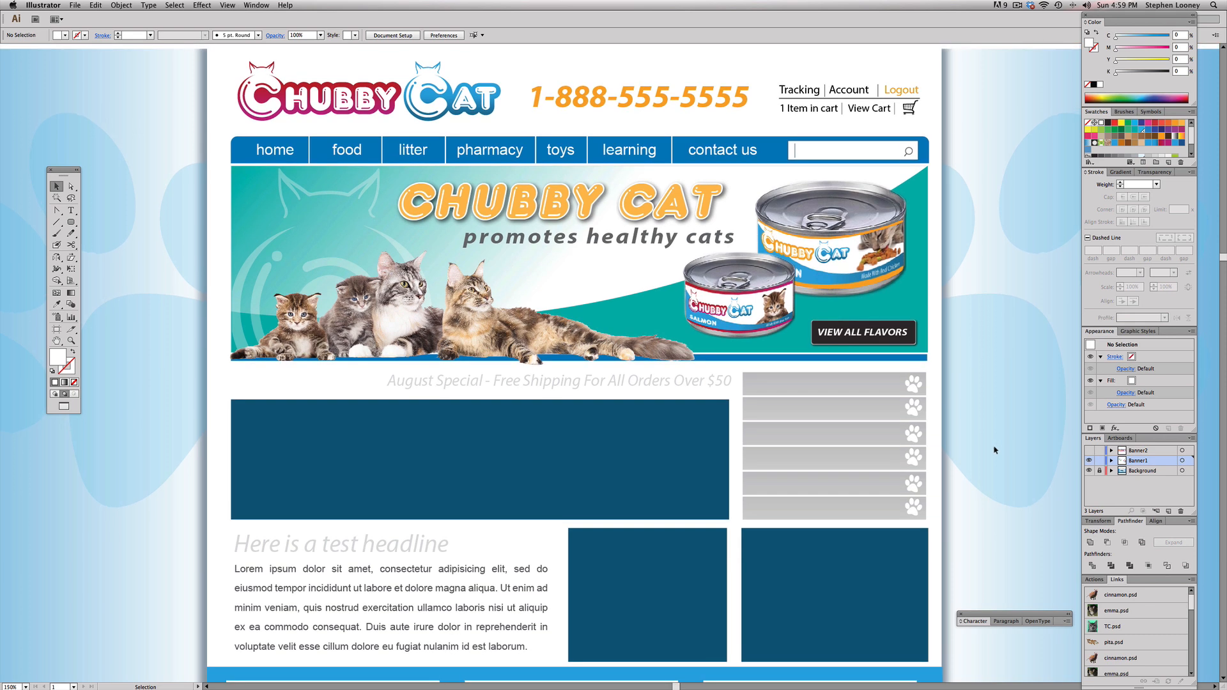
{"action": "left_click", "coordinate": [1089, 461]}
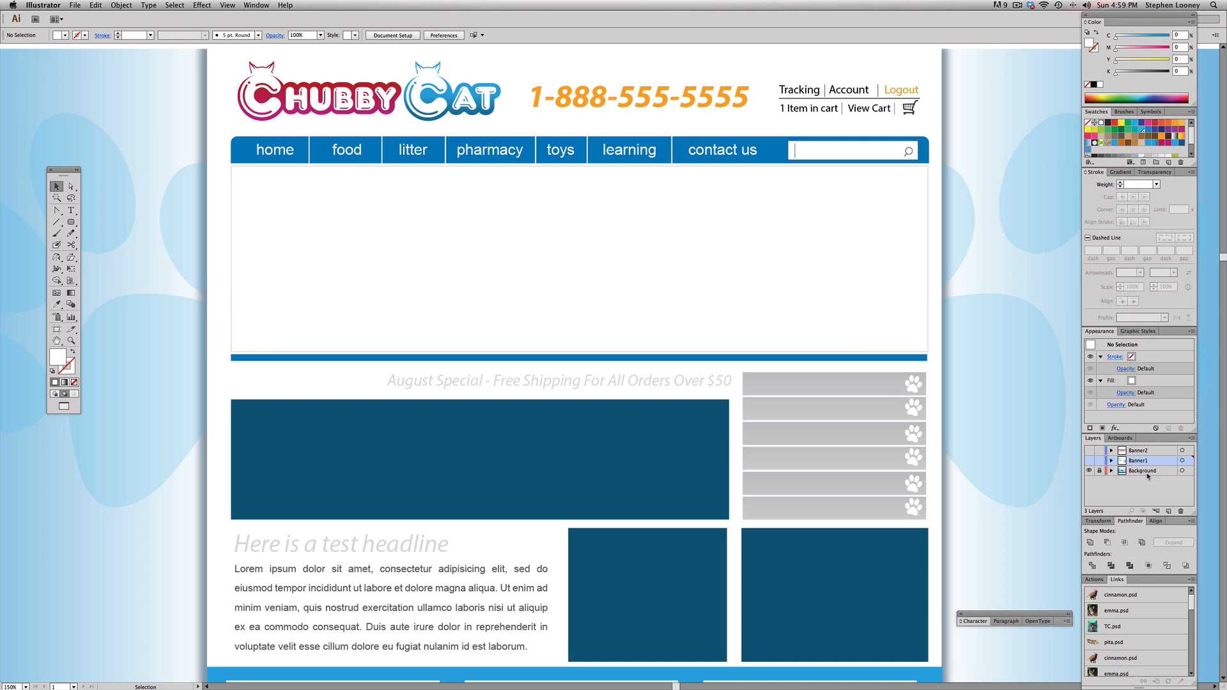
{"action": "left_click", "coordinate": [1089, 461]}
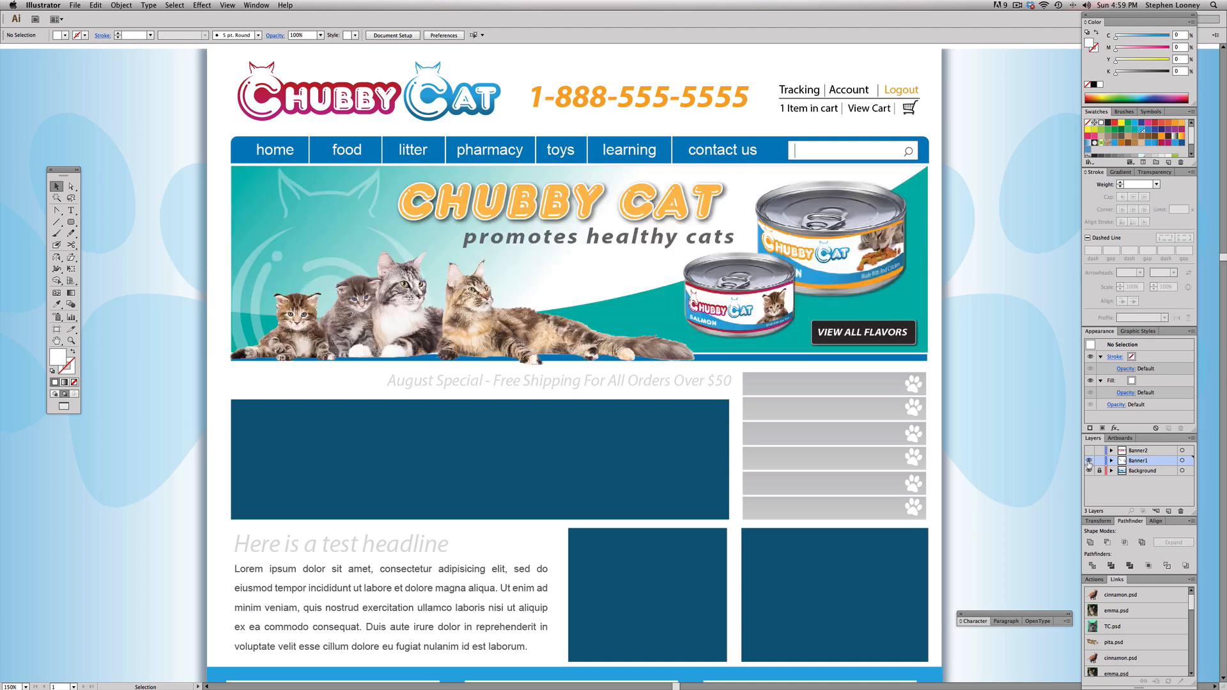
{"action": "left_click", "coordinate": [1089, 461]}
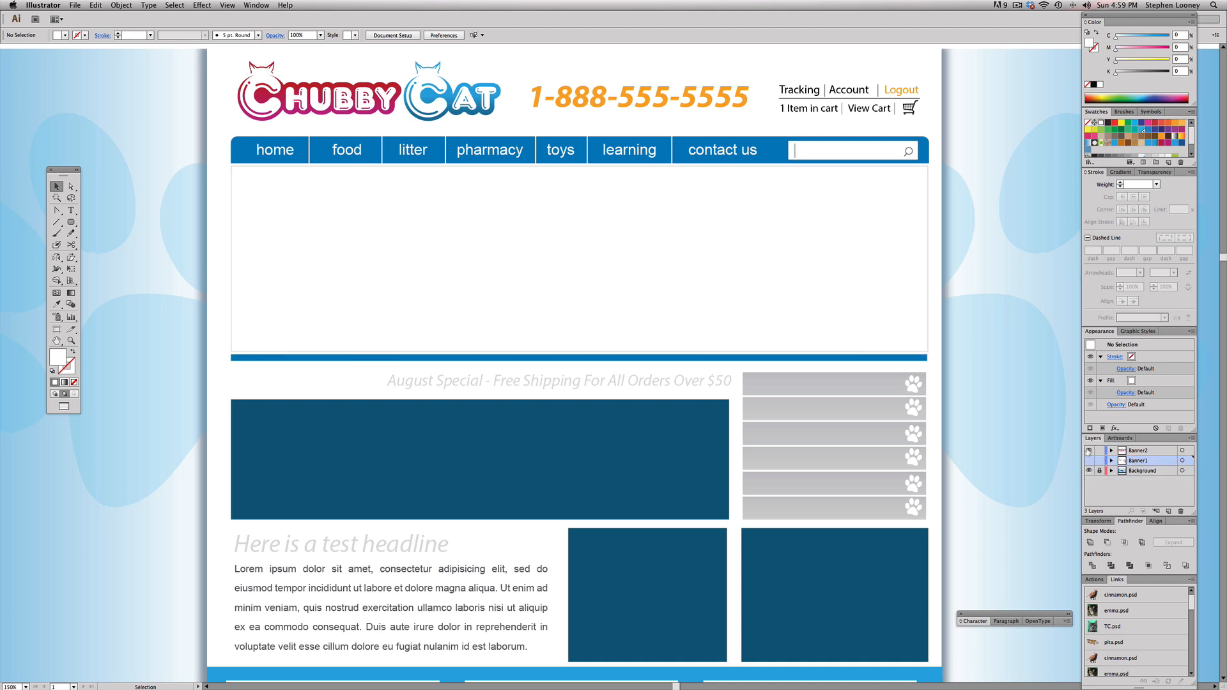
{"action": "left_click", "coordinate": [1088, 450]}
{"action": "left_click", "coordinate": [1089, 450]}
{"action": "left_click", "coordinate": [1089, 460]}
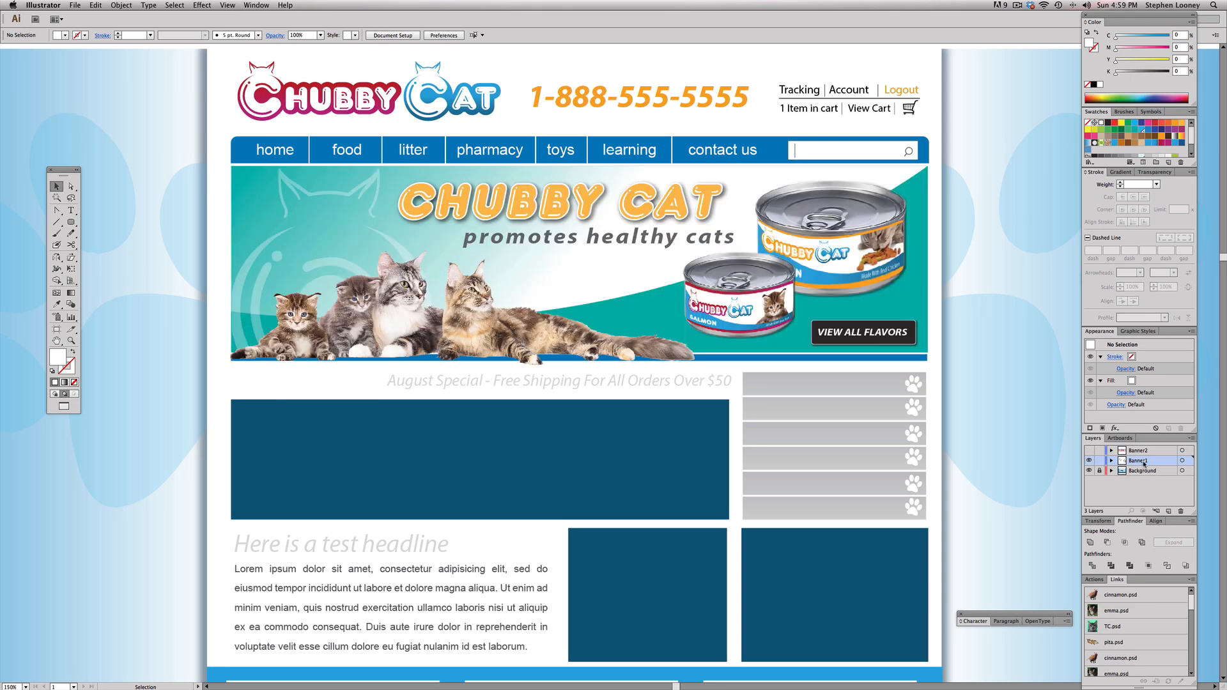
Step: Move all of the finished Banner1 artwork straight down, just below the blue bar, to clear the banner area
{"action": "left_click_drag", "start_coordinate": [287, 216], "coordinate": [950, 373]}
{"action": "key", "text": "super"}
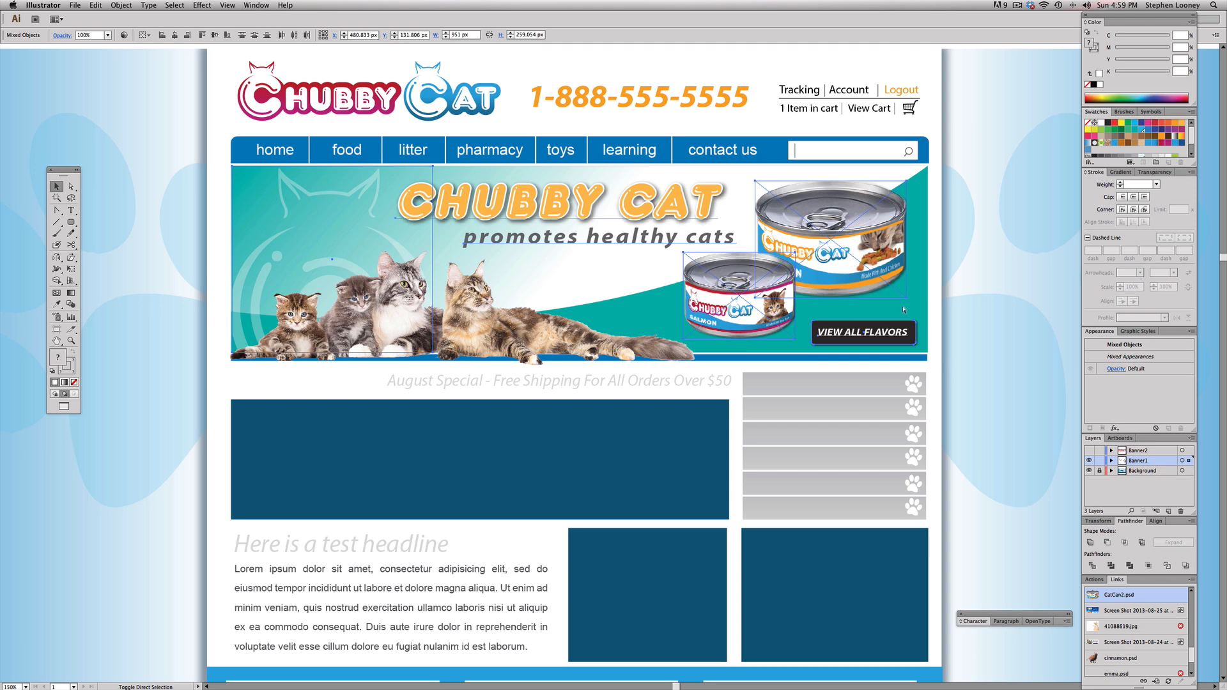
{"action": "left_click_drag", "start_coordinate": [911, 317], "coordinate": [867, 461]}
{"action": "key", "text": "super+z"}
{"action": "left_click", "coordinate": [384, 218]}
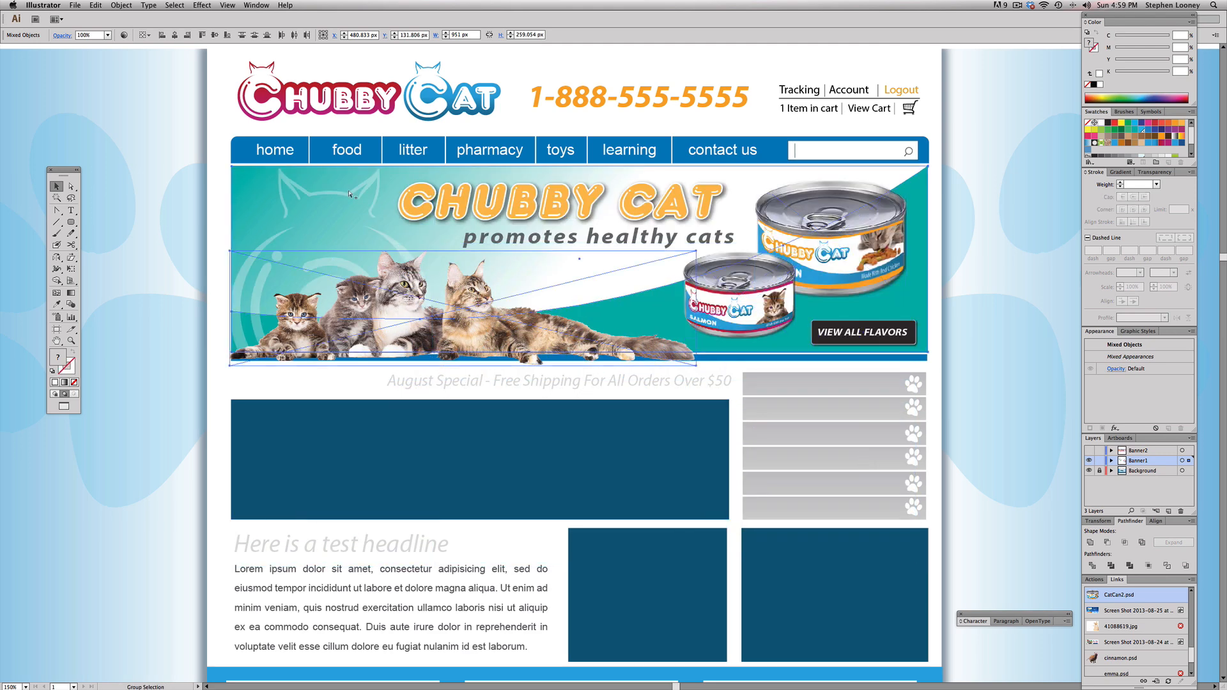
{"action": "left_click", "coordinate": [865, 218], "text": "shift"}
{"action": "left_click_drag", "start_coordinate": [865, 218], "coordinate": [870, 421]}
{"action": "left_click", "coordinate": [989, 354]}
Step: Draw a rectangle of about 972 × 260 px over the empty banner area and give it a linear gradient fill
{"action": "left_click_drag", "start_coordinate": [72, 223], "coordinate": [91, 223]}
{"action": "left_click_drag", "start_coordinate": [229, 166], "coordinate": [930, 351]}
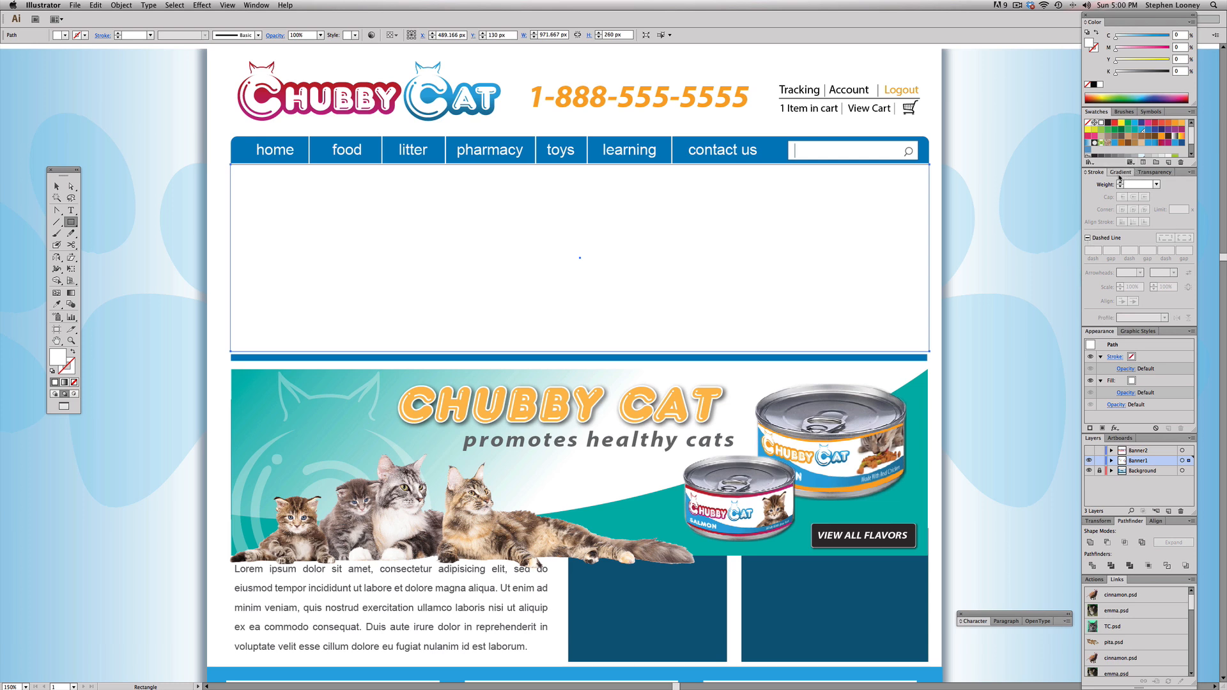
{"action": "left_click", "coordinate": [1120, 173]}
{"action": "left_click", "coordinate": [1135, 287]}
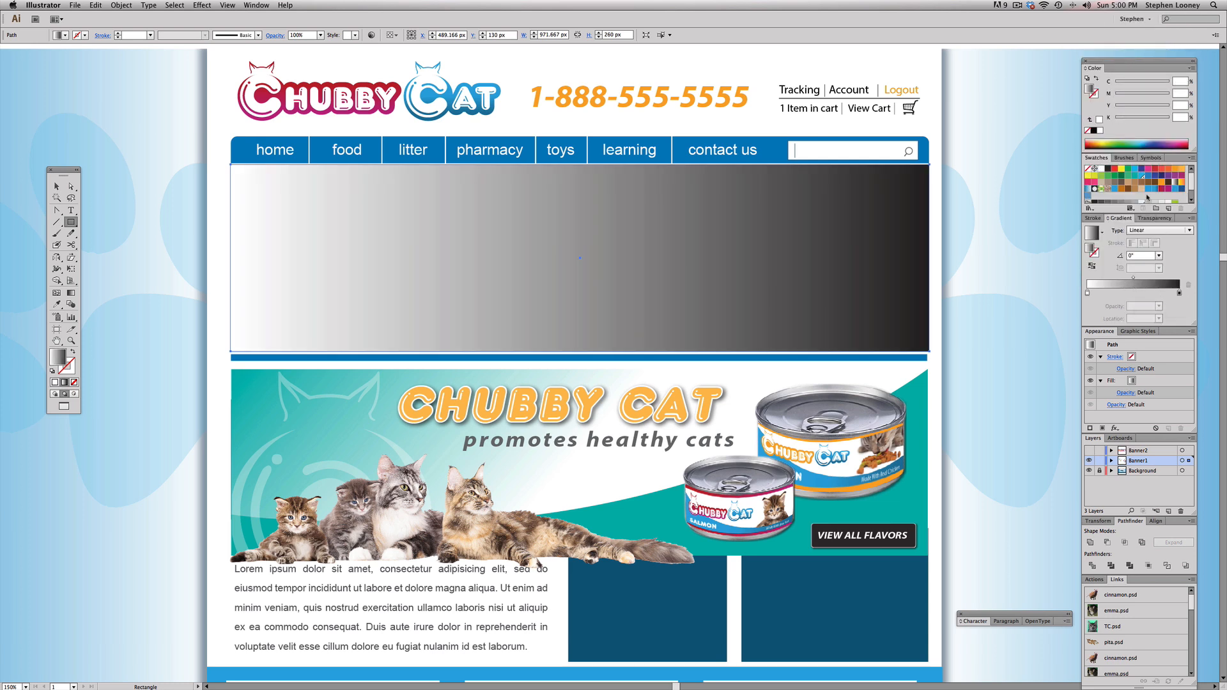
Step: Recolour the gradient's dark stop teal with swatch C=80 M=10 Y=45 K=0 and angle it about 150.8° from the upper-left corner
{"action": "left_click_drag", "start_coordinate": [1135, 179], "coordinate": [1180, 294]}
{"action": "left_click", "coordinate": [71, 292]}
{"action": "mouse_move", "coordinate": [608, 343]}
{"action": "left_mouse_down"}
{"action": "mouse_move", "coordinate": [307, 170]}
{"action": "mouse_move", "coordinate": [240, 164]}
{"action": "left_mouse_up"}
{"action": "left_click_drag", "start_coordinate": [559, 332], "coordinate": [229, 147]}
Step: Select the gradient rectangle in the banner area and lock it
{"action": "left_click", "coordinate": [56, 186]}
{"action": "left_click", "coordinate": [131, 195]}
{"action": "left_click", "coordinate": [270, 205]}
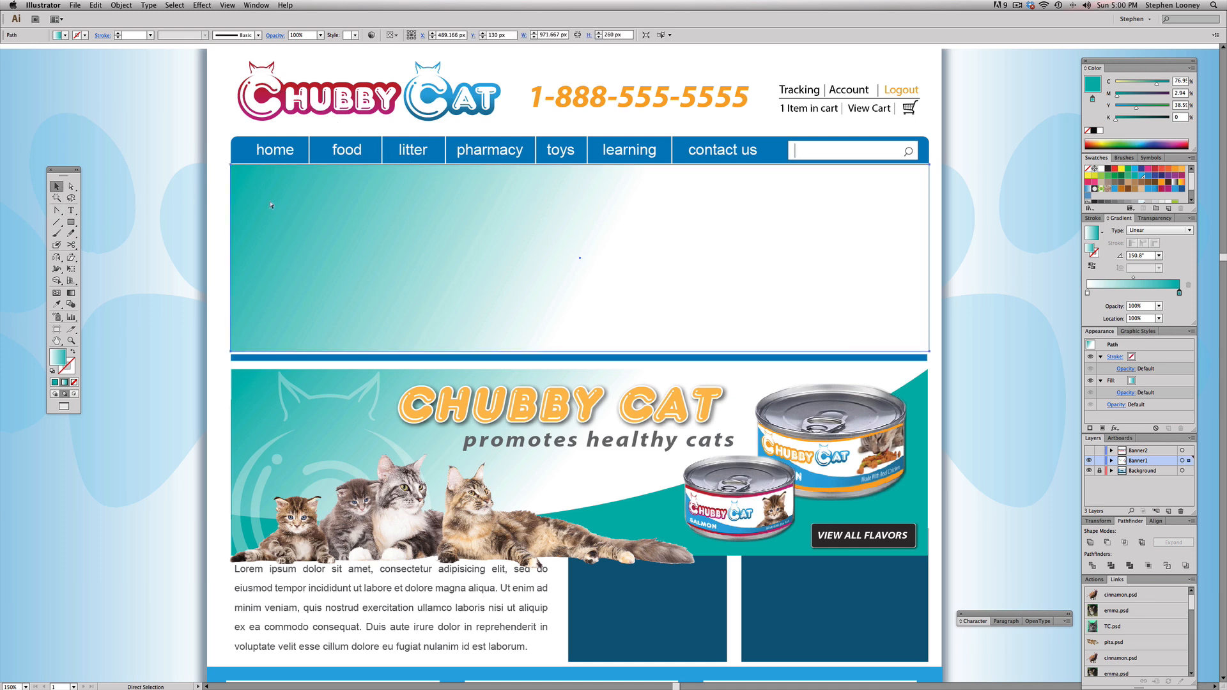
{"action": "left_click", "coordinate": [122, 5]}
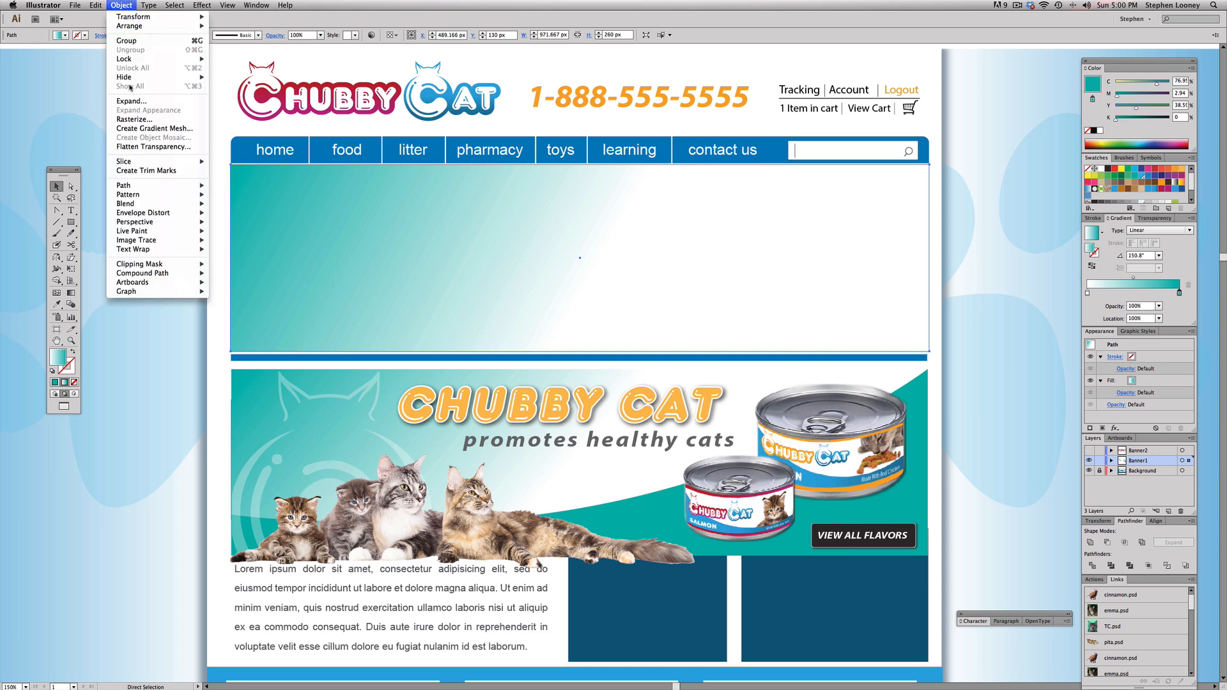
{"action": "mouse_move", "coordinate": [175, 60]}
{"action": "left_click", "coordinate": [241, 61]}
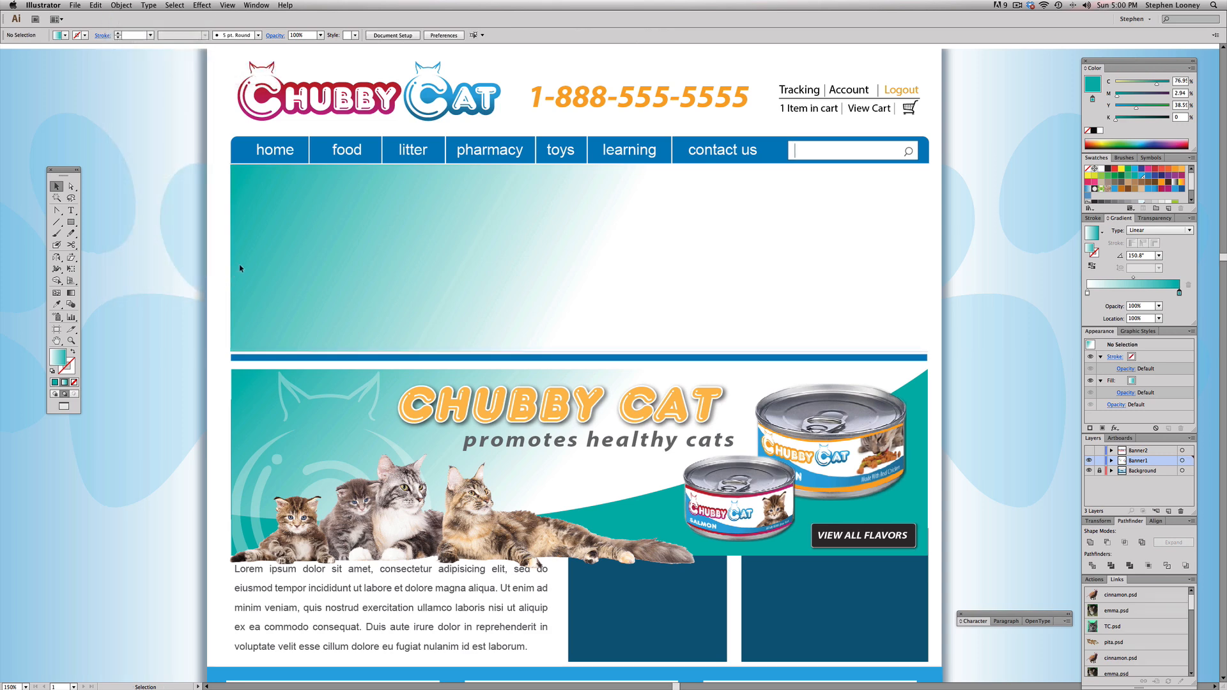
Step: Paste a copy of the rectangle in front and fill it with teal swatch C=80 M=10 Y=45 K=0
{"action": "left_click", "coordinate": [122, 5]}
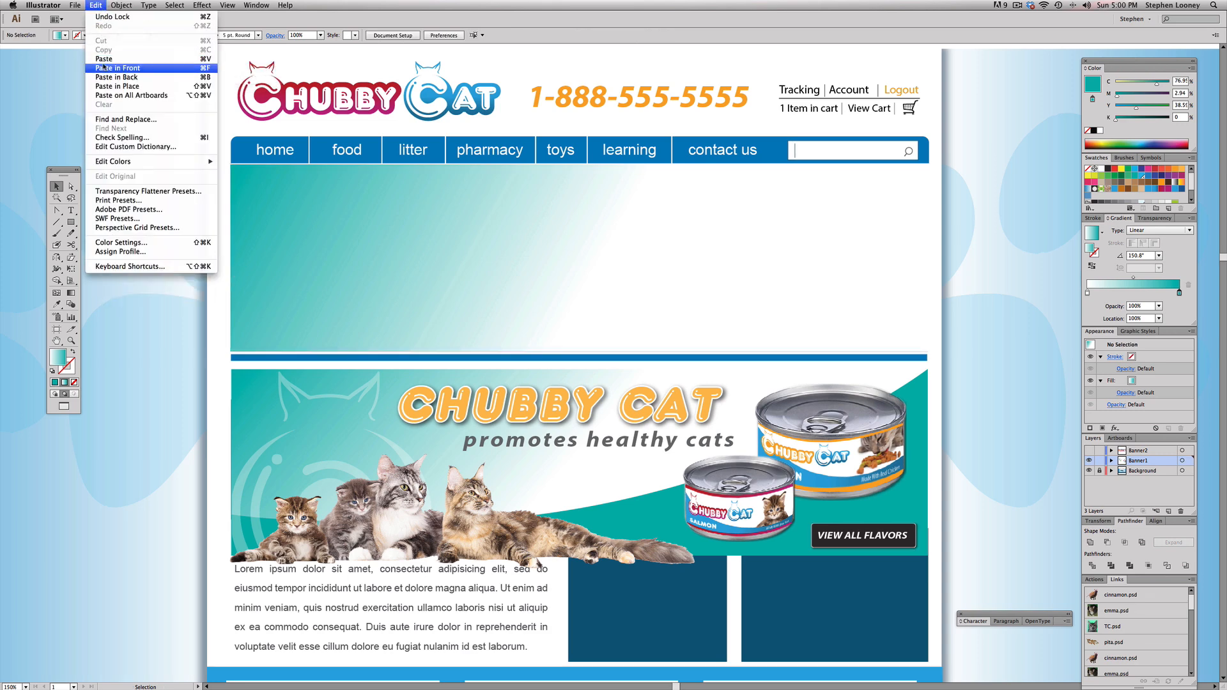
{"action": "left_click", "coordinate": [122, 71]}
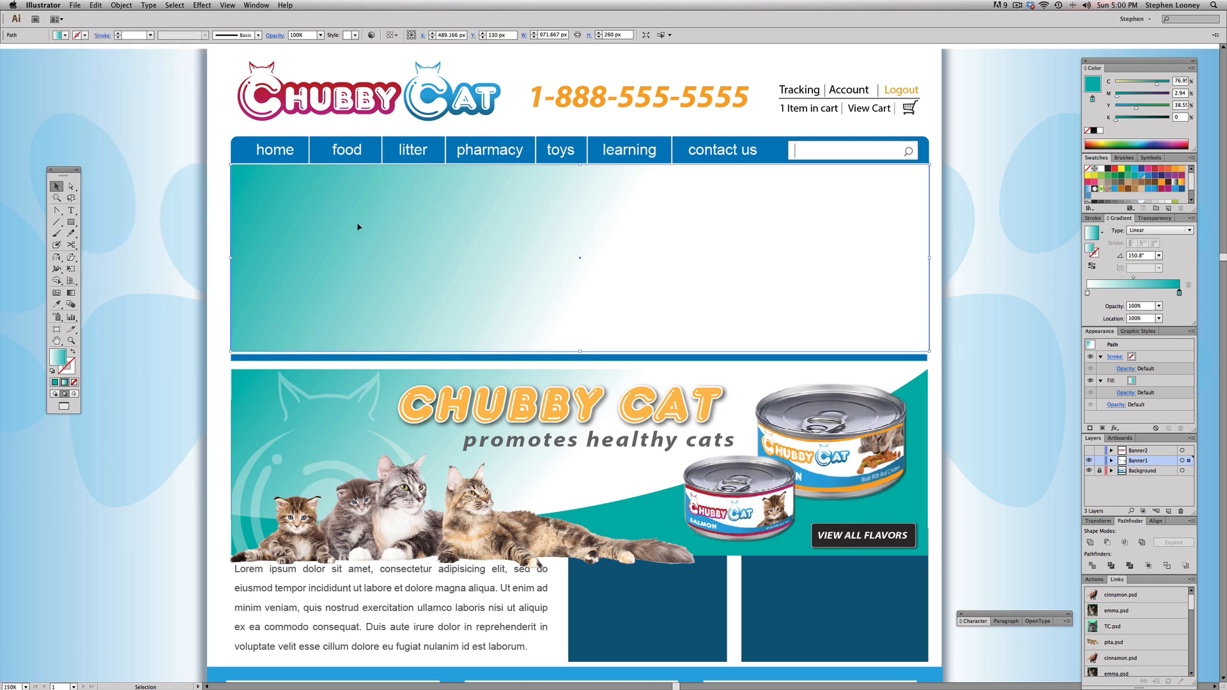
{"action": "left_click", "coordinate": [1136, 178]}
Step: Try shifting the teal copy sideways to uncover the gradient rectangle, and undo the move
{"action": "left_click_drag", "start_coordinate": [396, 250], "coordinate": [651, 241]}
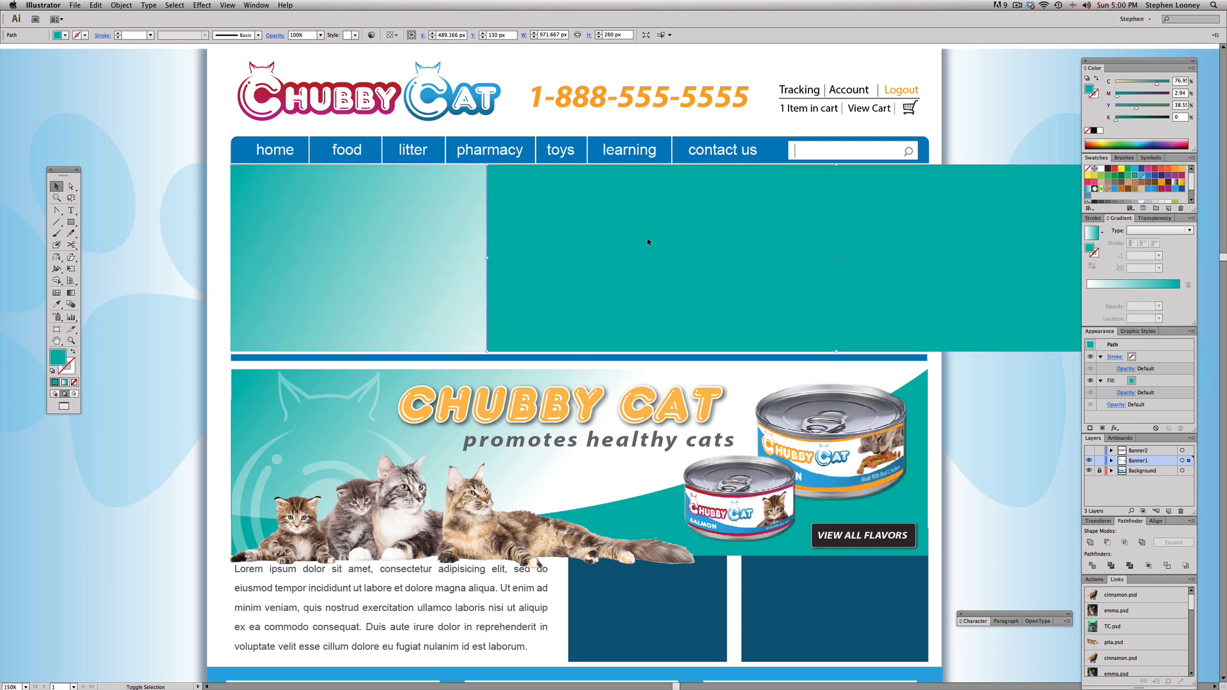
{"action": "key", "text": "super+z"}
{"action": "key", "text": "super+z"}
{"action": "key", "text": "super+z"}
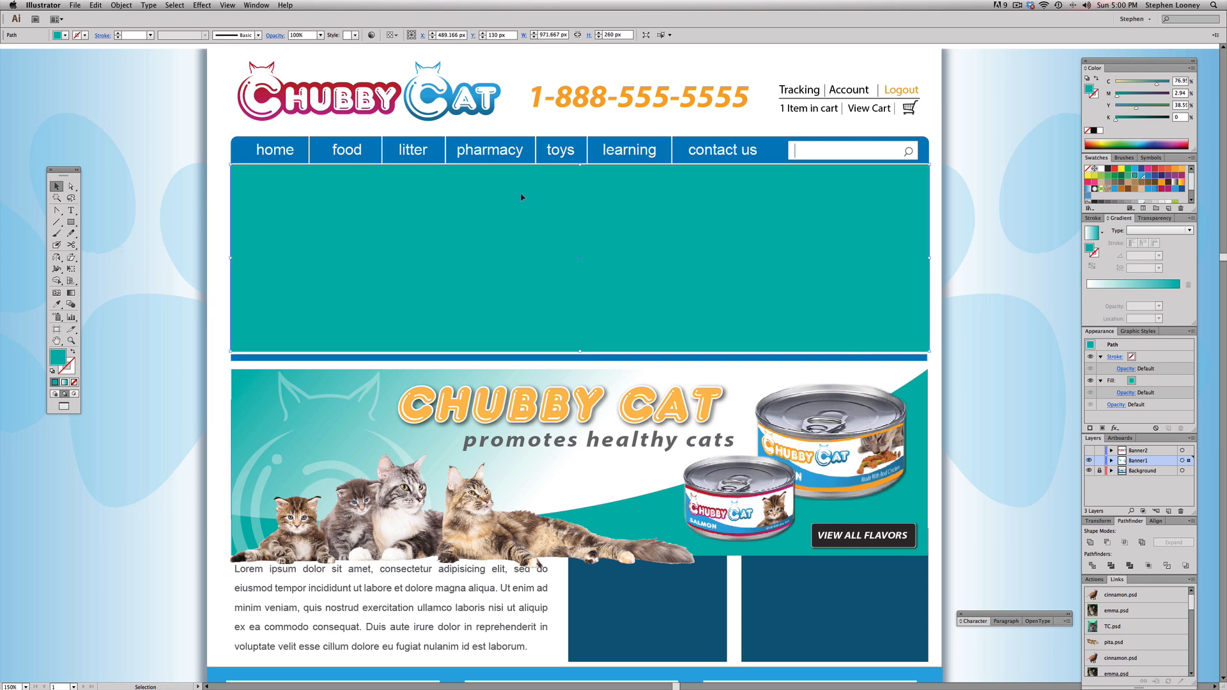
Step: Add an anchor point mid-way along the teal rectangle's upper edge and lower it and the upper-left corner to about 184 px
{"action": "key", "text": "plus"}
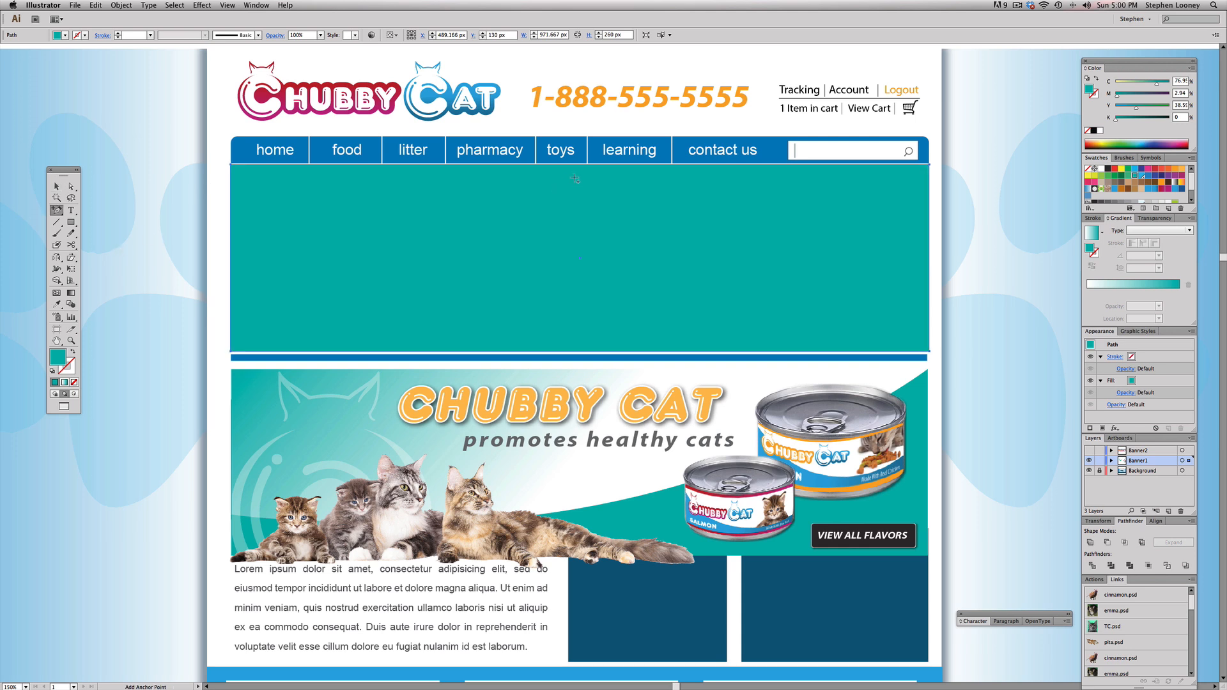
{"action": "left_click", "coordinate": [581, 165]}
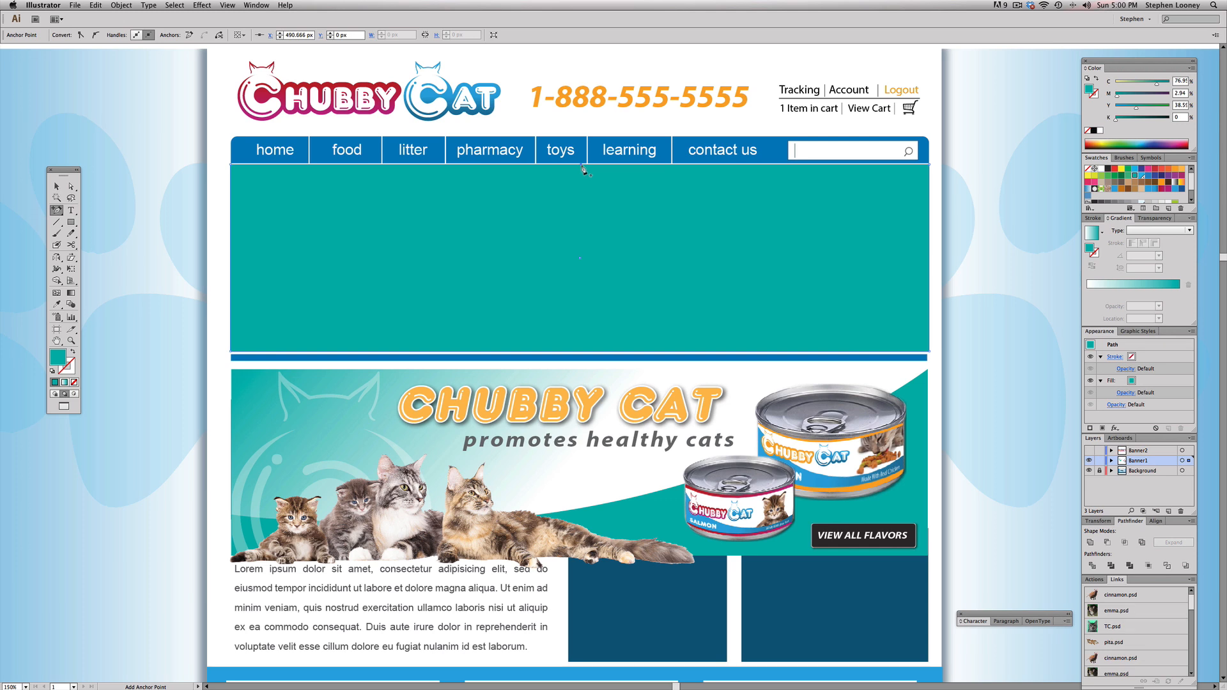
{"action": "key", "text": "a"}
{"action": "left_click_drag", "start_coordinate": [583, 168], "coordinate": [583, 215]}
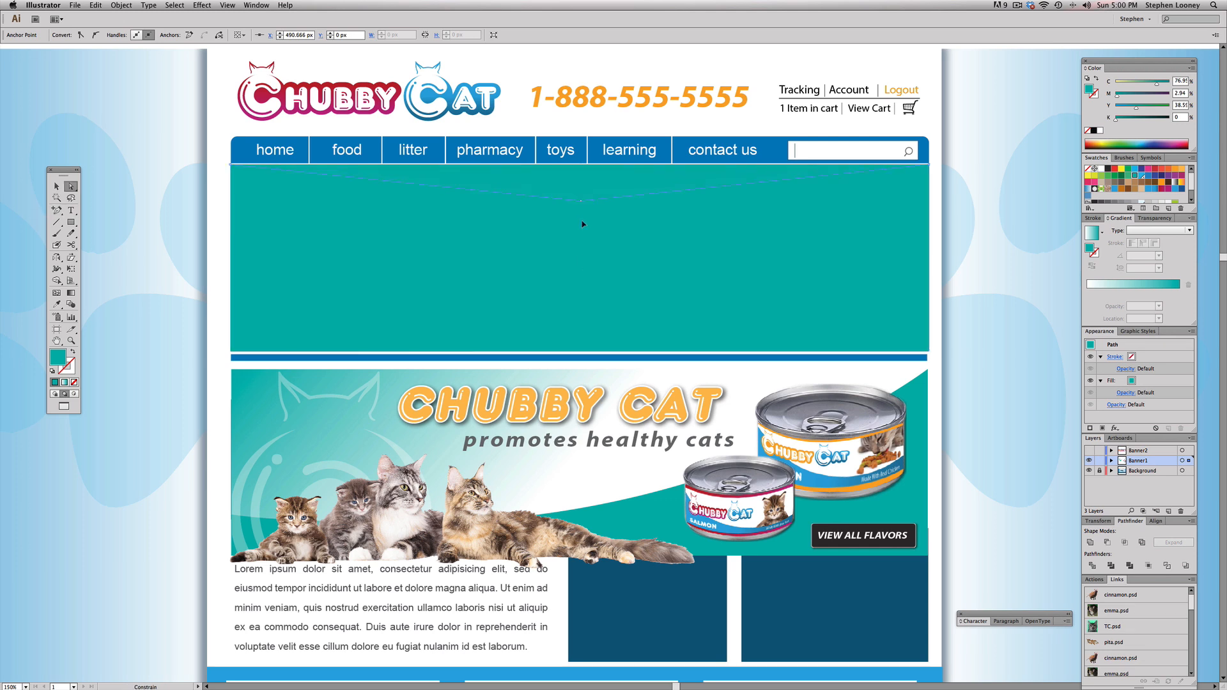
{"action": "left_click_drag", "start_coordinate": [579, 298], "coordinate": [581, 296]}
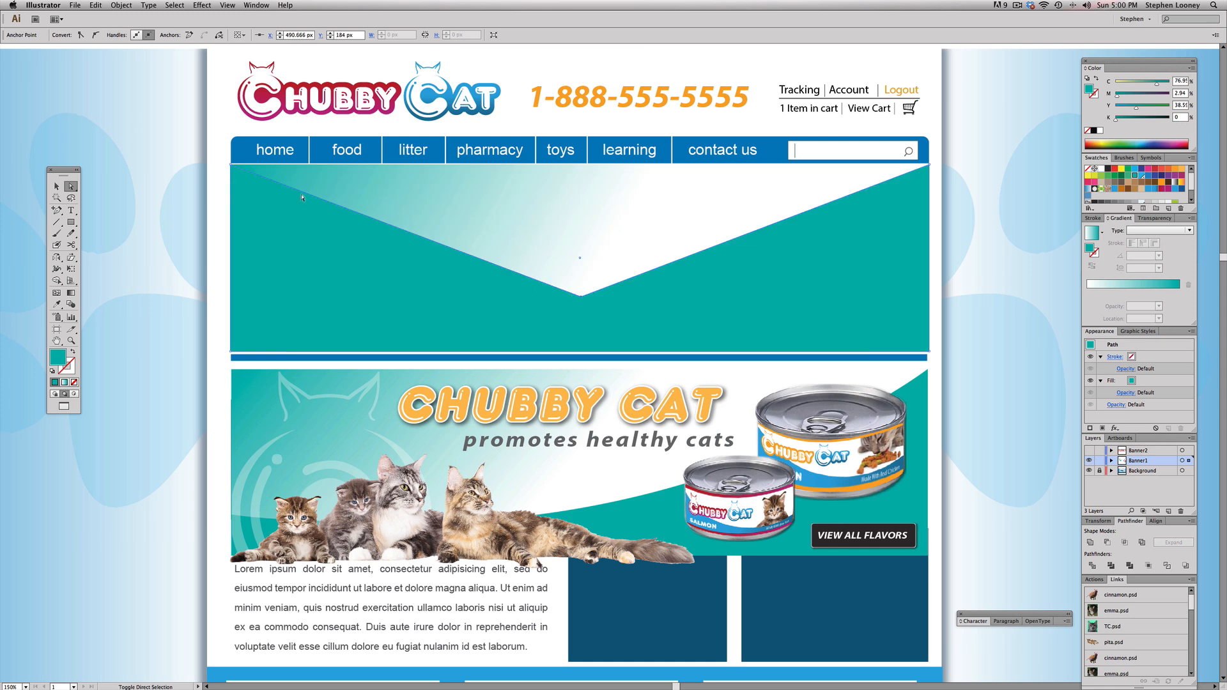
{"action": "left_click_drag", "start_coordinate": [230, 165], "coordinate": [236, 297]}
Step: Convert the teal shape's middle anchor to a smooth point with long handles, forming a sweeping curve up to the upper-right corner
{"action": "key", "text": "shift+c"}
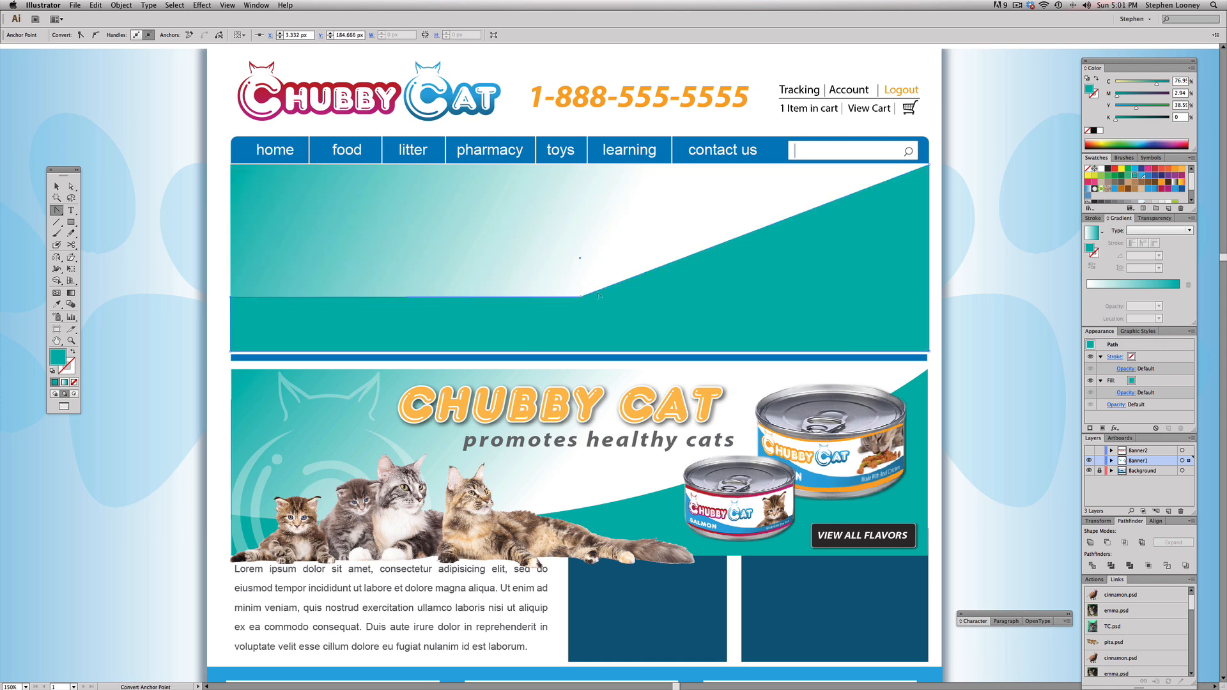
{"action": "left_click_drag", "start_coordinate": [581, 297], "coordinate": [724, 271]}
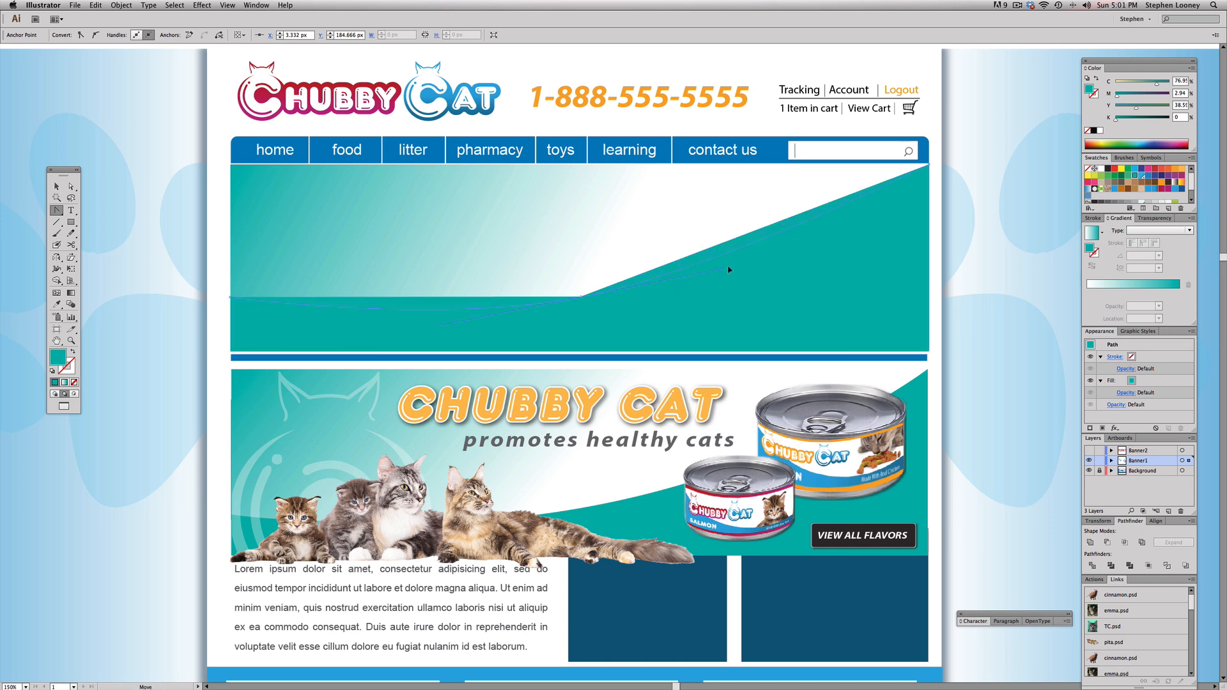
{"action": "left_click_drag", "start_coordinate": [807, 252], "coordinate": [844, 247]}
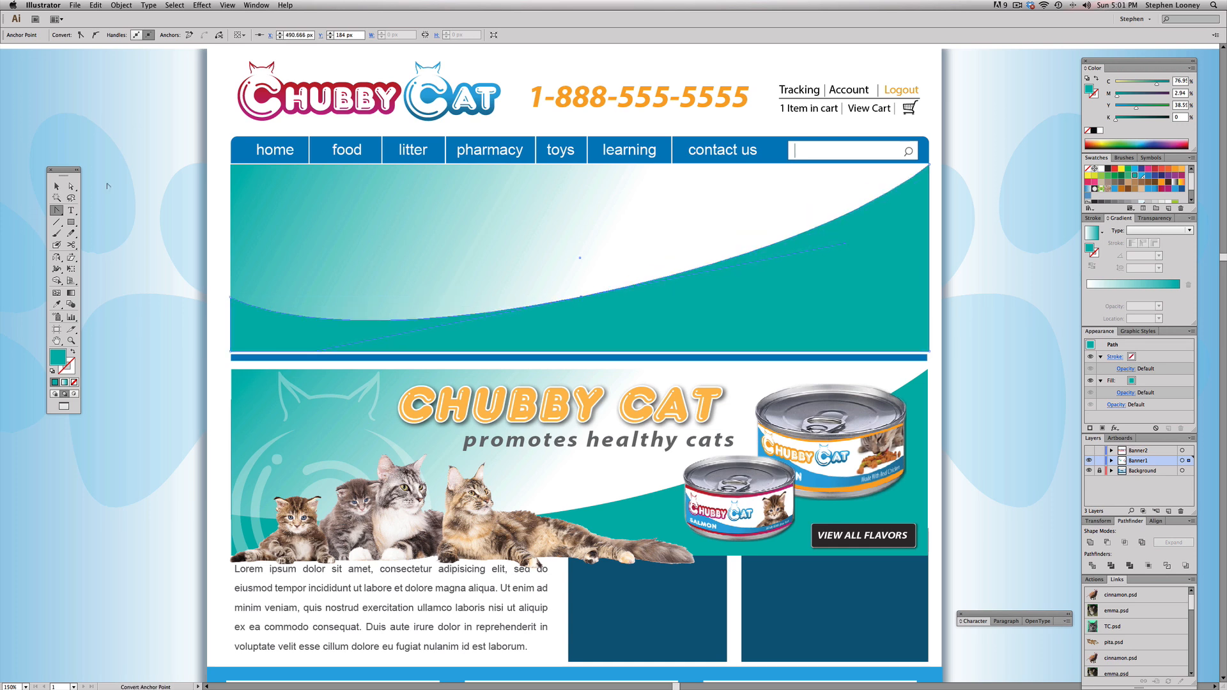
{"action": "left_click", "coordinate": [57, 187]}
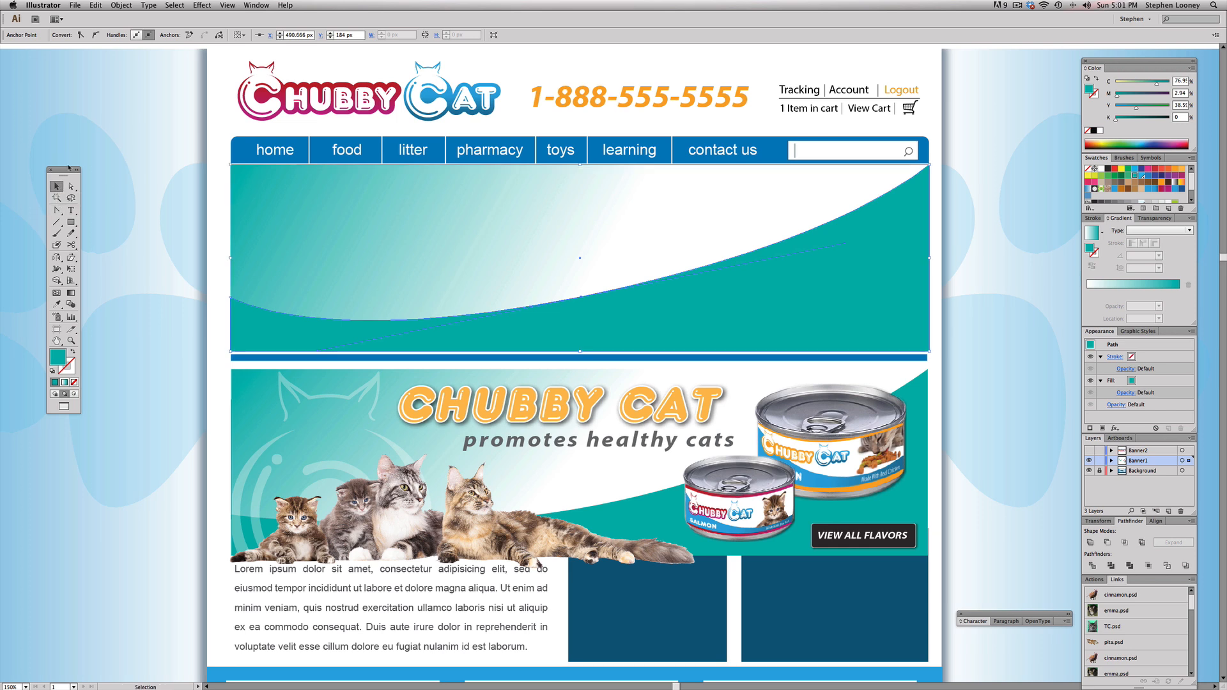
{"action": "left_click", "coordinate": [90, 103]}
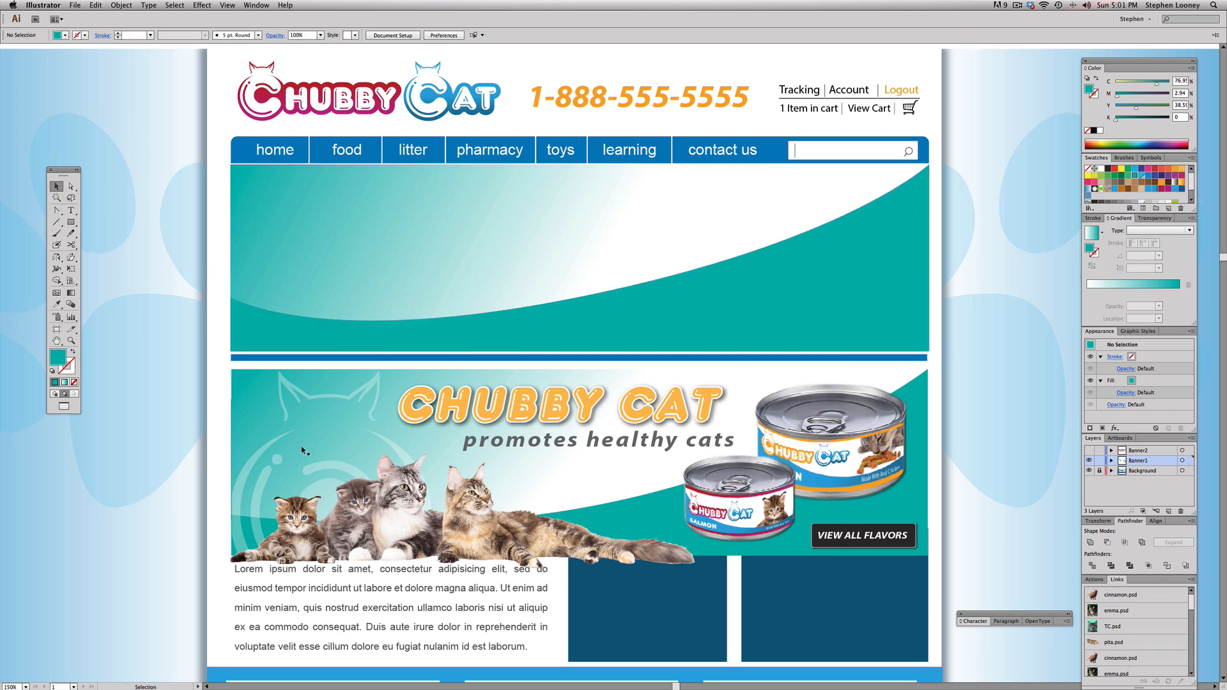
{"action": "left_click", "coordinate": [244, 487]}
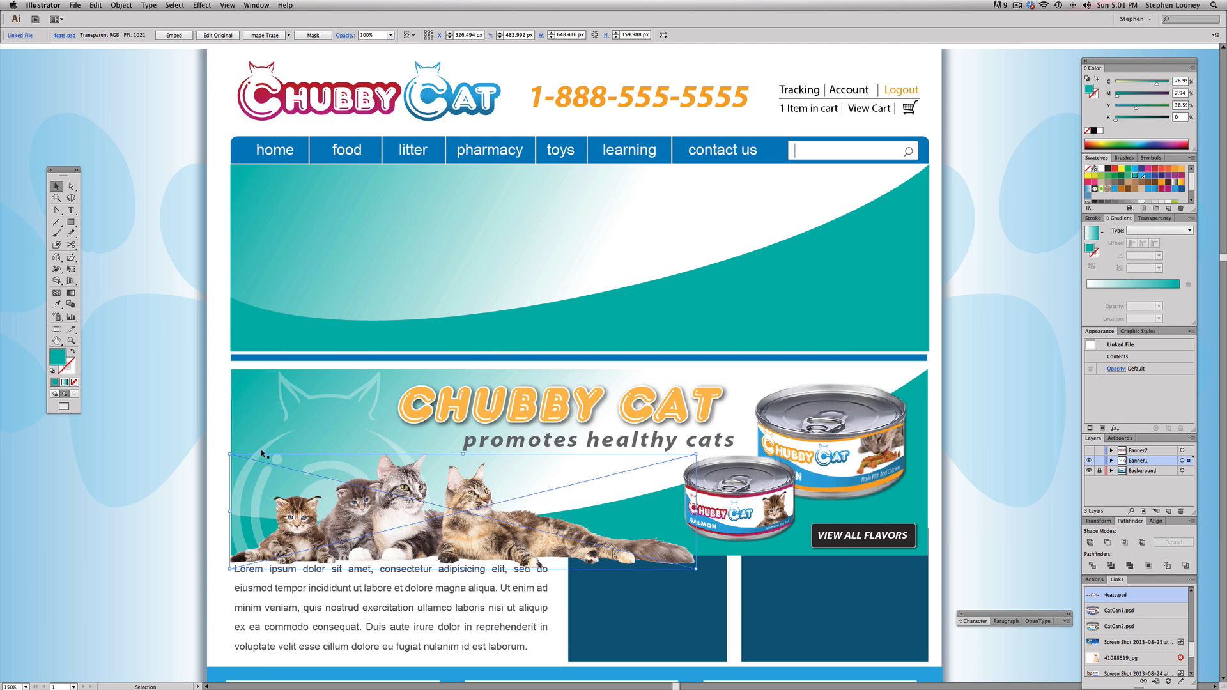
{"action": "left_click", "coordinate": [243, 487]}
{"action": "left_click_drag", "start_coordinate": [241, 485], "coordinate": [234, 232]}
{"action": "key", "text": "super+z"}
Step: Move the faint cat logo group straight up onto the left end of the new banner and bring it to the front
{"action": "left_click", "coordinate": [266, 449]}
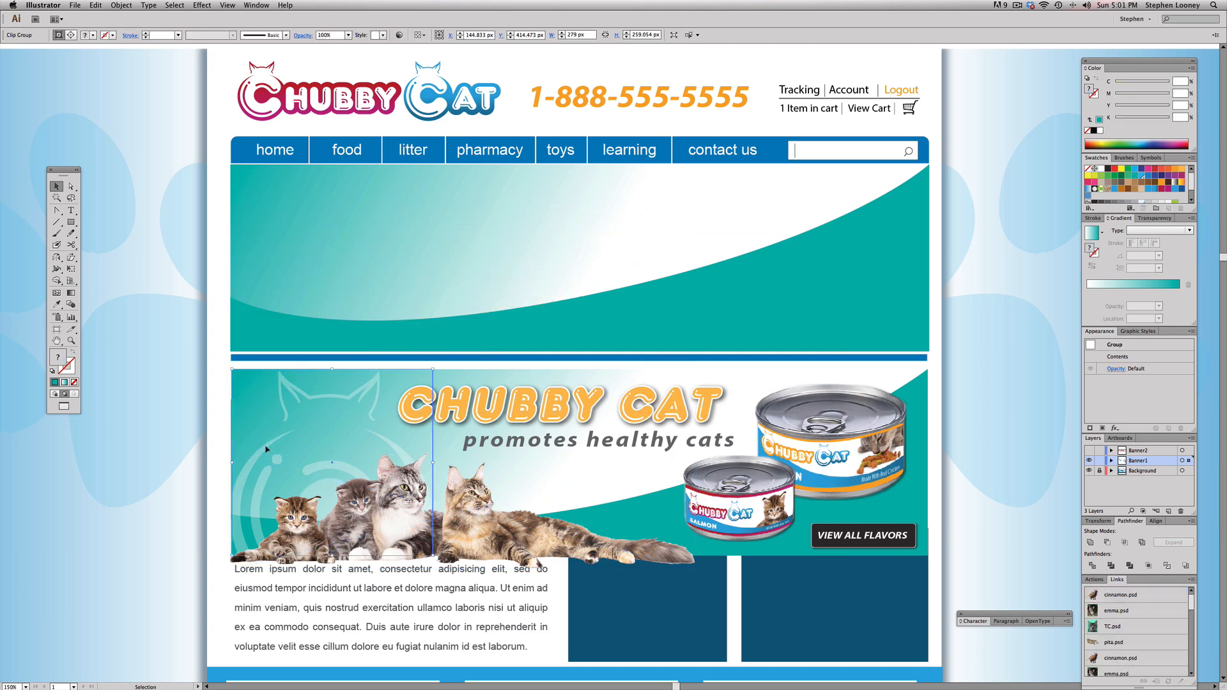
{"action": "left_click_drag", "start_coordinate": [266, 449], "coordinate": [266, 245]}
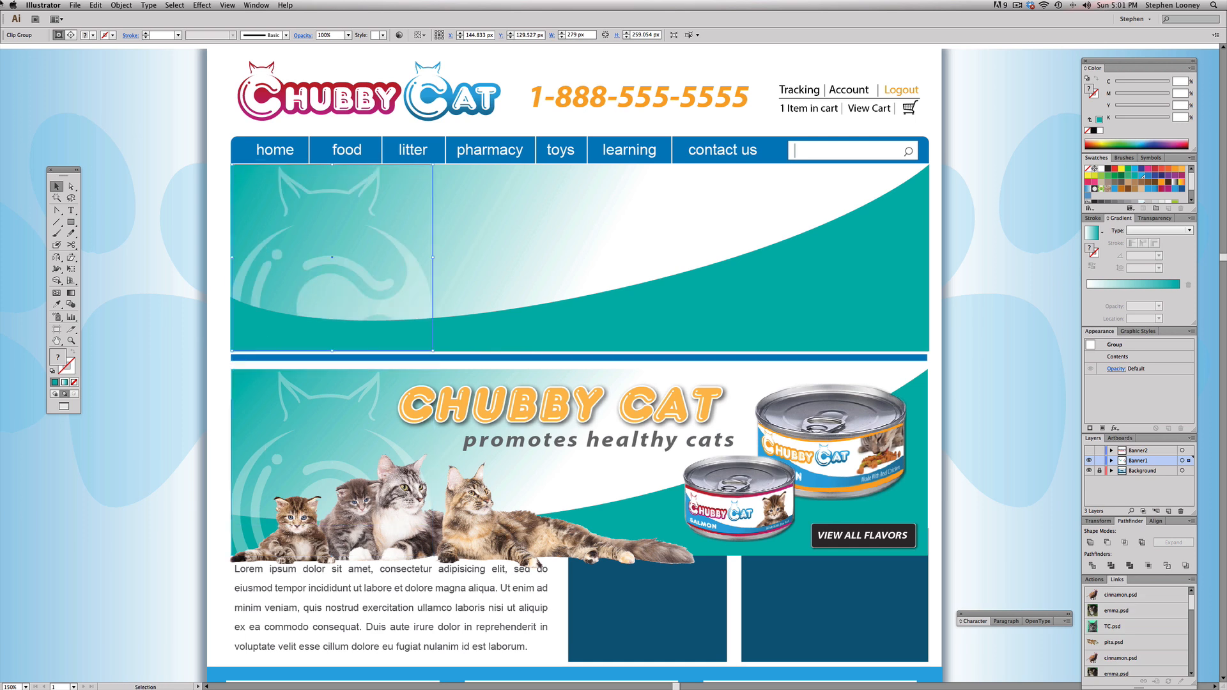
{"action": "left_click", "coordinate": [121, 6]}
{"action": "mouse_move", "coordinate": [160, 25]}
{"action": "left_click", "coordinate": [242, 26]}
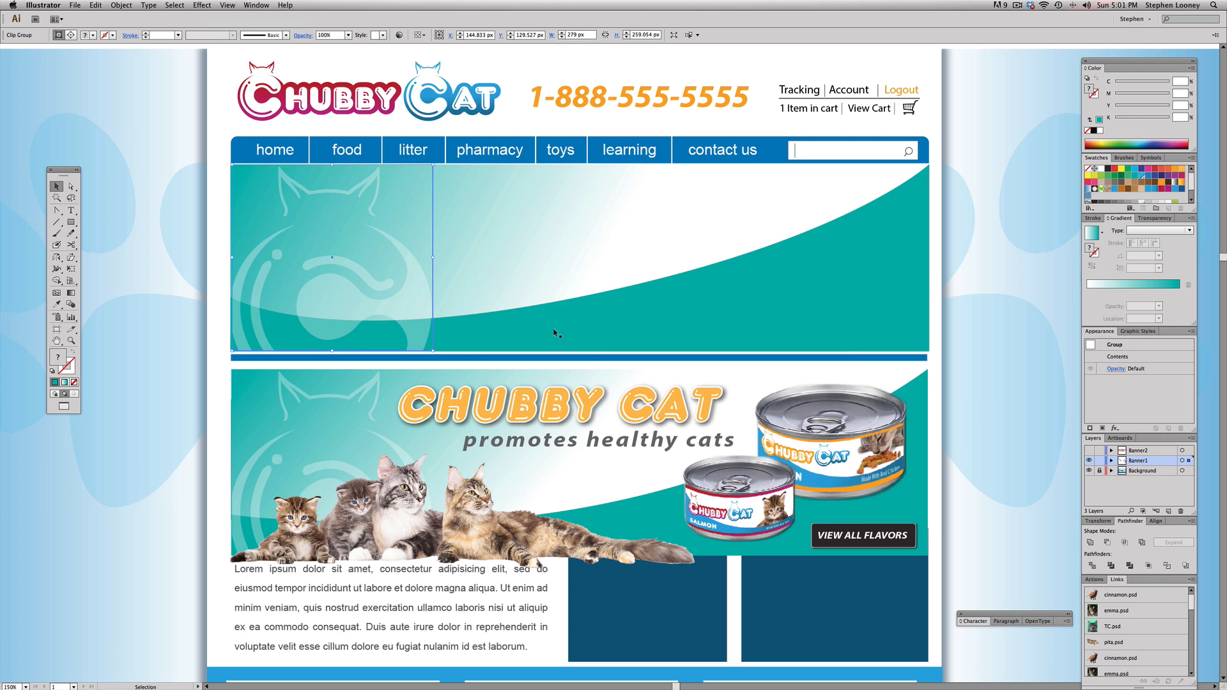
Step: Place the linked image cat2.psd from the Desktop into the layout and bring it to the front
{"action": "left_click", "coordinate": [154, 115]}
{"action": "left_click", "coordinate": [75, 5]}
{"action": "left_click", "coordinate": [87, 146]}
{"action": "left_click", "coordinate": [420, 257]}
{"action": "key", "text": "Down"}
{"action": "key", "text": "Down"}
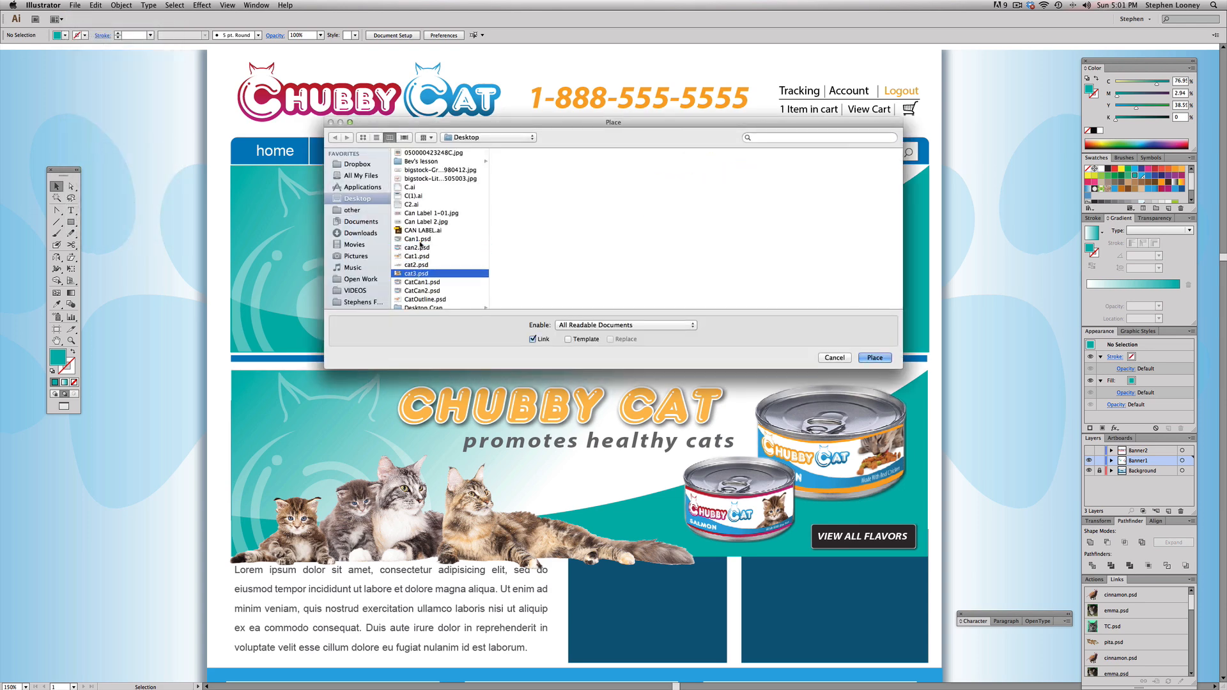
{"action": "key", "text": "Up"}
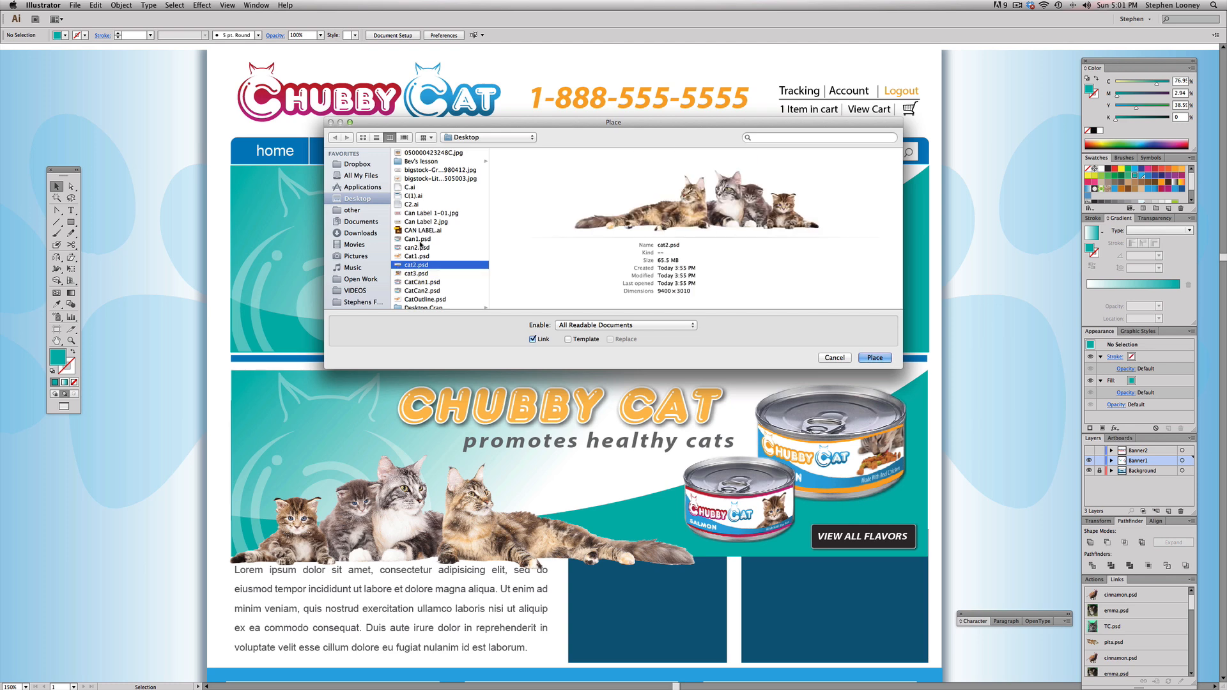
{"action": "left_click", "coordinate": [873, 358]}
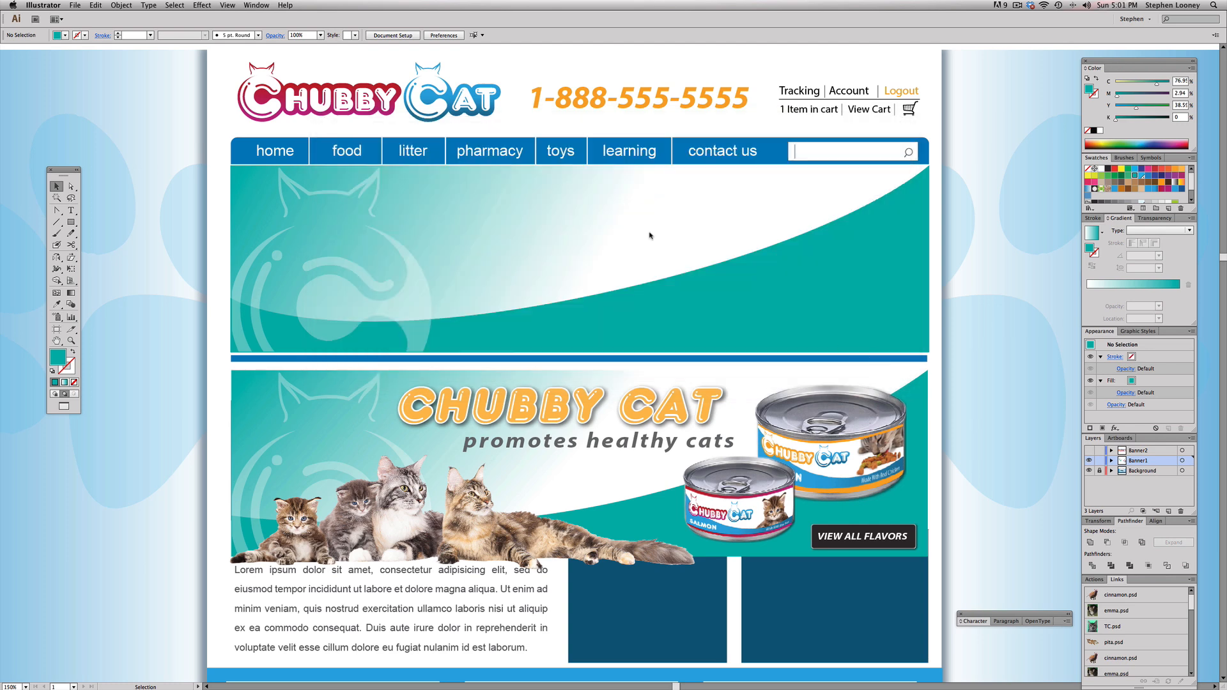
{"action": "left_click", "coordinate": [640, 235]}
{"action": "left_click", "coordinate": [120, 5]}
{"action": "mouse_move", "coordinate": [167, 28]}
{"action": "left_click", "coordinate": [255, 27]}
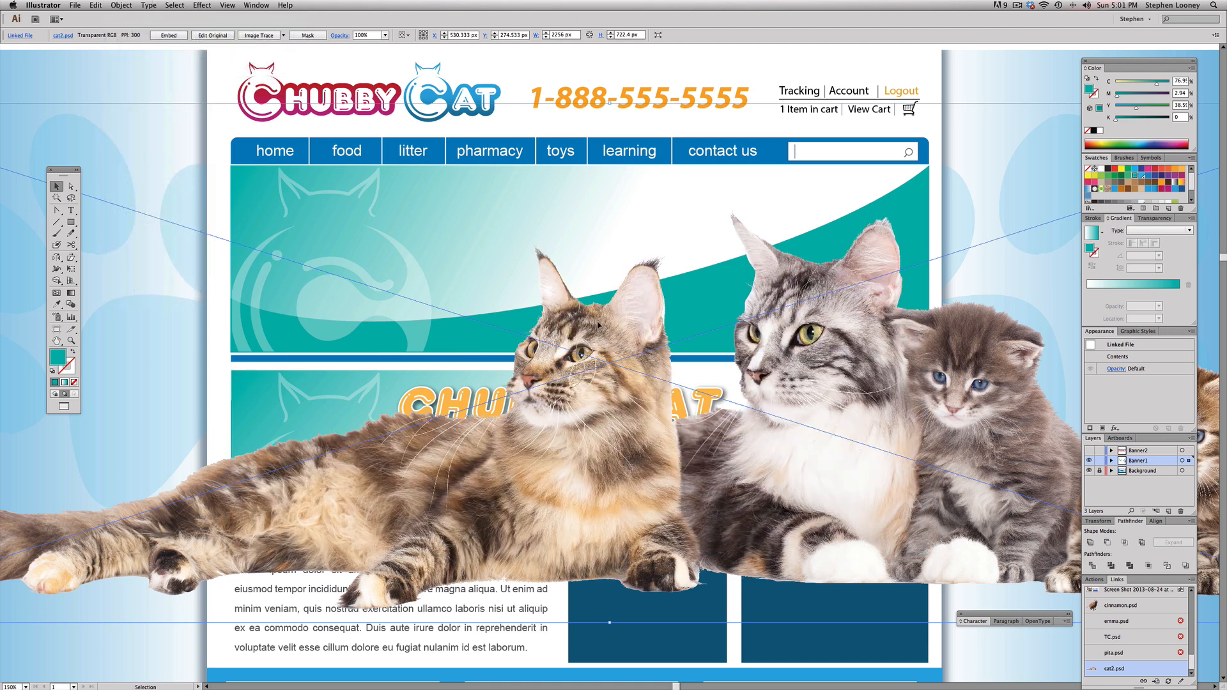
Step: Scale the placed cats down to about 657 by 210 px and reflect them horizontally so the kittens sit on the left
{"action": "key", "text": "super+minus"}
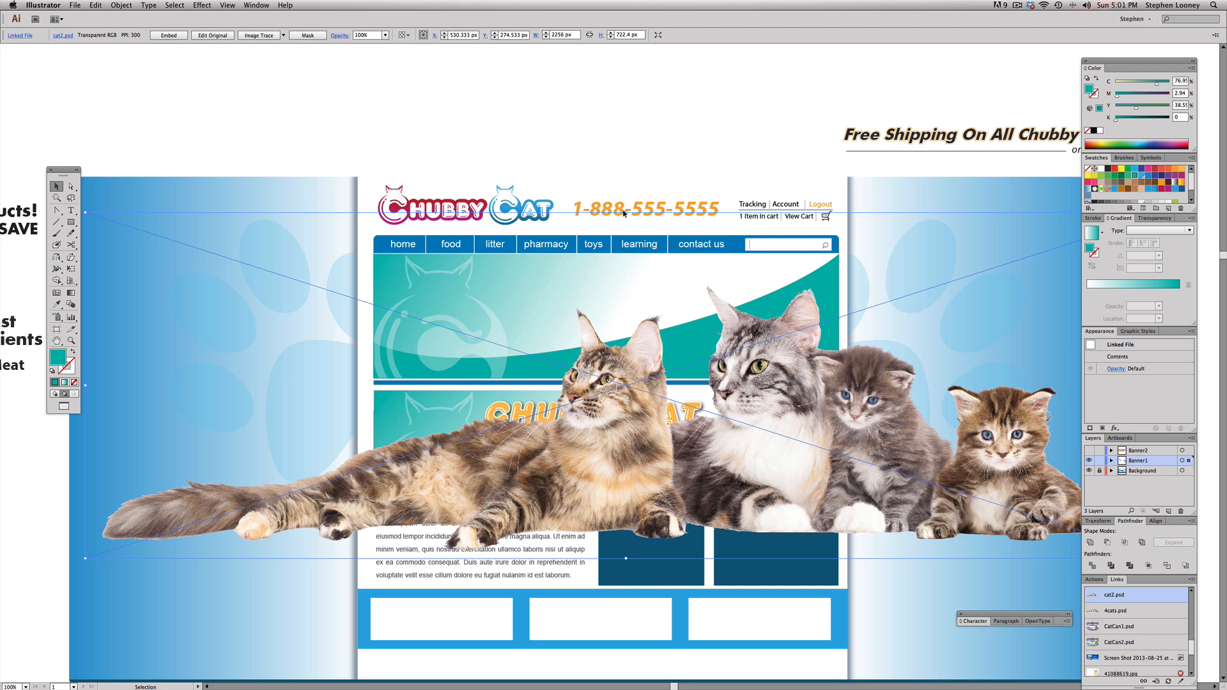
{"action": "left_click_drag", "start_coordinate": [626, 212], "coordinate": [626, 335]}
{"action": "left_click", "coordinate": [56, 258]}
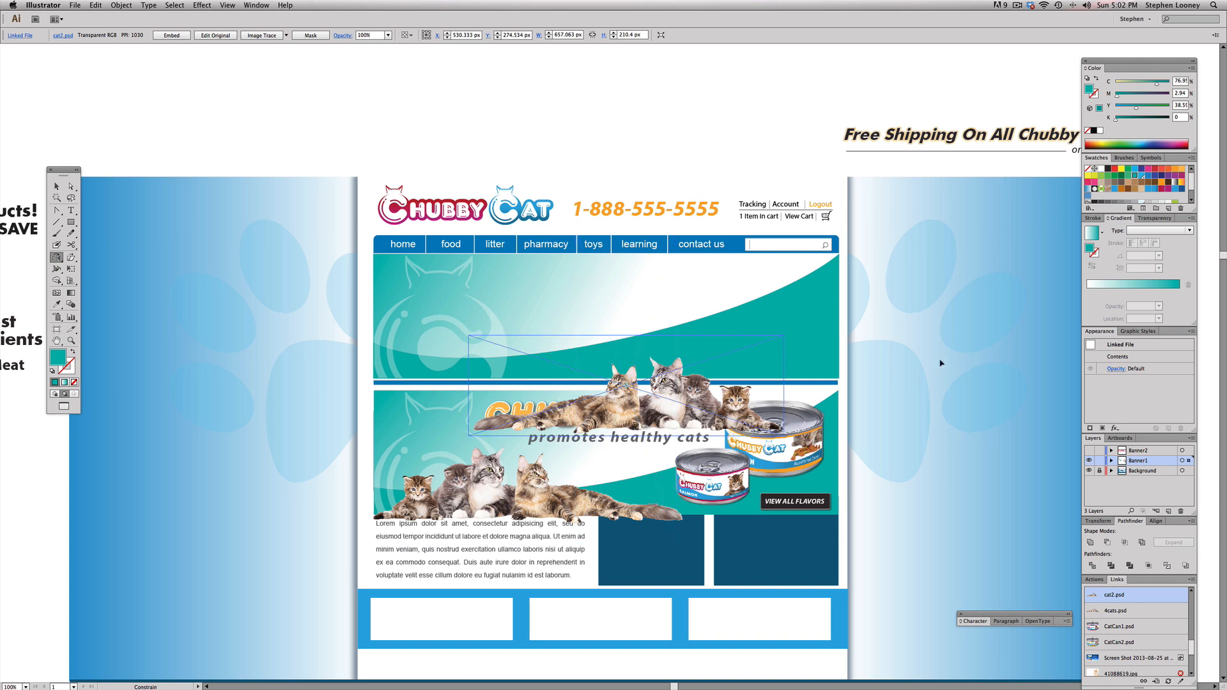
{"action": "left_click_drag", "start_coordinate": [941, 363], "coordinate": [941, 362]}
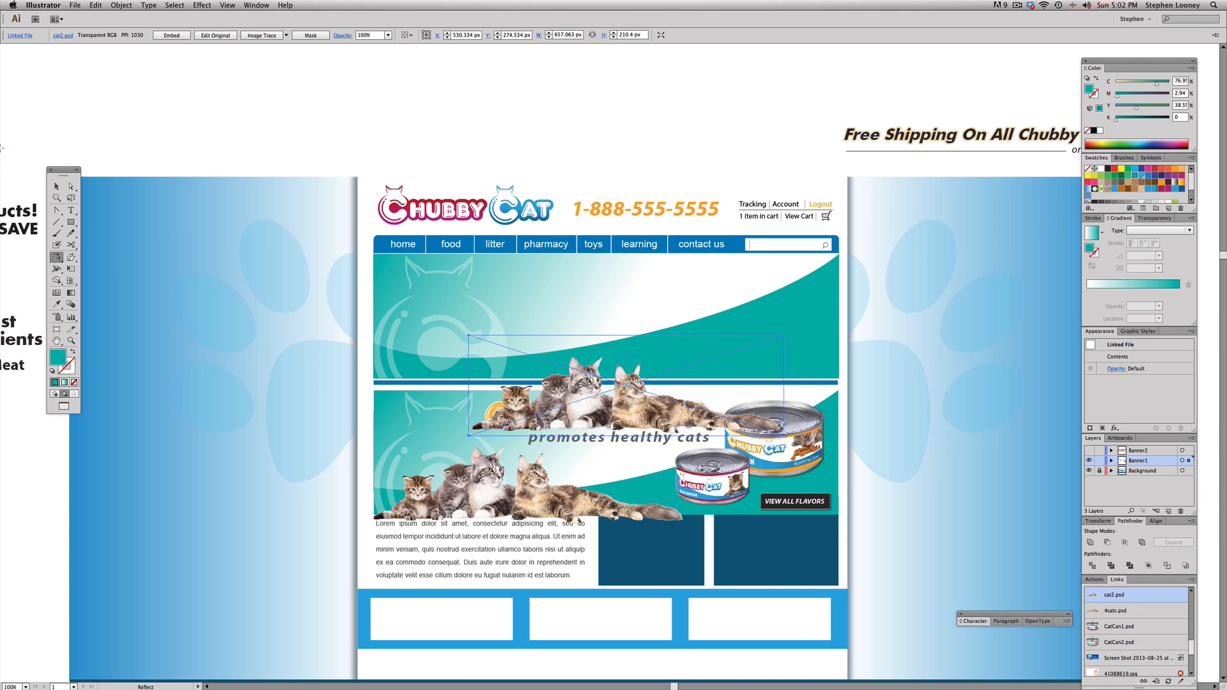
Step: Move the cats up onto the lower-left part of the new banner, their paws overlapping the blue bar
{"action": "left_click", "coordinate": [56, 186]}
{"action": "left_click_drag", "start_coordinate": [655, 411], "coordinate": [352, 383]}
{"action": "left_click", "coordinate": [563, 365], "text": "super"}
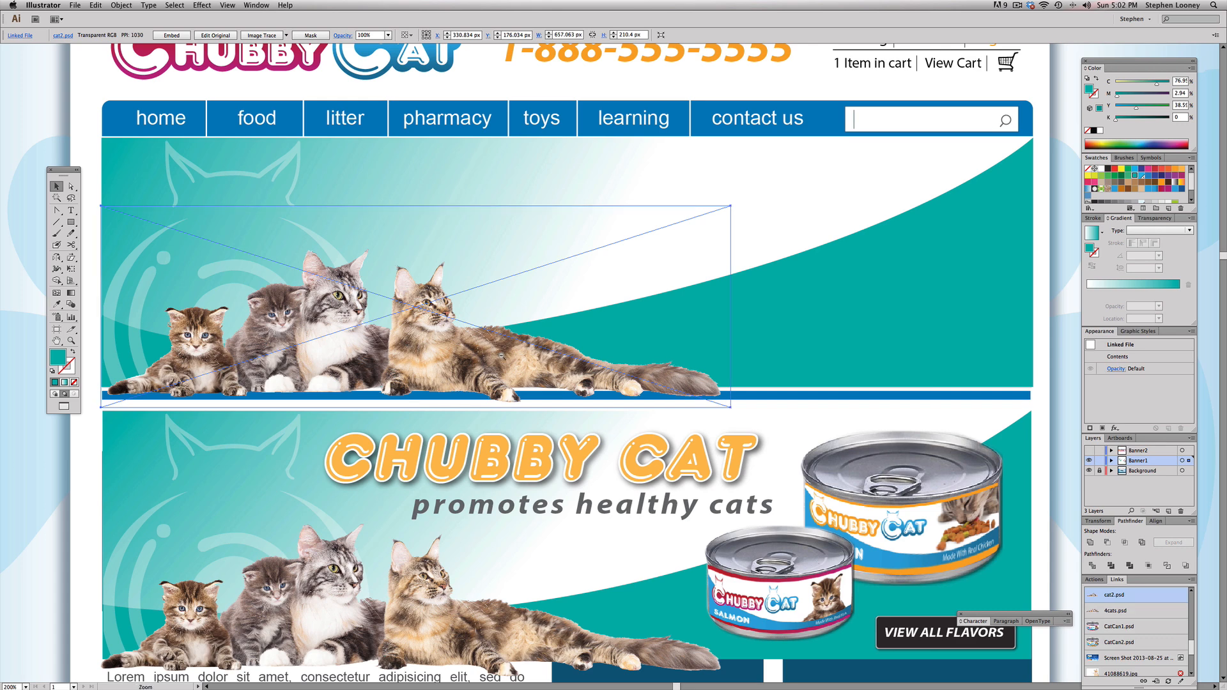
{"action": "key", "text": "super+minus"}
{"action": "left_click_drag", "start_coordinate": [626, 370], "coordinate": [530, 368]}
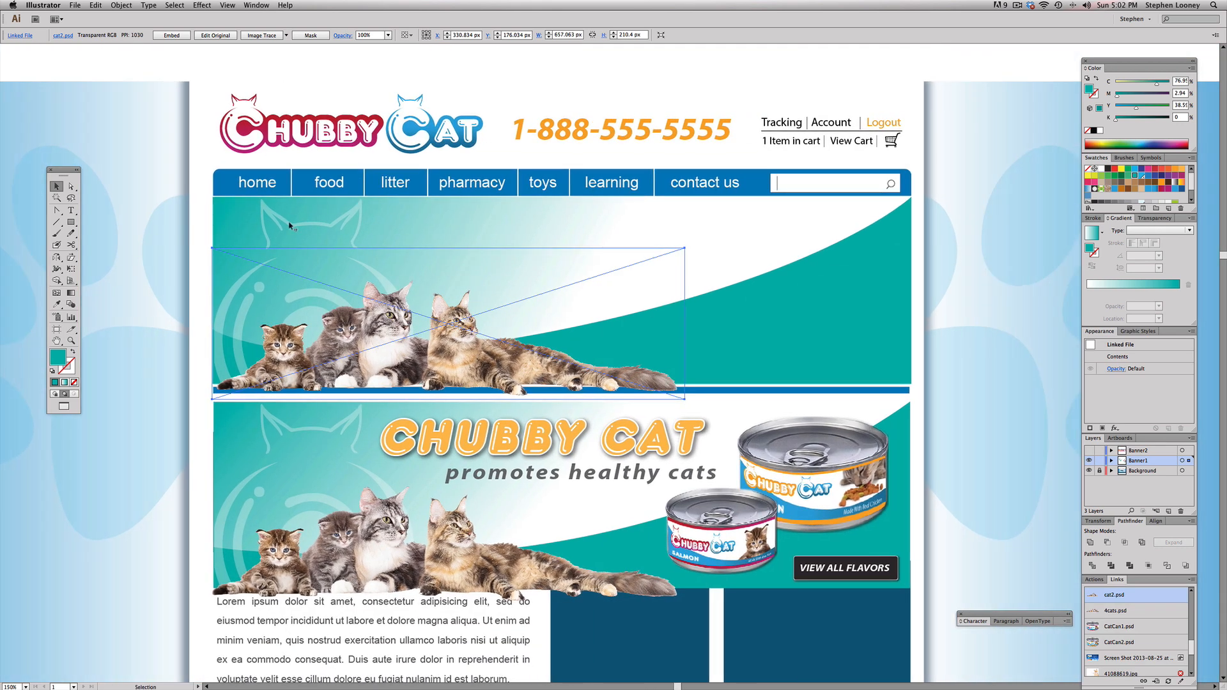
Step: Place the chicken can image Can1.psd, bring it to the front and move it over the new banner's upper-right corner
{"action": "left_click", "coordinate": [129, 71]}
{"action": "left_click", "coordinate": [76, 5]}
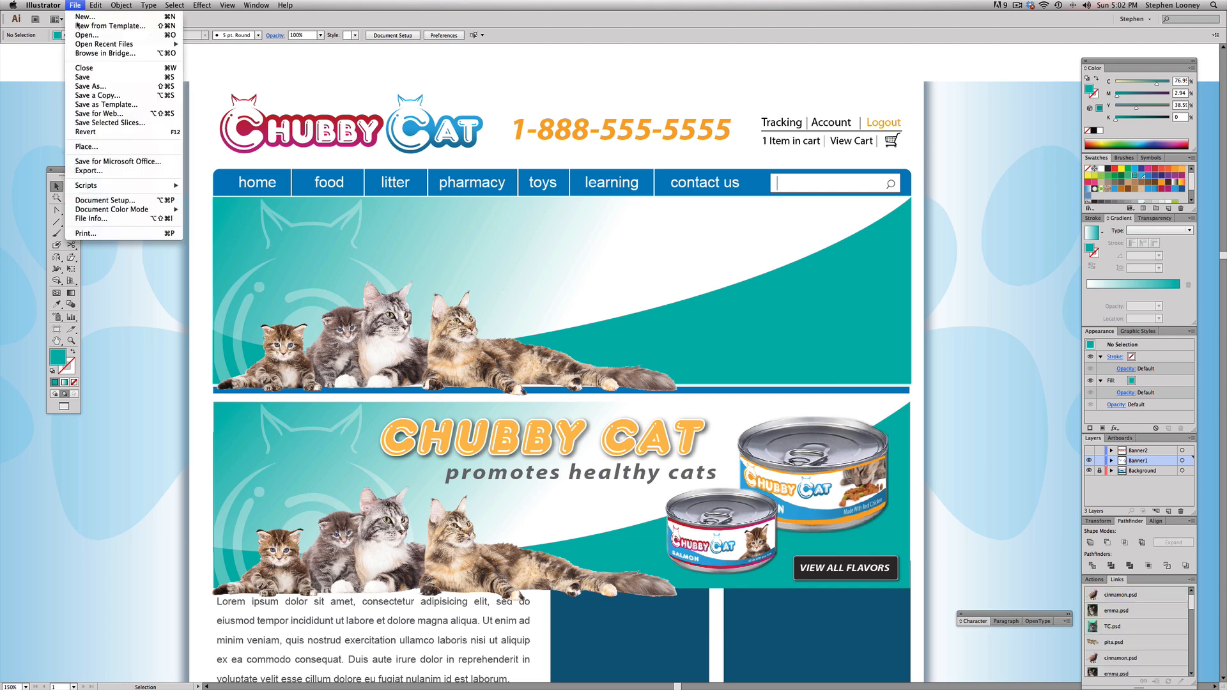
{"action": "left_click", "coordinate": [90, 154]}
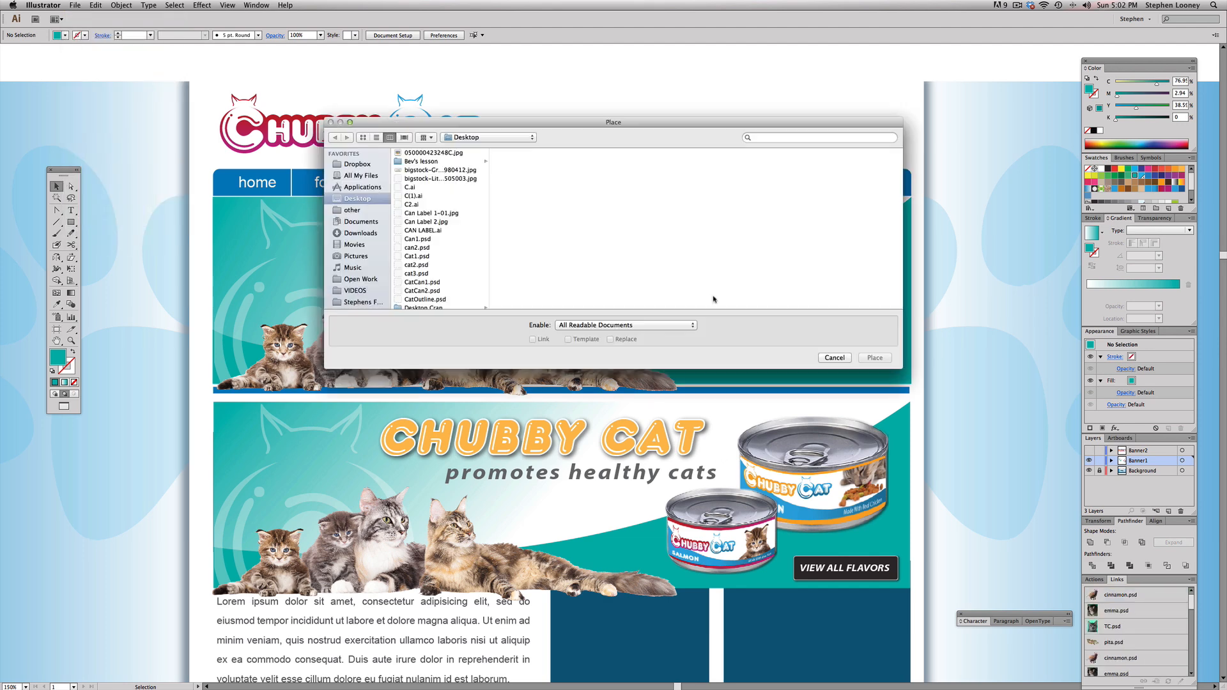
{"action": "left_click", "coordinate": [424, 240]}
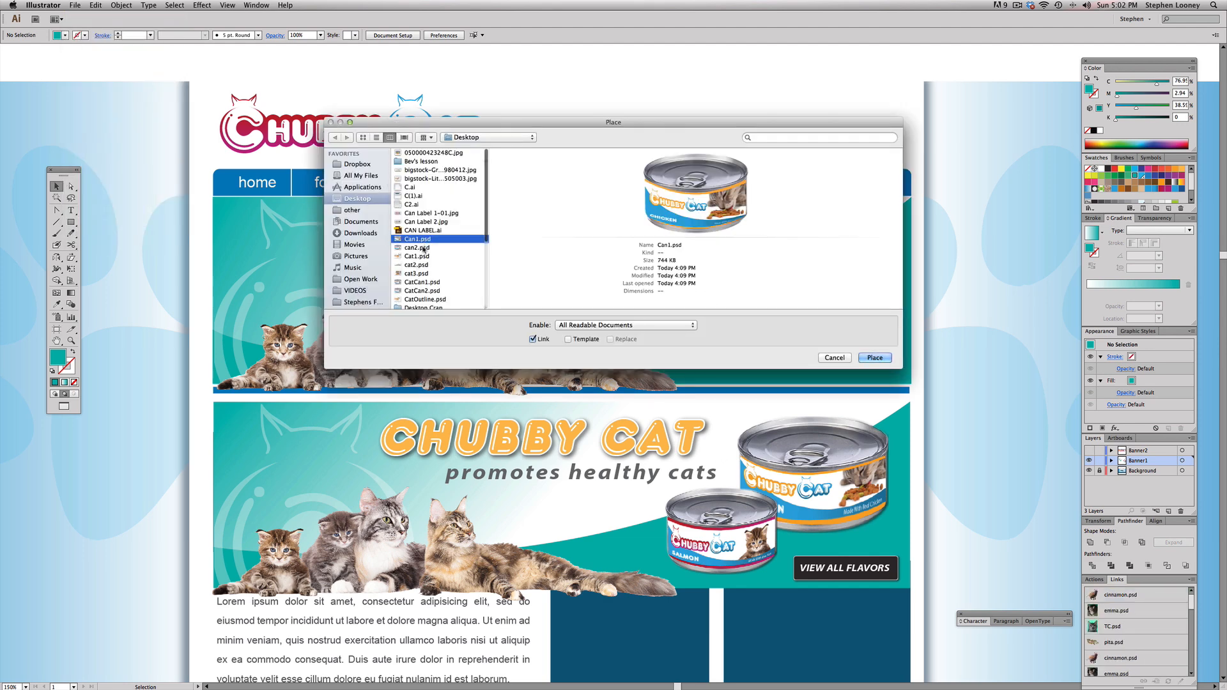
{"action": "left_click", "coordinate": [875, 357]}
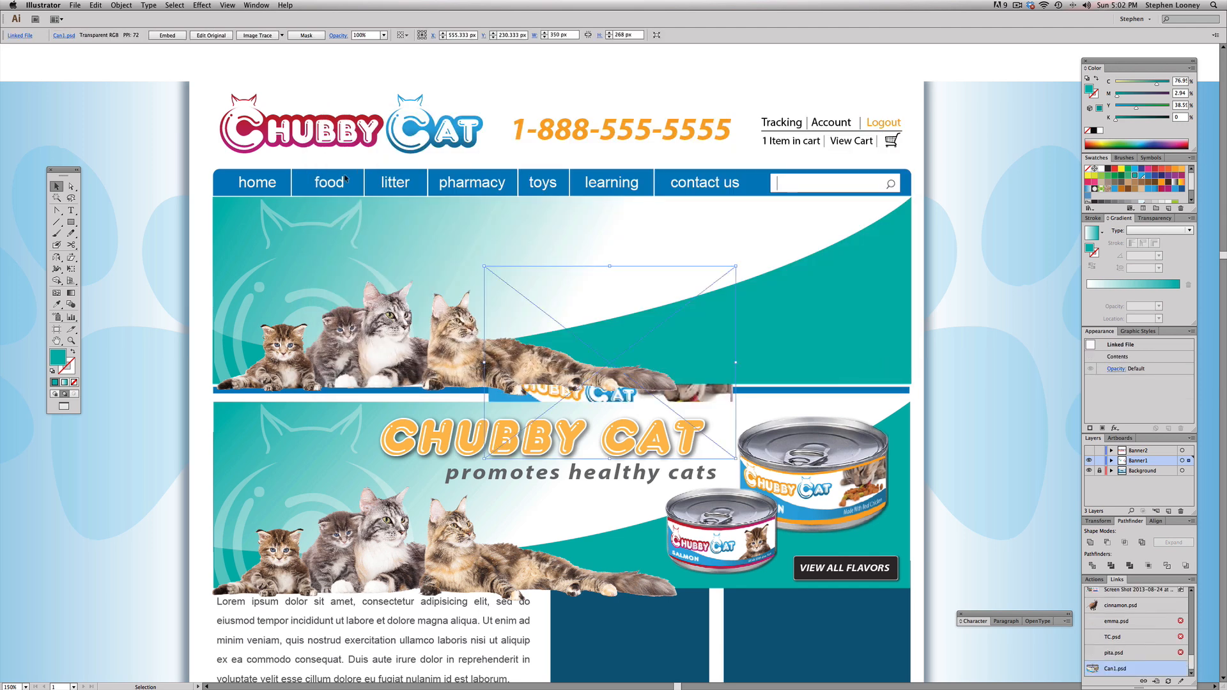
{"action": "left_click", "coordinate": [121, 5]}
{"action": "mouse_move", "coordinate": [141, 28]}
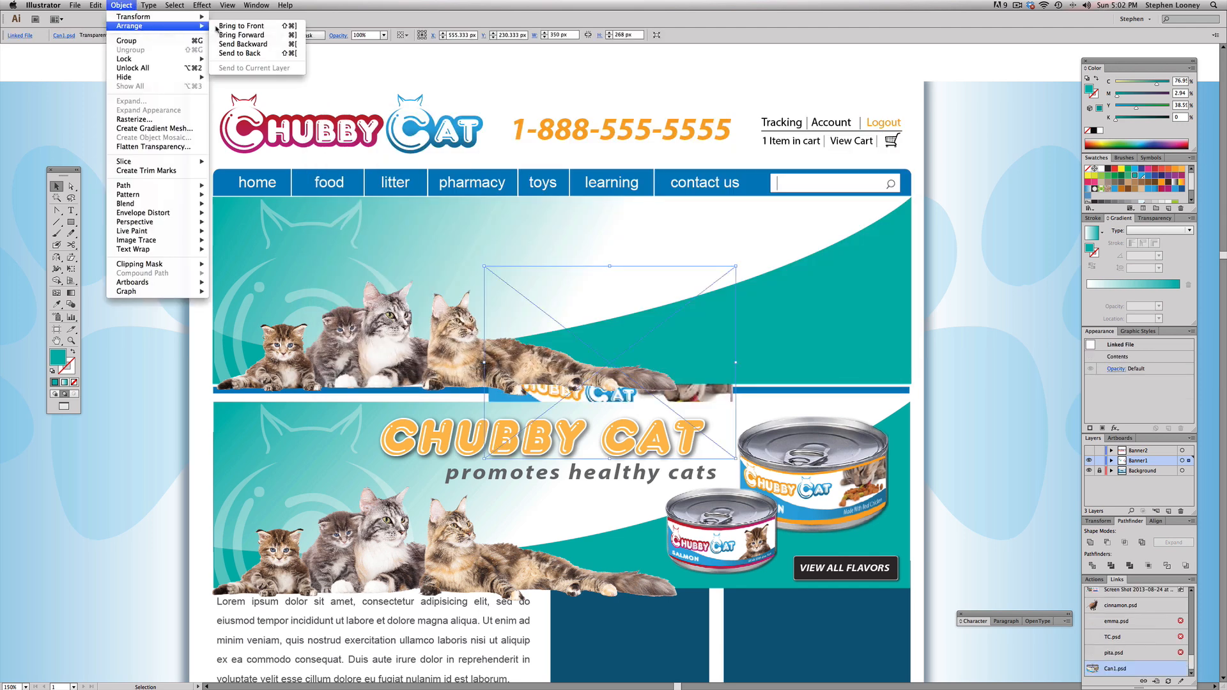
{"action": "left_click", "coordinate": [246, 28]}
{"action": "left_click_drag", "start_coordinate": [521, 368], "coordinate": [805, 221]}
Step: Place the salmon can image can2.psd from the Desktop and bring it to the front
{"action": "left_click", "coordinate": [682, 257]}
{"action": "left_click", "coordinate": [75, 5]}
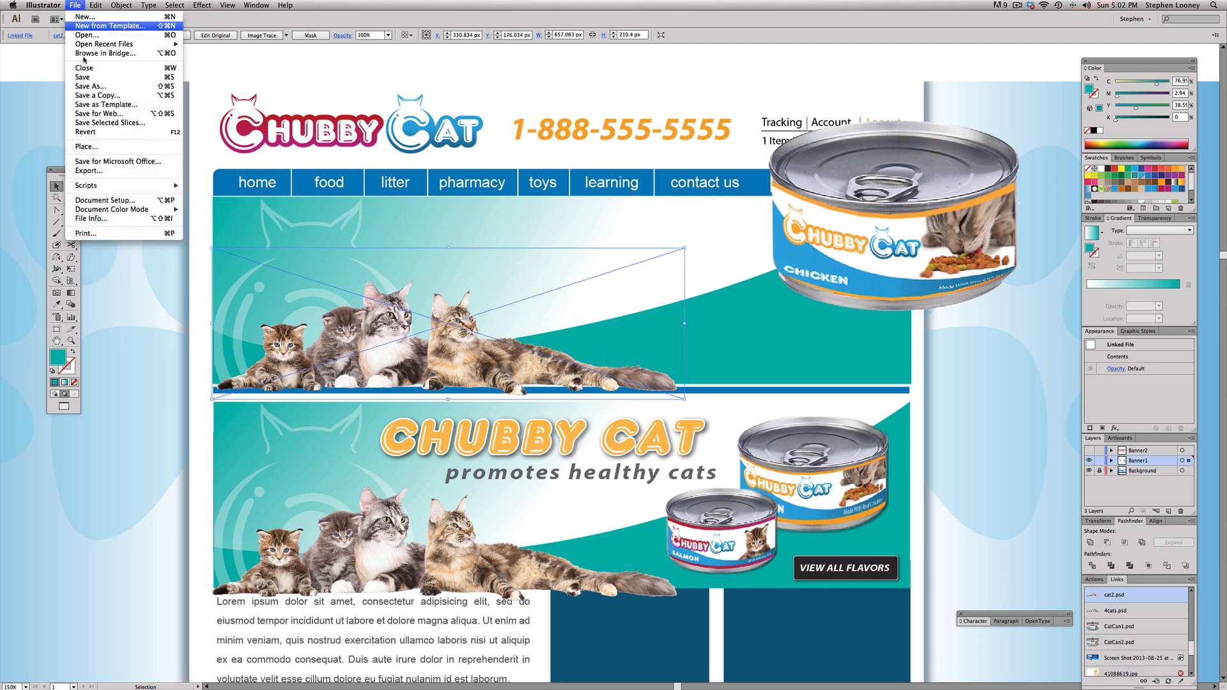
{"action": "left_click", "coordinate": [93, 149]}
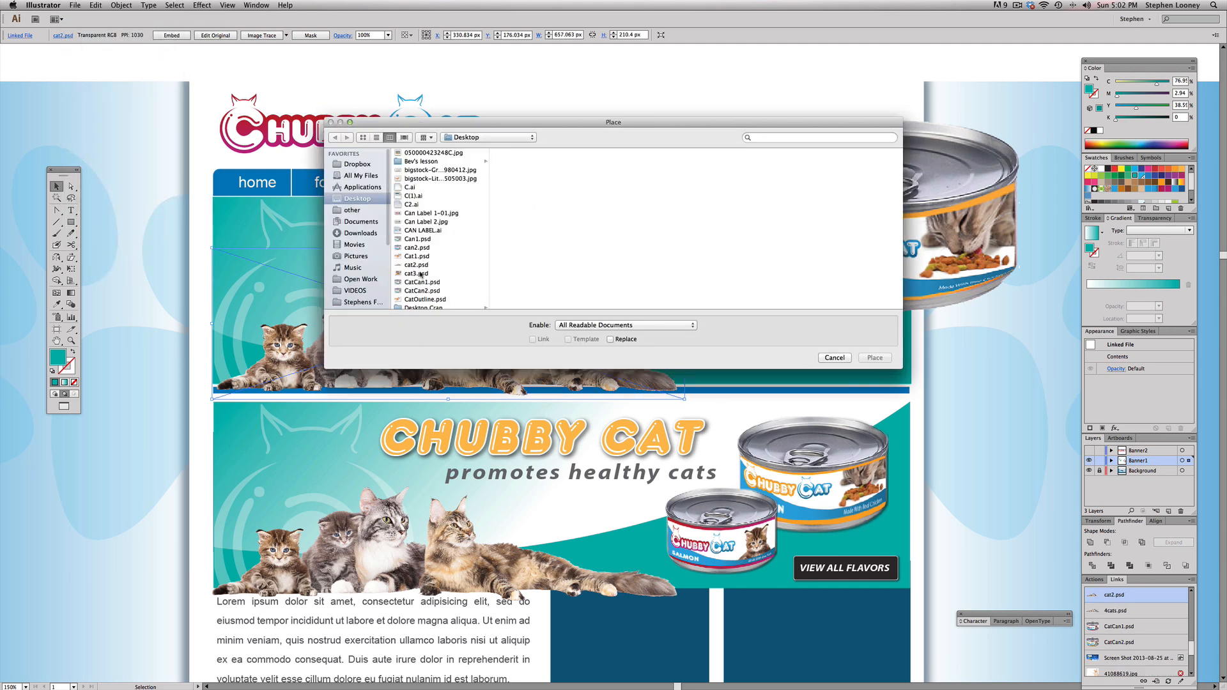
{"action": "double_click", "coordinate": [416, 248]}
{"action": "left_click", "coordinate": [484, 266]}
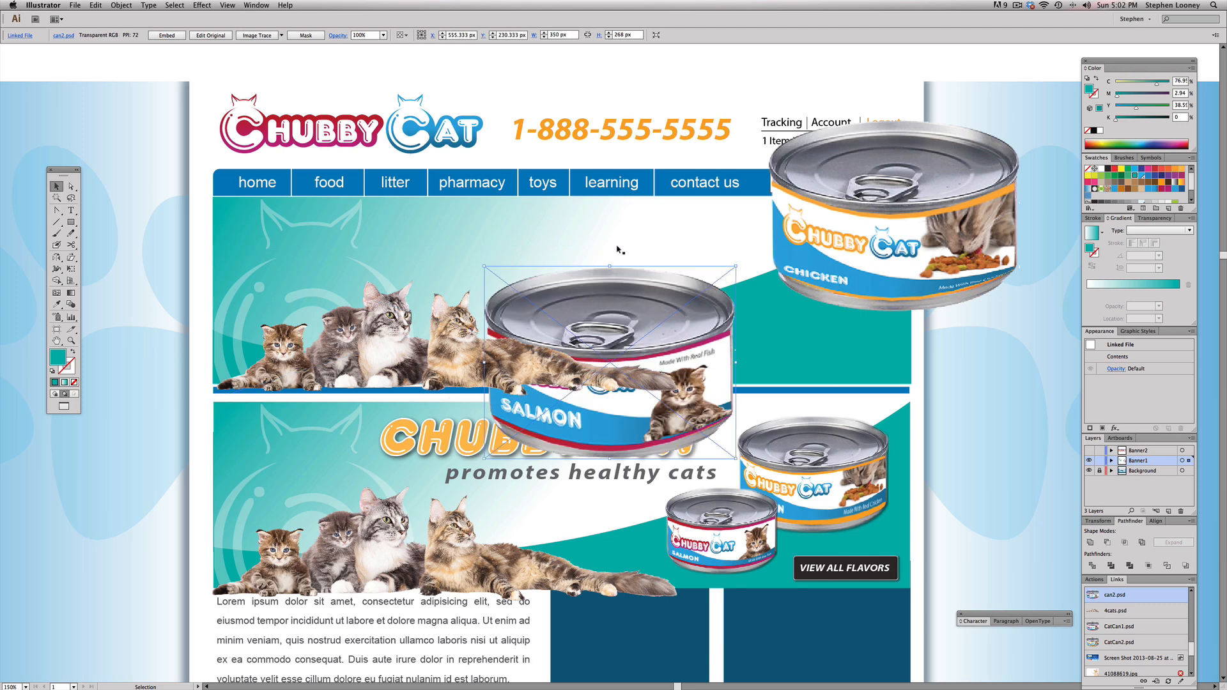
{"action": "left_click", "coordinate": [121, 5]}
{"action": "mouse_move", "coordinate": [127, 26]}
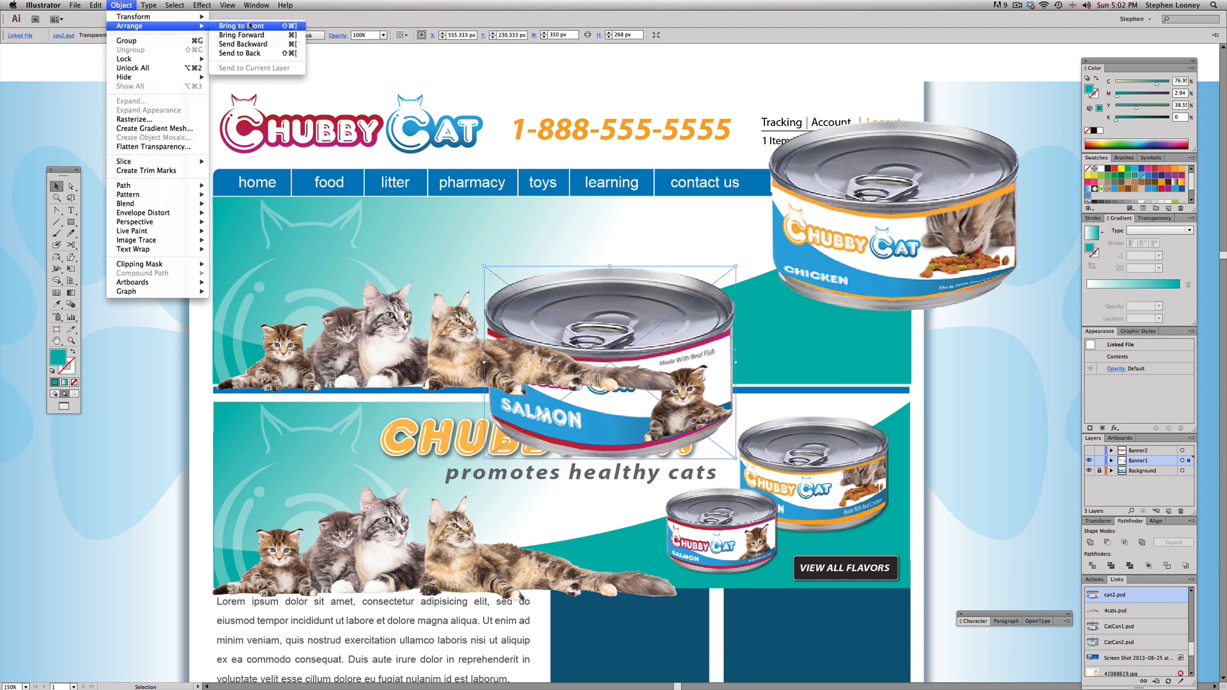
{"action": "left_click", "coordinate": [236, 26]}
Step: Shrink the salmon can to about 183 px wide and the chicken can to about 202 px, side by side on the new banner's right end
{"action": "left_click_drag", "start_coordinate": [734, 269], "coordinate": [752, 299]}
{"action": "left_click", "coordinate": [1016, 137]}
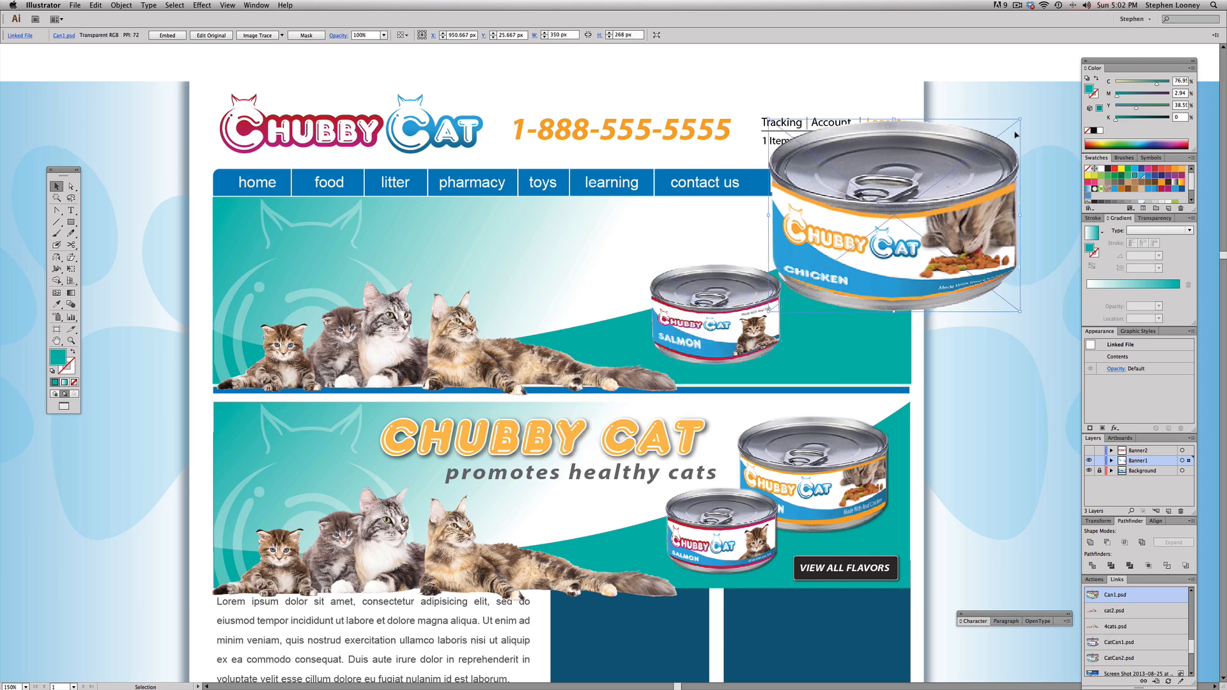
{"action": "left_click_drag", "start_coordinate": [1021, 119], "coordinate": [927, 191]}
{"action": "left_click_drag", "start_coordinate": [752, 317], "coordinate": [726, 317]}
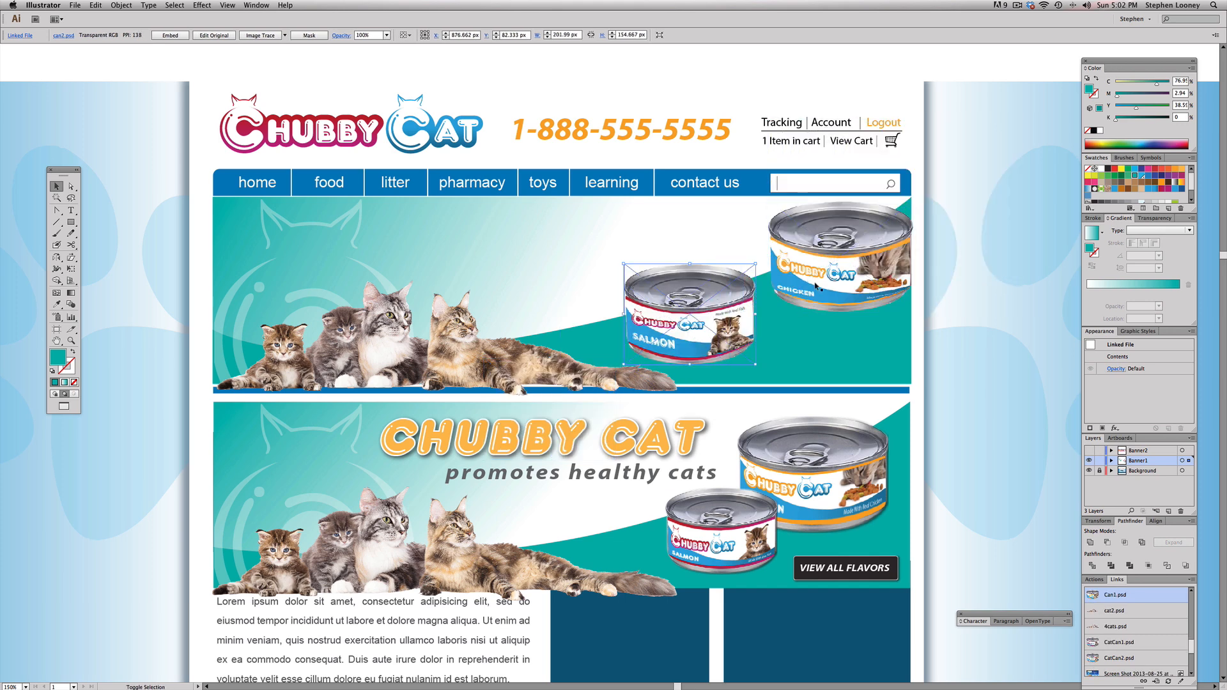
{"action": "mouse_move", "coordinate": [823, 280]}
{"action": "left_mouse_down"}
{"action": "mouse_move", "coordinate": [819, 348]}
{"action": "mouse_move", "coordinate": [820, 299]}
{"action": "left_mouse_up"}
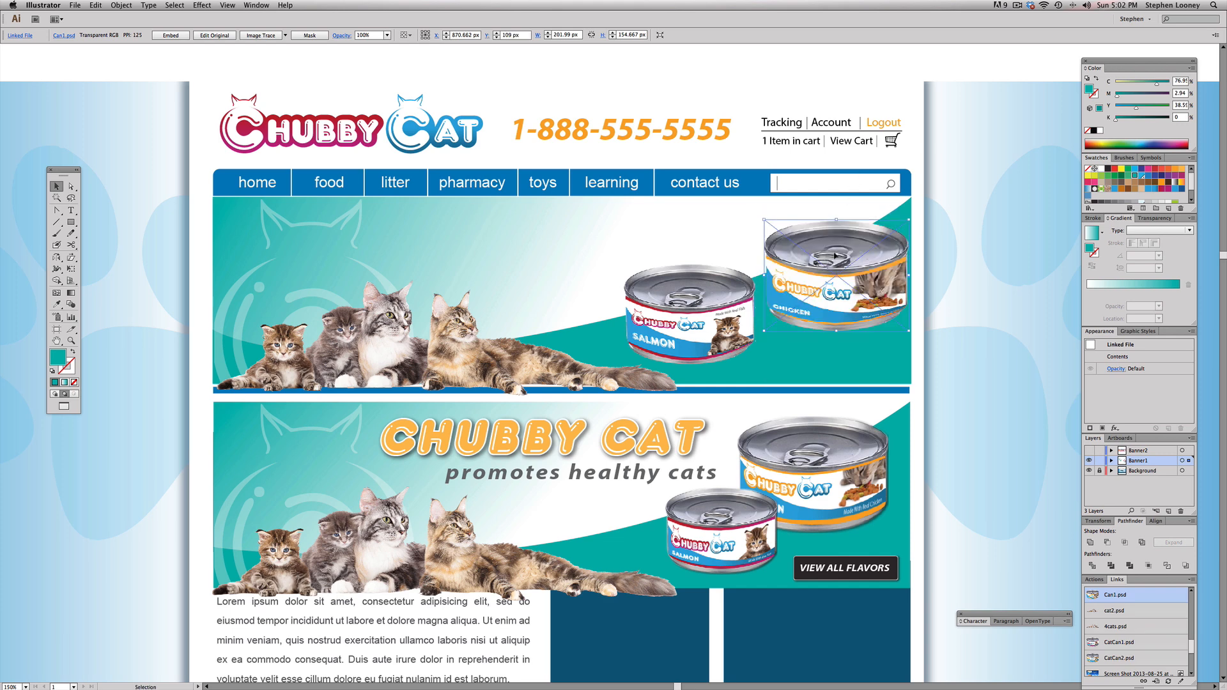
Step: Enlarge the chicken can to about 243 by 186 px, then overlap its lower-left edge with the salmon can reduced to about 173 px wide
{"action": "left_click_drag", "start_coordinate": [764, 220], "coordinate": [730, 198]}
{"action": "left_click_drag", "start_coordinate": [690, 307], "coordinate": [700, 309]}
{"action": "left_click_drag", "start_coordinate": [746, 346], "coordinate": [754, 346]}
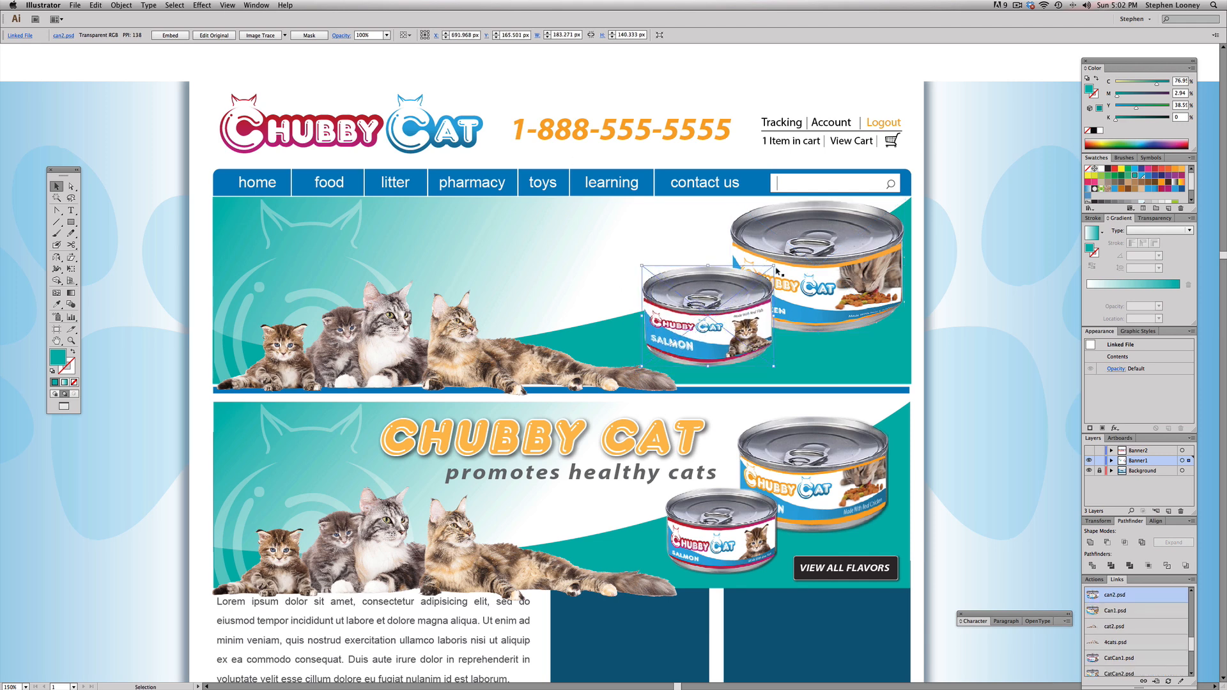
{"action": "left_click_drag", "start_coordinate": [773, 266], "coordinate": [765, 273]}
Step: Reduce the chicken can to about 224 by 172 px and the salmon can to about 165 by 126 px, keeping them overlapped
{"action": "left_click", "coordinate": [830, 275]}
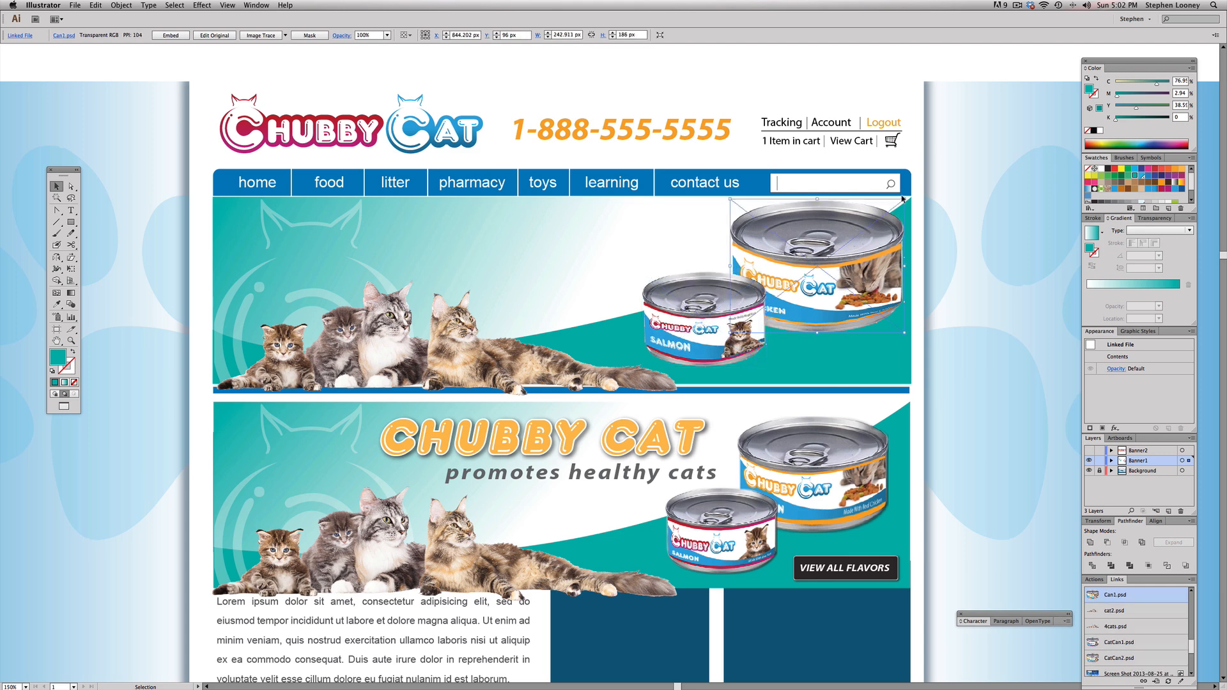
{"action": "left_click_drag", "start_coordinate": [904, 200], "coordinate": [890, 212]}
{"action": "left_click", "coordinate": [702, 326]}
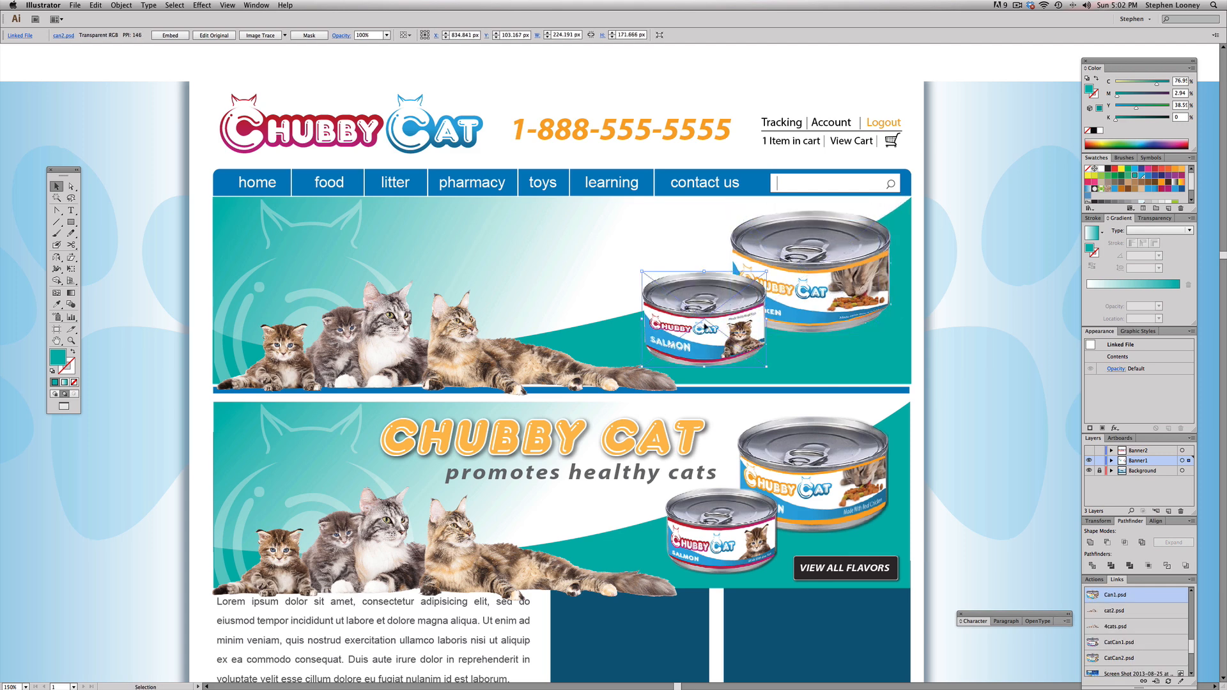
{"action": "left_click_drag", "start_coordinate": [701, 326], "coordinate": [698, 326]}
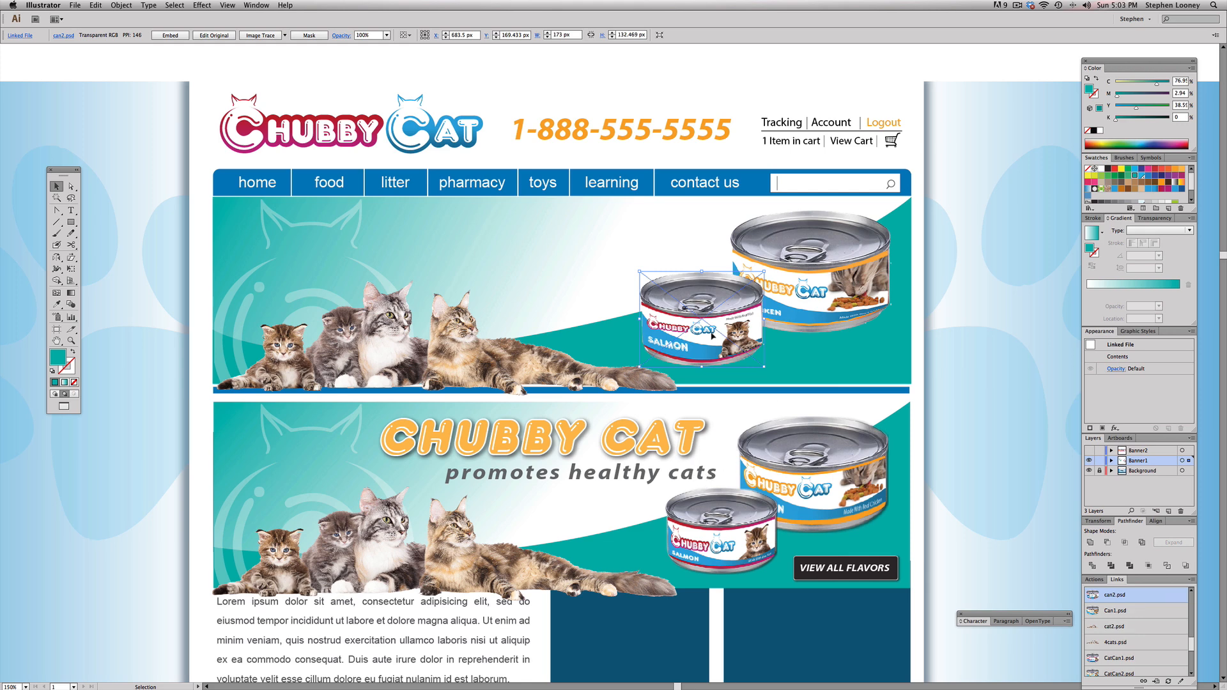
{"action": "left_click_drag", "start_coordinate": [640, 367], "coordinate": [646, 362]}
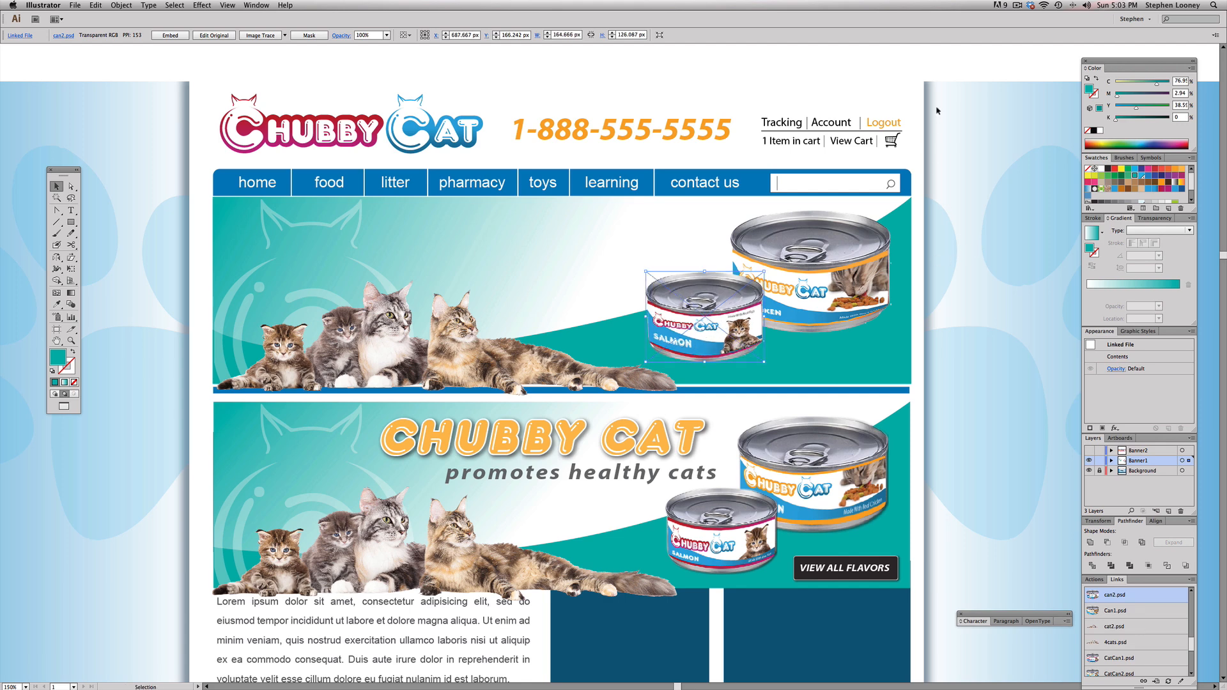
{"action": "left_click", "coordinate": [942, 78]}
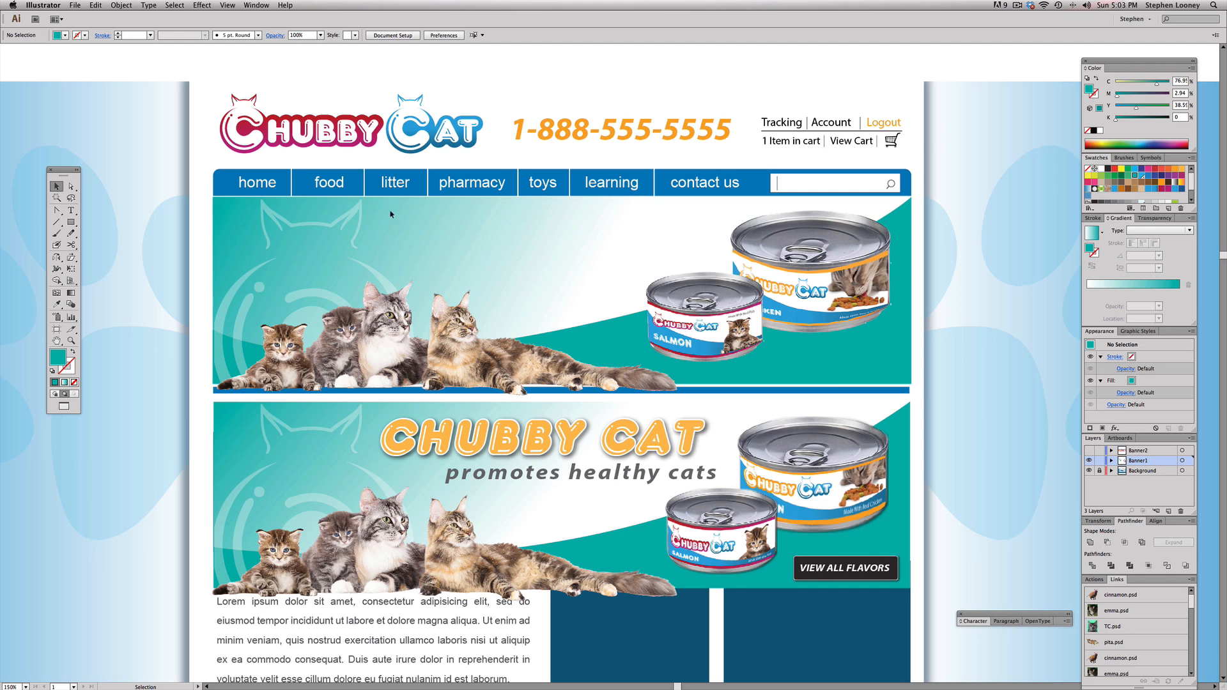
Step: Add the point text "chubby cat" above the cats on the new banner and bring it to the front
{"action": "left_click", "coordinate": [71, 211]}
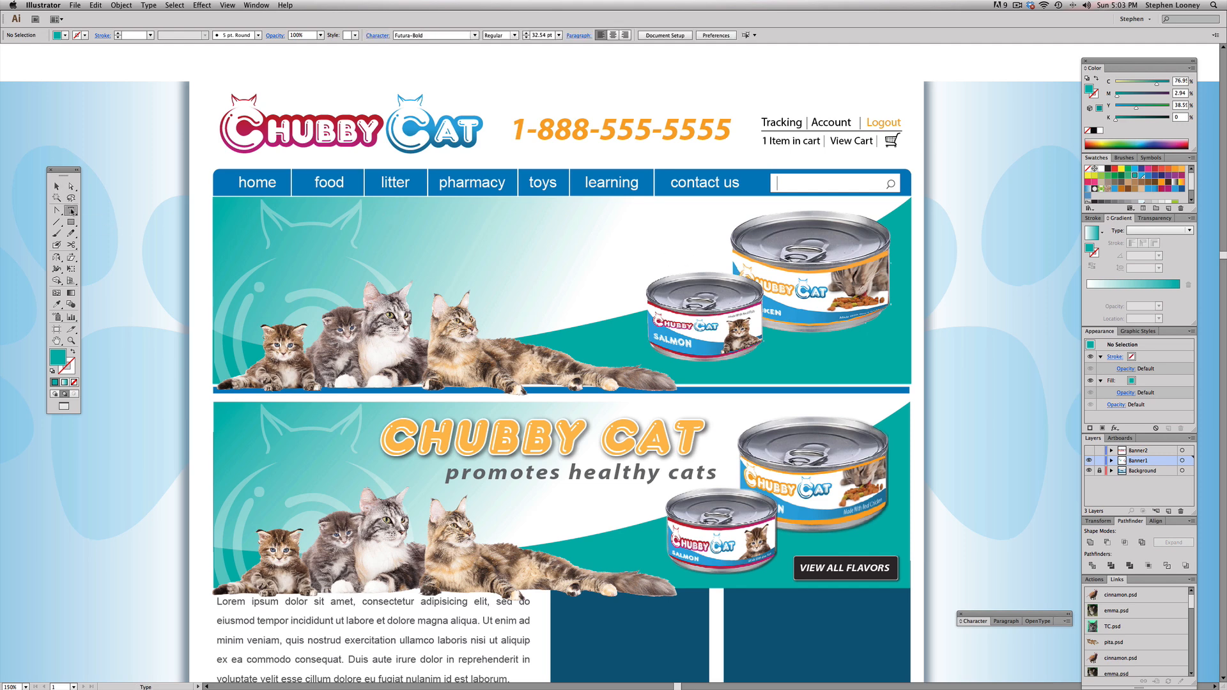
{"action": "left_click", "coordinate": [402, 232]}
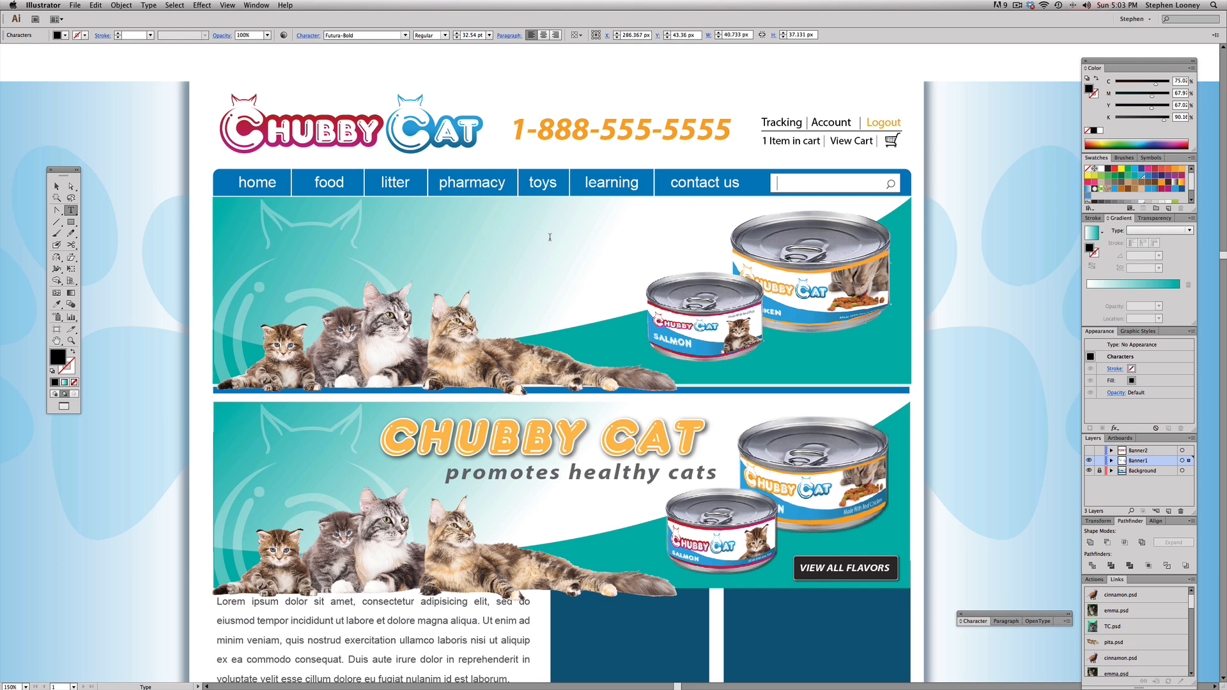
{"action": "key", "text": "Escape"}
{"action": "left_click", "coordinate": [121, 5]}
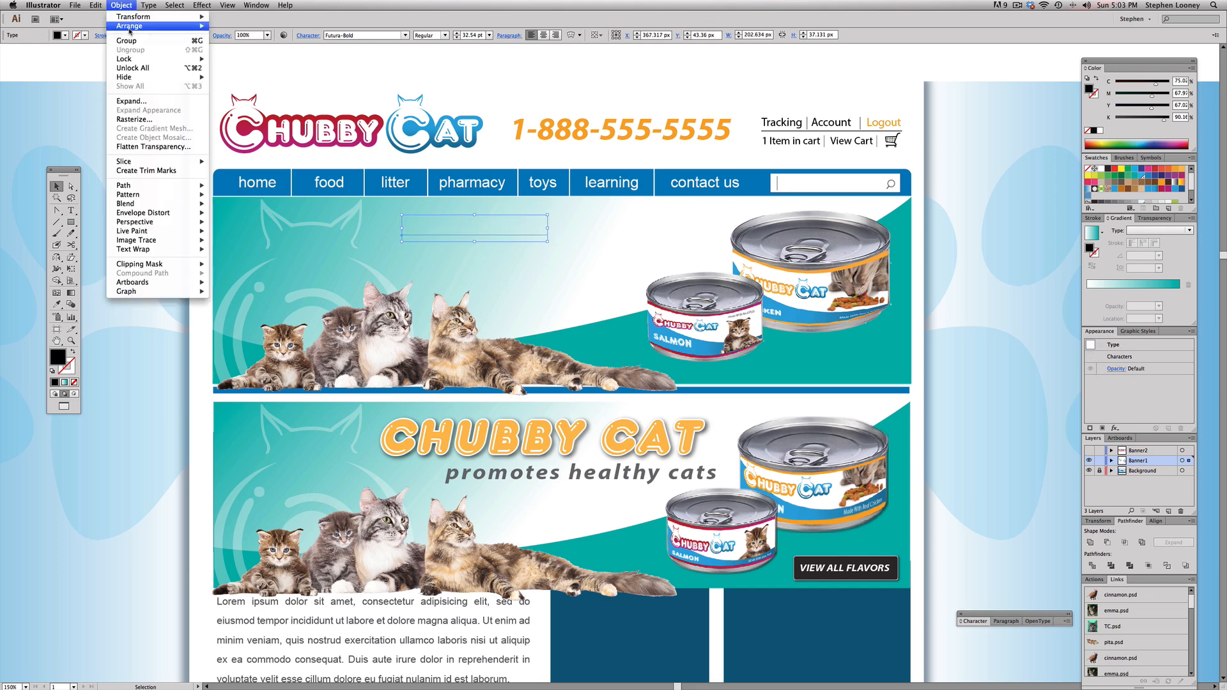
{"action": "mouse_move", "coordinate": [131, 26]}
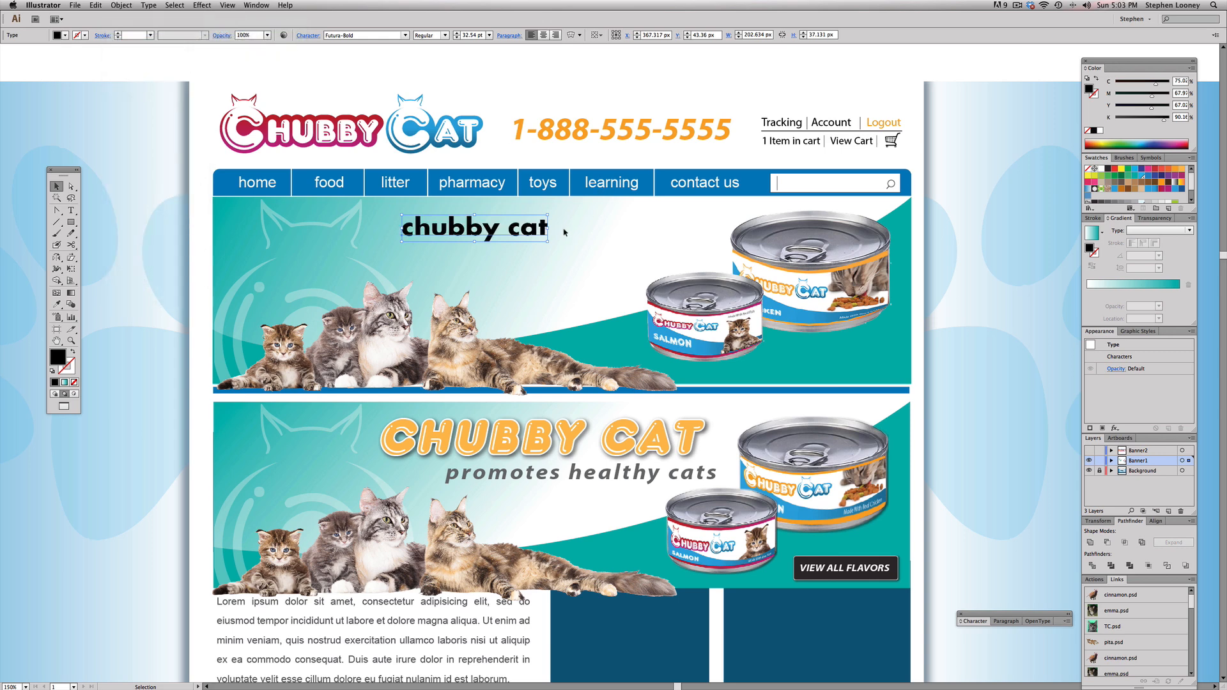
Step: Set the headline's font to Frankfurt and enlarge it to about 87 pt, positioned between the faint cat logo and the chicken can
{"action": "left_click", "coordinate": [326, 35]}
{"action": "type", "text": "Frankfurt"}
{"action": "key", "text": "Return"}
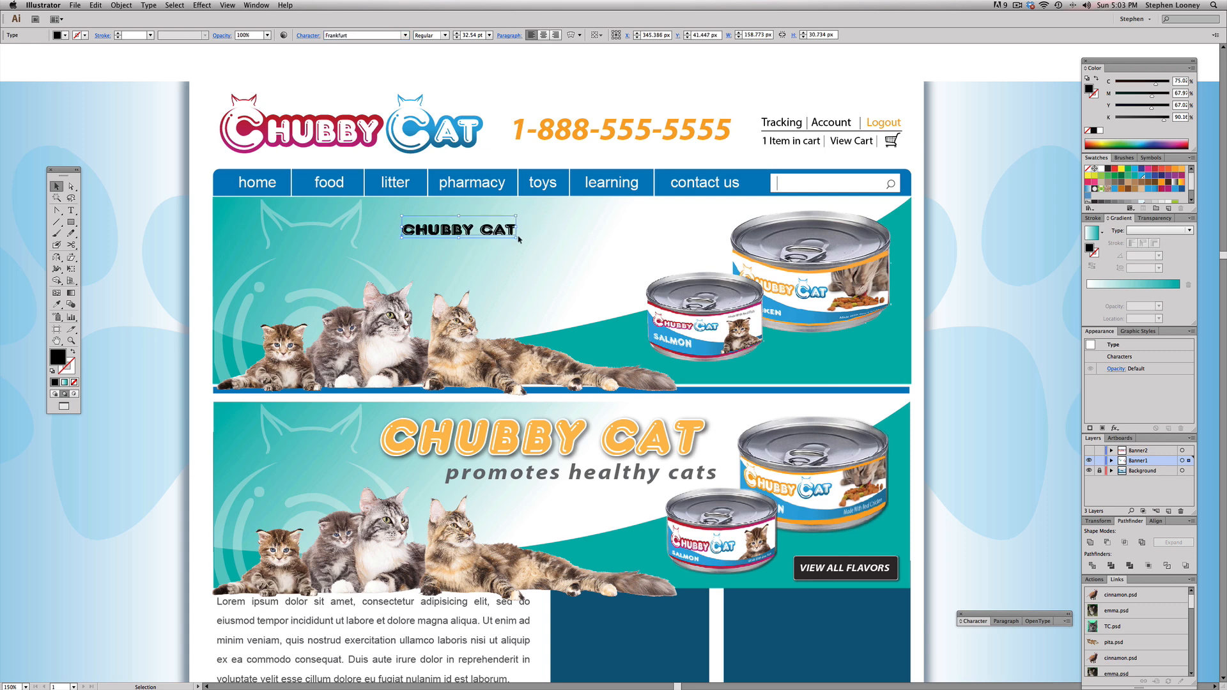
{"action": "left_click_drag", "start_coordinate": [518, 238], "coordinate": [688, 270]}
{"action": "left_click_drag", "start_coordinate": [599, 251], "coordinate": [591, 245]}
{"action": "left_click_drag", "start_coordinate": [681, 210], "coordinate": [699, 206]}
{"action": "left_click_drag", "start_coordinate": [649, 238], "coordinate": [646, 237]}
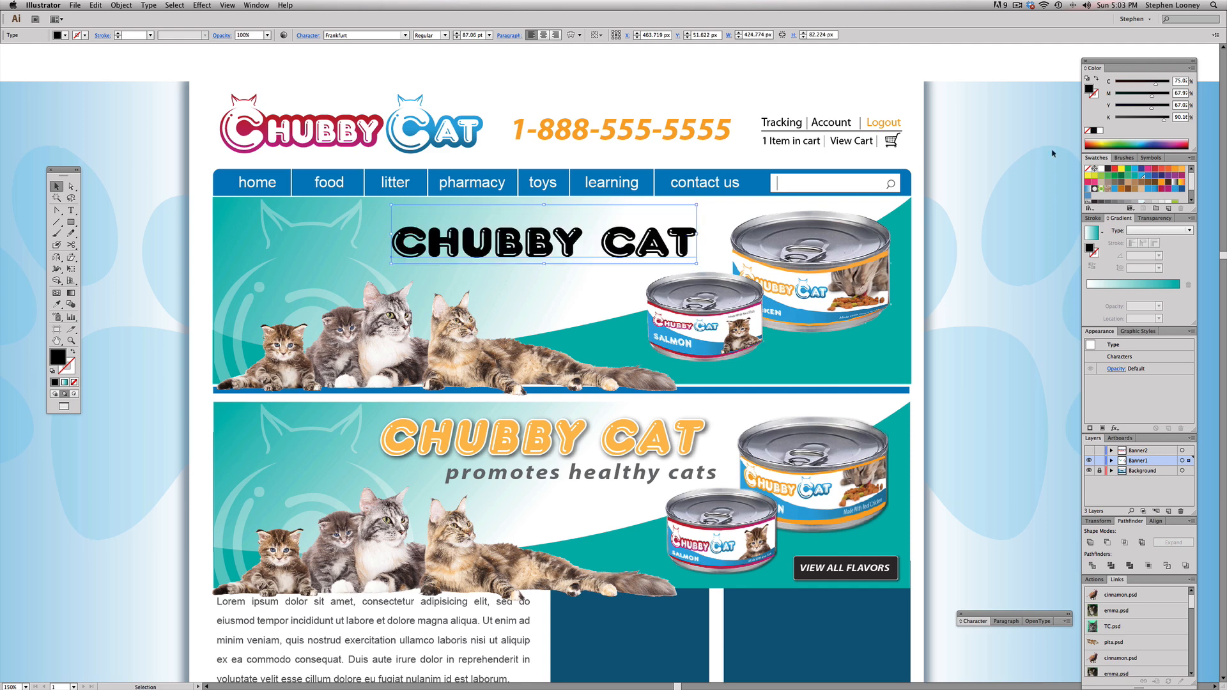
Step: Fill the new CHUBBY CAT headline with the light orange swatch
{"action": "left_click", "coordinate": [1181, 170]}
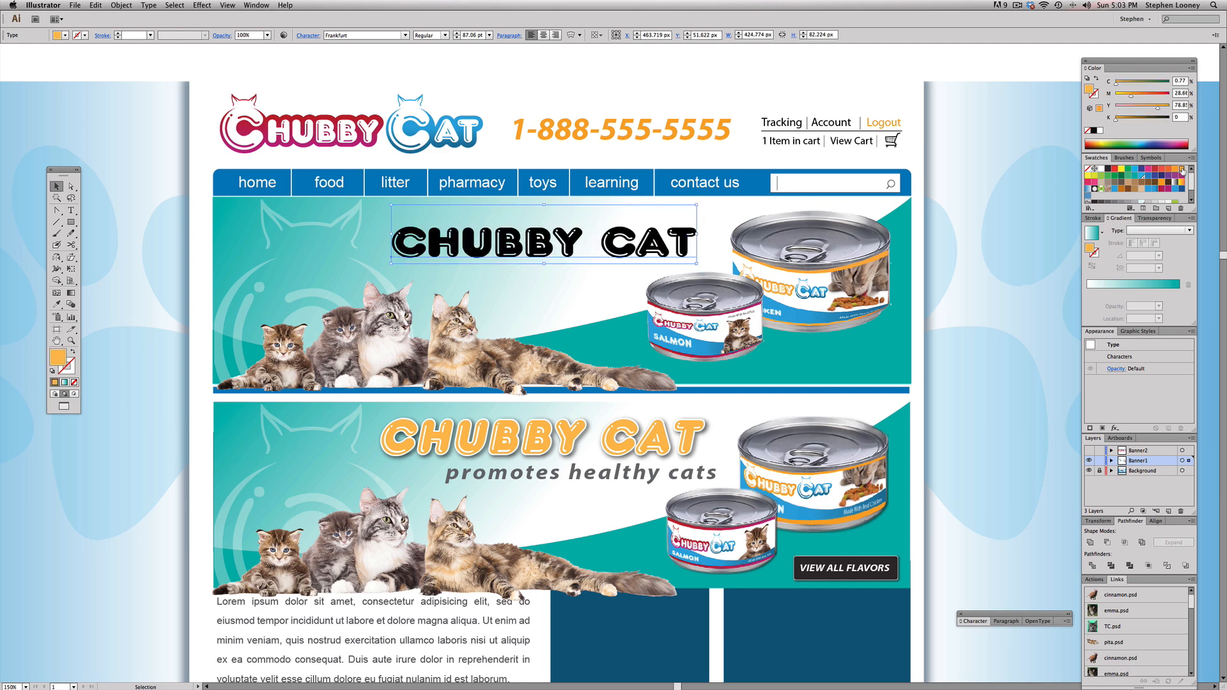
{"action": "key", "text": "a"}
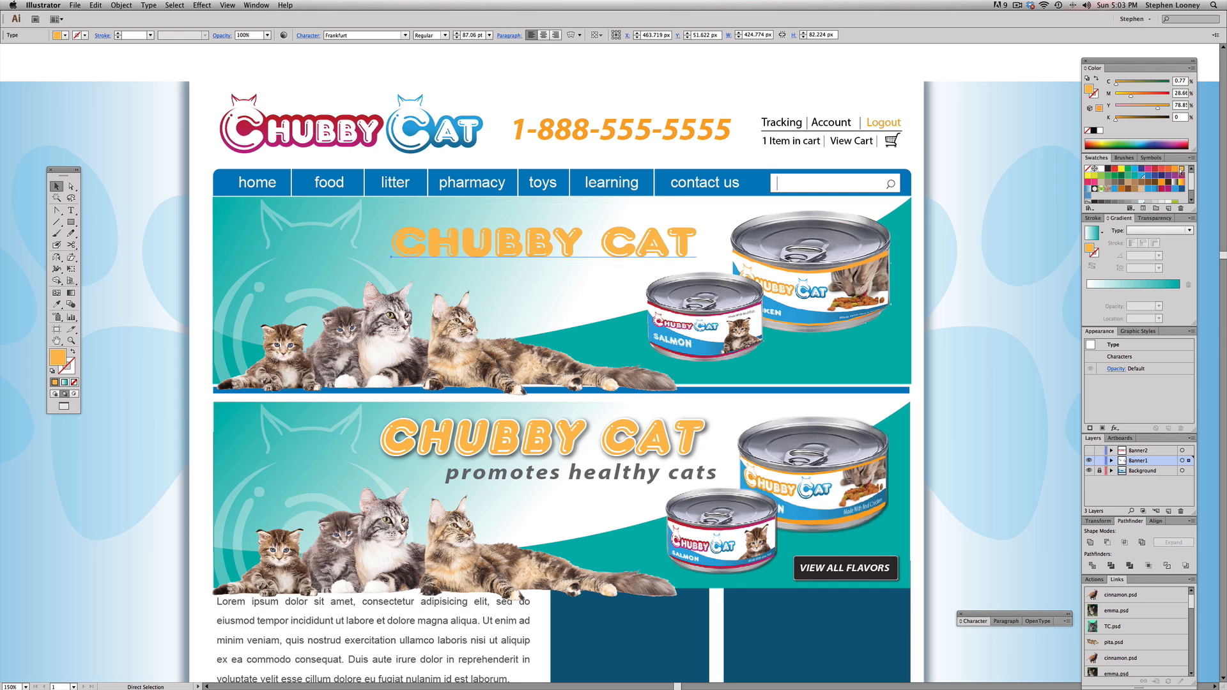
Step: Give the CHUBBY CAT headline a white 3 pt stroke
{"action": "key", "text": "v"}
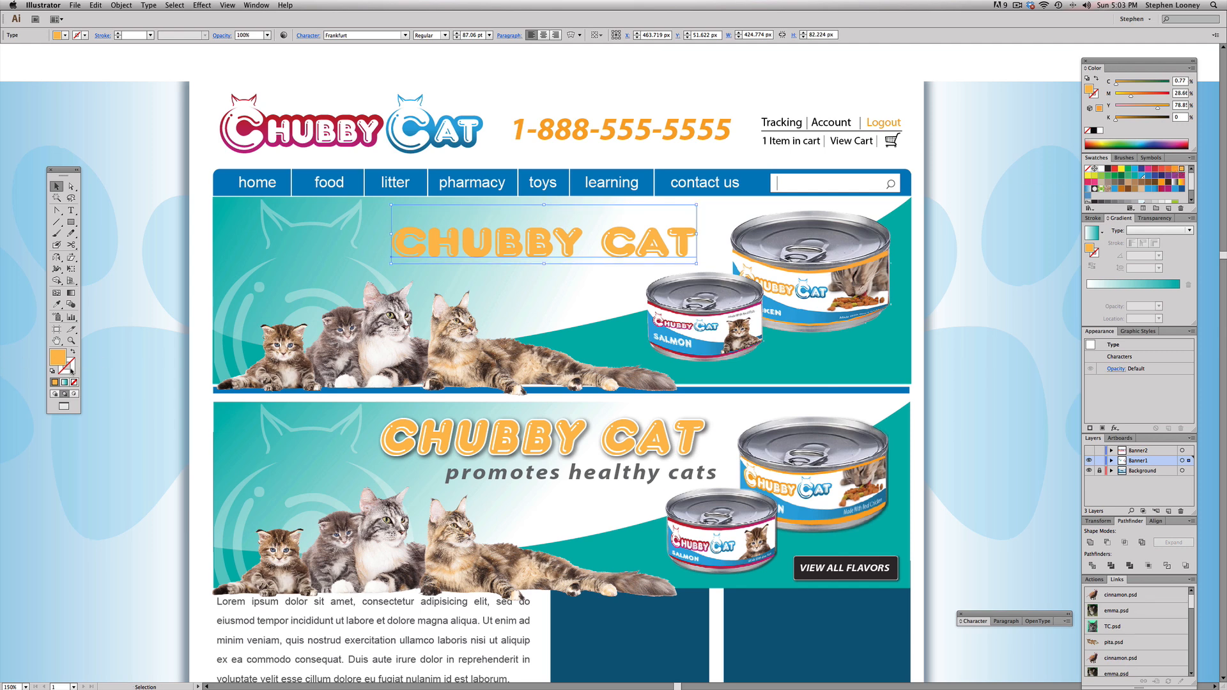
{"action": "left_click", "coordinate": [68, 367]}
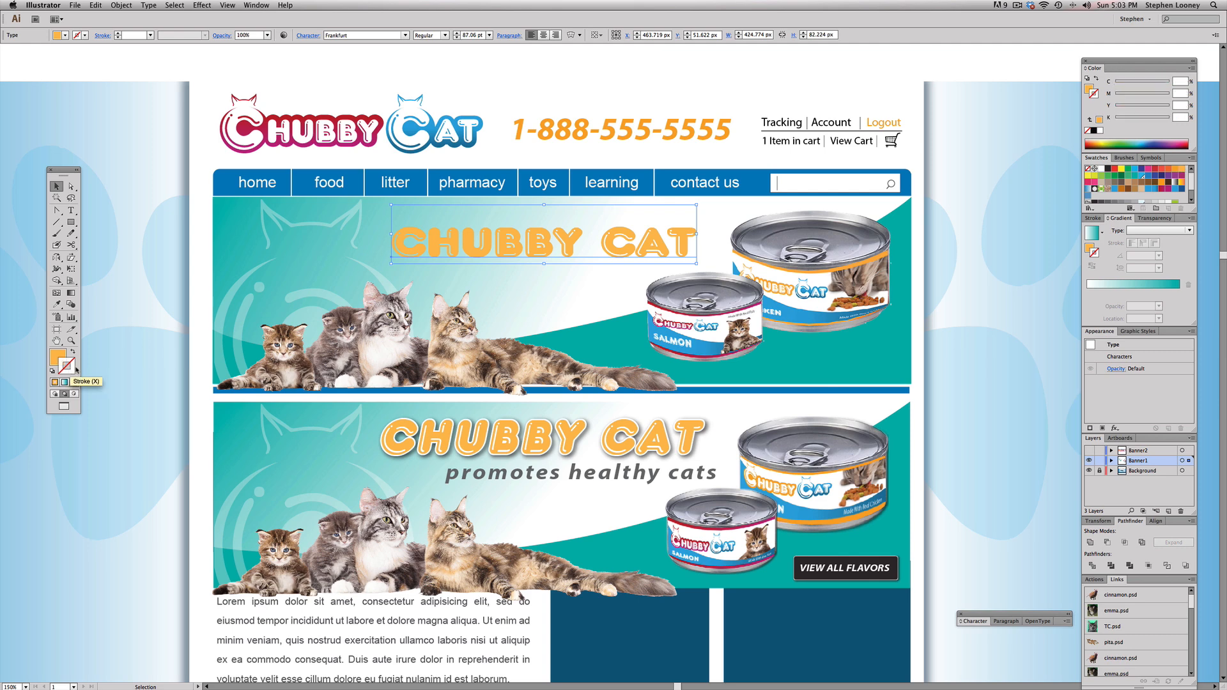
{"action": "left_click", "coordinate": [1100, 169]}
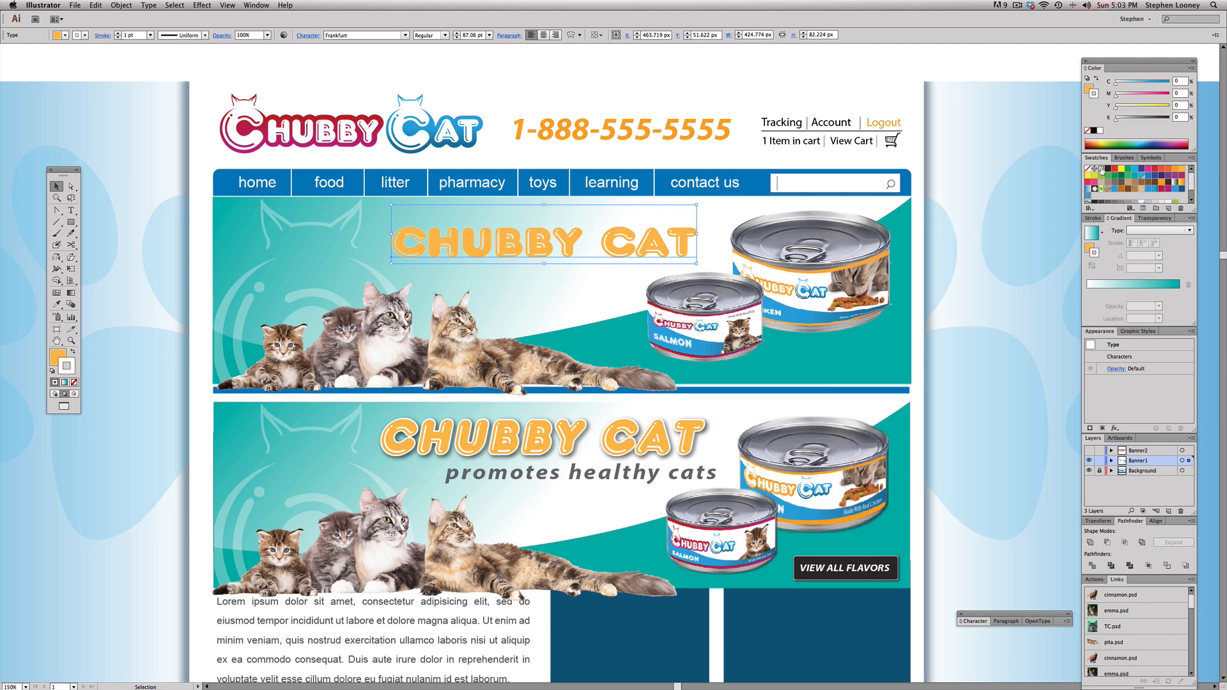
{"action": "left_click", "coordinate": [1092, 219]}
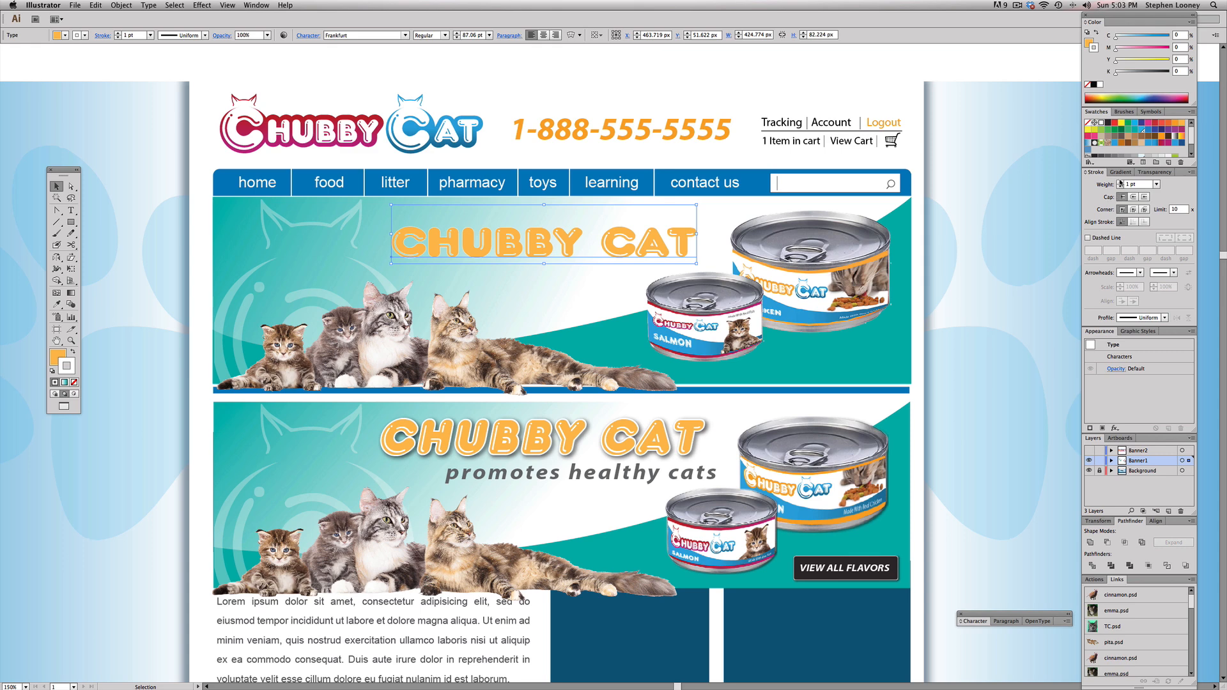
{"action": "left_click", "coordinate": [1120, 183]}
Step: Apply the Drop Shadow effect to the CHUBBY CAT headline and deselect it
{"action": "left_click", "coordinate": [192, 5]}
{"action": "left_click", "coordinate": [208, 16]}
{"action": "left_click", "coordinate": [182, 214]}
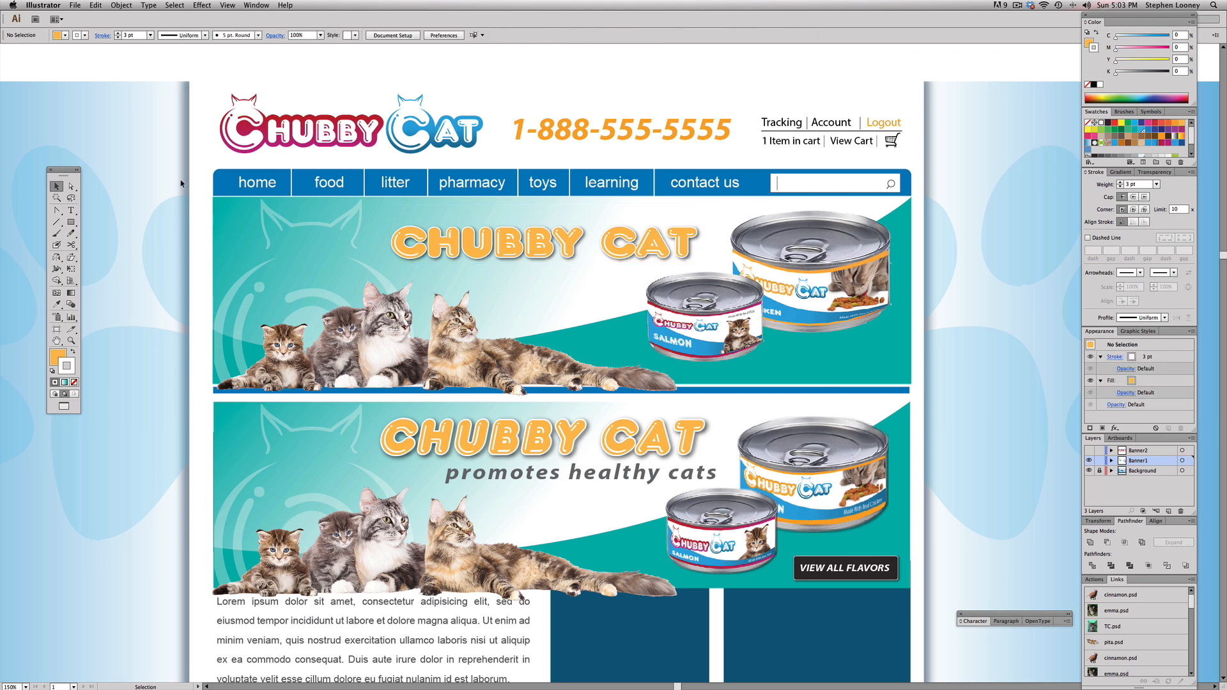
Step: Group the headline, shear it so the letters slant to the right, and move it slightly up and left
{"action": "left_click", "coordinate": [478, 242]}
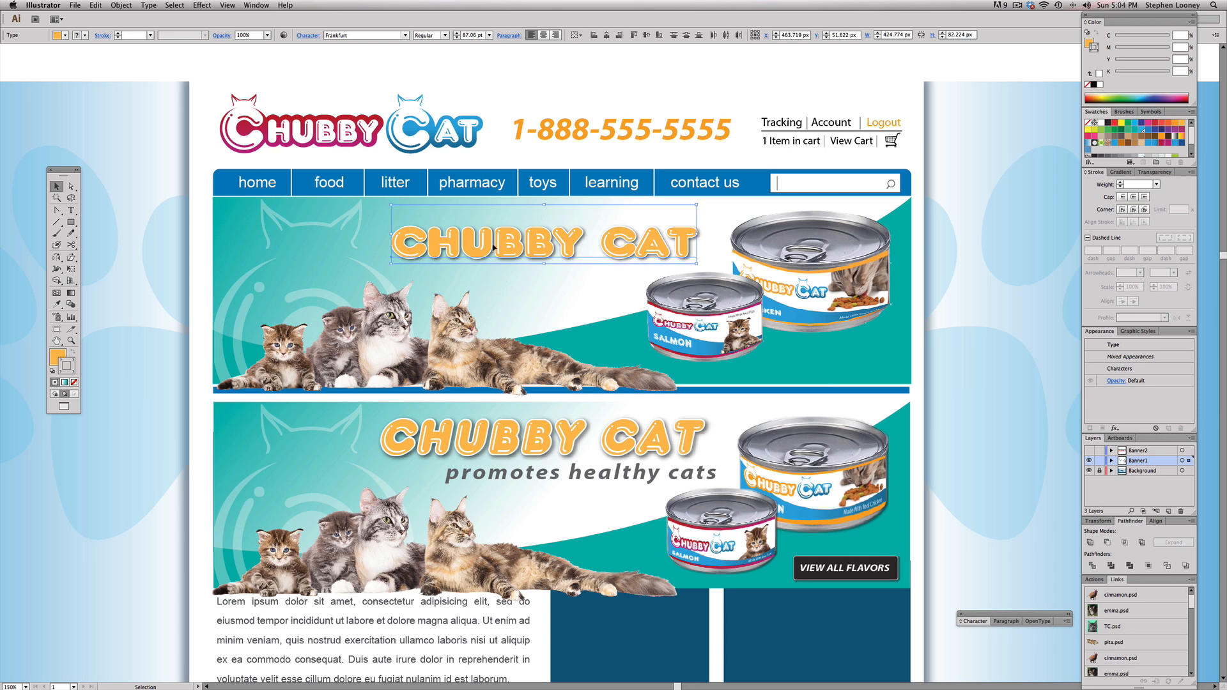
{"action": "key", "text": "super+g"}
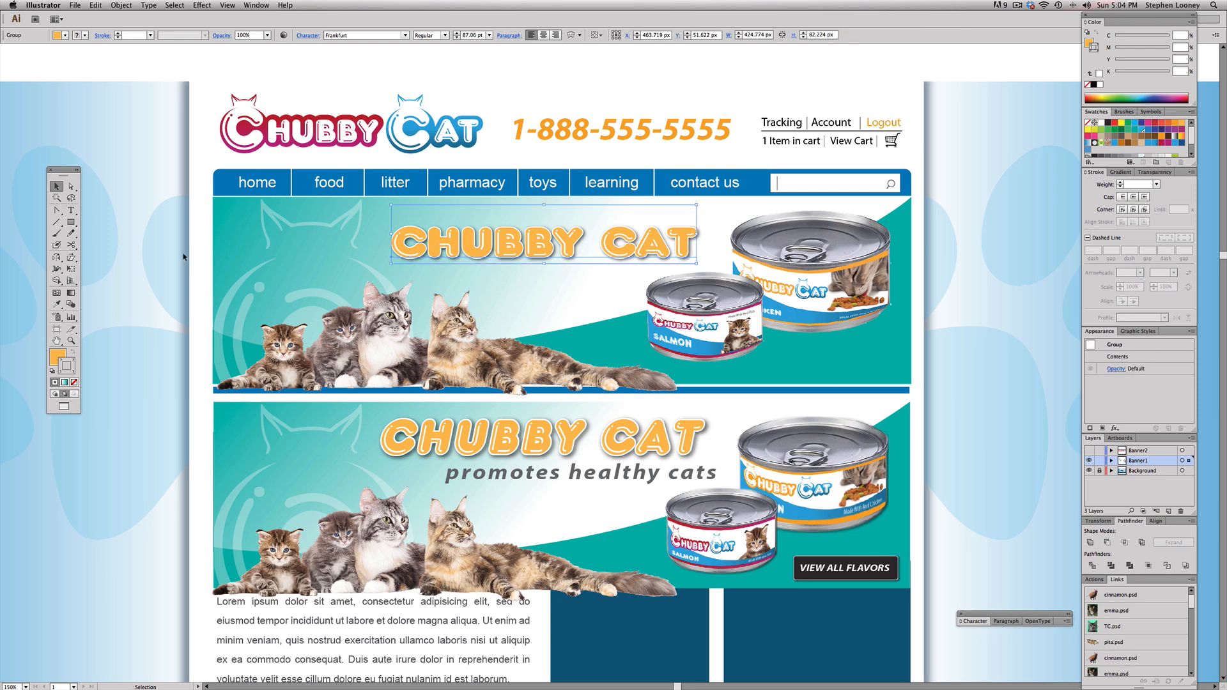
{"action": "left_click", "coordinate": [71, 258]}
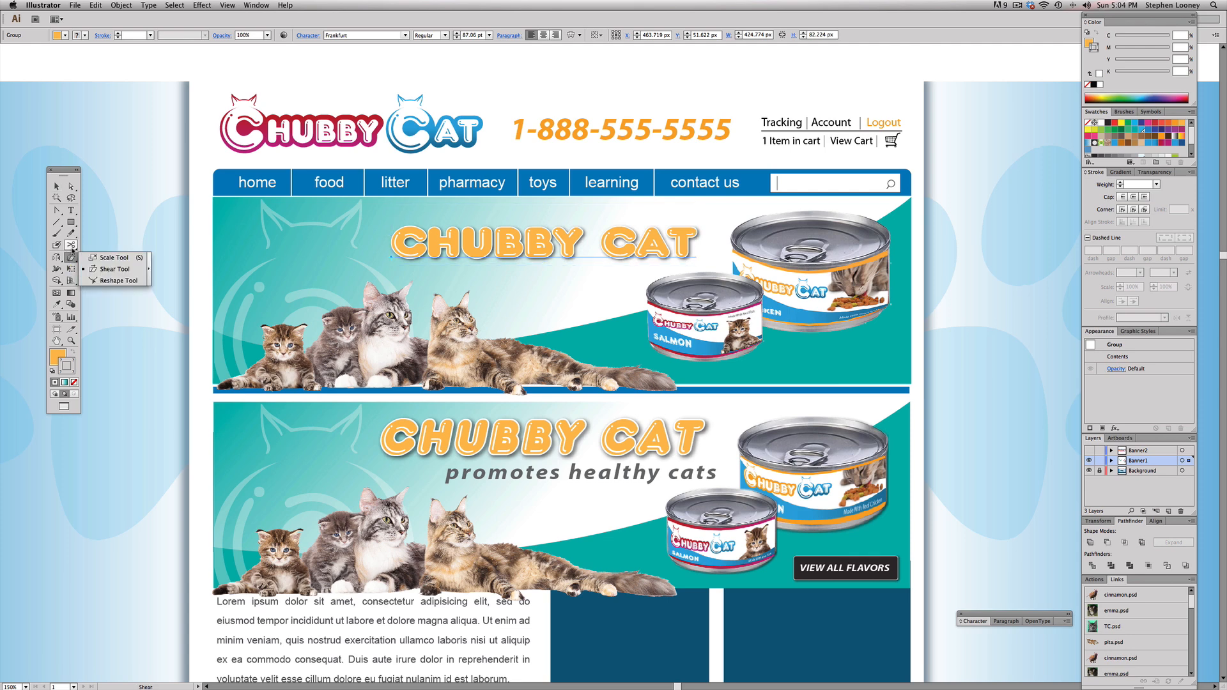
{"action": "left_click", "coordinate": [100, 271]}
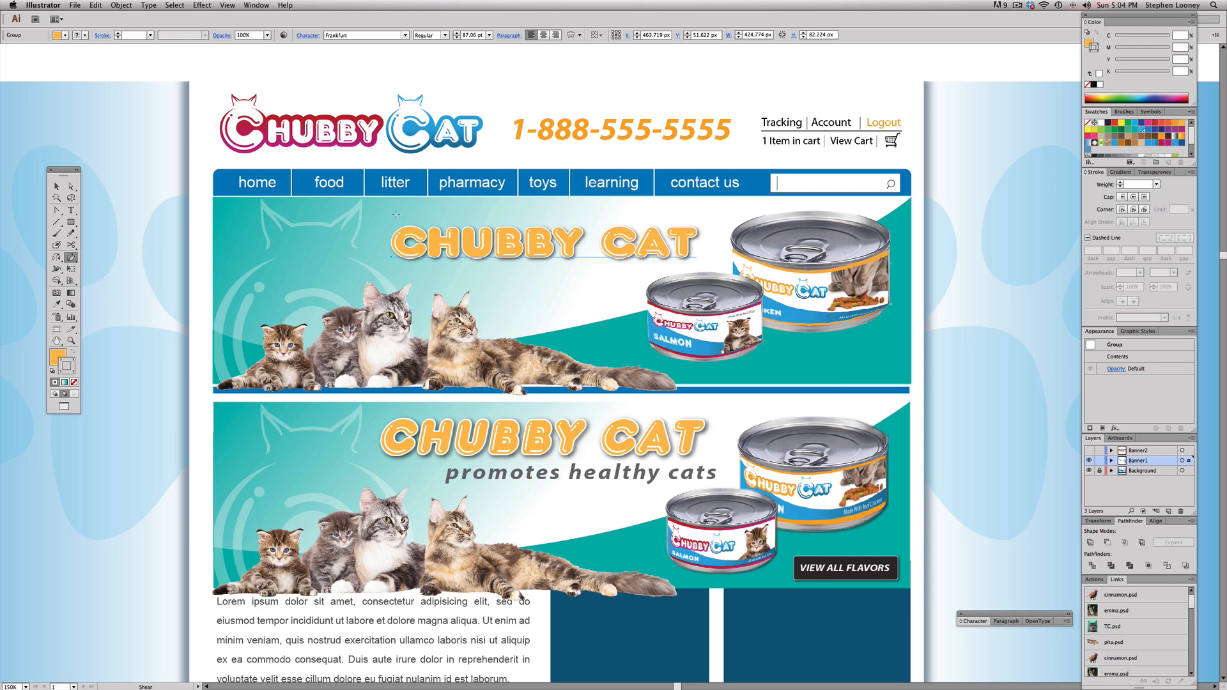
{"action": "left_click_drag", "start_coordinate": [387, 217], "coordinate": [396, 219]}
{"action": "left_click", "coordinate": [56, 186]}
{"action": "left_click_drag", "start_coordinate": [512, 248], "coordinate": [506, 245]}
{"action": "left_click", "coordinate": [545, 284]}
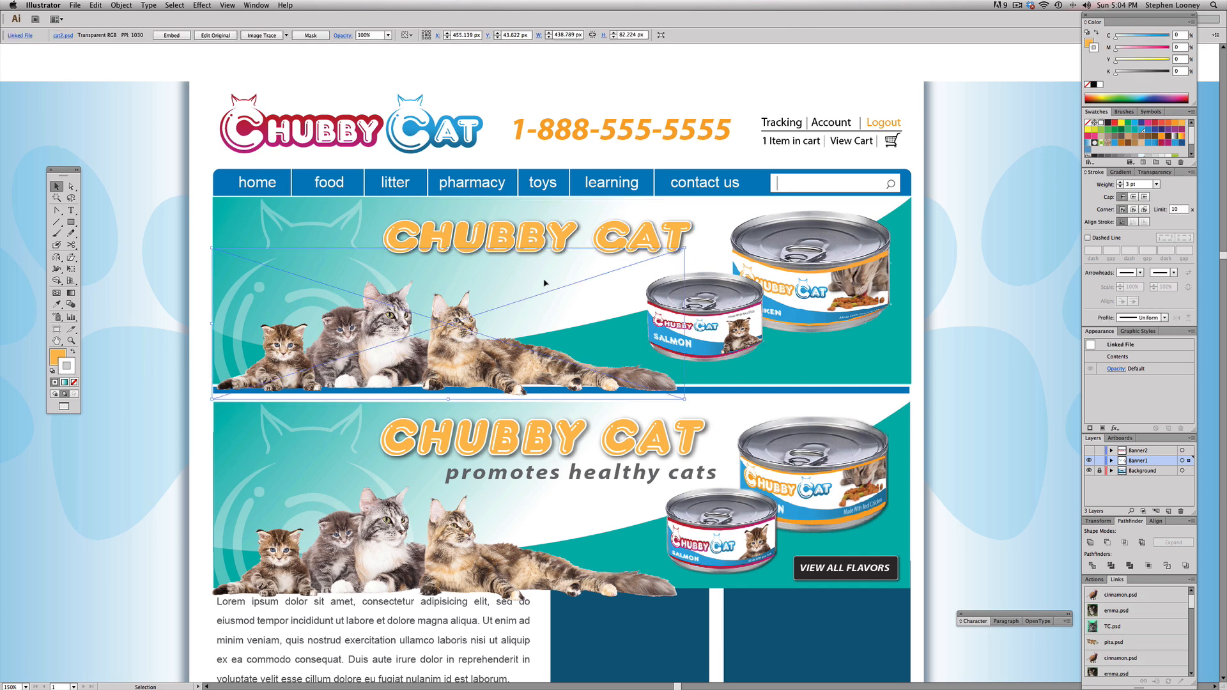
Step: Add the point text "promotes healthy cats" just below the headline on the new banner
{"action": "left_click", "coordinate": [71, 210]}
{"action": "left_click", "coordinate": [452, 272]}
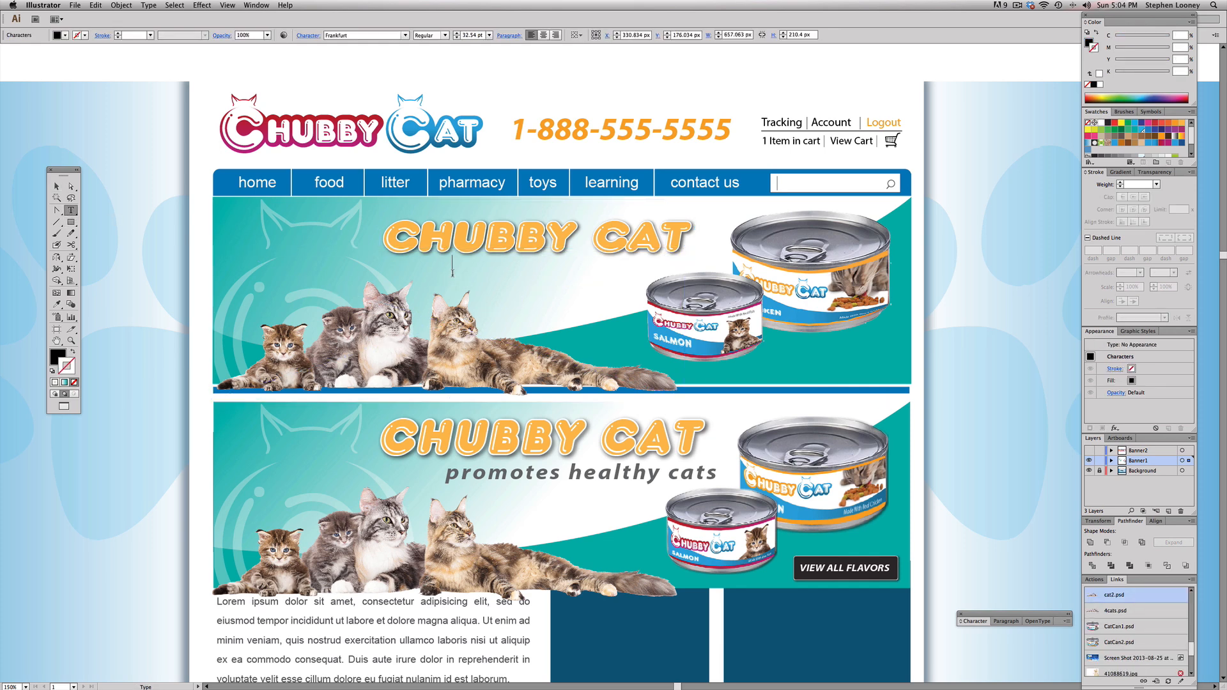
{"action": "type", "text": "PROMOTES"}
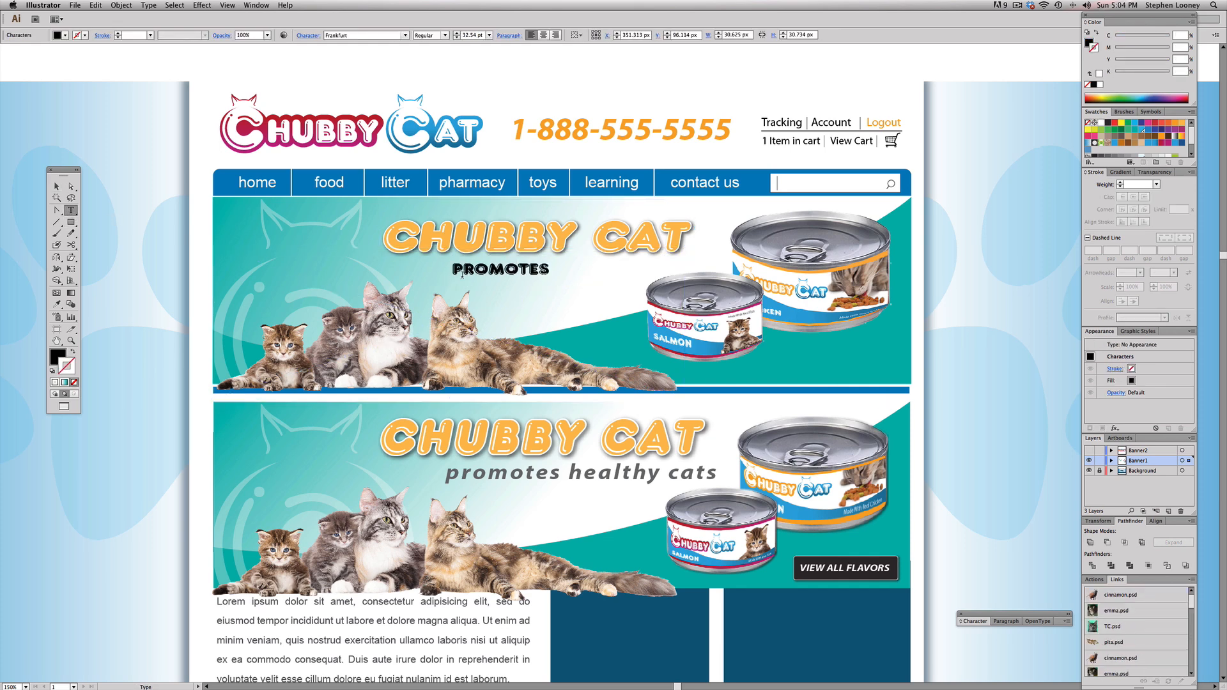
{"action": "type", "text": " HEALTHY"}
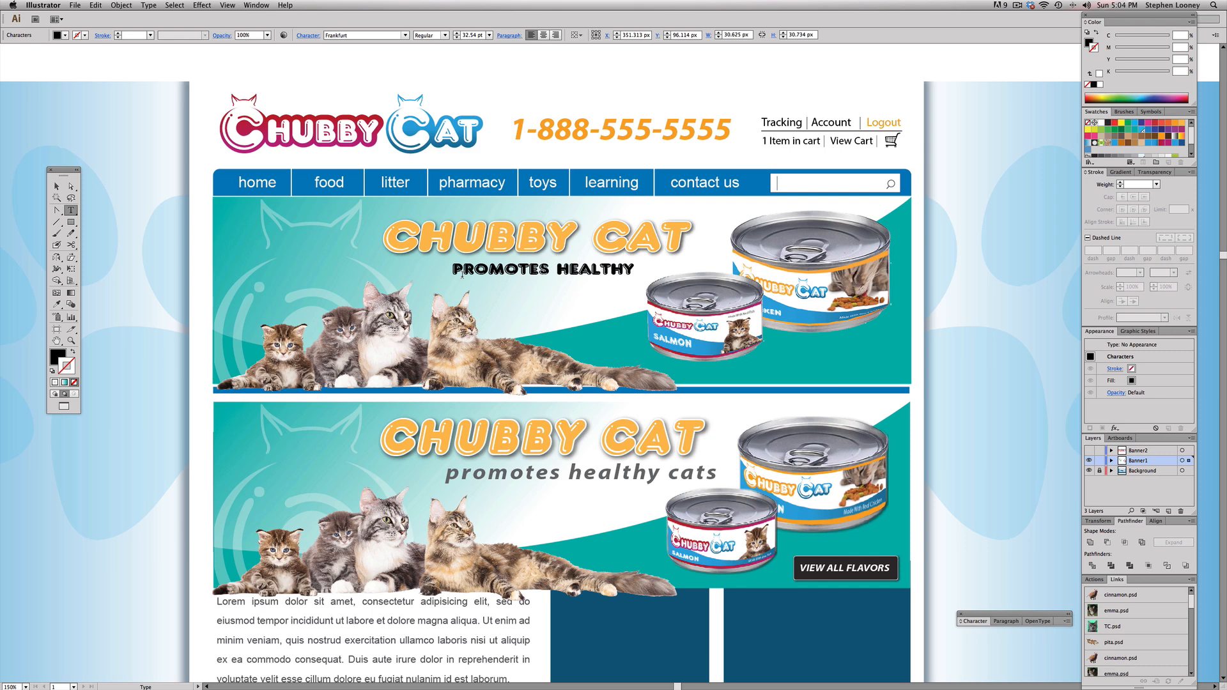
{"action": "type", "text": " CATS"}
{"action": "key", "text": "Escape"}
Step: Set the tagline's font to Futura and lower the salmon can slightly to clear the text
{"action": "left_click", "coordinate": [352, 36]}
{"action": "type", "text": "Futura"}
{"action": "key", "text": "Return"}
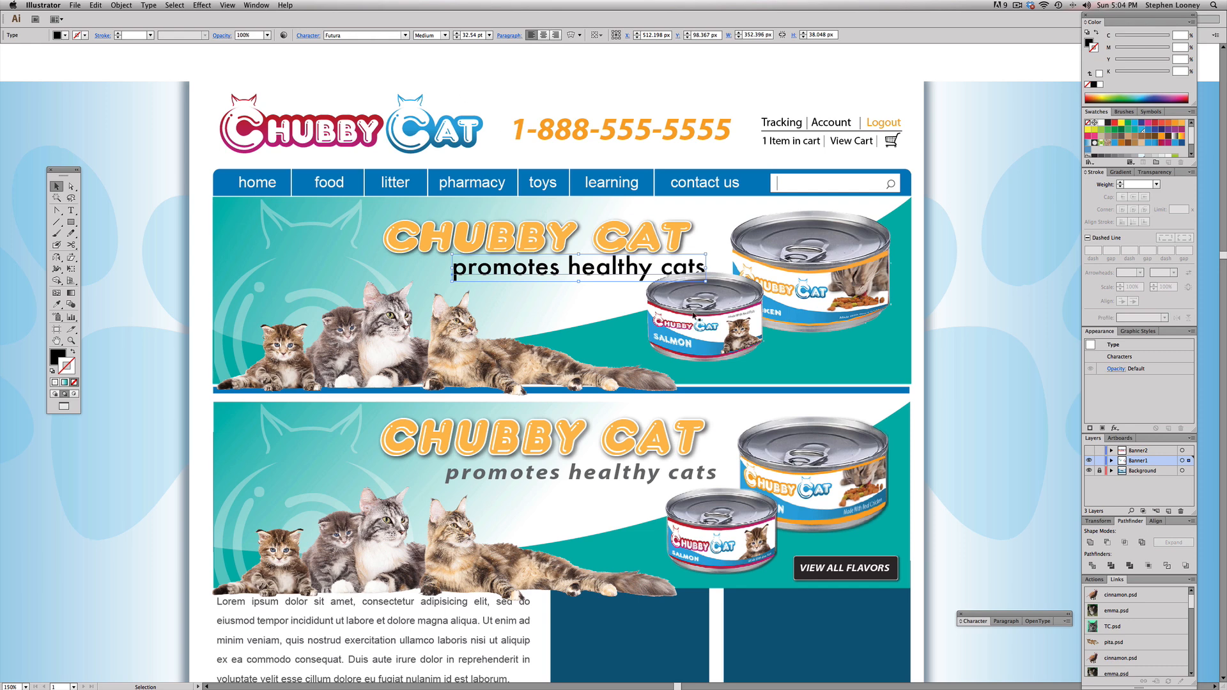
{"action": "left_click_drag", "start_coordinate": [691, 319], "coordinate": [691, 330]}
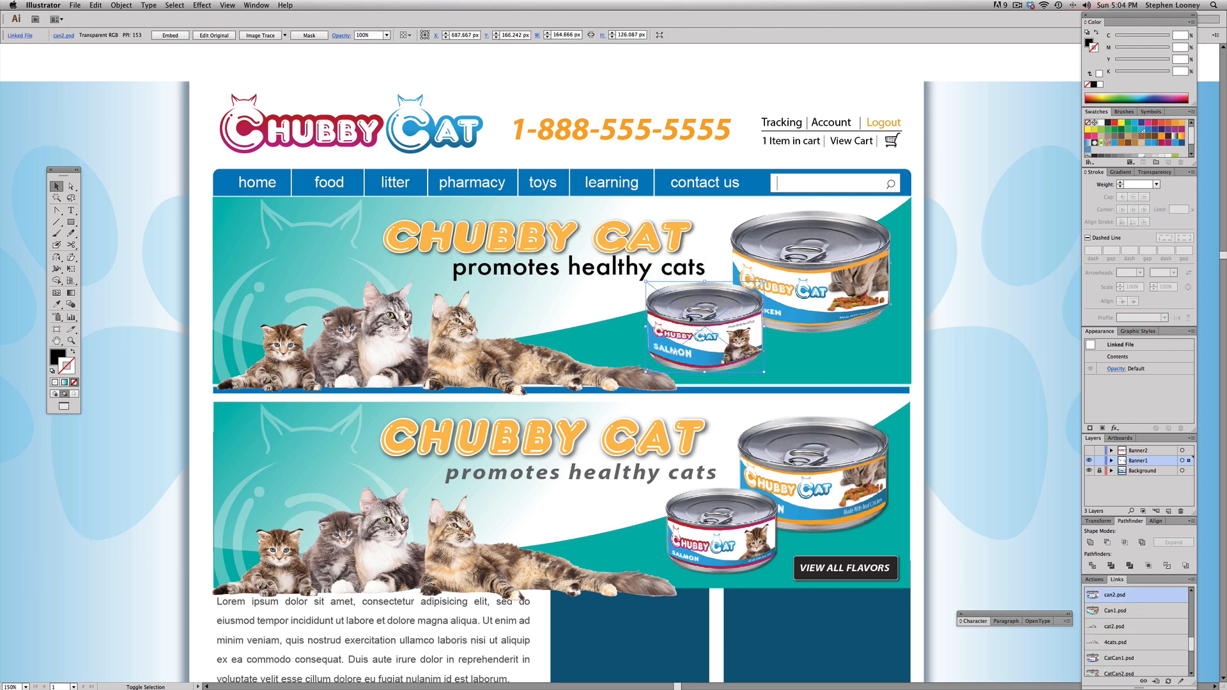
{"action": "left_click_drag", "start_coordinate": [682, 270], "coordinate": [704, 271]}
{"action": "key", "text": "super+z"}
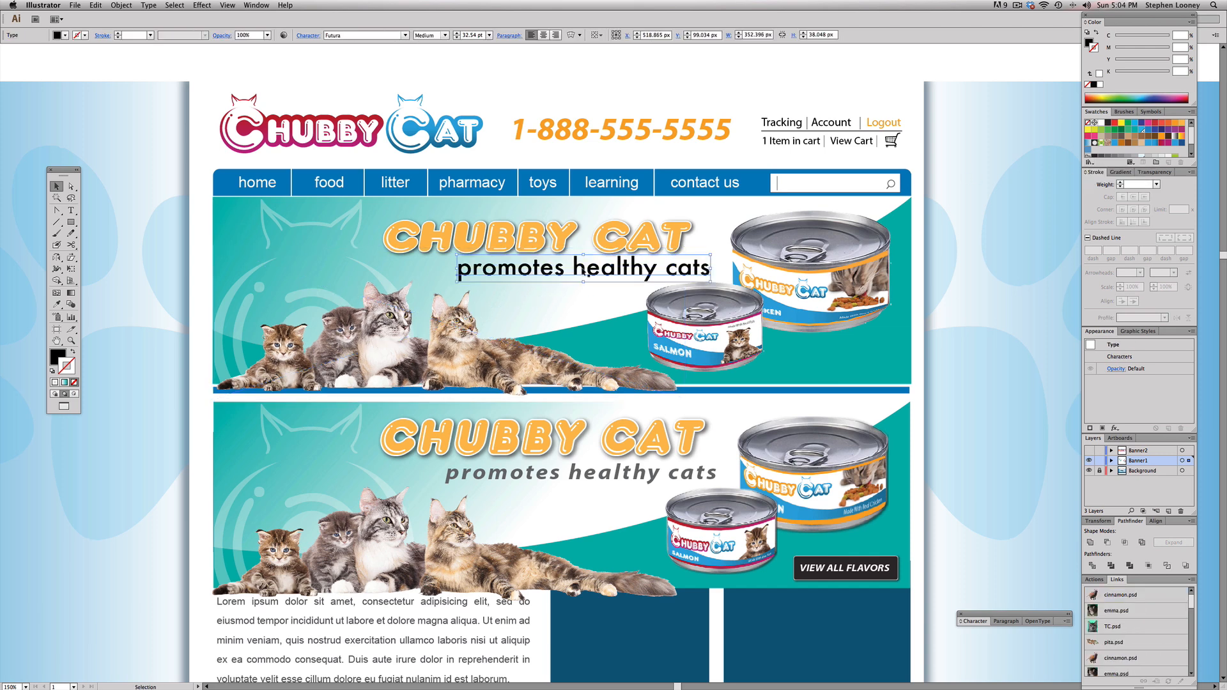
{"action": "left_click", "coordinate": [1126, 173]}
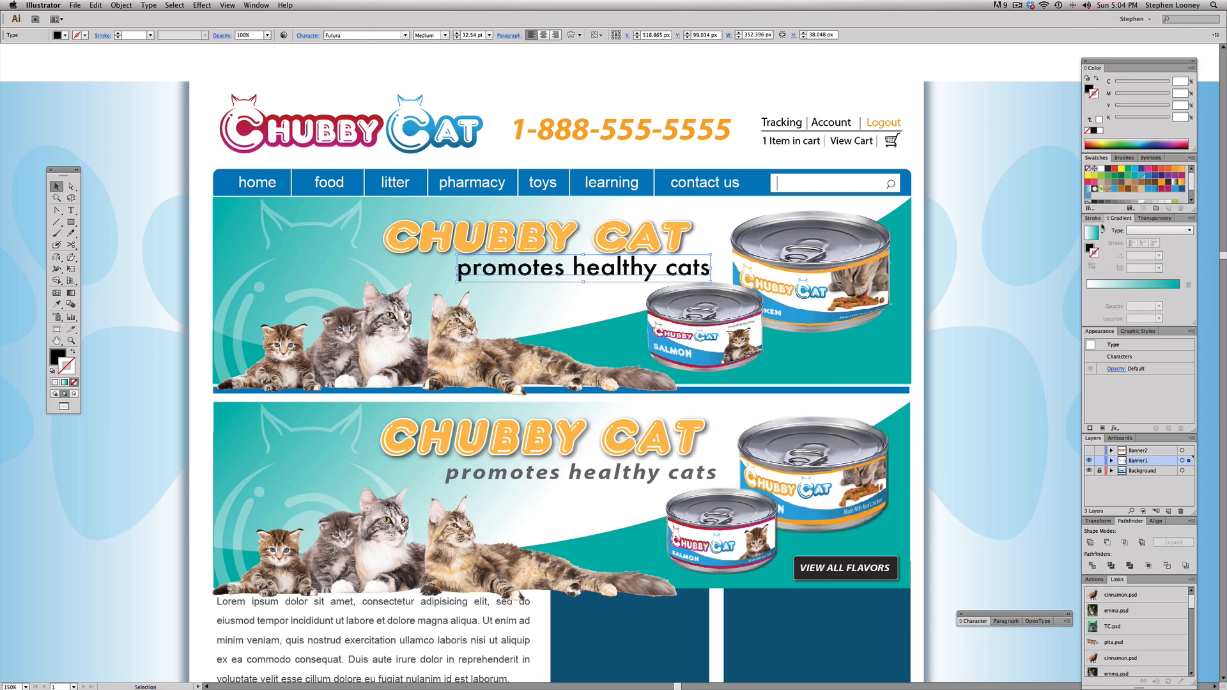
{"action": "left_click", "coordinate": [673, 264]}
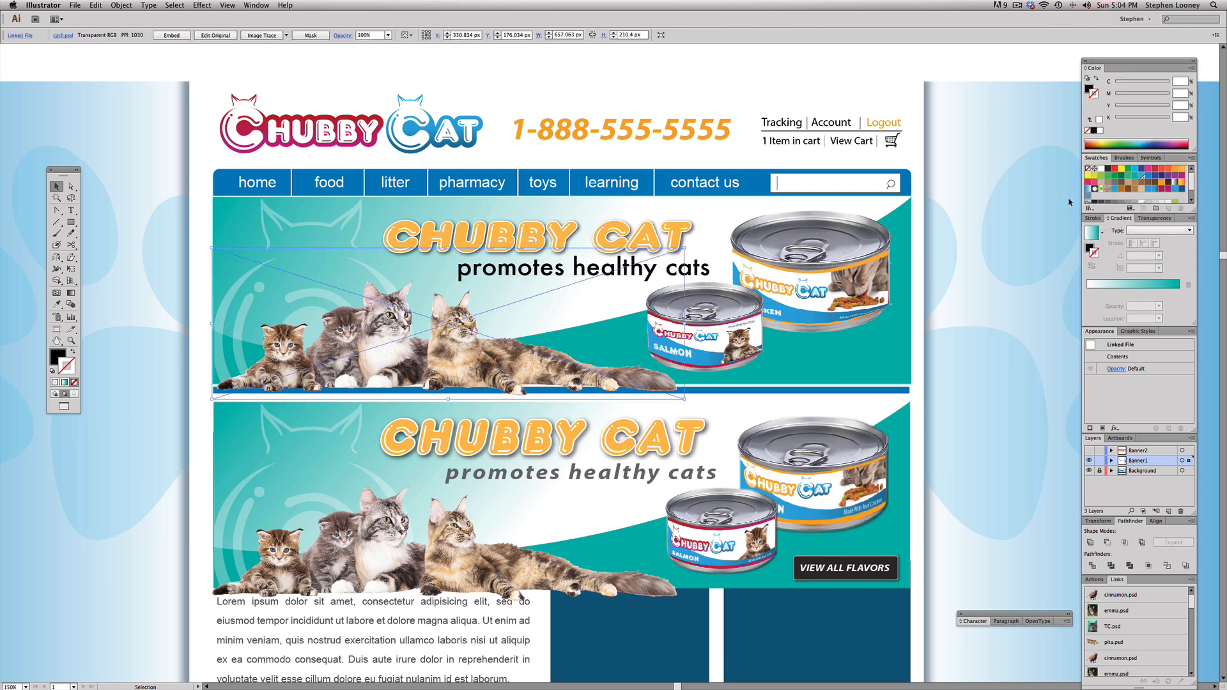
{"action": "left_click", "coordinate": [1107, 203]}
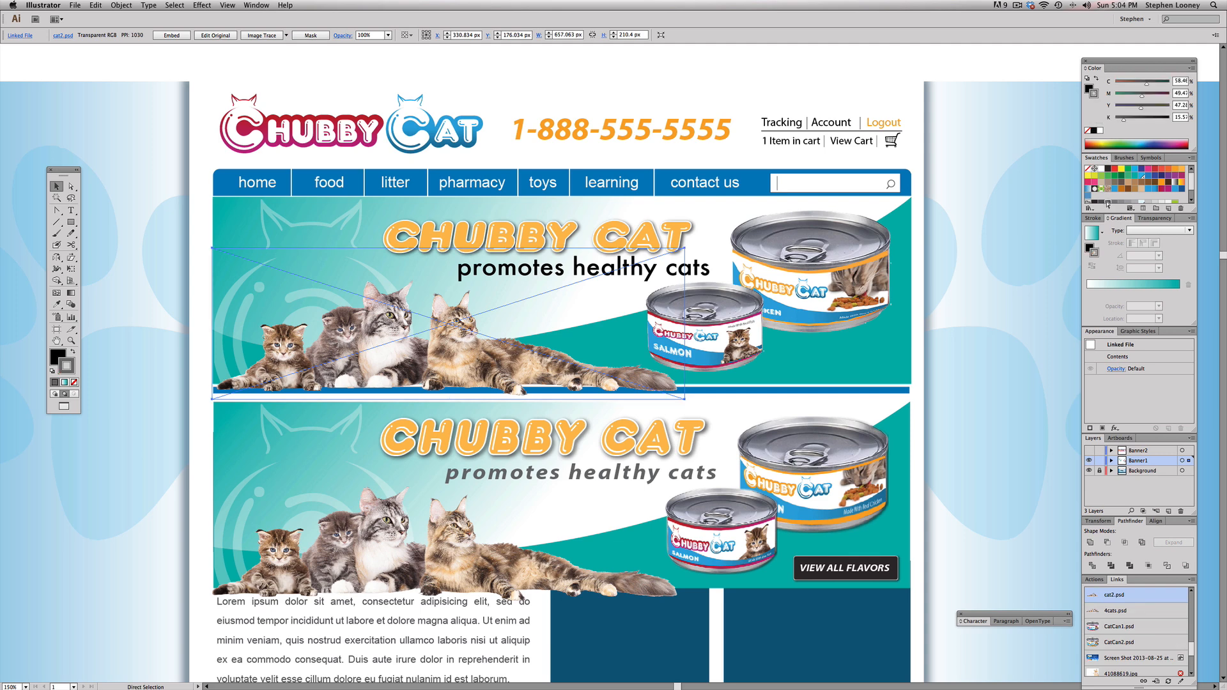
{"action": "key", "text": "super+z"}
{"action": "key", "text": "super+z"}
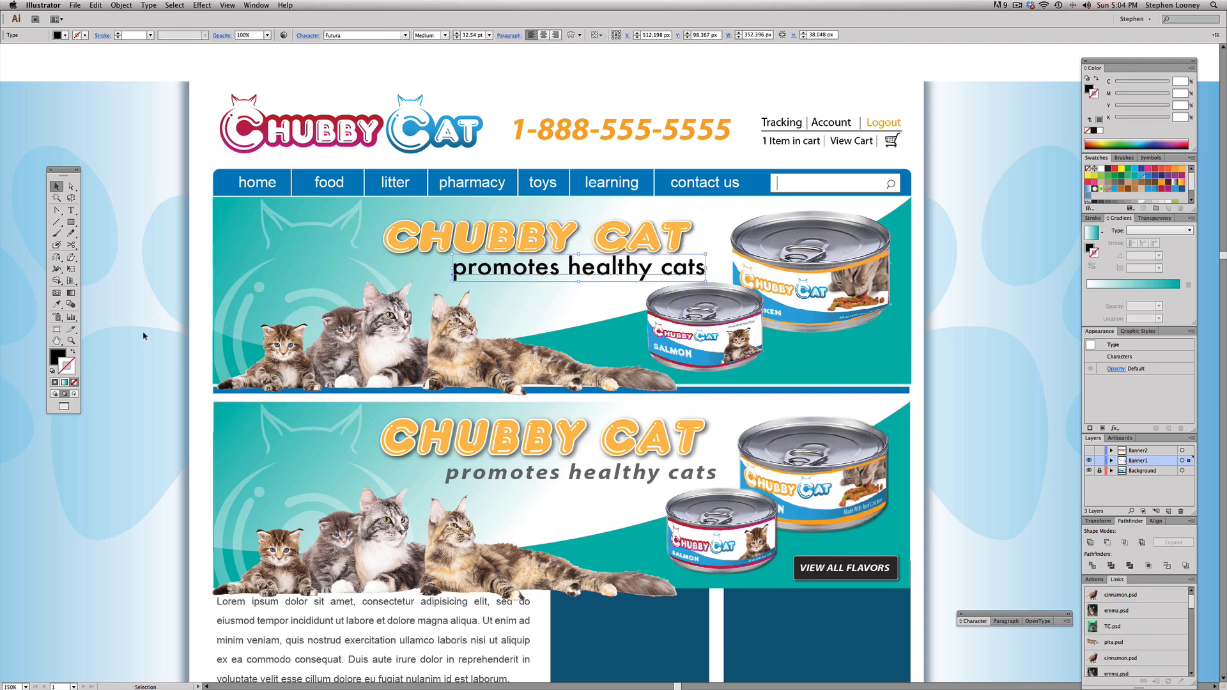
Step: Fill the tagline with the dark gray swatch and shift the headline and tagline slightly upward
{"action": "left_click", "coordinate": [52, 352]}
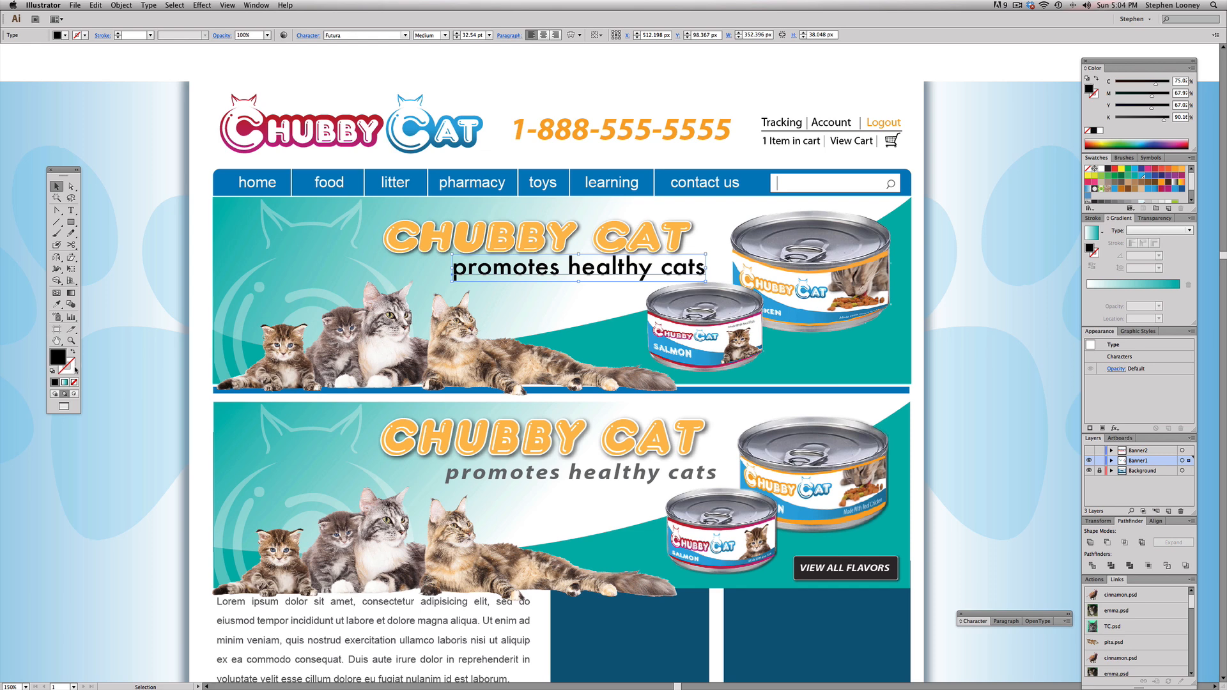
{"action": "left_click", "coordinate": [1110, 203]}
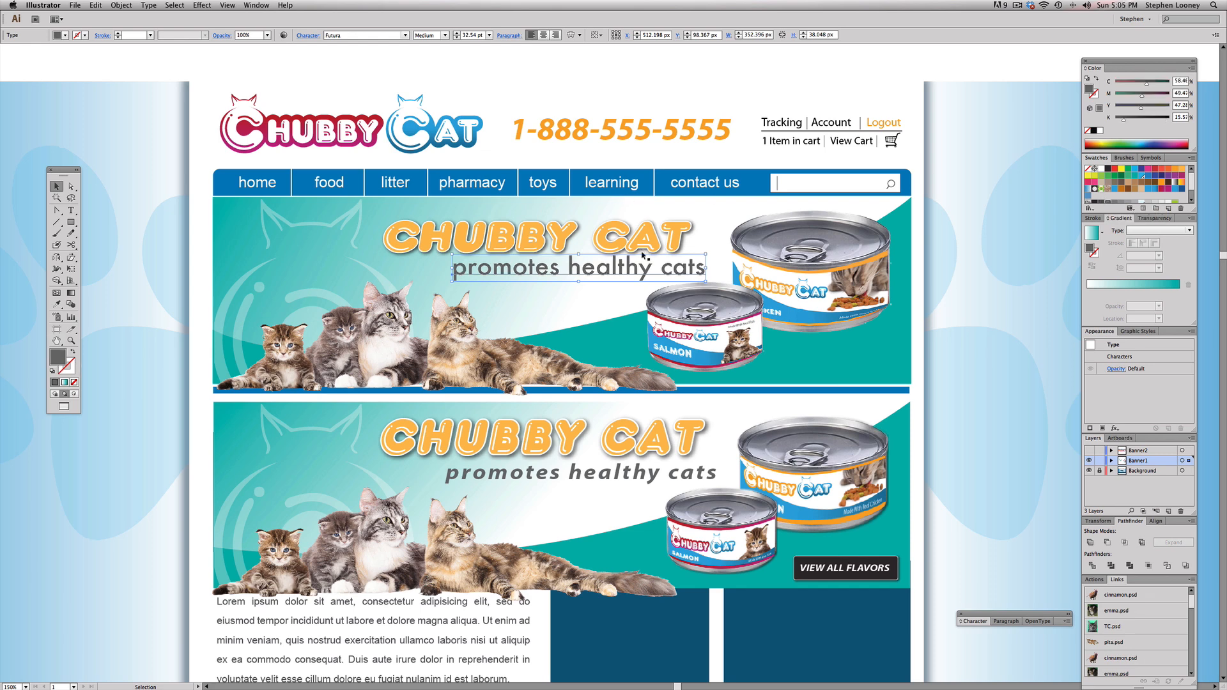
{"action": "scroll", "coordinate": [671, 281], "scroll_direction": "down", "scroll_amount": 2}
{"action": "left_click", "coordinate": [674, 219]}
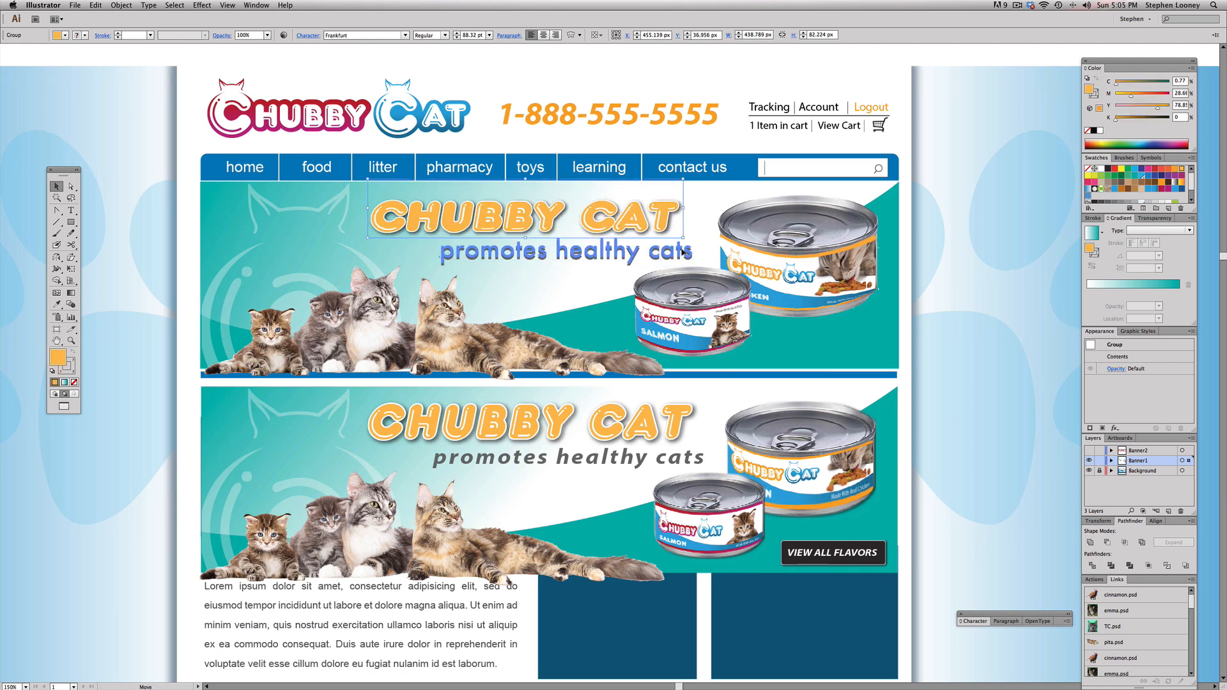
{"action": "left_click", "coordinate": [486, 247]}
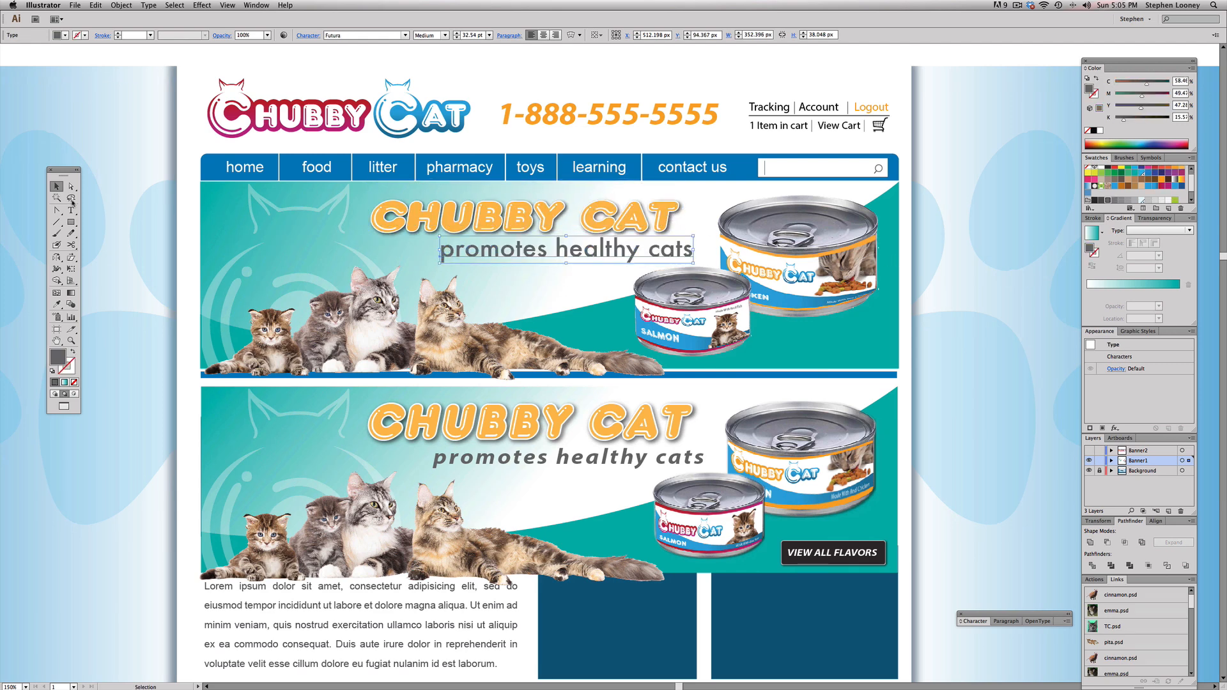
Step: Draw a rounded rectangle about 143 by 38 px below the chicken can and fill it with near-black
{"action": "left_click_drag", "start_coordinate": [71, 225], "coordinate": [107, 234]}
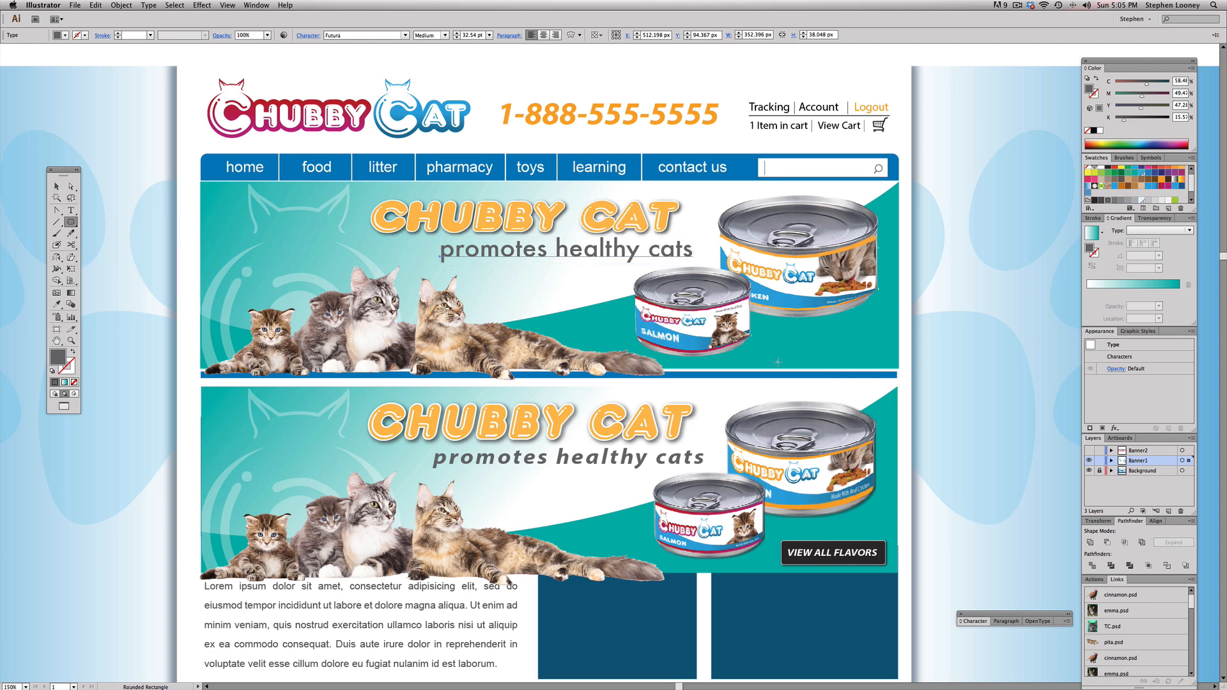
{"action": "left_click_drag", "start_coordinate": [777, 332], "coordinate": [880, 358]}
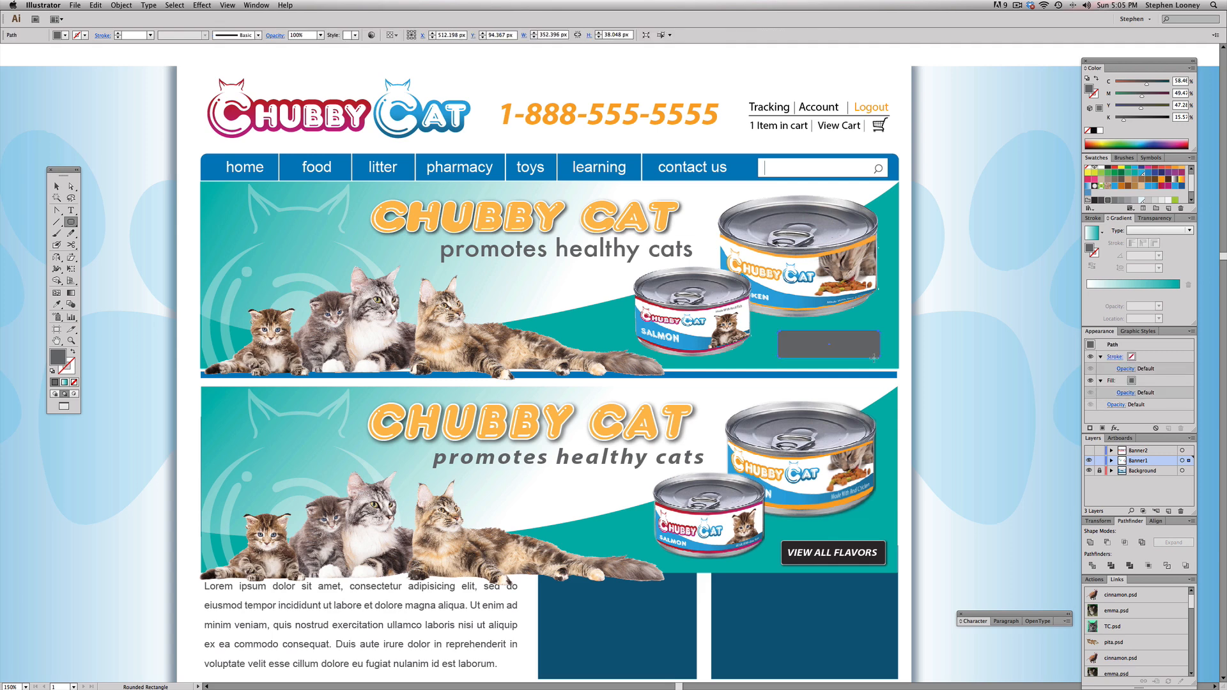
{"action": "left_click", "coordinate": [1102, 171]}
Step: Give the dark button a 2 pt white-to-gray linear gradient stroke, with the gradient applied across the stroke
{"action": "left_click_drag", "start_coordinate": [754, 326], "coordinate": [966, 400]}
{"action": "key", "text": "x"}
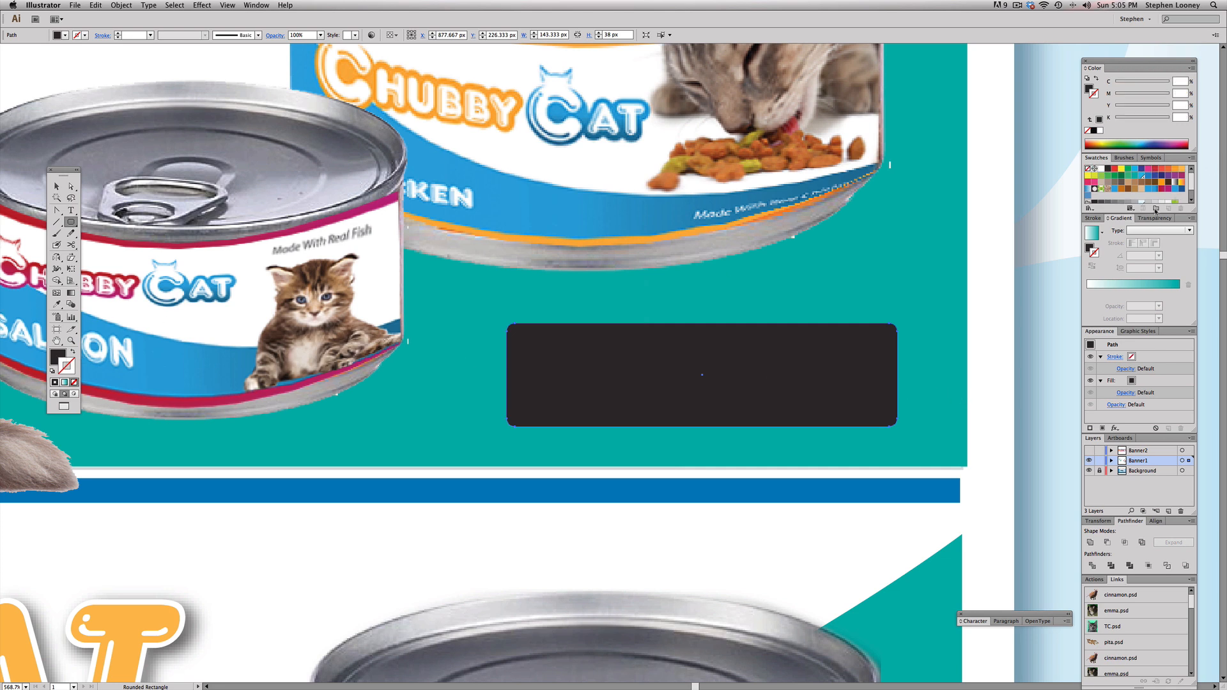
{"action": "left_click", "coordinate": [1128, 285]}
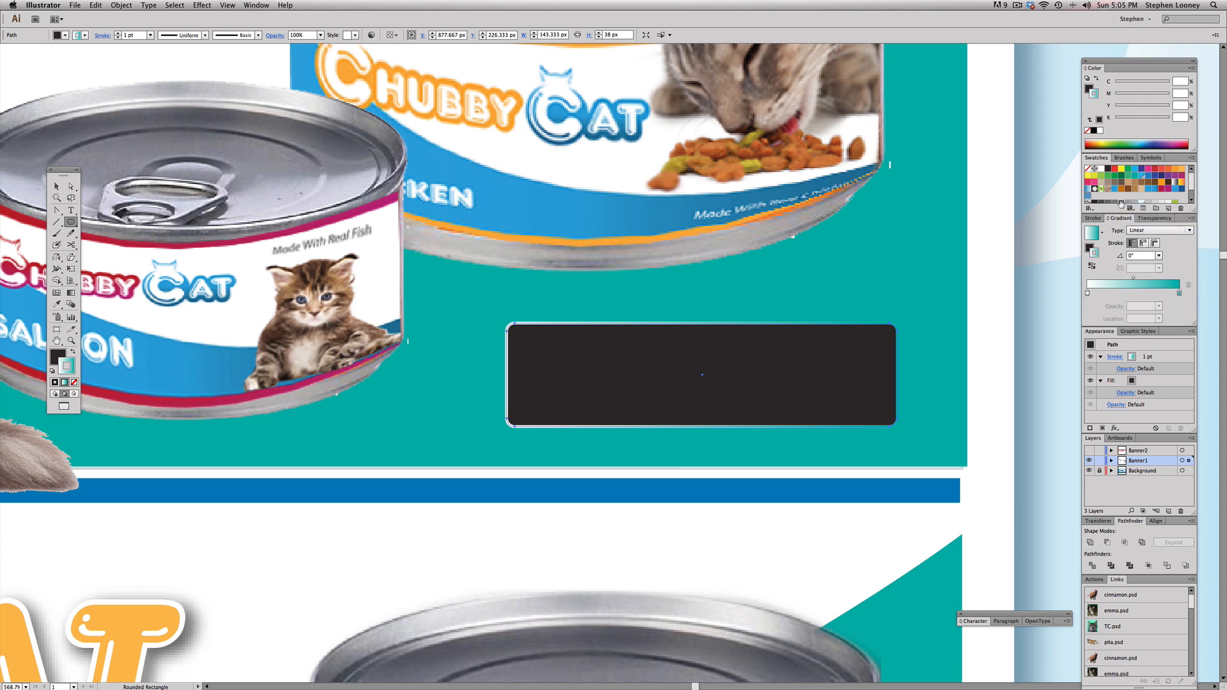
{"action": "left_click", "coordinate": [1180, 293]}
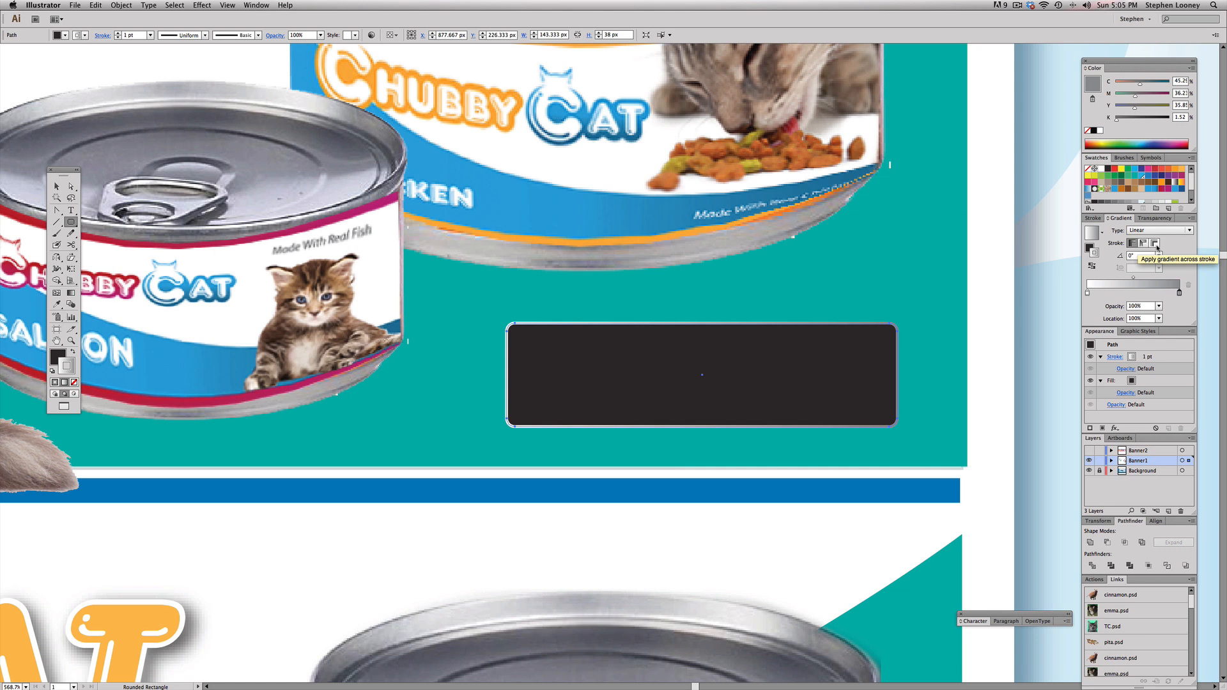
{"action": "left_click", "coordinate": [1156, 245]}
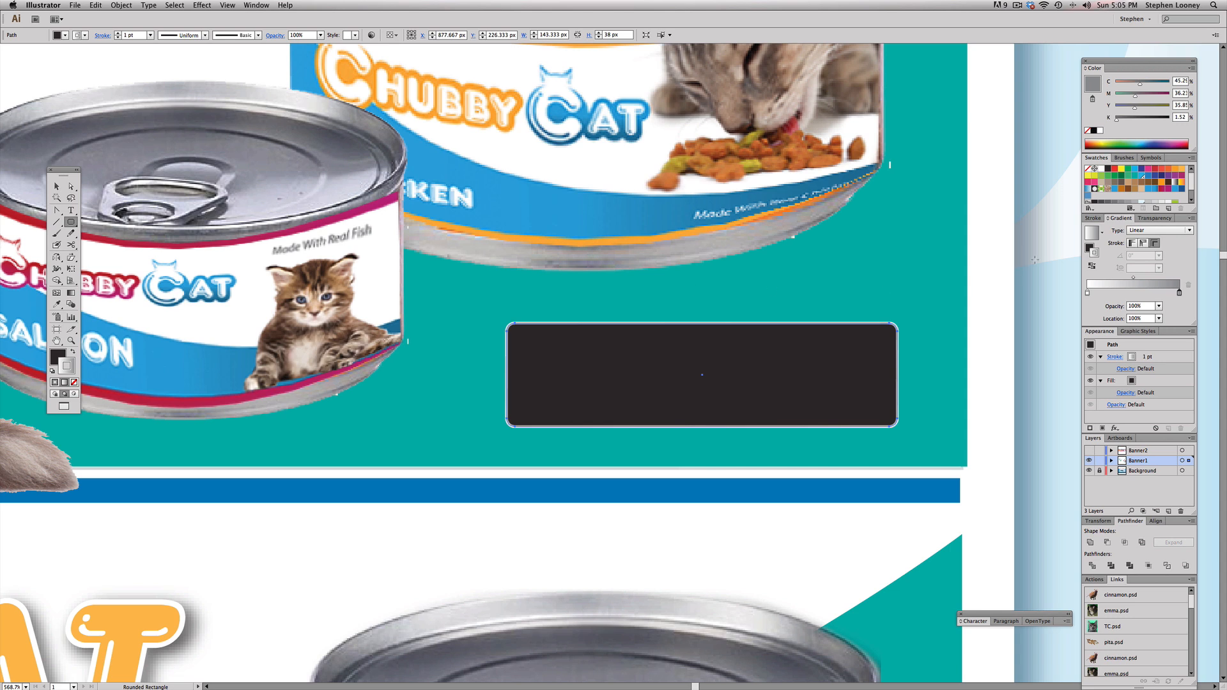
{"action": "left_click", "coordinate": [1093, 217]}
{"action": "left_click", "coordinate": [1119, 183]}
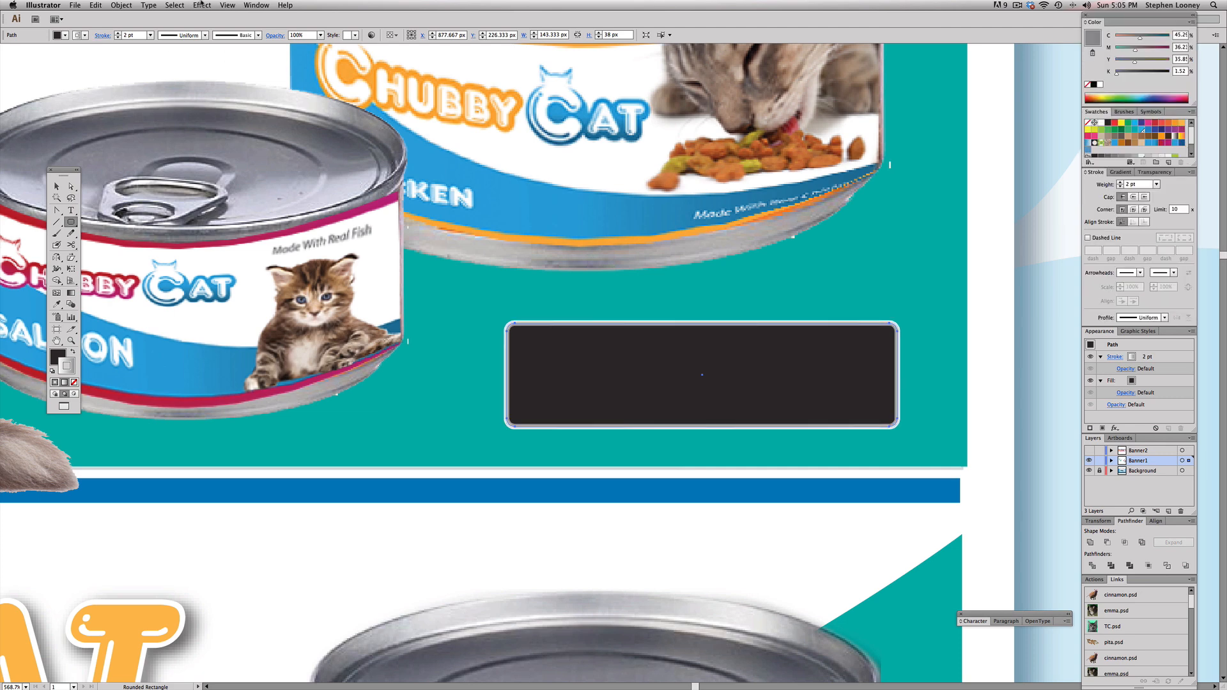
Step: Apply the Drop Shadow effect to the dark rounded button
{"action": "left_click", "coordinate": [200, 4]}
{"action": "left_click", "coordinate": [230, 14]}
{"action": "left_click", "coordinate": [57, 186]}
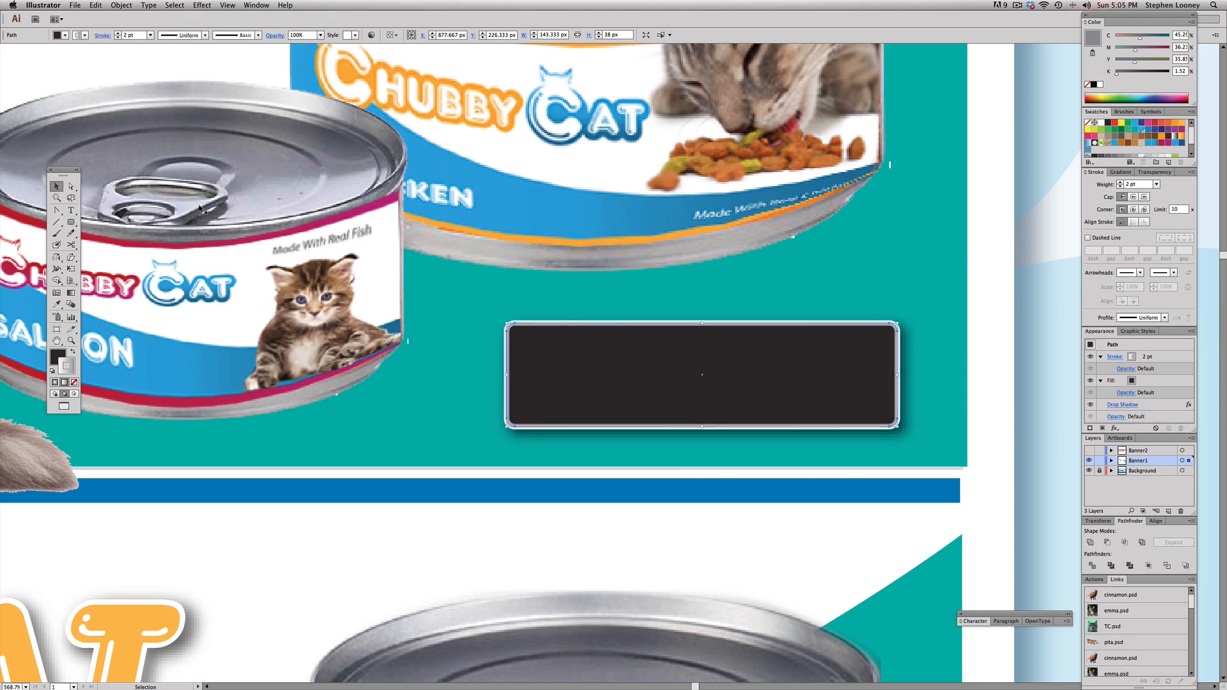
Step: Add the text "View All Flavors" just above the dark rounded button in the upper banner
{"action": "key", "text": "z"}
{"action": "left_click", "coordinate": [288, 193], "text": "alt+super"}
{"action": "left_click", "coordinate": [288, 195], "text": "alt+super"}
{"action": "left_click_drag", "start_coordinate": [764, 370], "coordinate": [217, 213]}
{"action": "key", "text": "t"}
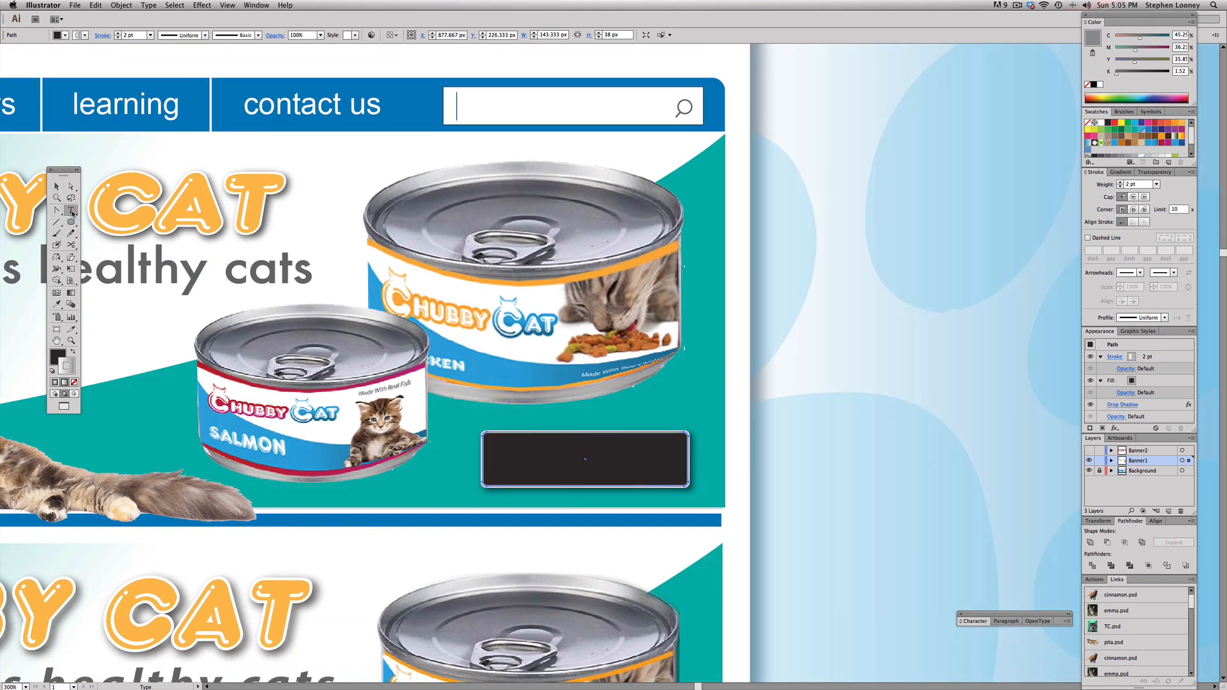
{"action": "left_click", "coordinate": [523, 414]}
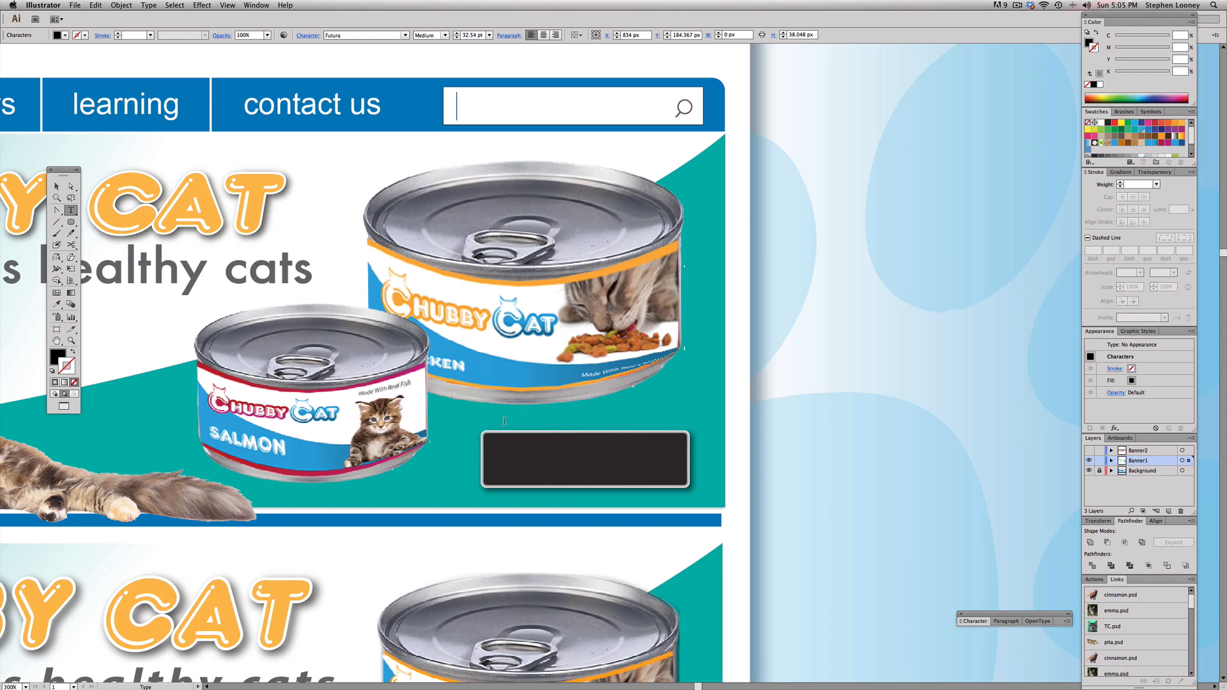
{"action": "type", "text": "View"}
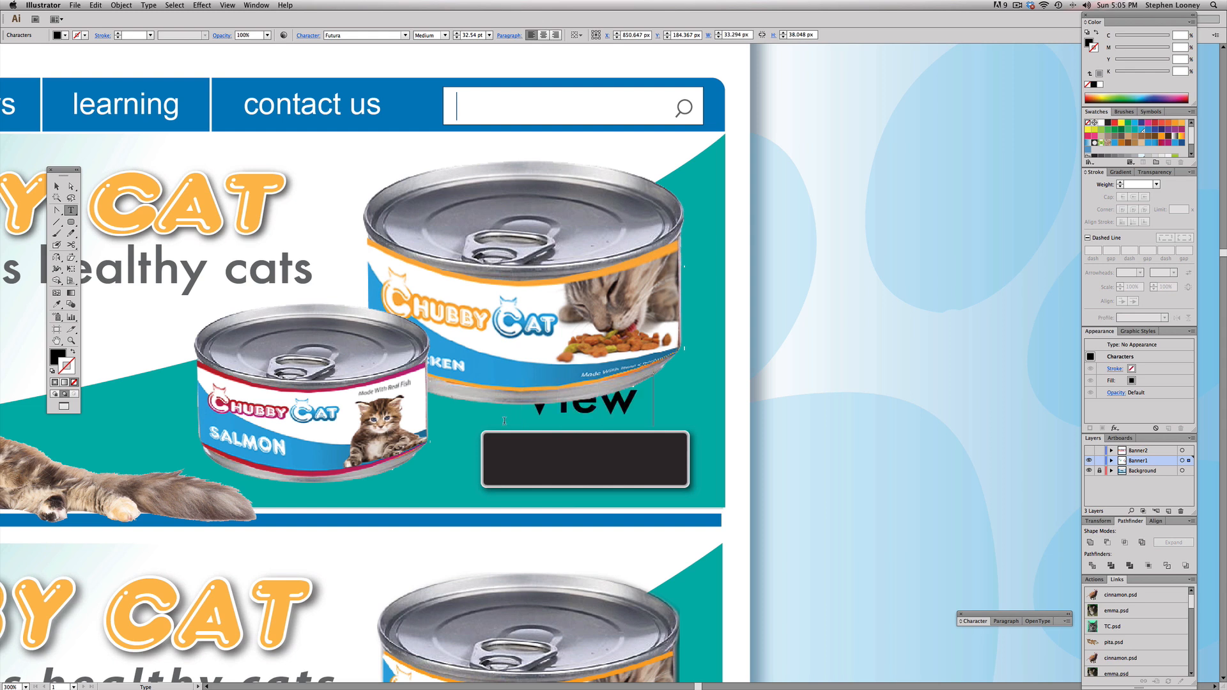
{"action": "type", "text": " All Fl"}
{"action": "type", "text": "avors"}
{"action": "key", "text": "Escape"}
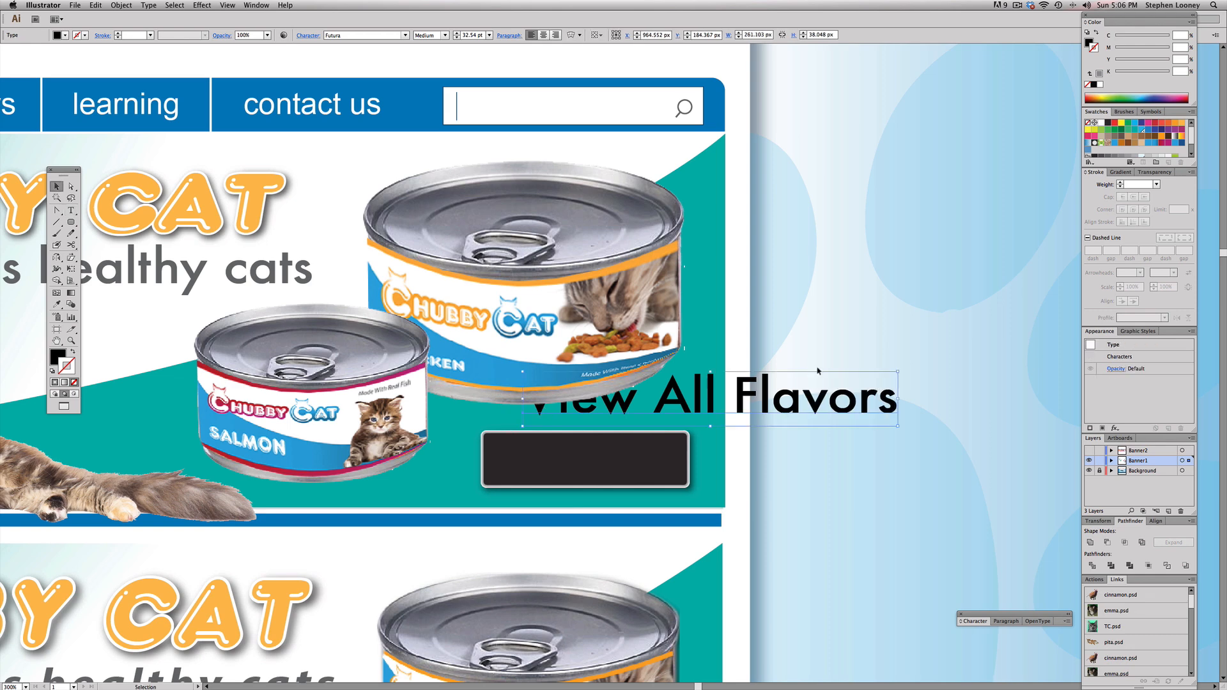
Step: Scale the View All Flavors text down to about 131 px wide, position it above the dark button and bring it to the front
{"action": "left_click_drag", "start_coordinate": [895, 377], "coordinate": [494, 400]}
{"action": "left_click", "coordinate": [121, 5]}
{"action": "mouse_move", "coordinate": [133, 27]}
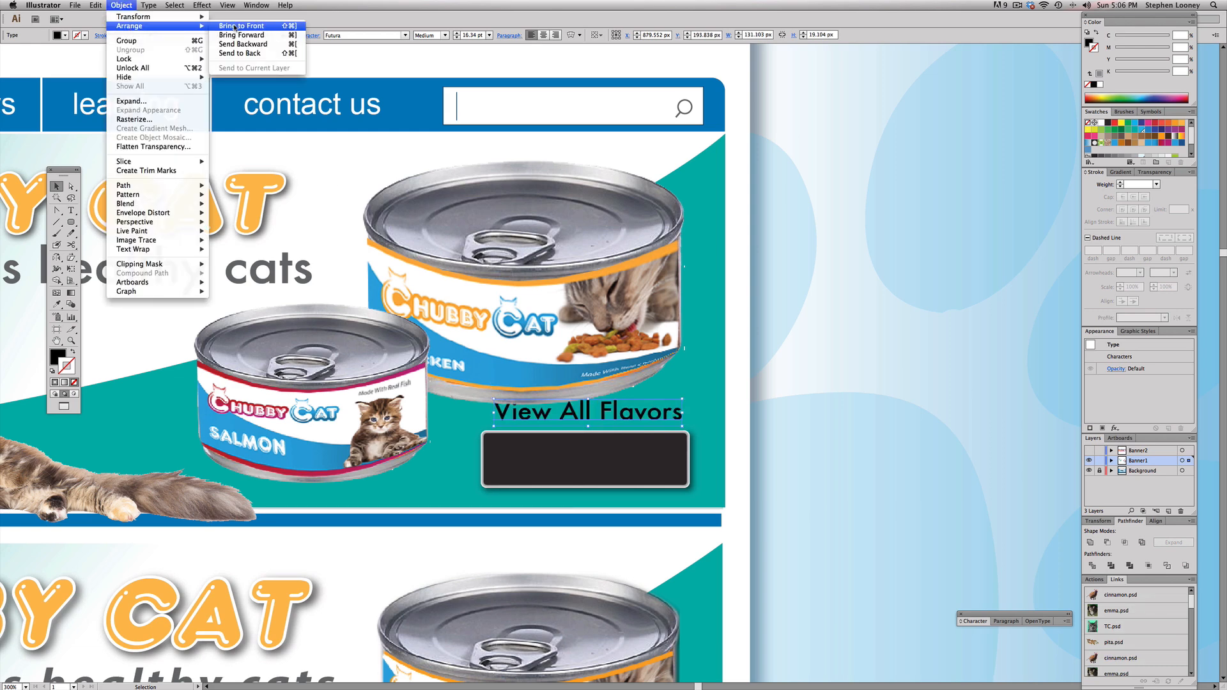
{"action": "left_click", "coordinate": [233, 27]}
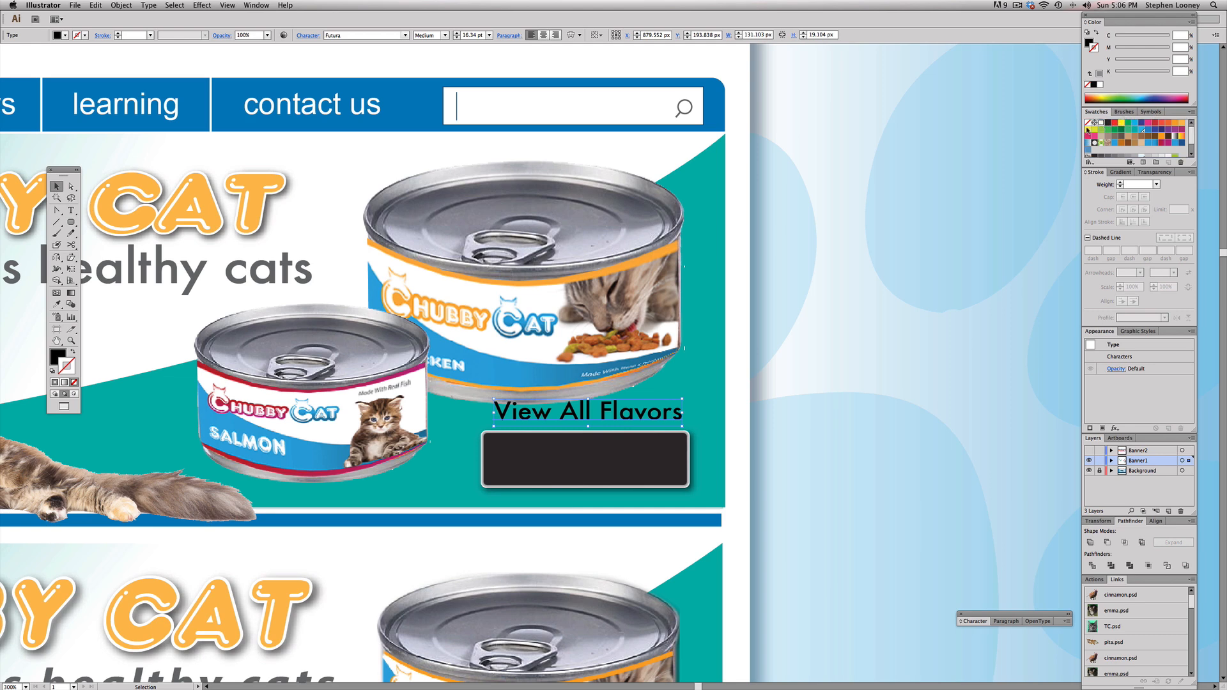
Step: Fill the View All Flavors text with white and place it centered on the dark button
{"action": "left_click", "coordinate": [1151, 111]}
{"action": "left_click", "coordinate": [1096, 112]}
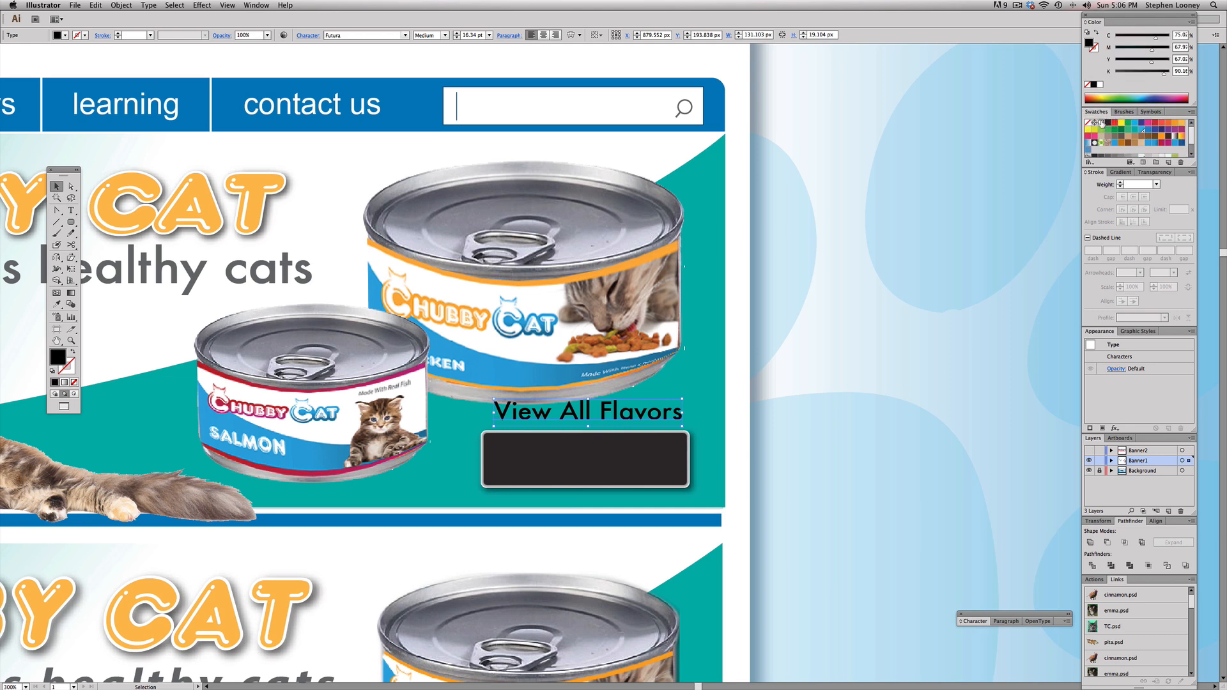
{"action": "left_click", "coordinate": [1100, 122]}
{"action": "left_click_drag", "start_coordinate": [632, 414], "coordinate": [681, 448]}
Step: Nudge the salmon can slightly left and the chicken can slightly up and to the right in the upper banner
{"action": "left_click_drag", "start_coordinate": [432, 375], "coordinate": [496, 325]}
{"action": "left_click_drag", "start_coordinate": [668, 345], "coordinate": [653, 345]}
{"action": "left_click", "coordinate": [842, 306]}
{"action": "left_click_drag", "start_coordinate": [831, 301], "coordinate": [855, 350]}
{"action": "key", "text": "super+z"}
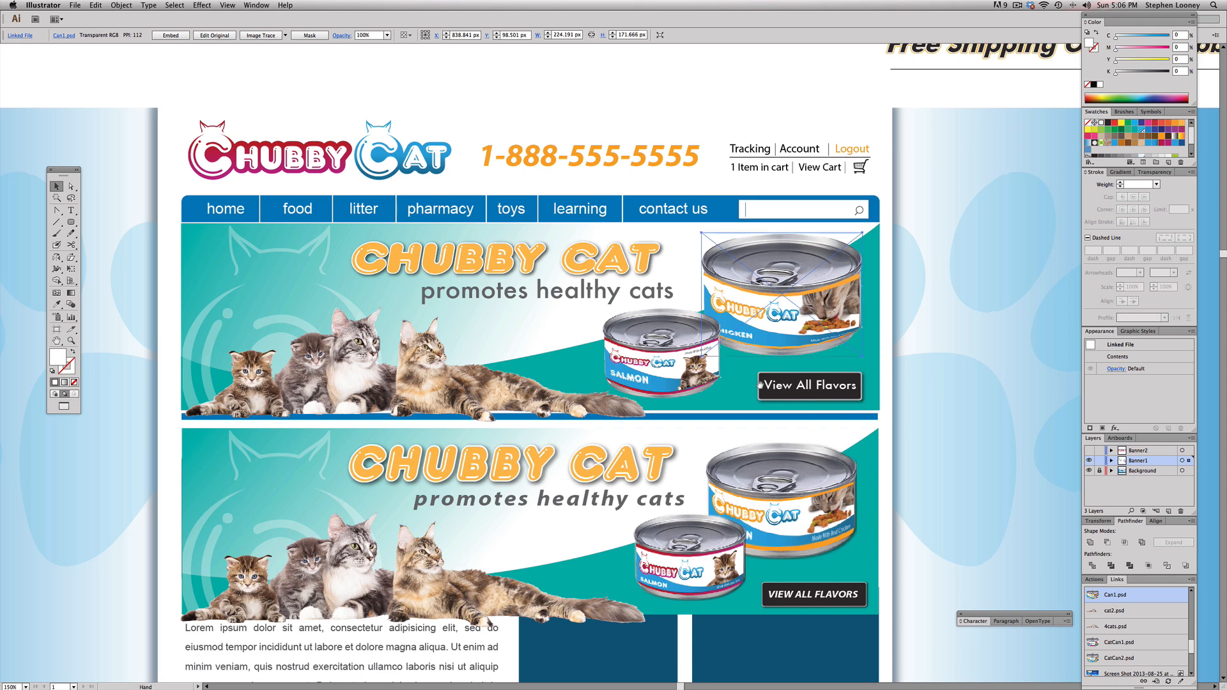
{"action": "scroll", "coordinate": [824, 384], "scroll_direction": "left", "scroll_amount": 2}
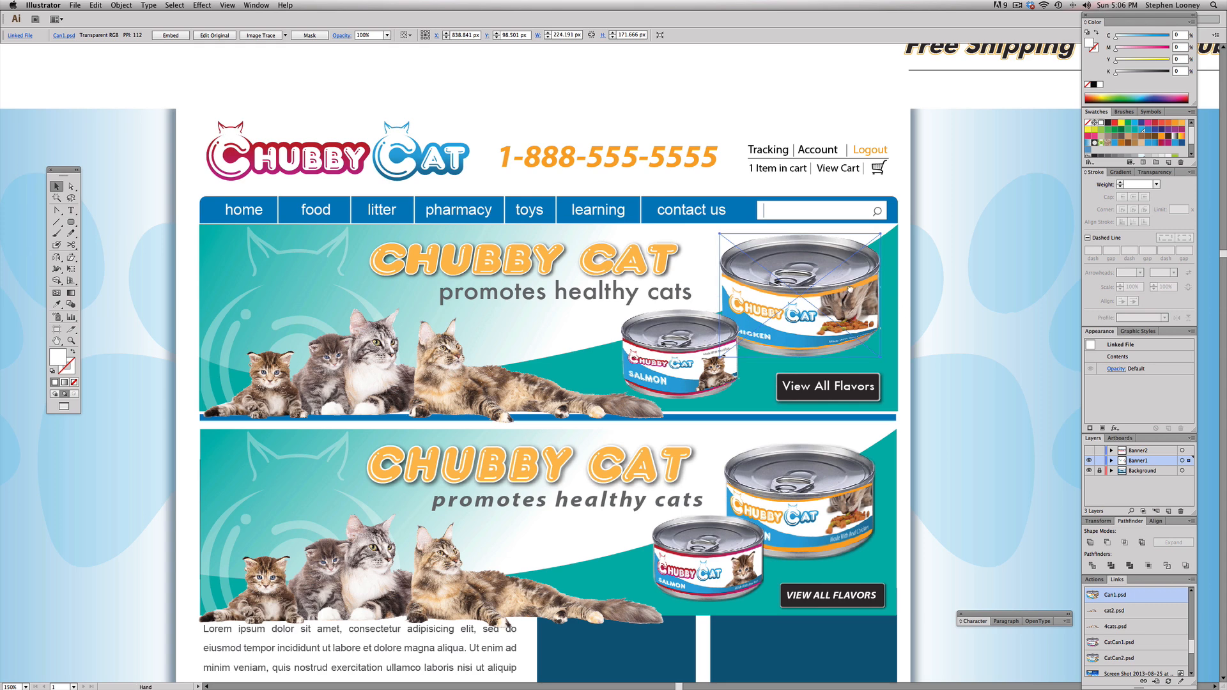
{"action": "scroll", "coordinate": [790, 286], "scroll_direction": "left", "scroll_amount": 1}
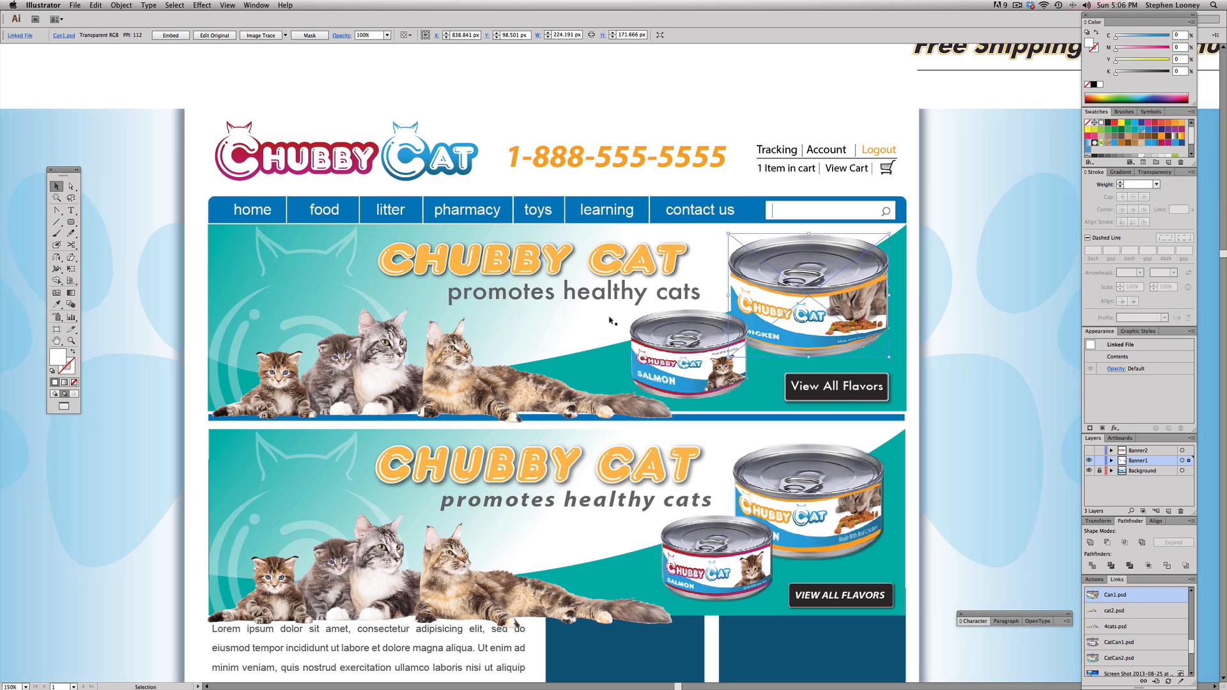
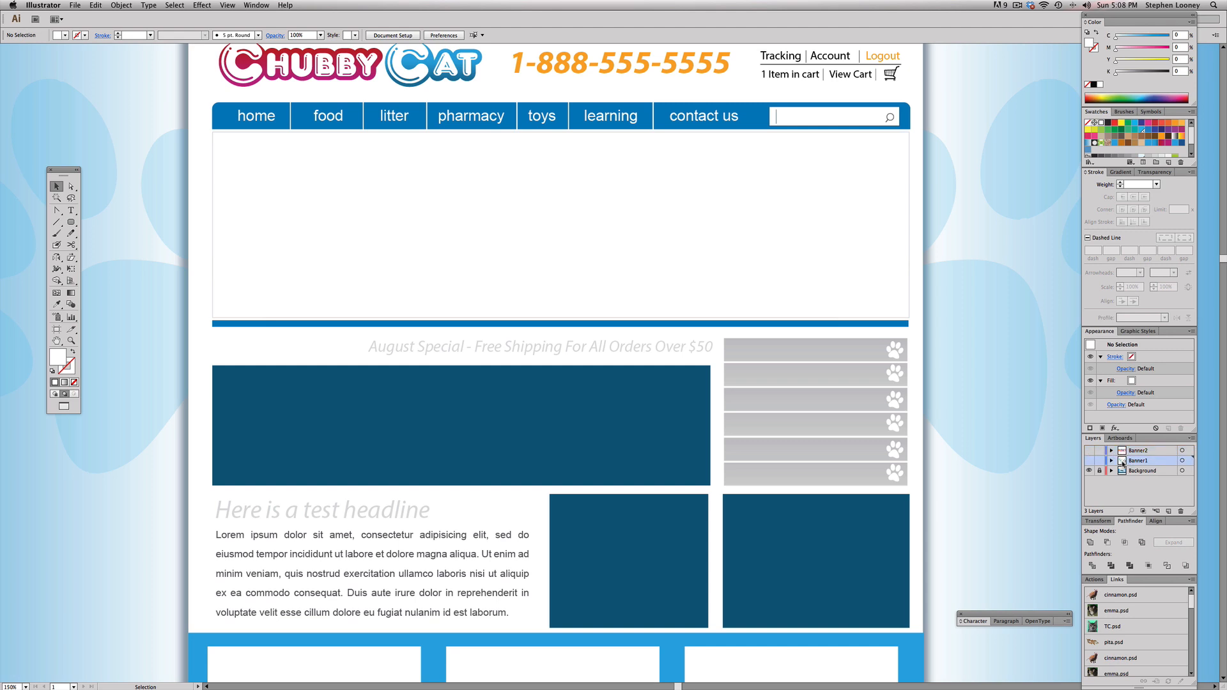
Step: Duplicate the Banner1 layer, make the copy visible, and delete the lower reference banner from it
{"action": "left_click_drag", "start_coordinate": [1123, 463], "coordinate": [1170, 512]}
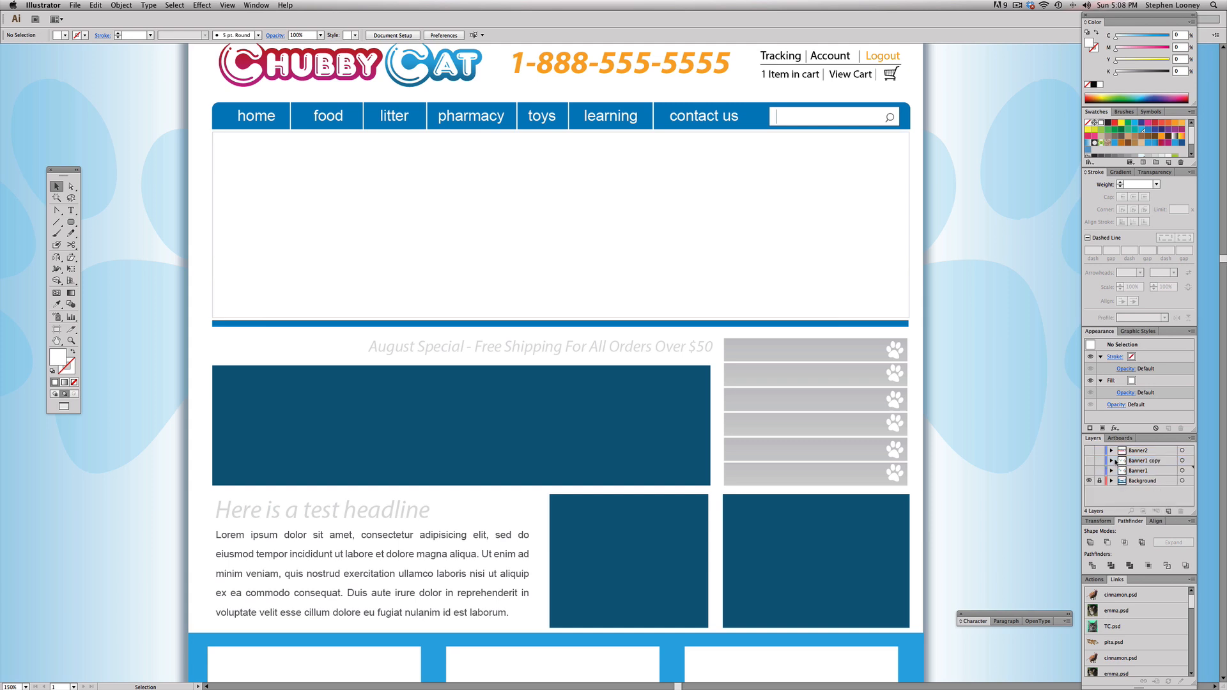
{"action": "left_click", "coordinate": [1089, 460]}
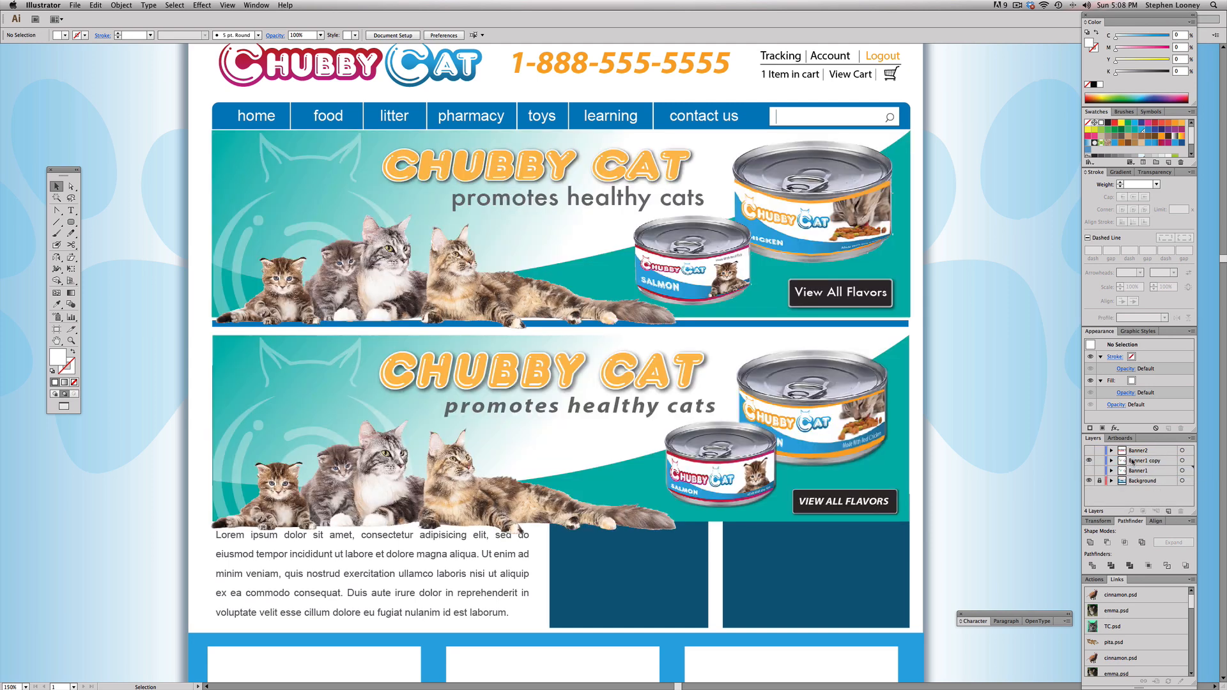
{"action": "left_click_drag", "start_coordinate": [726, 303], "coordinate": [730, 356]}
{"action": "left_click_drag", "start_coordinate": [194, 414], "coordinate": [948, 574]}
{"action": "key", "text": "Delete"}
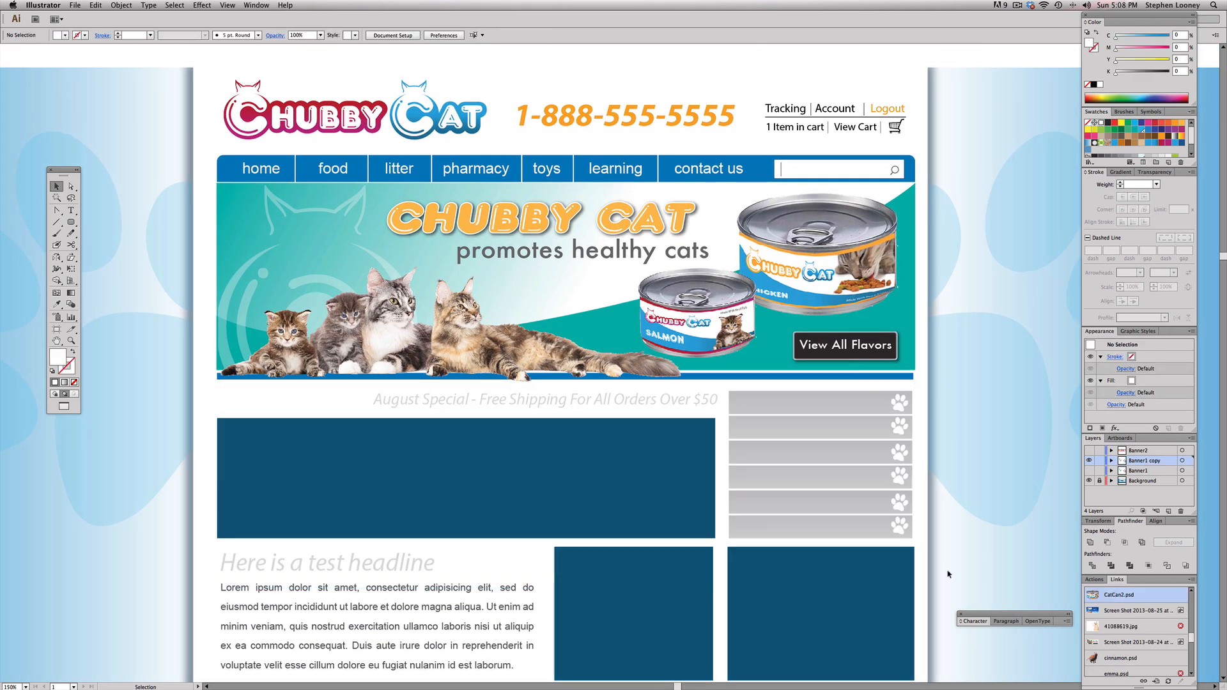
Step: Take the complete Handy Treats artwork from the Banner2 layer with the Banner1 layers locked, and delete the emptied Banner2 layer
{"action": "left_click", "coordinate": [1089, 450]}
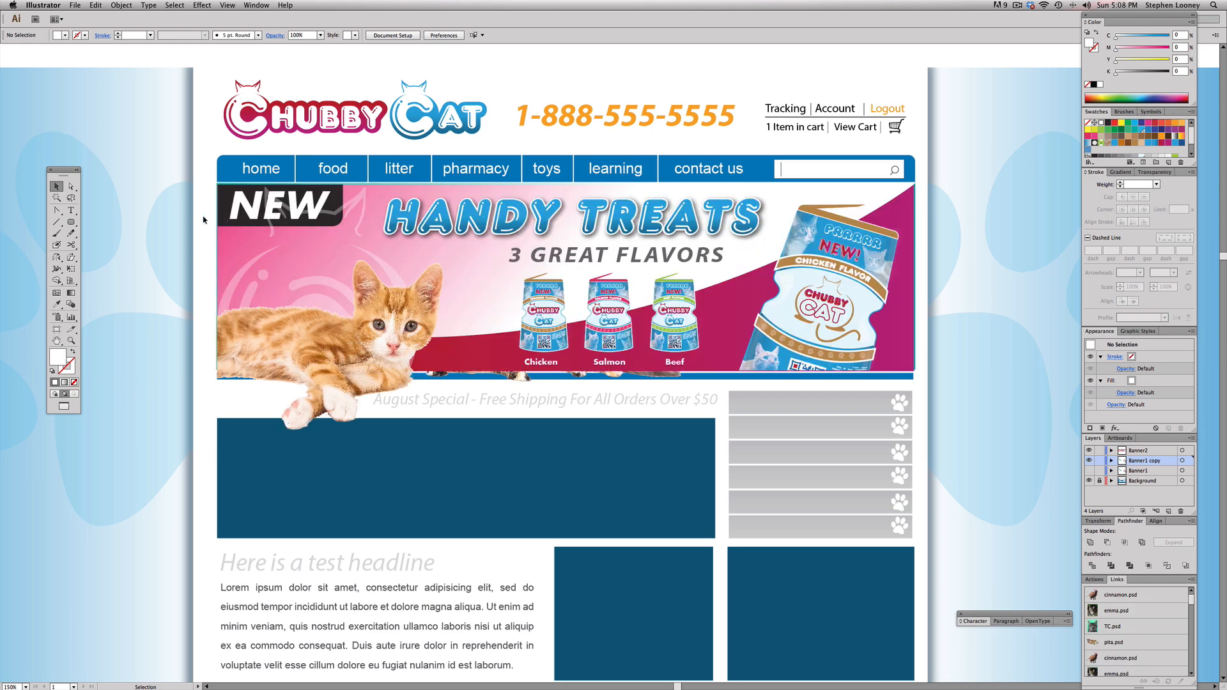
{"action": "left_click_drag", "start_coordinate": [1099, 460], "coordinate": [1099, 471]}
{"action": "mouse_move", "coordinate": [199, 192]}
{"action": "left_mouse_down"}
{"action": "mouse_move", "coordinate": [1002, 422]}
{"action": "mouse_move", "coordinate": [997, 459]}
{"action": "left_mouse_up"}
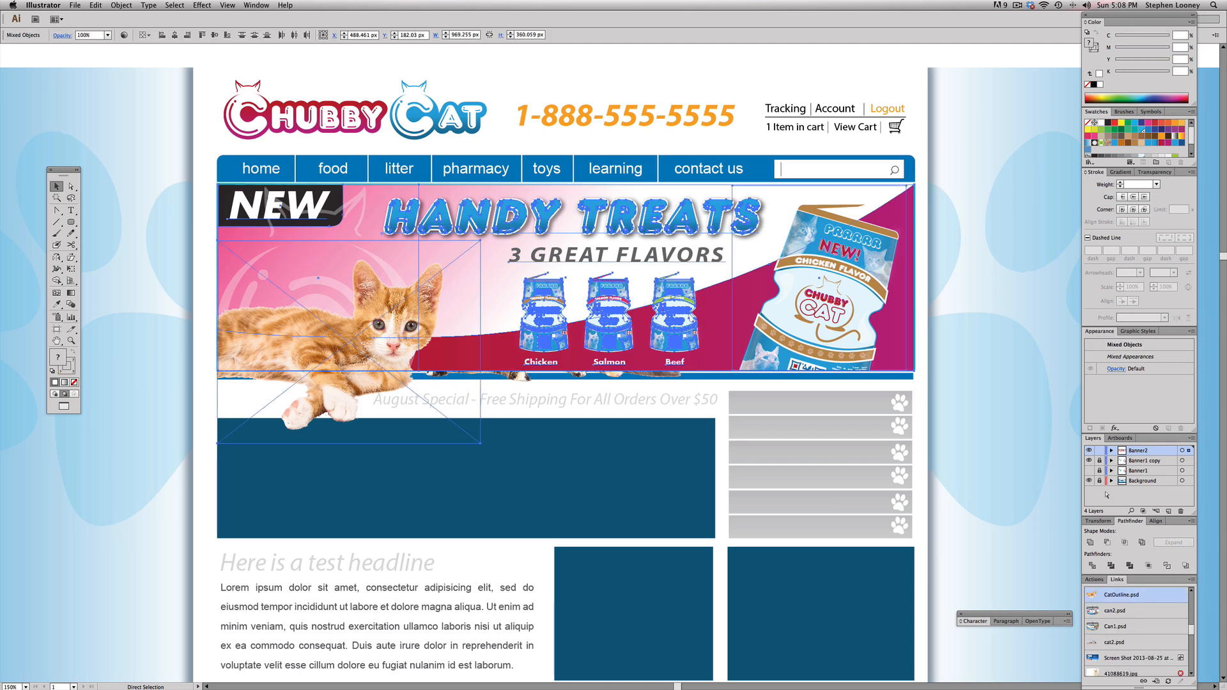
{"action": "left_click", "coordinate": [1090, 451]}
{"action": "left_click_drag", "start_coordinate": [1139, 450], "coordinate": [1181, 512]}
{"action": "left_click_drag", "start_coordinate": [1099, 451], "coordinate": [1099, 460]}
Step: Place the Handy Treats artwork on the Banner1 copy layer just below the teal banner and hide the Background layer
{"action": "key", "text": "a"}
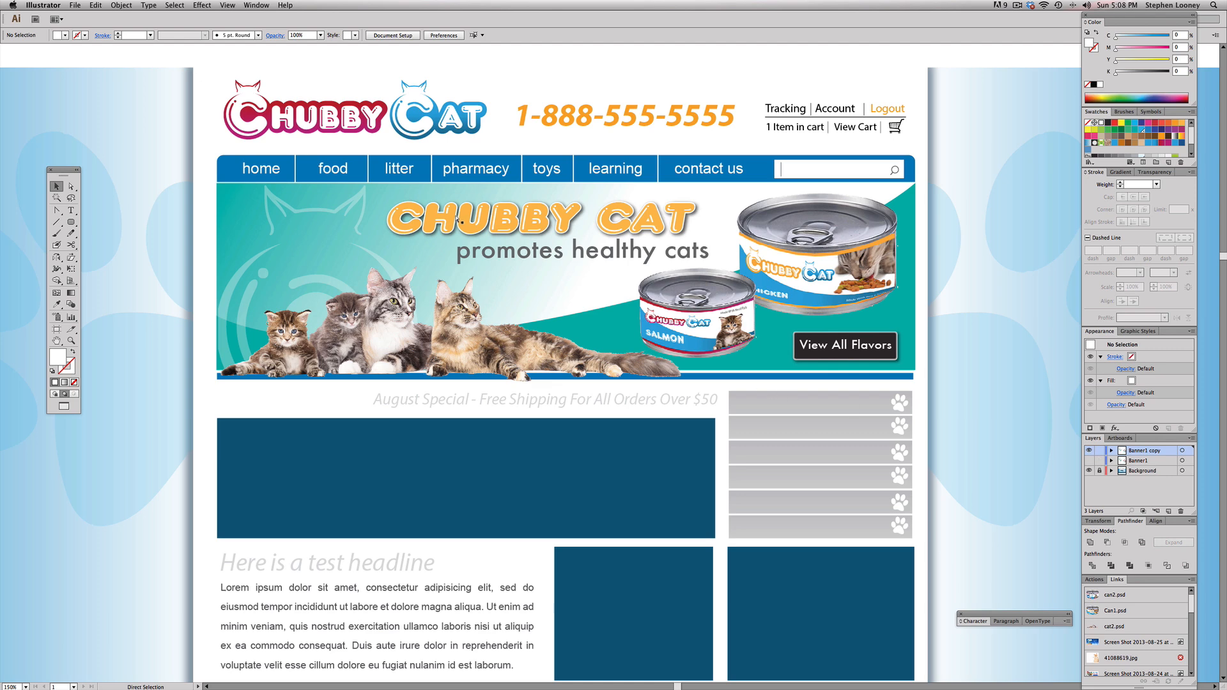
{"action": "left_click_drag", "start_coordinate": [461, 222], "coordinate": [472, 447]}
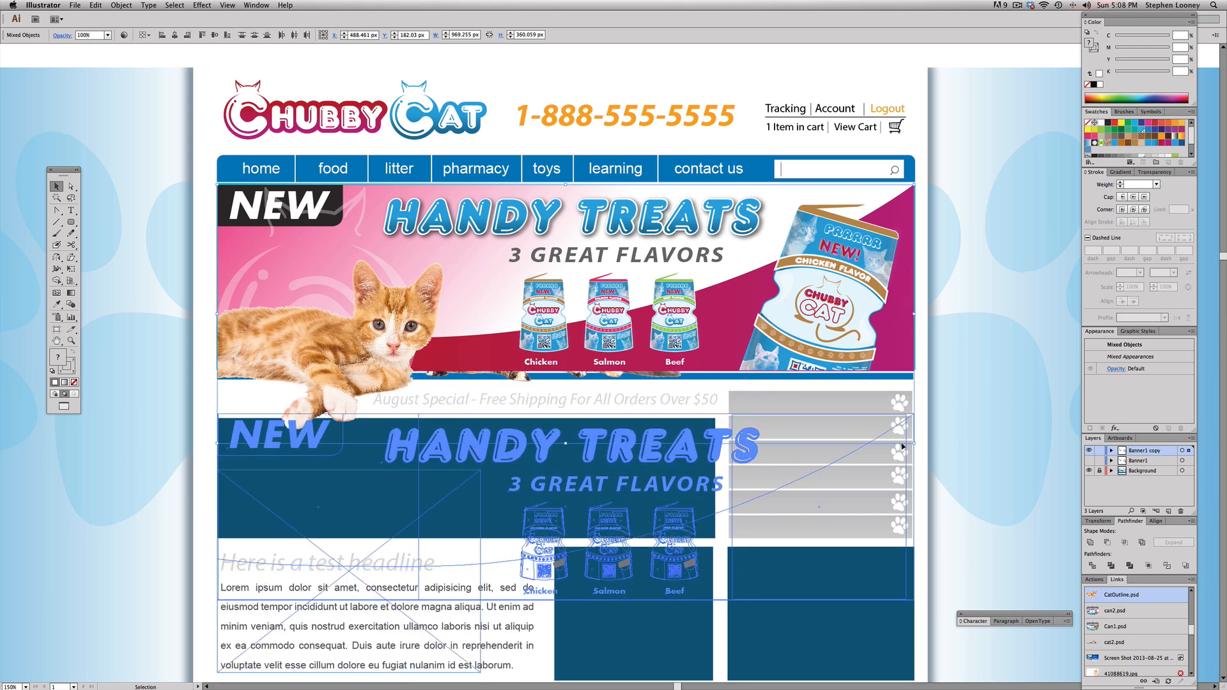
{"action": "left_click", "coordinate": [1090, 470]}
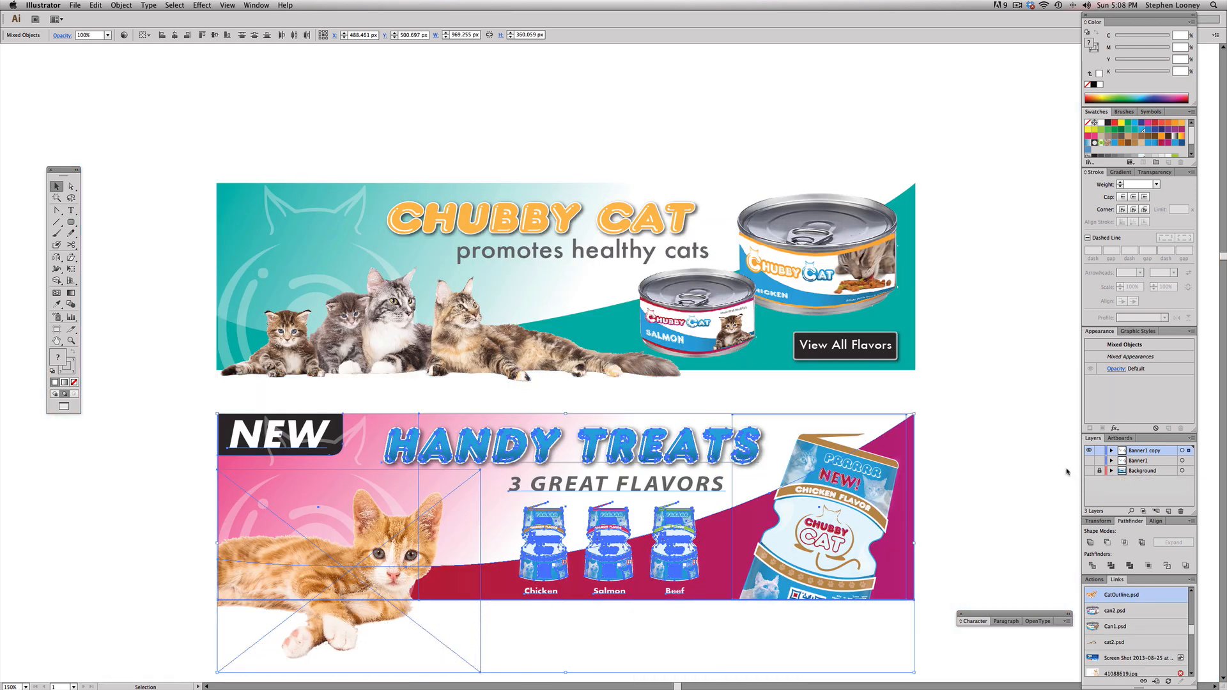
{"action": "left_click", "coordinate": [465, 136]}
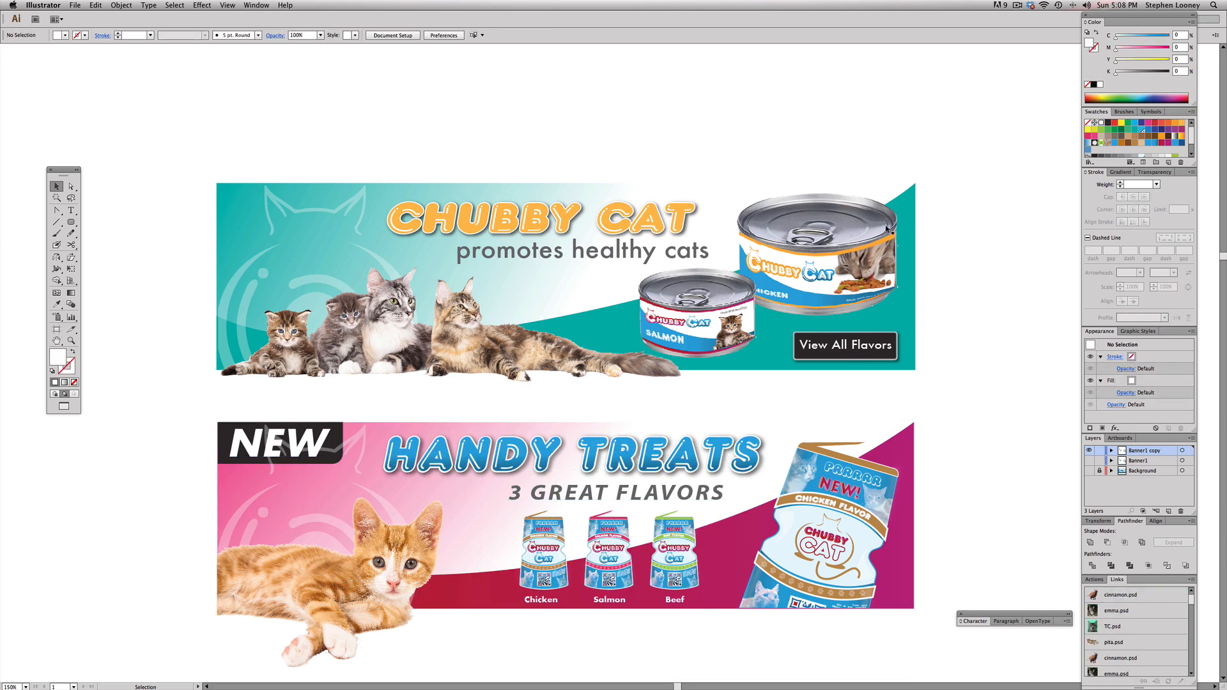
Step: Recolor the teal curved shape in the upper banner with the crimson-magenta fill sampled from the Handy Treats banner's curved shape
{"action": "left_click", "coordinate": [913, 203]}
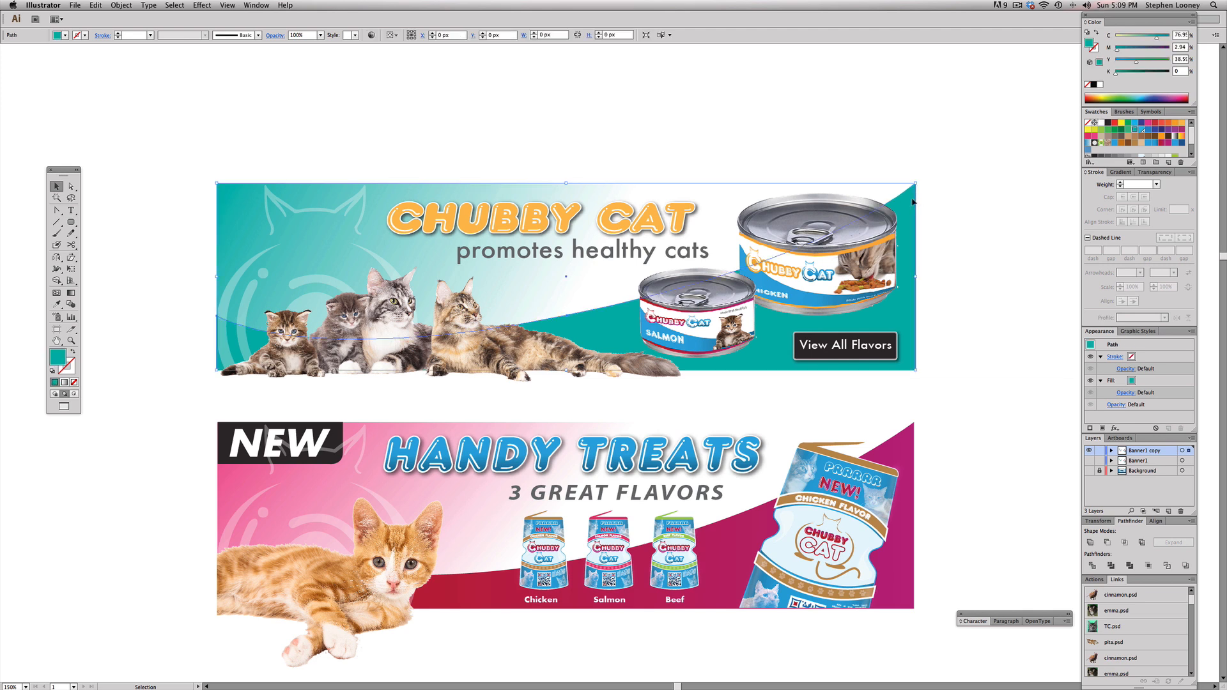
{"action": "left_click", "coordinate": [1087, 137]}
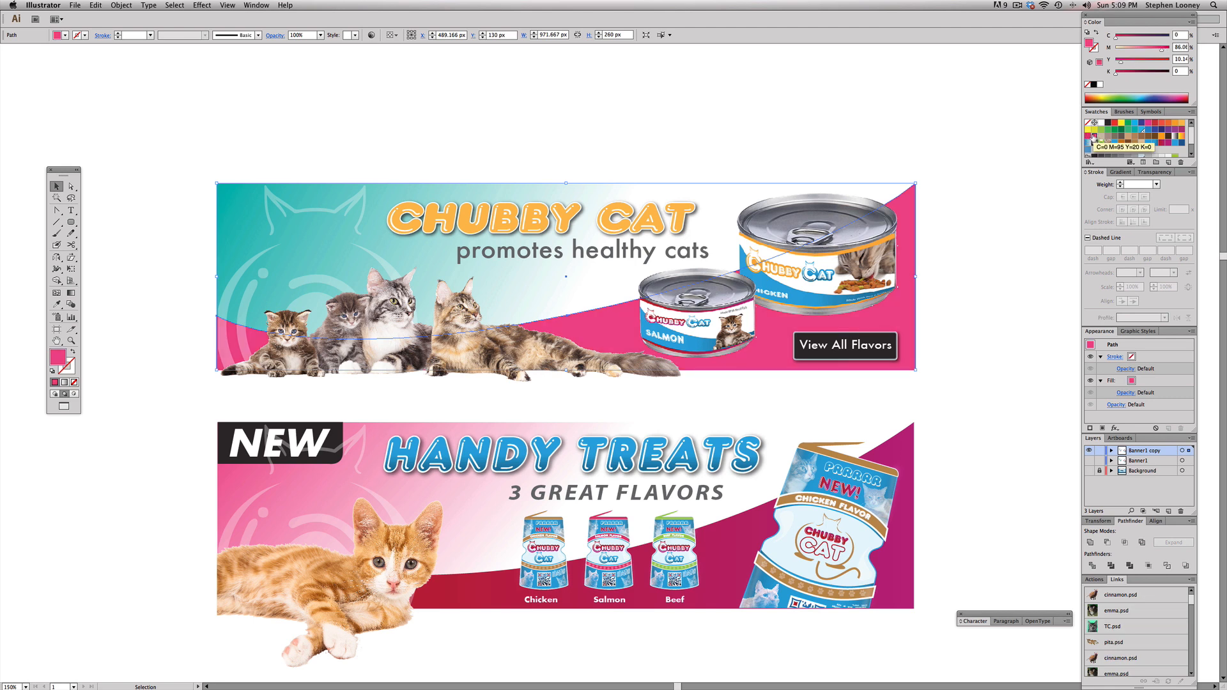
{"action": "left_click", "coordinate": [57, 304]}
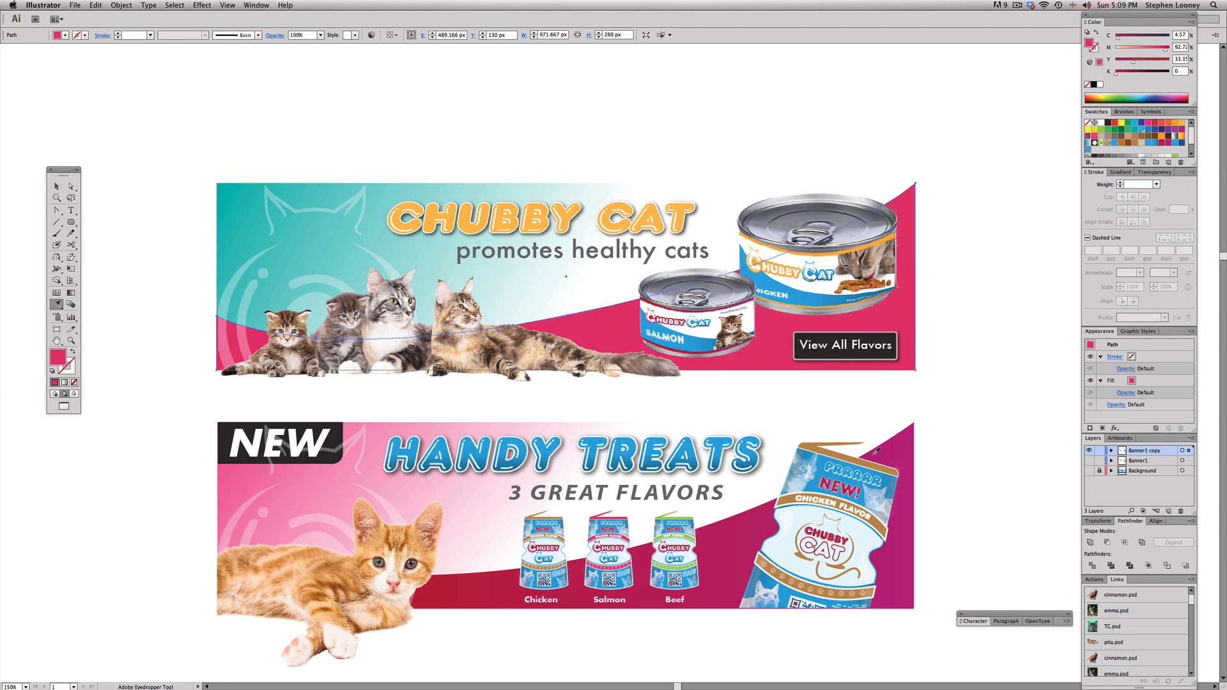
{"action": "left_click", "coordinate": [894, 454]}
{"action": "left_click", "coordinate": [56, 186]}
{"action": "left_click", "coordinate": [193, 203]}
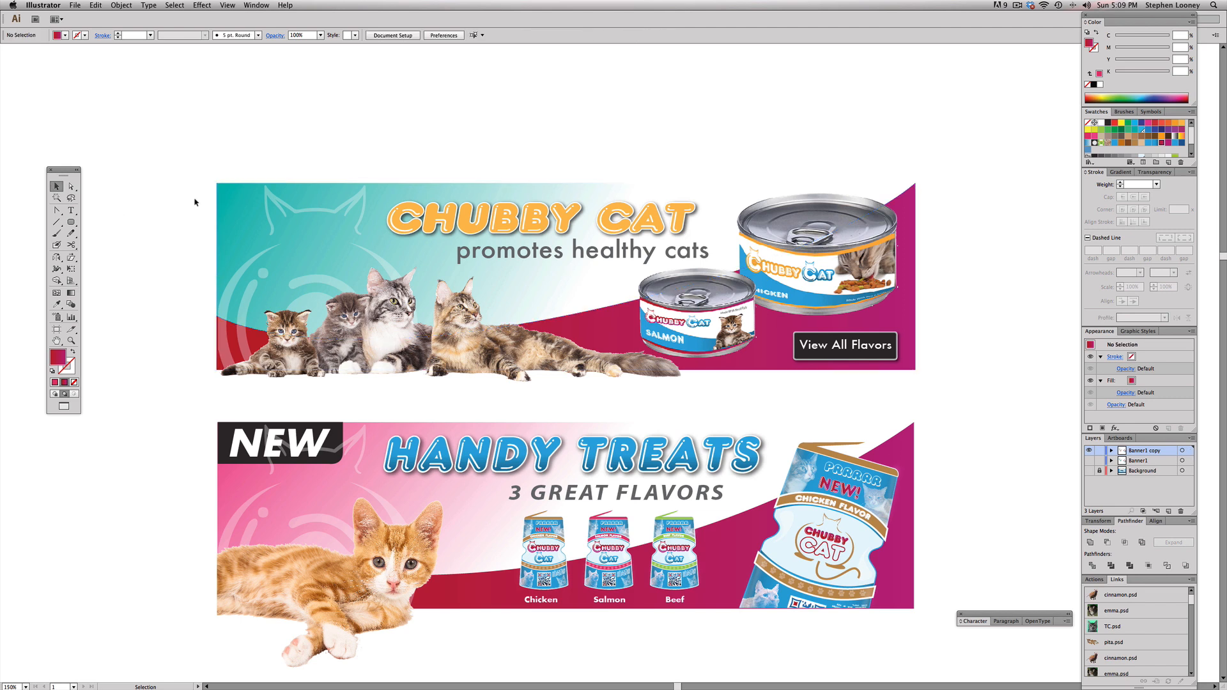
Step: Change the upper banner's teal background gradient to a white-to-pink linear gradient like the one in the Handy Treats banner
{"action": "left_click", "coordinate": [240, 208]}
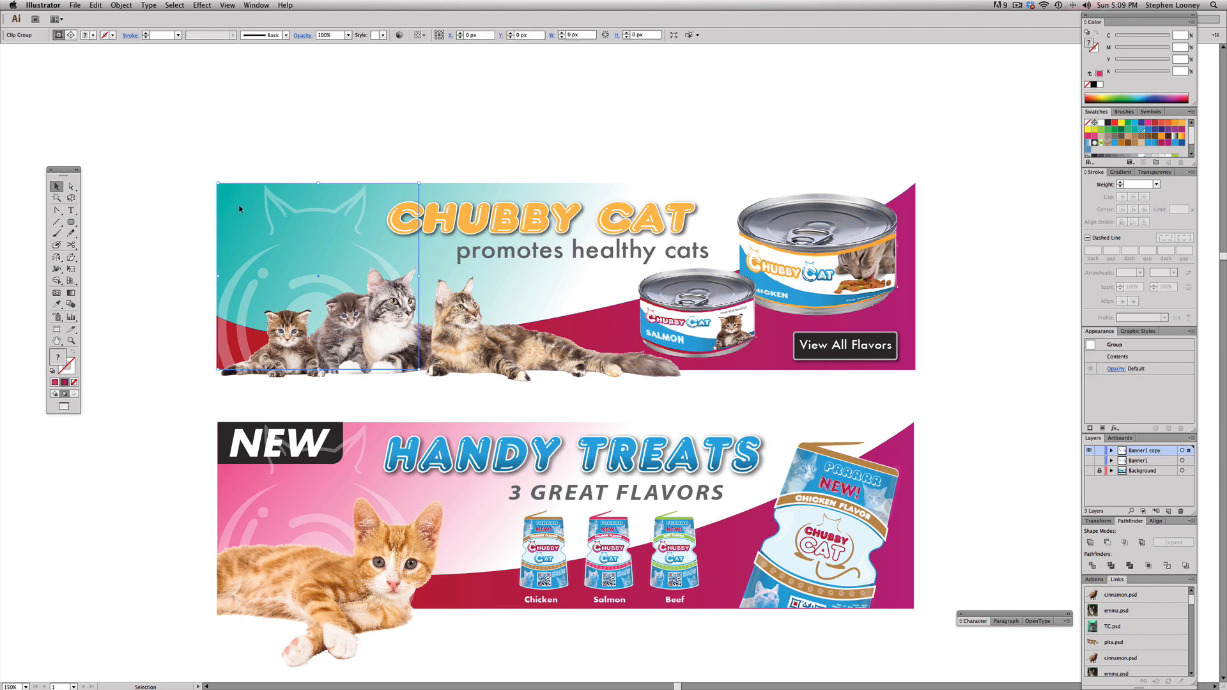
{"action": "left_click", "coordinate": [491, 190]}
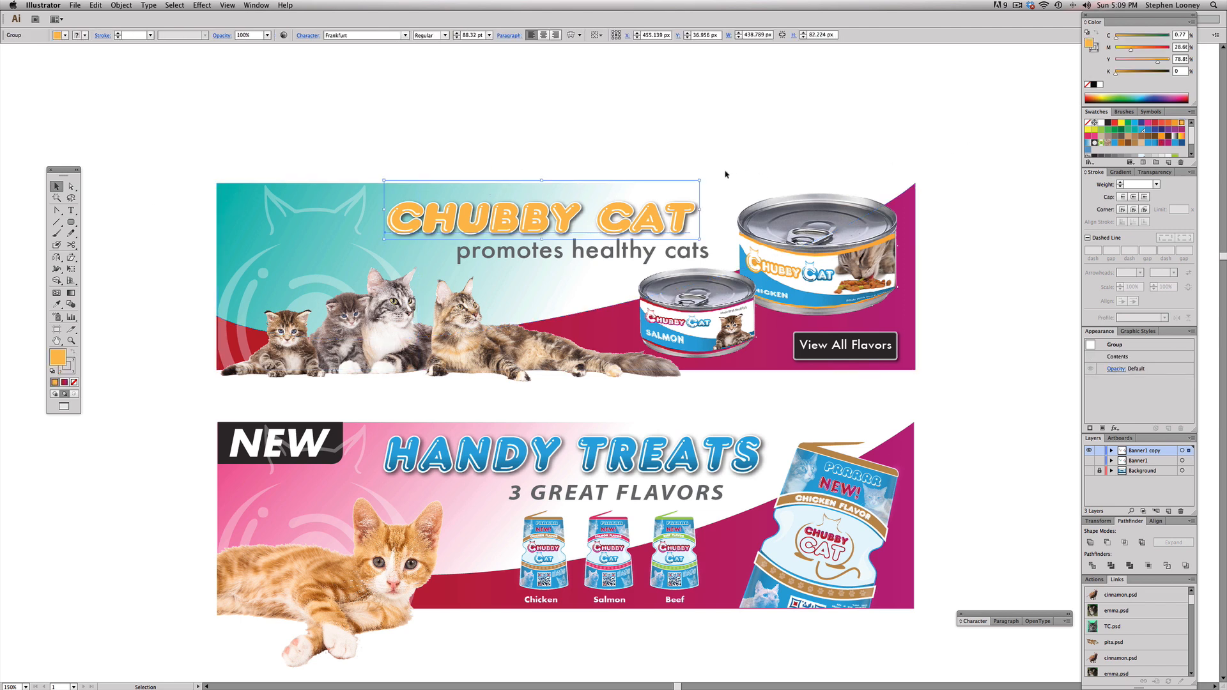
{"action": "left_click", "coordinate": [714, 194]}
{"action": "left_click", "coordinate": [264, 196]}
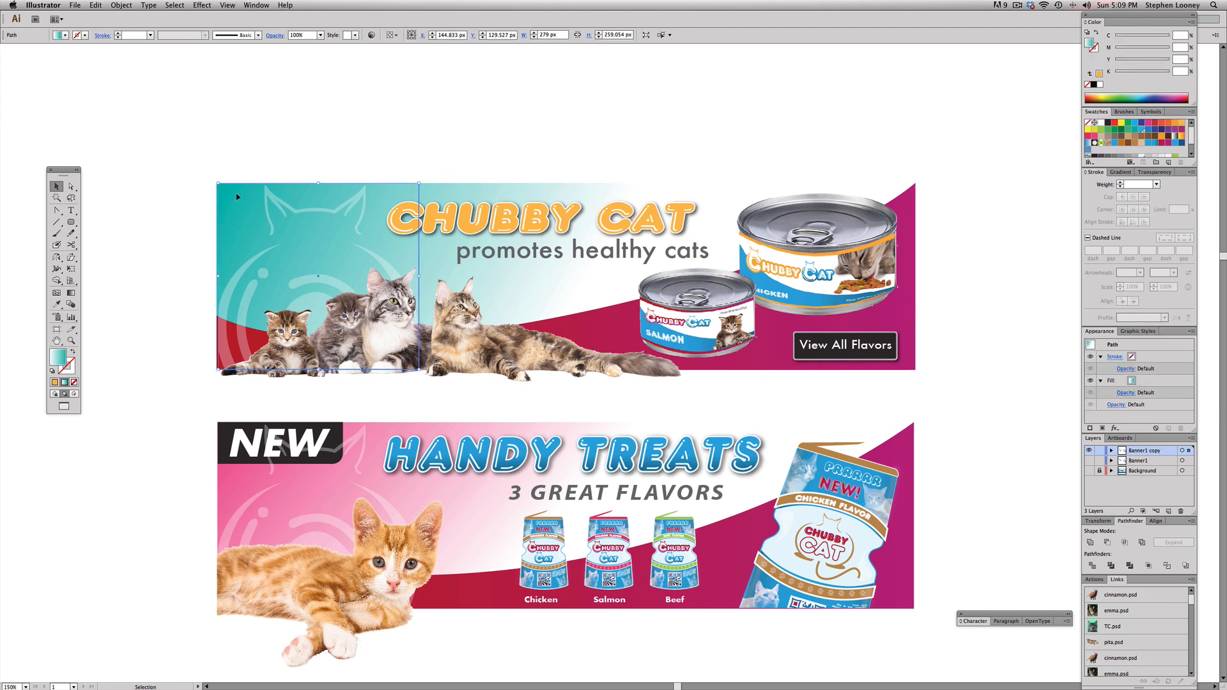
{"action": "left_click", "coordinate": [1121, 172]}
{"action": "left_click_drag", "start_coordinate": [1088, 184], "coordinate": [1180, 293]}
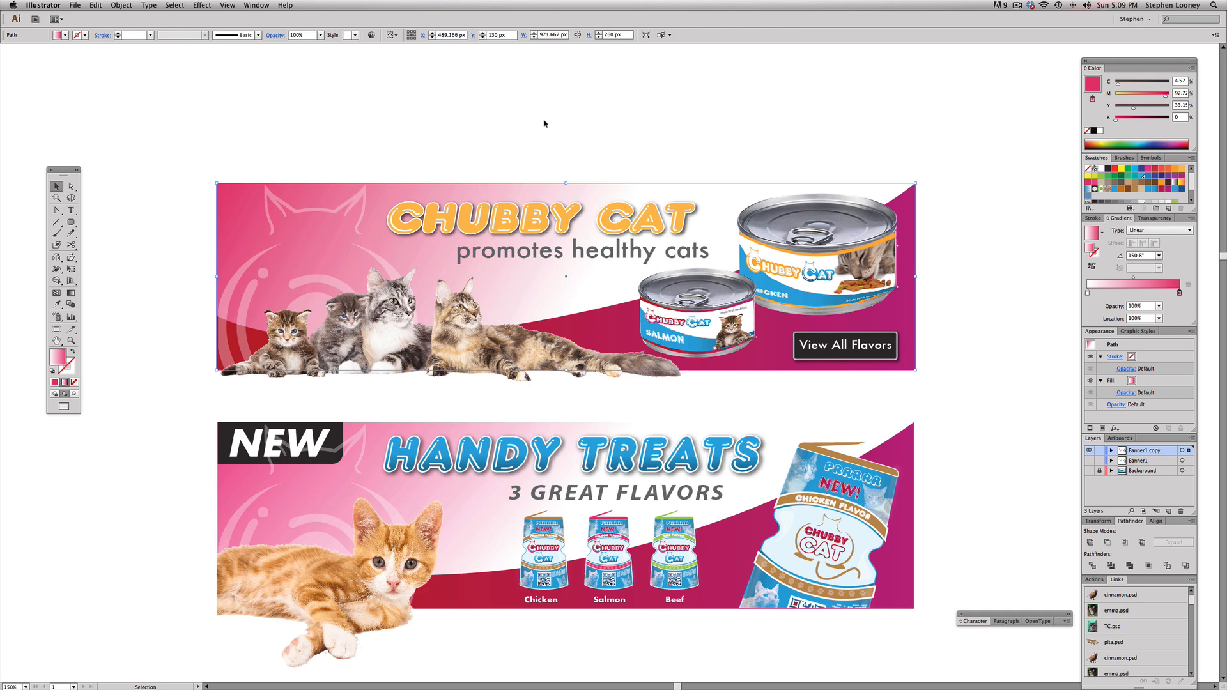
{"action": "key", "text": "super+shift+a"}
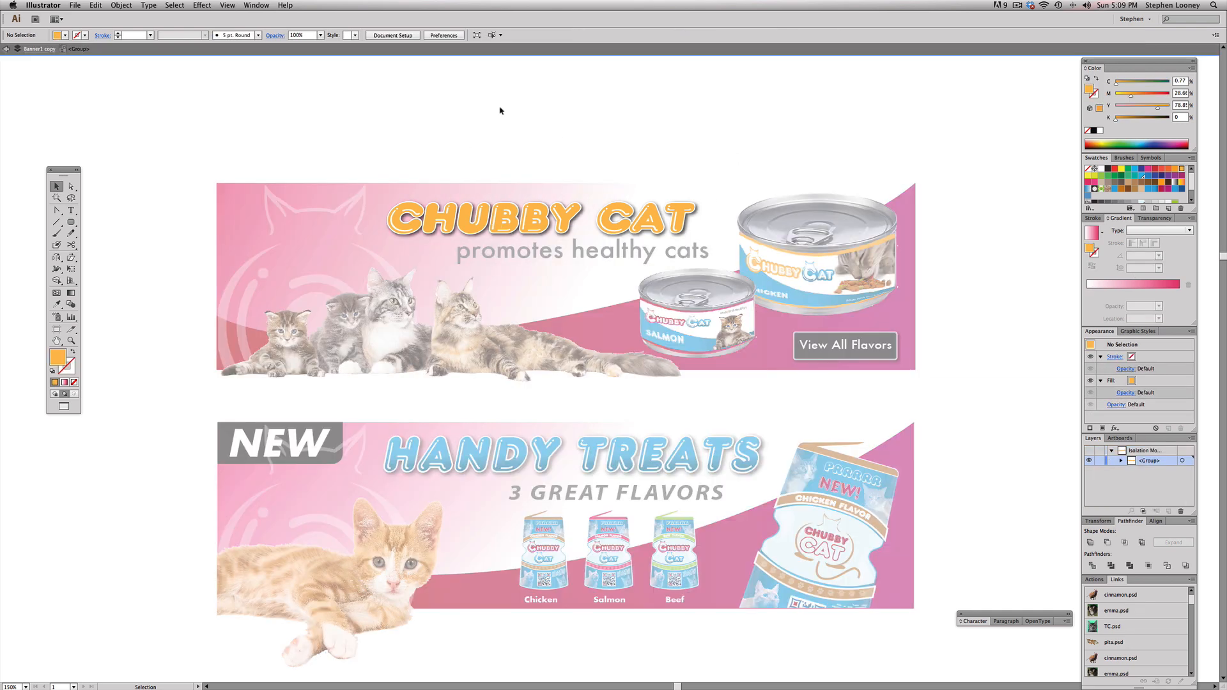
Step: Replace the text of the front, fill-only copy of the Chubby Cat headline with "HANDY TREATS"
{"action": "key", "text": "t"}
{"action": "triple_click", "coordinate": [463, 219]}
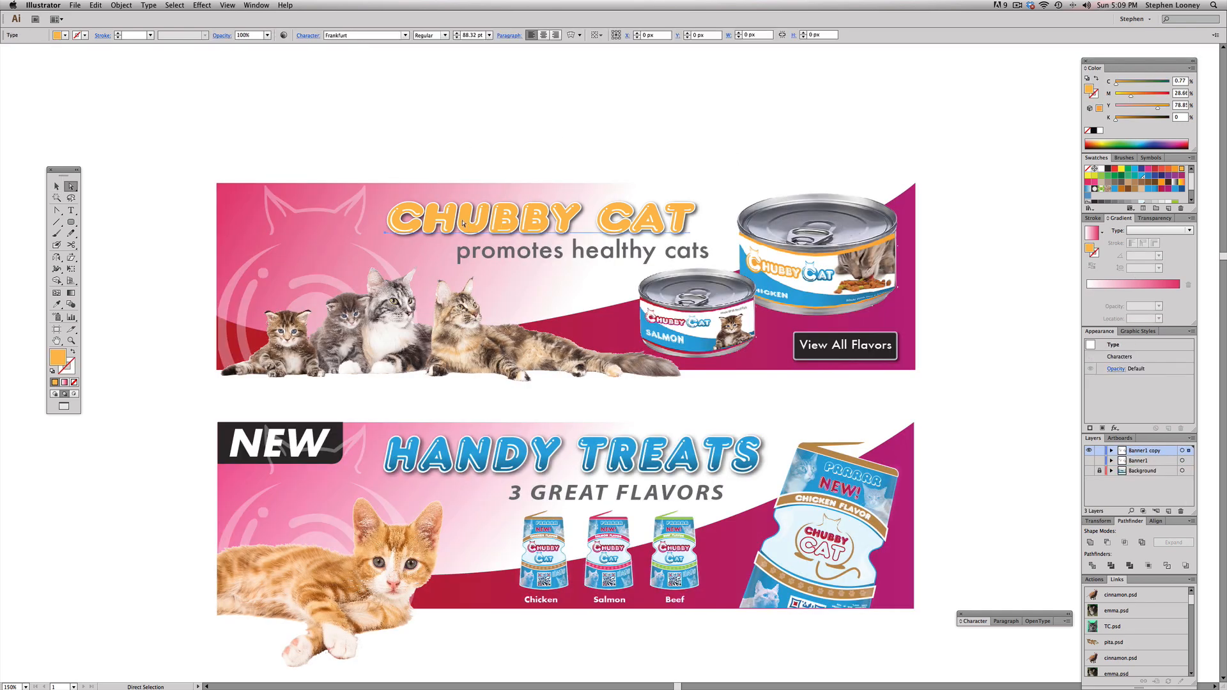
{"action": "type", "text": "HANDY"}
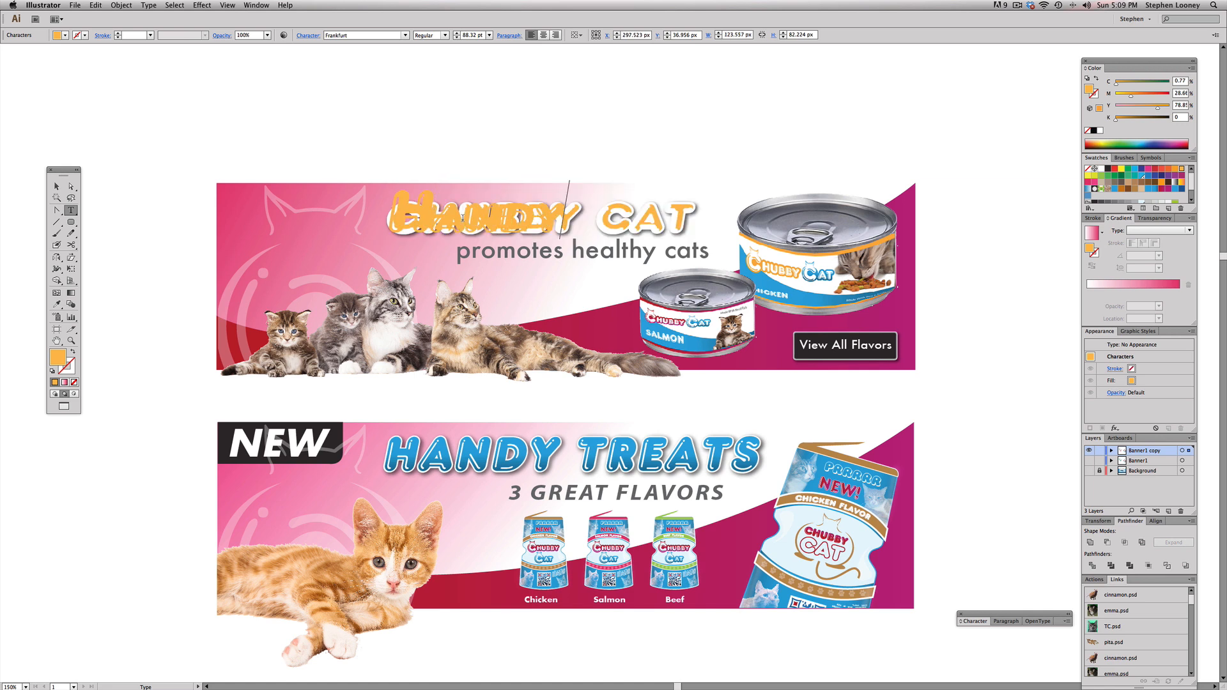
{"action": "key", "text": "super+a"}
{"action": "type", "text": "handy trea"}
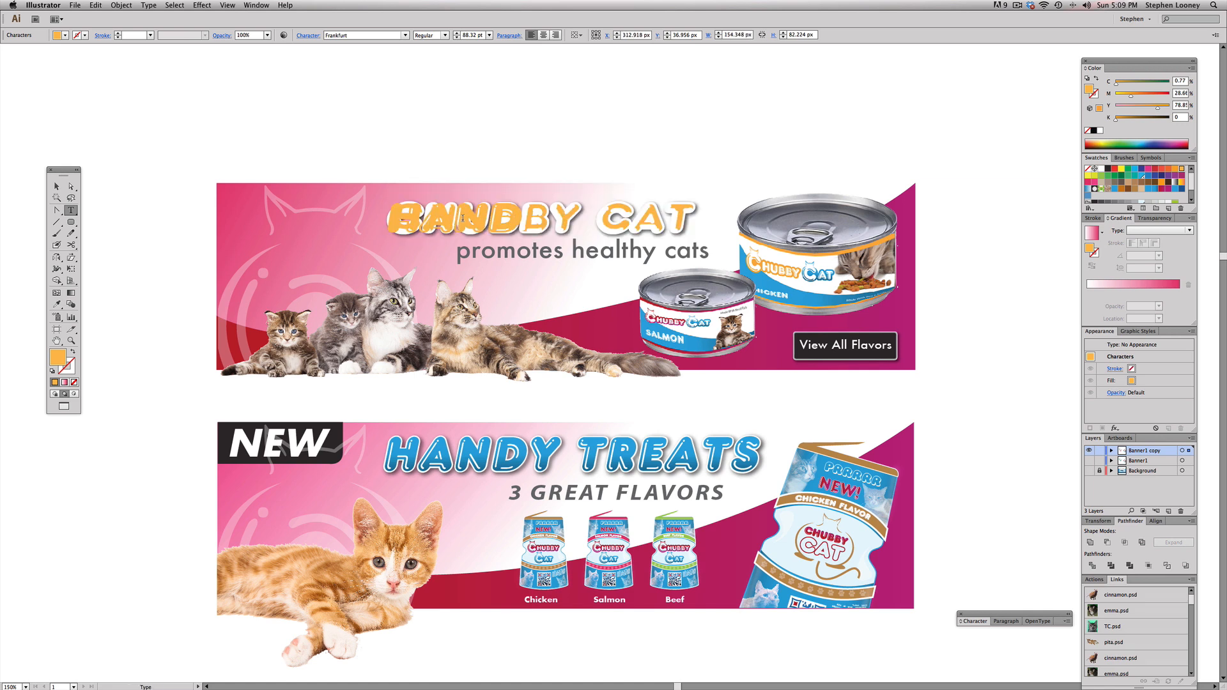
{"action": "type", "text": "ts"}
{"action": "key", "text": "Escape"}
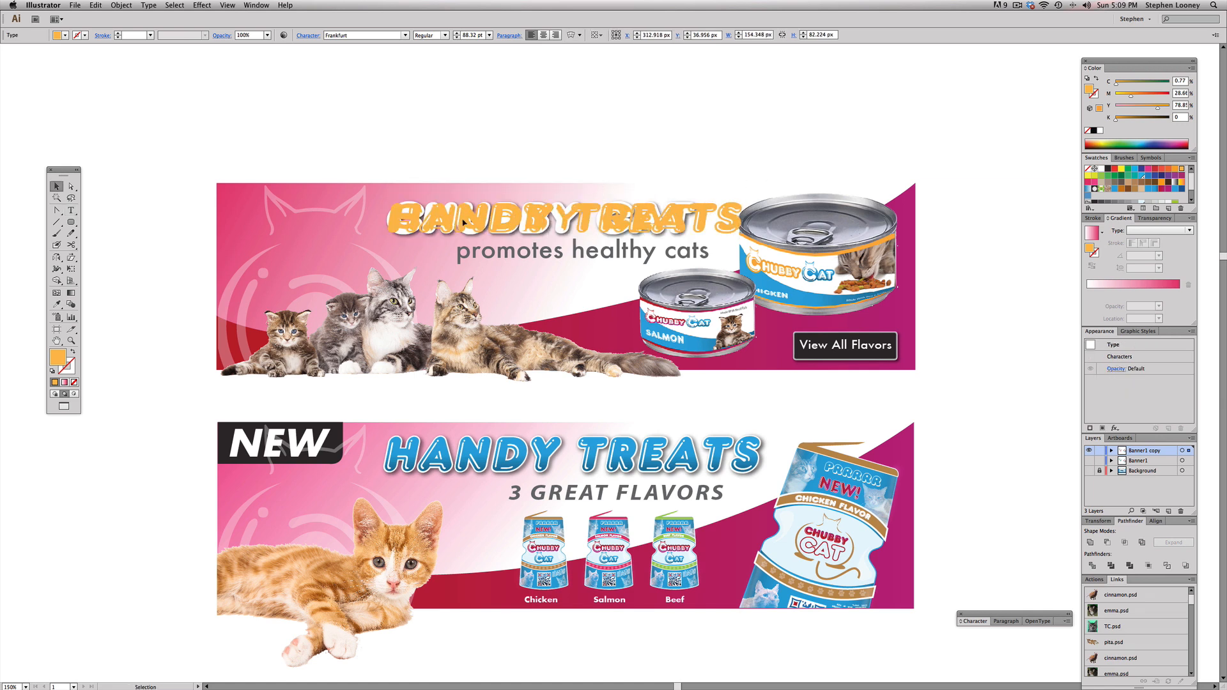
Step: Replace the text of the rear headline copy, which carries the white outline and drop shadow, with "HANDY TREATS"
{"action": "double_click", "coordinate": [463, 222]}
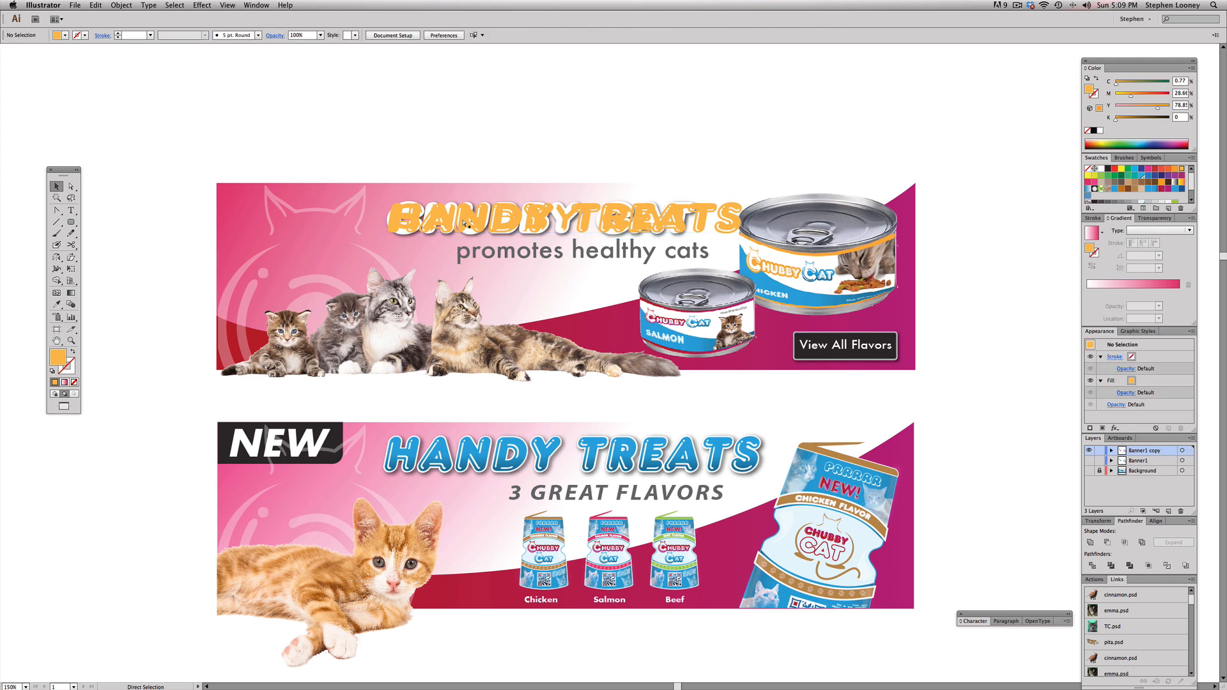
{"action": "double_click", "coordinate": [493, 115]}
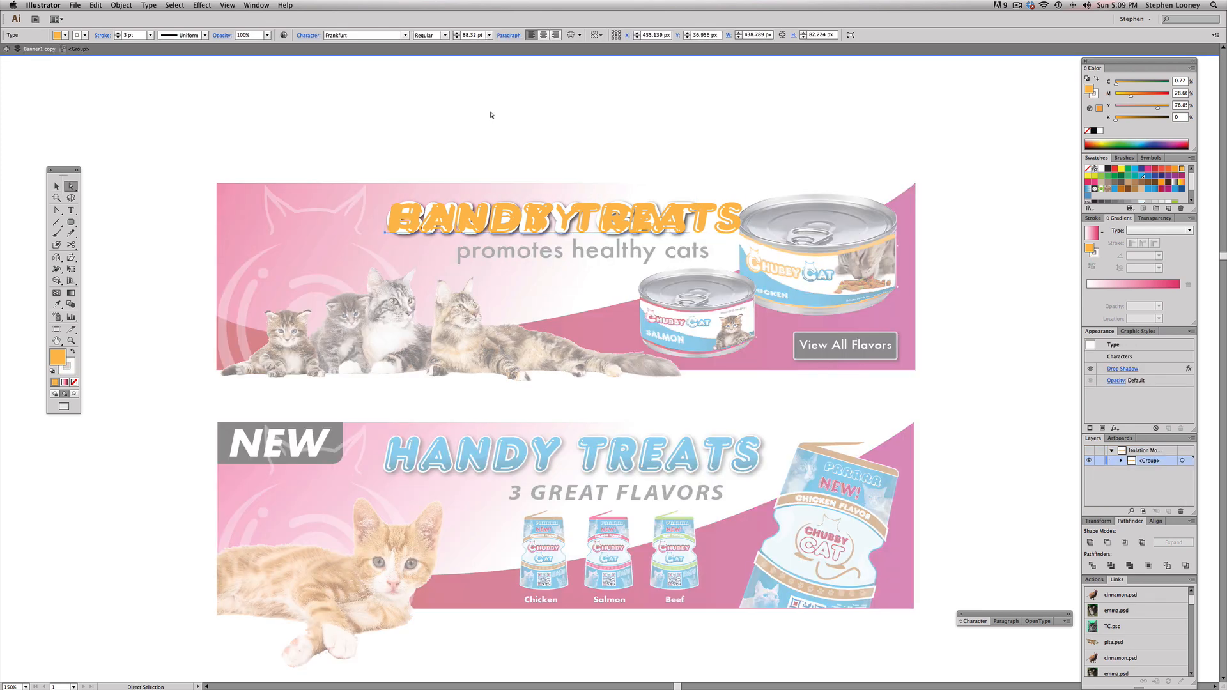
{"action": "double_click", "coordinate": [478, 218]}
{"action": "key", "text": "super+a"}
{"action": "key", "text": "BackSpace"}
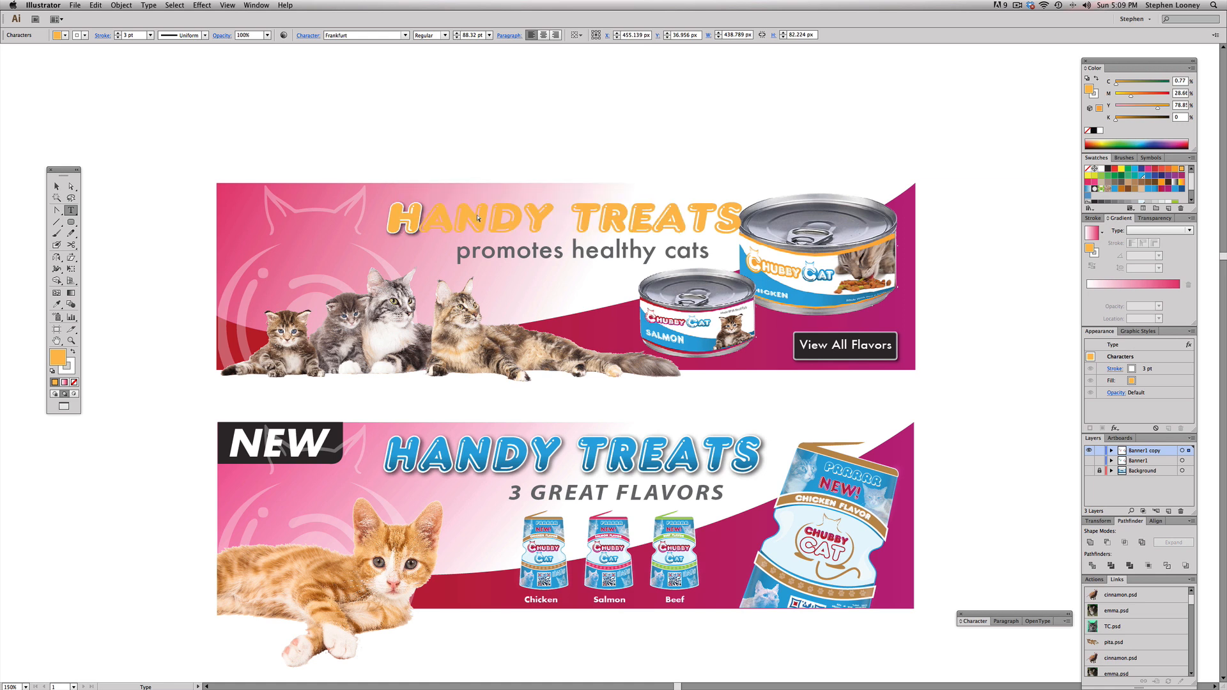
{"action": "type", "text": "HANDY TREATD"}
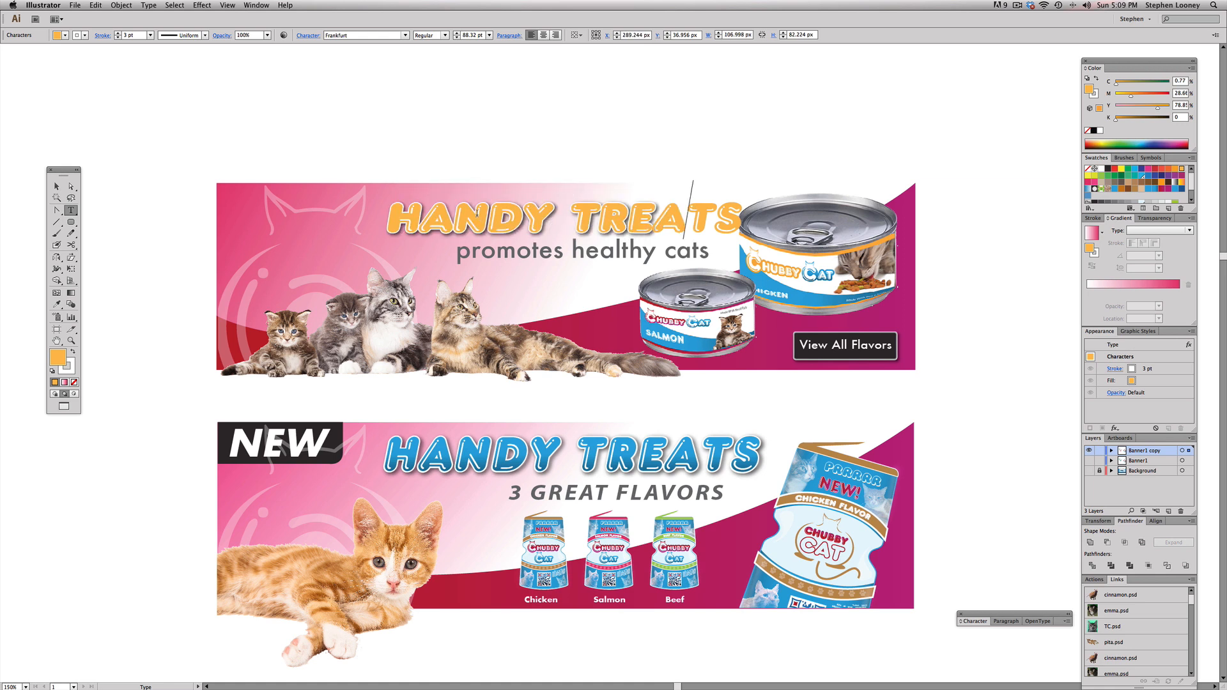
{"action": "key", "text": "Escape"}
{"action": "key", "text": "t"}
{"action": "left_click_drag", "start_coordinate": [717, 202], "coordinate": [752, 201]}
{"action": "type", "text": "S"}
{"action": "key", "text": "Escape"}
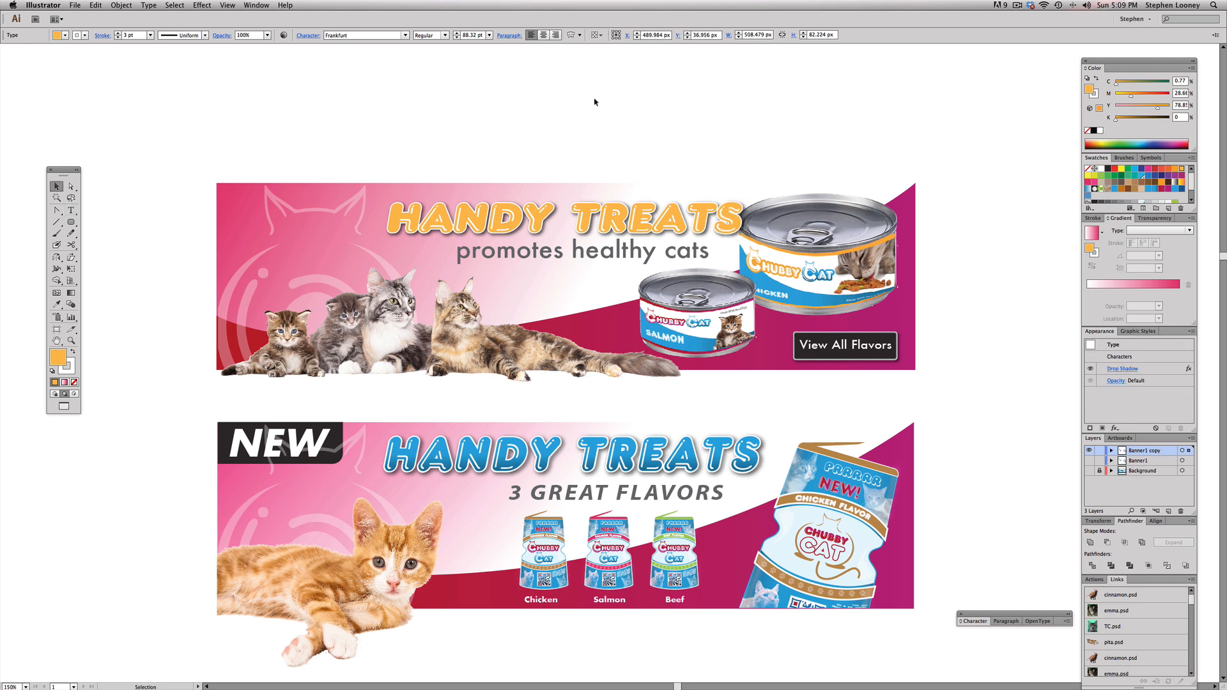
Step: Unlock all objects, and lock the upper banner's pink background artwork again
{"action": "left_click", "coordinate": [594, 101]}
{"action": "left_click", "coordinate": [121, 5]}
{"action": "left_click", "coordinate": [135, 67]}
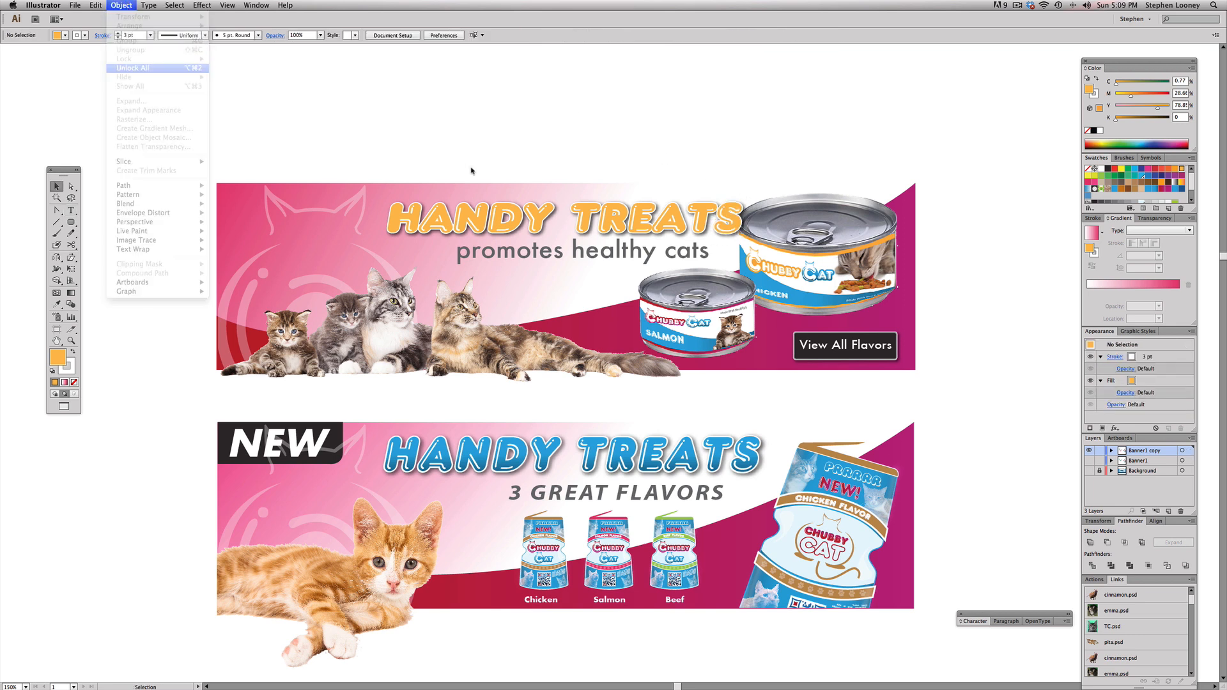
{"action": "left_click", "coordinate": [299, 173]}
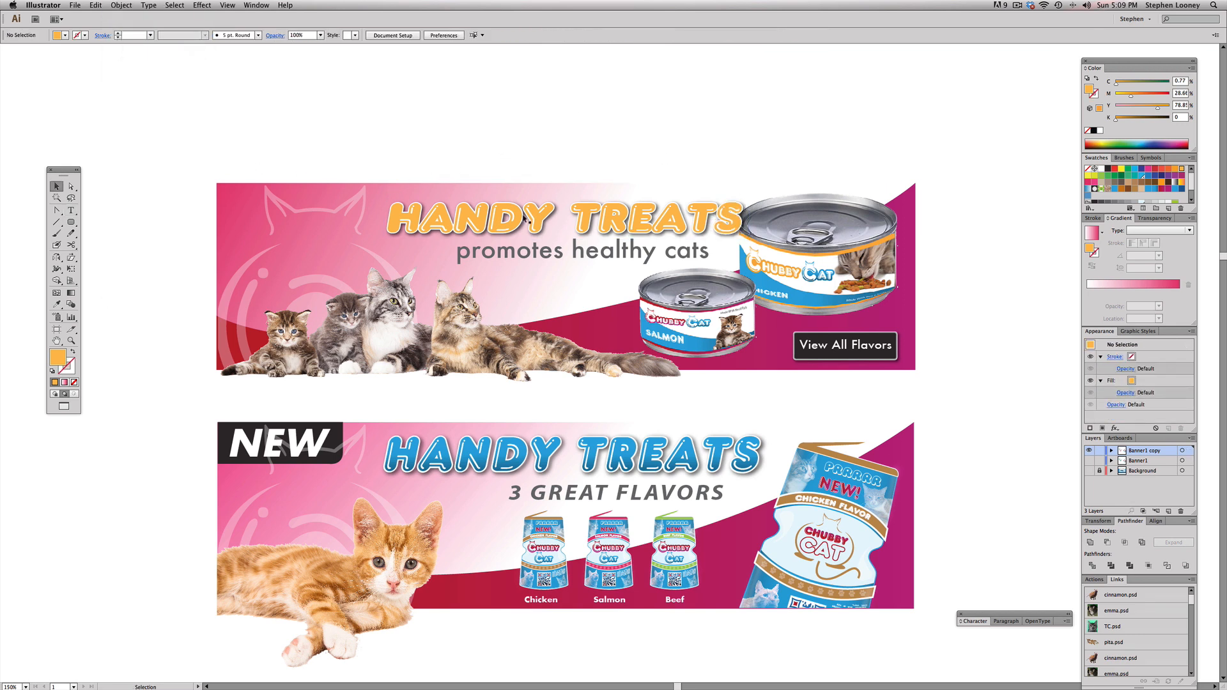
{"action": "left_click_drag", "start_coordinate": [188, 148], "coordinate": [320, 271]}
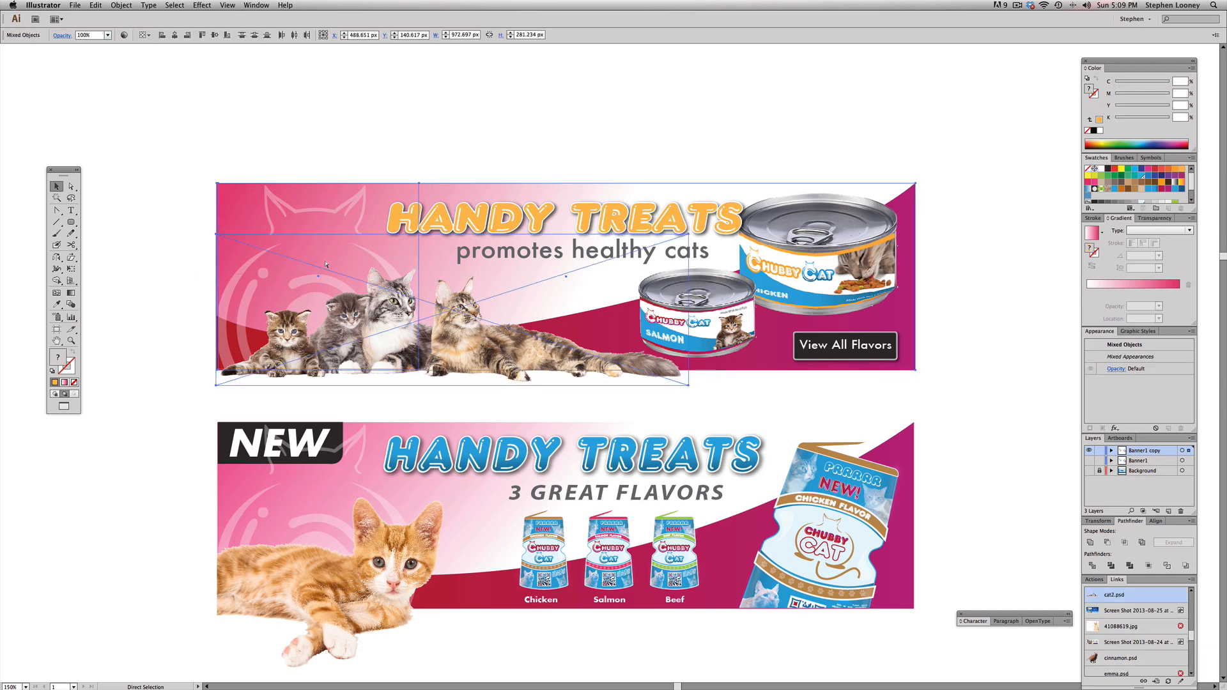
{"action": "key", "text": "super+w"}
{"action": "left_click", "coordinate": [656, 361]}
{"action": "key", "text": "super+2"}
Step: Fill the upper HANDY TREATS headline with the light blue swatch C=70 M=15 Y=0 K=0
{"action": "left_click_drag", "start_coordinate": [387, 184], "coordinate": [496, 226]}
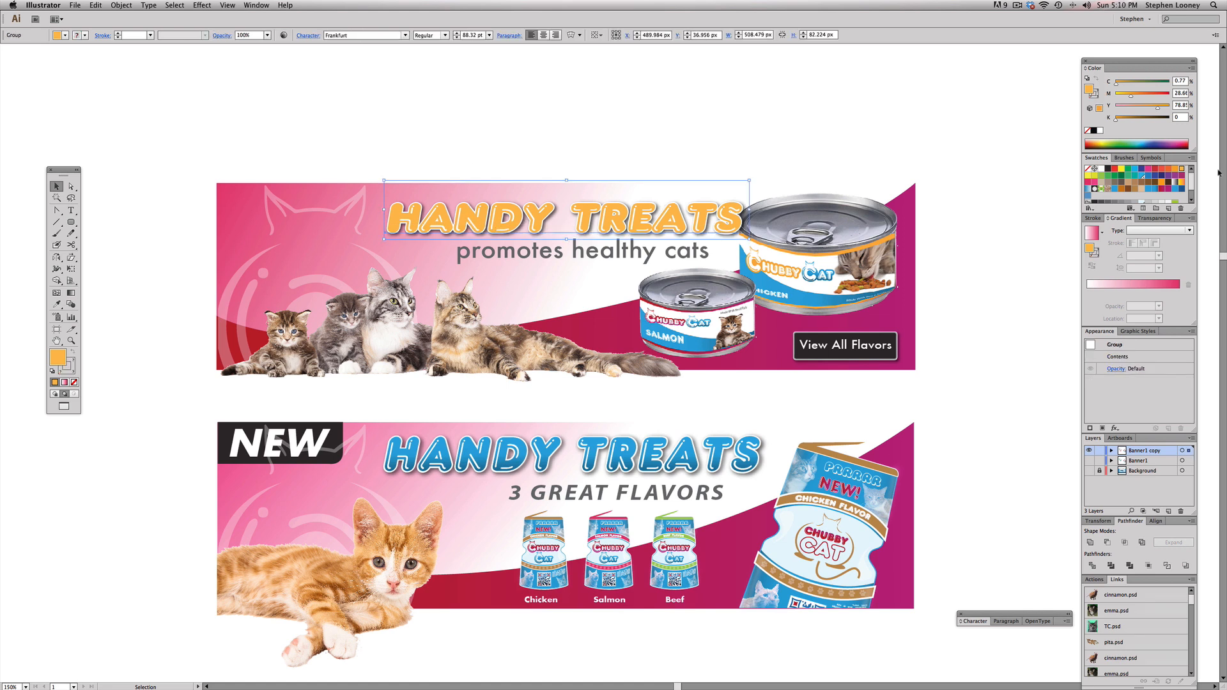
{"action": "left_click", "coordinate": [1142, 176]}
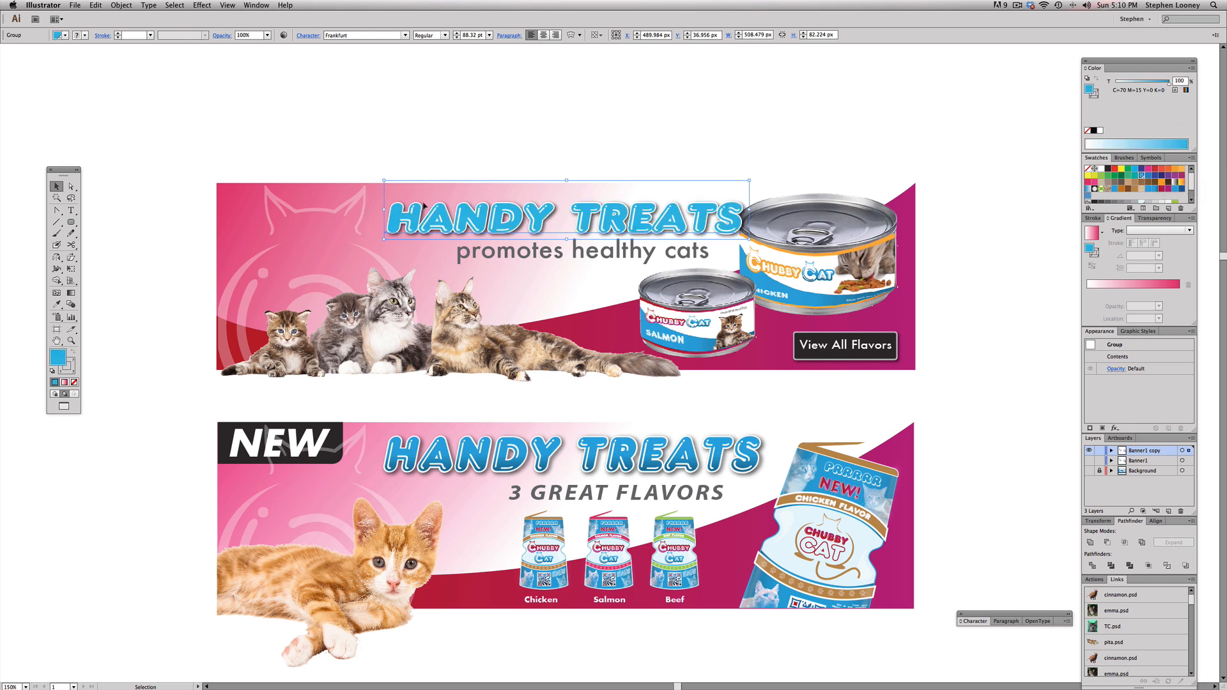
{"action": "key", "text": "a"}
{"action": "key", "text": "v"}
Step: Replace the "promotes healthy cats" tagline in the upper banner with "3 Great Flavors"
{"action": "triple_click", "coordinate": [515, 243]}
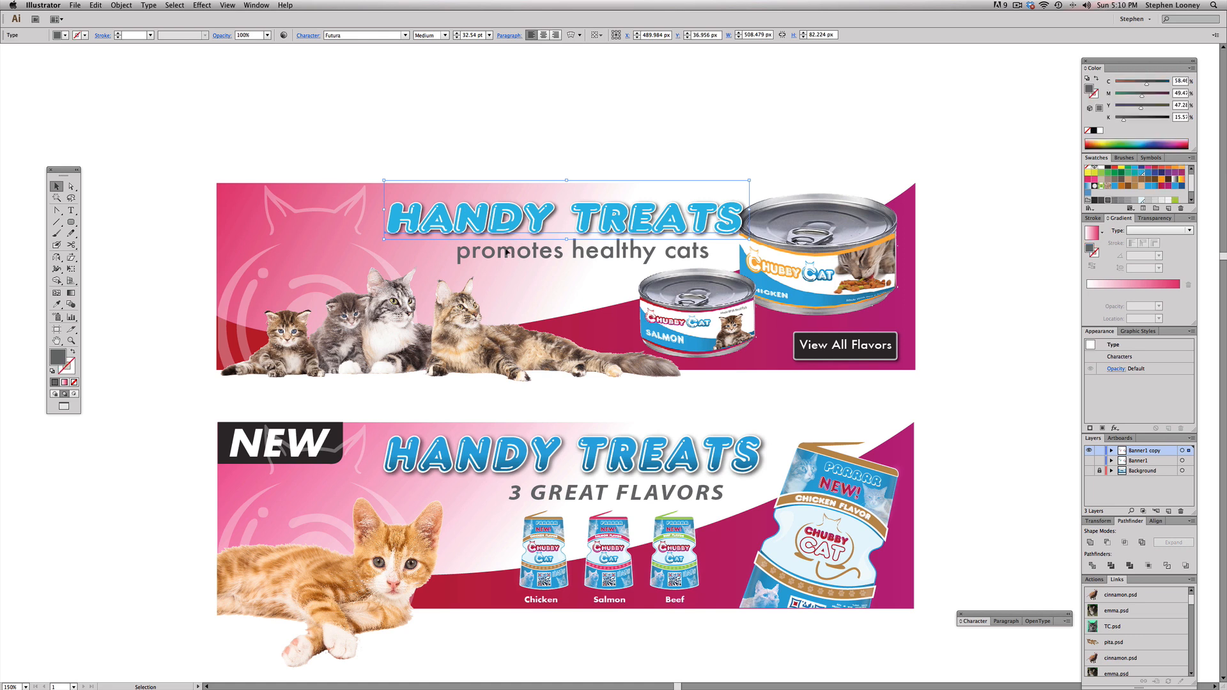
{"action": "type", "text": "3"}
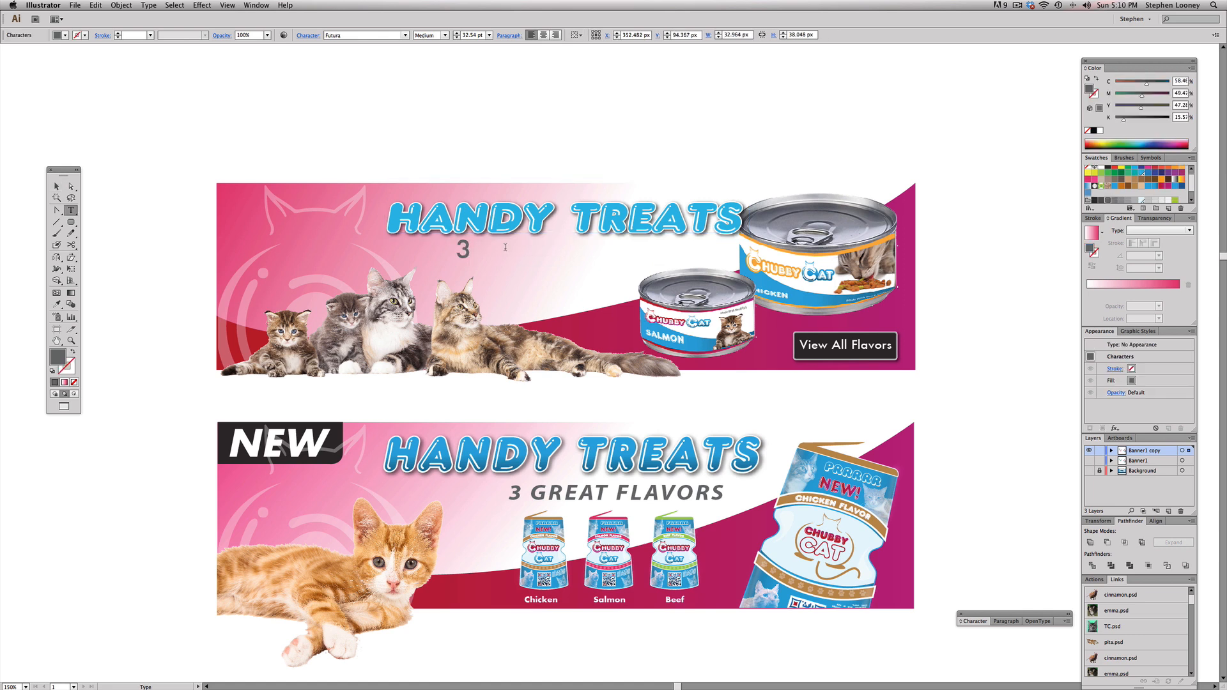
{"action": "type", "text": " Great Flavors"}
{"action": "key", "text": "Escape"}
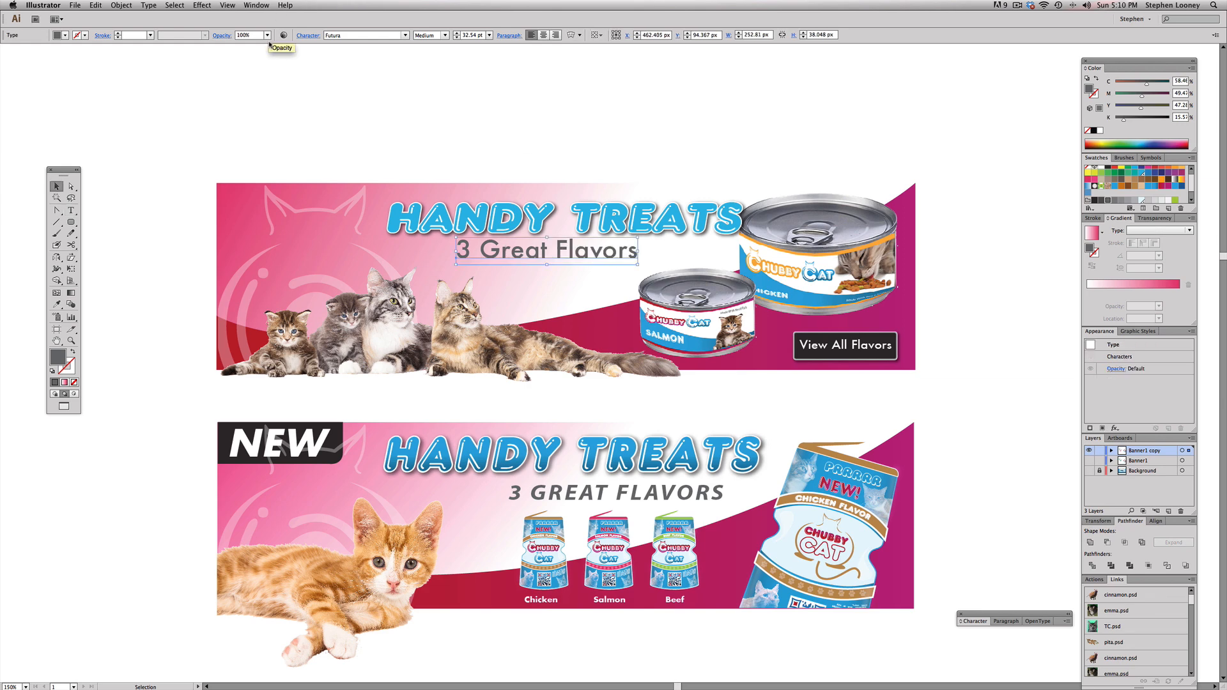
Step: Convert the upper banner's tagline to uppercase, scale it down slightly and center it beneath the HANDY TREATS headline
{"action": "left_click", "coordinate": [121, 5]}
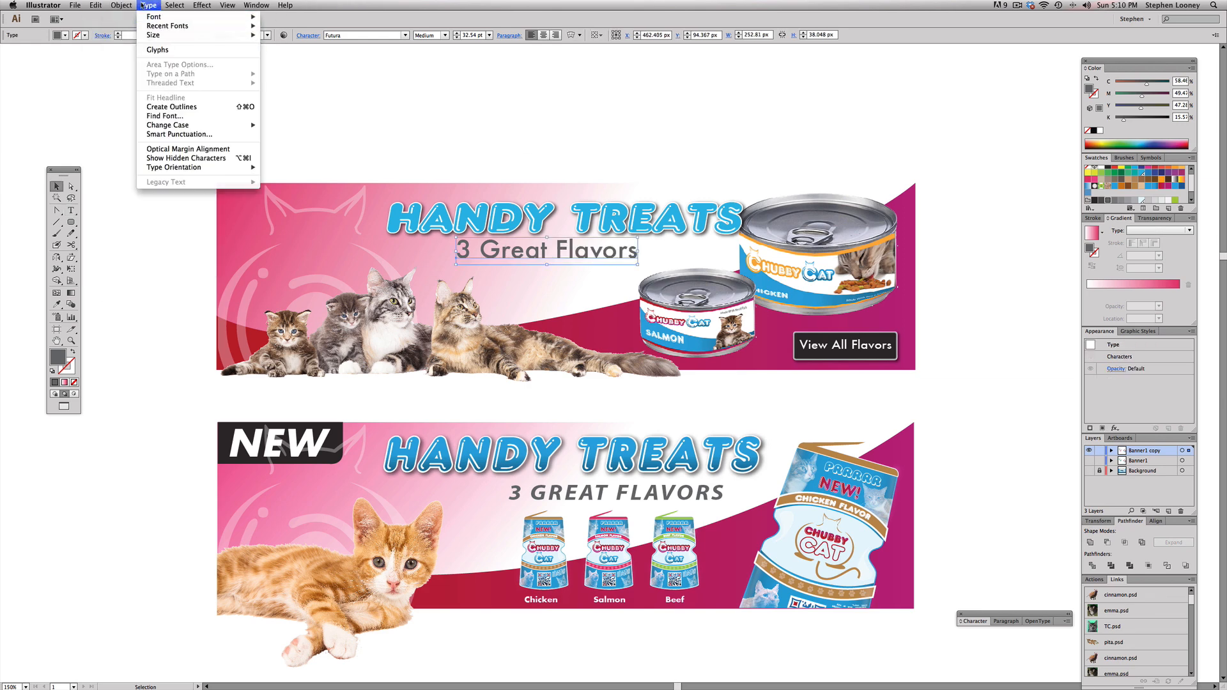
{"action": "mouse_move", "coordinate": [173, 125]}
{"action": "left_click", "coordinate": [284, 125]}
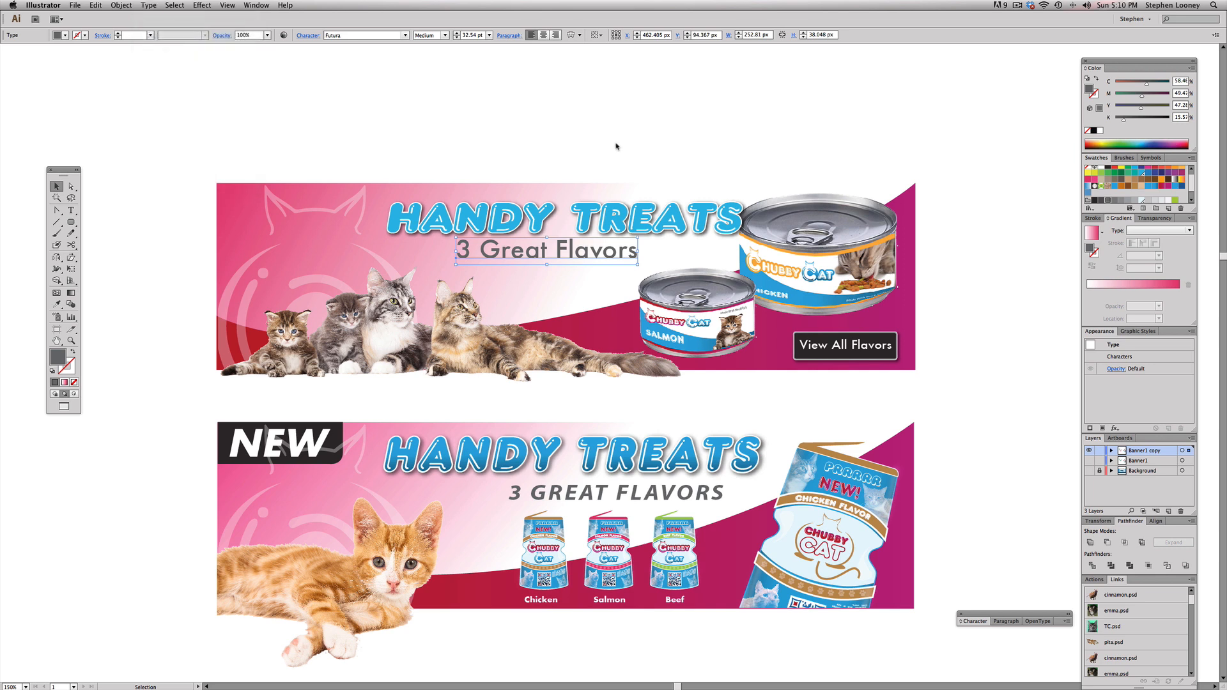
{"action": "left_click_drag", "start_coordinate": [681, 239], "coordinate": [659, 253]}
Step: Delete the two cans and the "View All Flavors" button with its label from the upper banner
{"action": "left_click", "coordinate": [700, 303]}
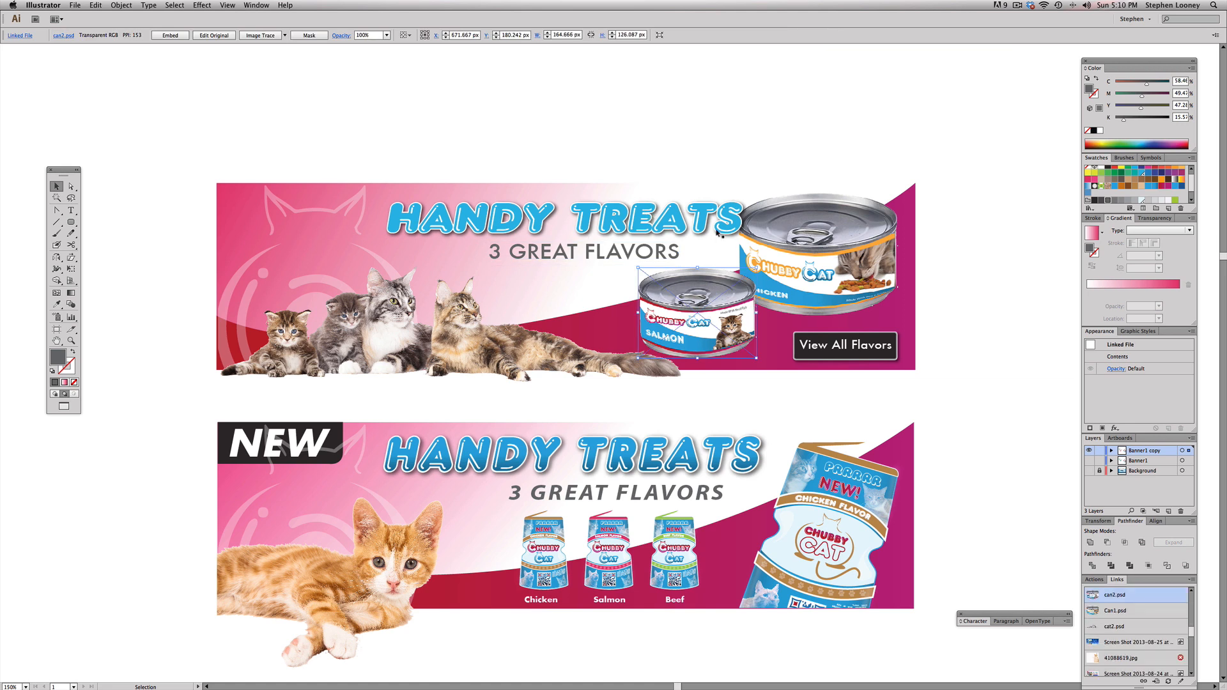
{"action": "key", "text": "Delete"}
{"action": "left_click", "coordinate": [765, 254]}
{"action": "key", "text": "Delete"}
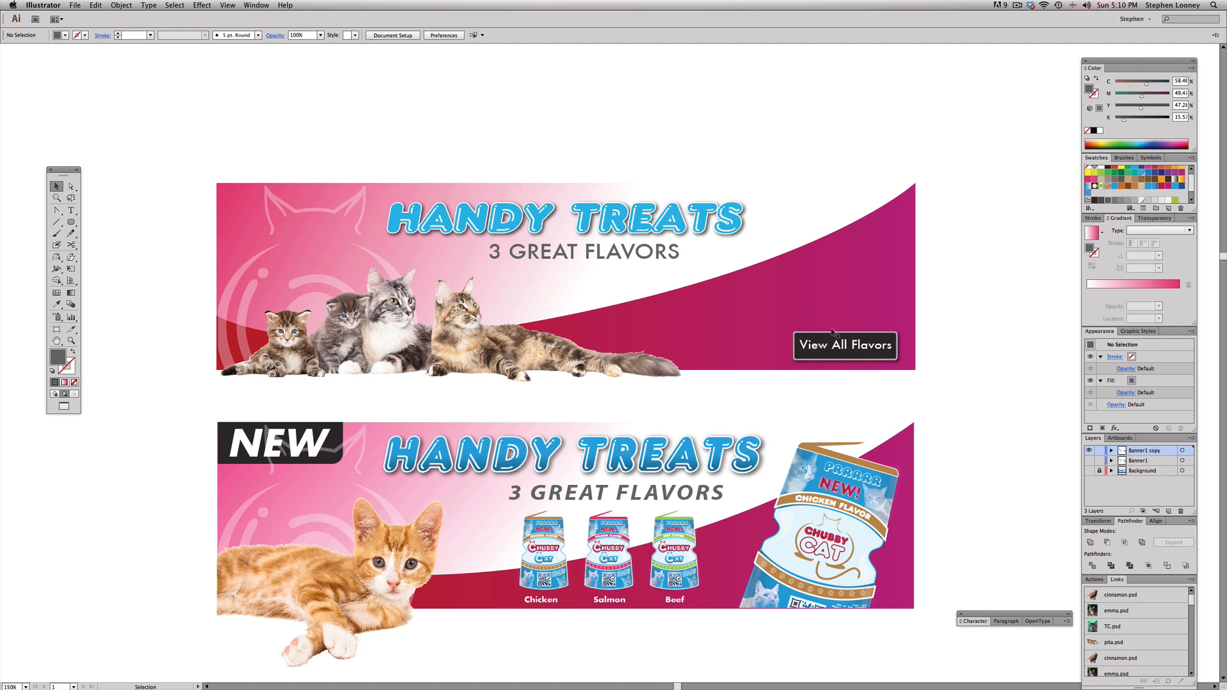
{"action": "left_click", "coordinate": [758, 305]}
{"action": "left_click_drag", "start_coordinate": [970, 298], "coordinate": [842, 250]}
{"action": "left_click_drag", "start_coordinate": [920, 305], "coordinate": [780, 390]}
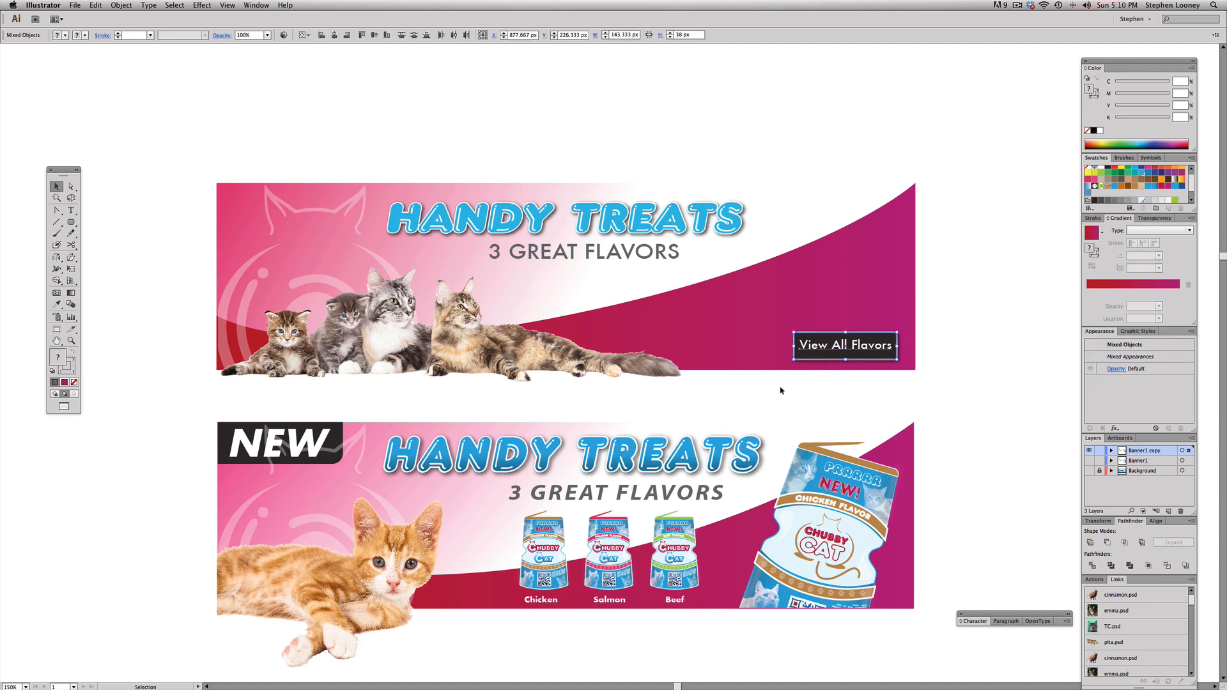
{"action": "key", "text": "Delete"}
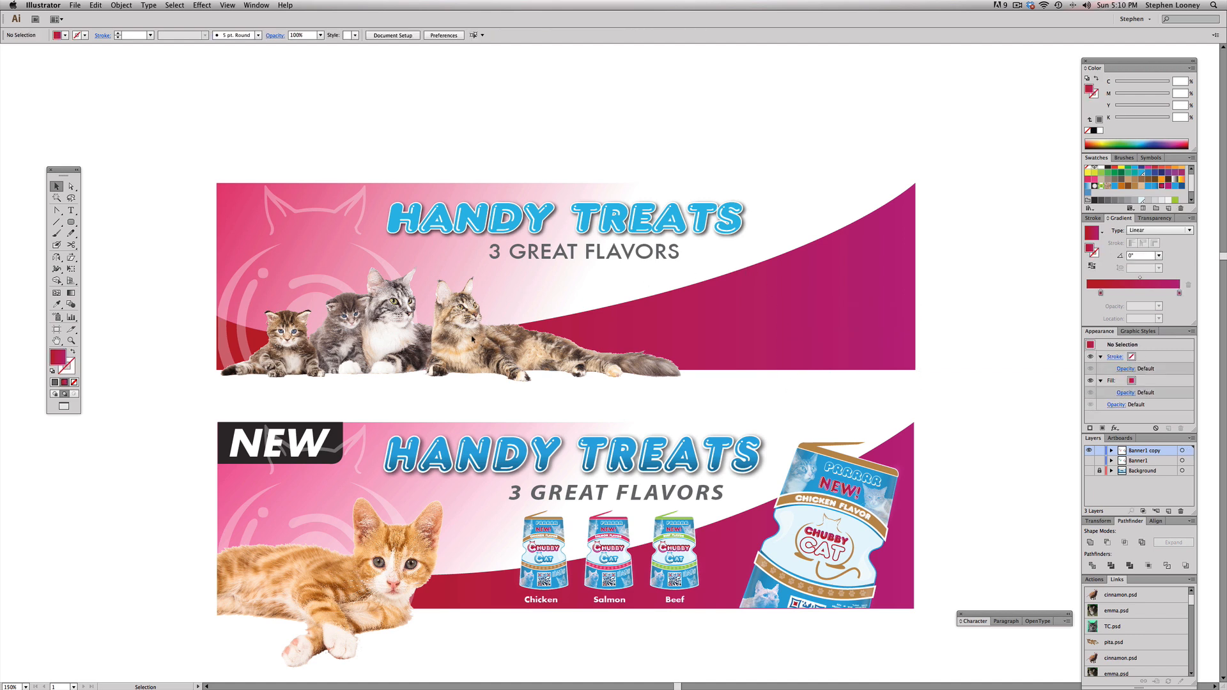
Step: Delete the image of the group of cats from the upper banner
{"action": "left_click_drag", "start_coordinate": [208, 313], "coordinate": [233, 329]}
{"action": "left_click", "coordinate": [172, 309]}
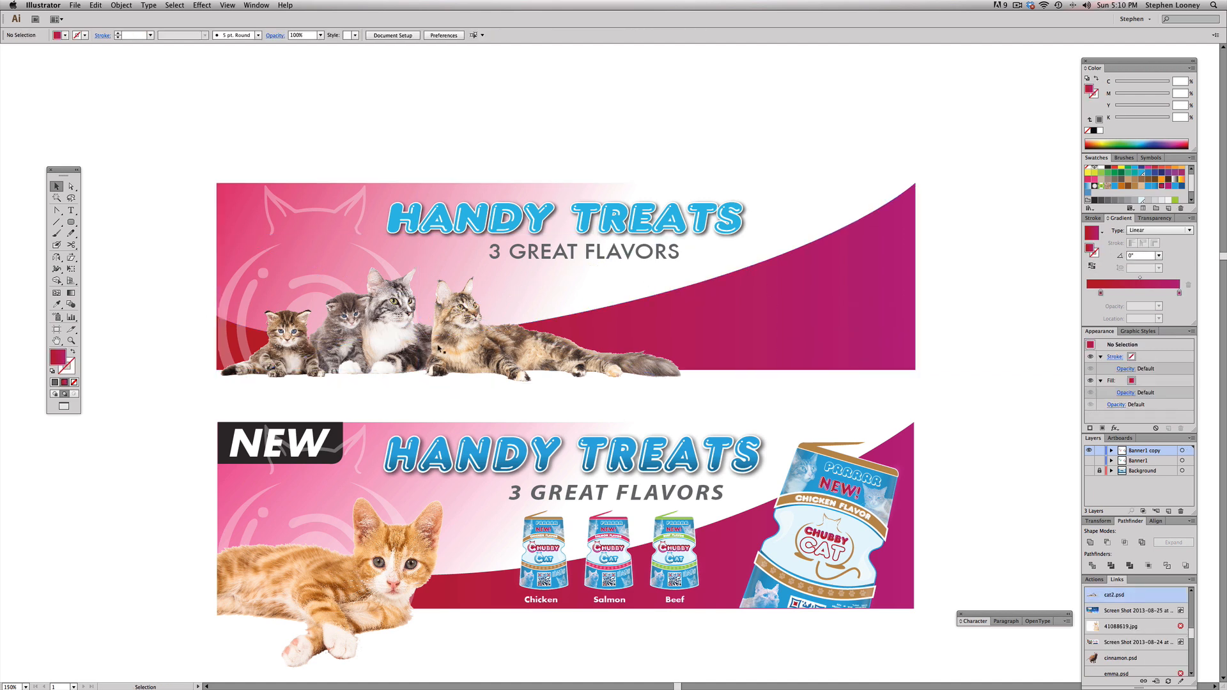
{"action": "left_click", "coordinate": [462, 338]}
{"action": "key", "text": "Delete"}
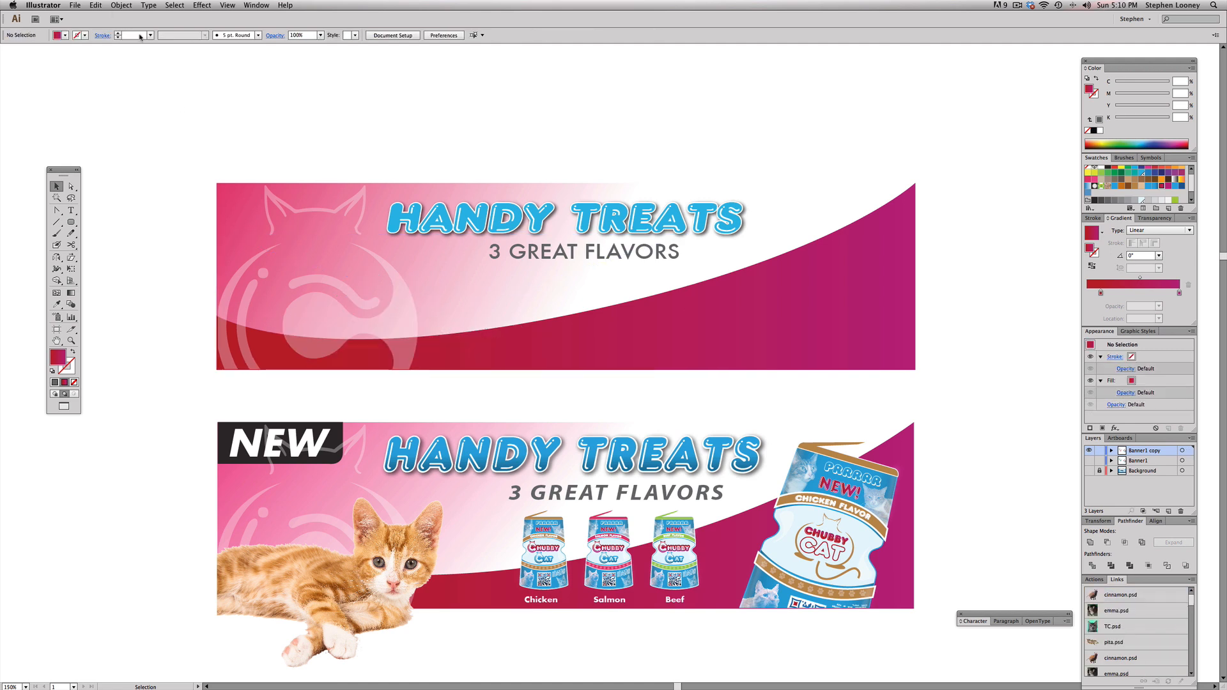
Step: Place the Cat1.psd image from the Desktop as a linked file
{"action": "left_click", "coordinate": [75, 5]}
{"action": "left_click", "coordinate": [89, 146]}
{"action": "left_click", "coordinate": [414, 256]}
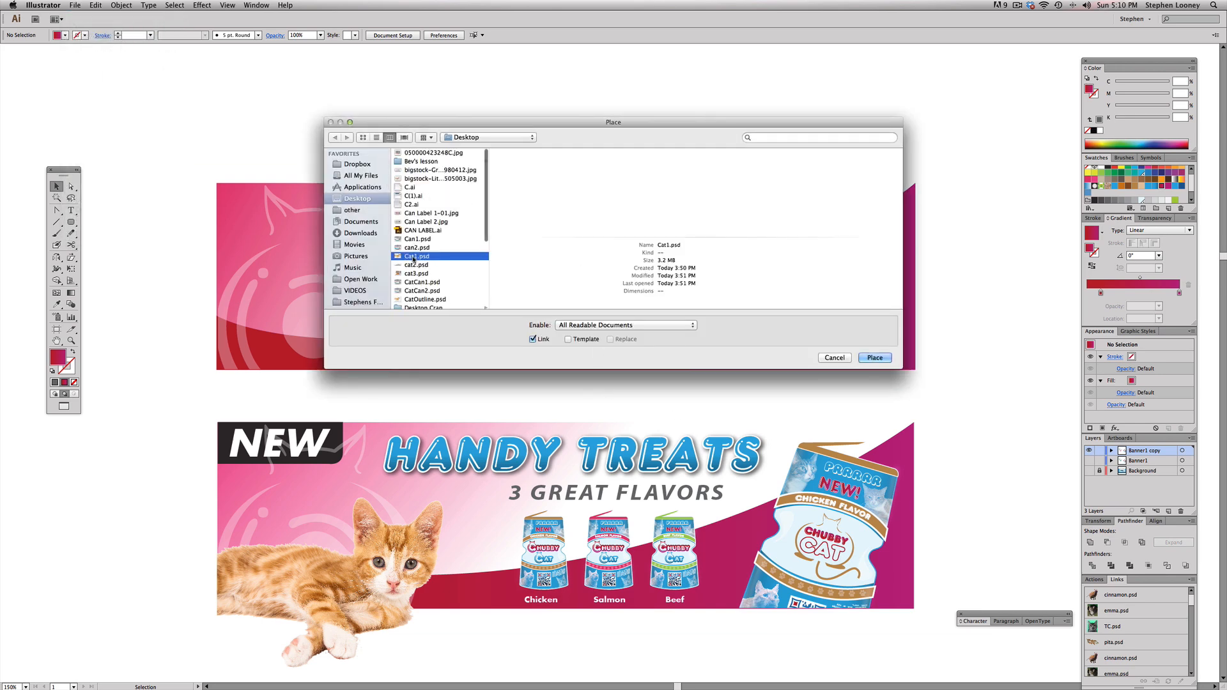
{"action": "left_click", "coordinate": [874, 357]}
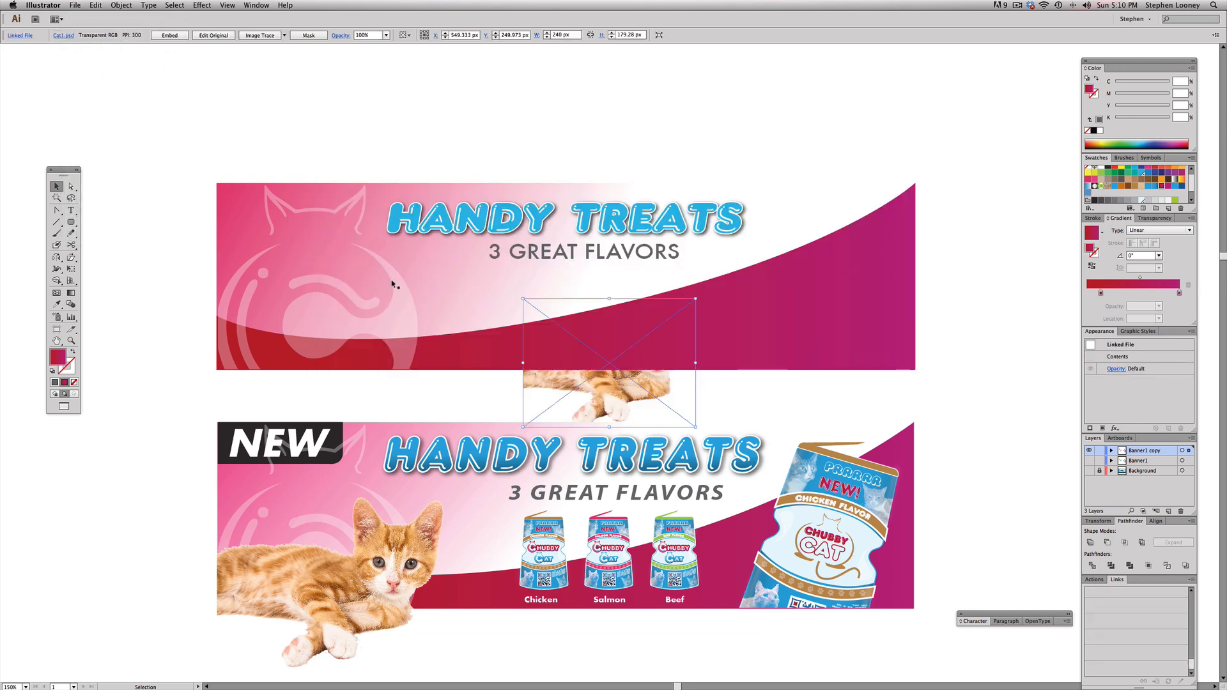
Step: Bring the orange kitten image to the front and position it at the lower-left corner of the upper banner, checking it against the website background
{"action": "left_click", "coordinate": [121, 6]}
{"action": "mouse_move", "coordinate": [141, 27]}
{"action": "left_click", "coordinate": [236, 26]}
{"action": "left_click_drag", "start_coordinate": [618, 386], "coordinate": [315, 367]}
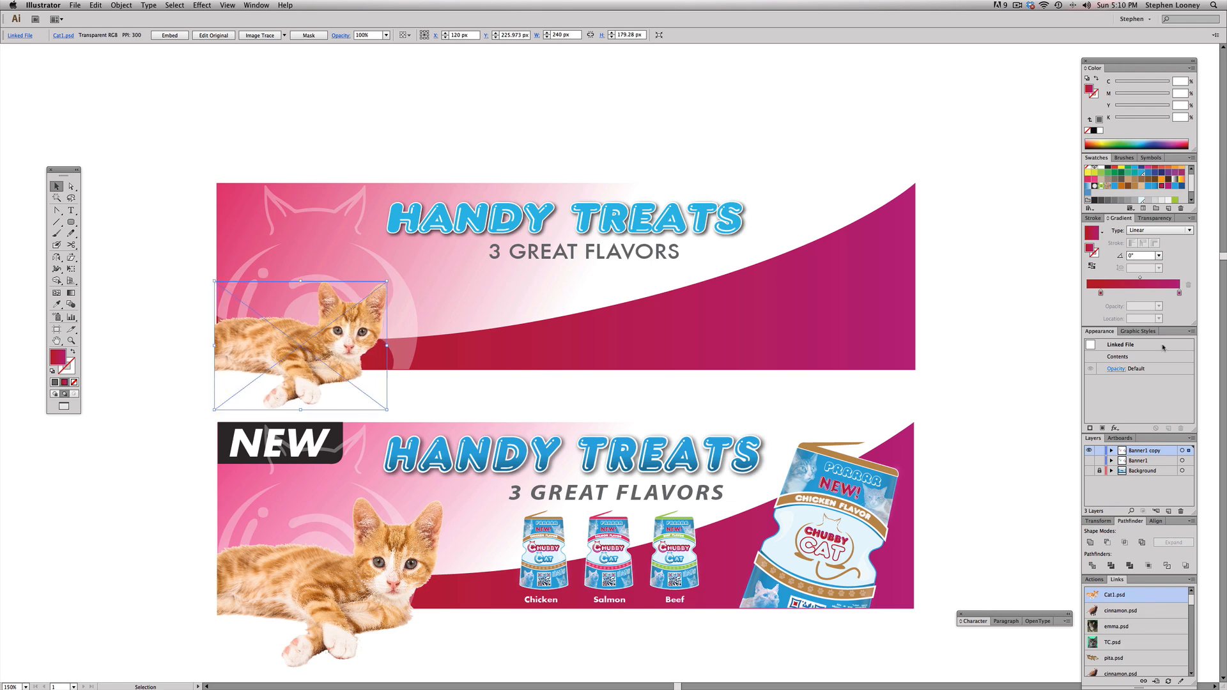
{"action": "left_click", "coordinate": [1089, 471]}
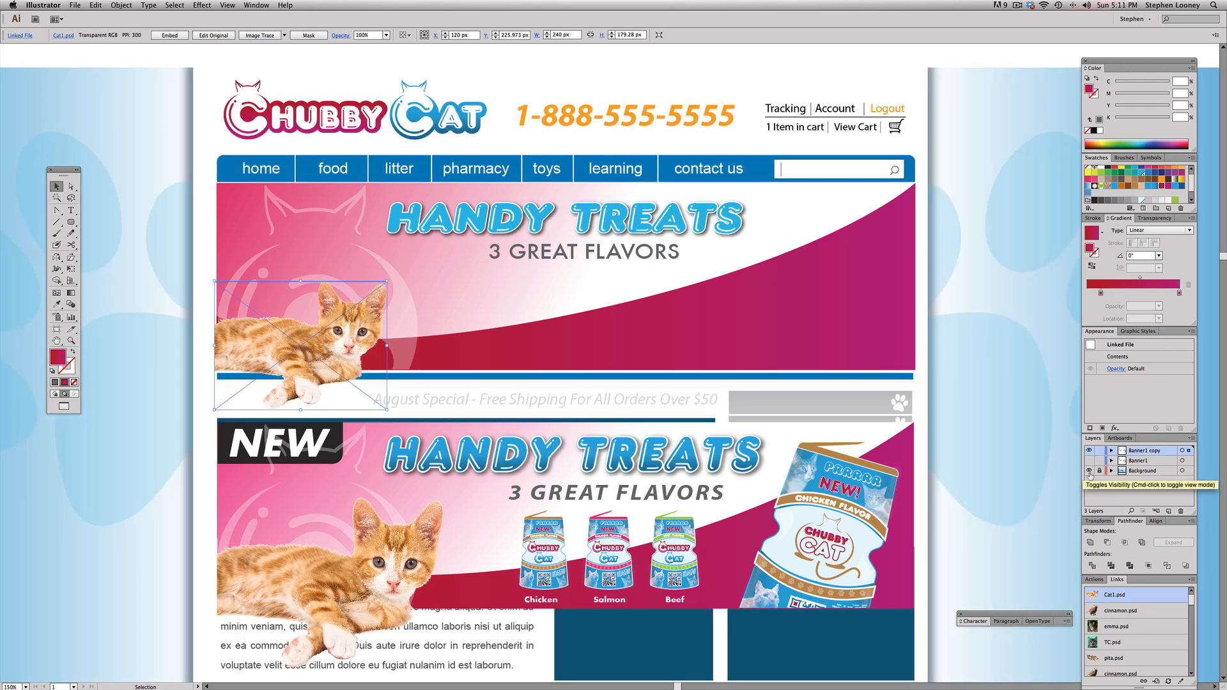
{"action": "left_click", "coordinate": [1089, 471]}
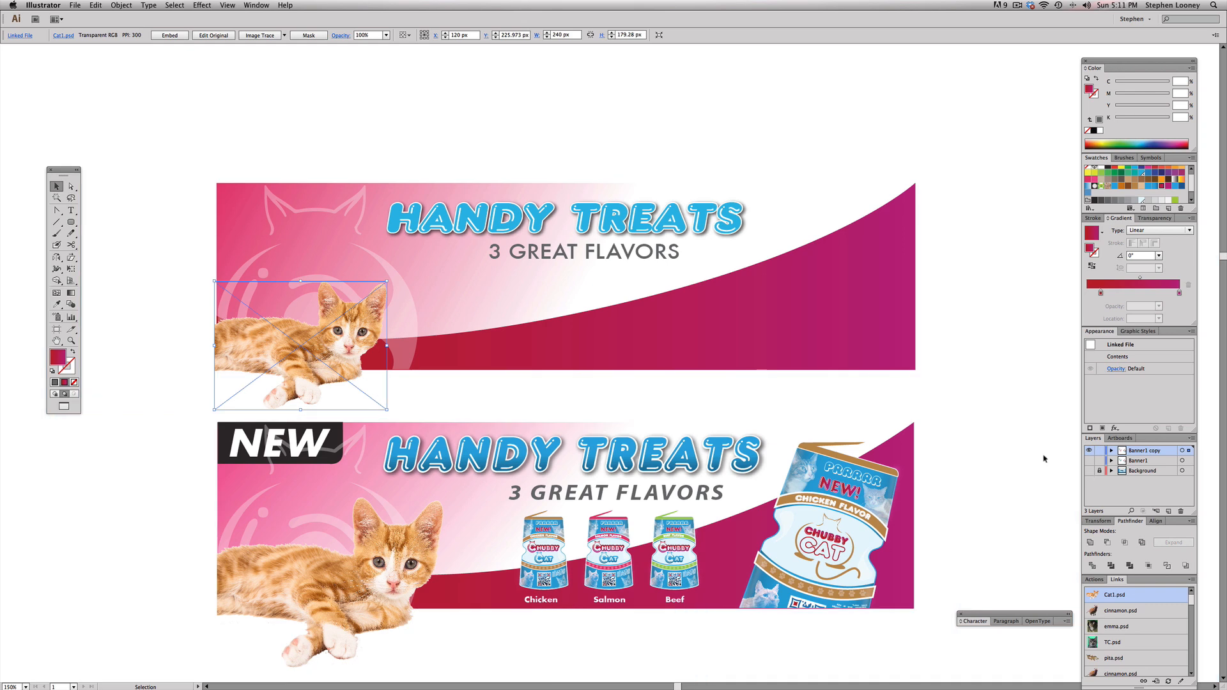
{"action": "left_click", "coordinate": [764, 150]}
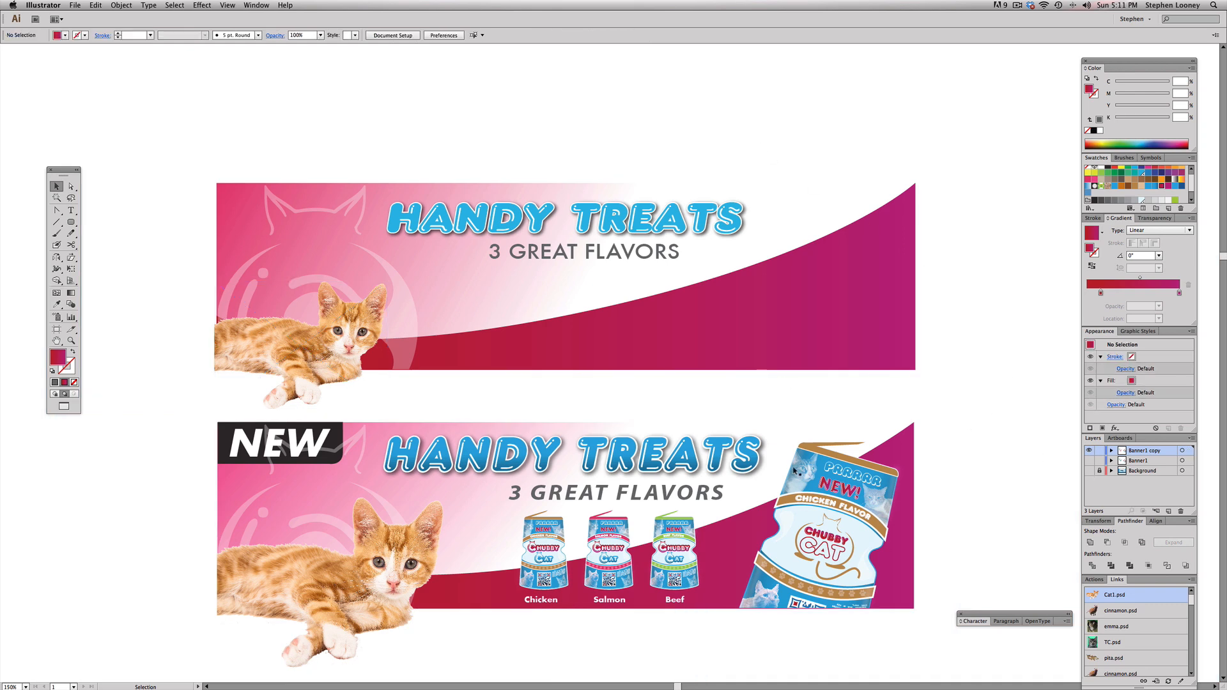
{"action": "left_click", "coordinate": [792, 508]}
{"action": "left_click", "coordinate": [685, 554]}
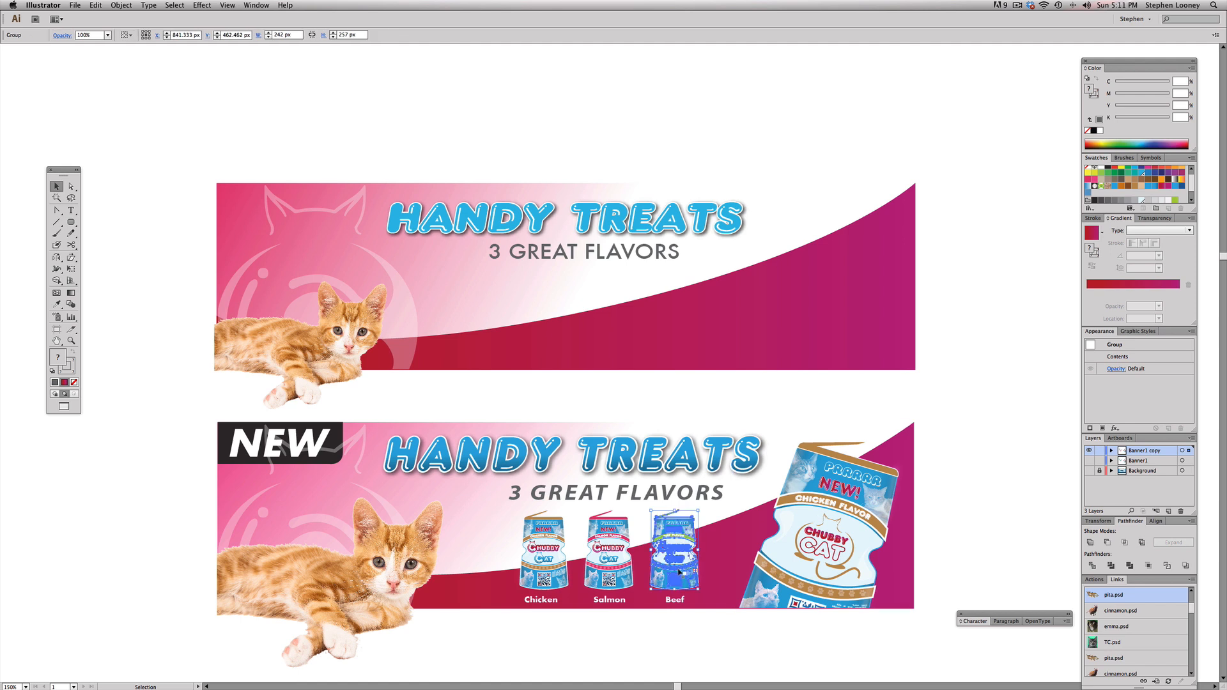
{"action": "left_click_drag", "start_coordinate": [551, 557], "coordinate": [1049, 186]}
{"action": "scroll", "coordinate": [999, 164], "scroll_direction": "right", "scroll_amount": 3}
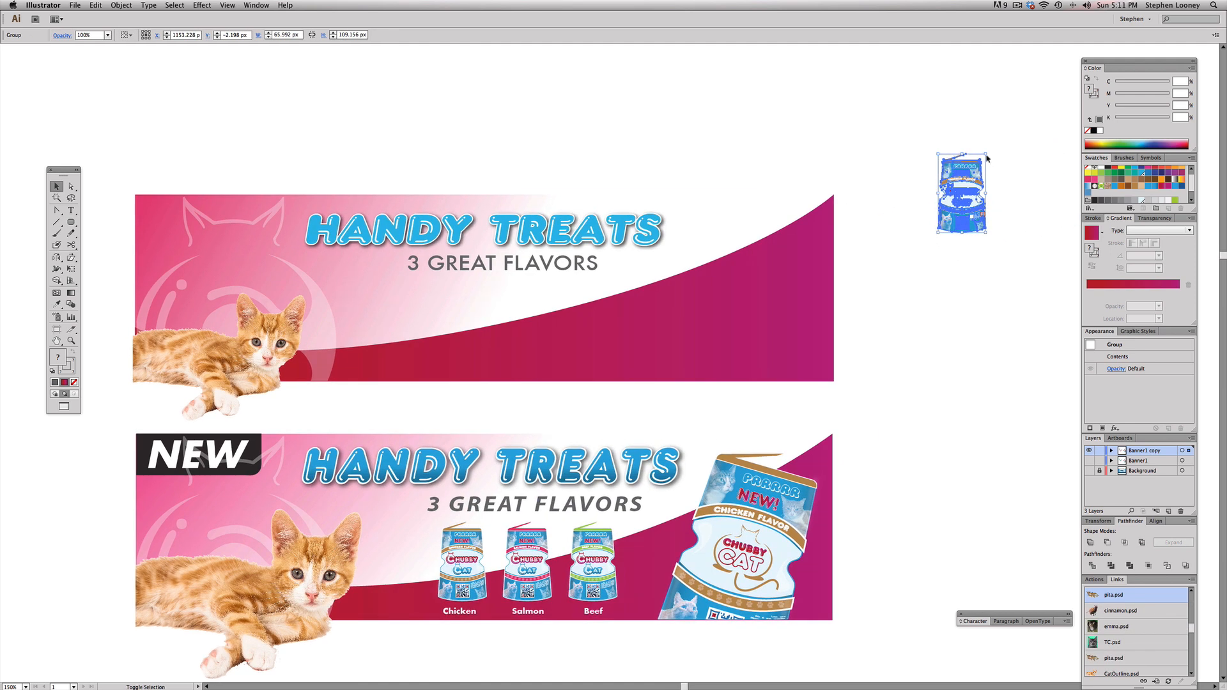
{"action": "left_click_drag", "start_coordinate": [986, 153], "coordinate": [1023, 92]}
{"action": "left_click_drag", "start_coordinate": [947, 134], "coordinate": [947, 192]}
{"action": "left_click", "coordinate": [946, 121]}
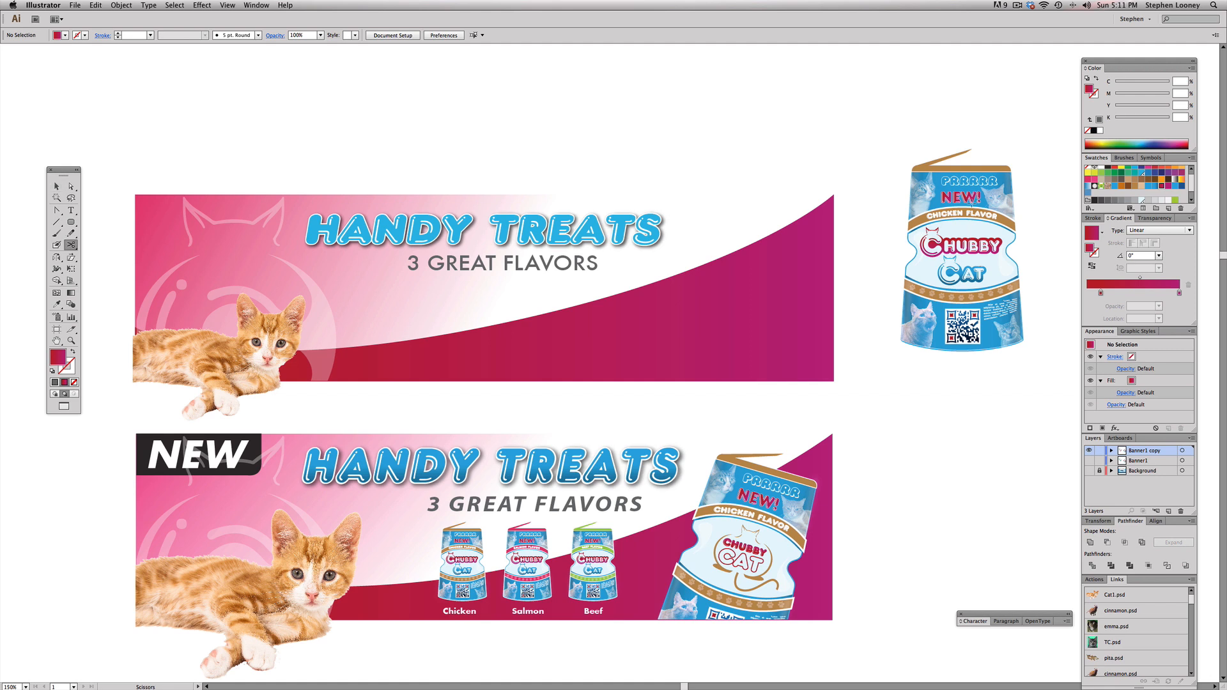
{"action": "left_click", "coordinate": [989, 166]}
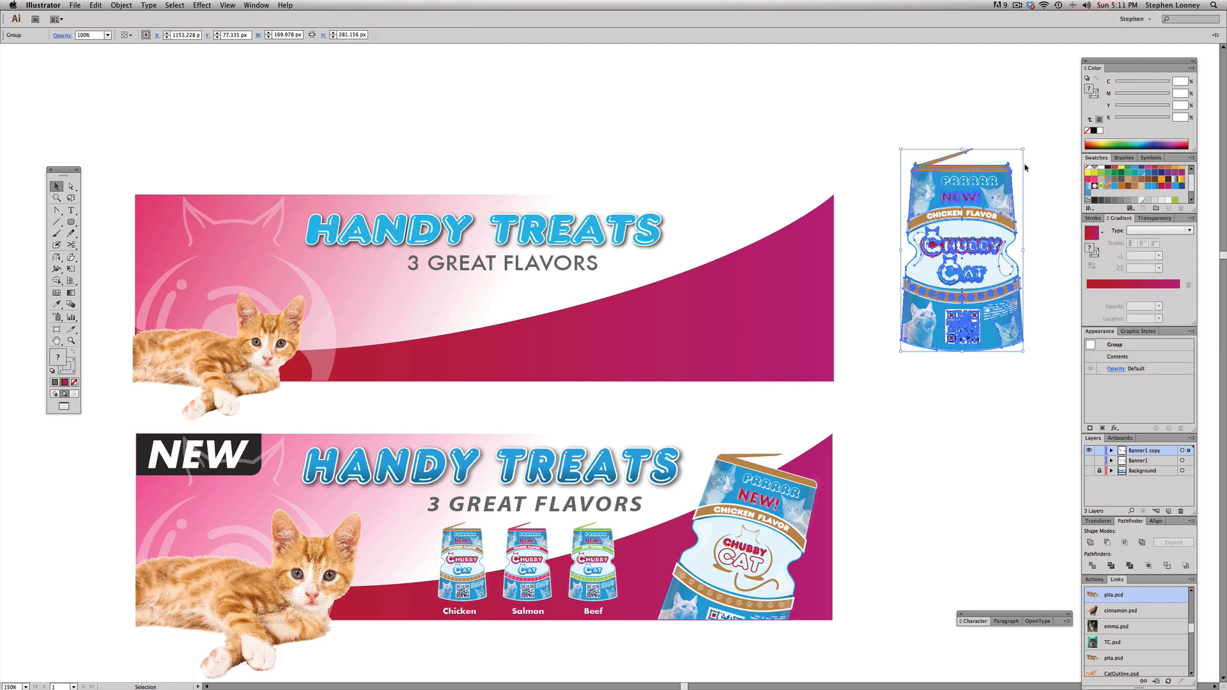
{"action": "key", "text": "Delete"}
Step: Delete the small Salmon and Beef pouches and the line of flavor names from the lower reference banner
{"action": "left_click_drag", "start_coordinate": [346, 408], "coordinate": [942, 652]}
{"action": "left_click", "coordinate": [252, 397]}
{"action": "left_click", "coordinate": [370, 396]}
{"action": "left_click", "coordinate": [487, 393], "text": "shift"}
{"action": "key", "text": "Delete"}
{"action": "left_click", "coordinate": [371, 534]}
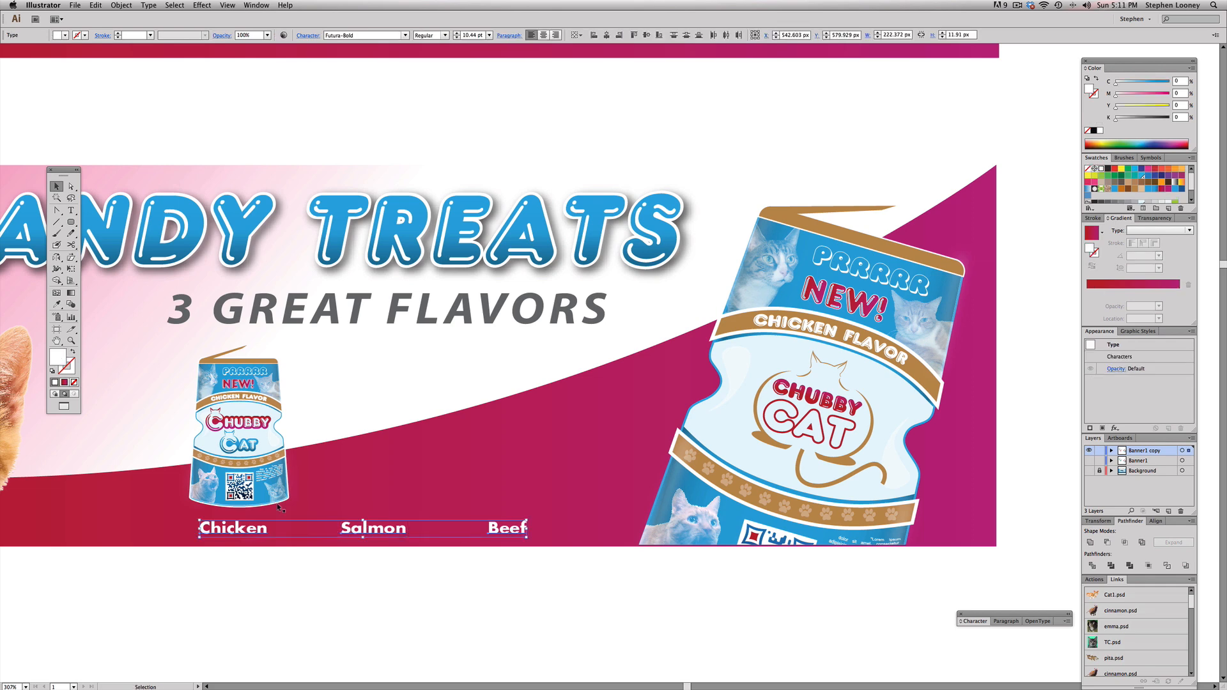
{"action": "key", "text": "Delete"}
Step: Move the small Chicken pouch into the upper banner below the tagline and duplicate it into an evenly spaced row of three
{"action": "left_click", "coordinate": [422, 353], "text": "alt+super"}
{"action": "left_click", "coordinate": [569, 298], "text": "alt+super"}
{"action": "left_click_drag", "start_coordinate": [535, 293], "coordinate": [515, 402]}
{"action": "left_click_drag", "start_coordinate": [525, 555], "coordinate": [646, 356]}
{"action": "key", "text": "super+z"}
{"action": "left_click", "coordinate": [596, 347], "text": "shift"}
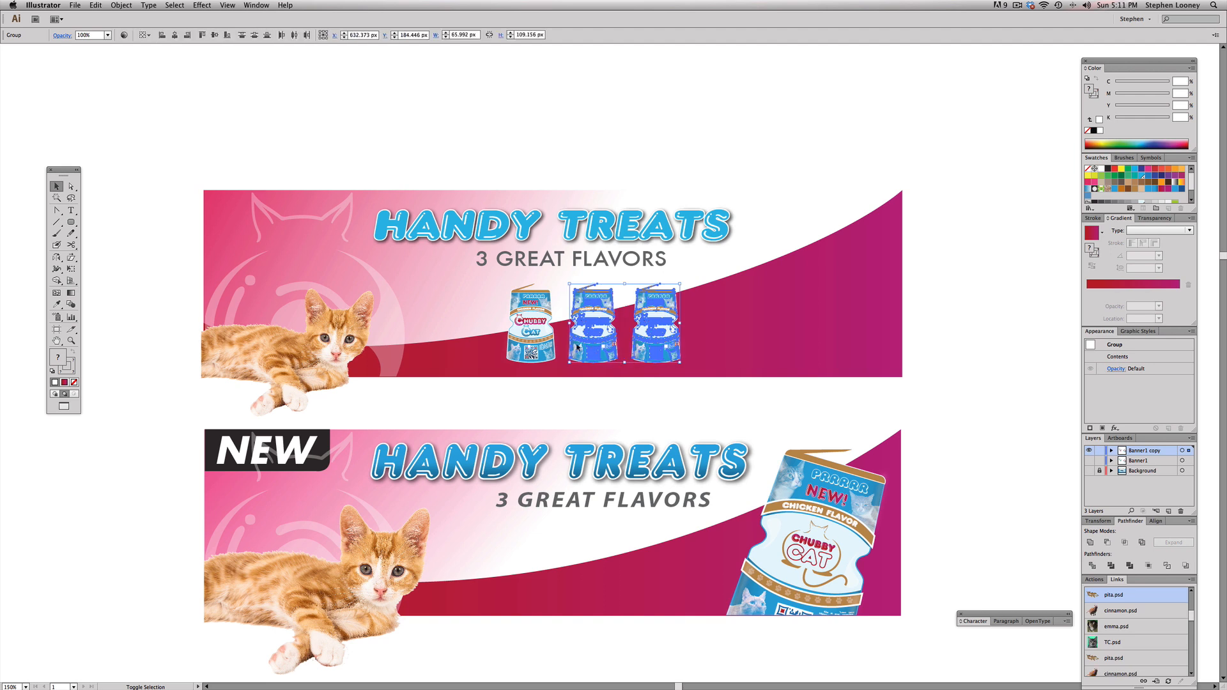
{"action": "left_click", "coordinate": [540, 340], "text": "shift"}
{"action": "left_click_drag", "start_coordinate": [589, 311], "coordinate": [568, 311]}
{"action": "left_click", "coordinate": [601, 120]}
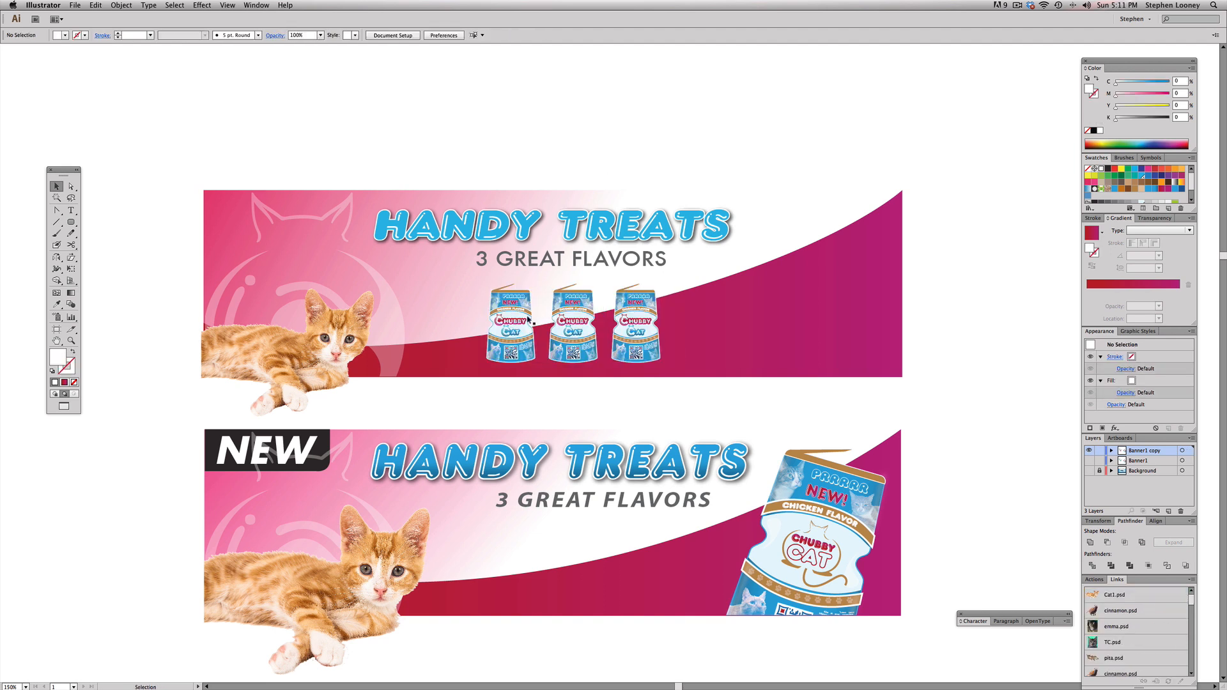
Step: Copy a pouch to the right end of the upper banner, and raise the row of three pouches slightly
{"action": "left_click_drag", "start_coordinate": [522, 309], "coordinate": [847, 311]}
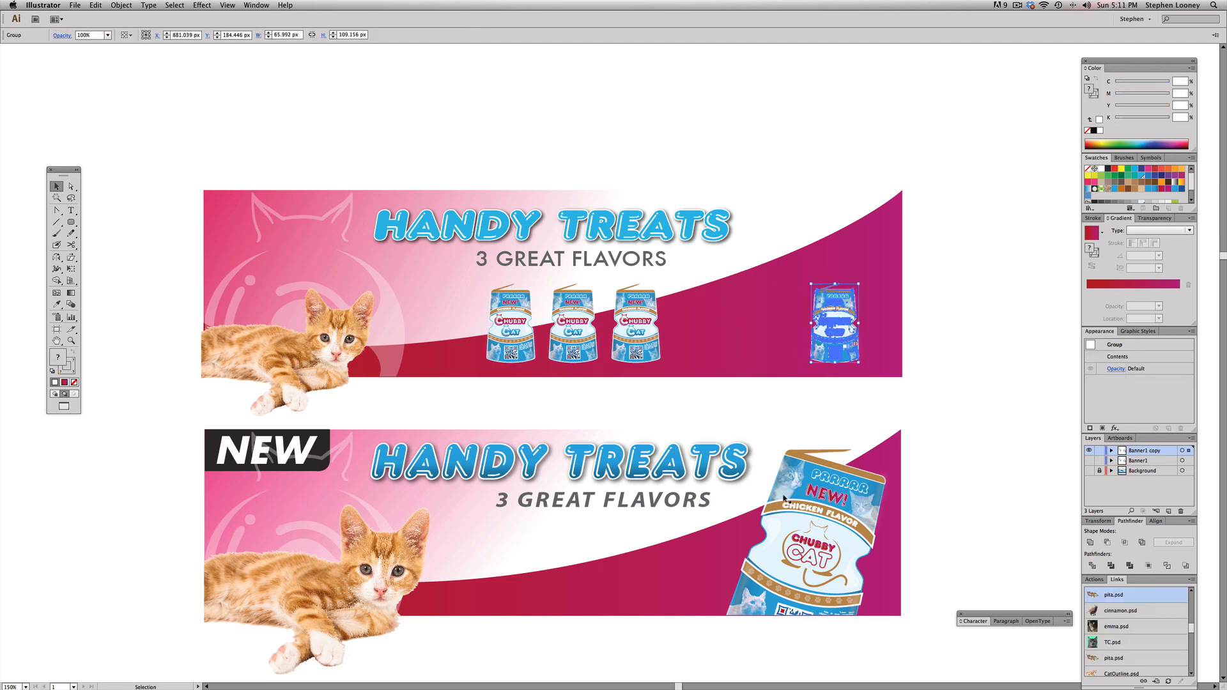
{"action": "left_click", "coordinate": [528, 312]}
{"action": "left_click", "coordinate": [581, 322], "text": "shift"}
{"action": "left_click", "coordinate": [636, 337], "text": "shift"}
{"action": "left_click_drag", "start_coordinate": [635, 337], "coordinate": [632, 328]}
{"action": "left_click", "coordinate": [556, 159]}
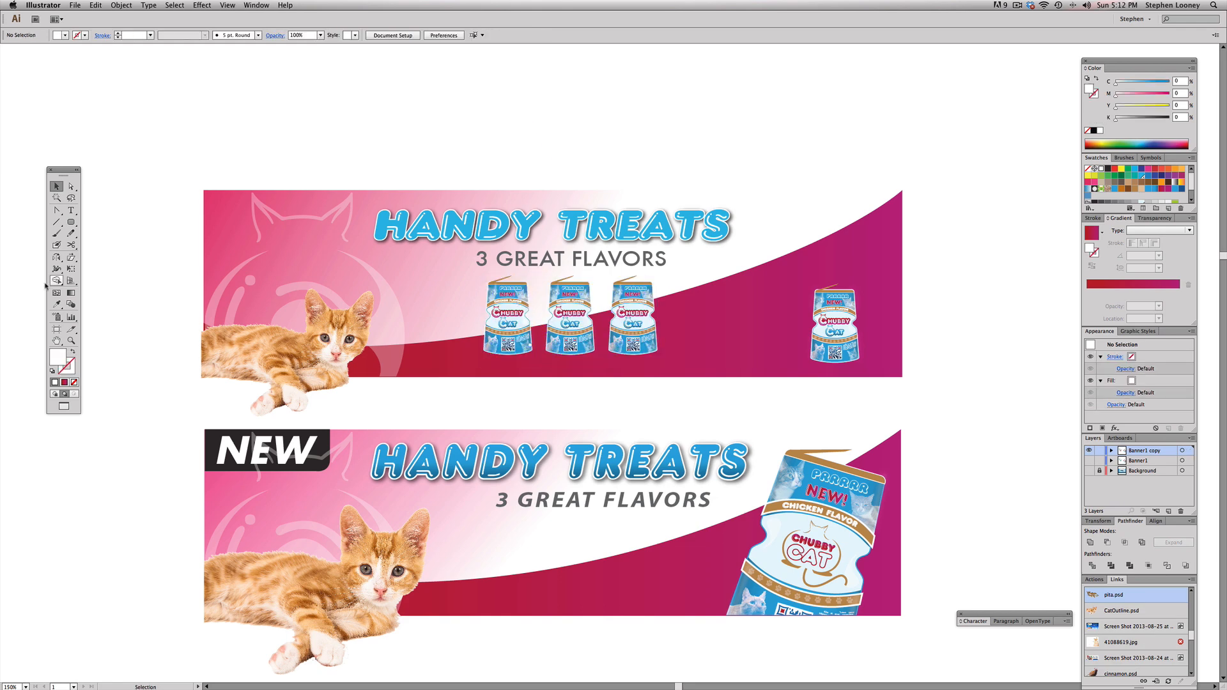
Step: Add the text label "Chicken" in Futura Medium below the first pouch in the upper banner
{"action": "left_click", "coordinate": [72, 211]}
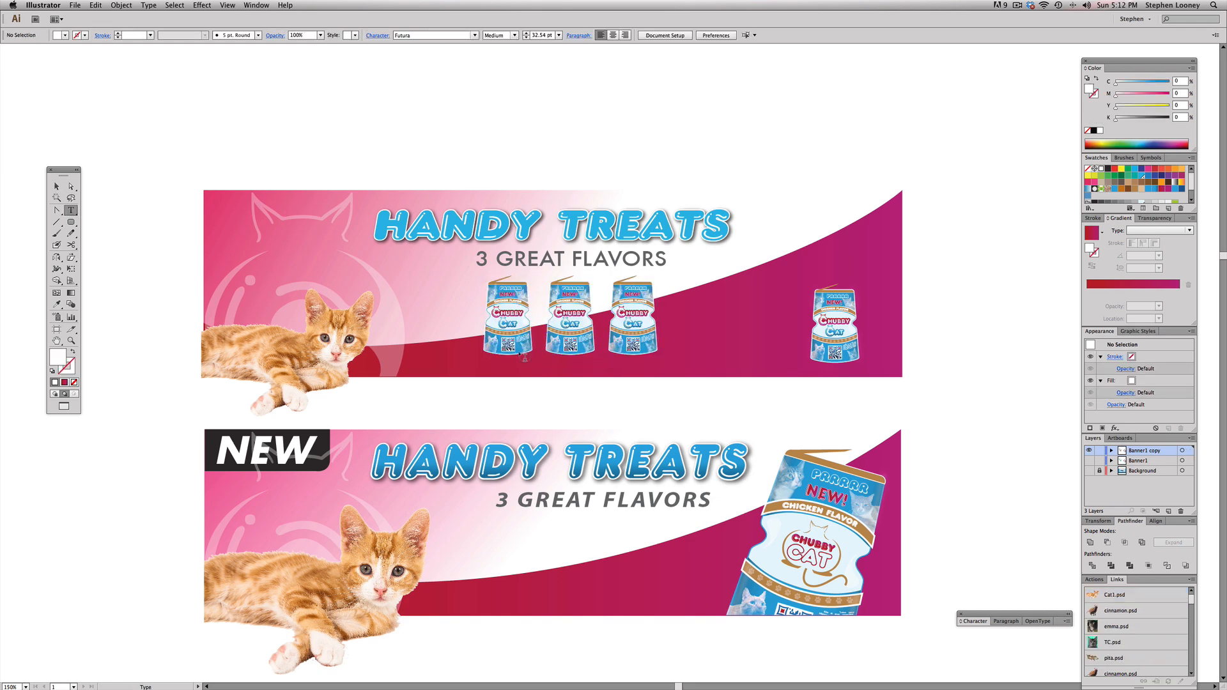
{"action": "left_click", "coordinate": [497, 376]}
{"action": "type", "text": "CH"}
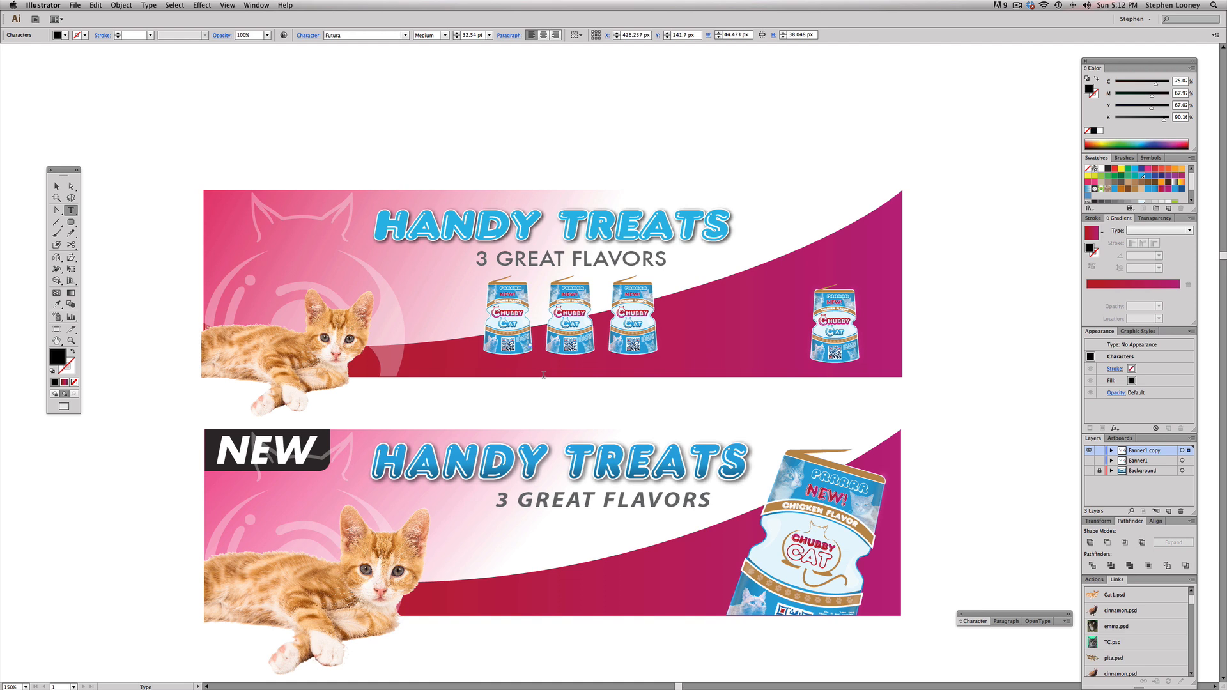
{"action": "key", "text": "Escape"}
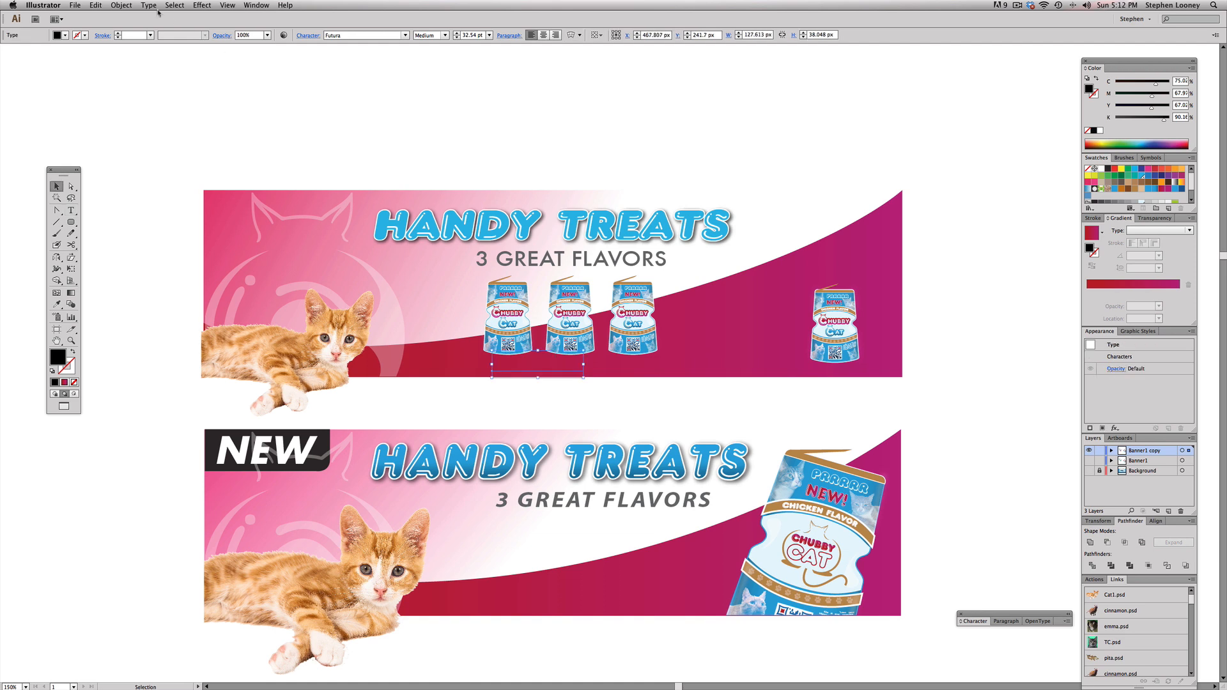
Step: Bring the Chicken label to the front, fill it white and scale it to about 12.65 pt beneath the first pouch
{"action": "left_click", "coordinate": [121, 5]}
{"action": "mouse_move", "coordinate": [141, 28]}
{"action": "left_click", "coordinate": [256, 28]}
{"action": "left_click", "coordinate": [1101, 170]}
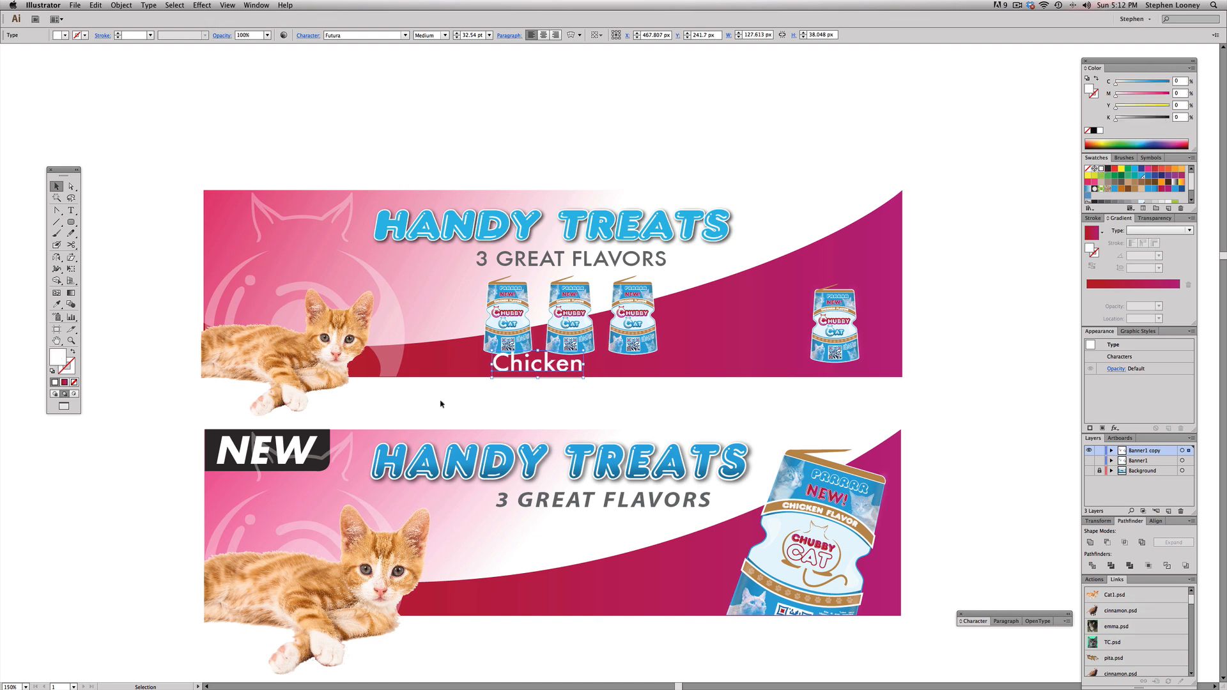
{"action": "left_click_drag", "start_coordinate": [584, 351], "coordinate": [507, 366]}
Step: Copy the Chicken label beneath the second pouch and change its text to "Salmon"
{"action": "left_click_drag", "start_coordinate": [507, 365], "coordinate": [569, 366], "text": "alt+shift"}
{"action": "double_click", "coordinate": [568, 366]}
{"action": "double_click", "coordinate": [567, 365]}
{"action": "type", "text": "Salmon"}
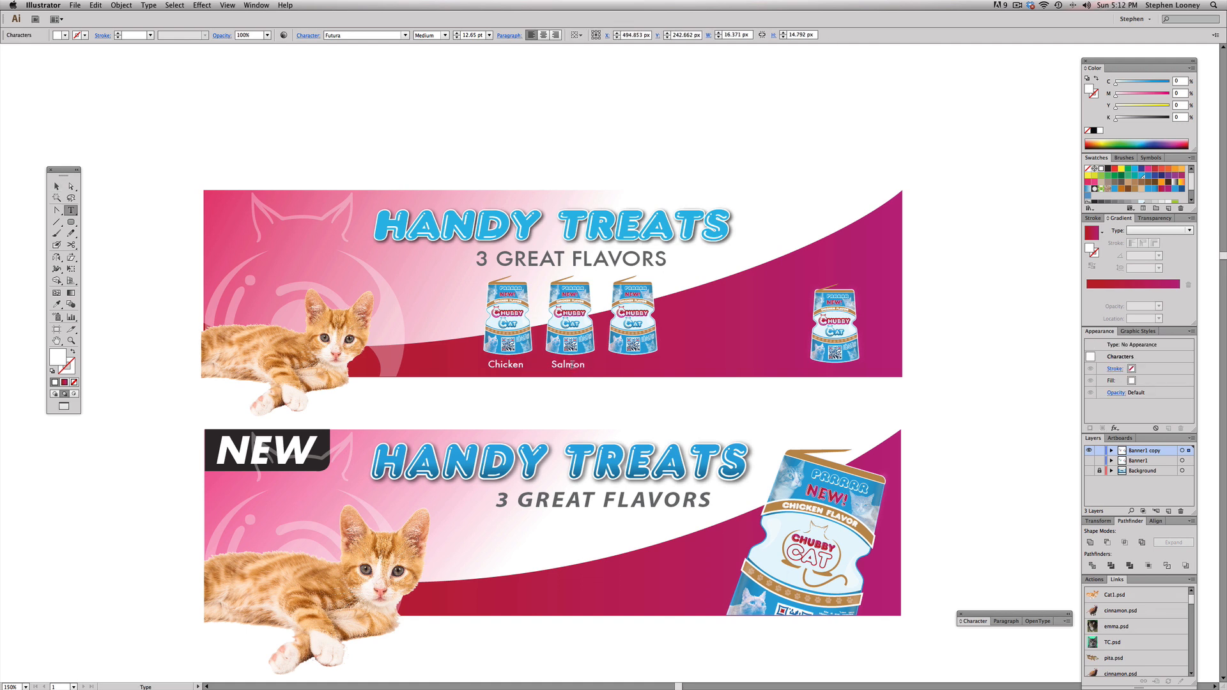
{"action": "key", "text": "Escape"}
Step: Copy the Salmon label beneath the third pouch and change its text to "Beef"
{"action": "scroll", "coordinate": [570, 365], "scroll_direction": "left", "scroll_amount": 1}
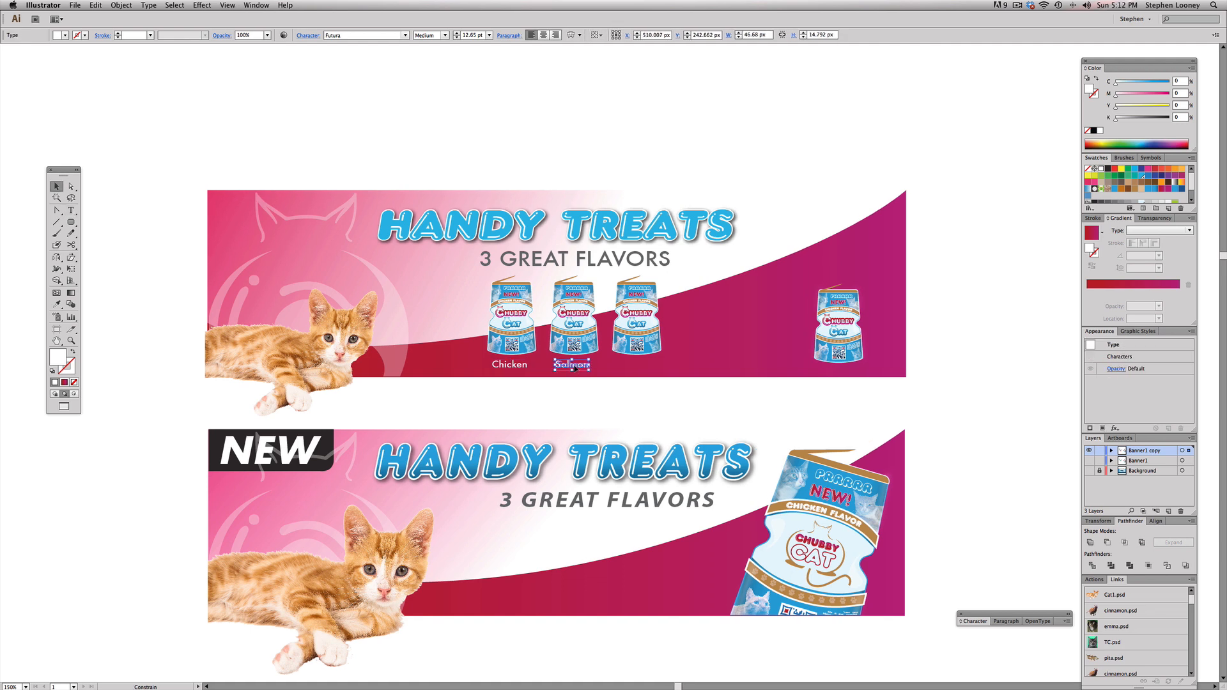
{"action": "left_click_drag", "start_coordinate": [574, 368], "coordinate": [638, 367]}
{"action": "key", "text": "t"}
{"action": "double_click", "coordinate": [638, 367]}
{"action": "type", "text": "Beef"}
{"action": "key", "text": "Escape"}
Step: Center the Beef label under its pouch and shift the pouch and label together about 14 px to the right
{"action": "key", "text": "super+space"}
{"action": "left_click_drag", "start_coordinate": [214, 165], "coordinate": [956, 492]}
{"action": "left_click", "coordinate": [715, 304]}
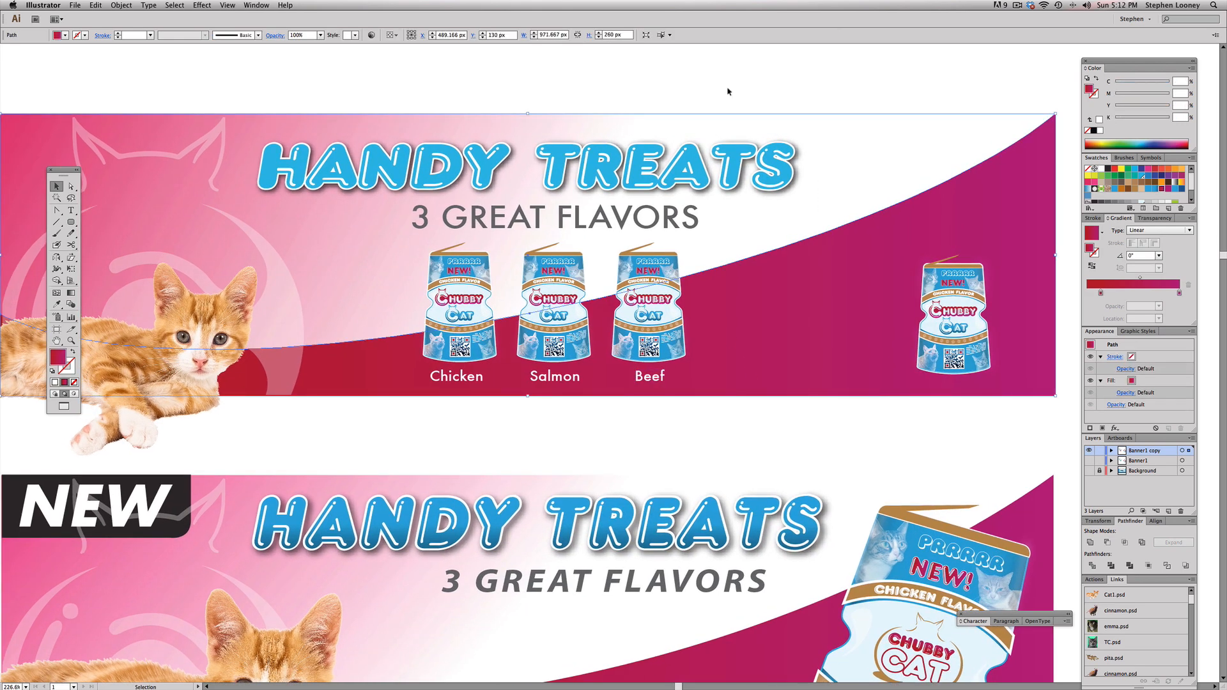
{"action": "left_click", "coordinate": [653, 275]}
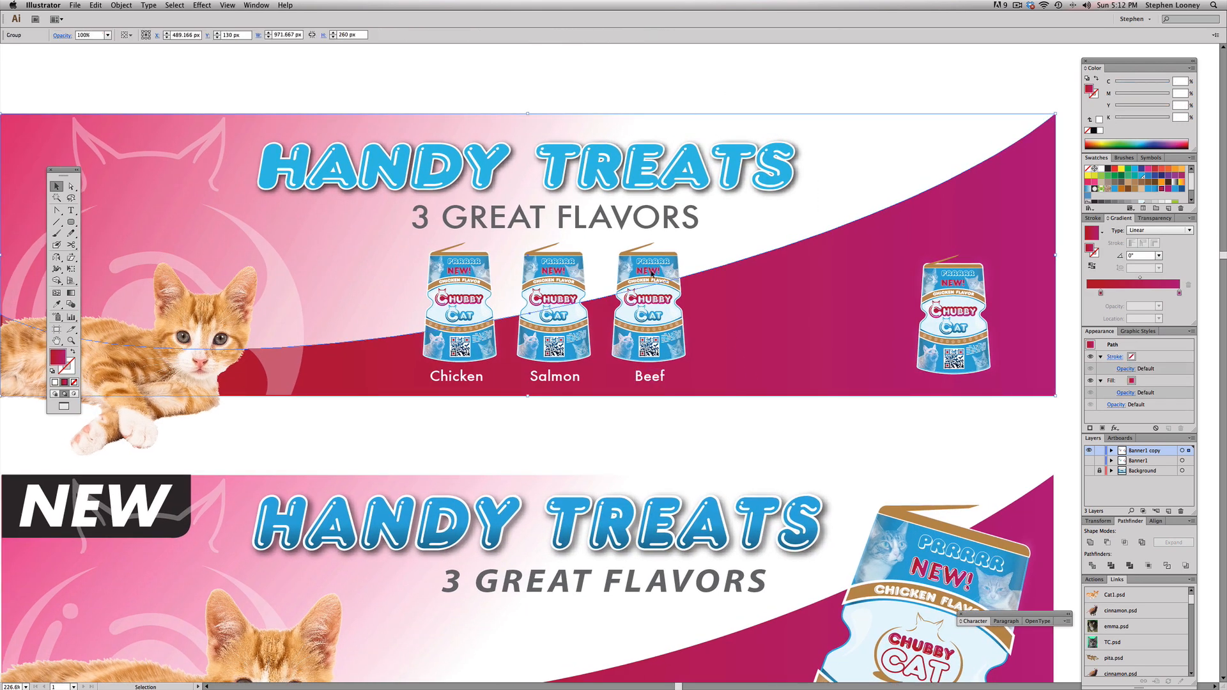
{"action": "left_click", "coordinate": [653, 383], "text": "shift"}
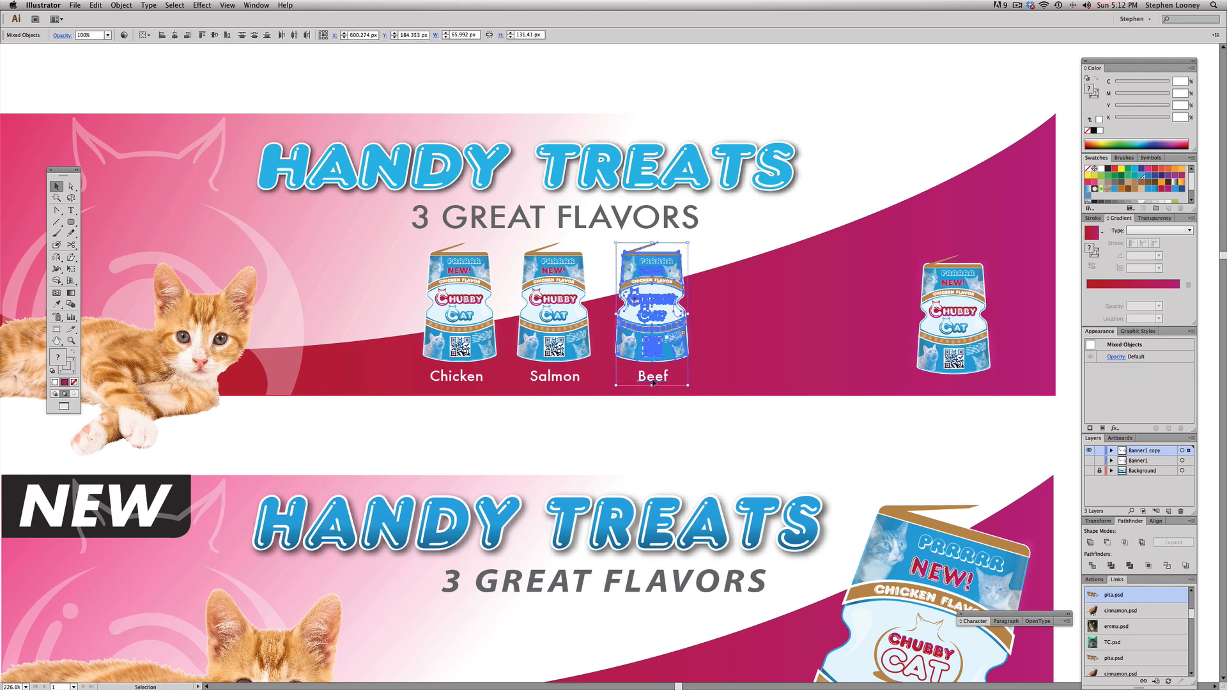
{"action": "key", "text": "Right"}
{"action": "key", "text": "Right"}
{"action": "key", "text": "Right"}
{"action": "key", "text": "Right"}
{"action": "key", "text": "Right"}
{"action": "key", "text": "Right"}
{"action": "key", "text": "Right"}
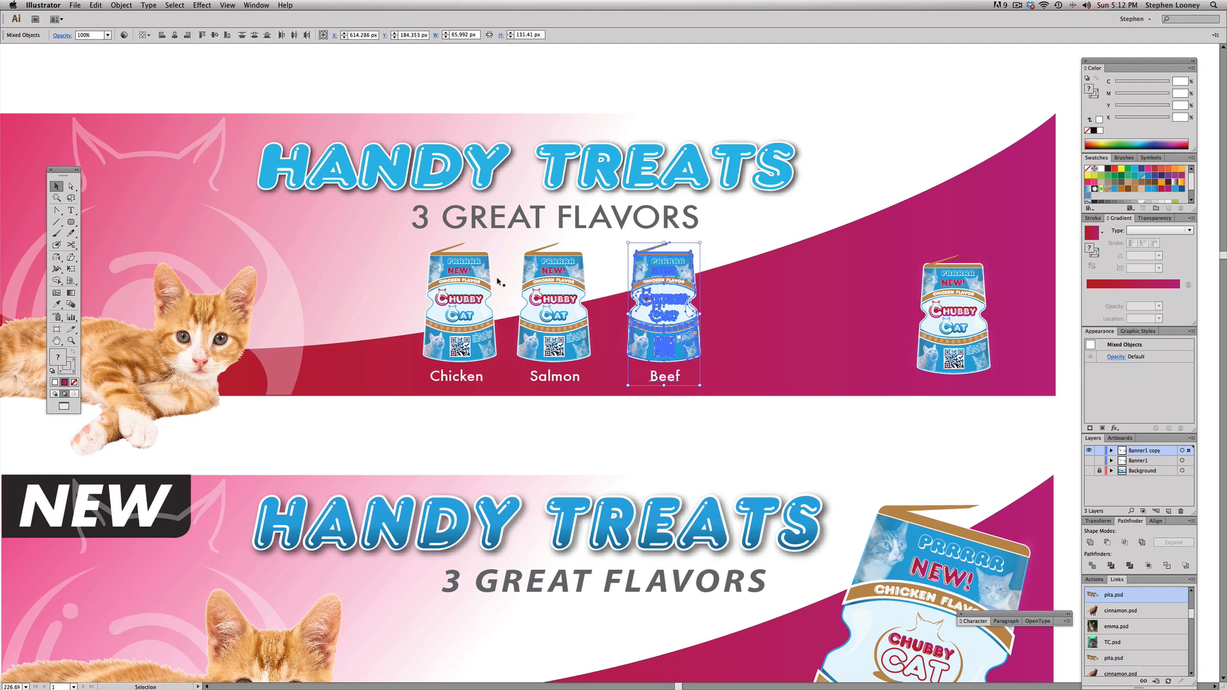
Step: Shift the Salmon pouch and its label together about 7 px right to even the spacing between the three pouches
{"action": "left_click", "coordinate": [525, 310]}
{"action": "left_click", "coordinate": [571, 382], "text": "shift"}
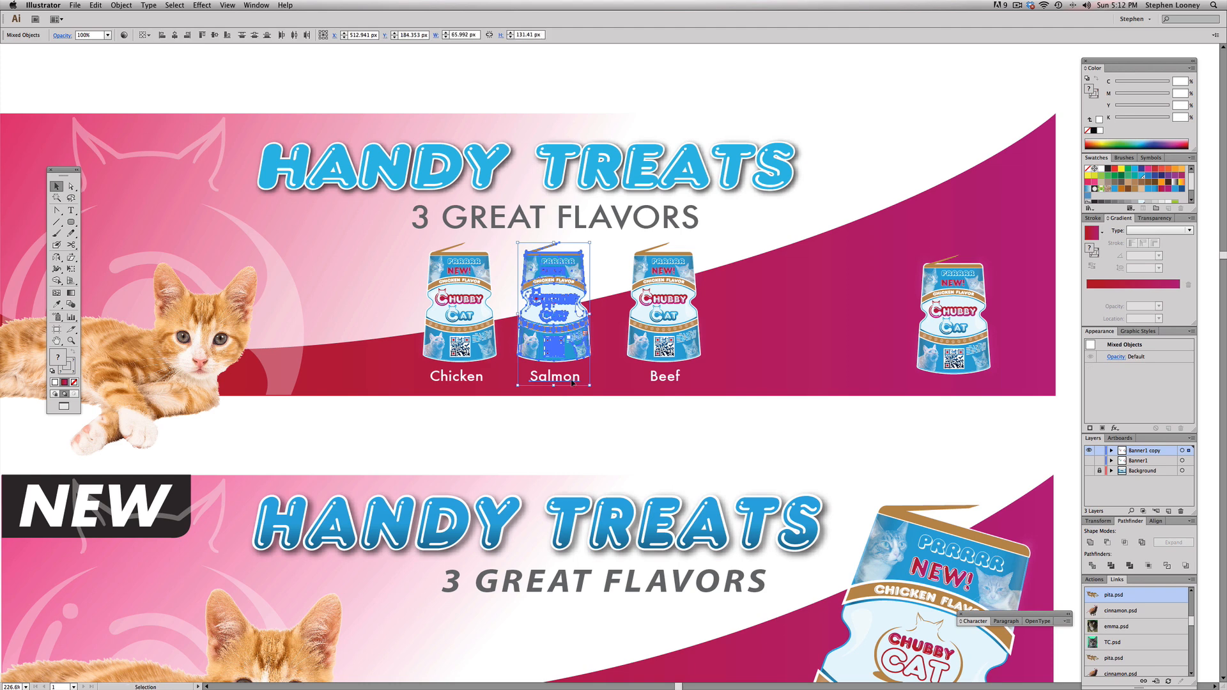
{"action": "key", "text": "Right"}
{"action": "key", "text": "Right"}
{"action": "key", "text": "Right"}
{"action": "key", "text": "Right"}
{"action": "key", "text": "Right"}
{"action": "key", "text": "Right"}
{"action": "key", "text": "Right"}
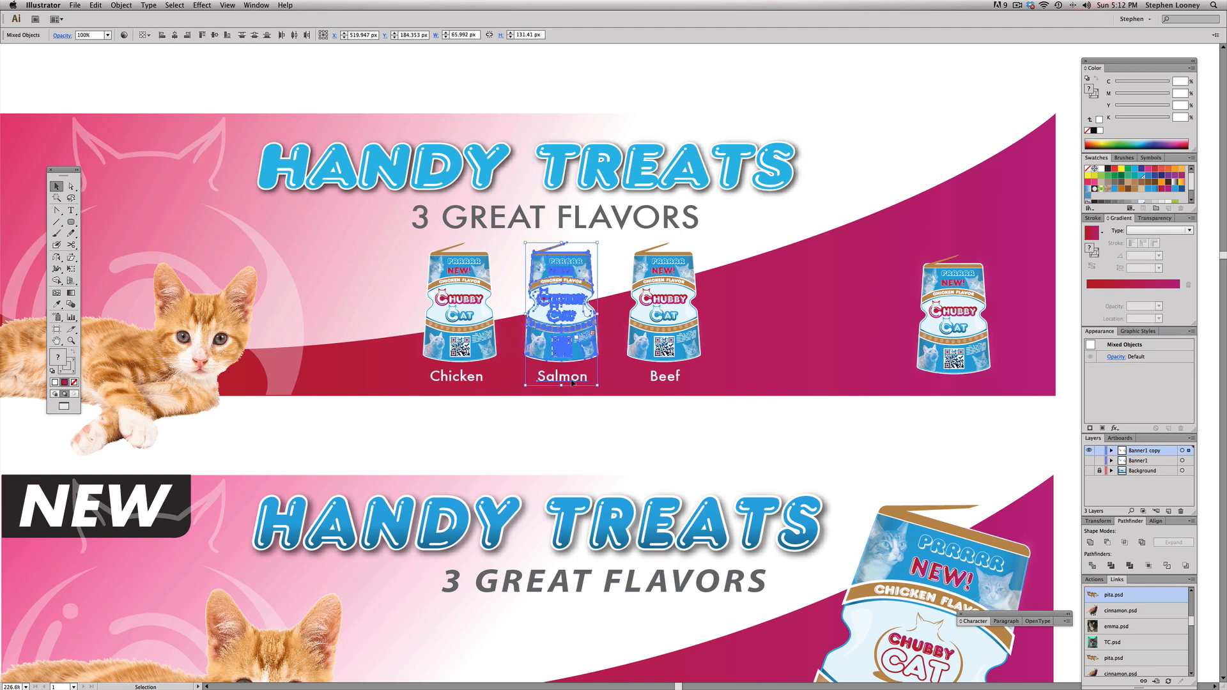
Step: Move the "3 GREAT FLAVORS" line slightly to the right so it sits centered above the three pouches
{"action": "left_click_drag", "start_coordinate": [572, 219], "coordinate": [591, 224]}
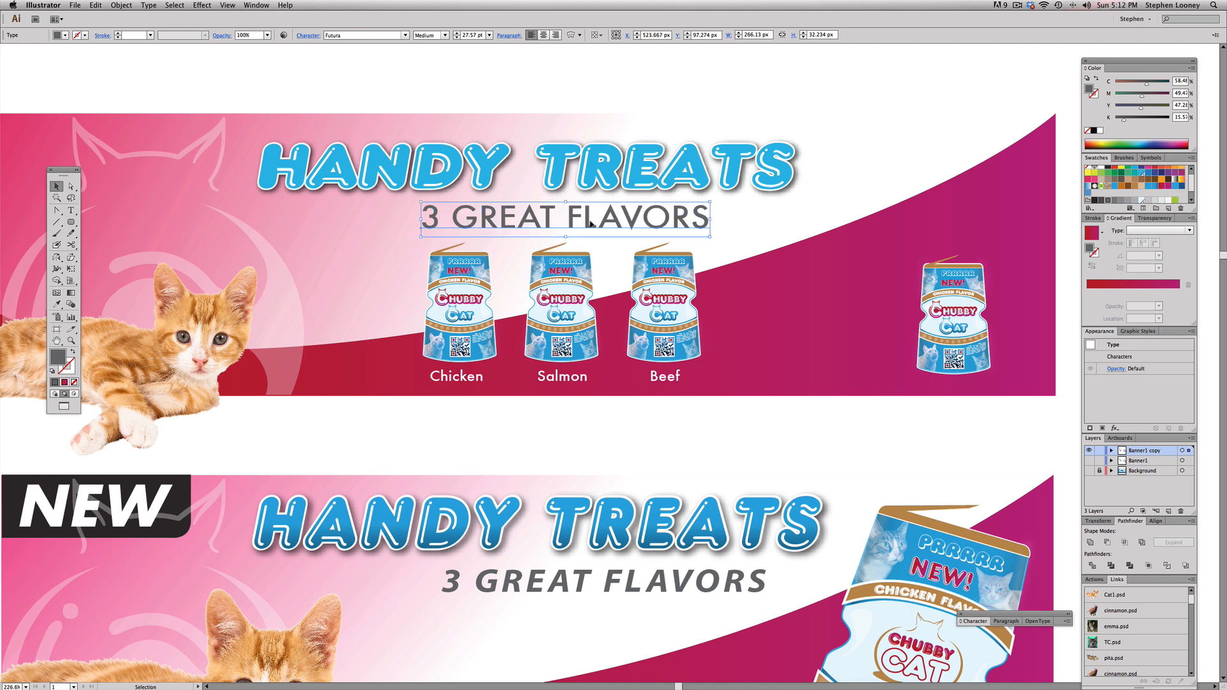
{"action": "left_click", "coordinate": [587, 97]}
{"action": "left_click_drag", "start_coordinate": [622, 322], "coordinate": [631, 347]}
{"action": "left_click_drag", "start_coordinate": [302, 152], "coordinate": [851, 471], "text": "super"}
{"action": "left_click_drag", "start_coordinate": [263, 205], "coordinate": [1008, 610], "text": "super"}
{"action": "key", "text": "a"}
{"action": "left_click", "coordinate": [473, 166]}
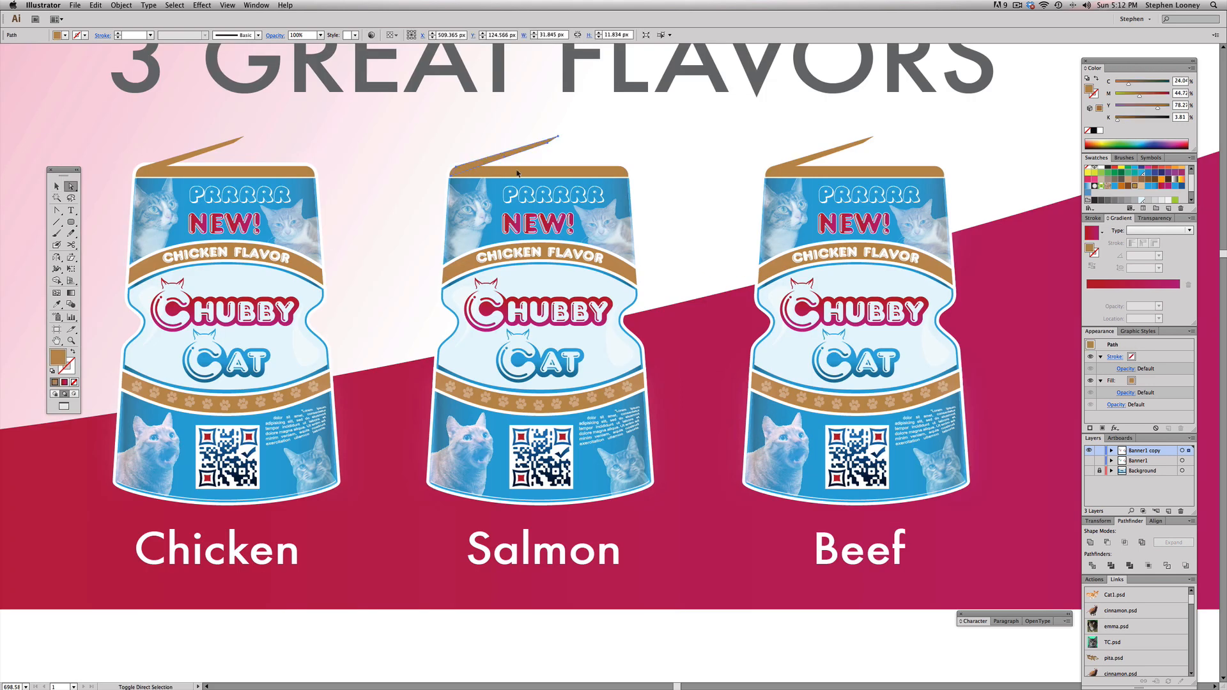
{"action": "left_click", "coordinate": [634, 262], "text": "shift"}
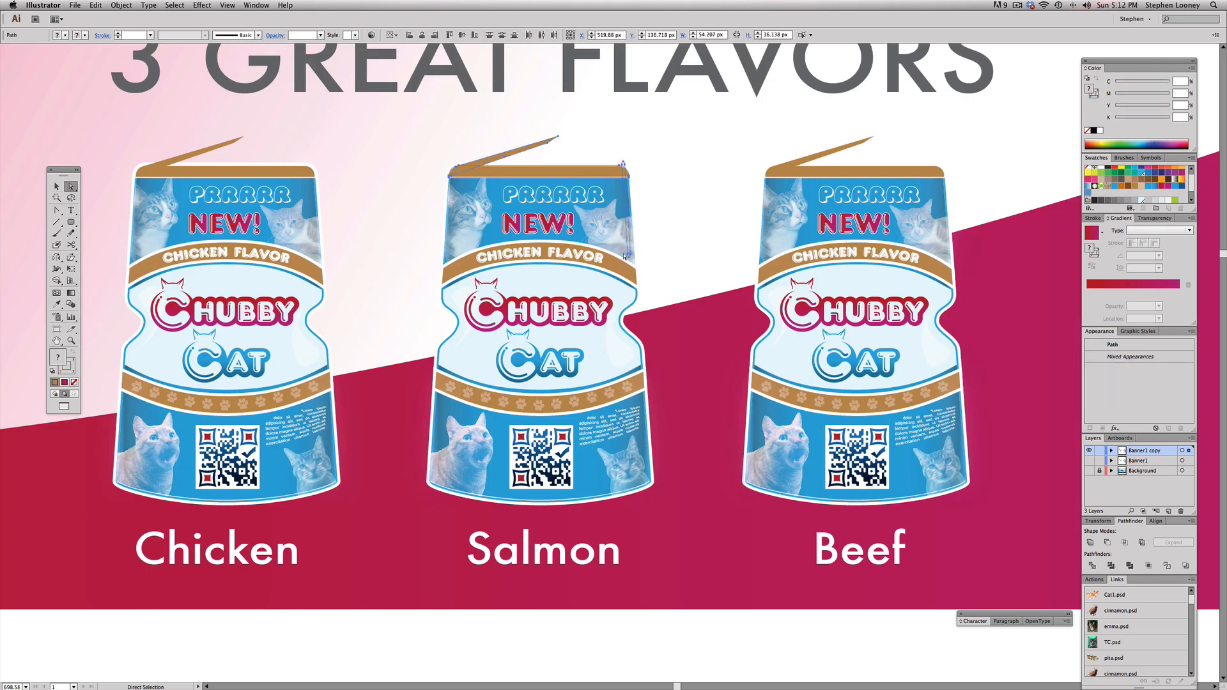
{"action": "key", "text": "super+w"}
{"action": "left_click", "coordinate": [664, 362]}
{"action": "left_click", "coordinate": [665, 364]}
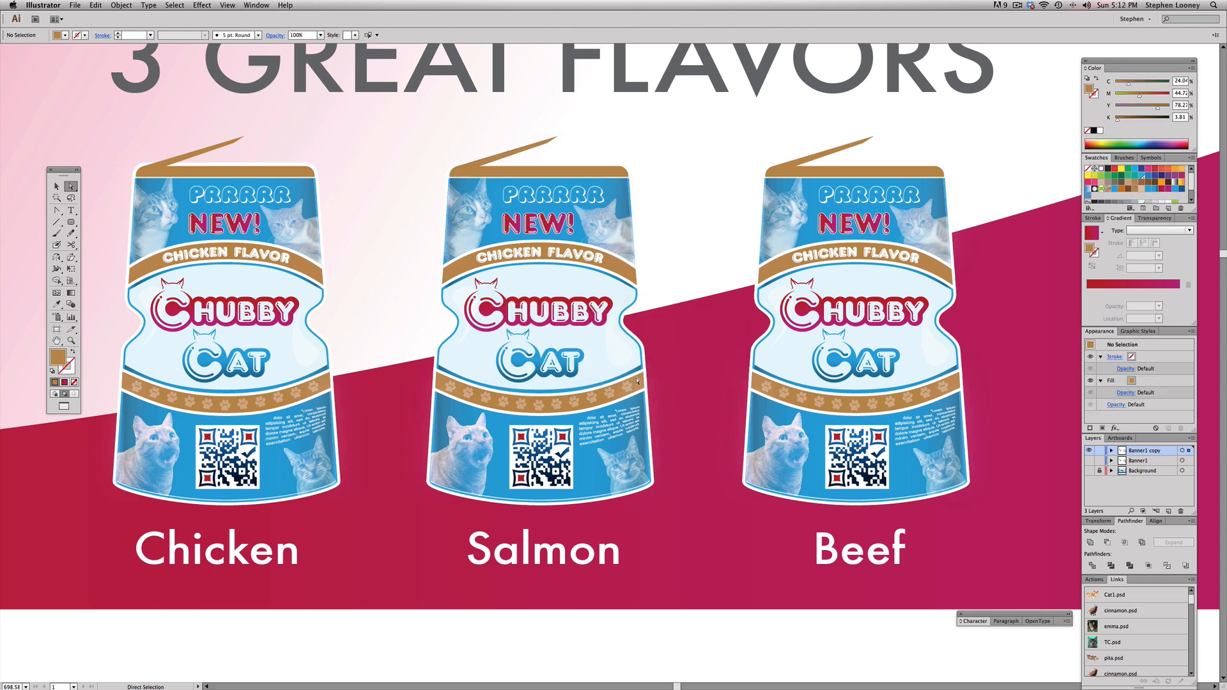
{"action": "left_click", "coordinate": [628, 284]}
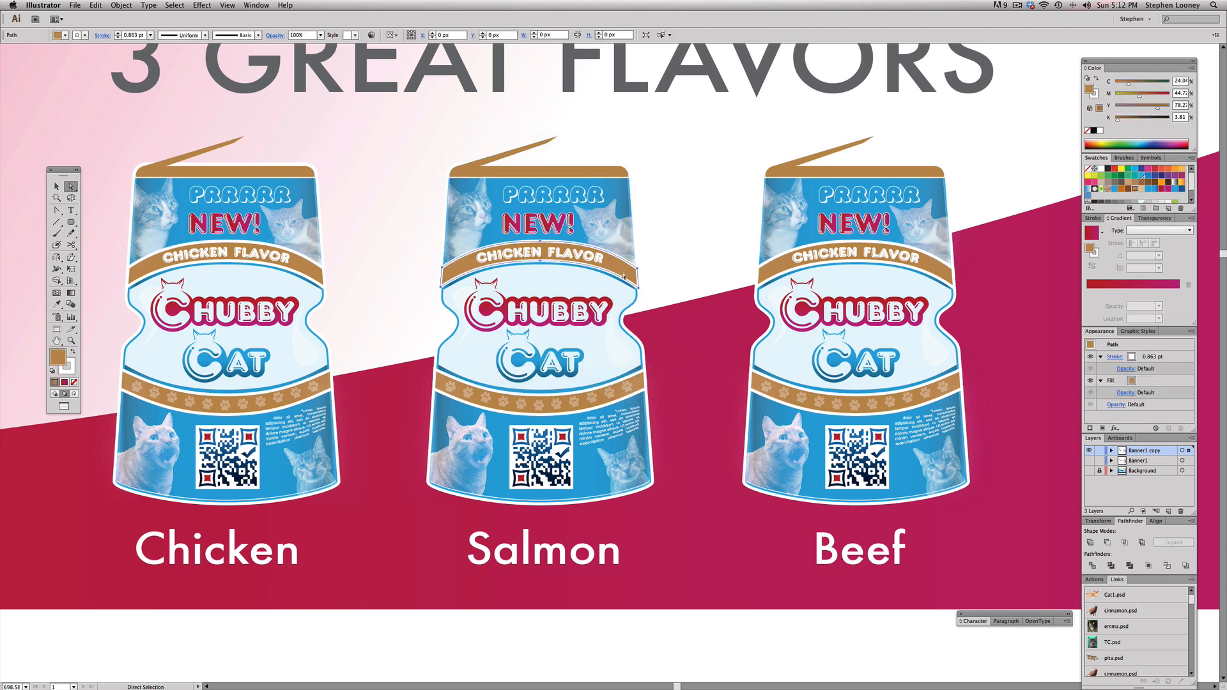
{"action": "left_click", "coordinate": [642, 383], "text": "shift"}
{"action": "left_click", "coordinate": [552, 171], "text": "shift"}
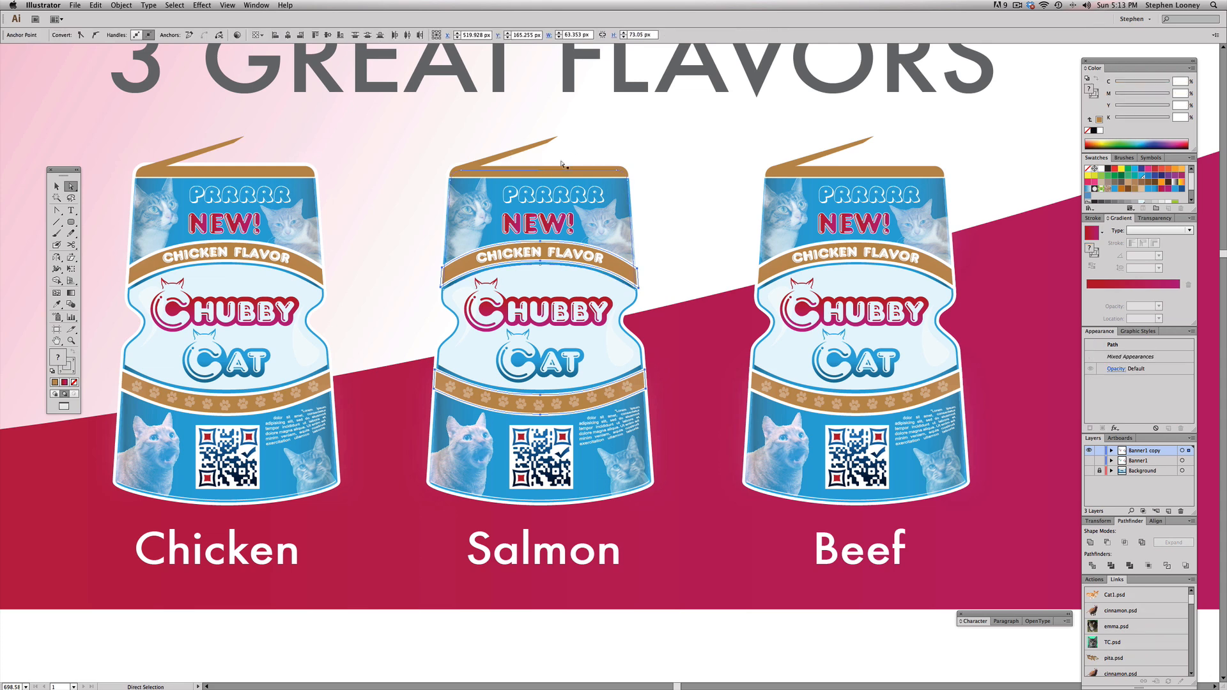
{"action": "left_click", "coordinate": [484, 168]}
{"action": "left_click", "coordinate": [483, 168]}
{"action": "left_click", "coordinate": [471, 131]}
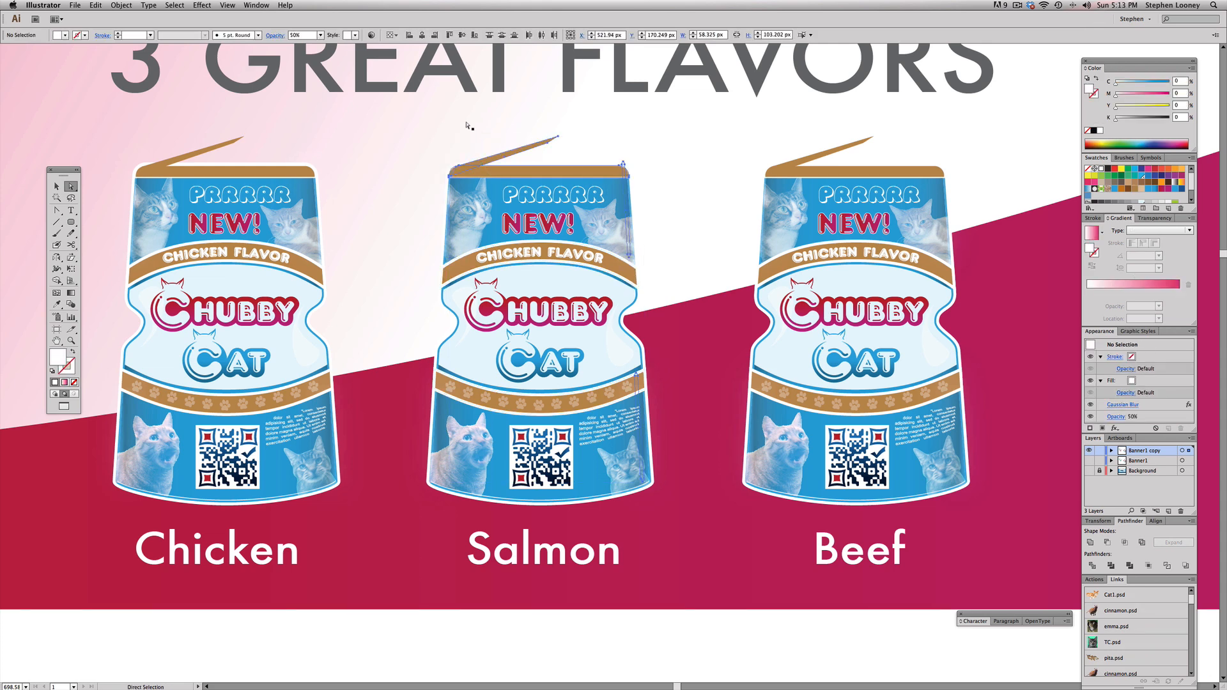
Step: Recolor the lid and the open flap of the Salmon pouch with the pink swatch
{"action": "left_click", "coordinate": [493, 161]}
{"action": "left_click", "coordinate": [486, 173], "text": "shift"}
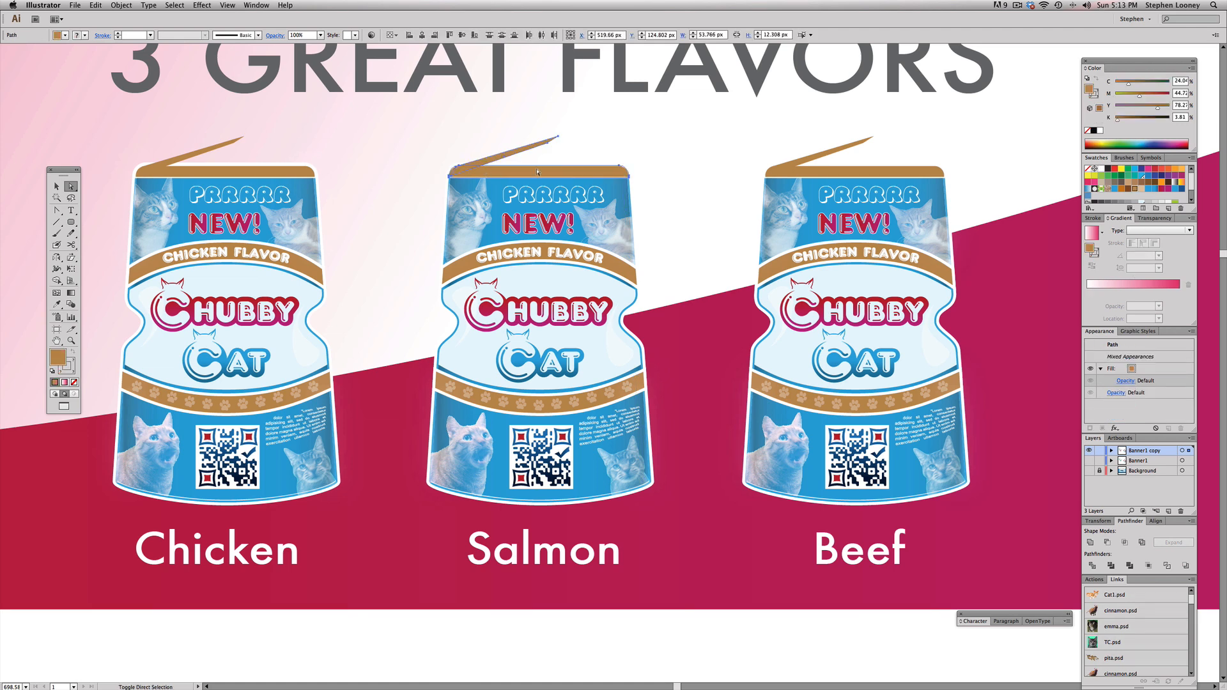
{"action": "left_click", "coordinate": [1089, 181]}
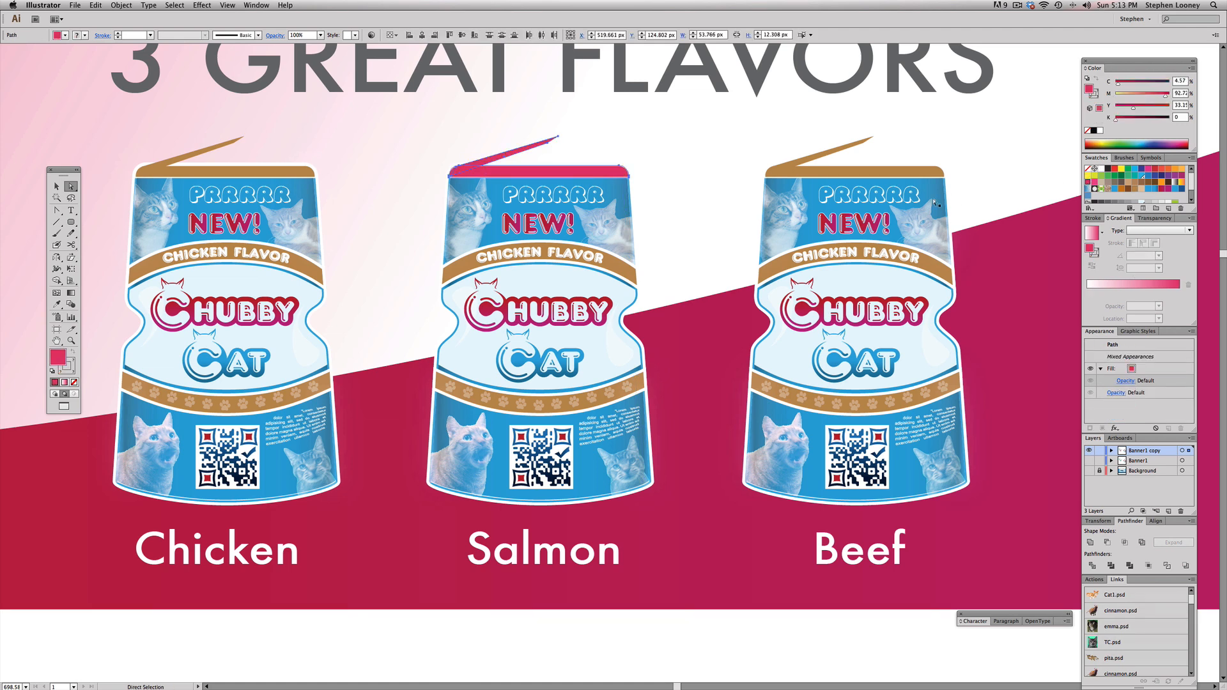
Step: Fill the flavor band and the paw-print band of the Salmon pouch with the same pink as its lid
{"action": "left_click", "coordinate": [632, 276]}
{"action": "key", "text": "super"}
{"action": "key", "text": "super"}
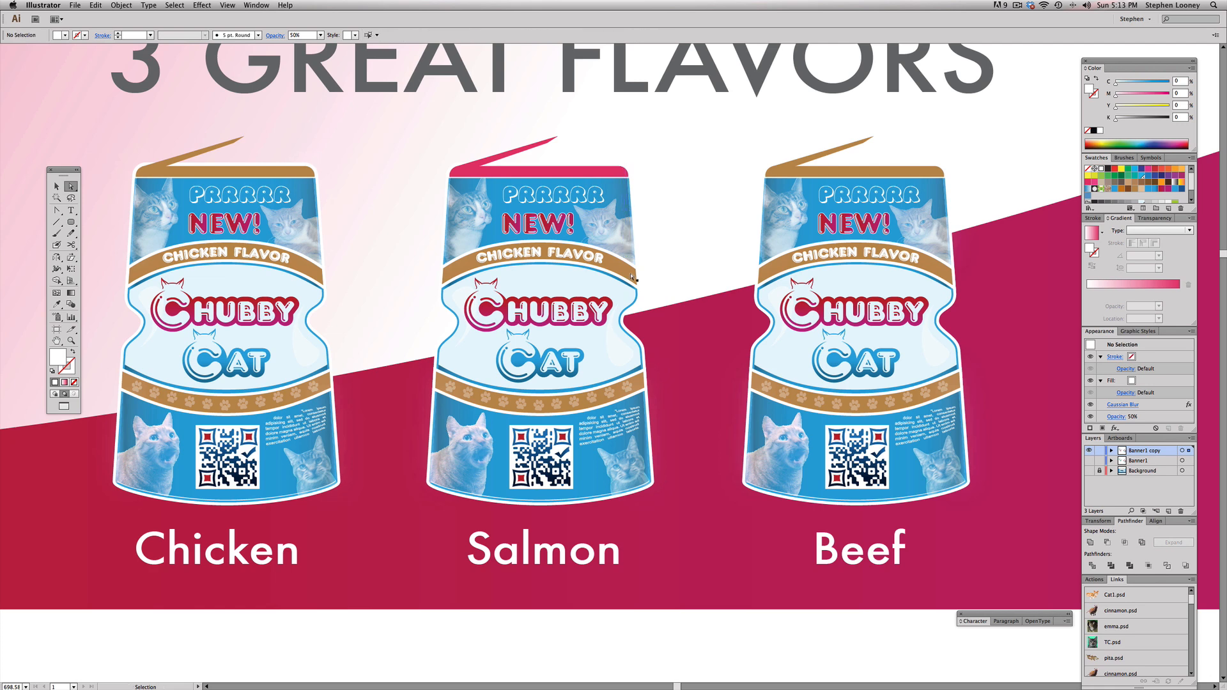
{"action": "left_click", "coordinate": [633, 271]}
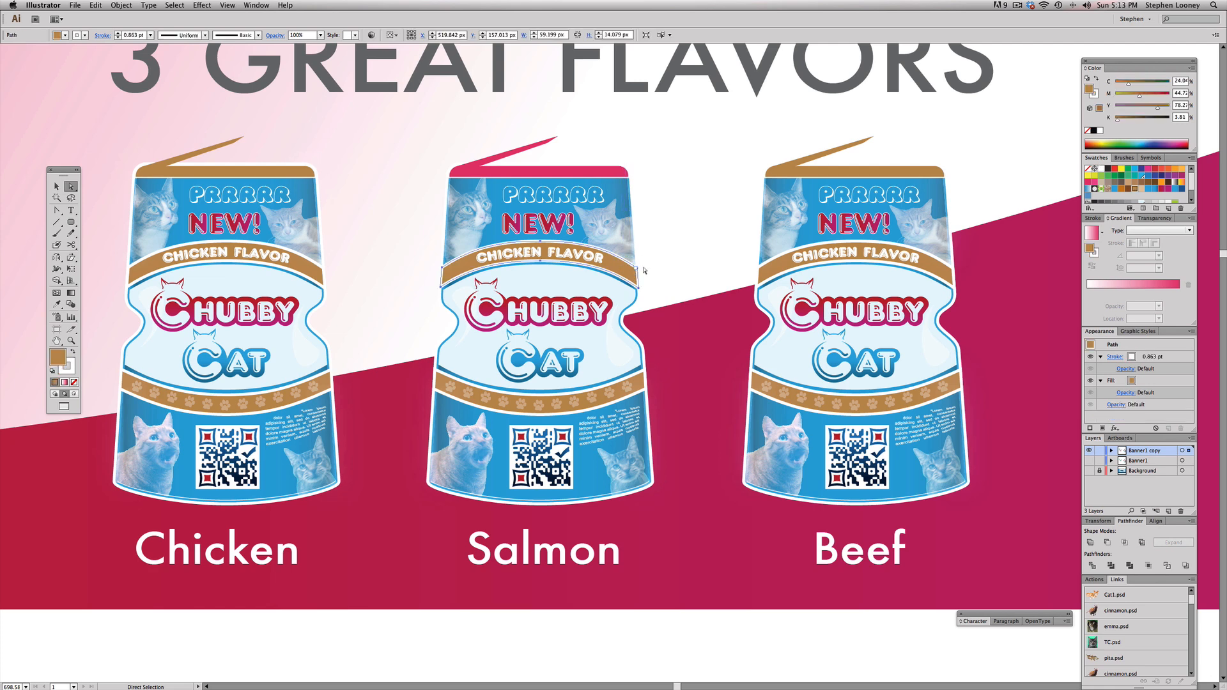
{"action": "left_click", "coordinate": [1088, 182]}
{"action": "left_click", "coordinate": [639, 382]}
{"action": "left_click", "coordinate": [639, 382]}
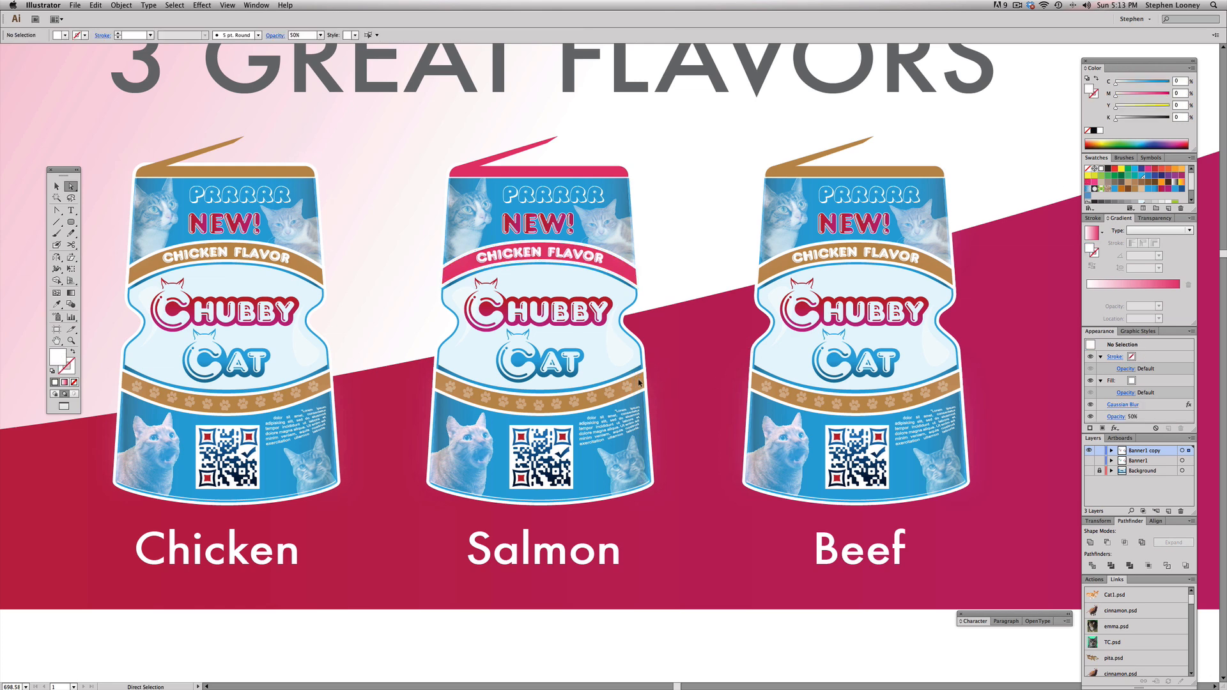
{"action": "left_click", "coordinate": [1088, 182]}
Step: Change the band text on the Salmon pouch to "SALMON FLAVOR" and center it on the band
{"action": "left_click", "coordinate": [810, 163]}
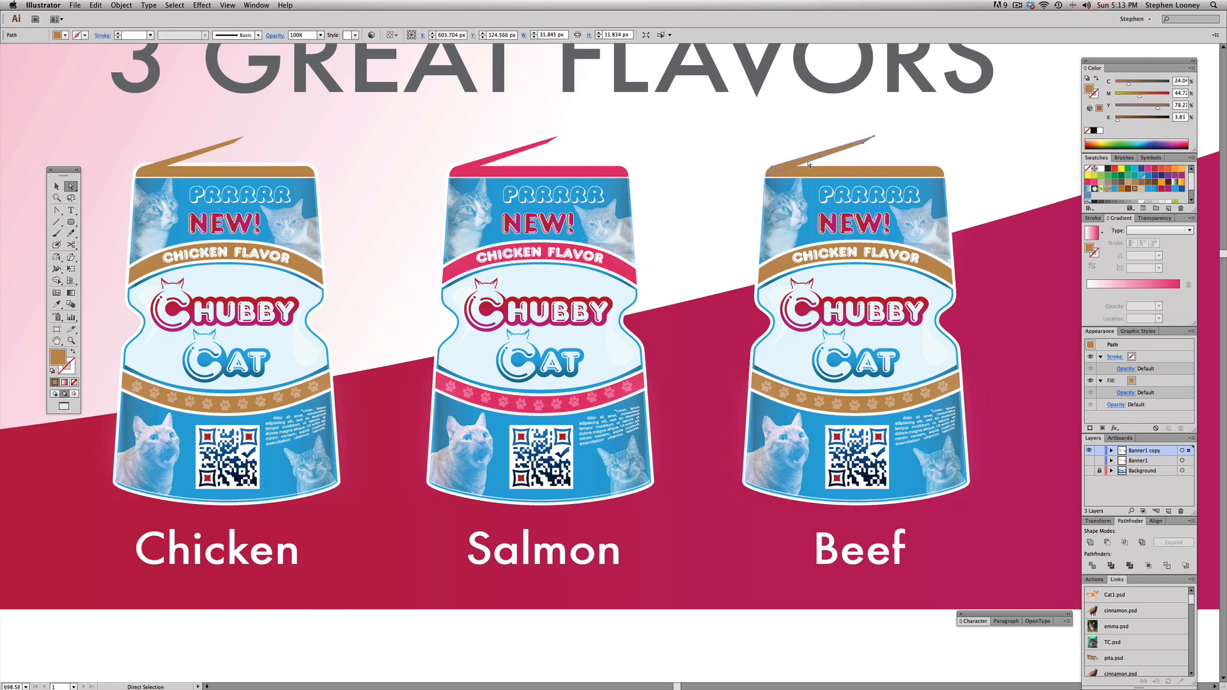
{"action": "double_click", "coordinate": [547, 254]}
{"action": "left_click_drag", "start_coordinate": [543, 254], "coordinate": [466, 251]}
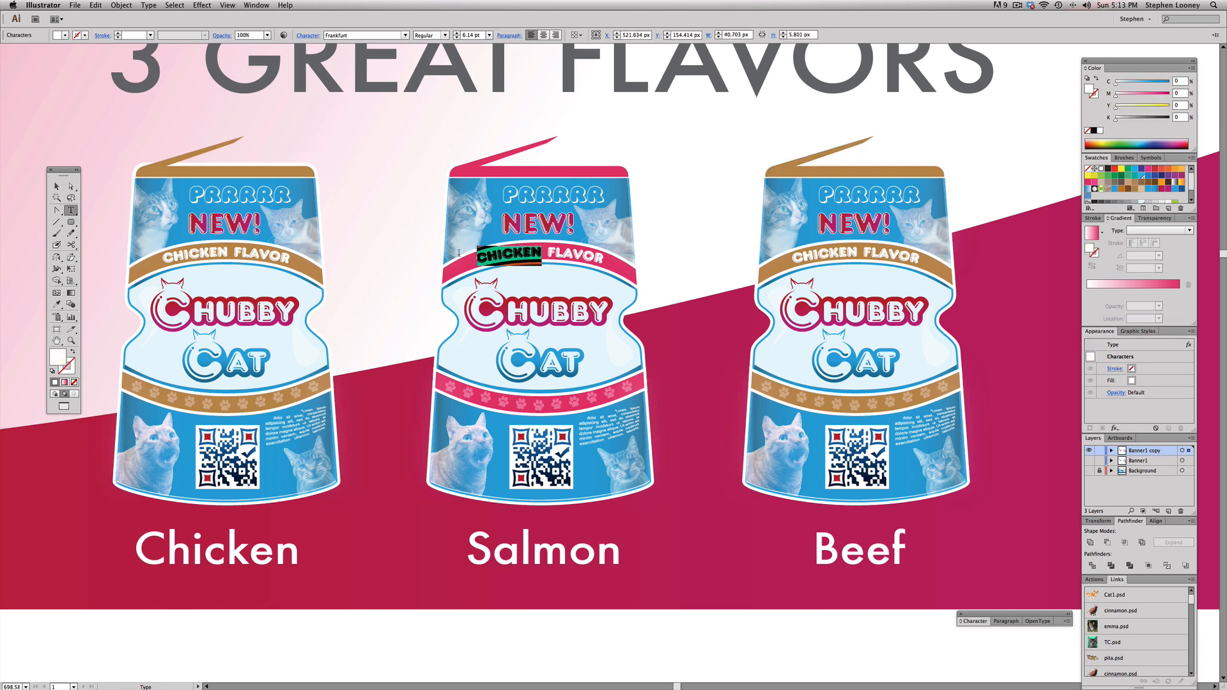
{"action": "type", "text": "SALMON"}
{"action": "key", "text": "Escape"}
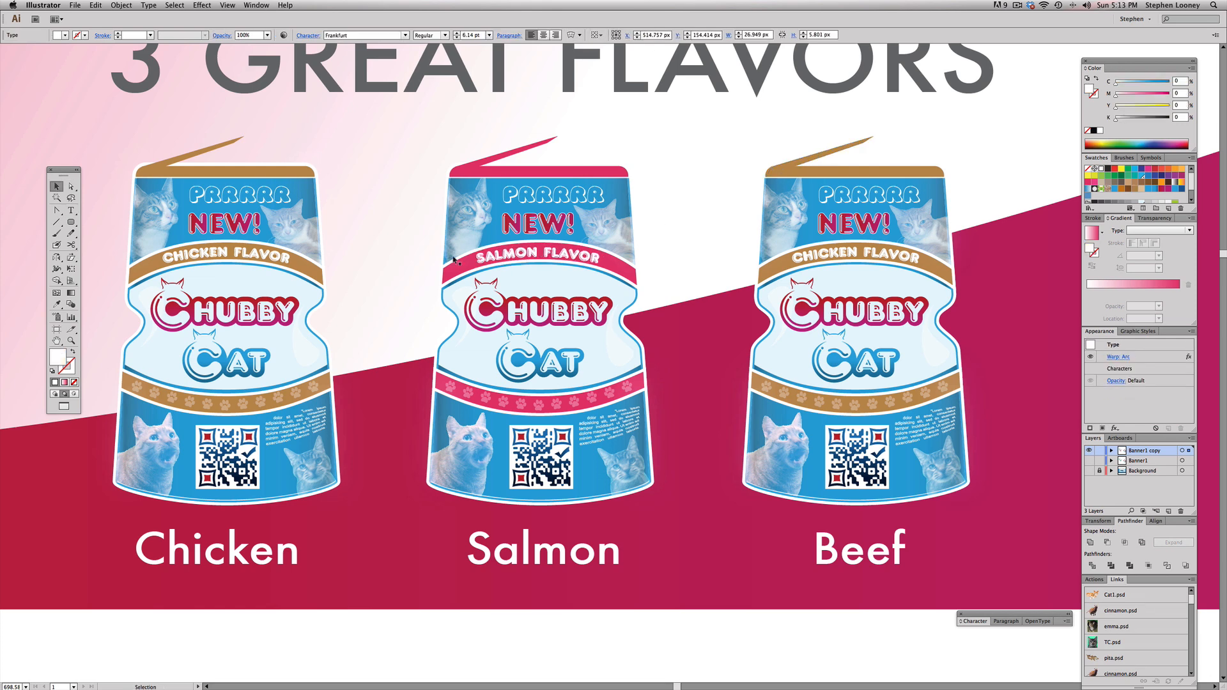
{"action": "key", "text": "Right"}
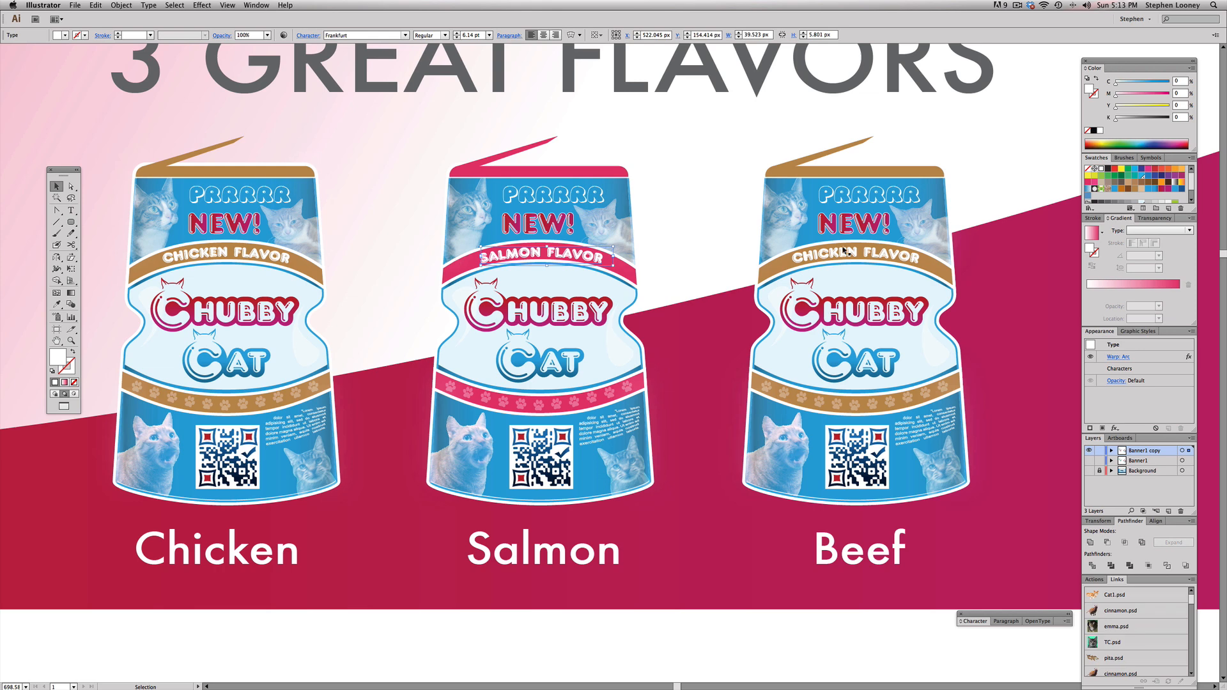
{"action": "key", "text": "Left"}
Step: Change the band text on the Beef pouch to "BEEF FLAVOR" and center it on the band
{"action": "double_click", "coordinate": [841, 260]}
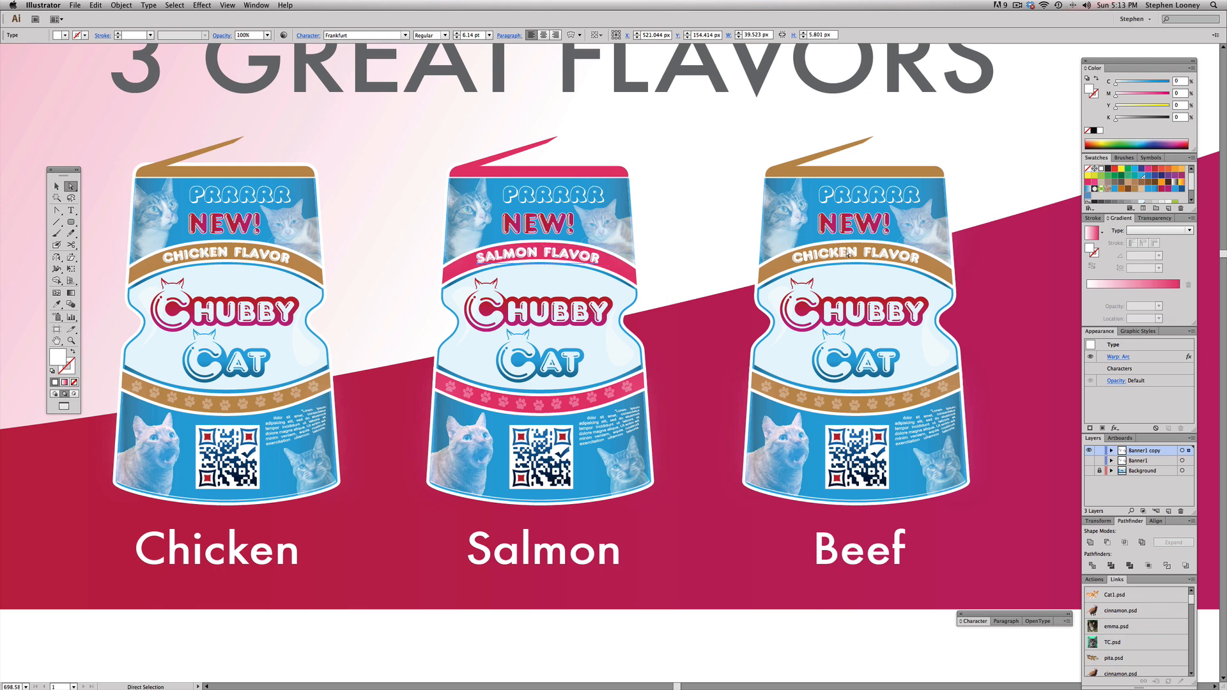
{"action": "left_click_drag", "start_coordinate": [858, 251], "coordinate": [759, 251]}
{"action": "type", "text": "BEEF"}
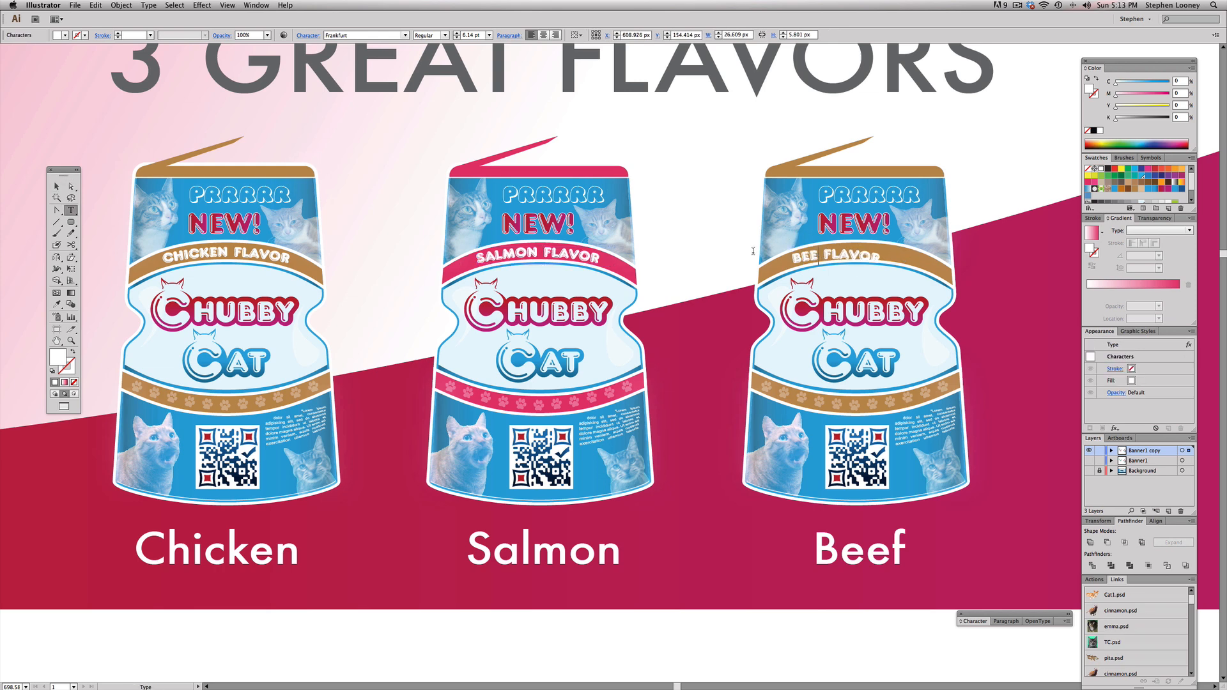
{"action": "key", "text": "Escape"}
{"action": "key", "text": "Right"}
{"action": "key", "text": "Right"}
{"action": "key", "text": "Right"}
{"action": "key", "text": "Right"}
{"action": "key", "text": "Right"}
{"action": "key", "text": "Right"}
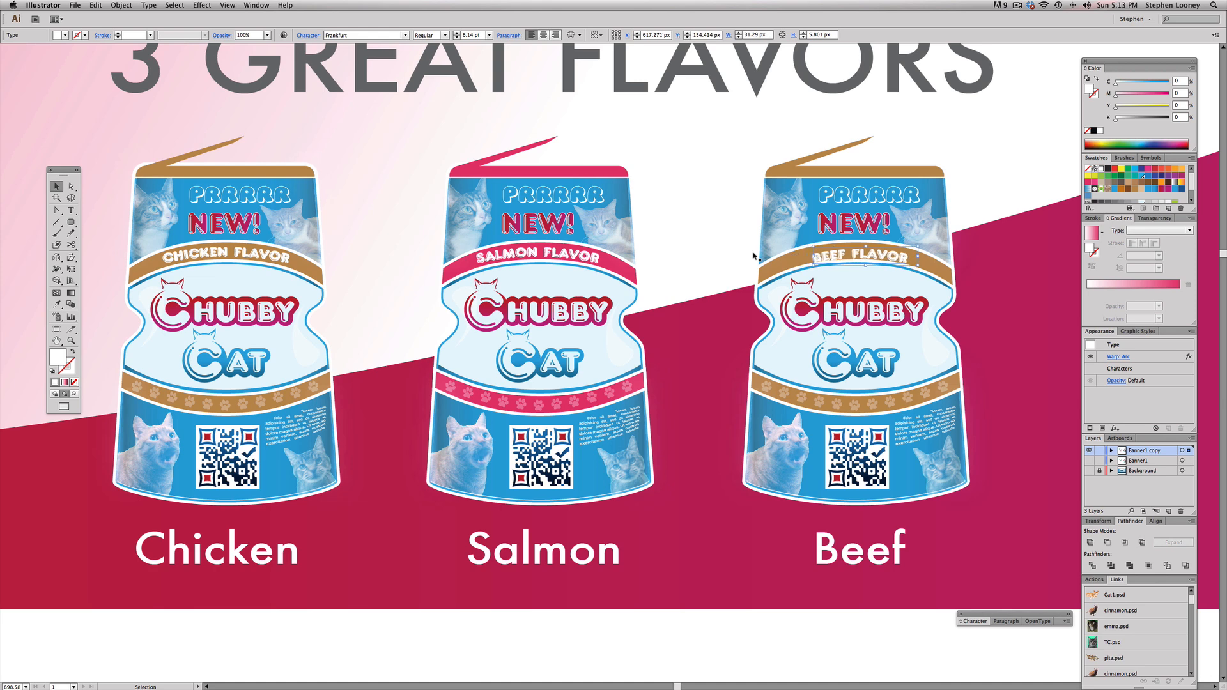
{"action": "key", "text": "Up"}
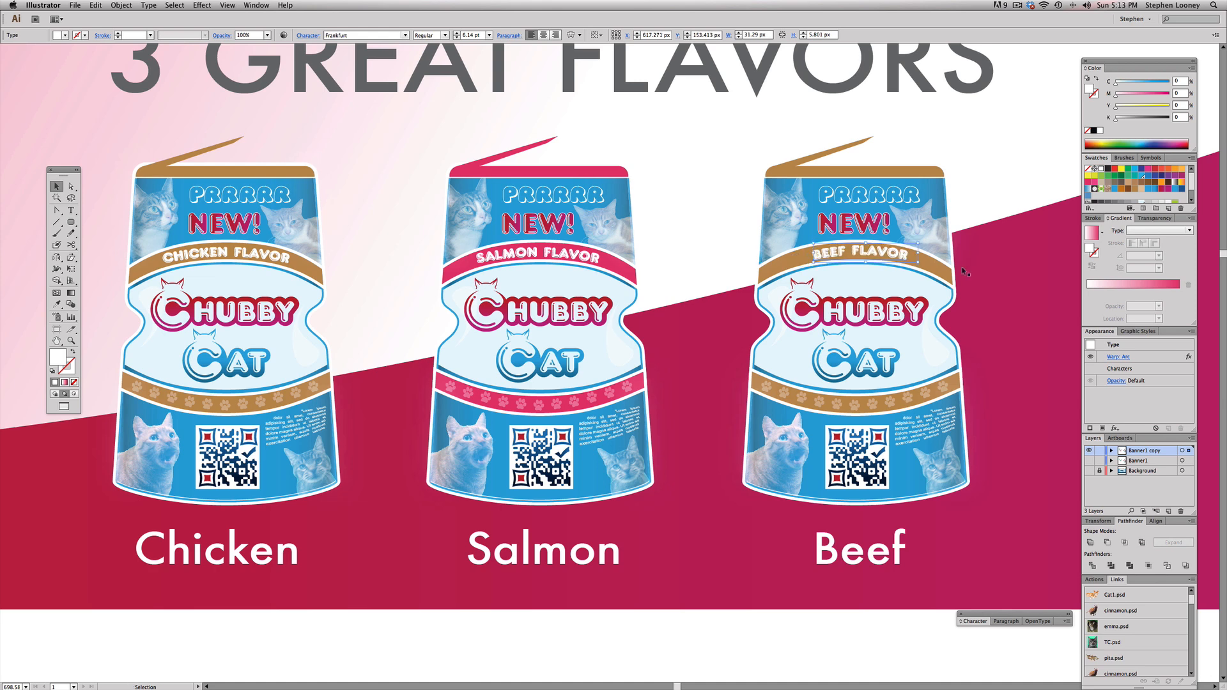
{"action": "left_click_drag", "start_coordinate": [873, 253], "coordinate": [871, 254]}
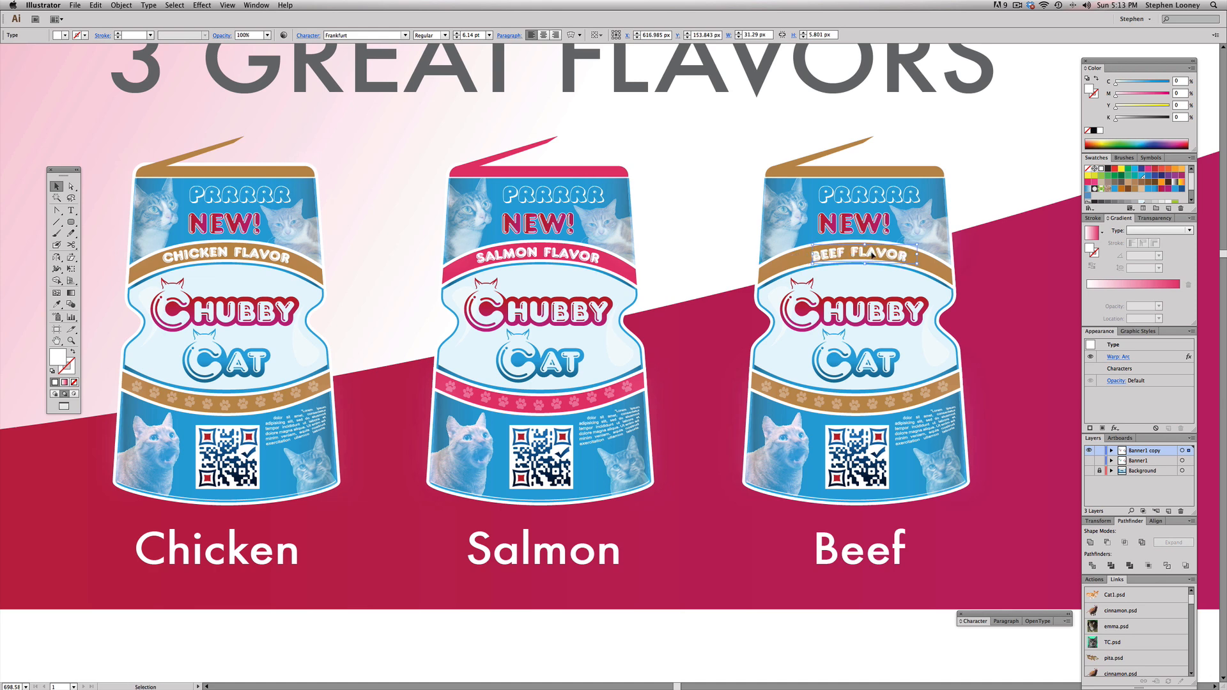
Step: Recolor the lid and the open flap of the Beef pouch with the green swatch
{"action": "key", "text": "a"}
{"action": "left_click", "coordinate": [808, 164]}
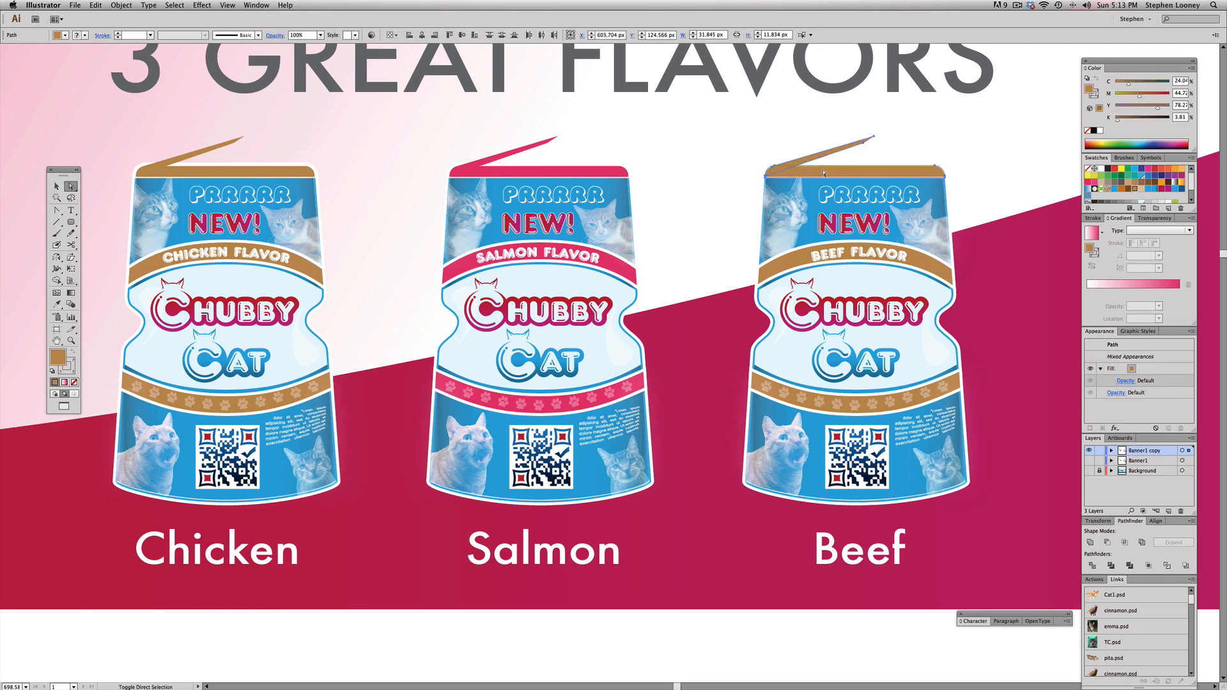
{"action": "left_click", "coordinate": [1108, 176]}
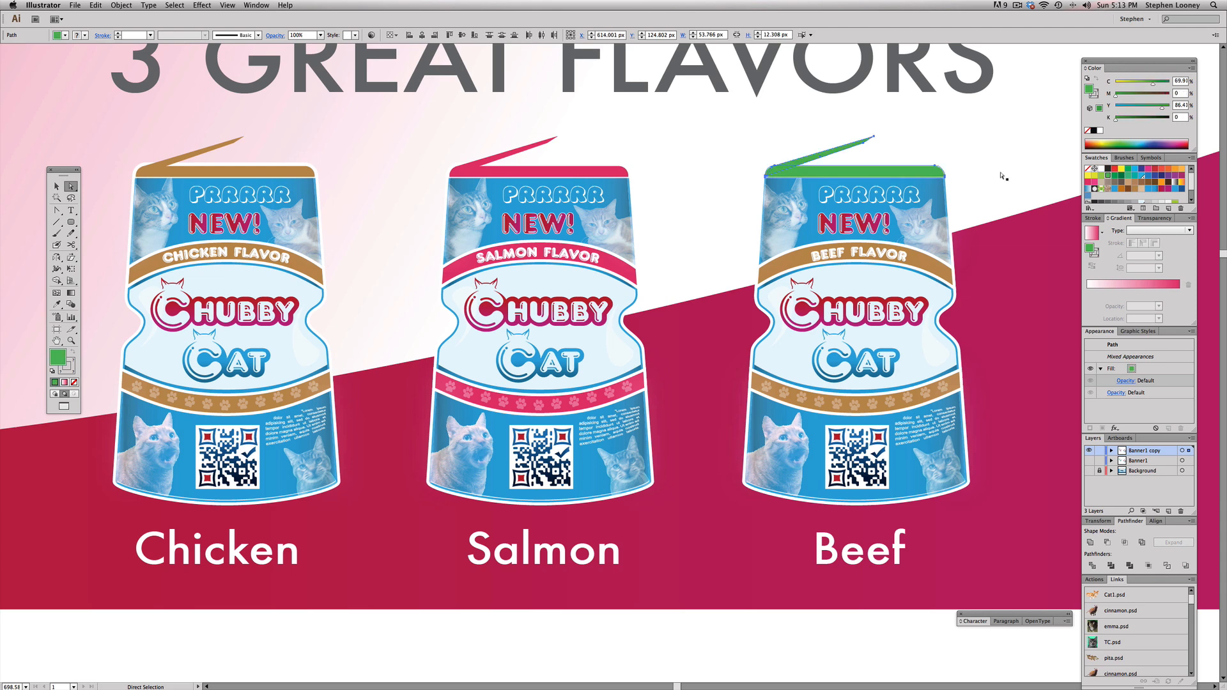
{"action": "key", "text": "super+shift+a"}
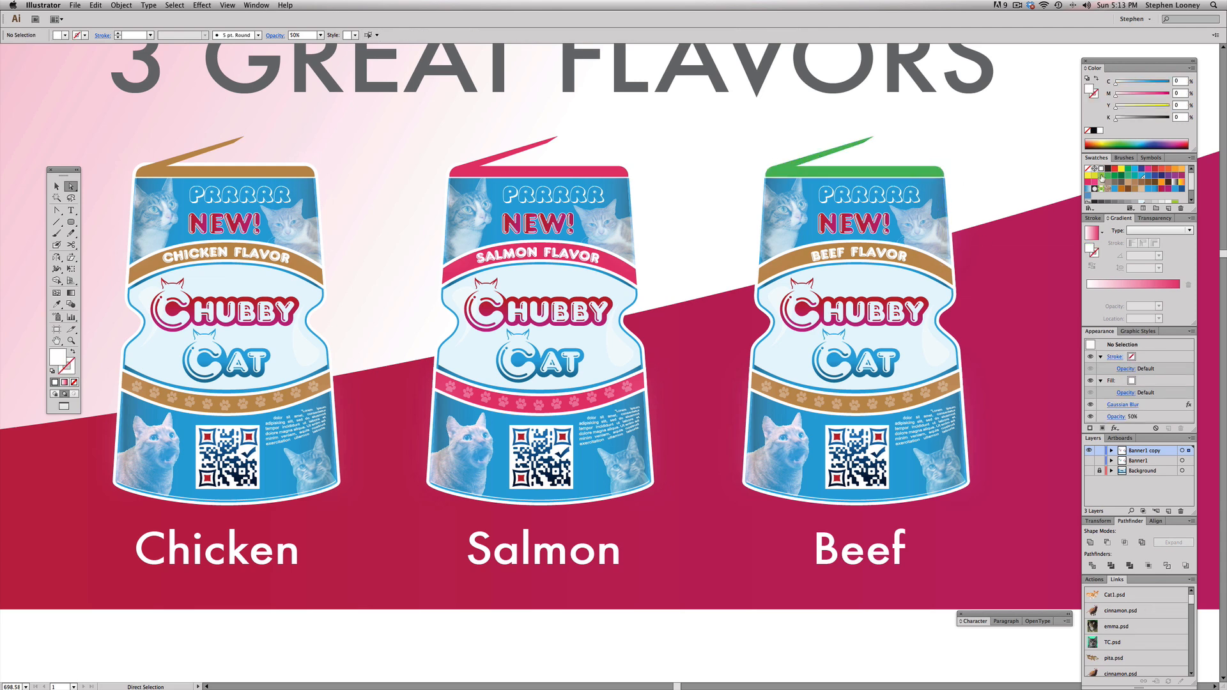
Step: Fill the flavor band and the paw-print band of the Beef pouch with the same green as its lid
{"action": "left_click", "coordinate": [955, 276]}
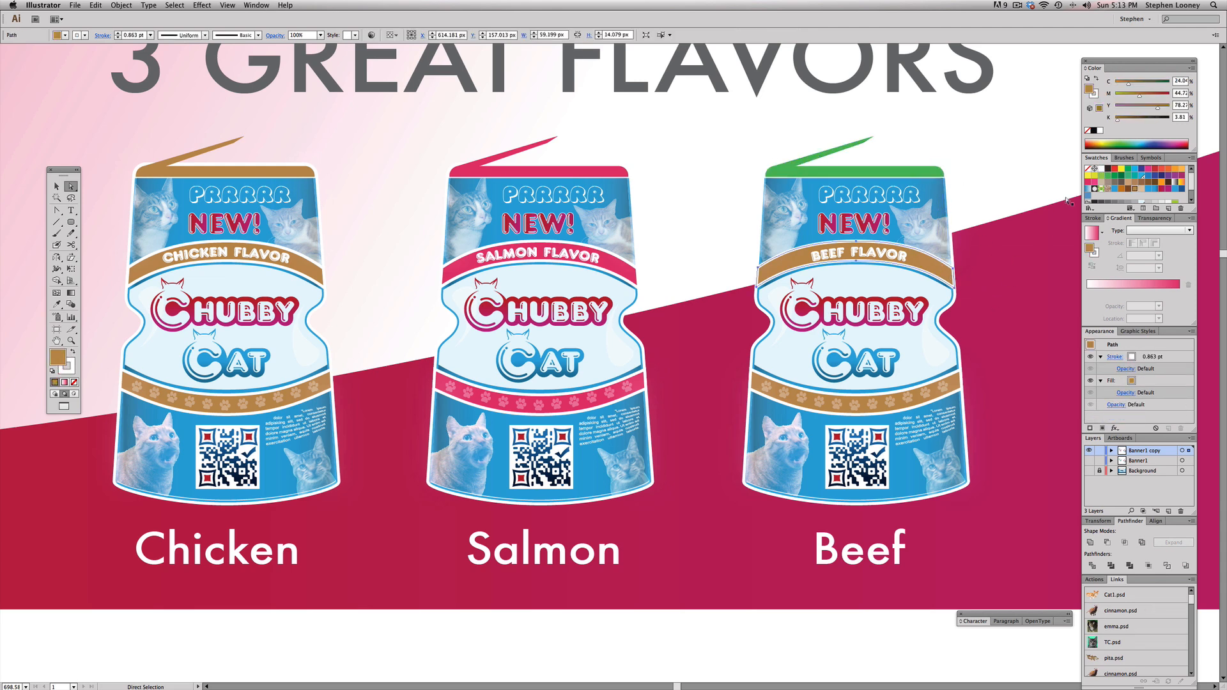
{"action": "left_click", "coordinate": [1105, 178]}
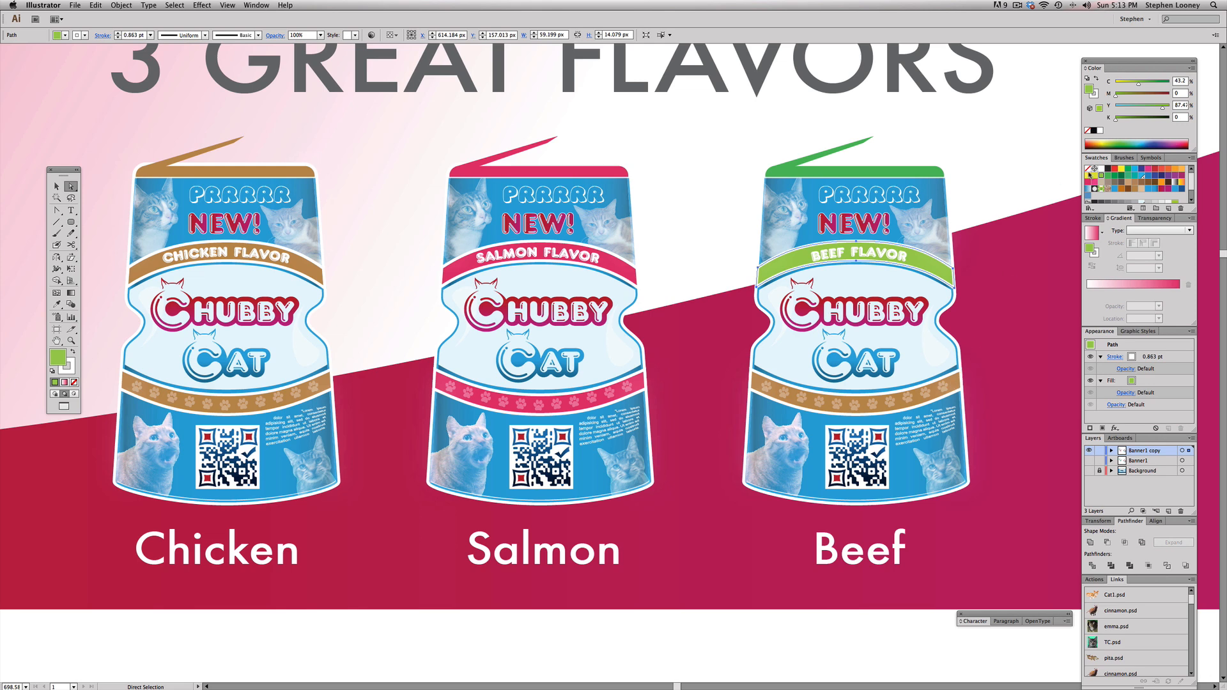
{"action": "left_click", "coordinate": [959, 377]}
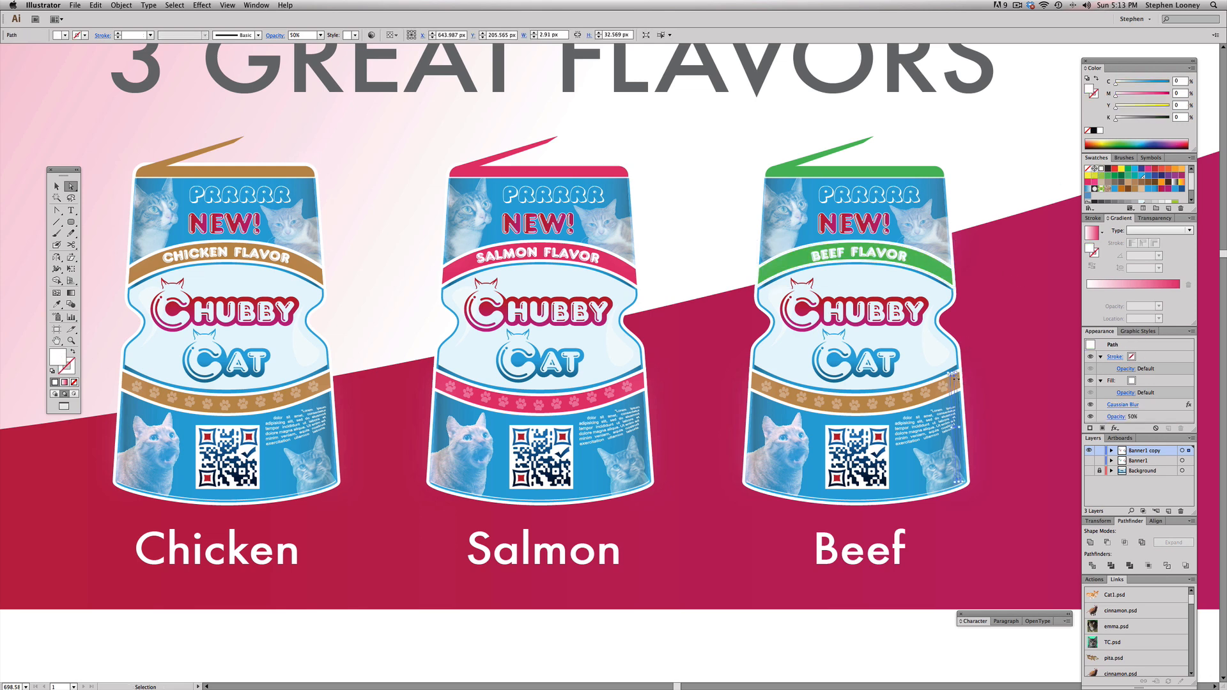
{"action": "left_click", "coordinate": [1113, 177]}
{"action": "left_click", "coordinate": [703, 338]}
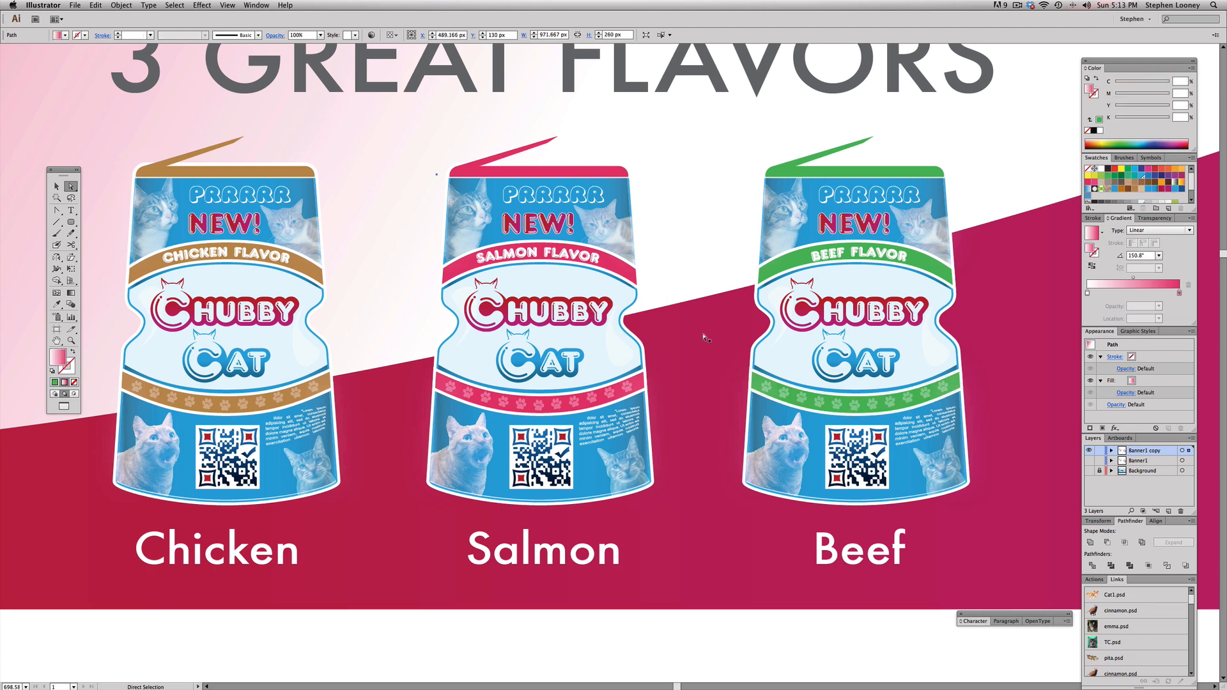
Step: Enlarge the single pouch near the banner's right end proportionally to about 143 × 237 px
{"action": "key", "text": "super+space"}
{"action": "left_click", "coordinate": [678, 302], "text": "alt"}
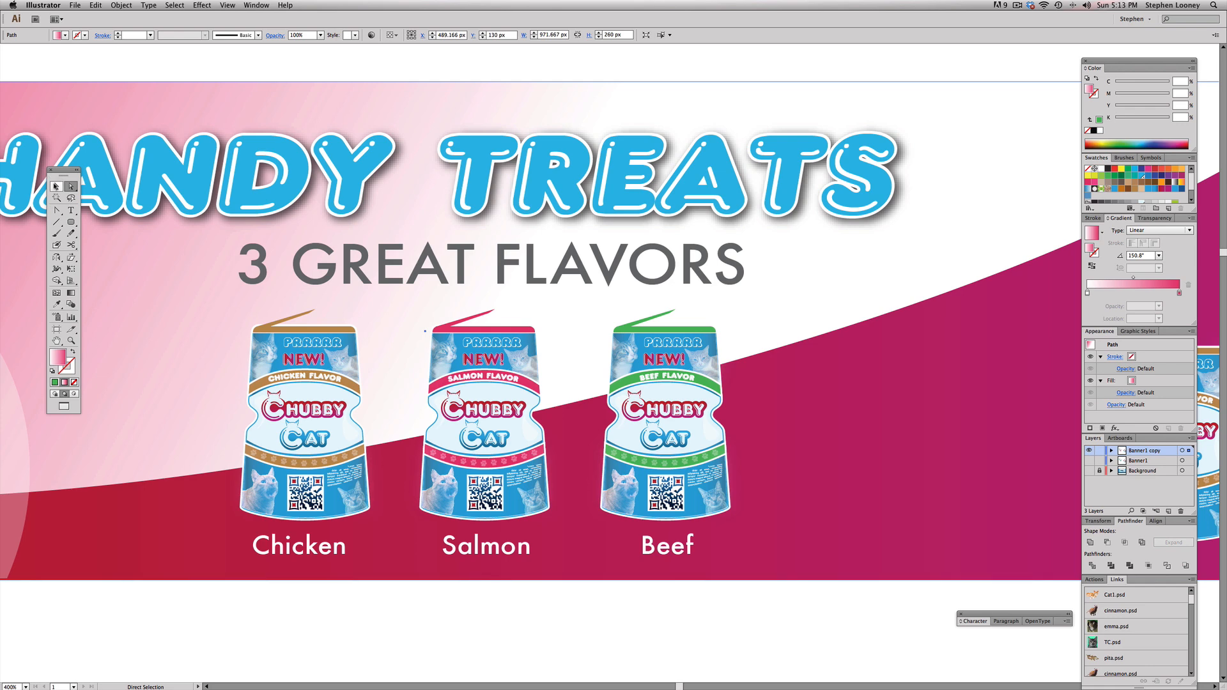
{"action": "left_click", "coordinate": [647, 326], "text": "alt"}
{"action": "left_click", "coordinate": [647, 326], "text": "alt"}
{"action": "left_click_drag", "start_coordinate": [682, 346], "coordinate": [653, 326]}
{"action": "left_click", "coordinate": [829, 399]}
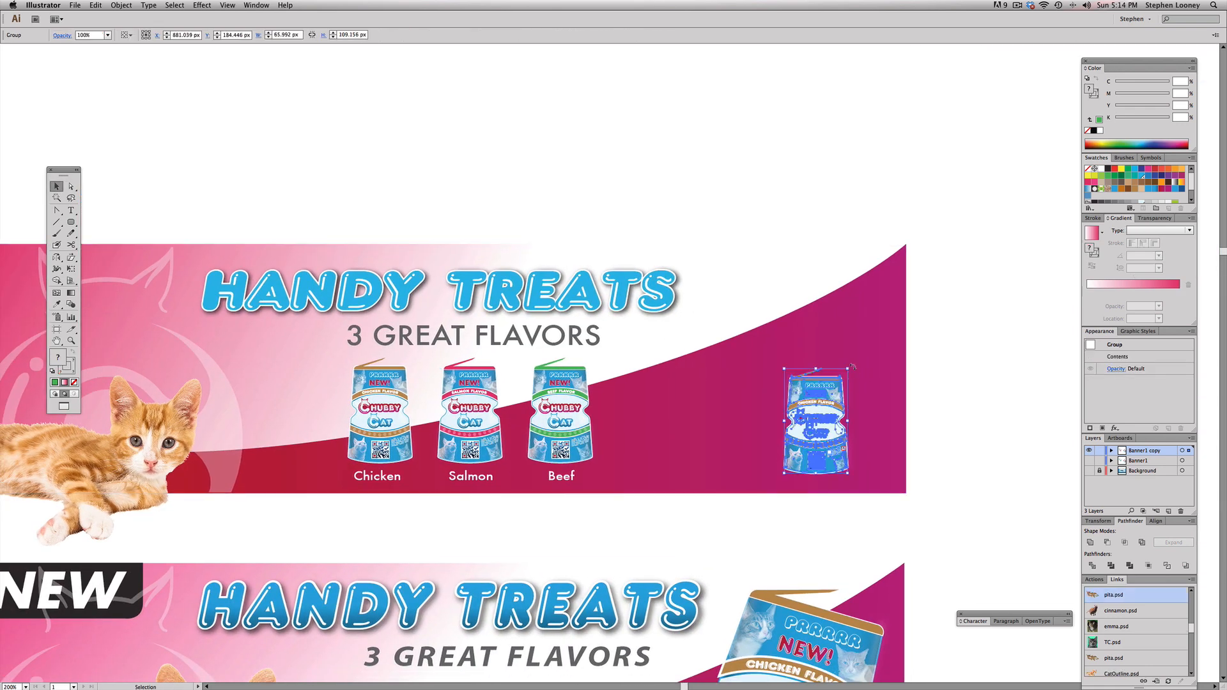
{"action": "left_click_drag", "start_coordinate": [849, 369], "coordinate": [953, 245]}
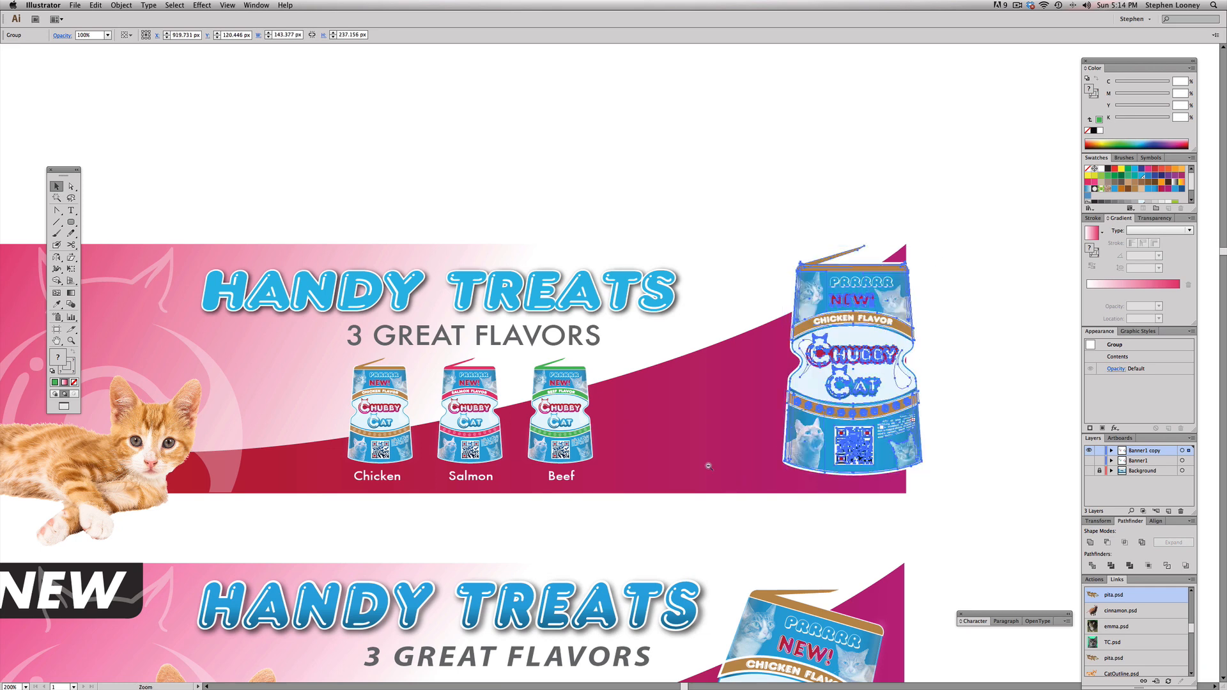
Step: Tilt the enlarged pouch clockwise and position it so its base hangs below the banner's right end, like the reference
{"action": "left_click", "coordinate": [708, 465], "text": "alt"}
{"action": "left_click_drag", "start_coordinate": [730, 396], "coordinate": [744, 373]}
{"action": "mouse_move", "coordinate": [763, 192]}
{"action": "left_mouse_down"}
{"action": "mouse_move", "coordinate": [733, 216]}
{"action": "mouse_move", "coordinate": [765, 211]}
{"action": "mouse_move", "coordinate": [766, 195]}
{"action": "left_mouse_up"}
{"action": "left_click_drag", "start_coordinate": [731, 239], "coordinate": [727, 249]}
Step: Draw a rectangle about 221 × 235 px over the large pouch, ending at the banner's lower edge
{"action": "left_click_drag", "start_coordinate": [70, 222], "coordinate": [93, 223]}
{"action": "left_click_drag", "start_coordinate": [597, 190], "coordinate": [755, 359]}
{"action": "key", "text": "v"}
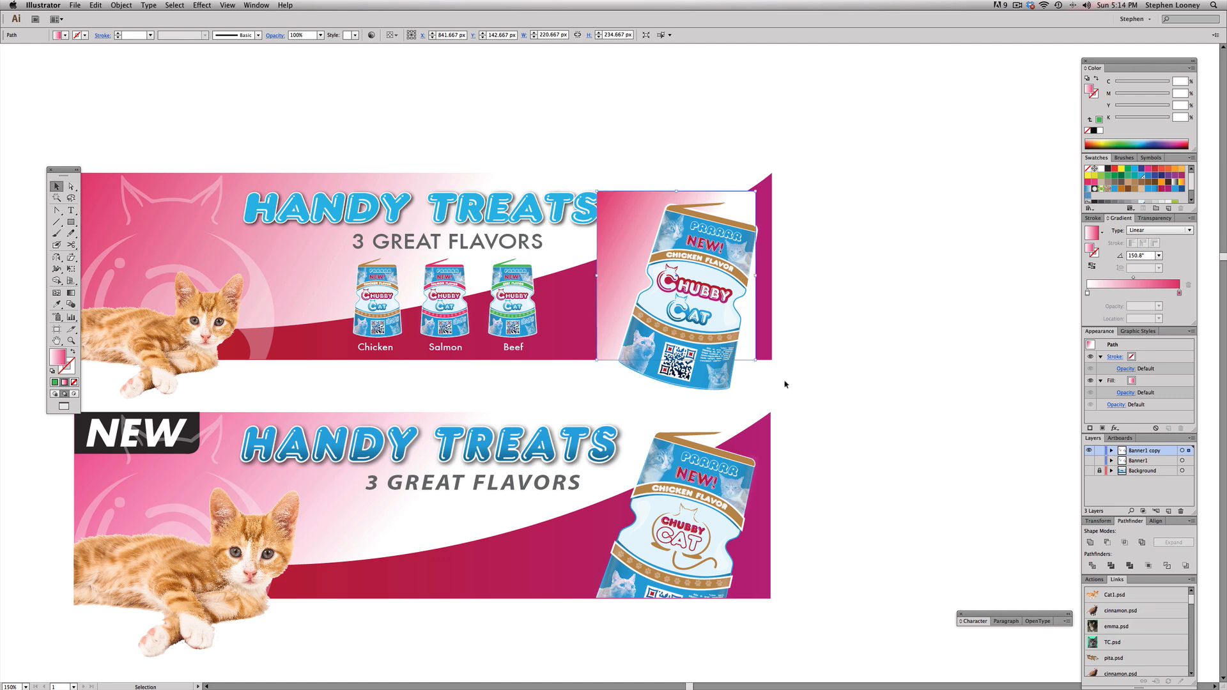
Step: Try to make a clipping mask from the rectangle and the large tilted pouch
{"action": "left_click", "coordinate": [690, 371], "text": "shift"}
{"action": "right_click", "coordinate": [691, 370]}
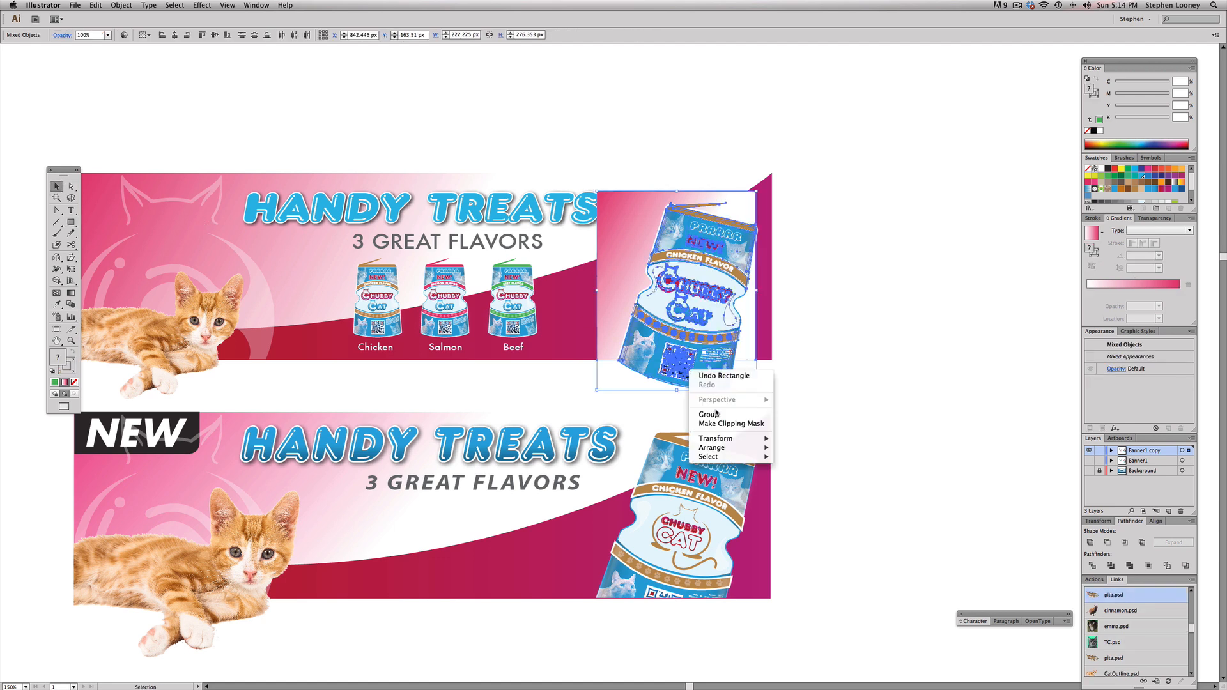
{"action": "left_click", "coordinate": [725, 423]}
{"action": "left_click", "coordinate": [696, 356]}
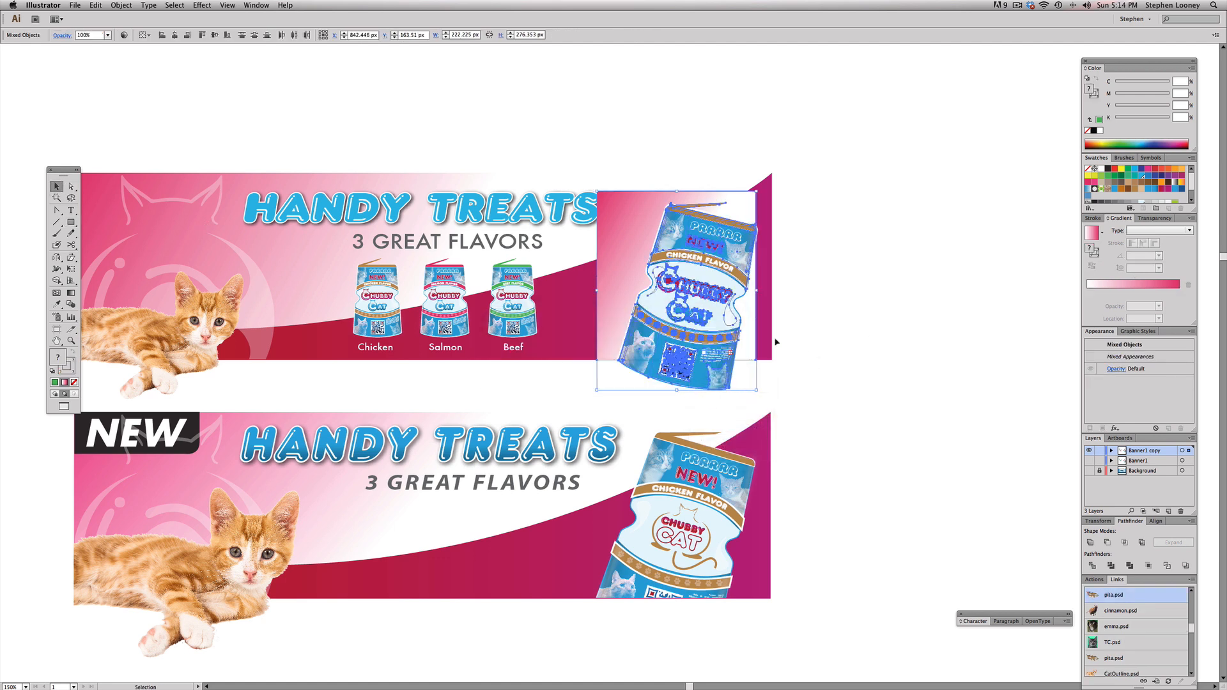
{"action": "left_click", "coordinate": [800, 391]}
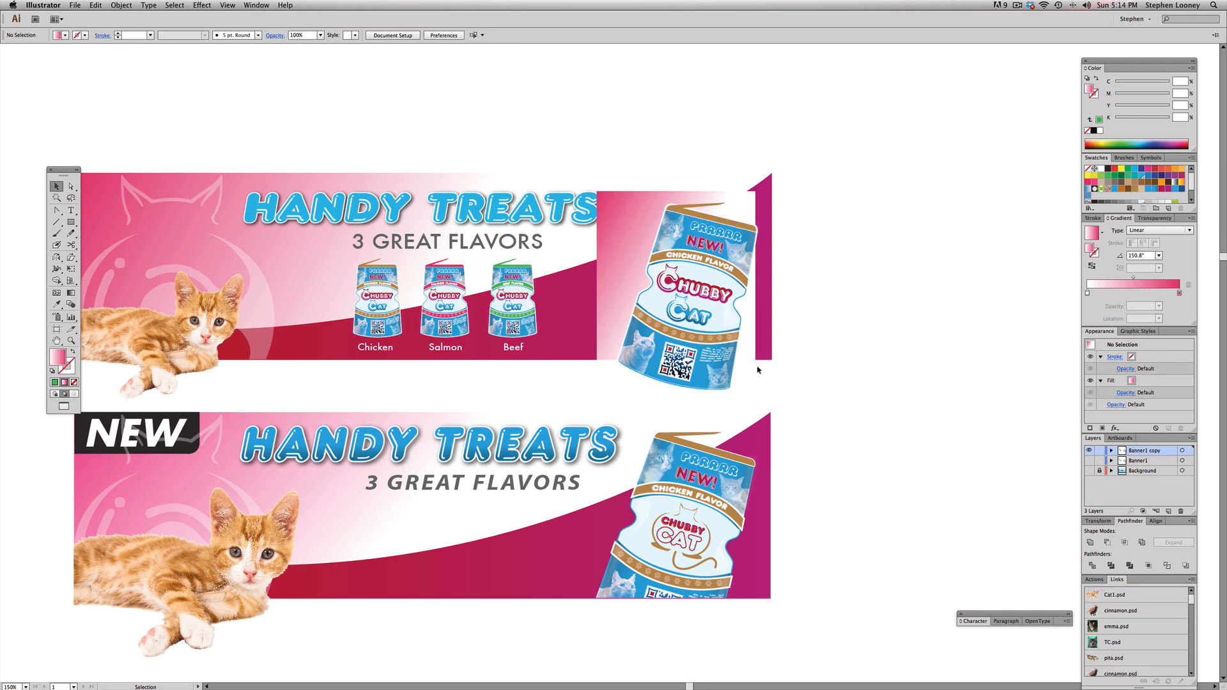
Step: Bring the rectangle over the large tilted pouch to the front and make it the pouch's clipping mask
{"action": "left_click", "coordinate": [753, 358]}
{"action": "left_click", "coordinate": [121, 5]}
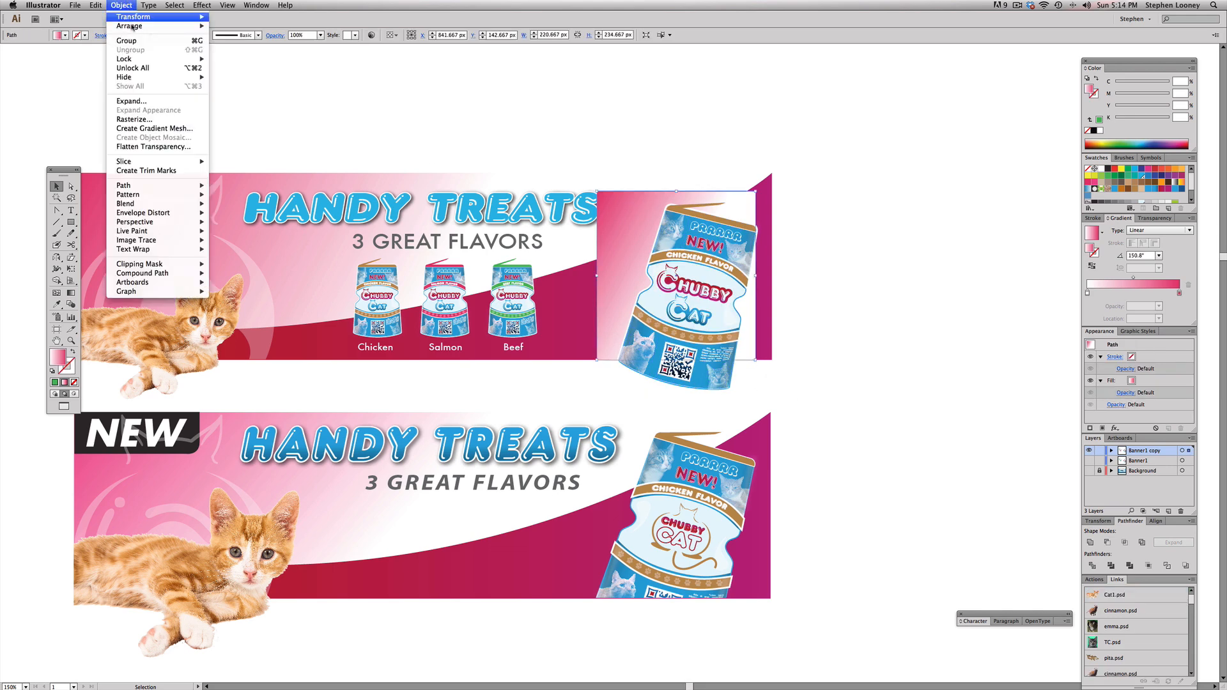
{"action": "mouse_move", "coordinate": [132, 26]}
{"action": "left_click", "coordinate": [252, 27]}
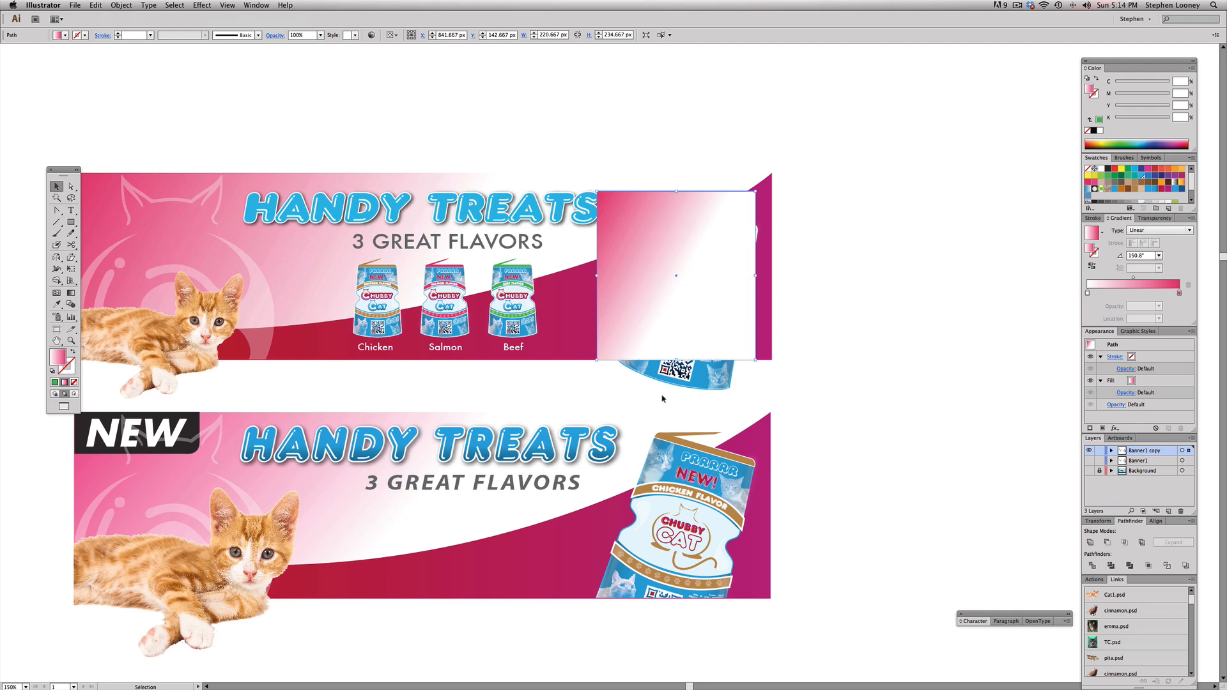
{"action": "left_click", "coordinate": [668, 373], "text": "shift"}
{"action": "right_click", "coordinate": [665, 369]}
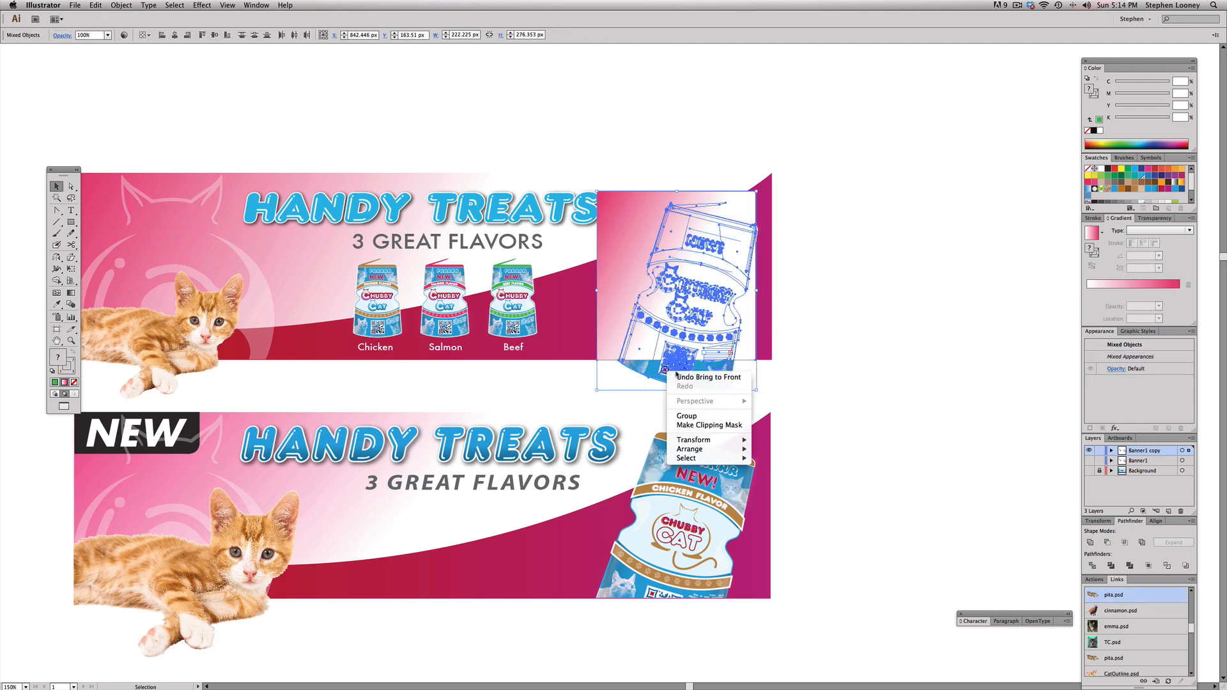
{"action": "left_click", "coordinate": [703, 418]}
{"action": "left_click", "coordinate": [848, 313]}
{"action": "mouse_move", "coordinate": [644, 265]}
{"action": "left_mouse_down"}
{"action": "mouse_move", "coordinate": [716, 260]}
{"action": "mouse_move", "coordinate": [772, 273]}
{"action": "left_mouse_up"}
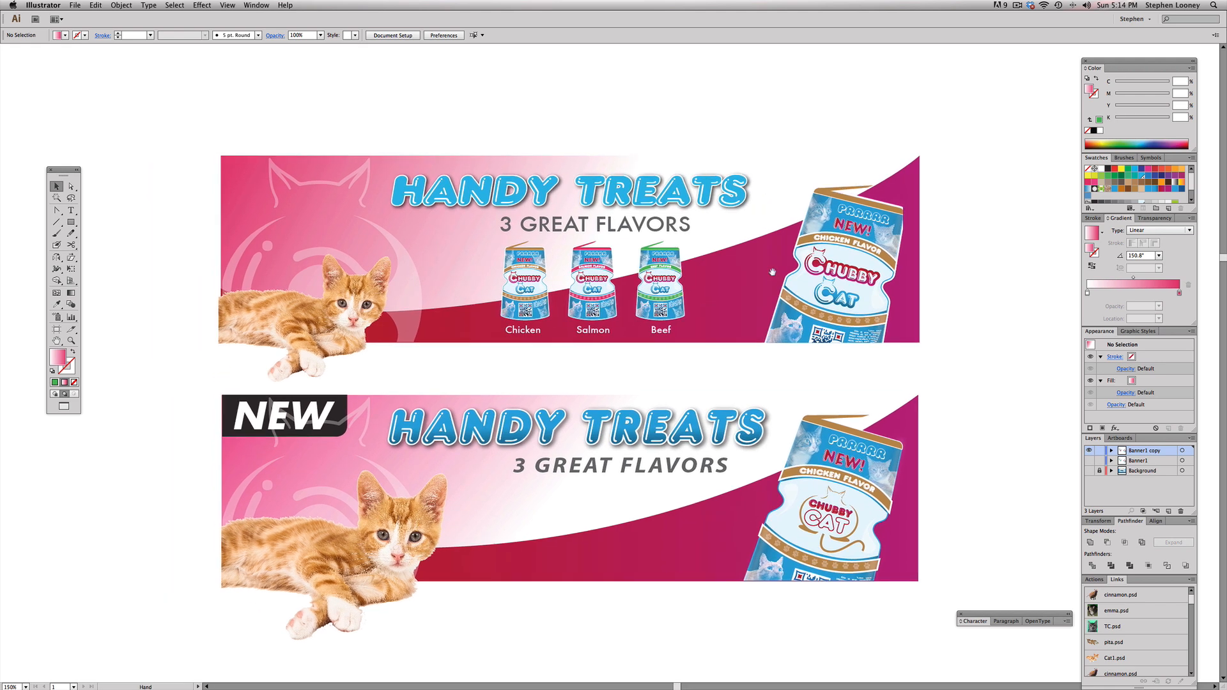
Step: Draw a dark charcoal rectangle about 167 × 65 px in the banner's upper-left corner and bring it to the front
{"action": "left_click_drag", "start_coordinate": [71, 222], "coordinate": [109, 238]}
{"action": "left_click_drag", "start_coordinate": [186, 154], "coordinate": [320, 202]}
{"action": "key", "text": "ctrl+z"}
{"action": "left_click_drag", "start_coordinate": [71, 222], "coordinate": [109, 225]}
{"action": "left_click_drag", "start_coordinate": [341, 202], "coordinate": [340, 202]}
{"action": "left_click", "coordinate": [1108, 168]}
{"action": "left_click", "coordinate": [122, 5]}
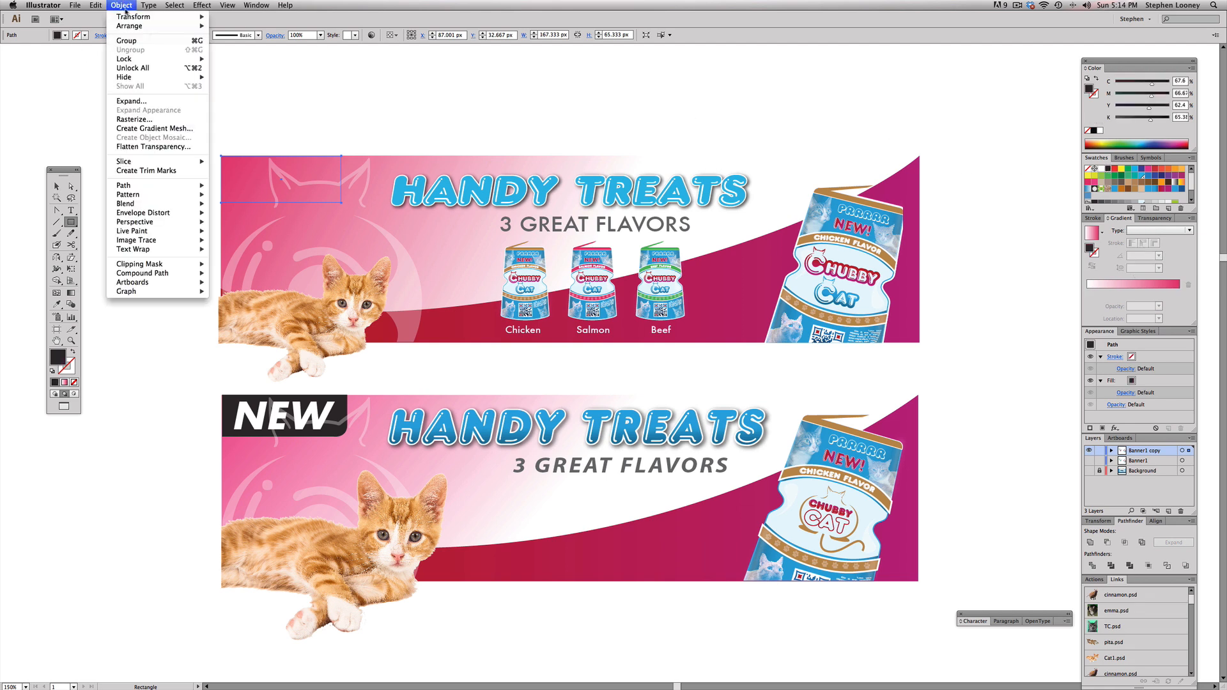
{"action": "mouse_move", "coordinate": [160, 27]}
{"action": "left_click", "coordinate": [227, 27]}
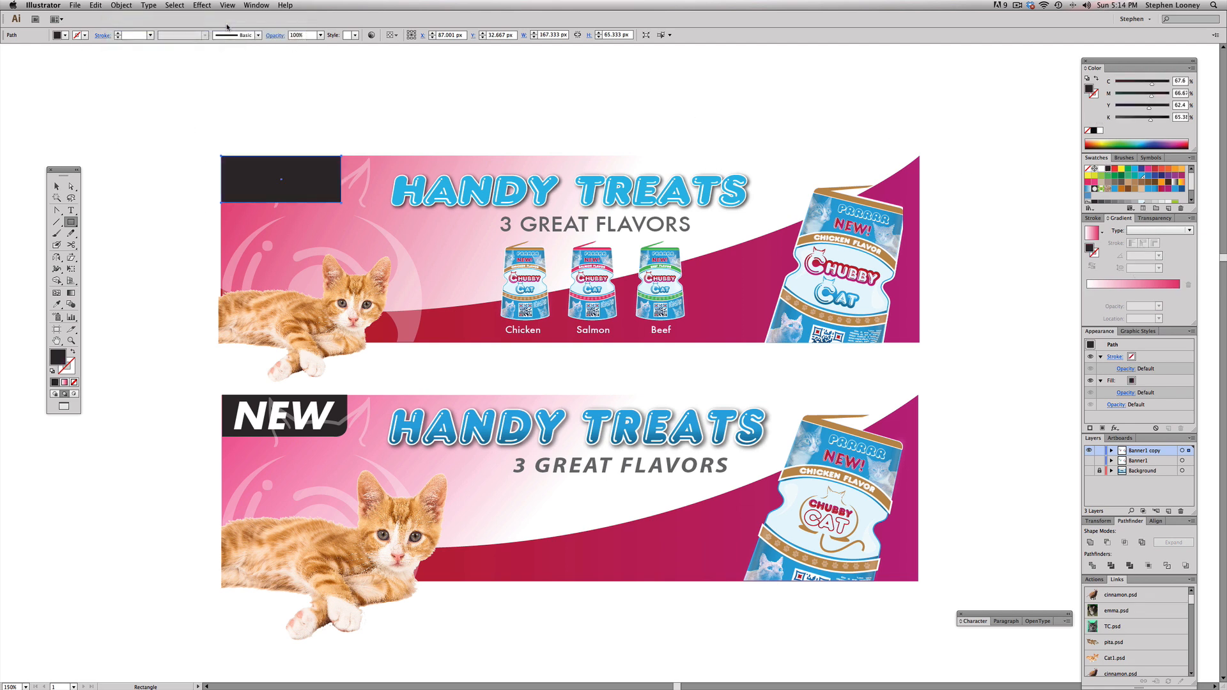
Step: Round the dark rectangle's lower-right corner by adding anchor points beside it, deleting the corner point and curving the segment
{"action": "left_click_drag", "start_coordinate": [83, 107], "coordinate": [597, 356]}
{"action": "key", "text": "plus"}
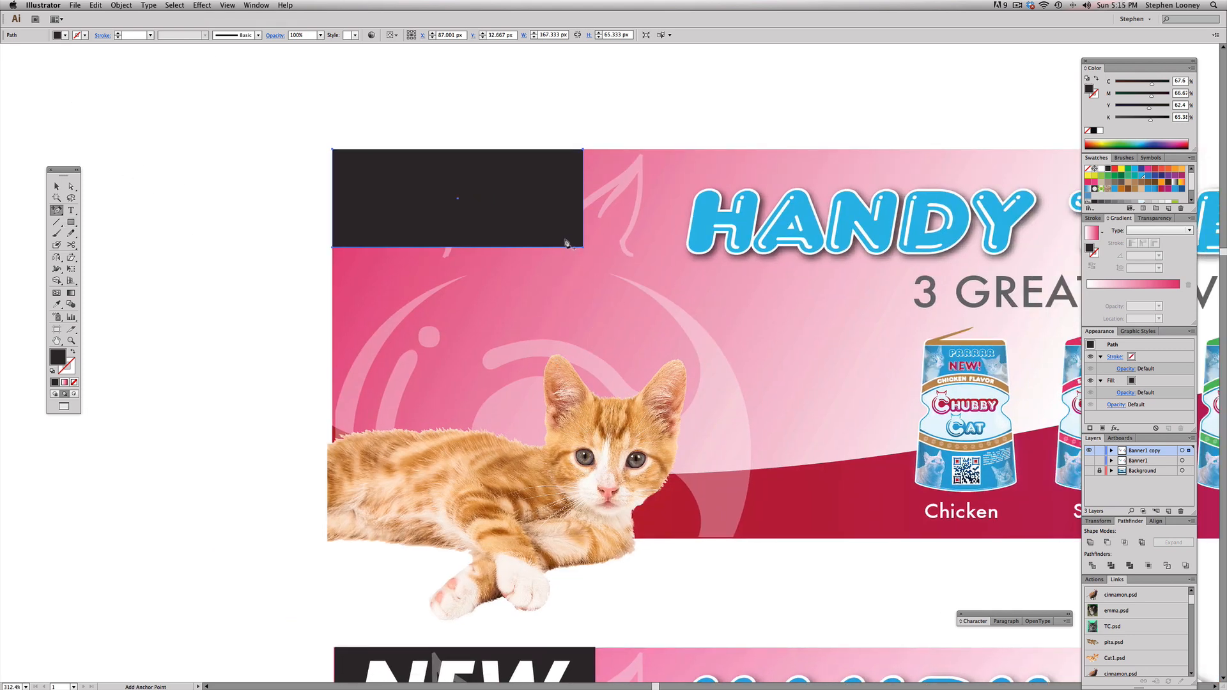
{"action": "left_click", "coordinate": [565, 246]}
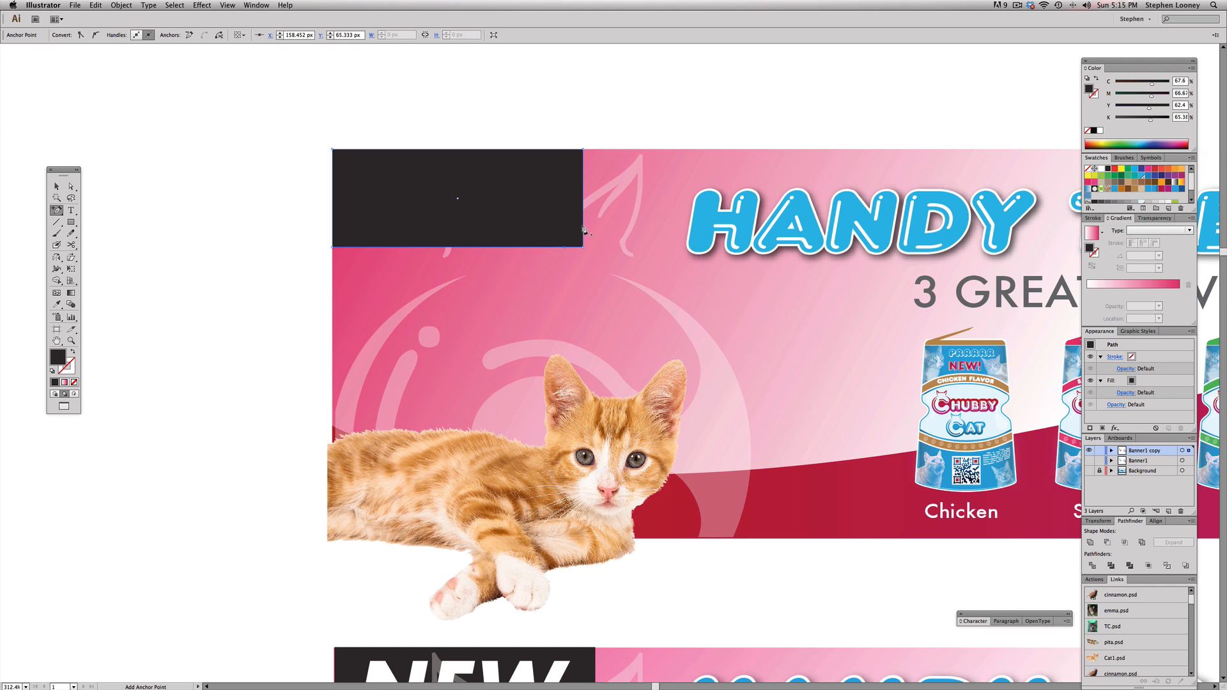
{"action": "key", "text": "minus"}
{"action": "left_click", "coordinate": [583, 247]}
{"action": "key", "text": "shift+c"}
{"action": "left_click_drag", "start_coordinate": [565, 248], "coordinate": [546, 250]}
Step: Add the text NEW above the dark badge
{"action": "left_click", "coordinate": [59, 186]}
{"action": "left_click", "coordinate": [70, 210]}
{"action": "left_click", "coordinate": [359, 132]}
{"action": "type", "text": "NEW"}
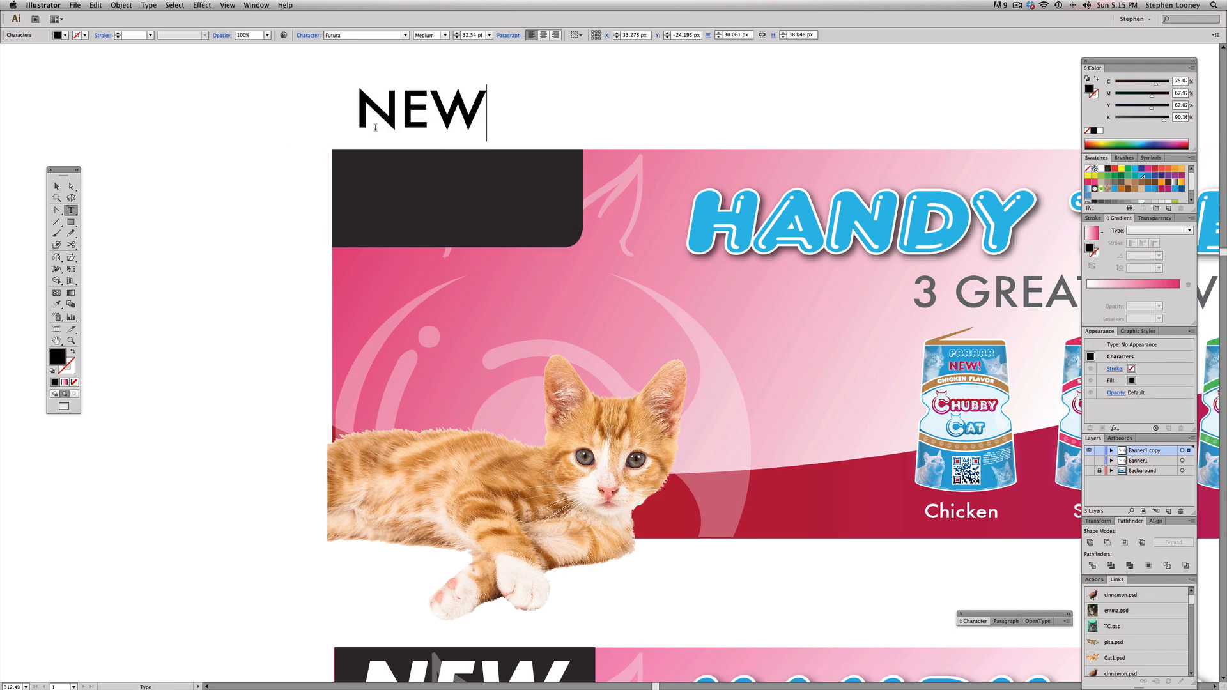
Step: Match the NEW text to the reference banner's white Futura-Bold NEW by sampling it with the Eyedropper
{"action": "key", "text": "Escape"}
{"action": "key", "text": "super+minus"}
{"action": "key", "text": "super+minus"}
{"action": "left_click_drag", "start_coordinate": [453, 140], "coordinate": [351, 6]}
{"action": "left_click", "coordinate": [445, 35]}
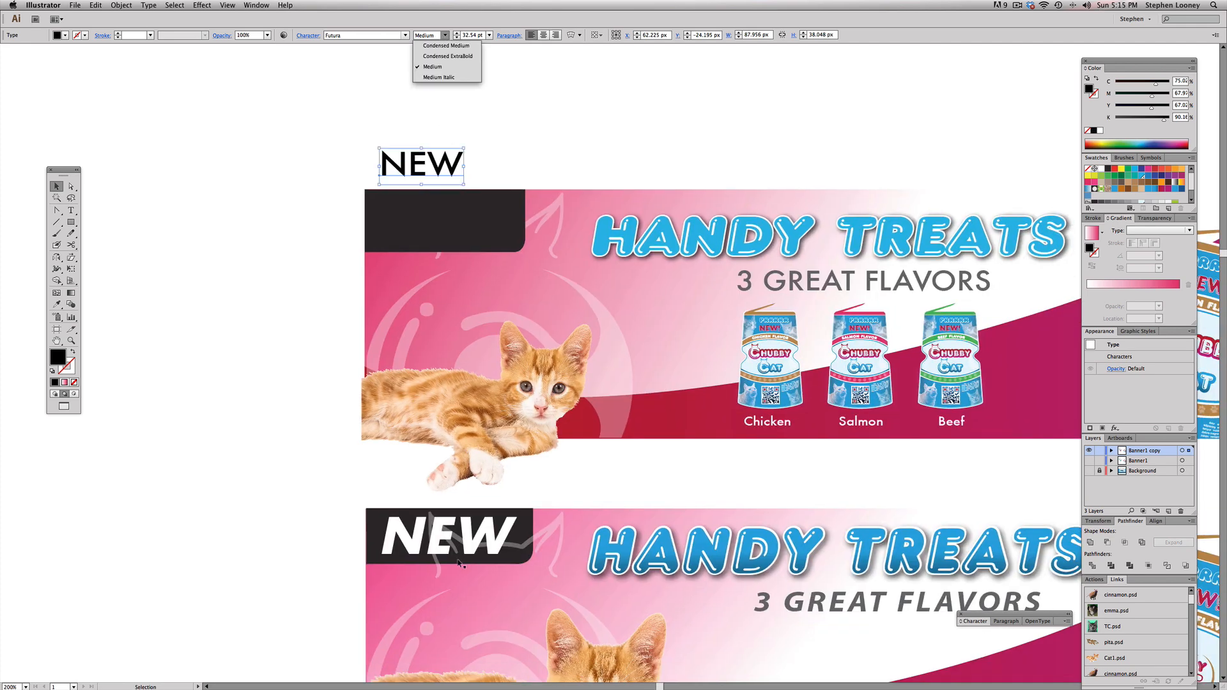
{"action": "left_click", "coordinate": [421, 540]}
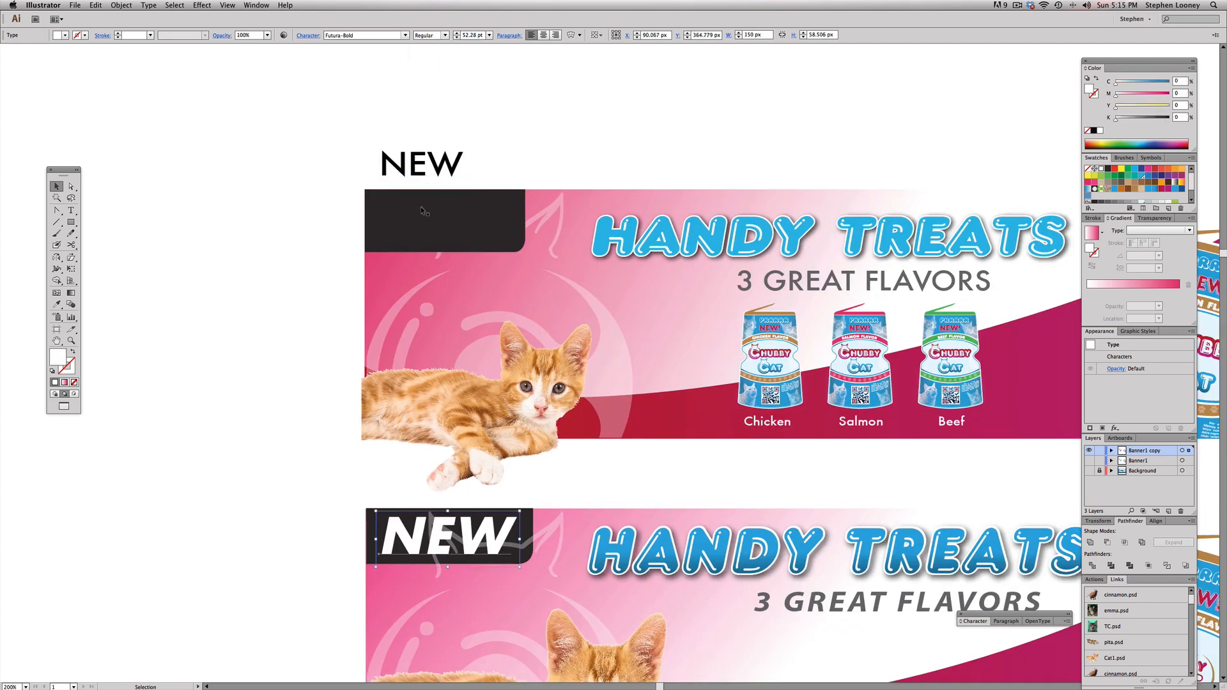
{"action": "left_click", "coordinate": [426, 160]}
{"action": "left_click", "coordinate": [57, 304]}
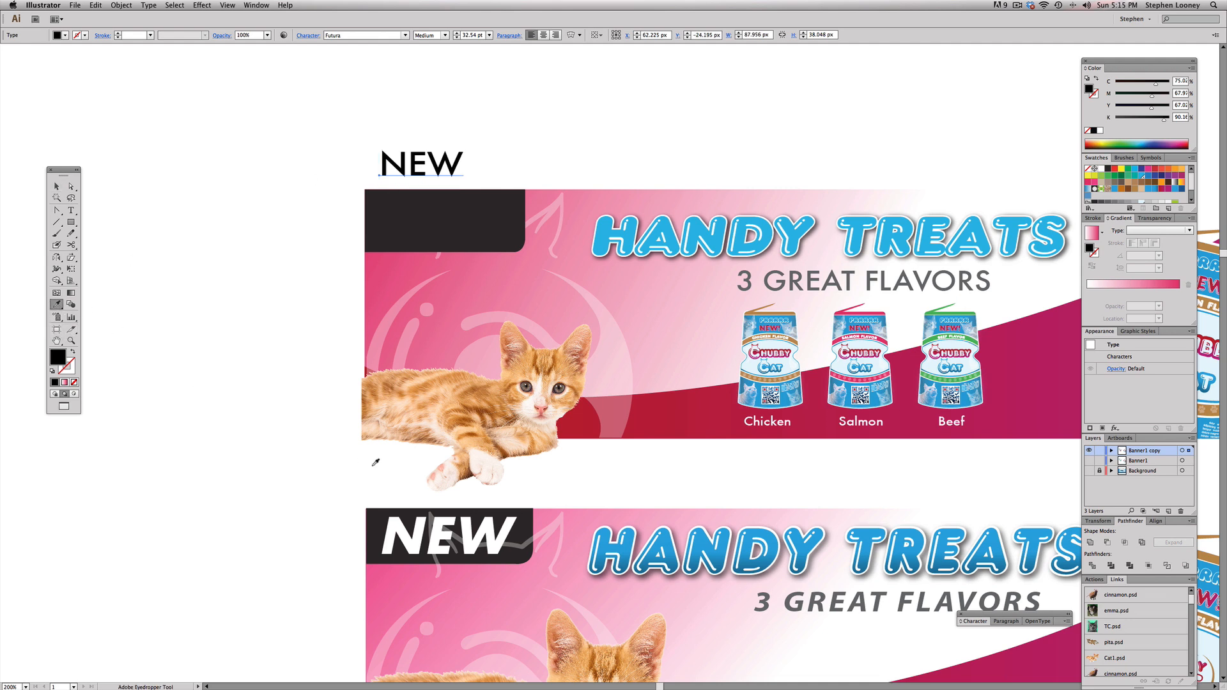
{"action": "left_click", "coordinate": [414, 526]}
{"action": "left_click", "coordinate": [57, 186]}
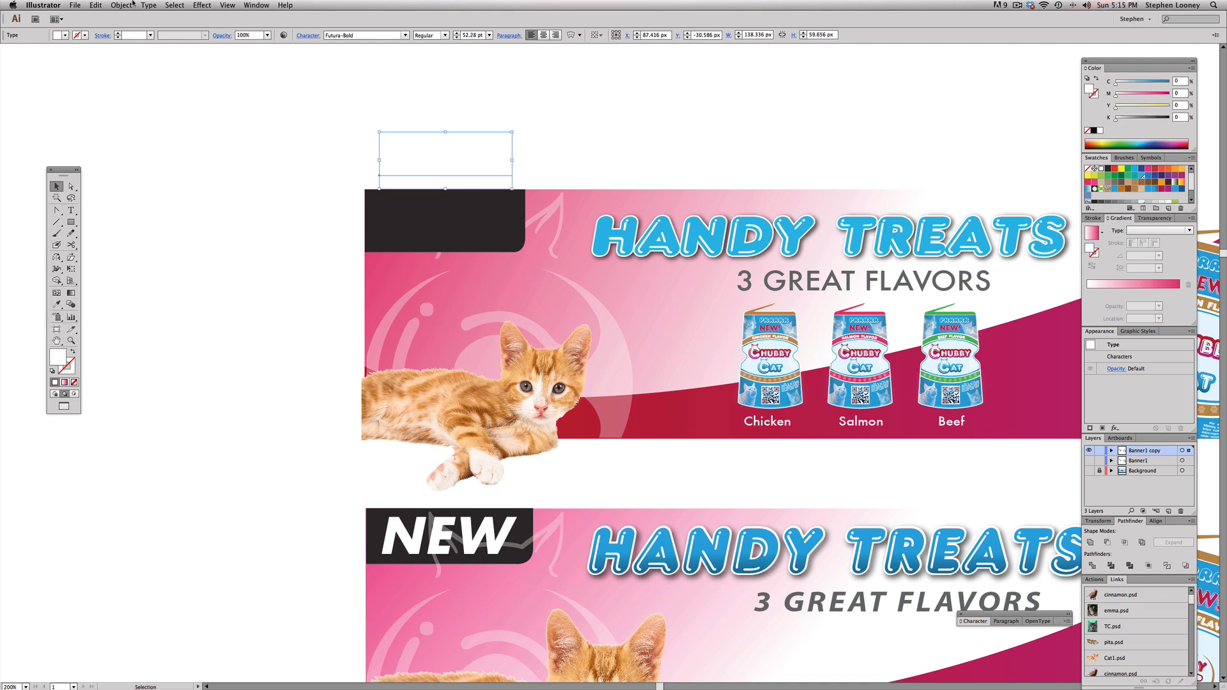
Step: Bring the NEW text to the front and move it onto the dark badge
{"action": "left_click", "coordinate": [121, 5]}
{"action": "mouse_move", "coordinate": [153, 27]}
{"action": "left_click", "coordinate": [256, 27]}
{"action": "left_click_drag", "start_coordinate": [440, 213], "coordinate": [441, 223]}
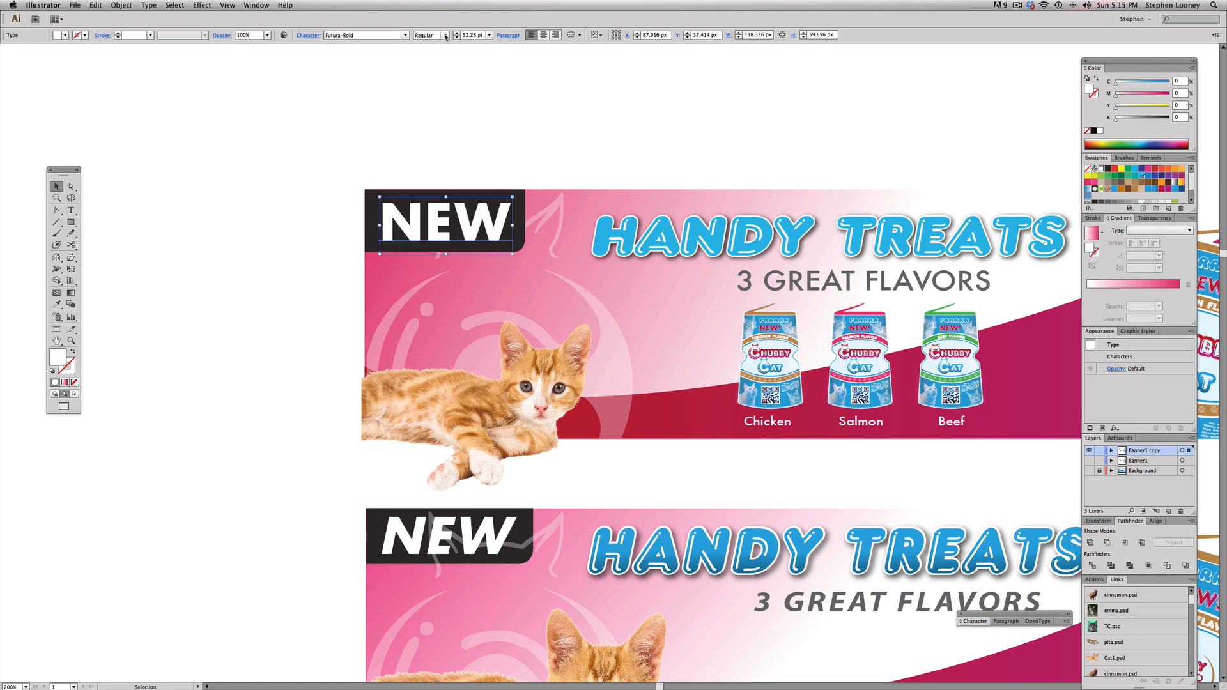
Step: Shear the NEW text to an italic slant like the reference and recentre it on the badge
{"action": "left_click", "coordinate": [404, 35]}
{"action": "left_click", "coordinate": [405, 35]}
{"action": "left_click", "coordinate": [71, 256], "text": "alt"}
{"action": "left_click_drag", "start_coordinate": [370, 203], "coordinate": [379, 206]}
{"action": "key", "text": "v"}
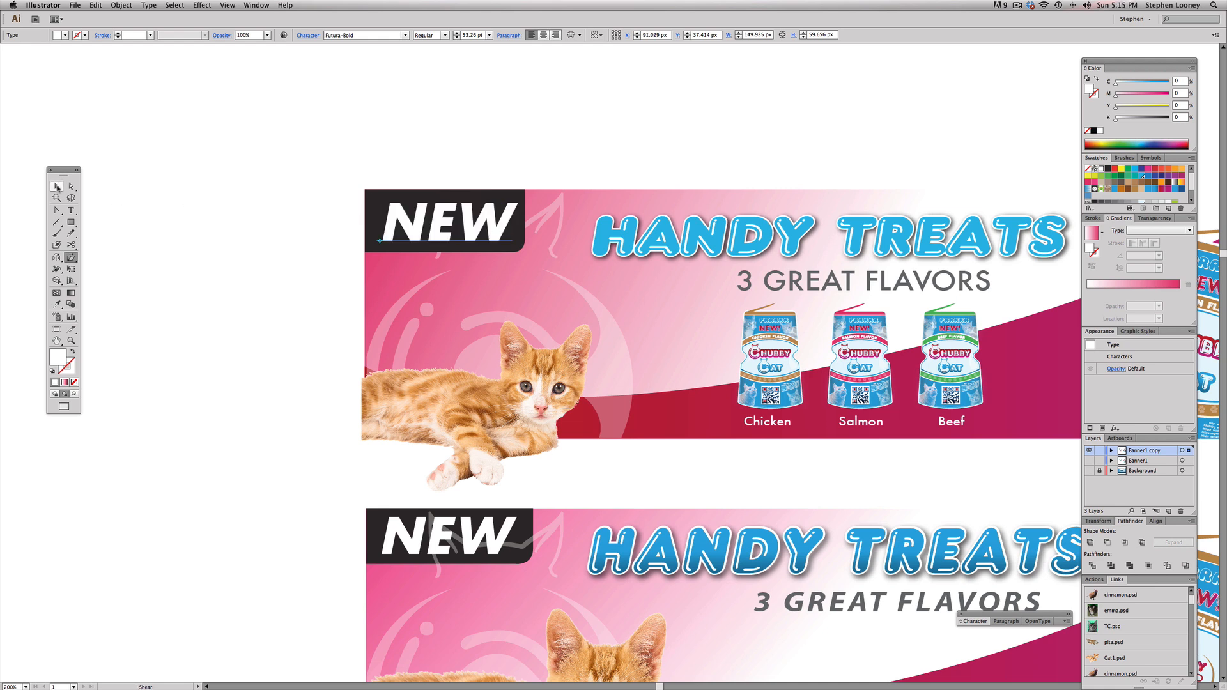
{"action": "left_click_drag", "start_coordinate": [459, 216], "coordinate": [455, 215]}
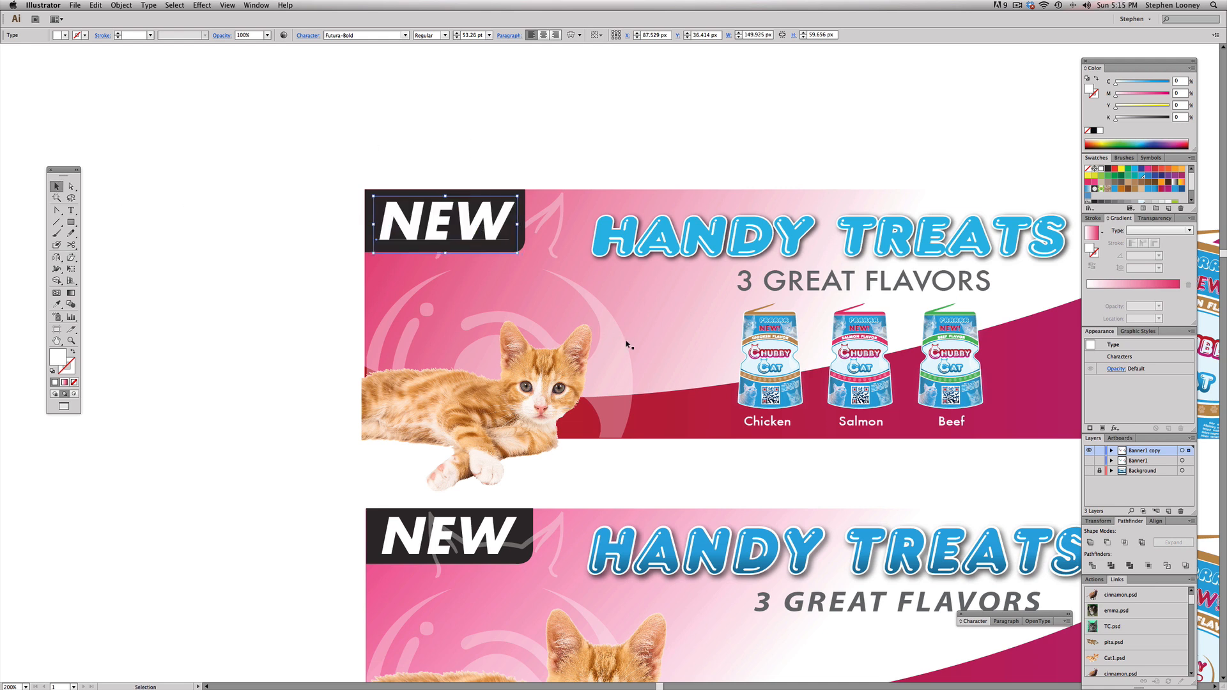
Step: Bring the translucent cat-logo clip group and the kitten photo in front of the NEW badge
{"action": "left_click_drag", "start_coordinate": [613, 365], "coordinate": [666, 282]}
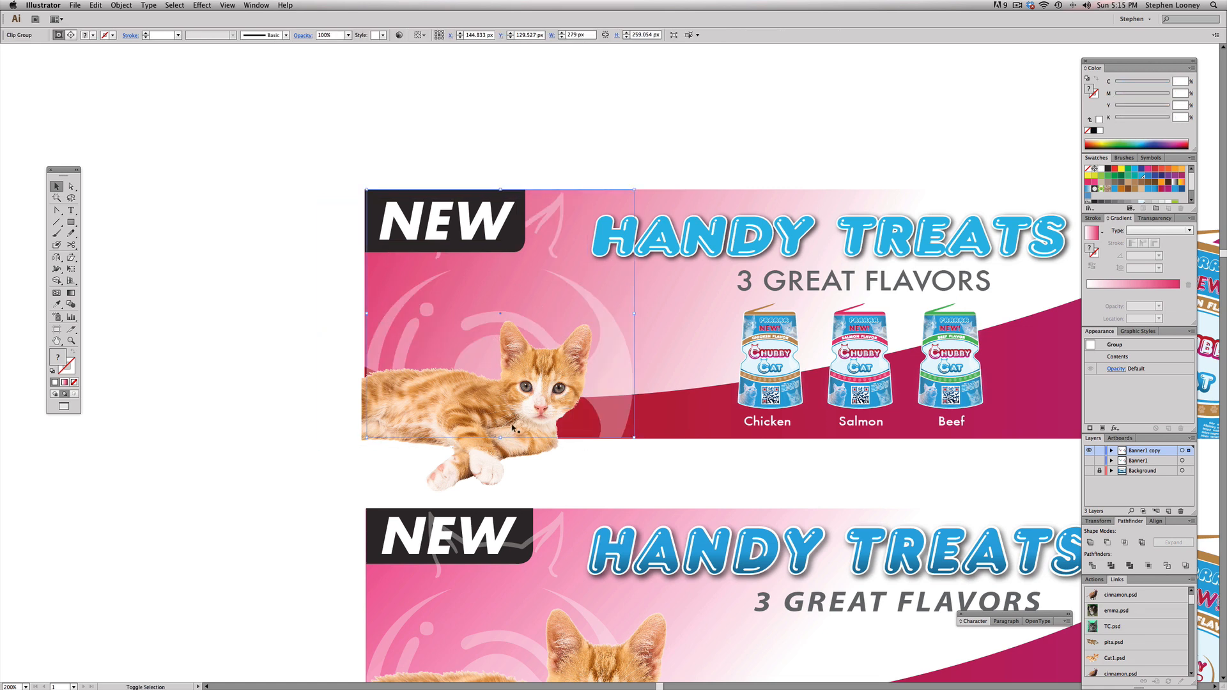
{"action": "left_click", "coordinate": [484, 467], "text": "shift"}
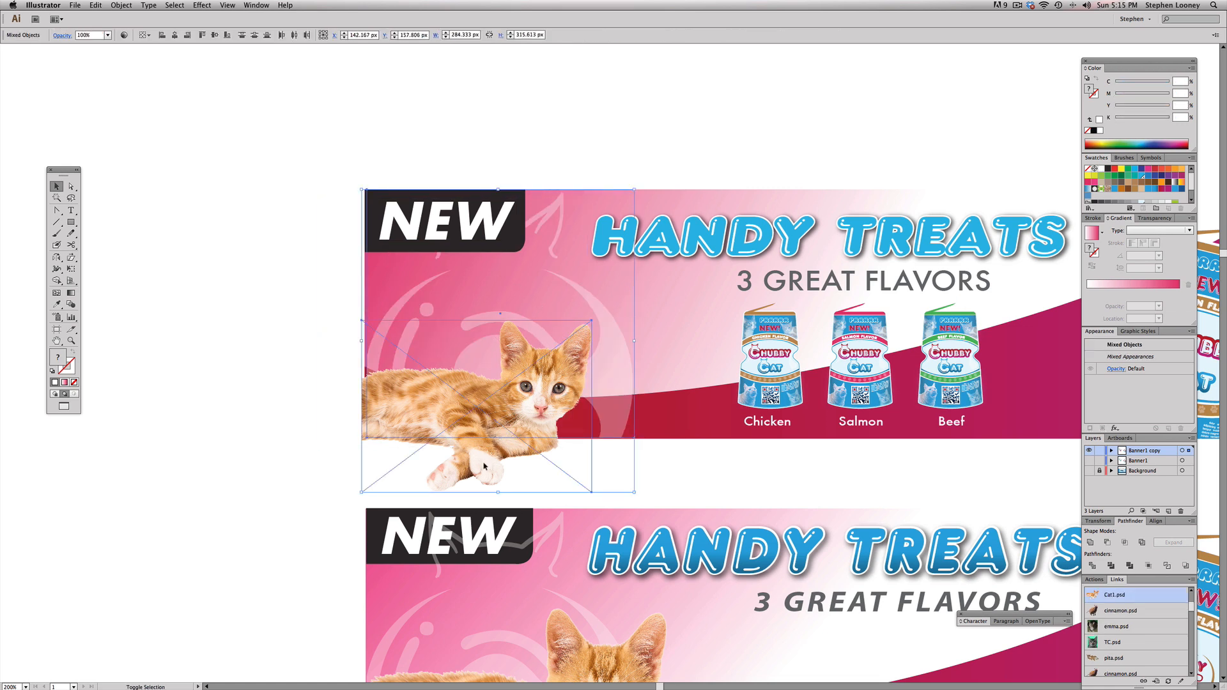
{"action": "left_click", "coordinate": [122, 5]}
{"action": "mouse_move", "coordinate": [160, 25]}
{"action": "left_click", "coordinate": [256, 26]}
{"action": "left_click", "coordinate": [644, 124]}
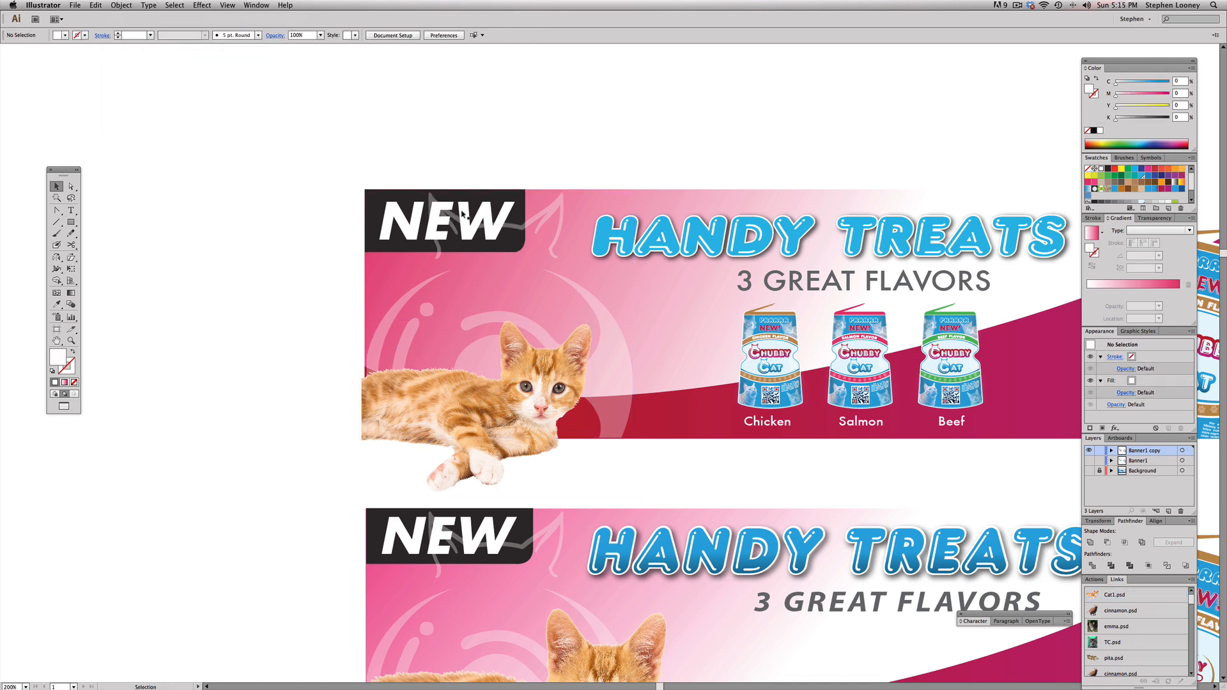
{"action": "left_click", "coordinate": [639, 312], "text": "alt+super"}
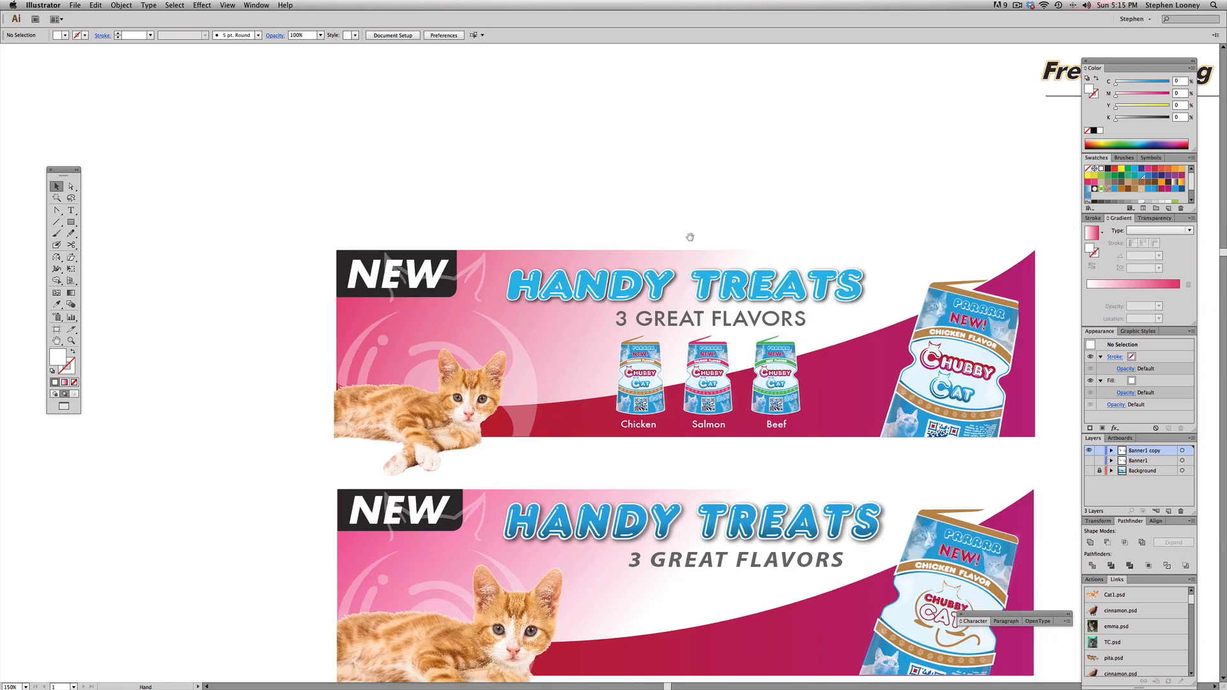
{"action": "left_click_drag", "start_coordinate": [689, 236], "coordinate": [663, 175]}
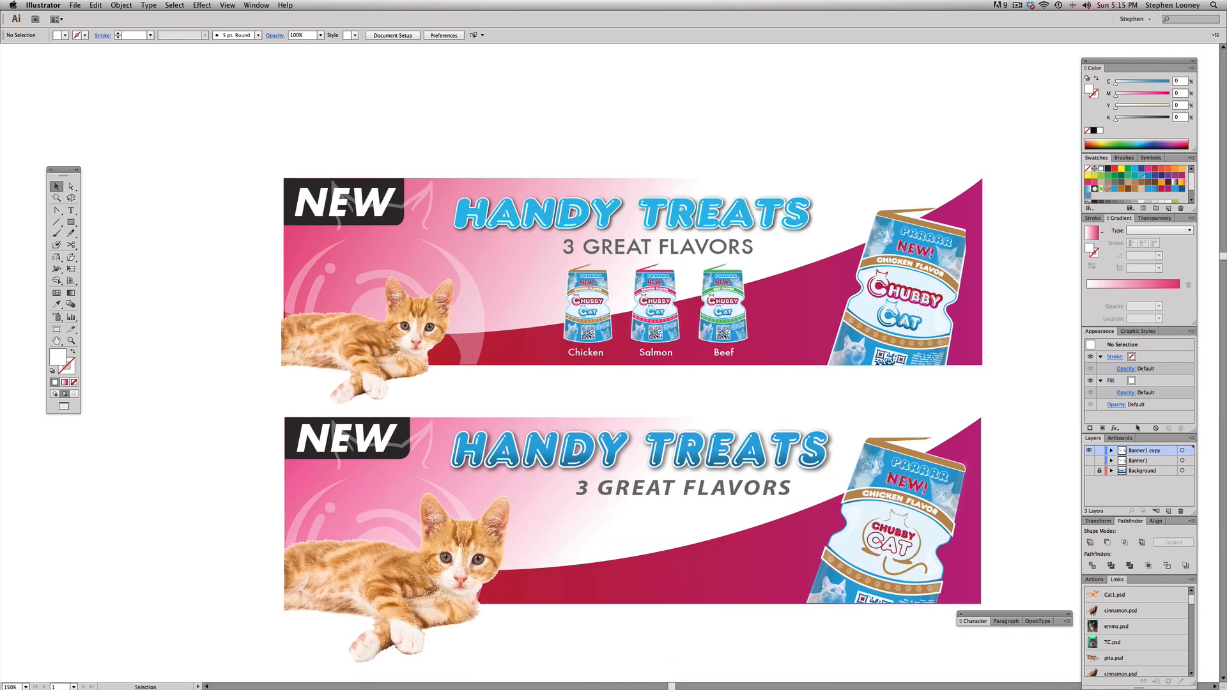
Step: Show the Background layer and delete the reference Handy Treats banner below the new one
{"action": "left_click", "coordinate": [1088, 471]}
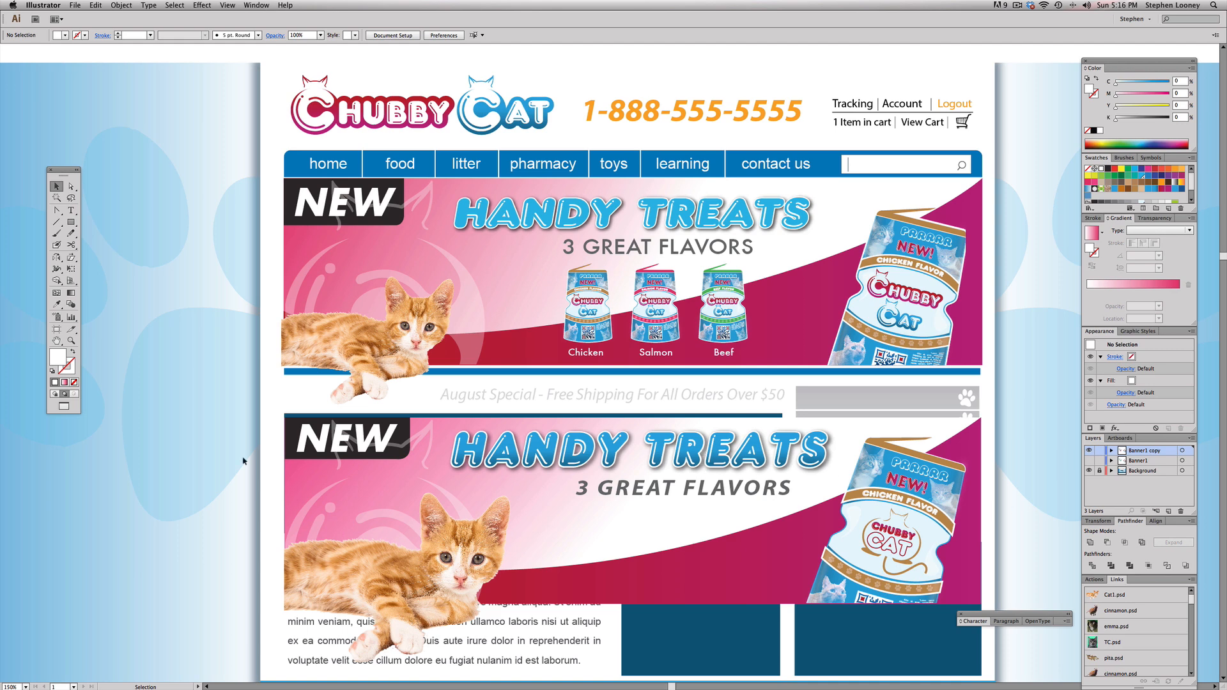
{"action": "scroll", "coordinate": [232, 467], "scroll_direction": "down", "scroll_amount": 3}
{"action": "left_click_drag", "start_coordinate": [246, 313], "coordinate": [1048, 575]}
{"action": "key", "text": "Delete"}
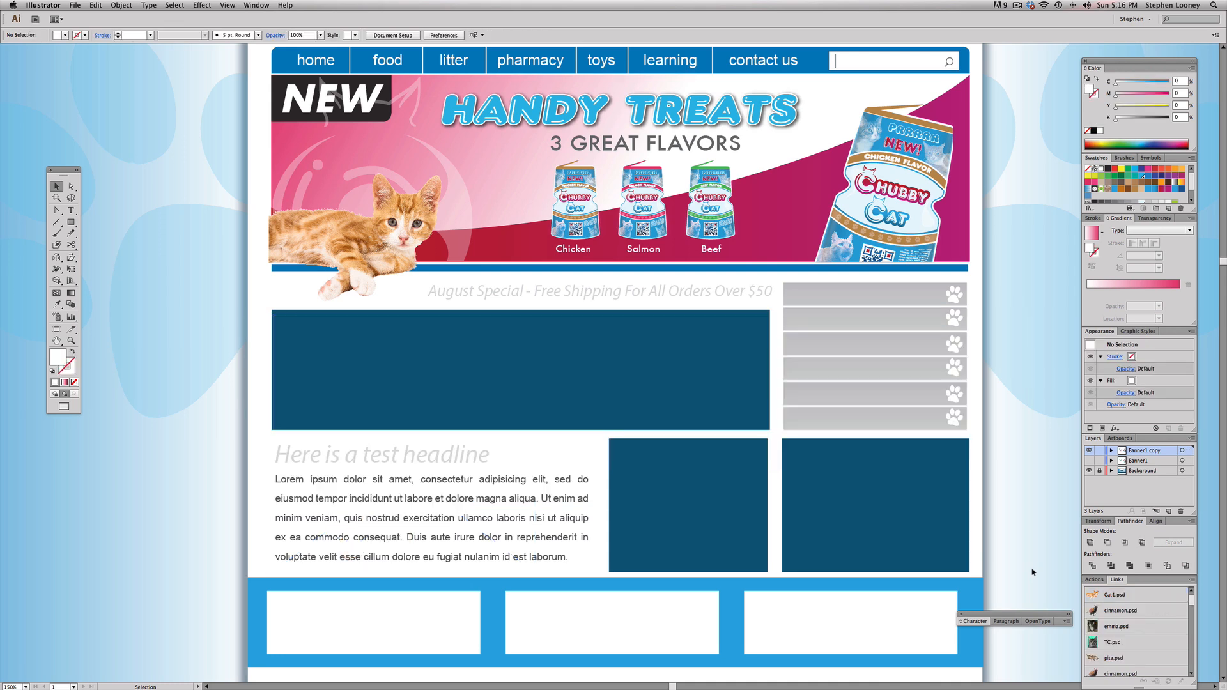
Step: Check the Handy Treats banner with the Background layer hidden and shown
{"action": "scroll", "coordinate": [1033, 572], "scroll_direction": "up", "scroll_amount": 3}
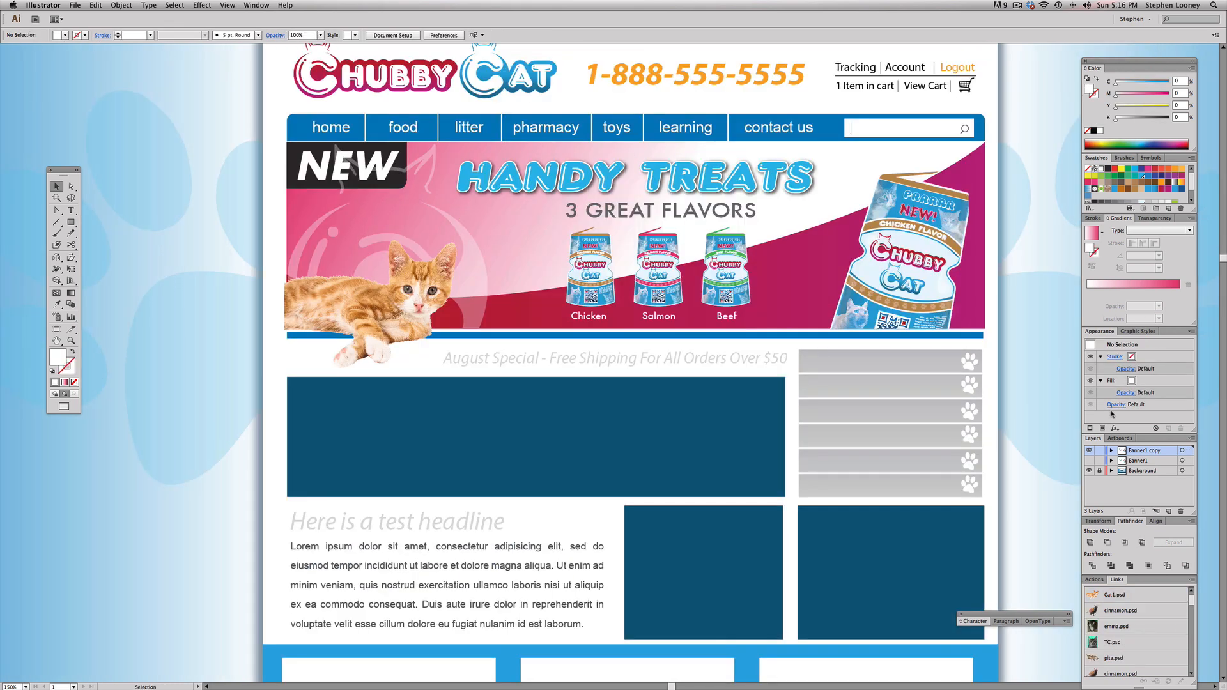
{"action": "left_click", "coordinate": [1089, 471]}
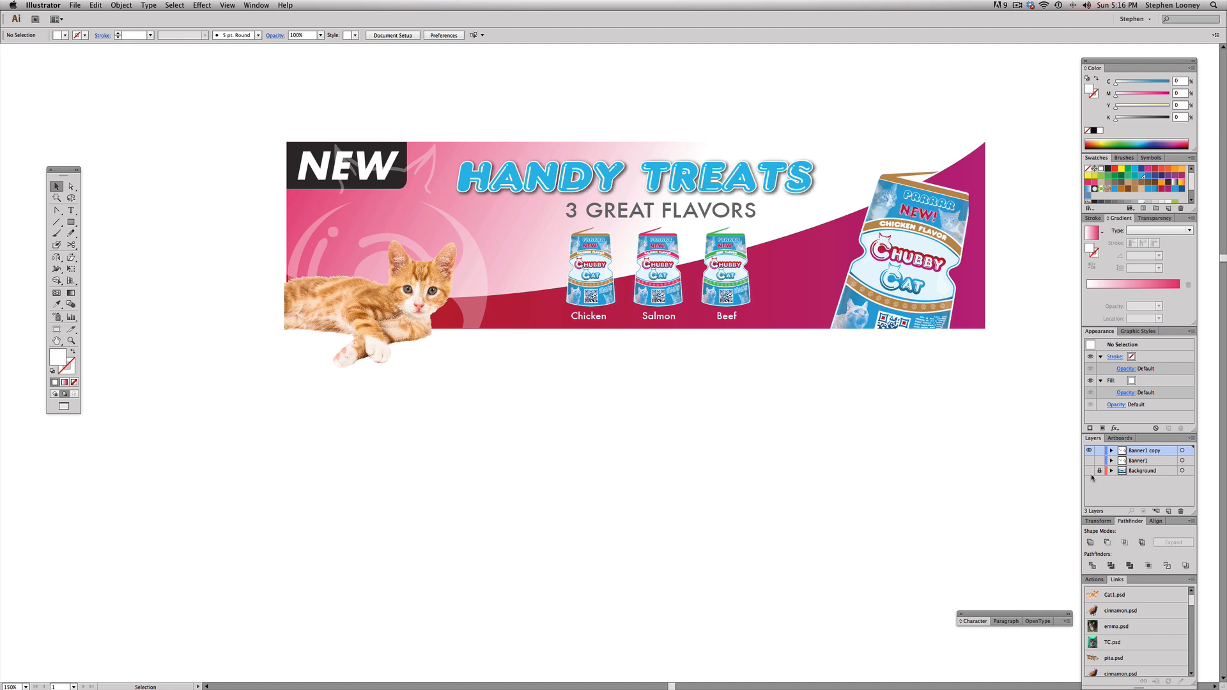
{"action": "left_click", "coordinate": [1089, 471]}
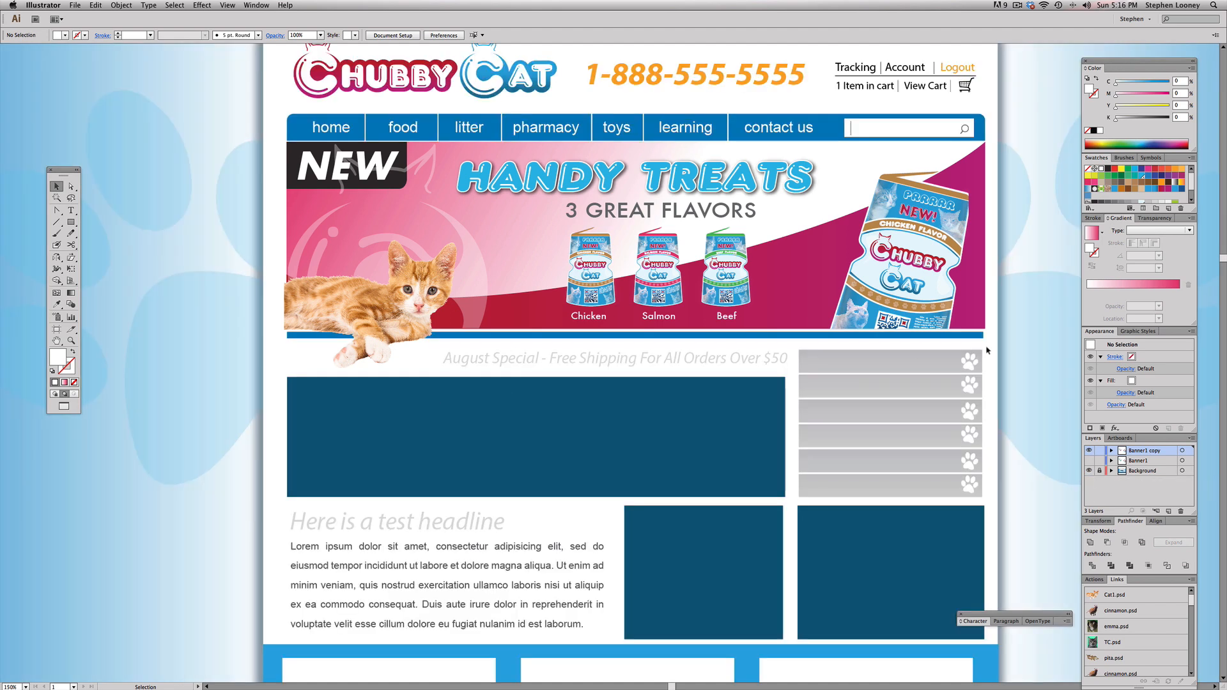
{"action": "left_click", "coordinate": [1090, 471]}
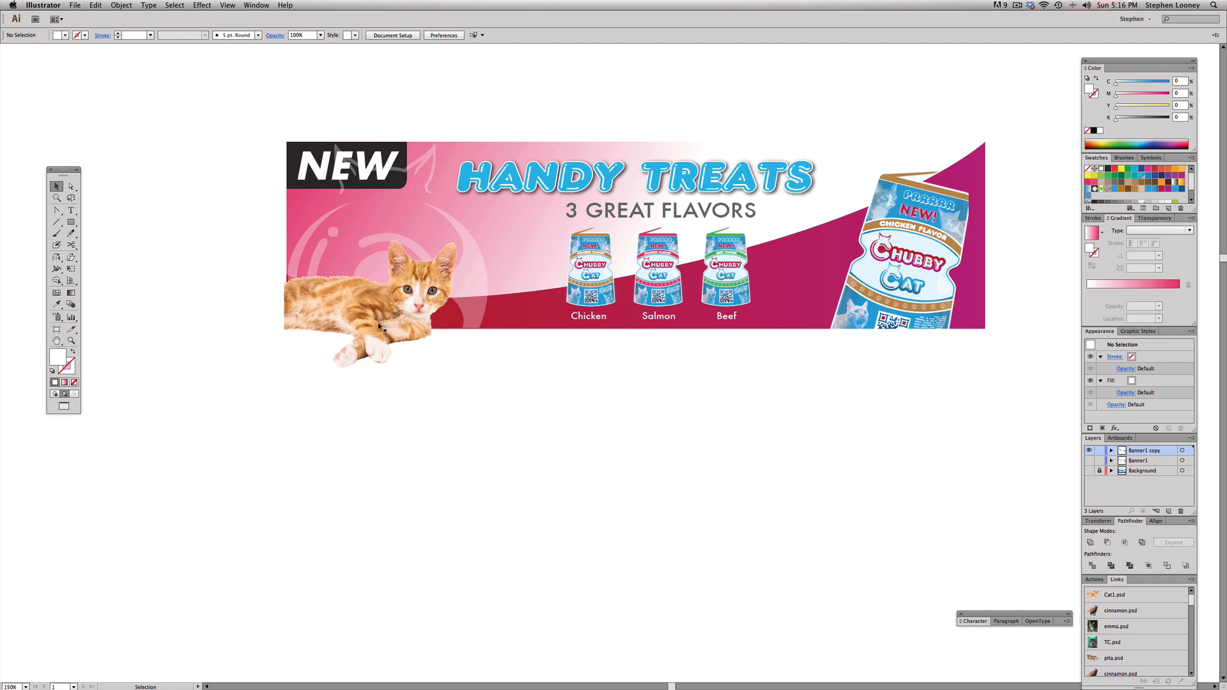
{"action": "left_click", "coordinate": [1089, 471]}
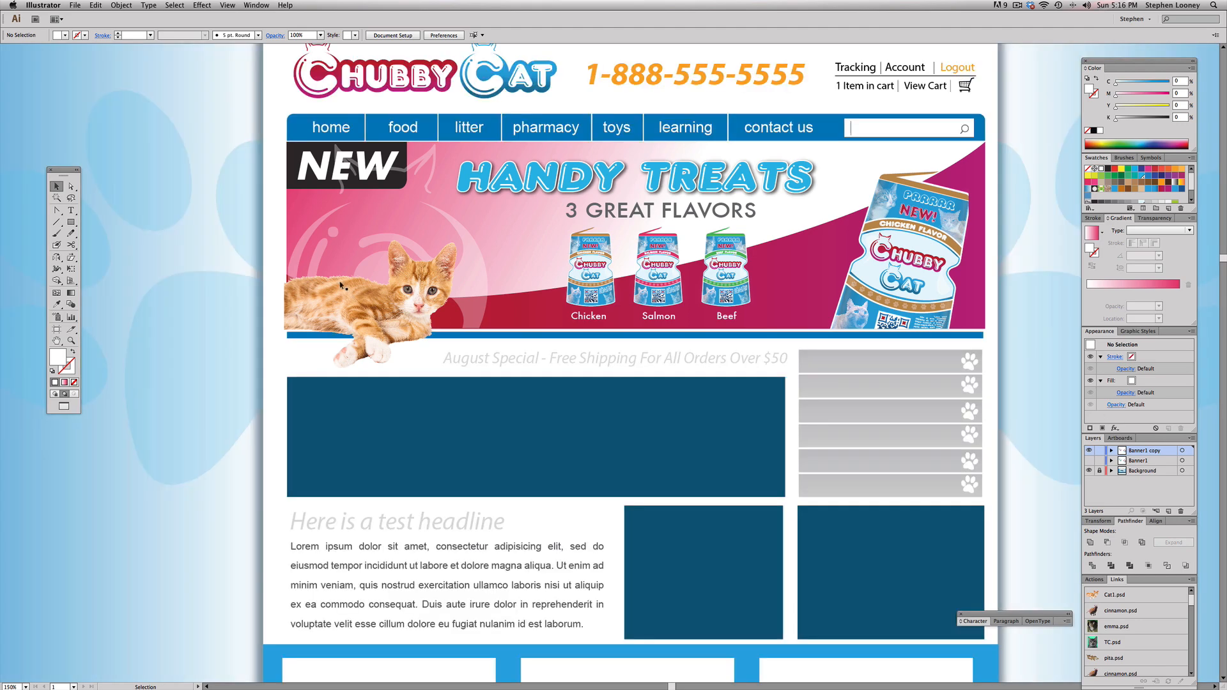
Step: Preview the Banner1 layer with and without the Background layer, and leave only the Banner1 copy layer visible
{"action": "left_click", "coordinate": [1090, 471]}
{"action": "left_click", "coordinate": [1089, 451]}
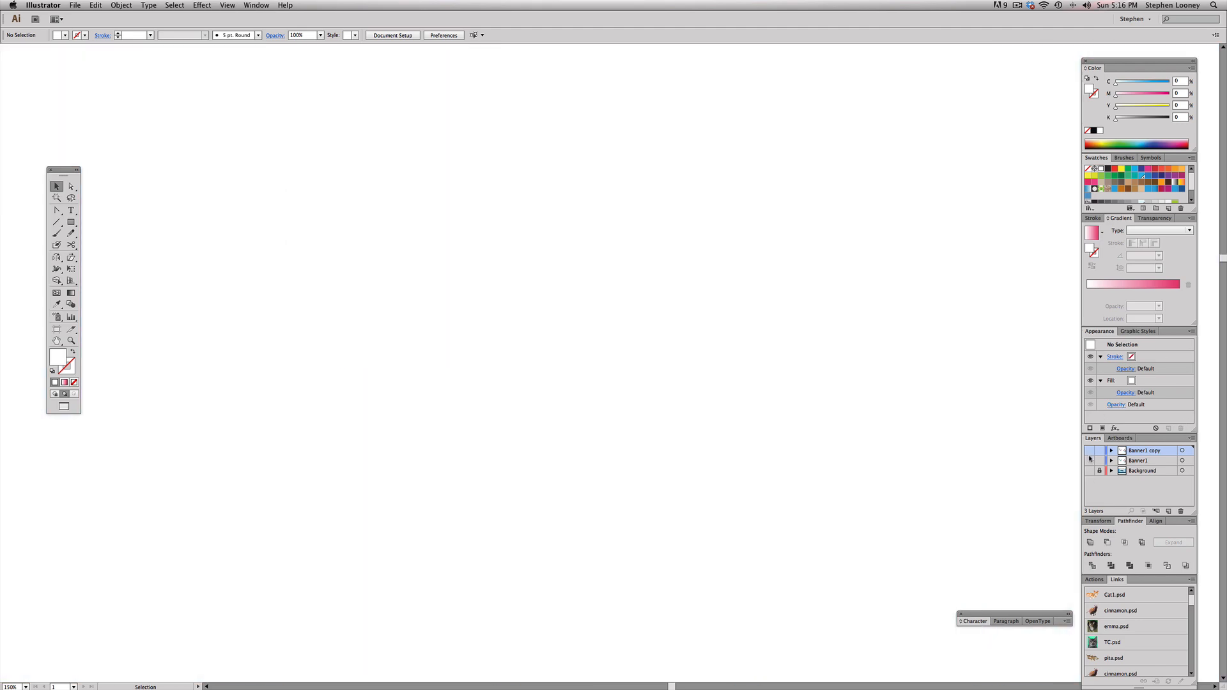
{"action": "left_click", "coordinate": [1090, 460]}
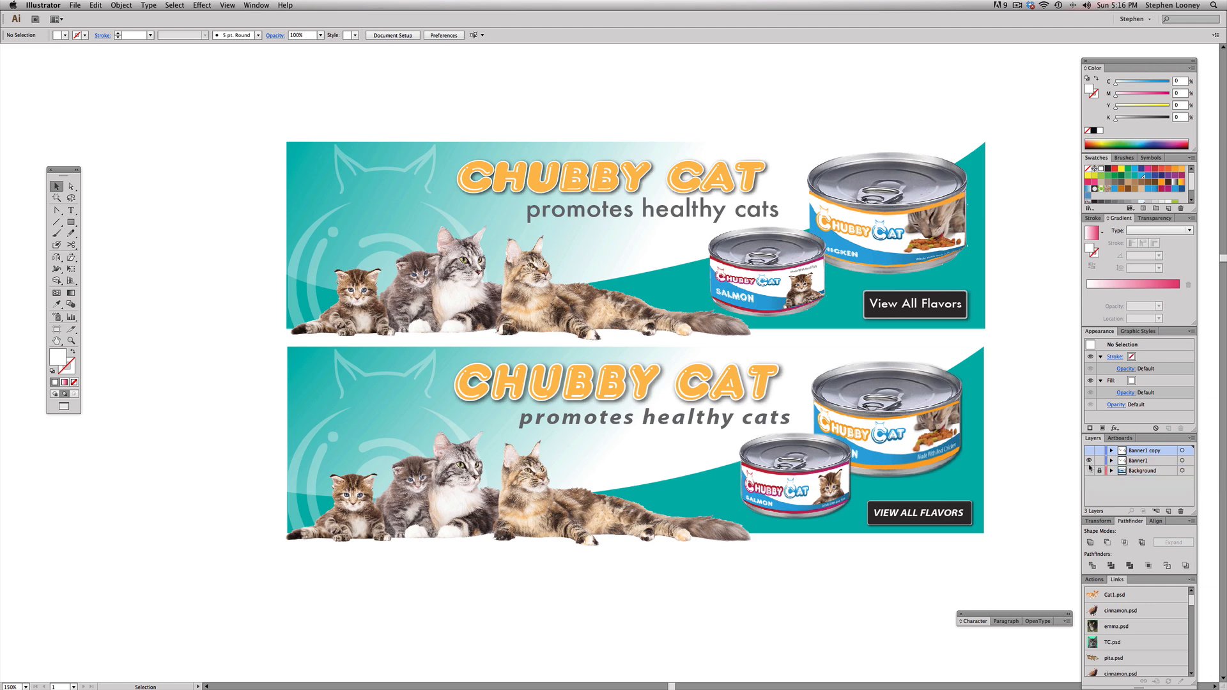
{"action": "left_click", "coordinate": [1090, 471]}
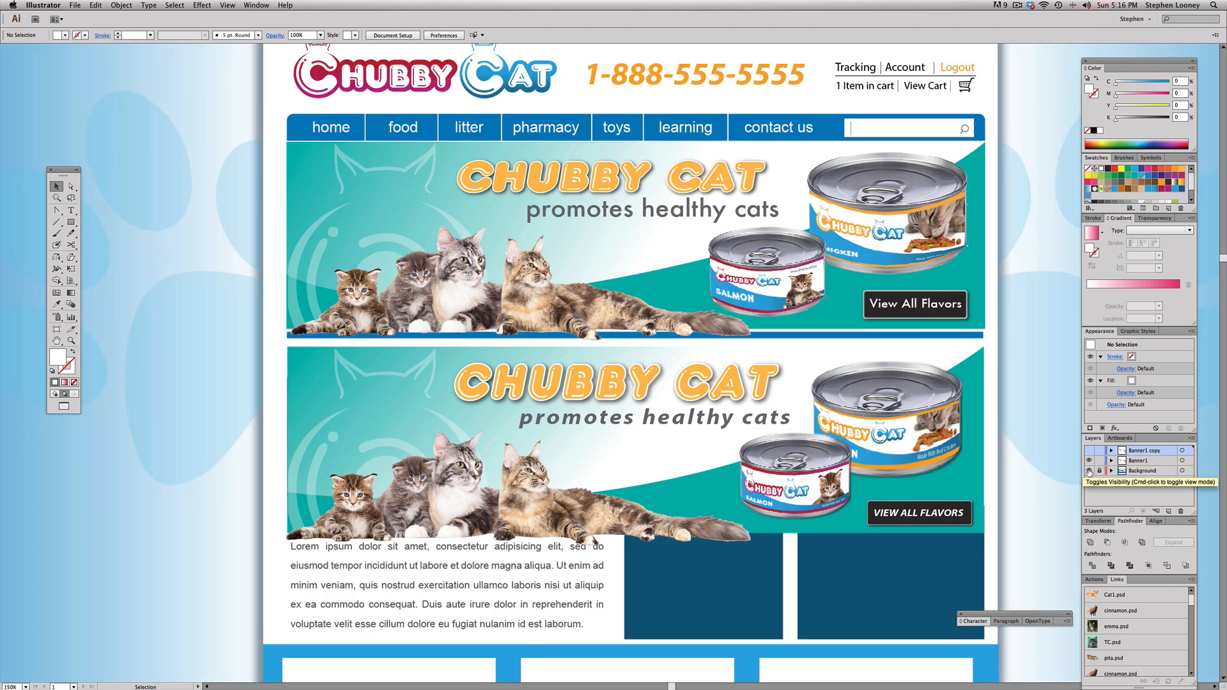
{"action": "left_click", "coordinate": [1090, 471]}
{"action": "left_click", "coordinate": [1090, 459]}
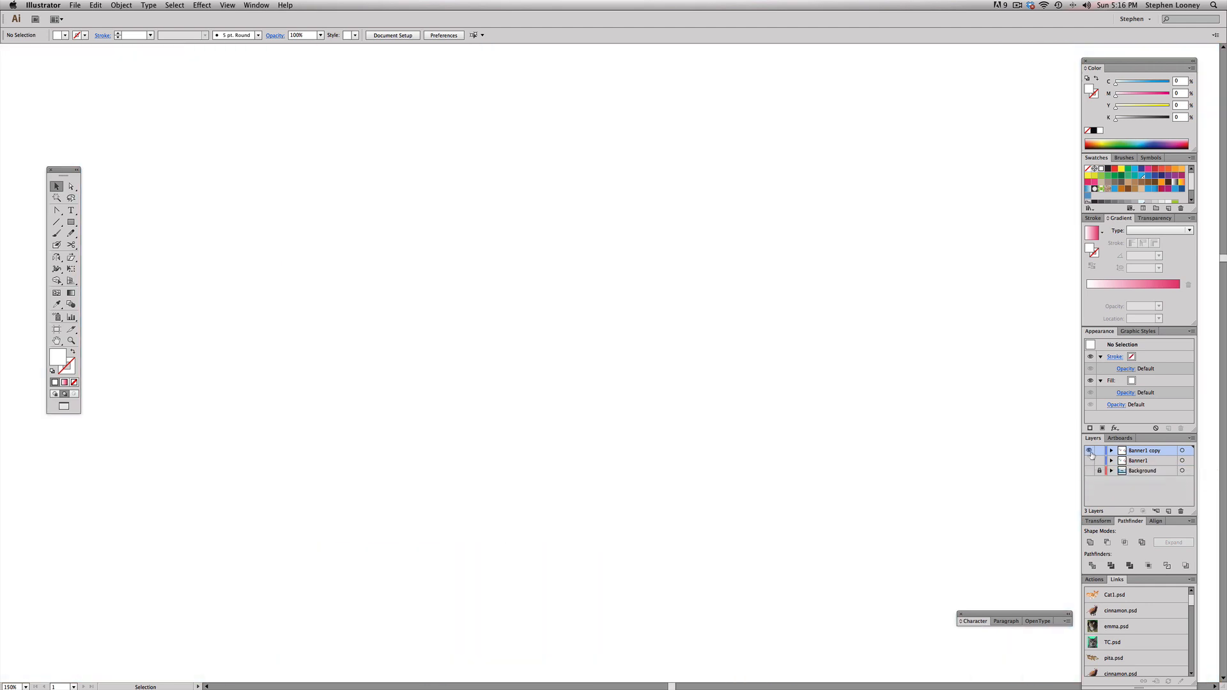
{"action": "left_click", "coordinate": [1089, 451]}
Step: Draw a white rectangle about 976 × 319 px behind the banner, spanning its full width and the kitten's overhanging paws
{"action": "left_click", "coordinate": [73, 223]}
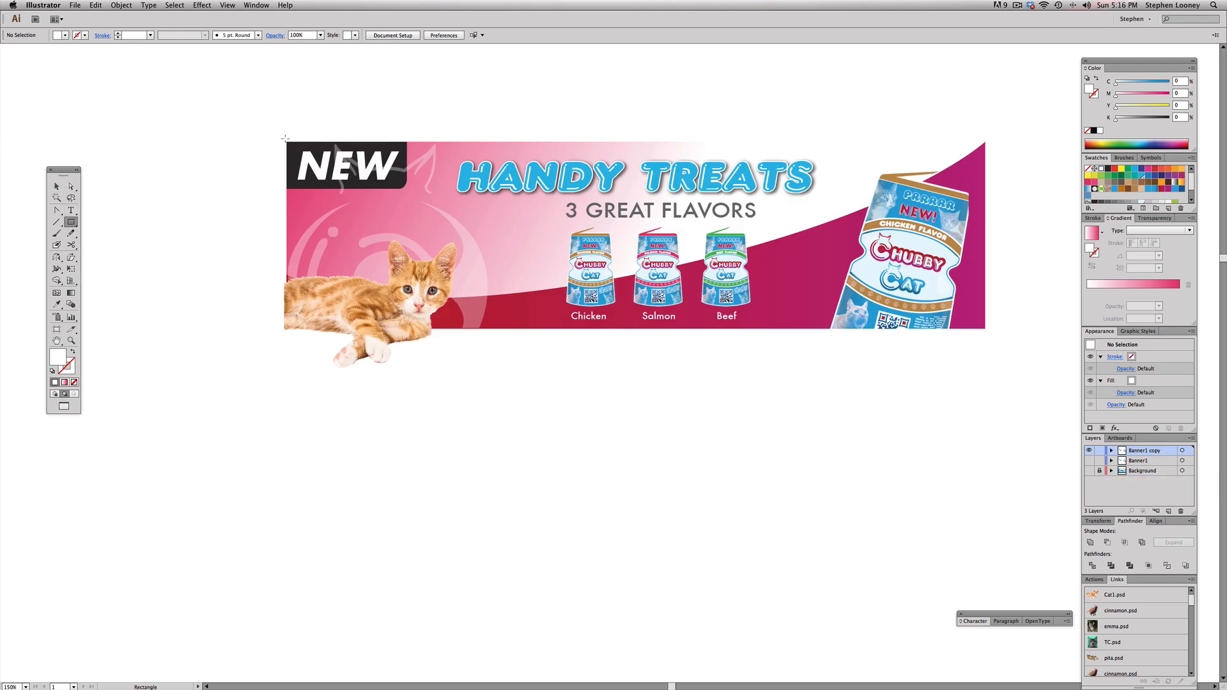
{"action": "left_click_drag", "start_coordinate": [285, 138], "coordinate": [988, 370]}
Step: Check the Handy Treats banner in the Save for Web preview and cancel the export
{"action": "left_click", "coordinate": [75, 5]}
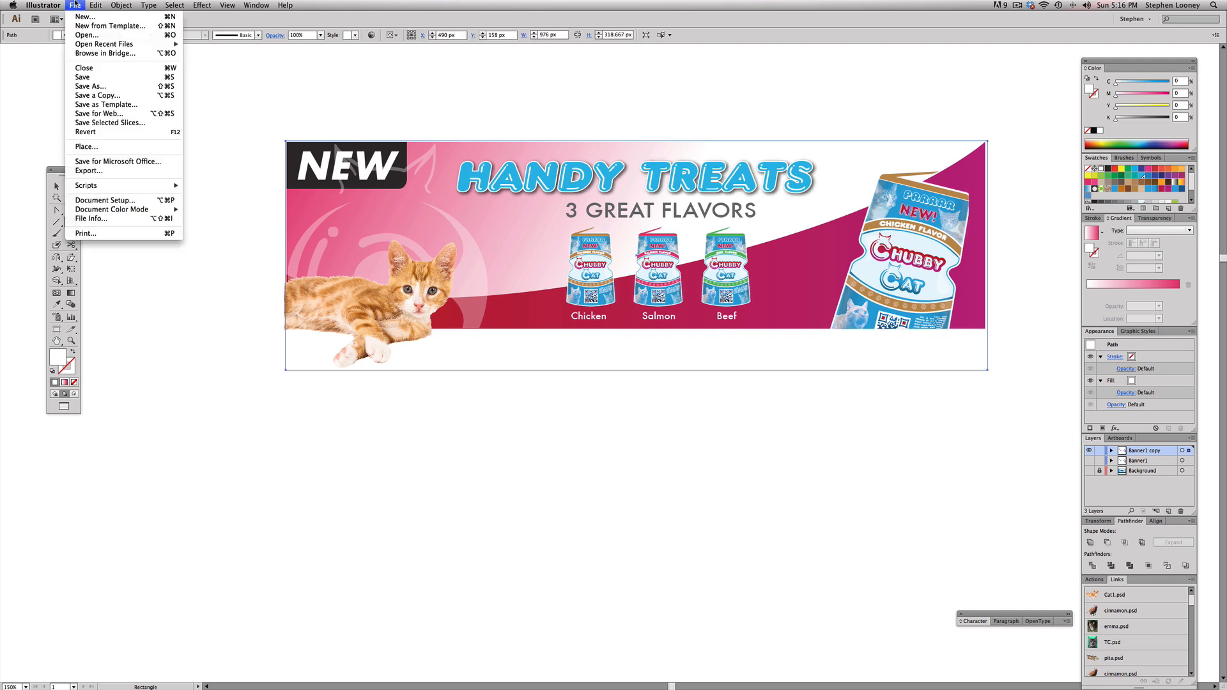
{"action": "left_click", "coordinate": [99, 114]}
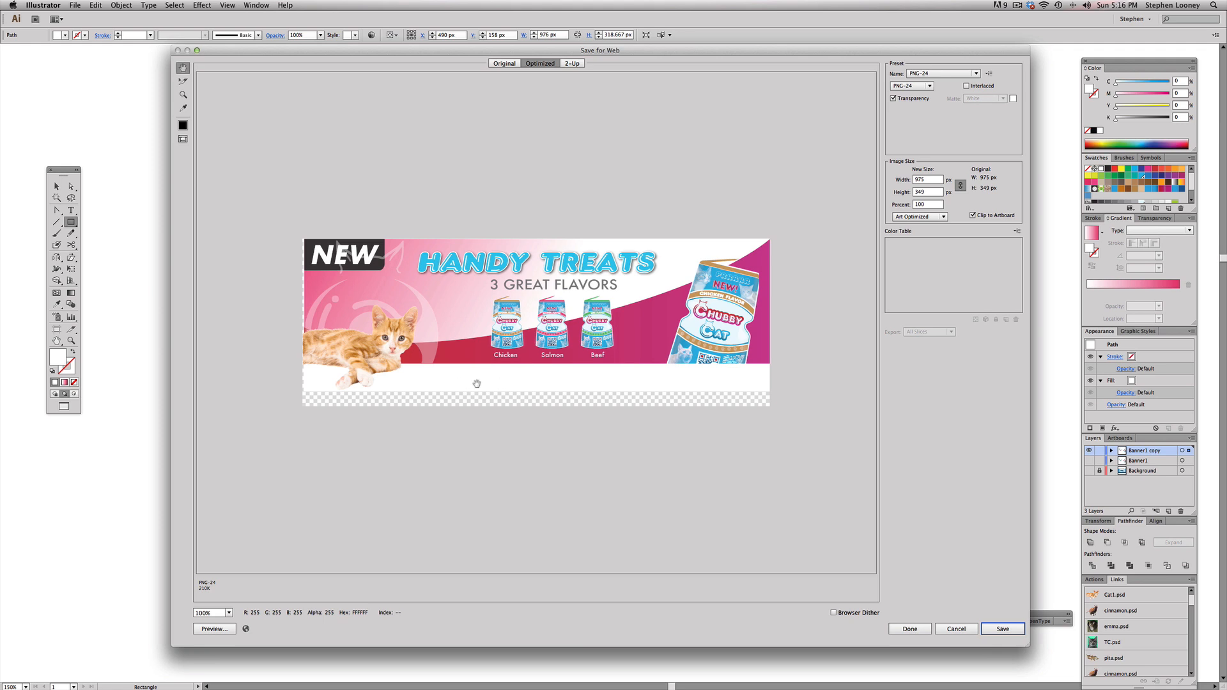
{"action": "key", "text": "Escape"}
Step: Select the white rectangle behind the banner and remove it
{"action": "key", "text": "v"}
{"action": "left_click", "coordinate": [519, 375]}
{"action": "left_click", "coordinate": [524, 349]}
{"action": "key", "text": "super+2"}
{"action": "left_click_drag", "start_coordinate": [541, 338], "coordinate": [594, 370]}
{"action": "key", "text": "super+a"}
{"action": "left_click", "coordinate": [669, 386]}
{"action": "left_click_drag", "start_coordinate": [669, 386], "coordinate": [632, 360]}
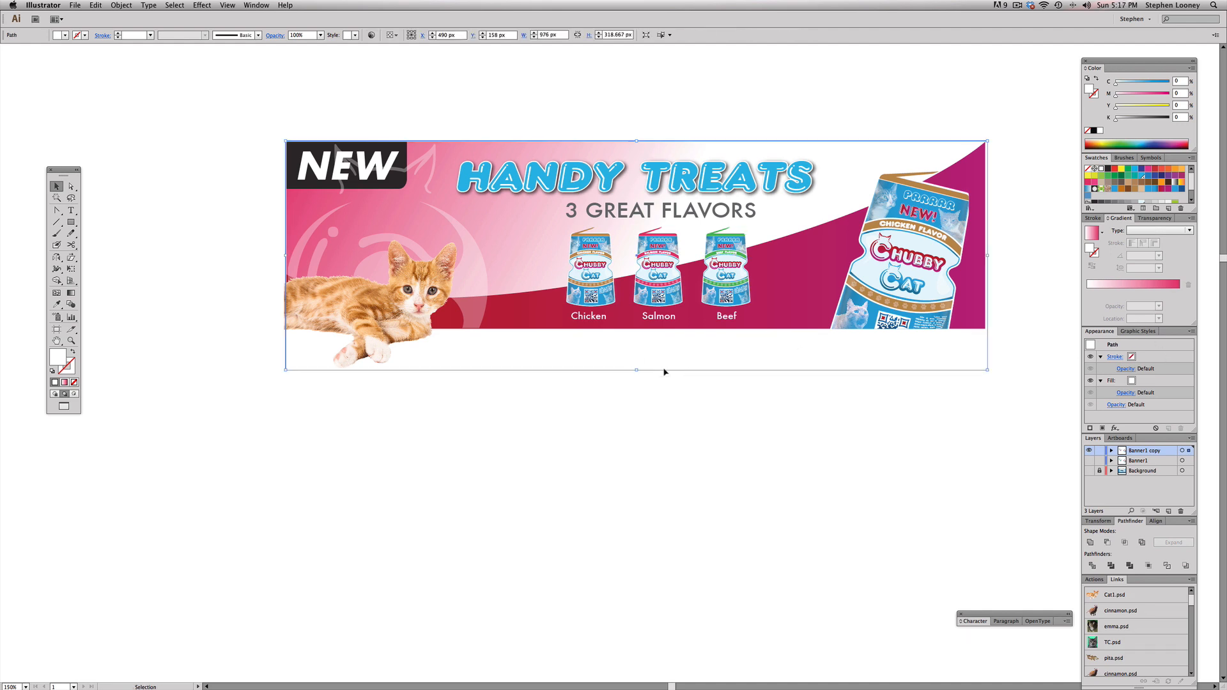
{"action": "key", "text": "super+2"}
Step: Fit the artboard to a temporary rectangle about 979 × 323 px drawn around the banner and the kitten's paws, and remove the rectangle
{"action": "left_click", "coordinate": [71, 222]}
{"action": "left_click_drag", "start_coordinate": [283, 139], "coordinate": [988, 372]}
{"action": "left_click", "coordinate": [122, 5]}
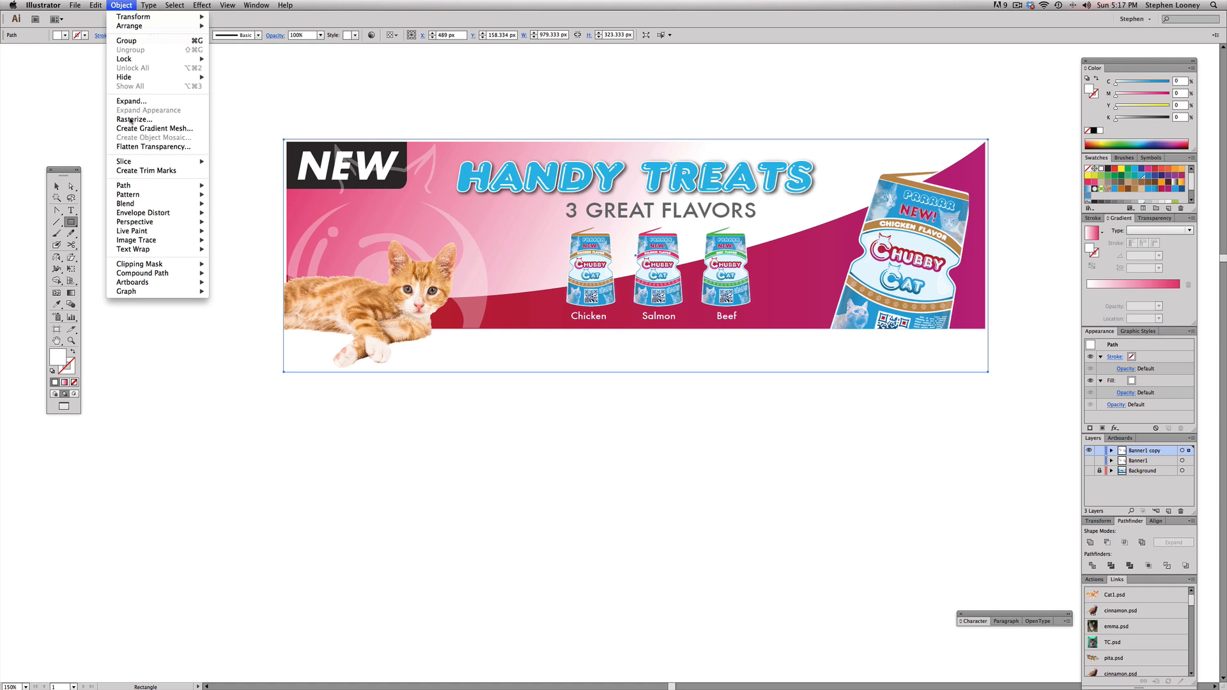
{"action": "mouse_move", "coordinate": [203, 283]}
{"action": "left_click", "coordinate": [245, 321]}
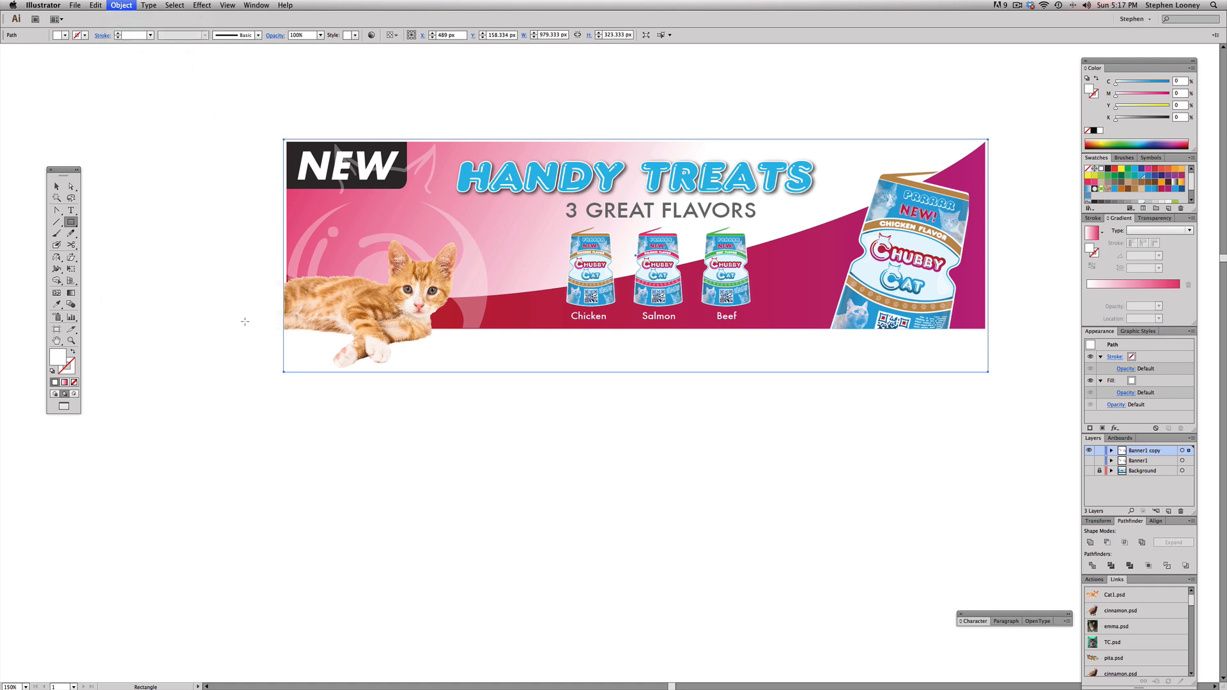
{"action": "key", "text": "super+shift+a"}
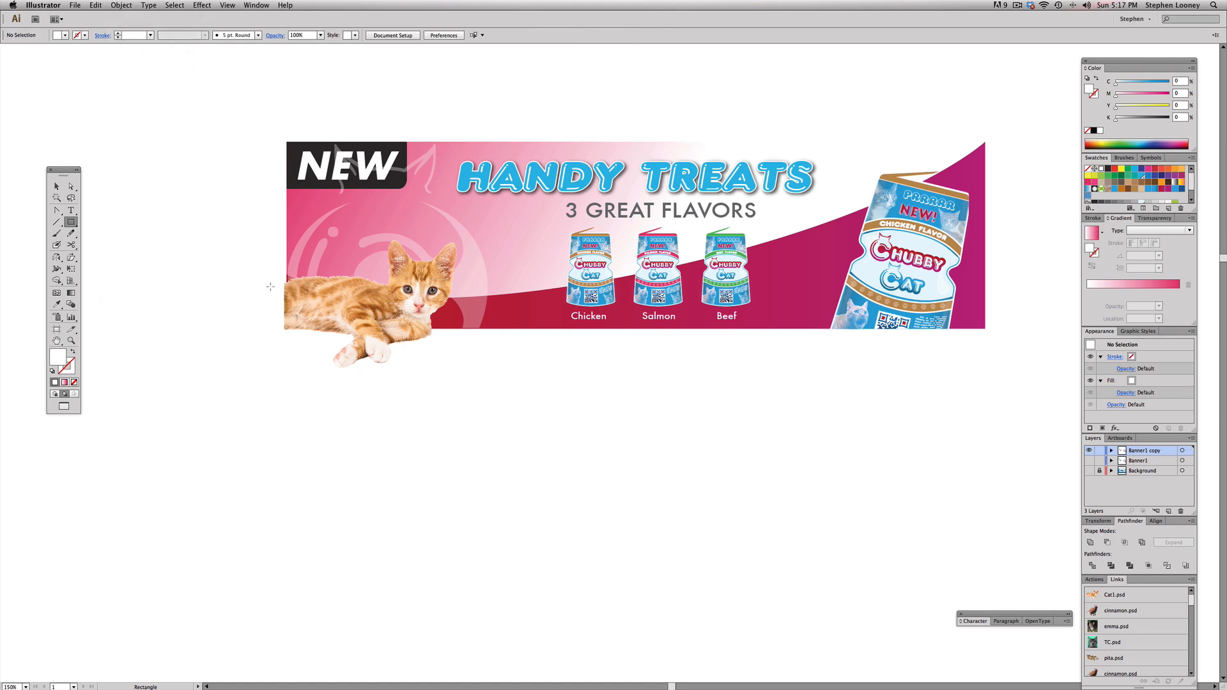
Step: Set up a PNG-24 web export of the Handy Treats banner, comparing transparency off and on and keeping it on
{"action": "left_click", "coordinate": [75, 5]}
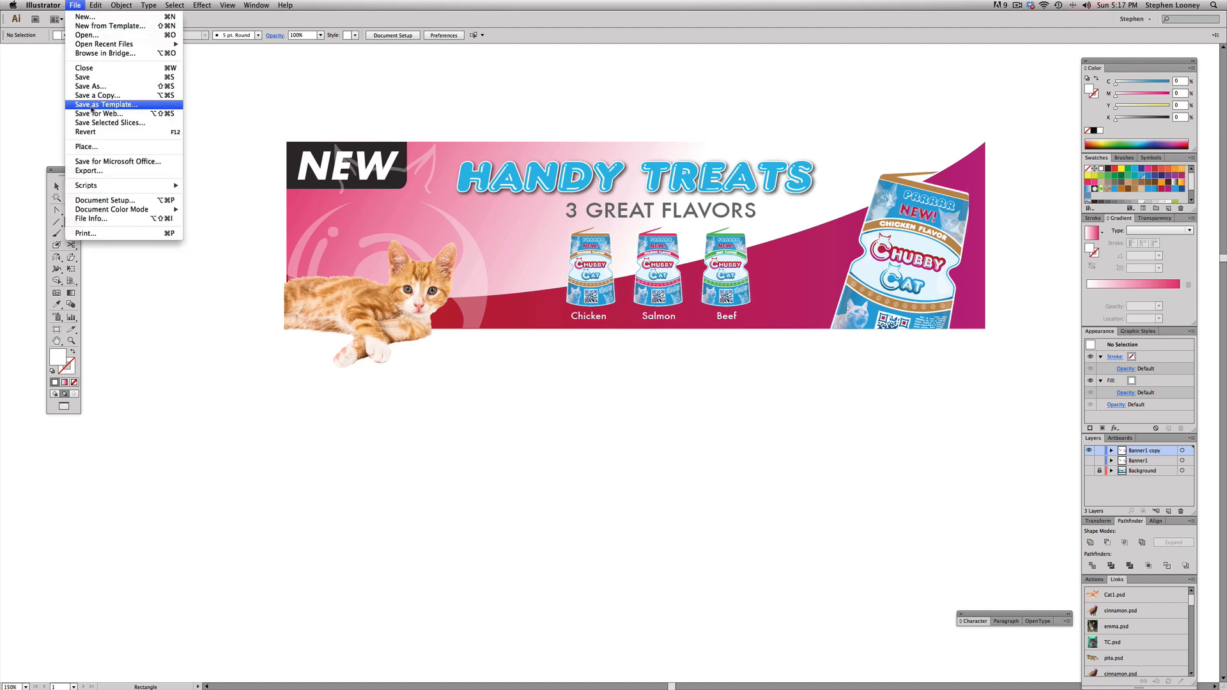
{"action": "key", "text": "Return"}
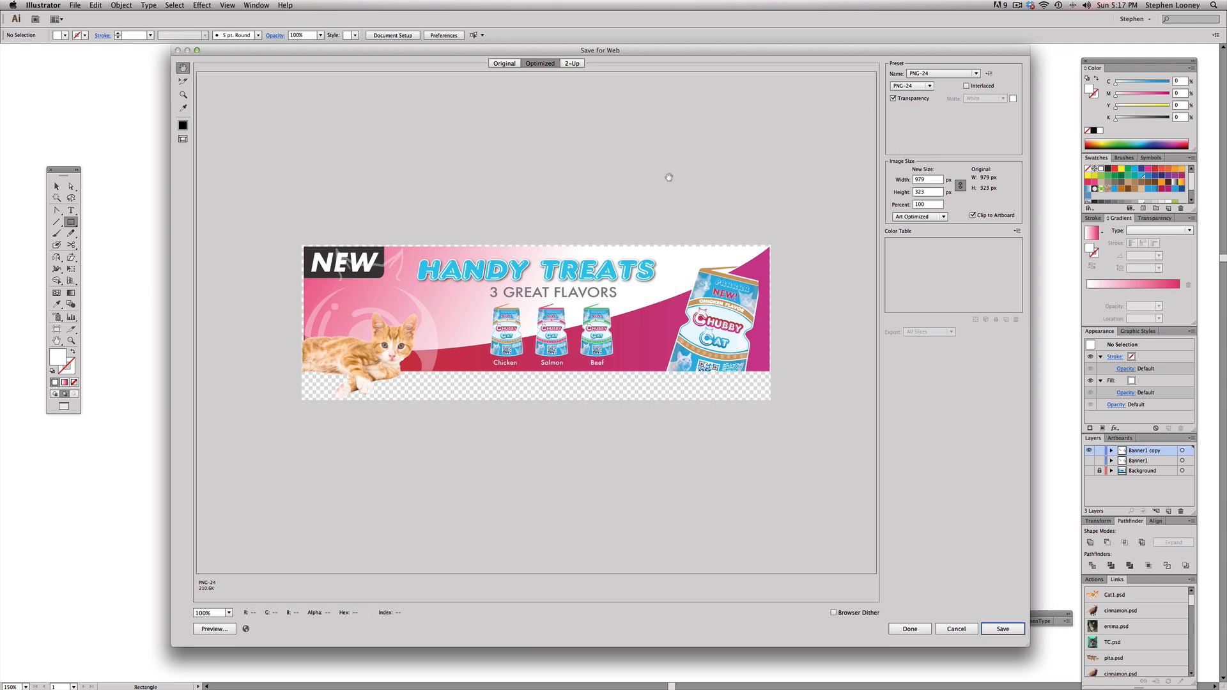
{"action": "left_click", "coordinate": [931, 74]}
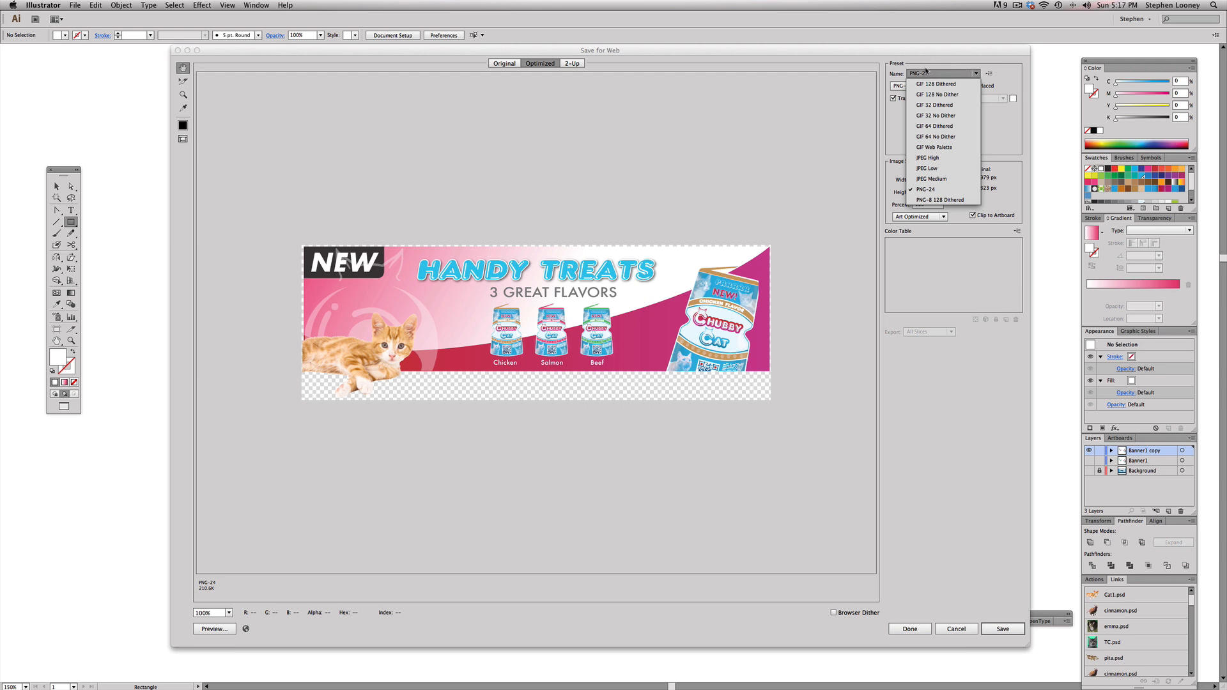
{"action": "left_click", "coordinate": [926, 70]}
{"action": "left_click", "coordinate": [893, 98]}
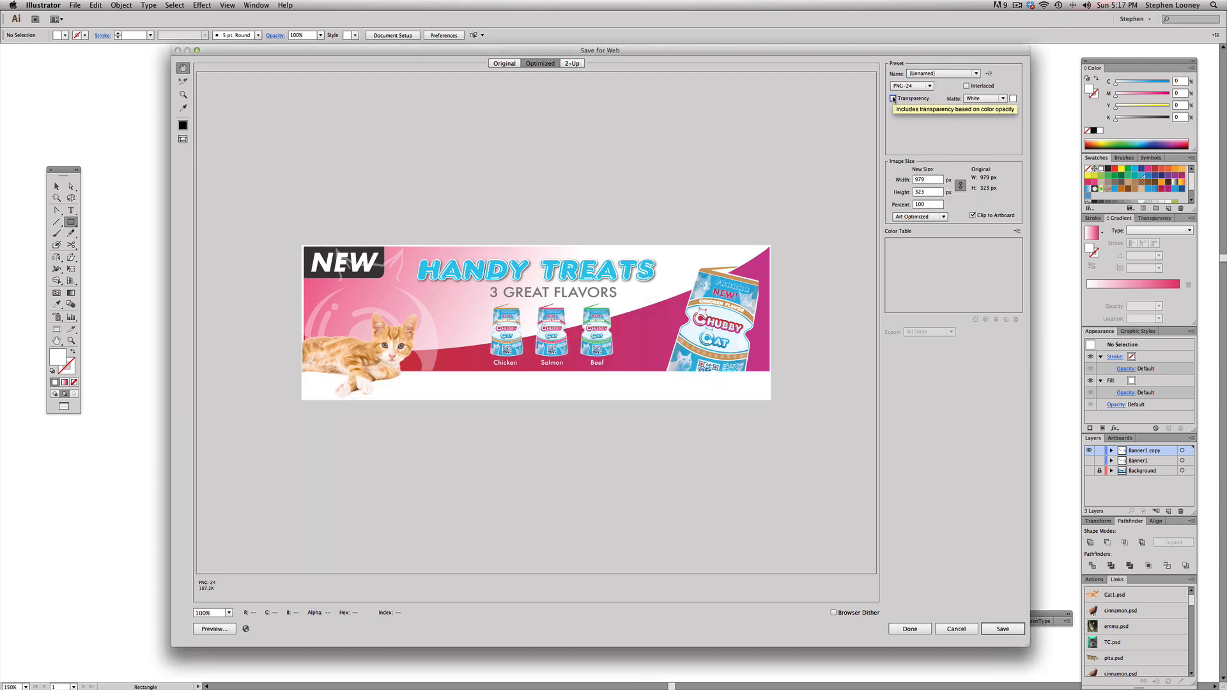
{"action": "left_click", "coordinate": [894, 98]}
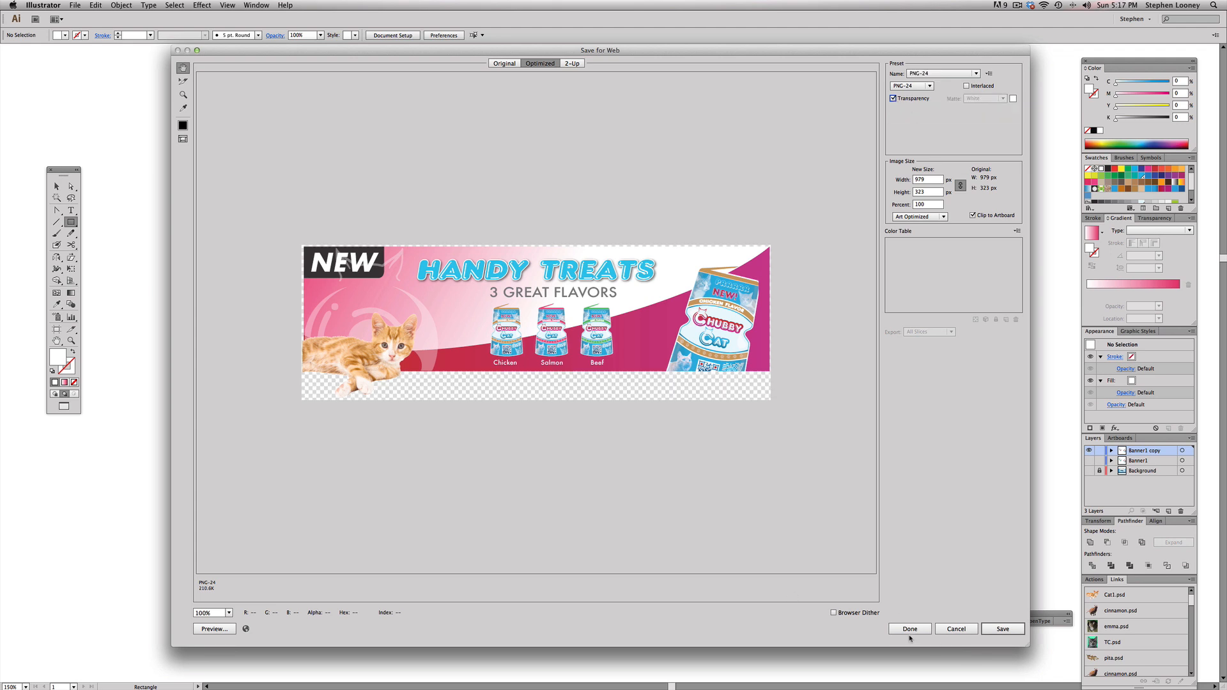
Step: Save the optimized Handy Treats banner to the Desktop as Test-Banner
{"action": "left_click", "coordinate": [1021, 634]}
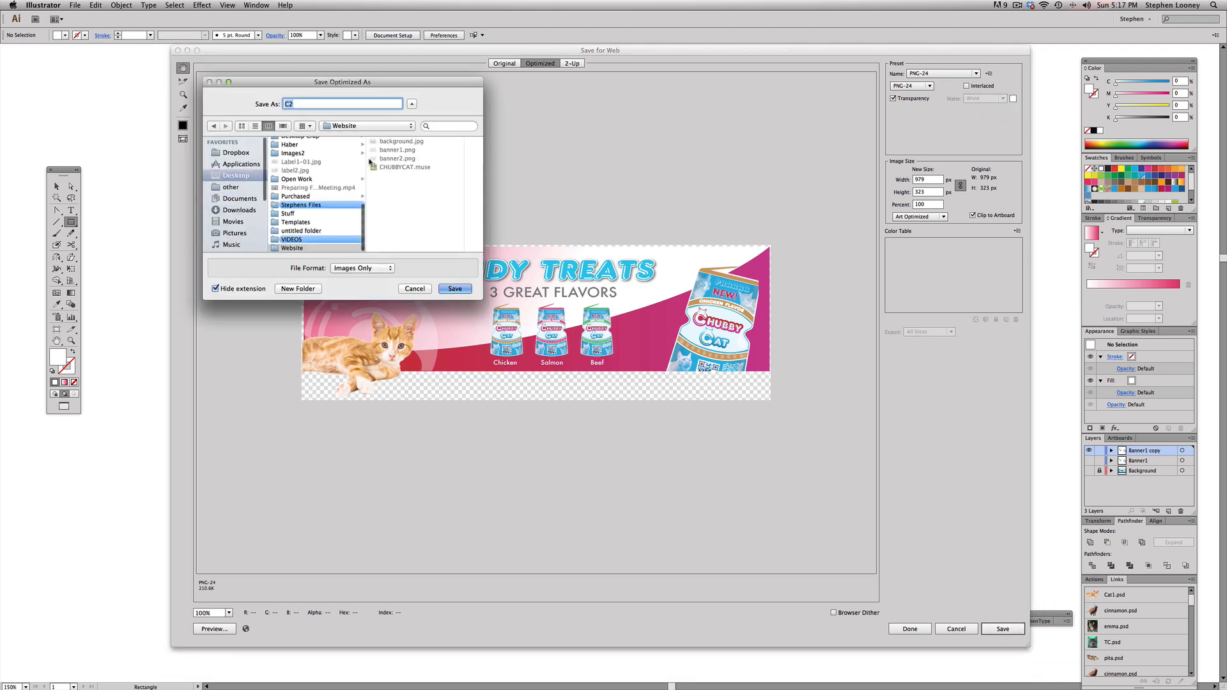
{"action": "type", "text": "Test Ban"}
{"action": "left_click", "coordinate": [231, 178]}
{"action": "left_click", "coordinate": [461, 291]}
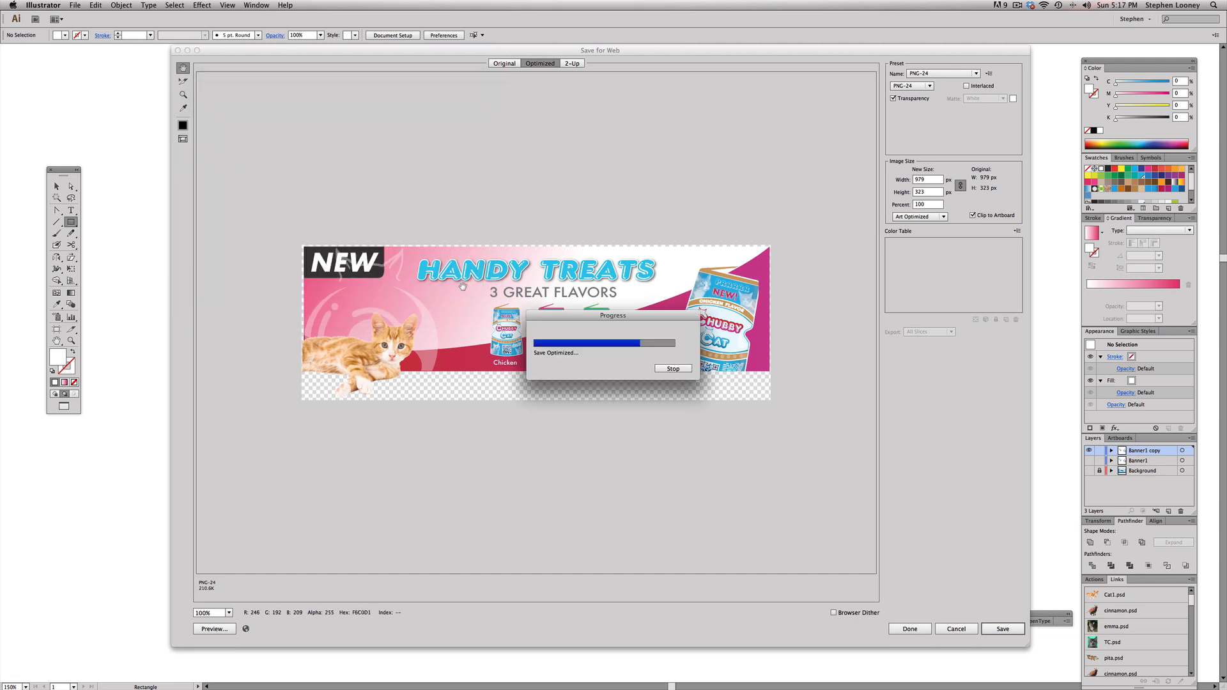
Step: Show the Banner1 layer instead of Banner1 copy and delete the lower reference Chubby Cat banner
{"action": "left_click_drag", "start_coordinate": [1089, 451], "coordinate": [1089, 460]}
{"action": "left_click", "coordinate": [1089, 461]}
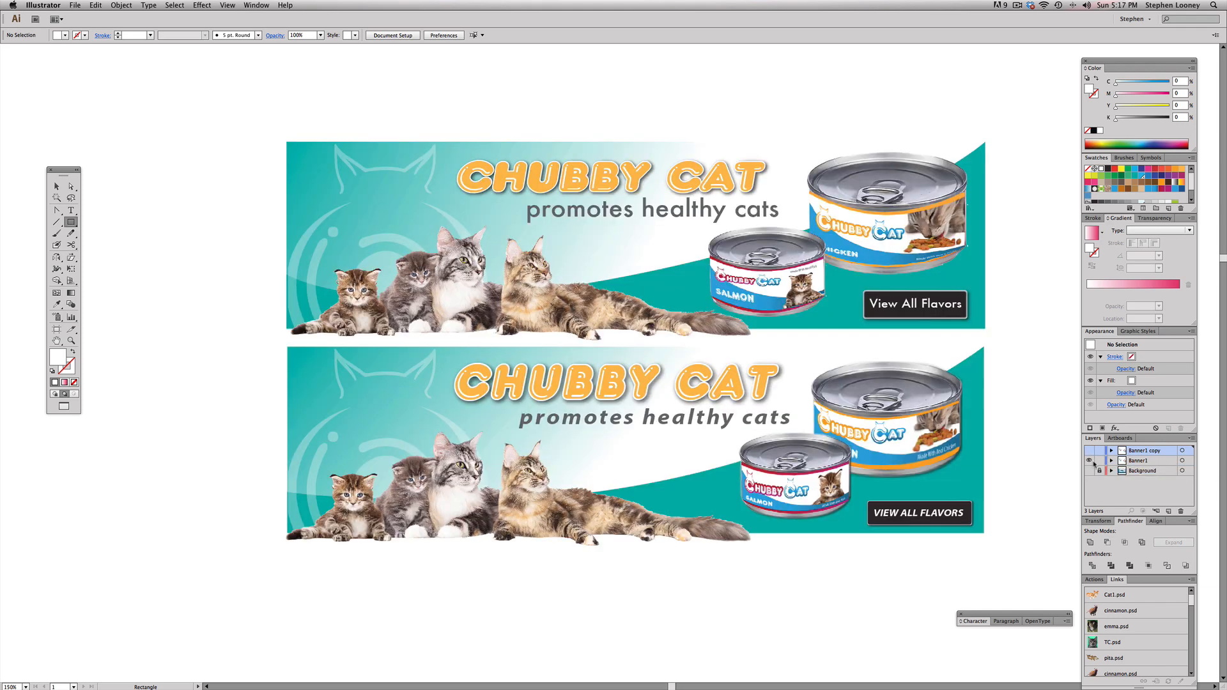
{"action": "left_click", "coordinate": [57, 188]}
{"action": "left_click_drag", "start_coordinate": [250, 366], "coordinate": [1038, 585]}
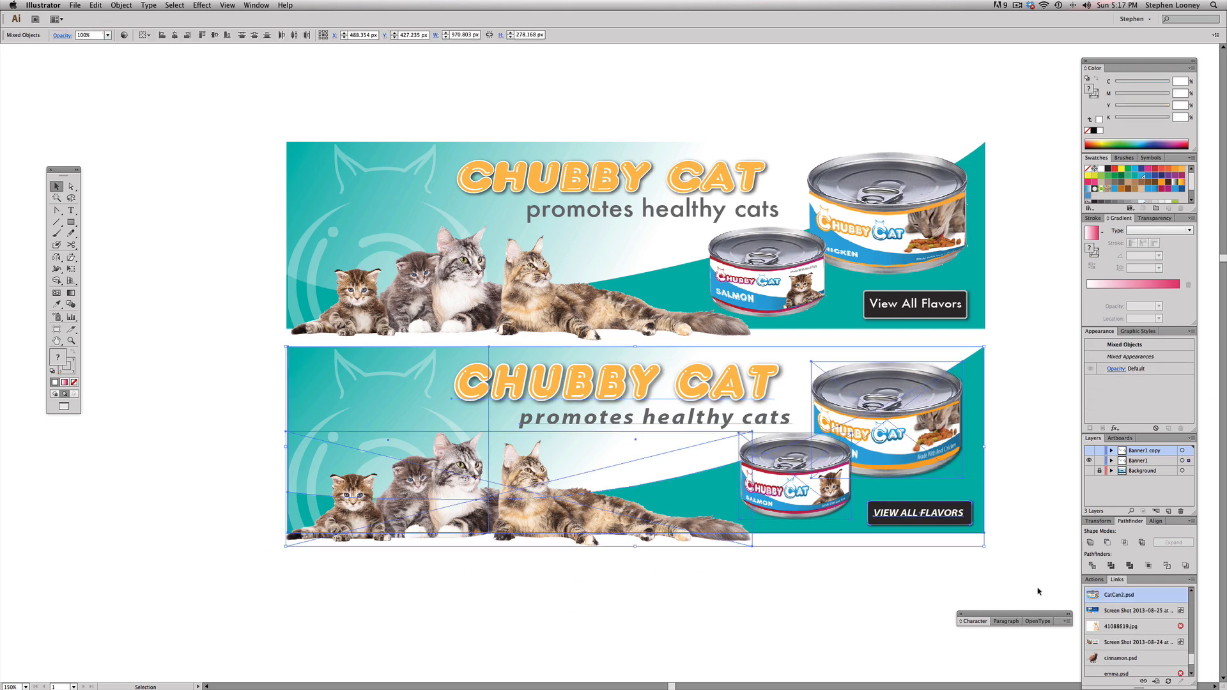
{"action": "key", "text": "Delete"}
Step: Export the Chubby Cat banner for web as a transparent PNG-24 named test-banner2 on the Desktop
{"action": "left_click", "coordinate": [70, 5]}
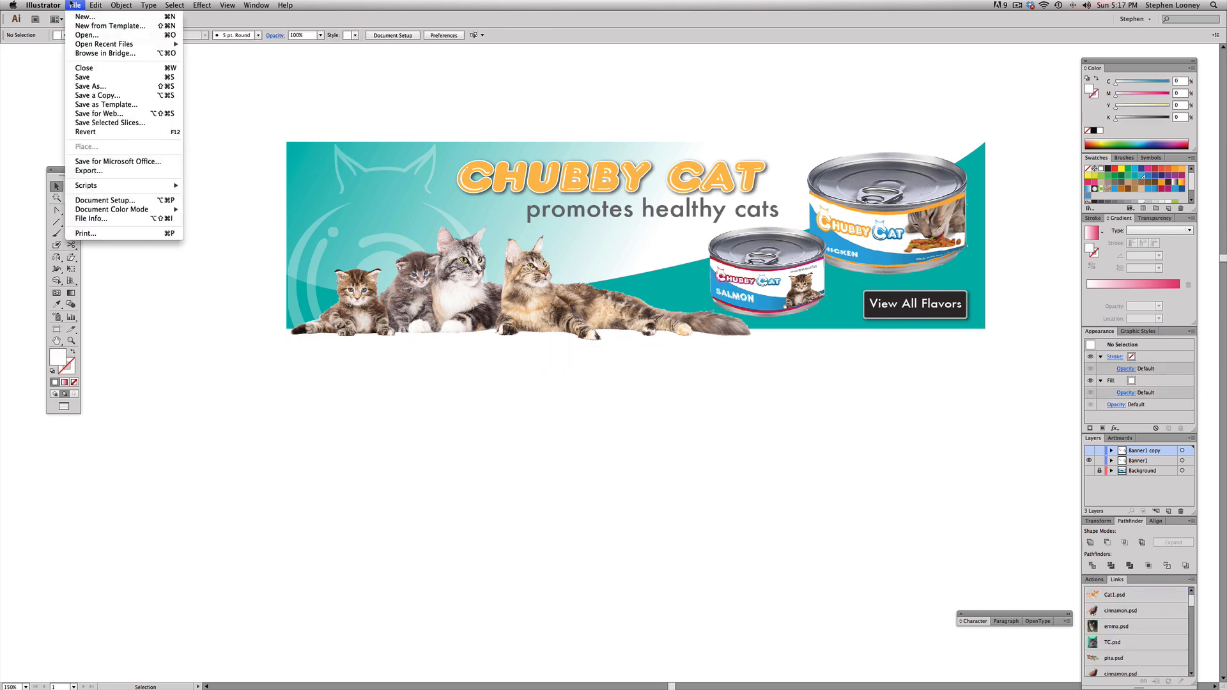
{"action": "left_click", "coordinate": [108, 113]}
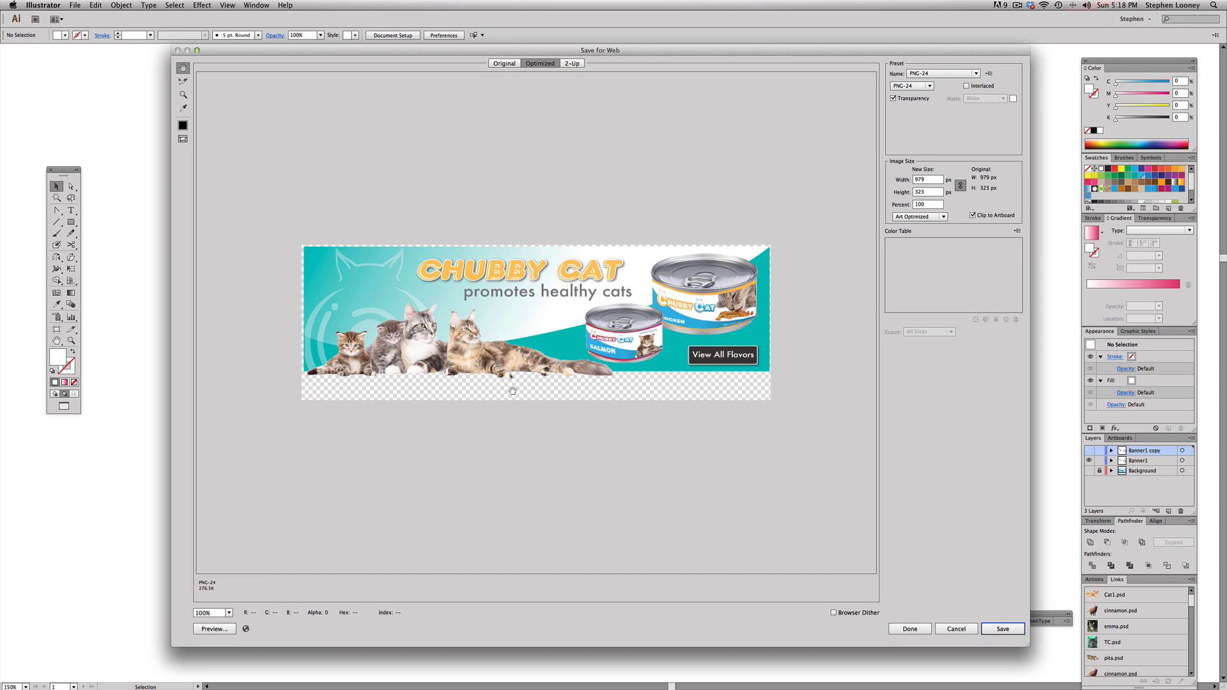
{"action": "left_click", "coordinate": [1003, 629]}
{"action": "type", "text": "te"}
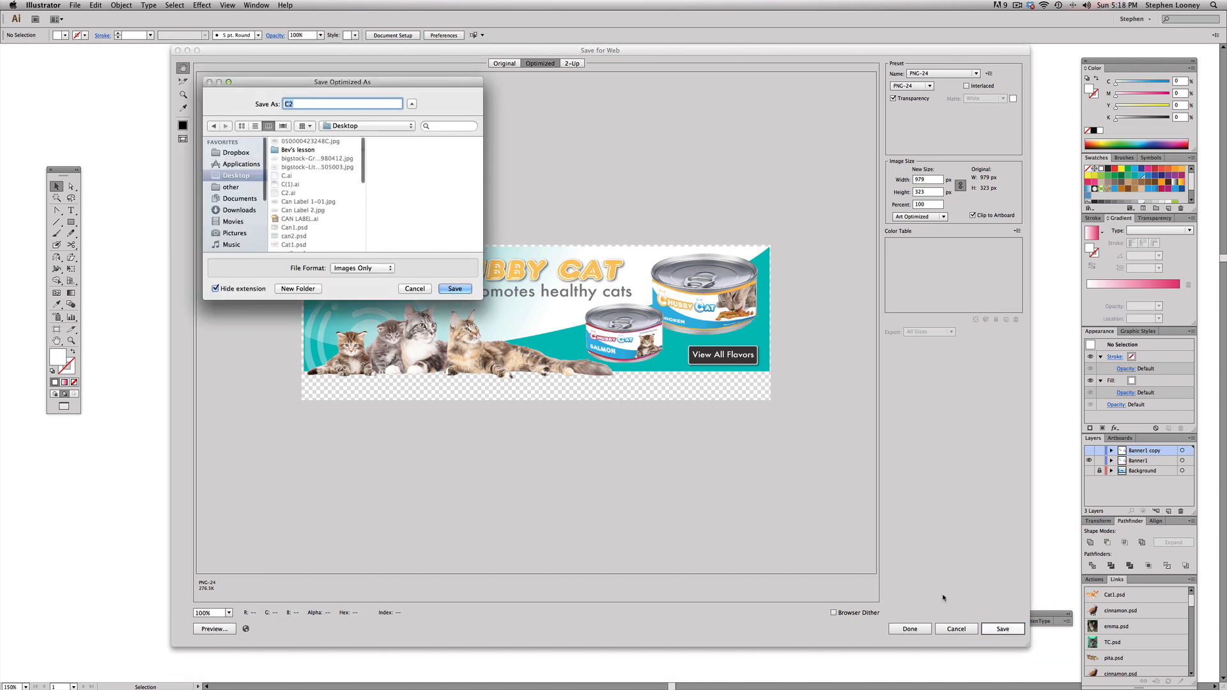
{"action": "type", "text": "st banner"}
{"action": "key", "text": "Return"}
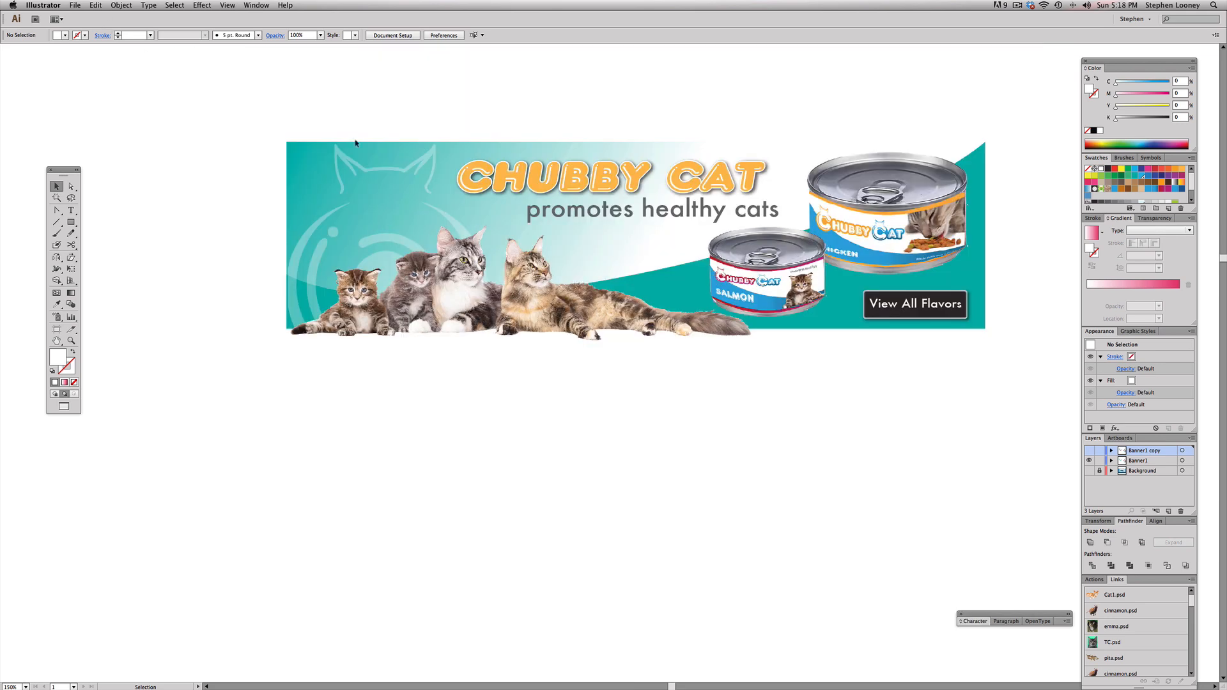
Step: Return the document to a floating window, shift it clear of the desktop files, and switch to the Finder to select both exported banners
{"action": "key", "text": "f"}
{"action": "key", "text": "f"}
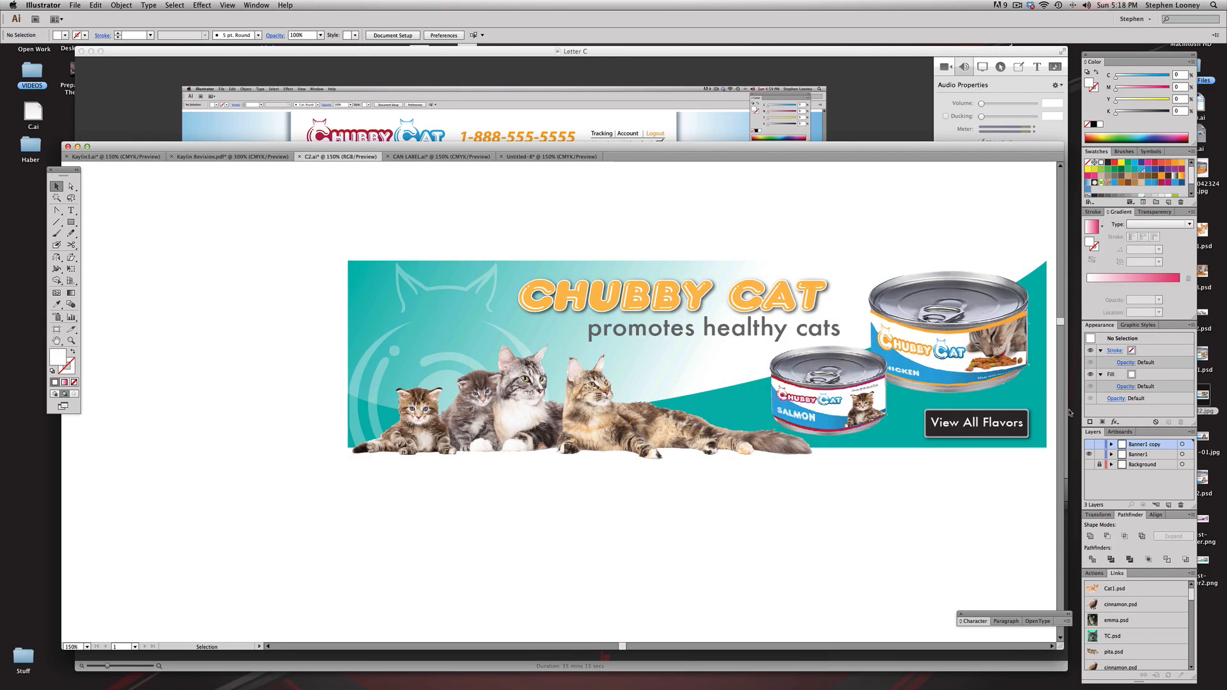
{"action": "left_click_drag", "start_coordinate": [935, 150], "coordinate": [930, 95]}
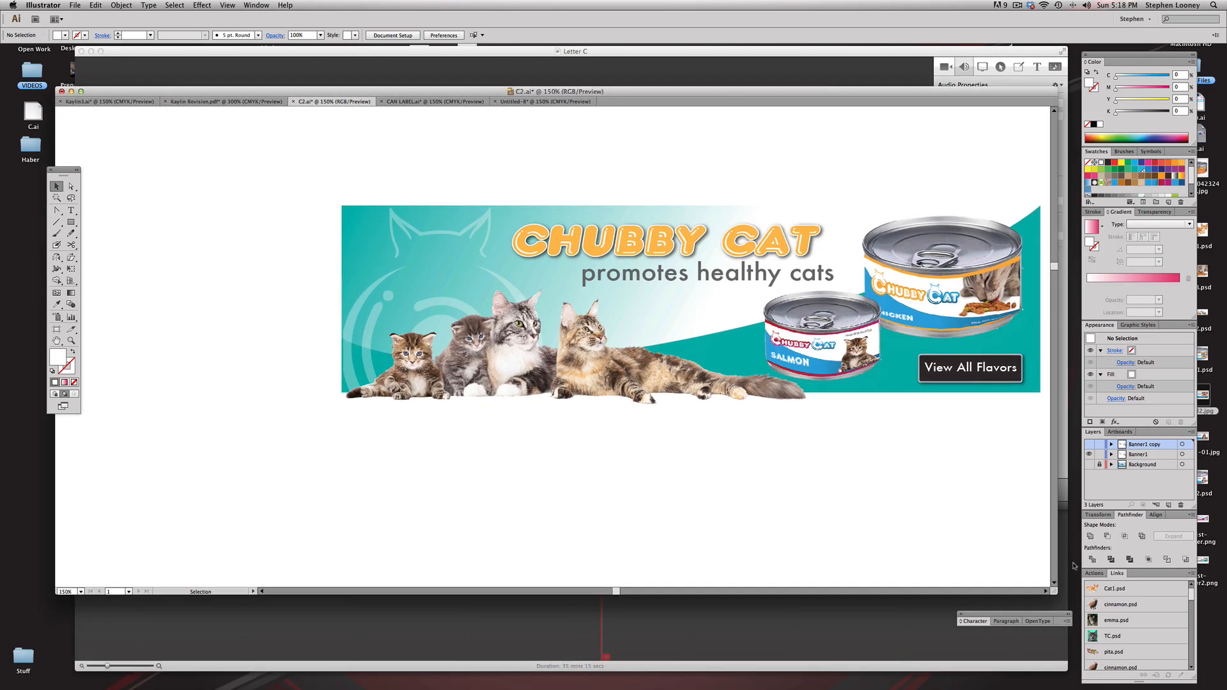
{"action": "left_click", "coordinate": [1218, 669]}
{"action": "left_click_drag", "start_coordinate": [1214, 603], "coordinate": [207, 152]}
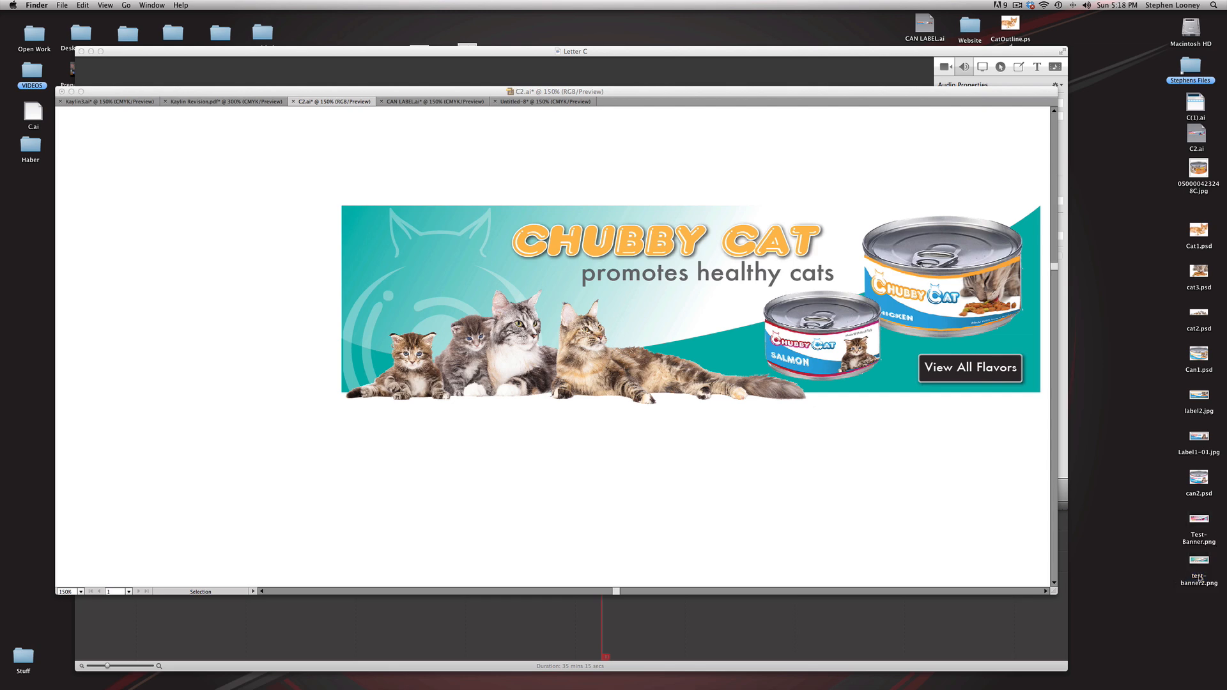
Step: Create a new document with default settings and place Test-Banner.png and test-banner2.png from the desktop in it
{"action": "left_click", "coordinate": [907, 512]}
{"action": "left_click", "coordinate": [76, 5]}
{"action": "left_click", "coordinate": [90, 17]}
{"action": "key", "text": "Return"}
{"action": "left_click_drag", "start_coordinate": [1224, 594], "coordinate": [346, 232]}
Step: Separate the two placed banners, with the Chubby Cat banner above the Handy Treats banner
{"action": "key", "text": "super+minus"}
{"action": "key", "text": "super+minus"}
{"action": "key", "text": "super+minus"}
{"action": "key", "text": "super+minus"}
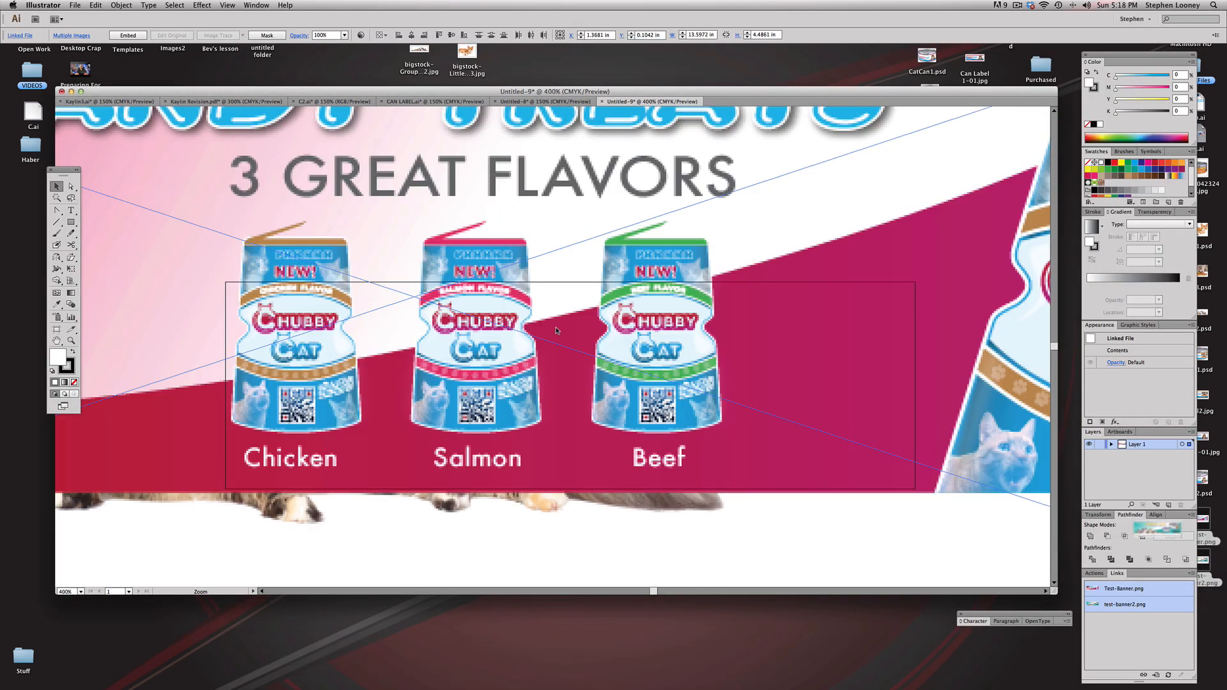
{"action": "left_click_drag", "start_coordinate": [487, 351], "coordinate": [474, 234]}
{"action": "left_click", "coordinate": [473, 391]}
{"action": "left_click_drag", "start_coordinate": [476, 287], "coordinate": [482, 529]}
Step: Draw a black-filled rectangle about 19.2 × 11.7 in around both banners and send it to the back
{"action": "left_click", "coordinate": [73, 224]}
{"action": "left_click", "coordinate": [542, 333], "text": "alt+super"}
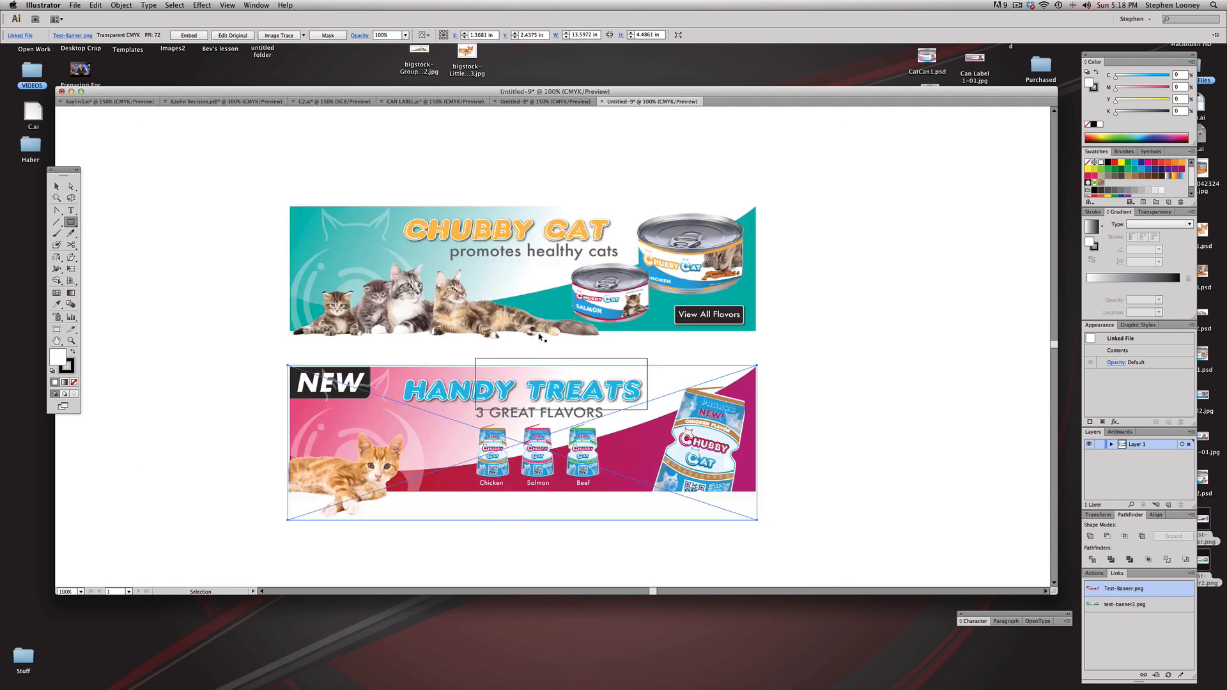
{"action": "left_click_drag", "start_coordinate": [224, 166], "coordinate": [887, 570]}
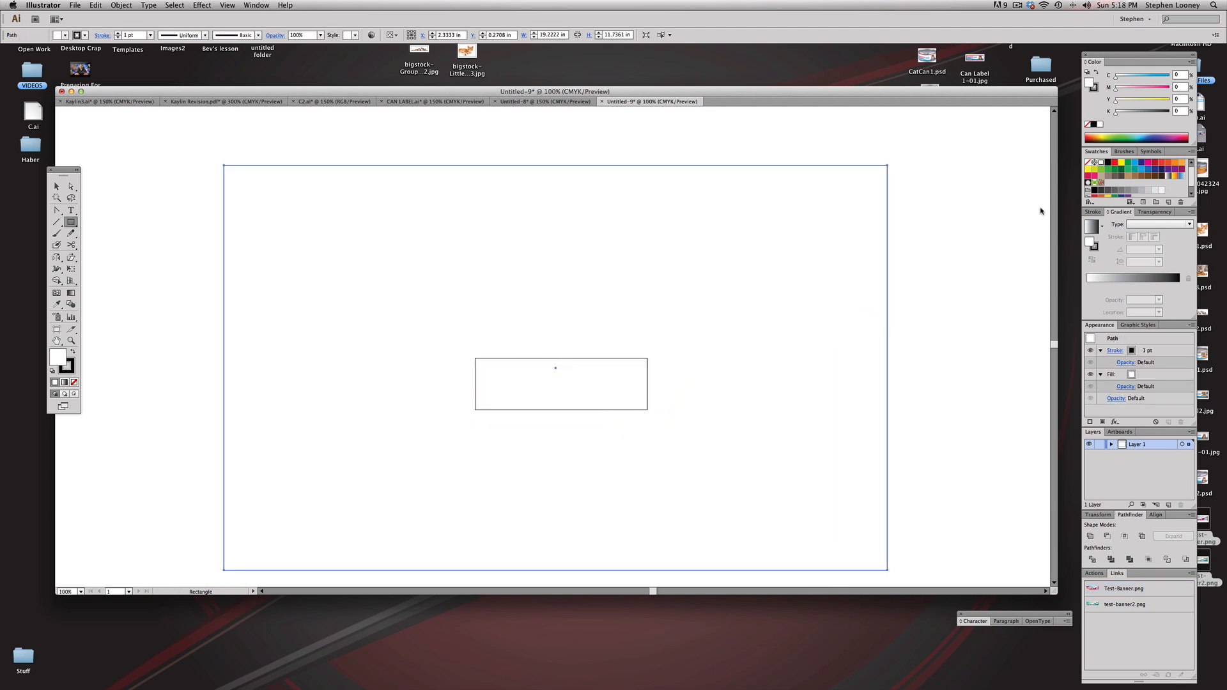
{"action": "left_click", "coordinate": [74, 353]}
{"action": "left_click", "coordinate": [121, 5]}
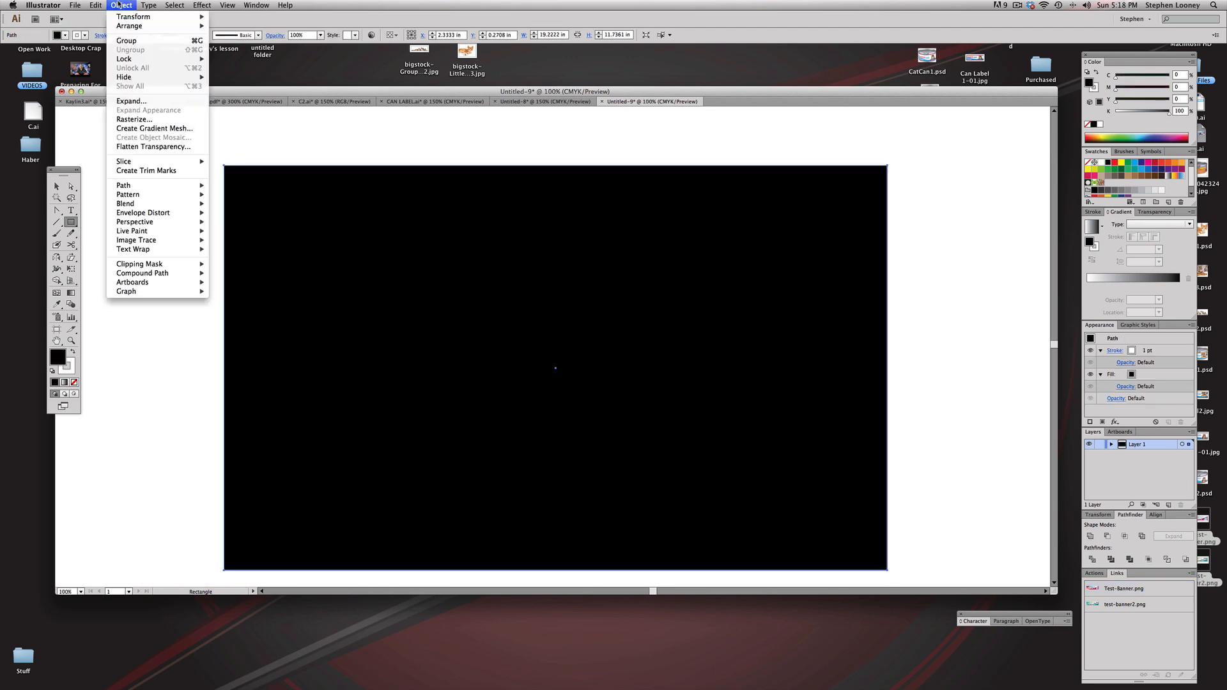
{"action": "mouse_move", "coordinate": [137, 29]}
{"action": "left_click", "coordinate": [281, 53]}
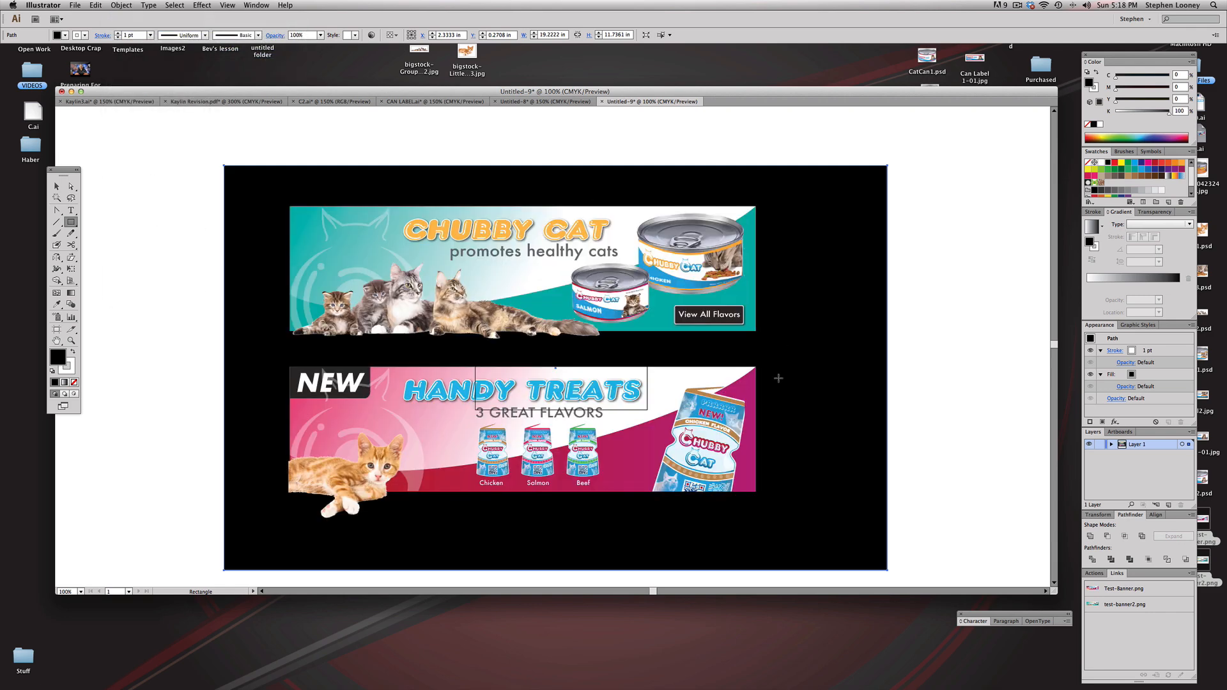
Step: Examine the transparent edges of both banners up close against the black background
{"action": "left_click", "coordinate": [64, 186]}
{"action": "left_click_drag", "start_coordinate": [199, 260], "coordinate": [768, 575]}
{"action": "scroll", "coordinate": [619, 228], "scroll_direction": "up", "scroll_amount": 2}
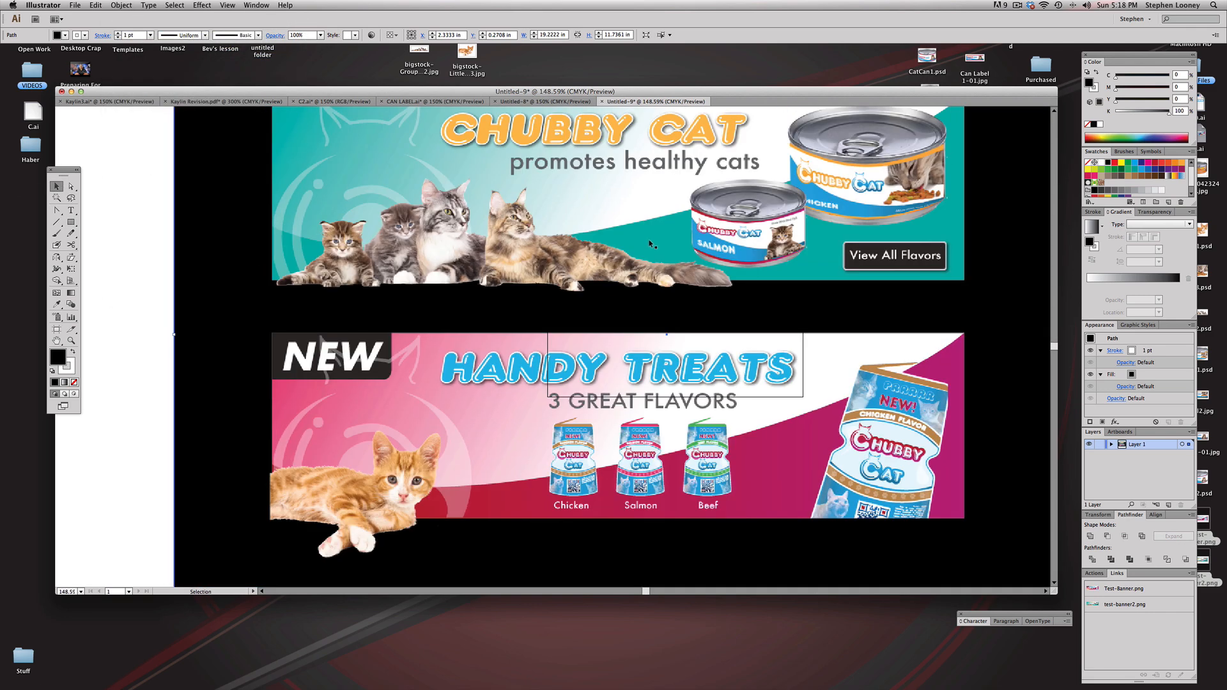